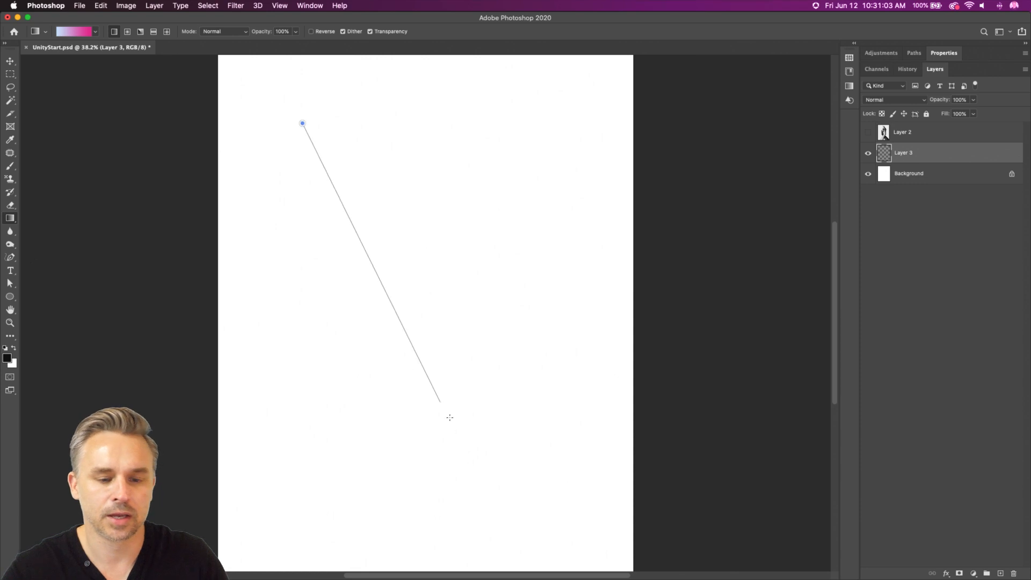
Fill Layer 3 with a diagonal light-blue-to-pink gradient running from the upper left area of the canvas down past its middle.
left_click_drag(297, 108, 453, 446)
Examine the gradient's individual pixels at 12800% magnification, and return to a view of the whole canvas.
key("super+equal")
key("super+equal")
key("super+equal")
key("super+equal")
key("super+equal")
key("super+equal")
key("super+equal")
key("super+equal")
key("super+equal")
key("super+equal")
key("super+equal")
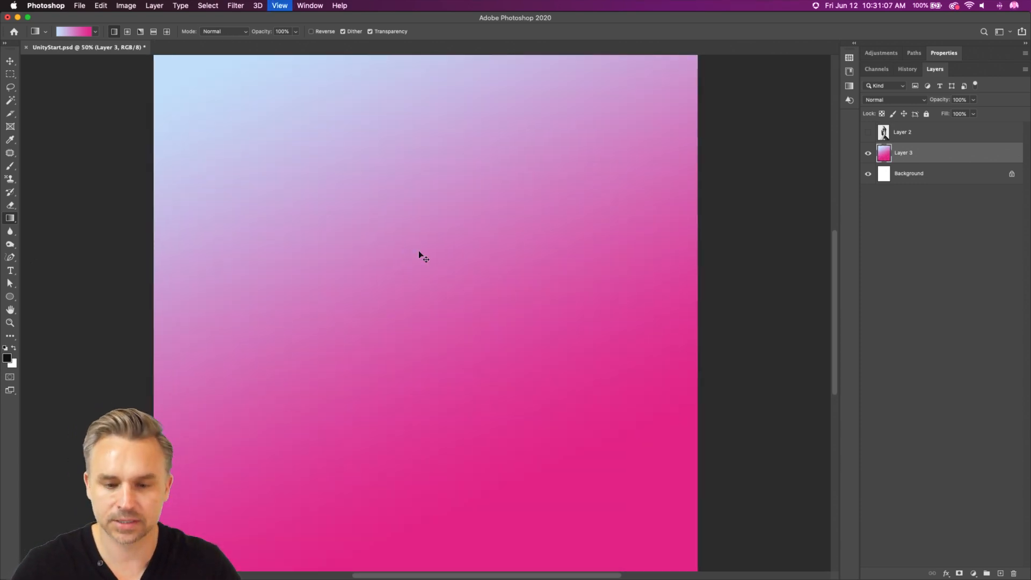
key("super+equal")
key("super+equal")
key("super+equal")
key("super+equal")
key("super+equal")
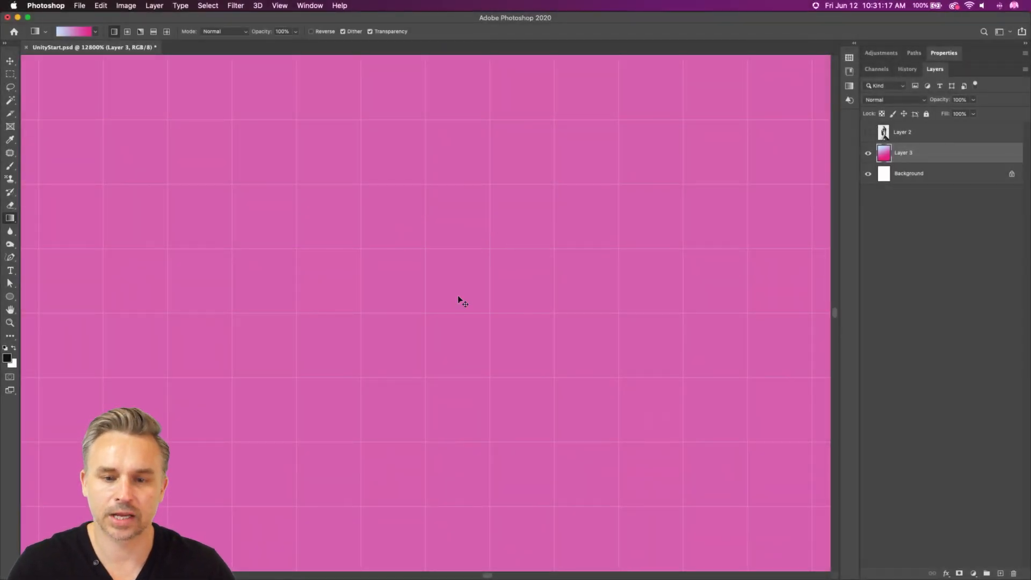
key("super+minus")
key("super+minus")
key("super+minus")
key("super+minus")
key("super+minus")
key("super+minus")
key("super+minus")
key("super+minus")
key("super+minus")
key("super+minus")
key("super+minus")
key("super+minus")
key("super+minus")
key("super+minus")
key("super+minus")
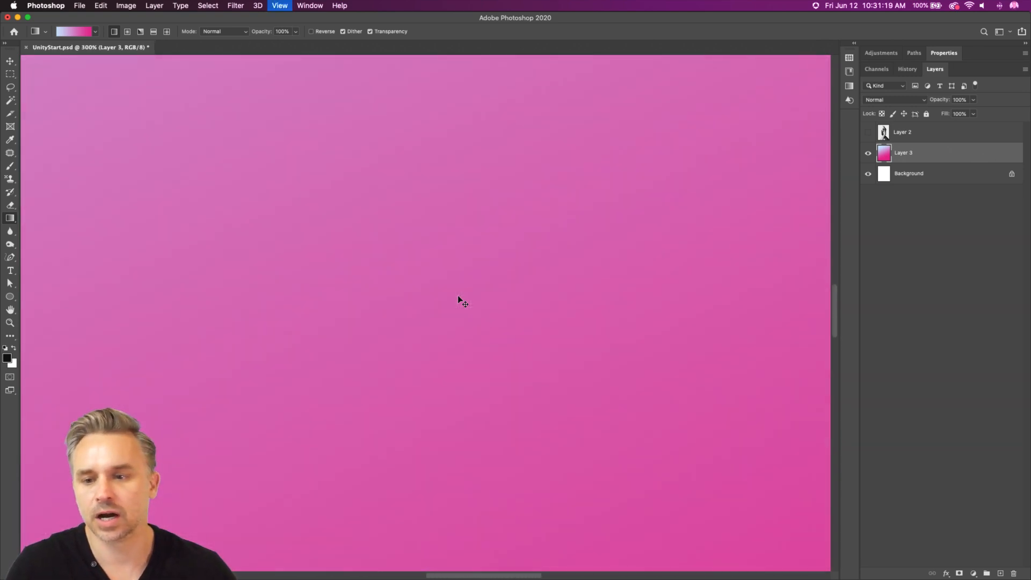
key("super+plus")
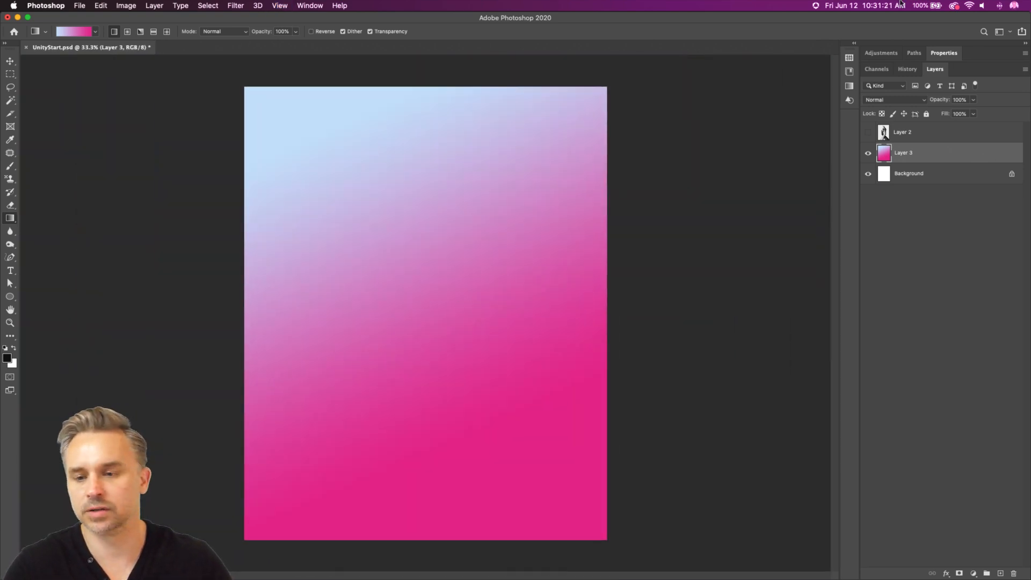
Place the "cinematic portrait of girl in dark studio" image from the People library over the gradient, enlarged to span the canvas width.
left_click(855, 45)
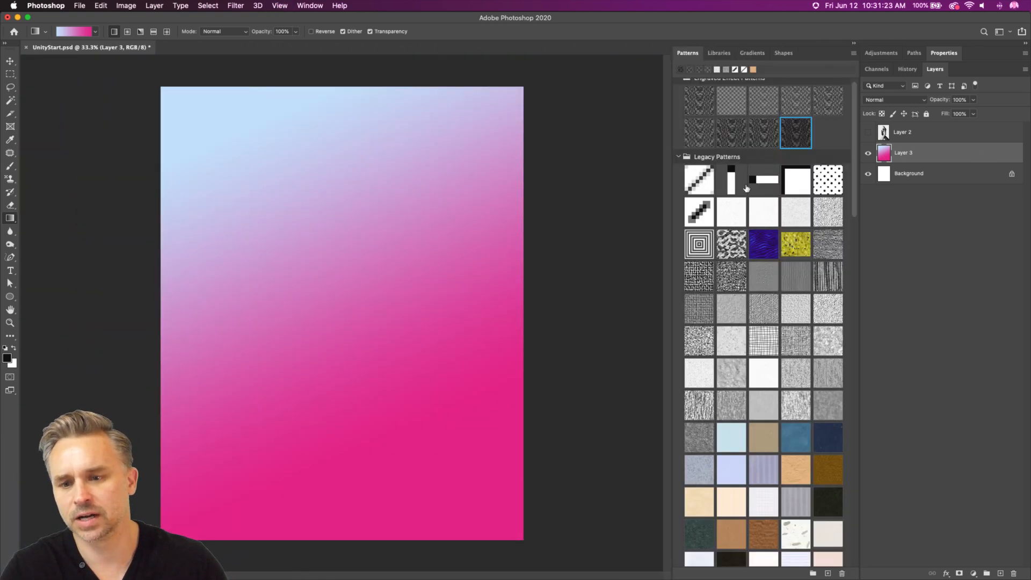
left_click(719, 52)
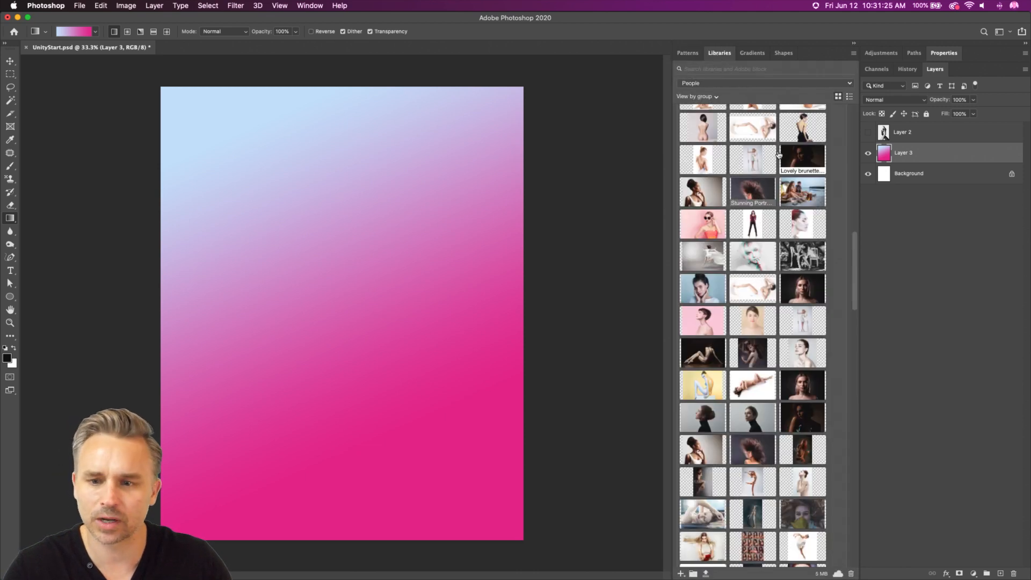
left_click_drag(793, 392, 301, 306)
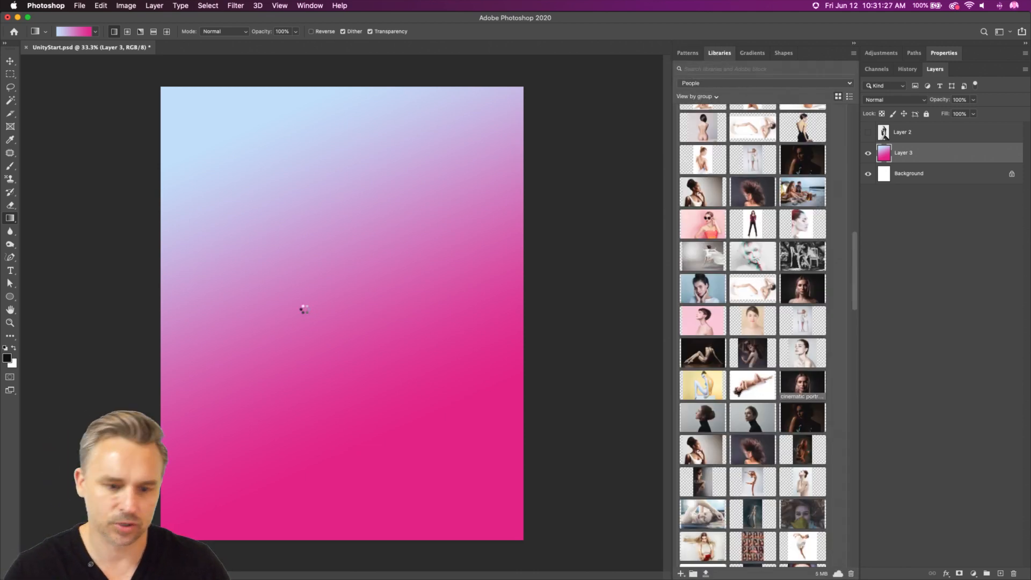
left_click_drag(222, 305, 304, 361)
left_click_drag(277, 285, 1, 100)
left_click_drag(121, 260, 211, 291)
key("g")
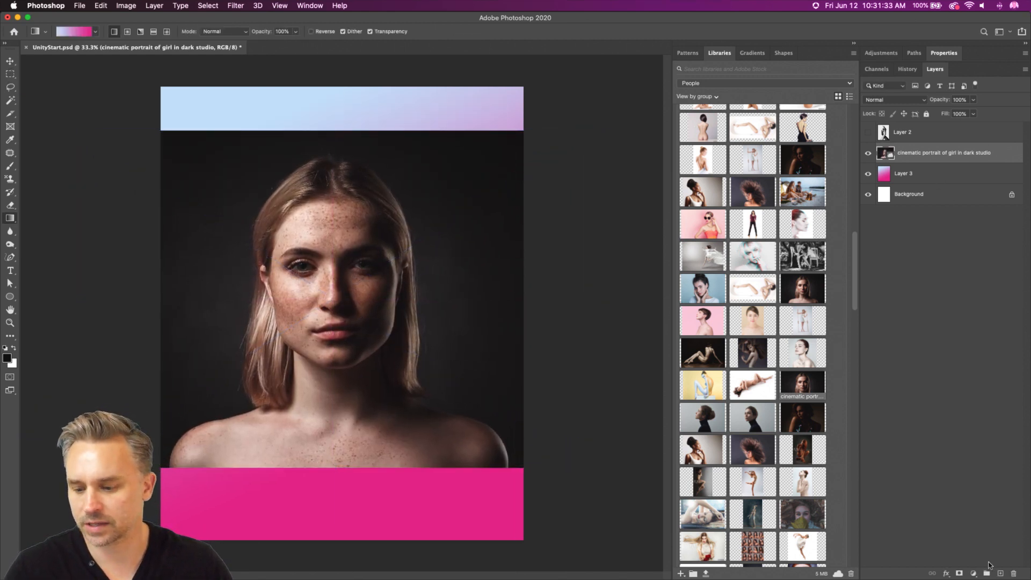
Add an empty layer above the portrait and collapse the library view.
left_click(999, 574)
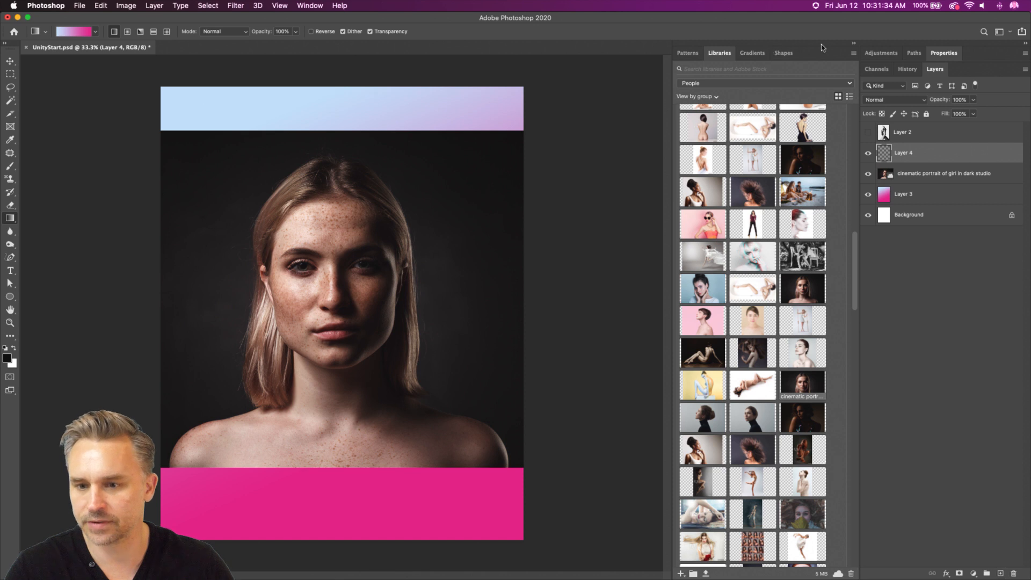
left_click(853, 45)
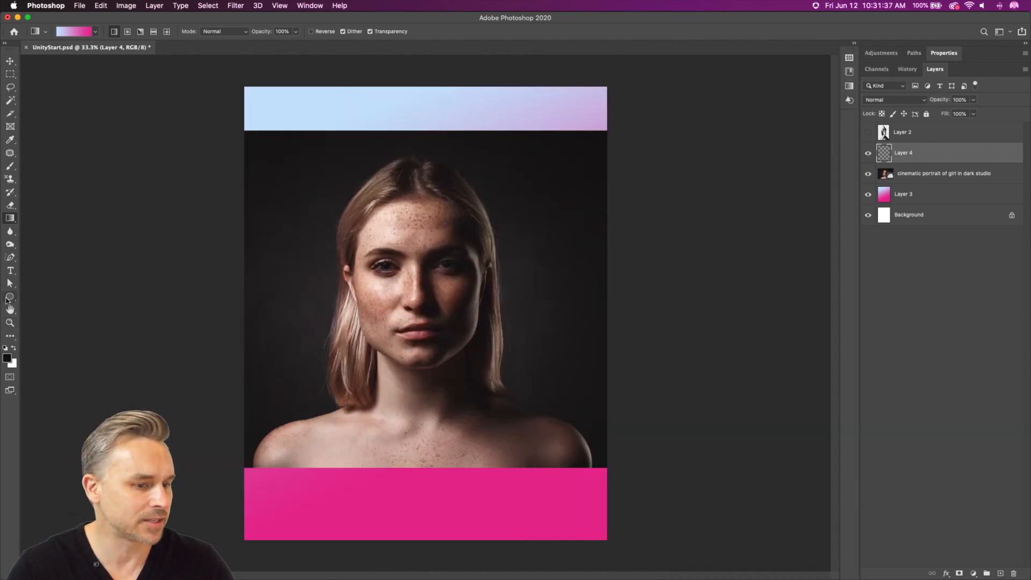
Examine the tool variants grouped under the shape, path selection and pen tools.
left_click(8, 297)
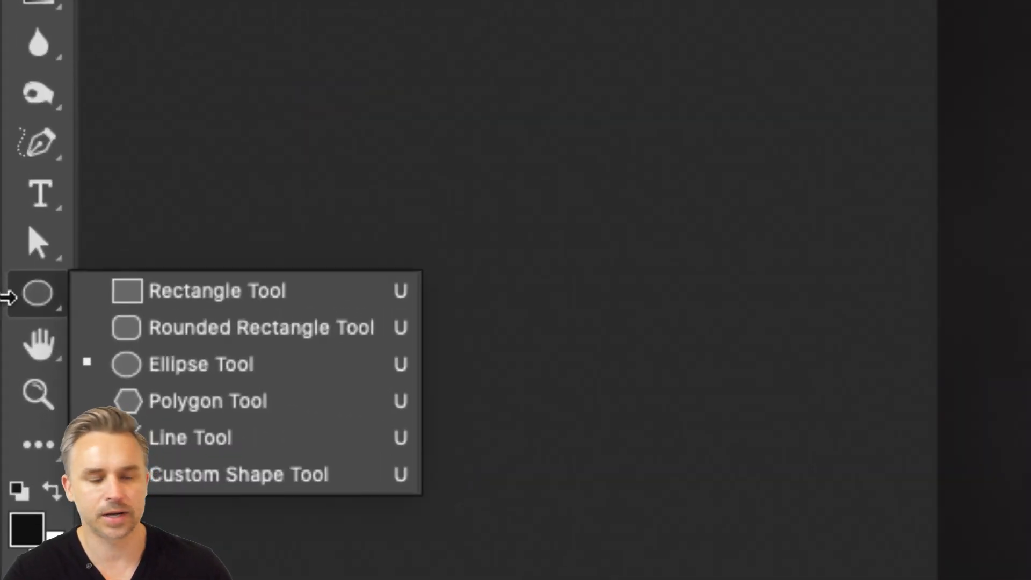
left_click(21, 257)
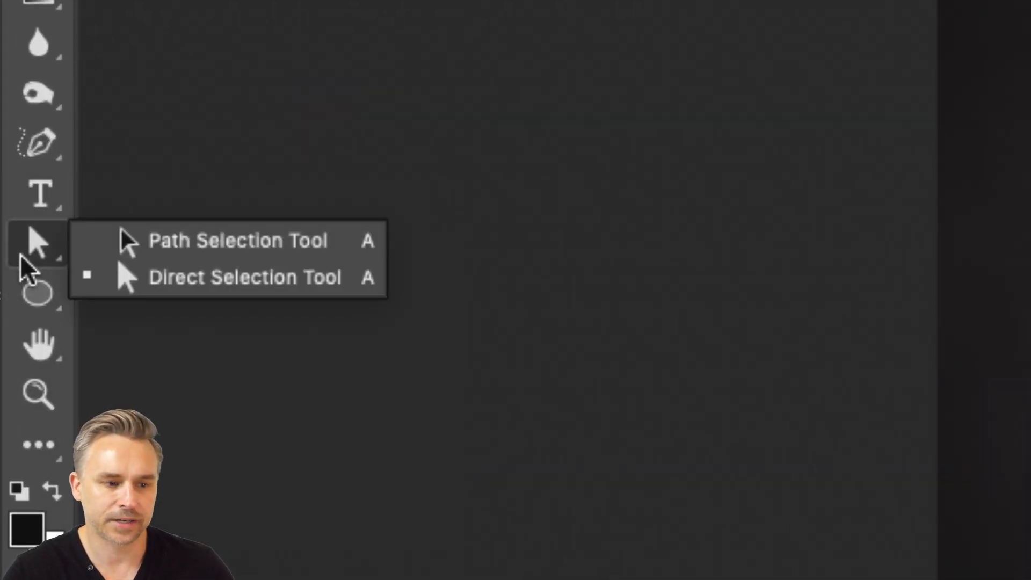
left_click(29, 142)
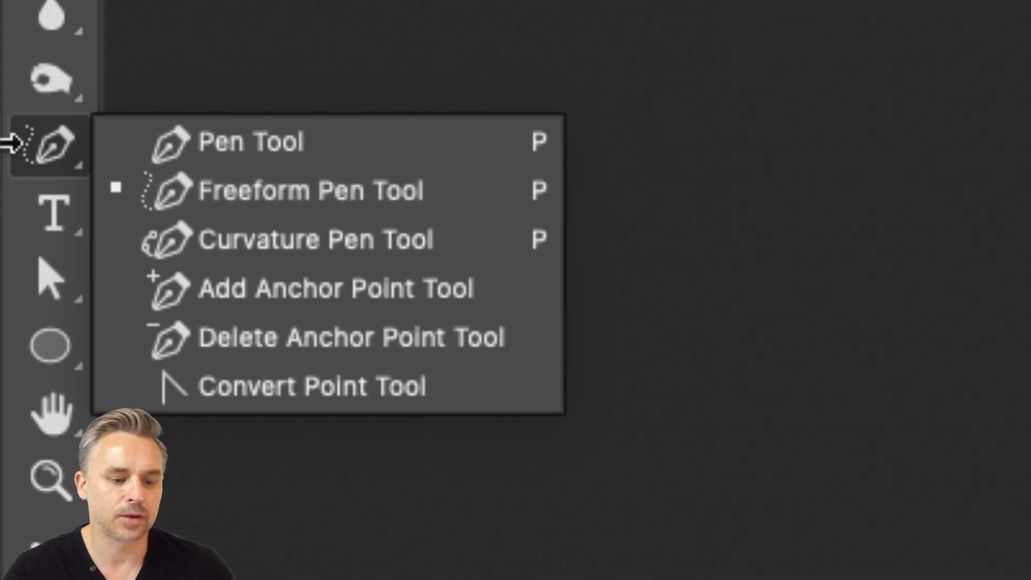
left_click(47, 147)
left_click(47, 346)
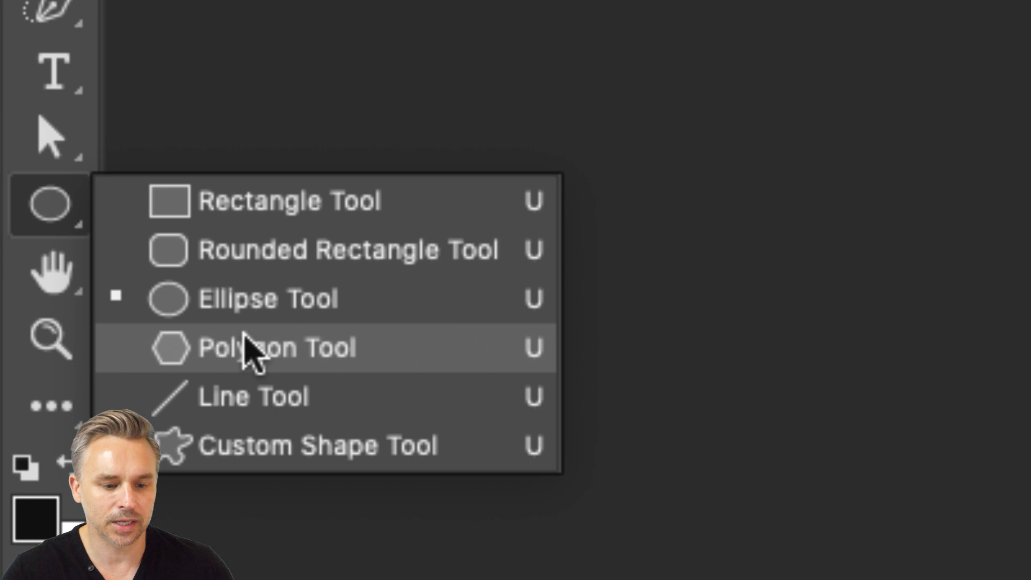
Activate the Ellipse tool from the shape tool group.
left_click(49, 212)
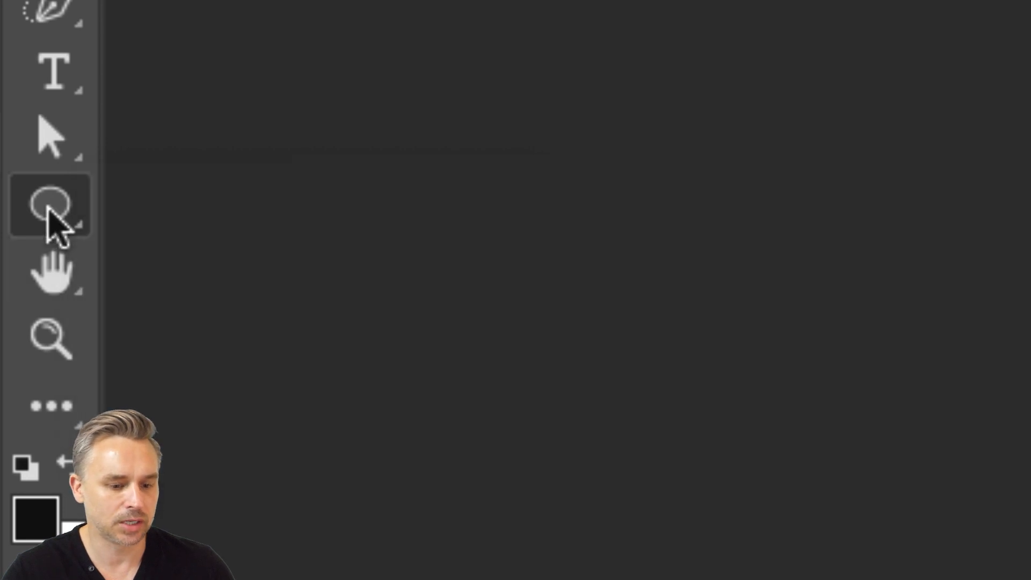
left_click(49, 212)
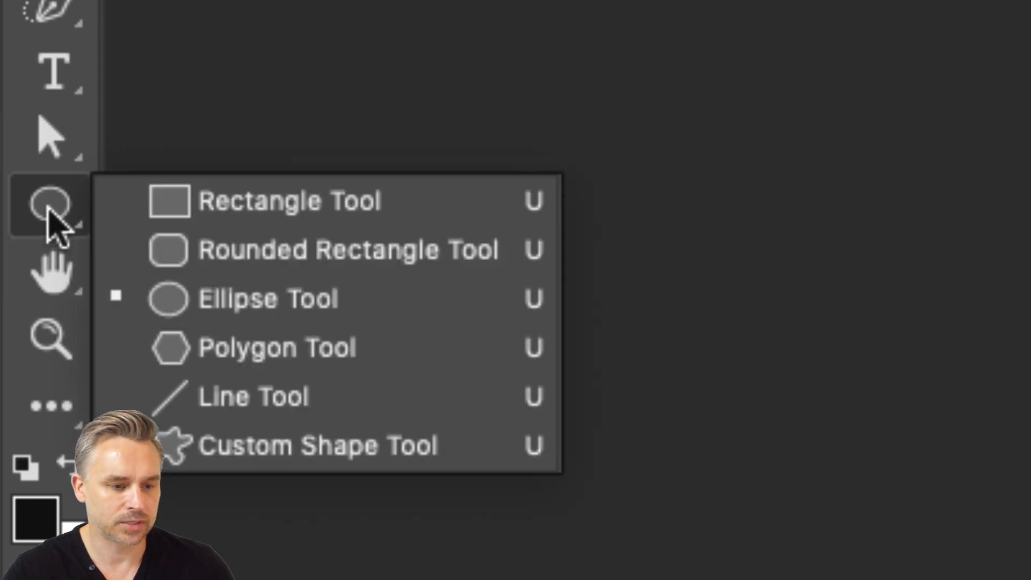
left_click(194, 302)
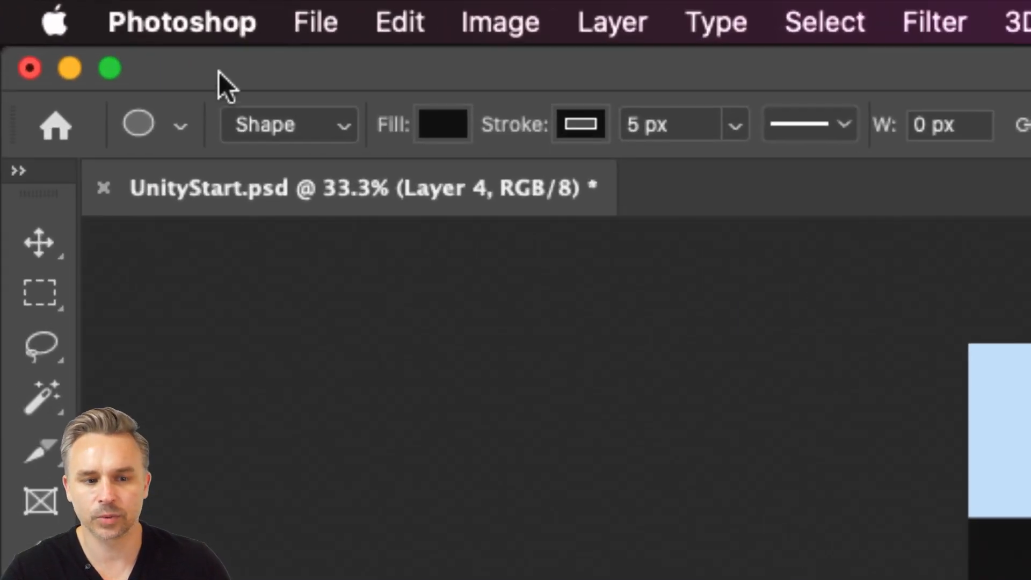
Try the Ellipse tool's Path and Pixels modes, and set the tool mode back to Shape.
left_click(226, 125)
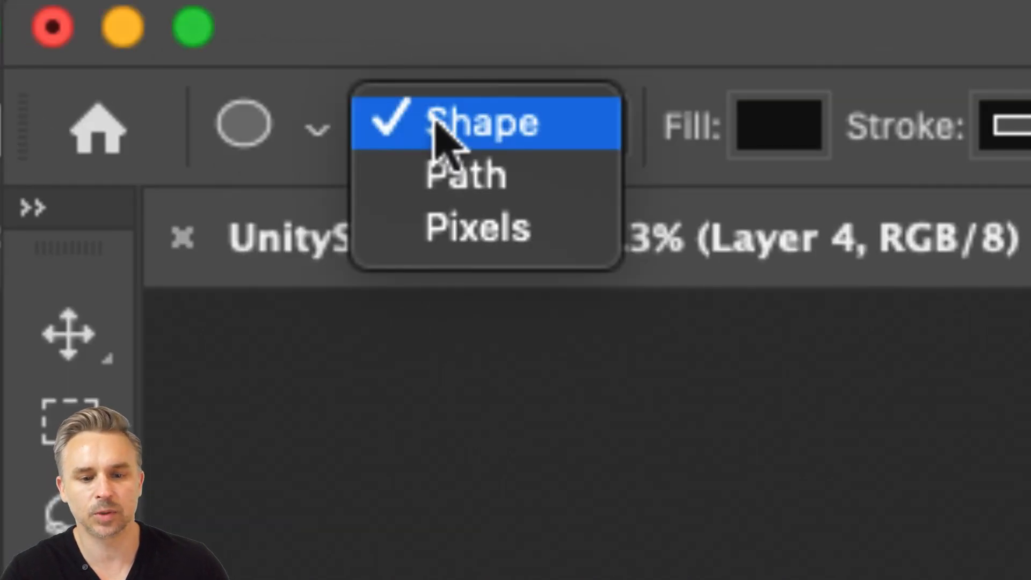
left_click(523, 180)
left_click(515, 135)
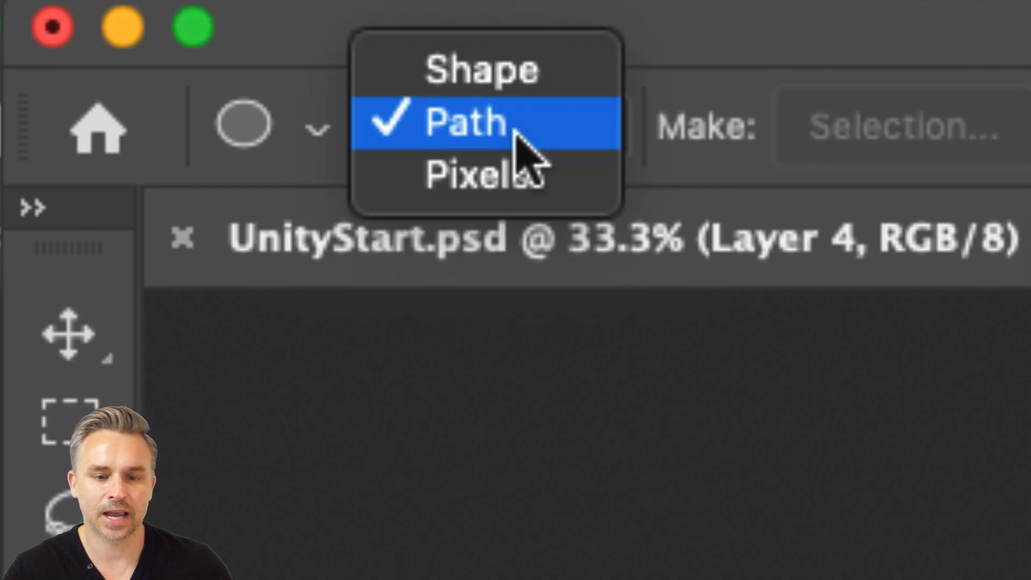
left_click(518, 137)
left_click(524, 124)
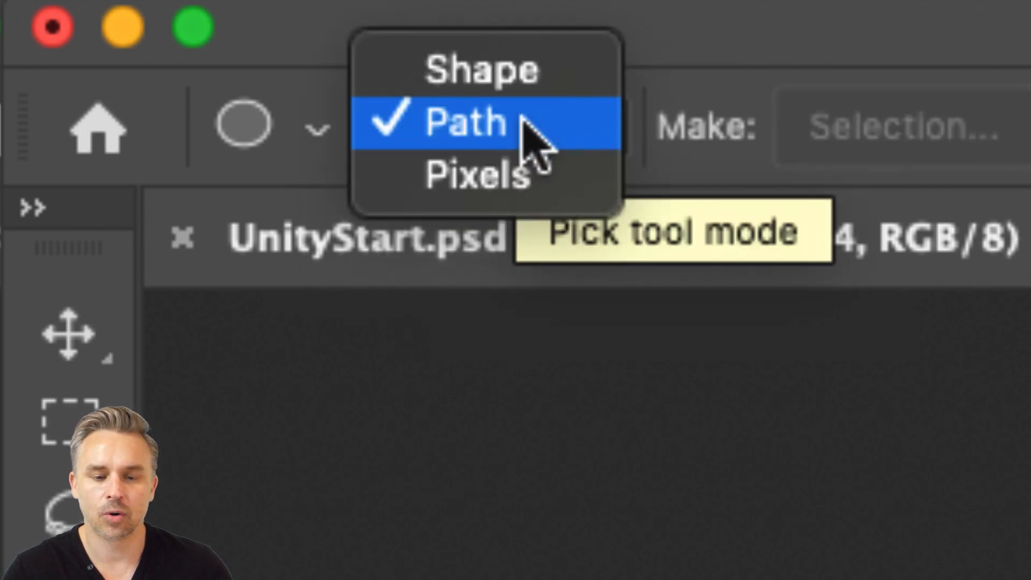
left_click(529, 176)
left_click(518, 146)
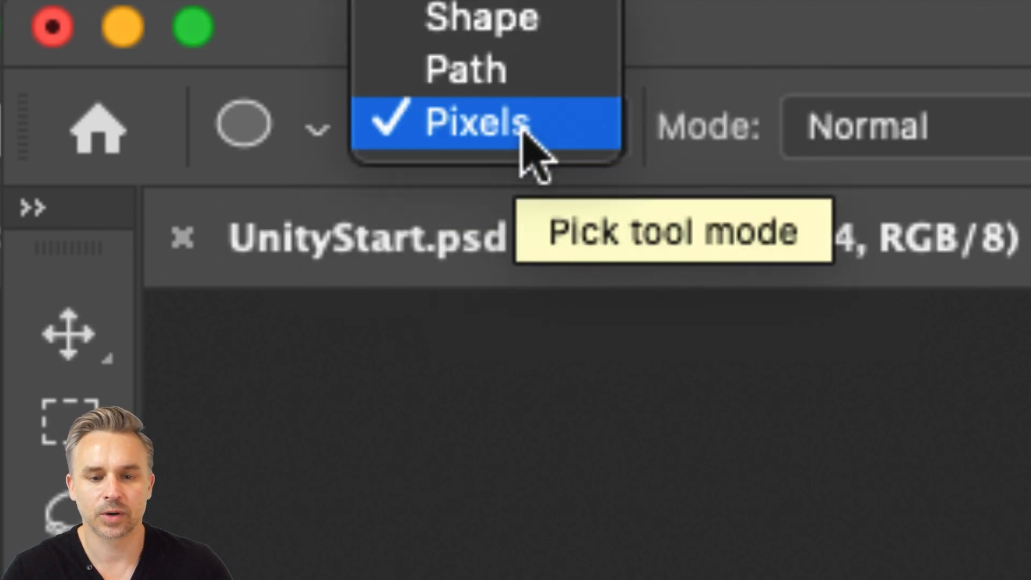
left_click(531, 70)
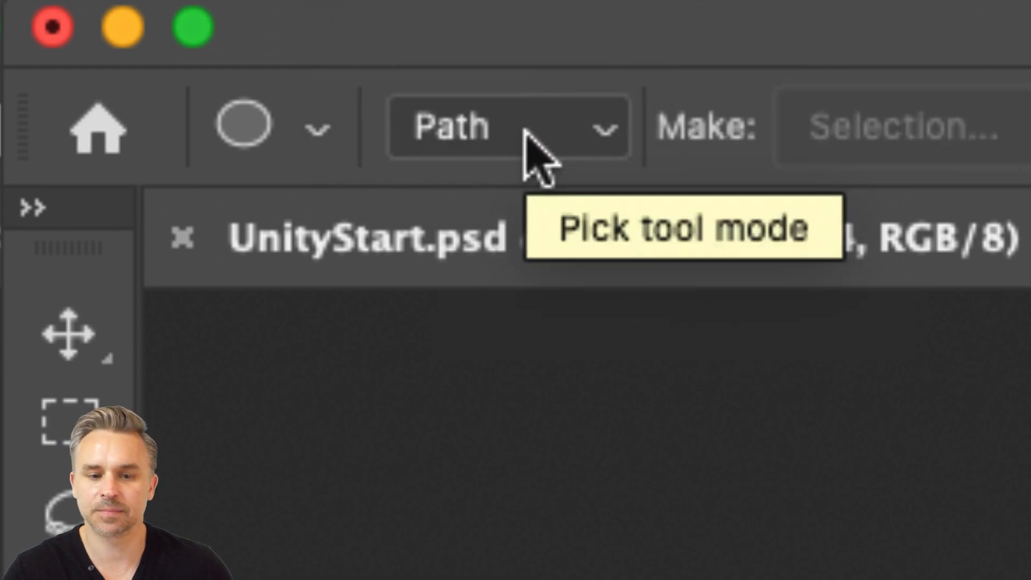
left_click(523, 129)
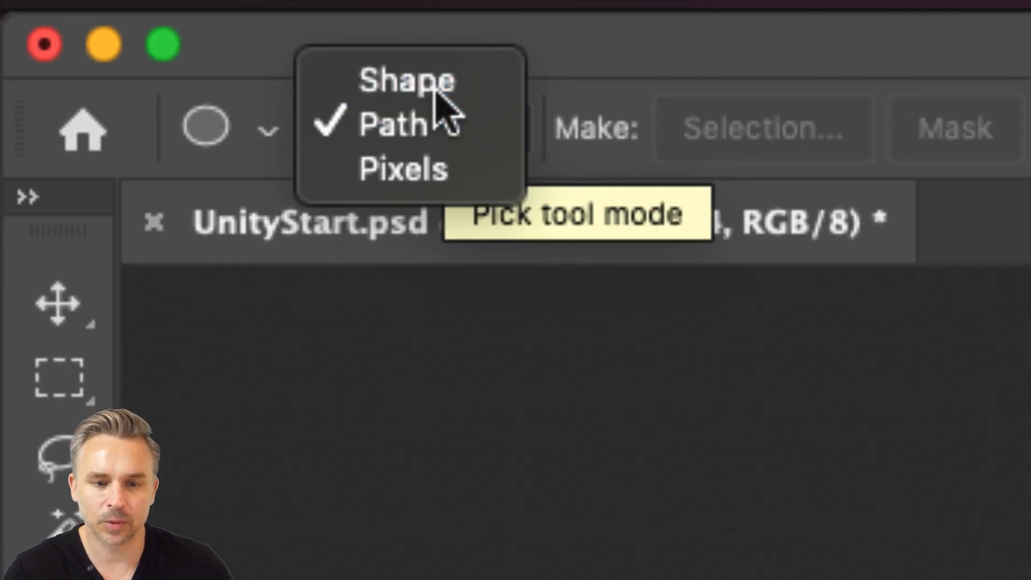
left_click(436, 90)
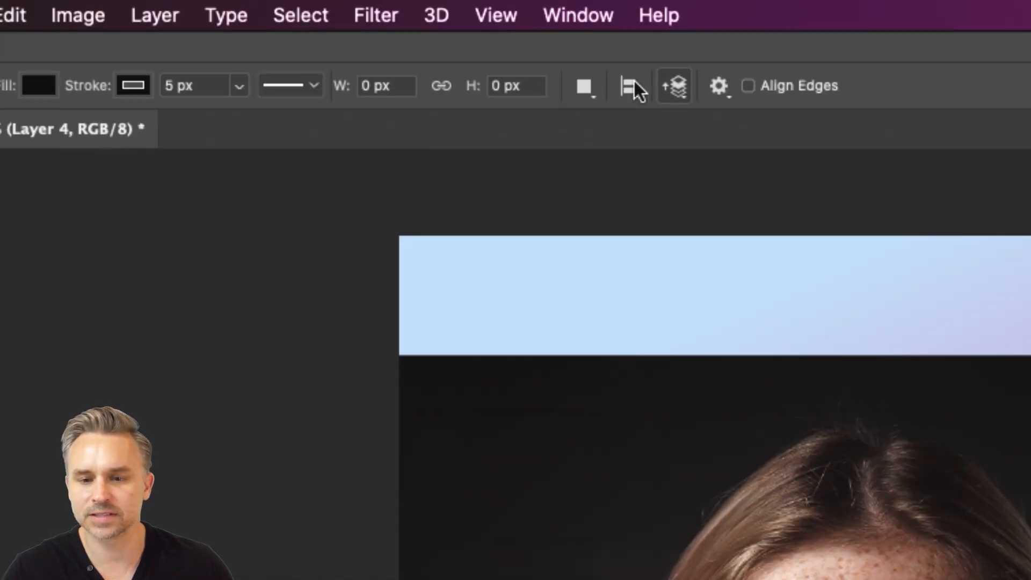
Review the Ellipse tool's path operations, keeping New Layer selected, and inspect its path options.
left_click(586, 92)
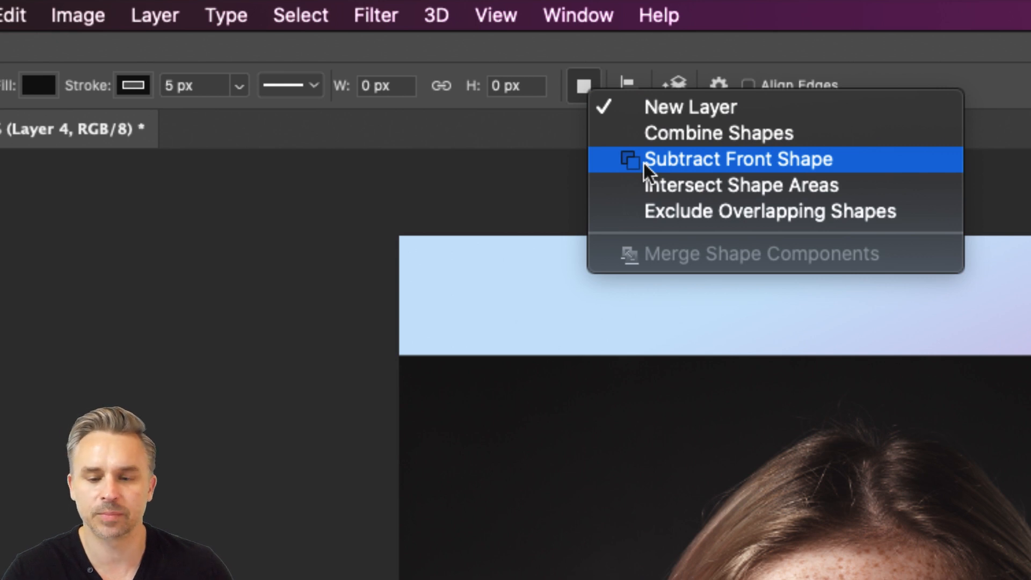
left_click(638, 106)
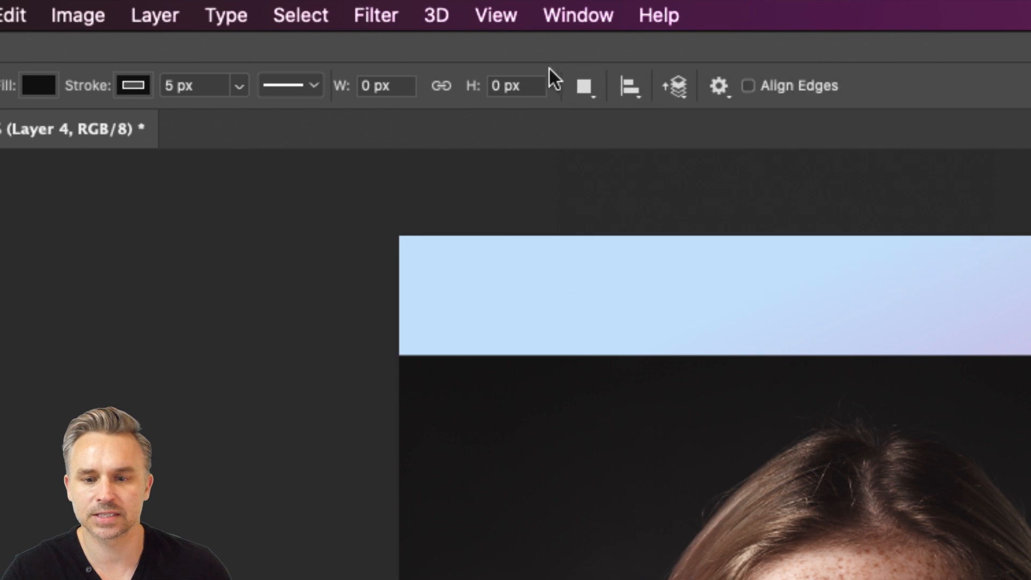
left_click(718, 85)
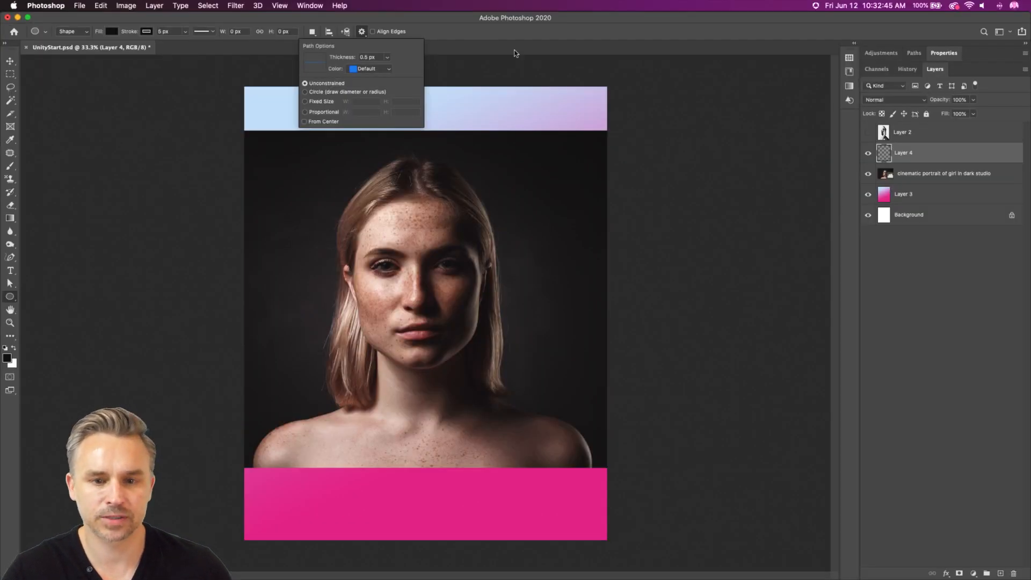
left_click(514, 52)
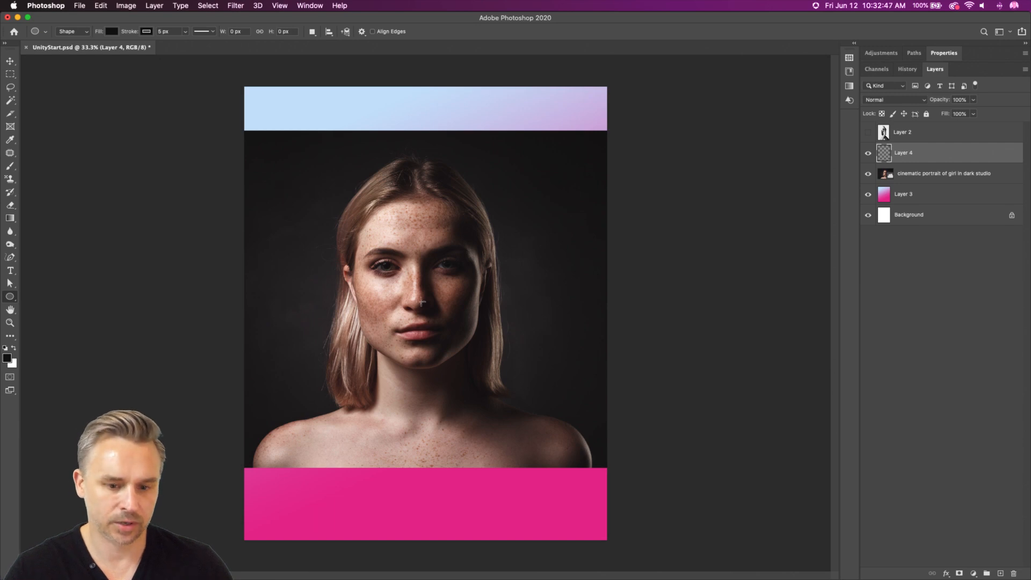
Draw a black circle about 1586 px wide centred on the portrait's face, and clip the portrait to it from the layer above.
mouse_move(421, 302)
left_mouse_down()
mouse_move(465, 354)
mouse_move(553, 511)
left_mouse_up()
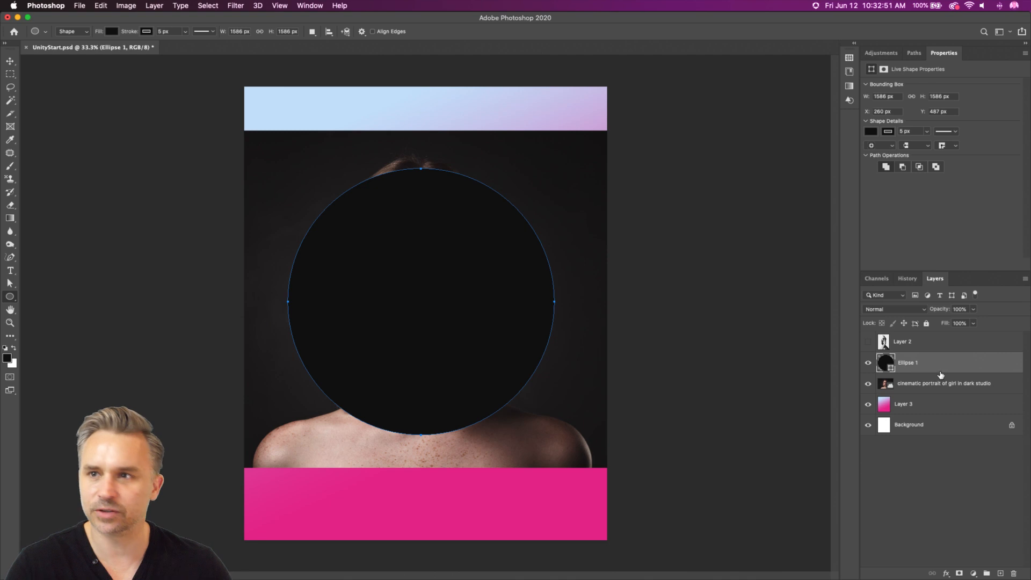
left_click_drag(943, 375, 944, 393)
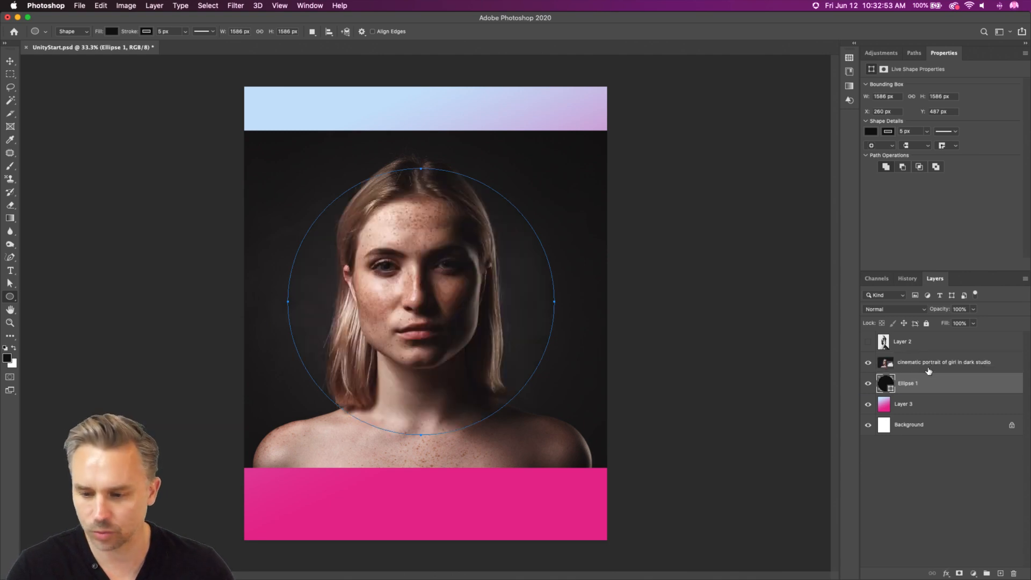
left_click(929, 371, "alt")
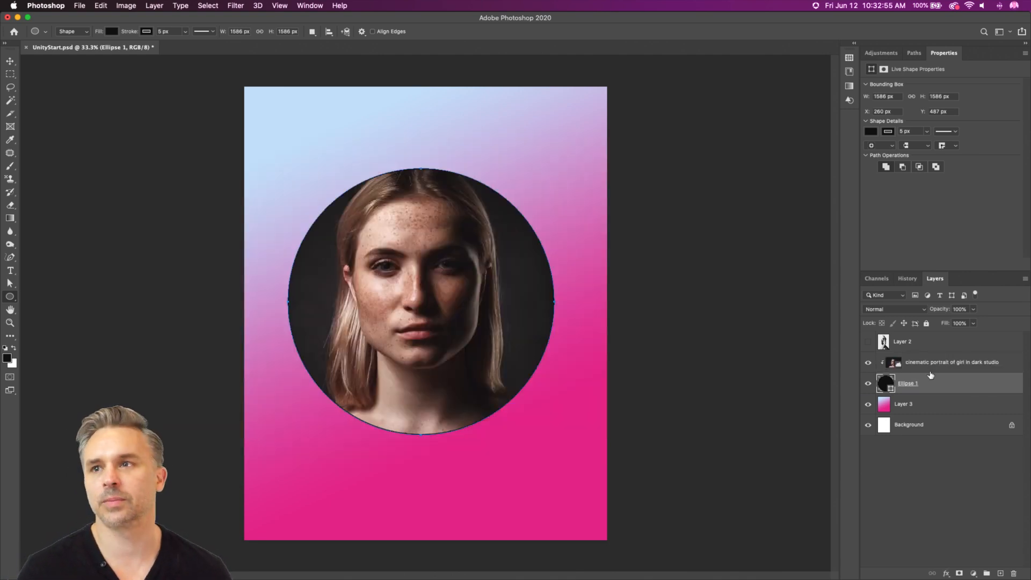
key("super+plus")
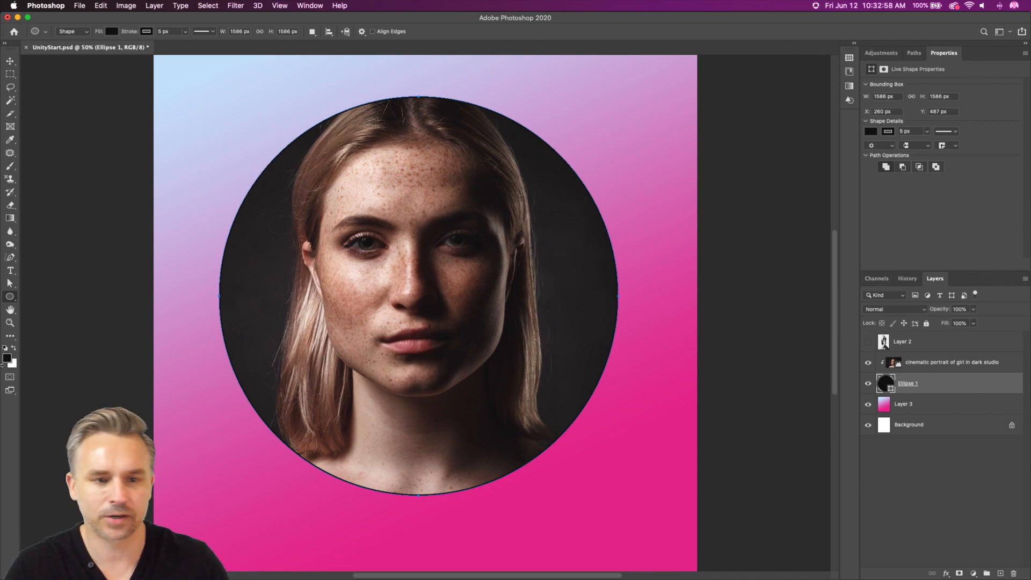
Activate the Custom Shape tool and look over the available custom shapes, leaving the heart selected.
right_click(10, 297)
left_click(43, 344)
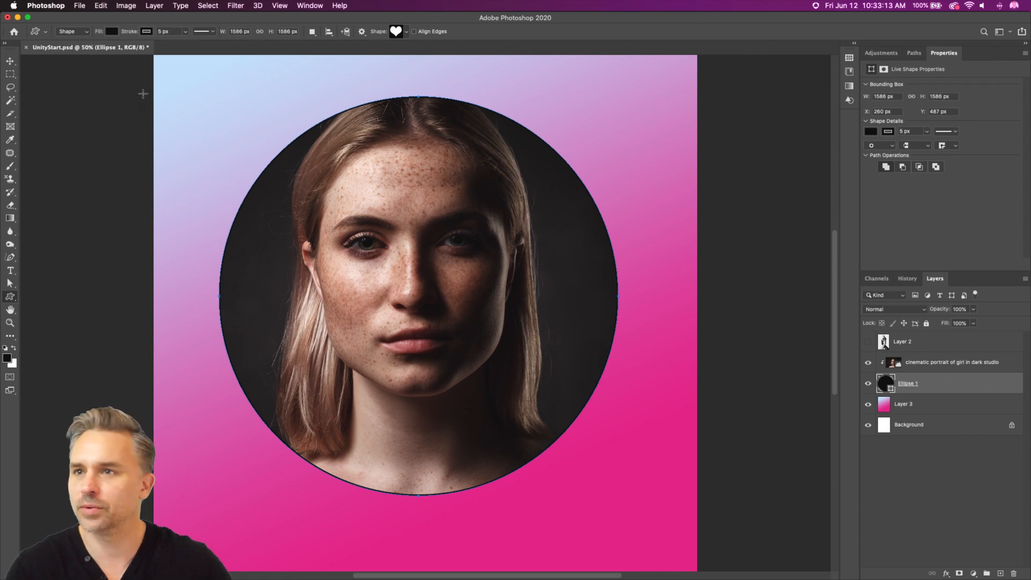
left_click(405, 33)
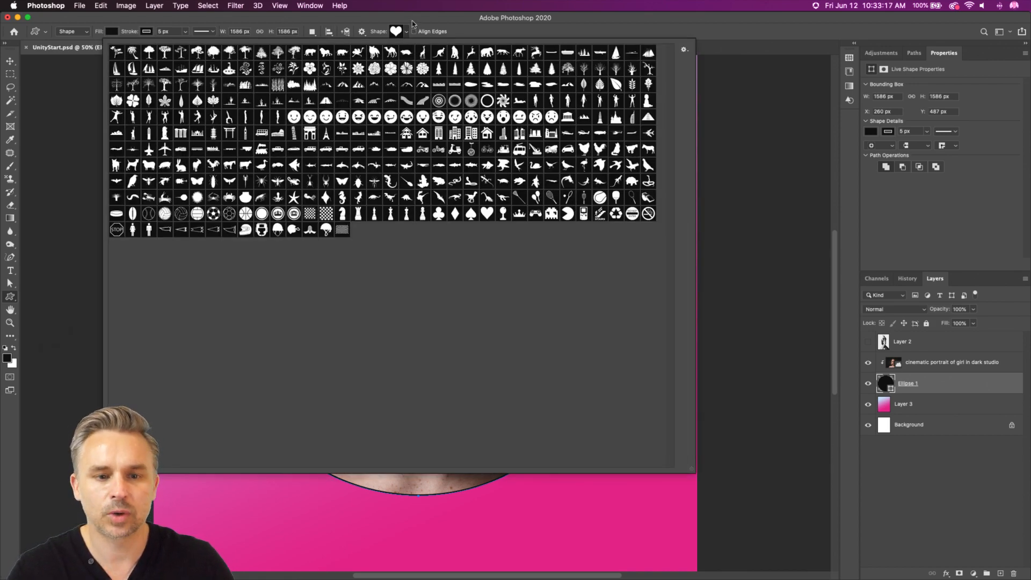
left_click(412, 22)
Reselect the Custom Shape tool and look over the available custom shapes once more.
right_click(9, 298)
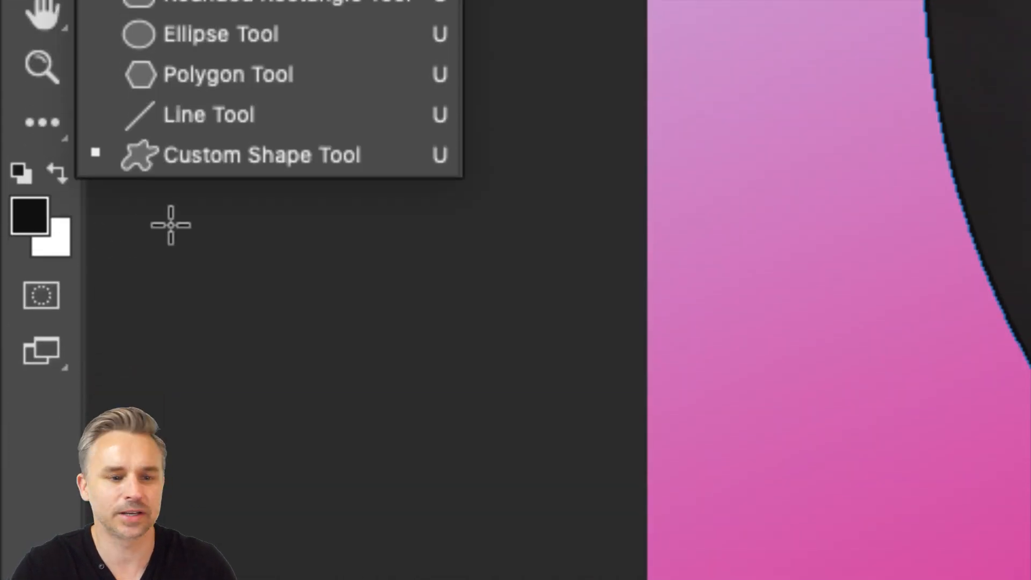
left_click(163, 166)
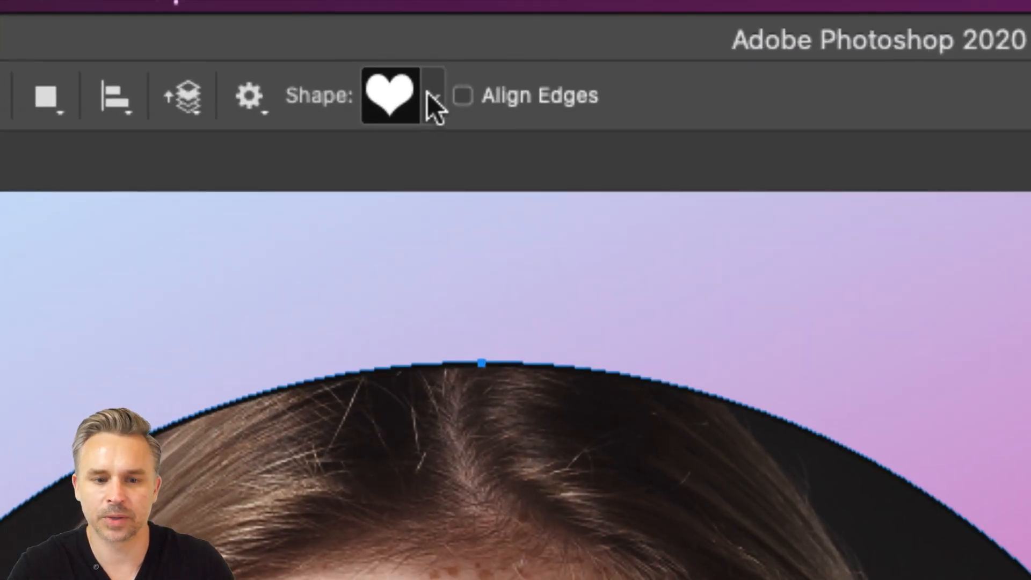
left_click(428, 94)
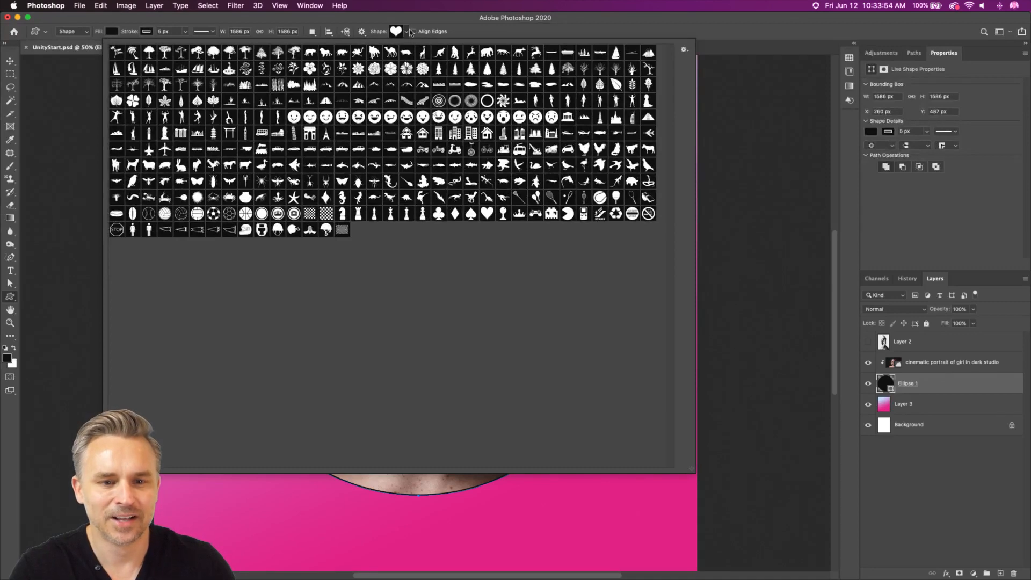
left_click(410, 32)
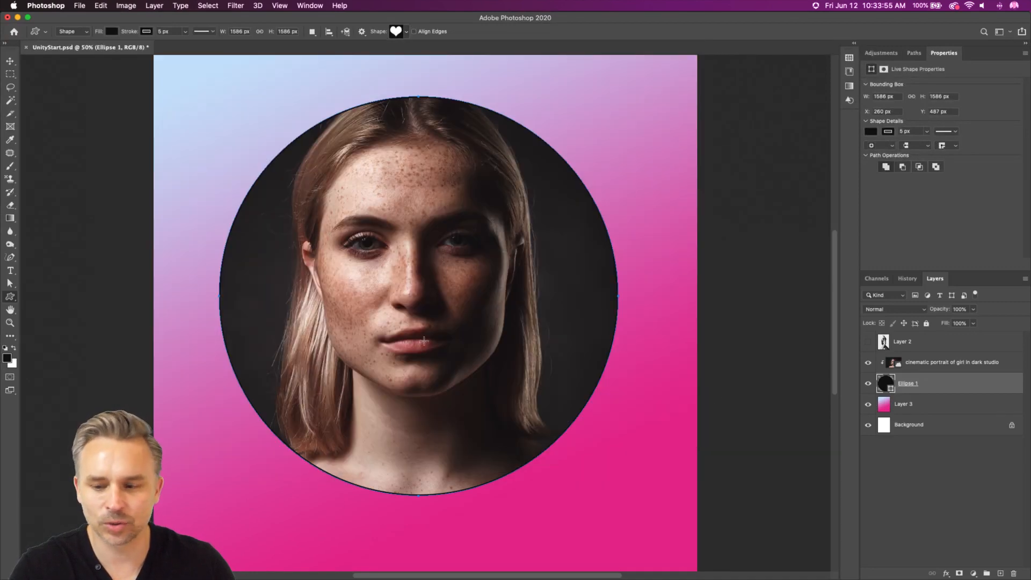
Add a new layer above the portrait and draw a black heart about 1719 by 1498 px centred on the face.
left_click(951, 364)
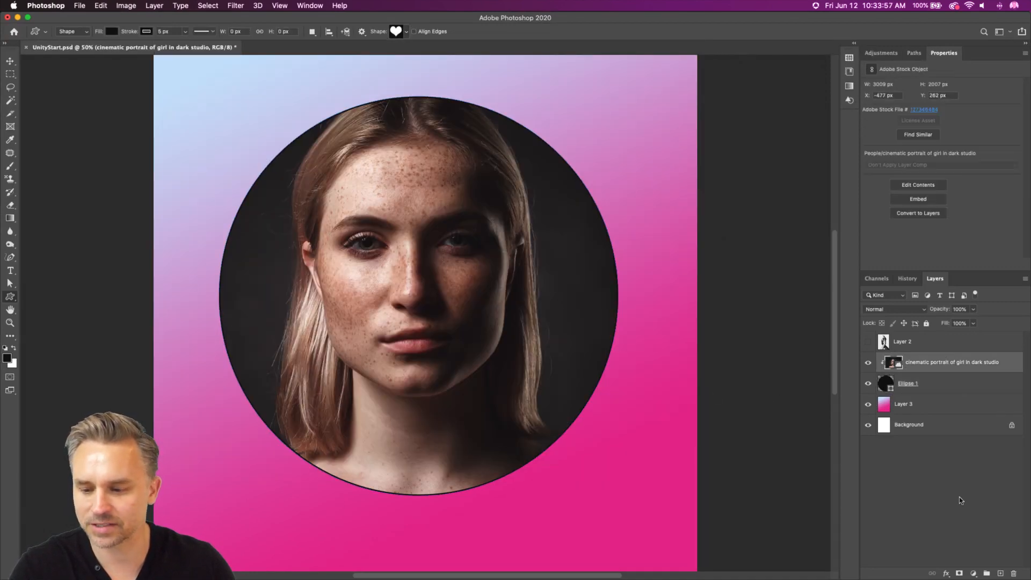
left_click(1000, 573)
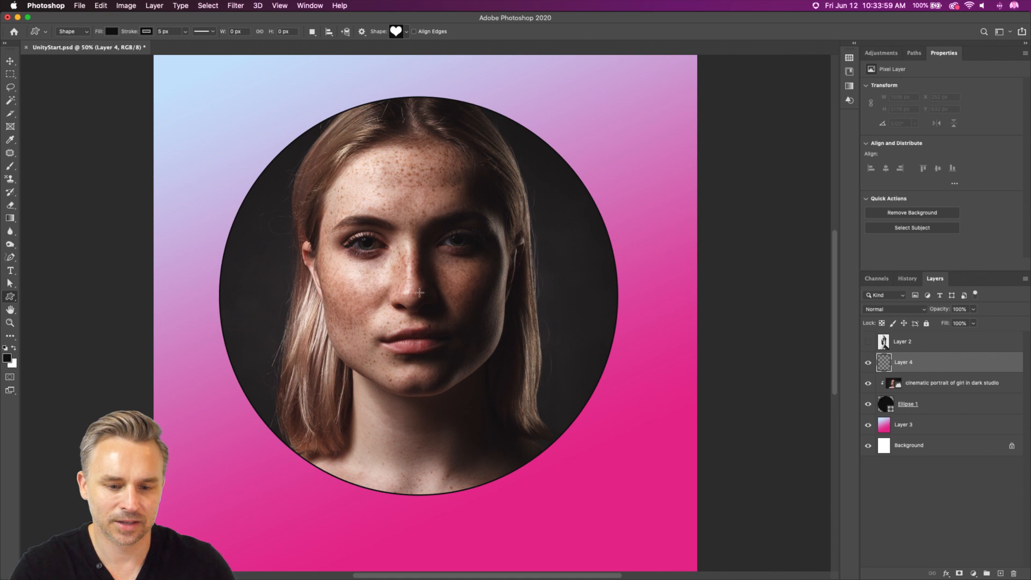
left_click_drag(419, 292, 634, 561)
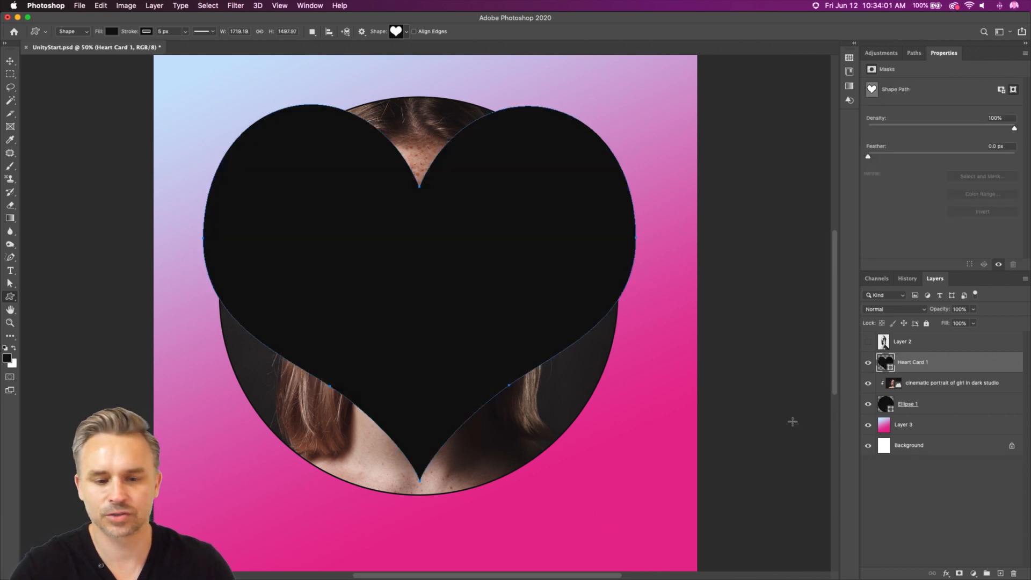
Place the heart layer beneath the portrait, clip the portrait to the heart alone, and delete the Ellipse 1 layer.
left_click_drag(909, 363, 899, 396)
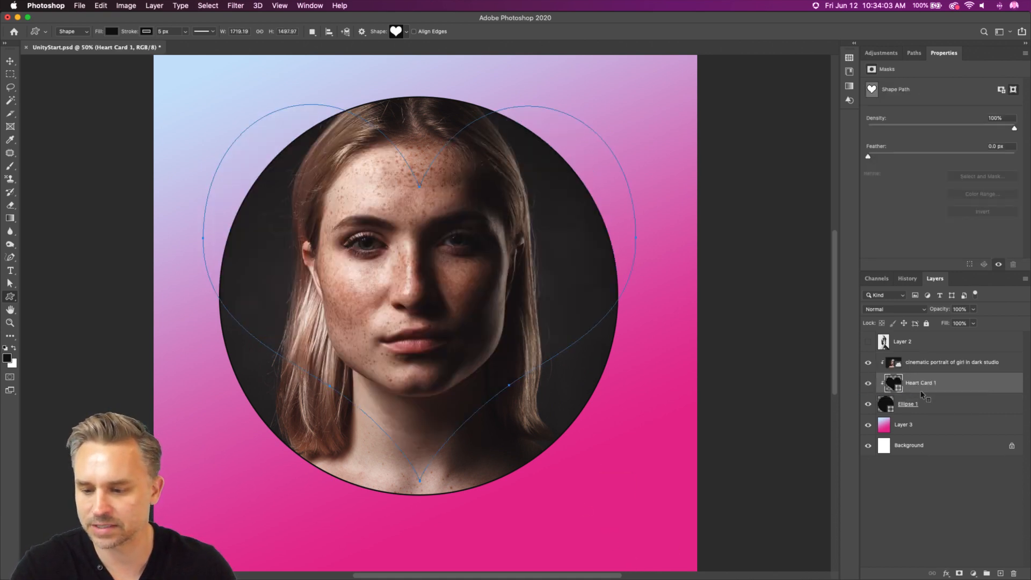
left_click(922, 393, "alt")
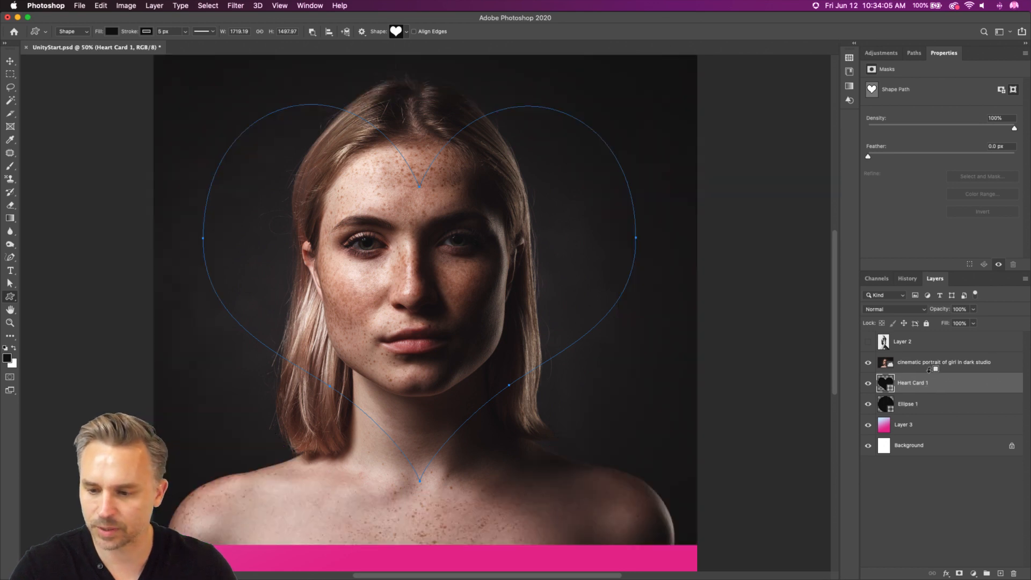
left_click(925, 372, "alt")
left_click_drag(915, 407, 1010, 573)
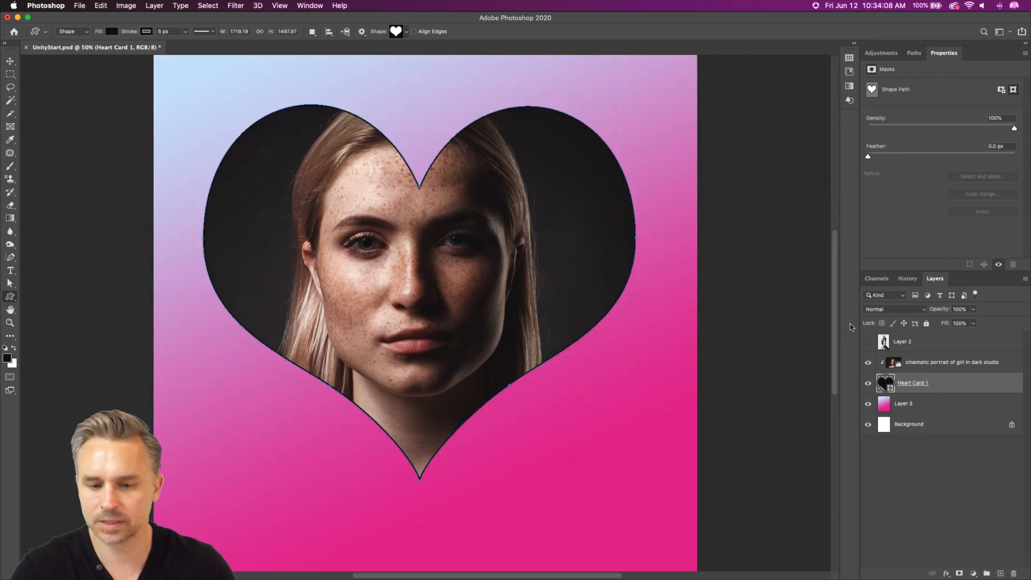
Shift the heart shape slightly to the left with the Move tool, leaving the portrait in place.
left_click(10, 60)
mouse_move(278, 223)
left_mouse_down()
mouse_move(262, 230)
mouse_move(286, 246)
mouse_move(257, 242)
mouse_move(265, 221)
mouse_move(276, 230)
left_mouse_up()
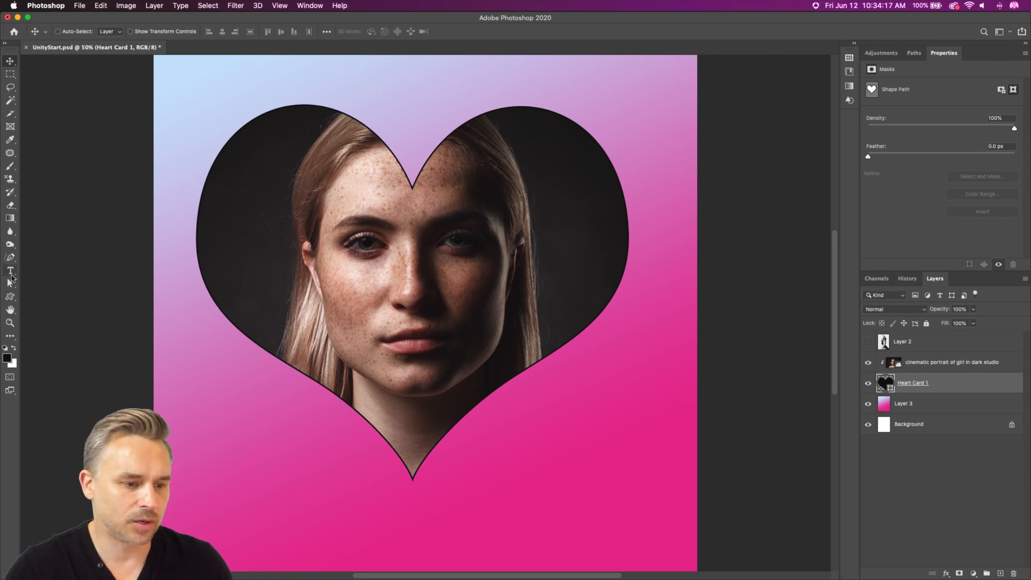
Reactivate the Custom Shape tool and review the shape picker's display and shape management options.
left_click(9, 296)
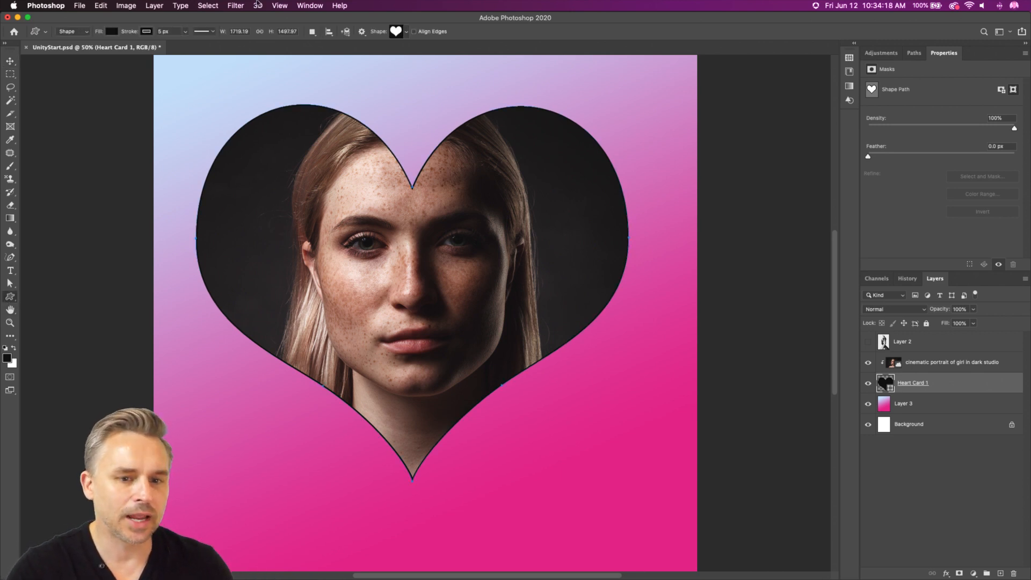
left_click(406, 34)
left_click(684, 50)
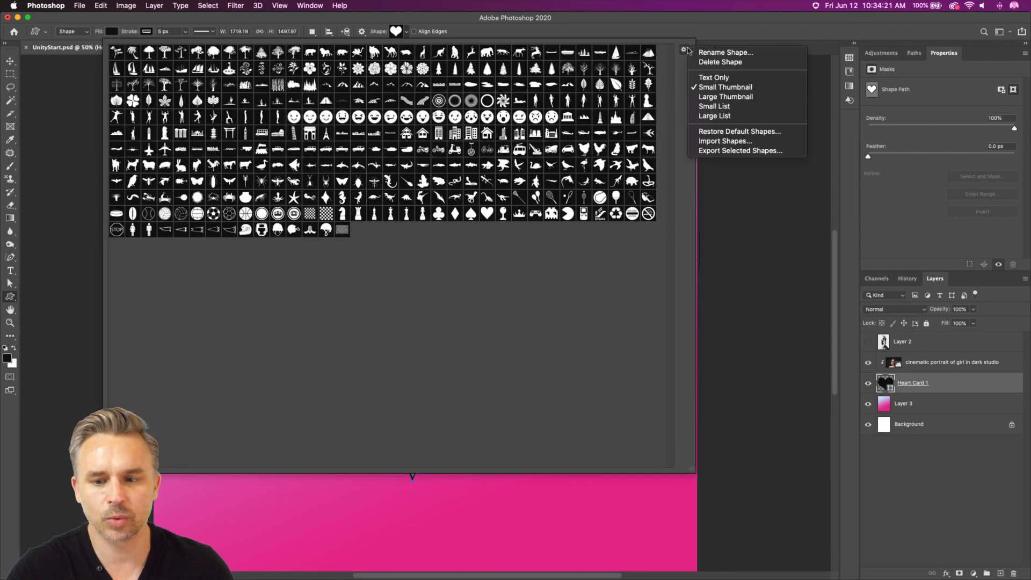
left_click(404, 320)
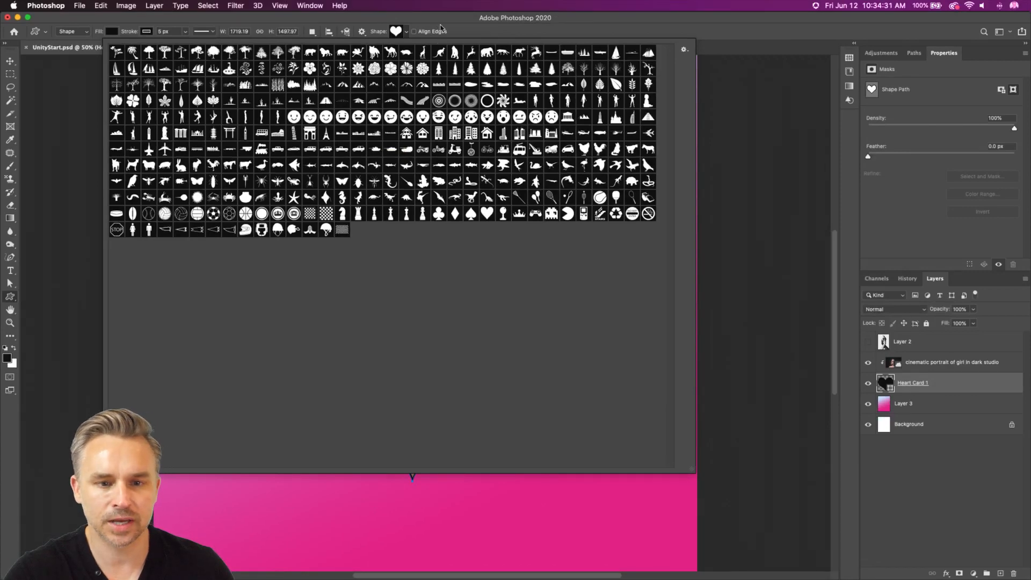
Show the Shapes panel, undock it, and float it over the right side of the artwork.
left_click(441, 27)
left_click(310, 5)
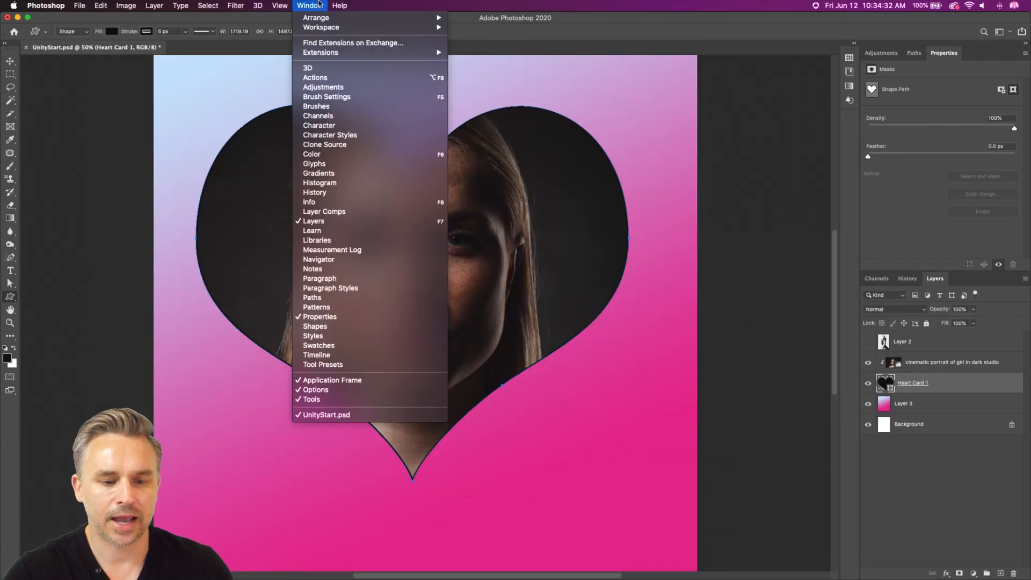
left_click(362, 327)
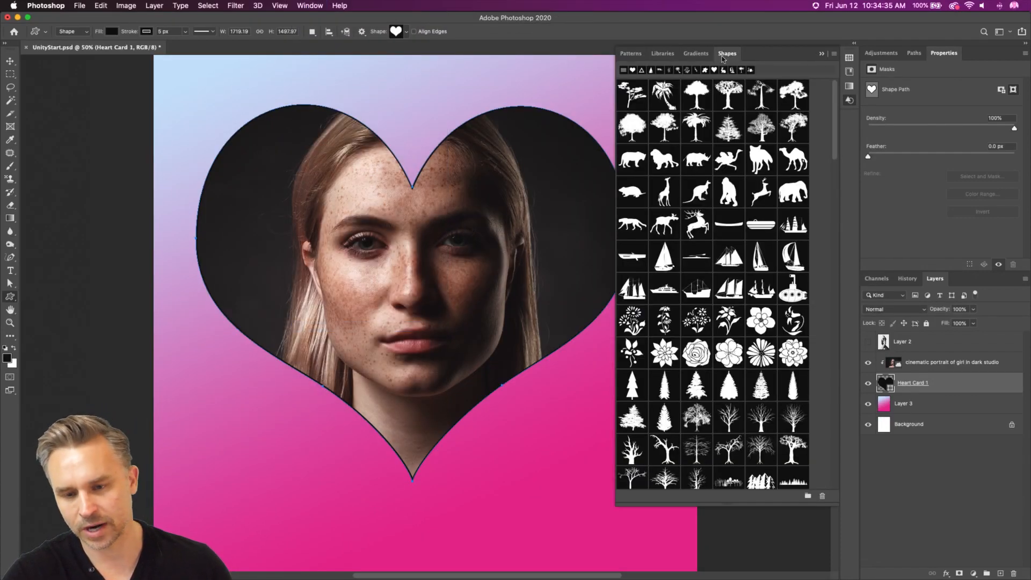
left_click_drag(723, 58, 499, 103)
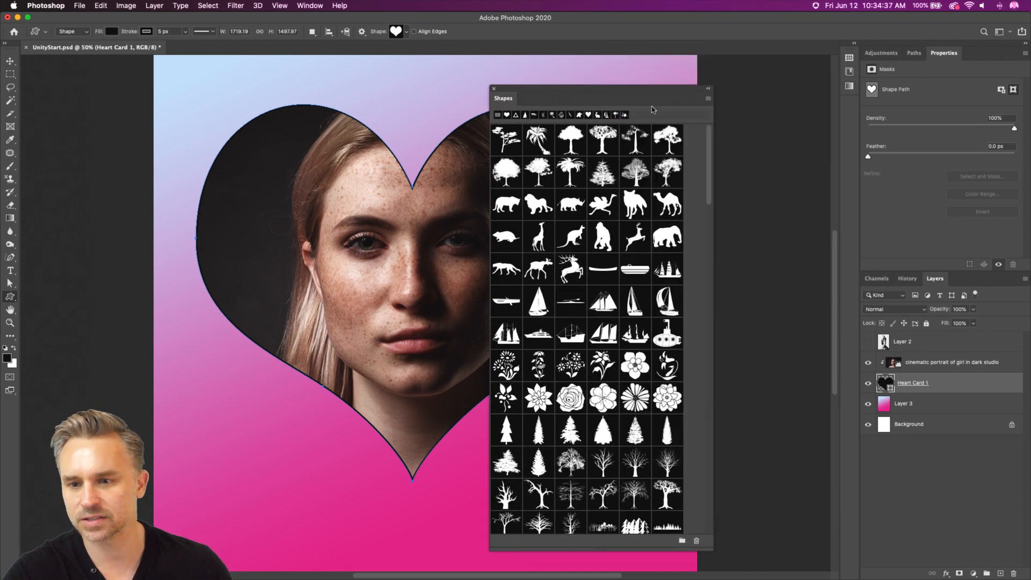
left_click_drag(671, 86, 758, 70)
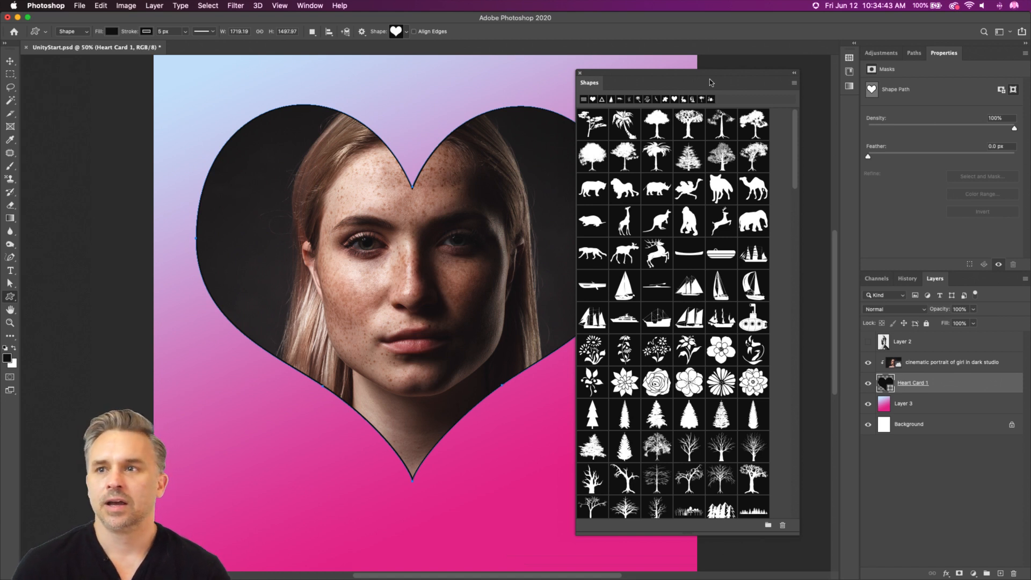
left_click_drag(711, 84, 718, 70)
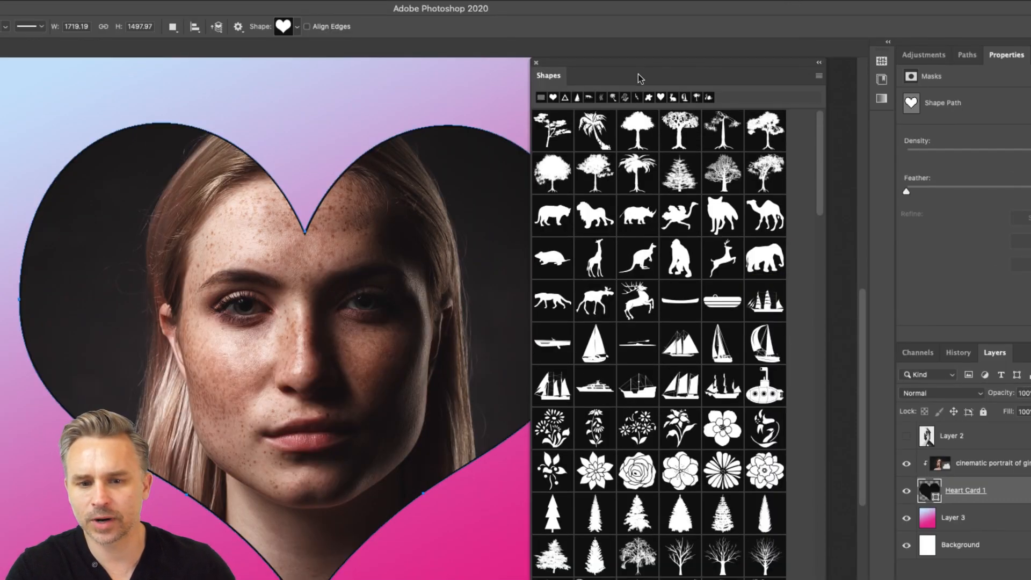
left_click_drag(639, 78, 623, 65)
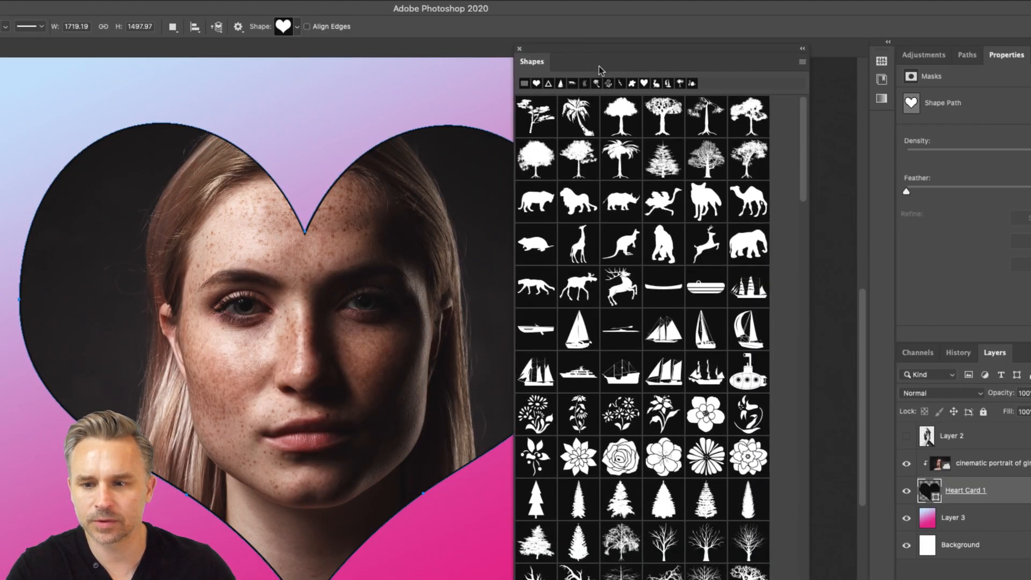
Review the Shapes panel's options and create a new shape group named Animals at the end of the collection.
left_click(802, 64)
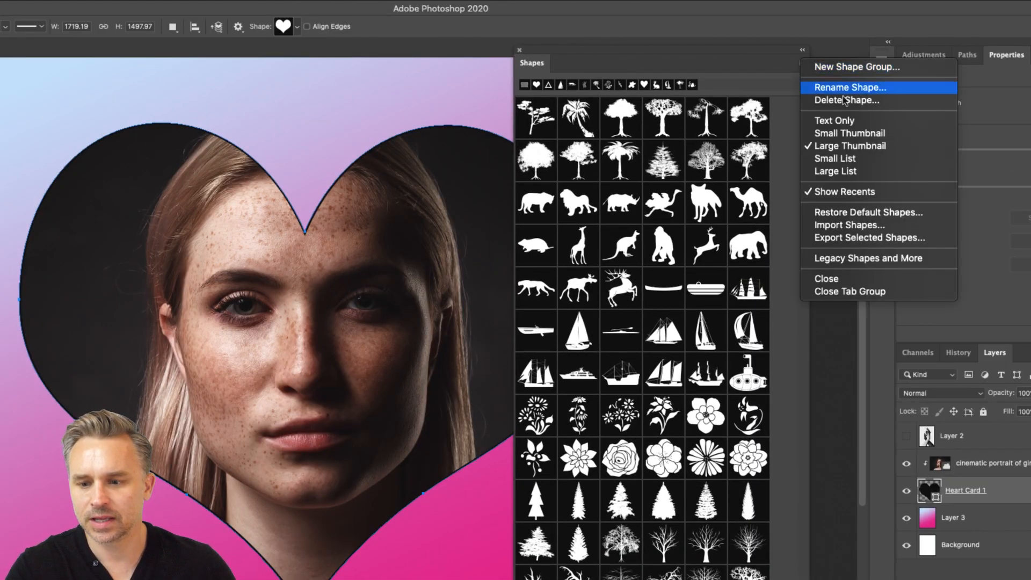
left_click(750, 149)
scroll(660, 161, "down", 15)
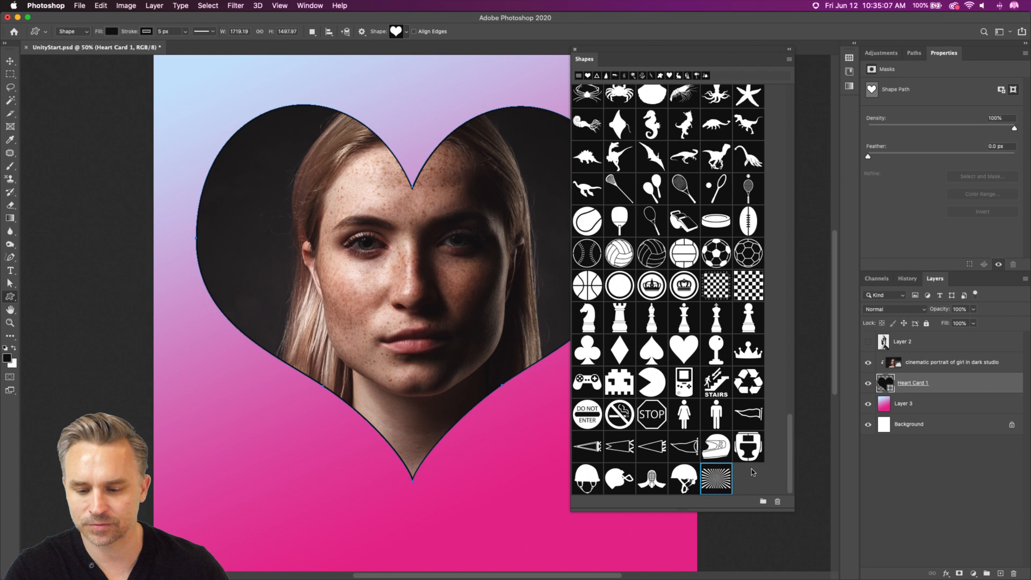
left_click(764, 502)
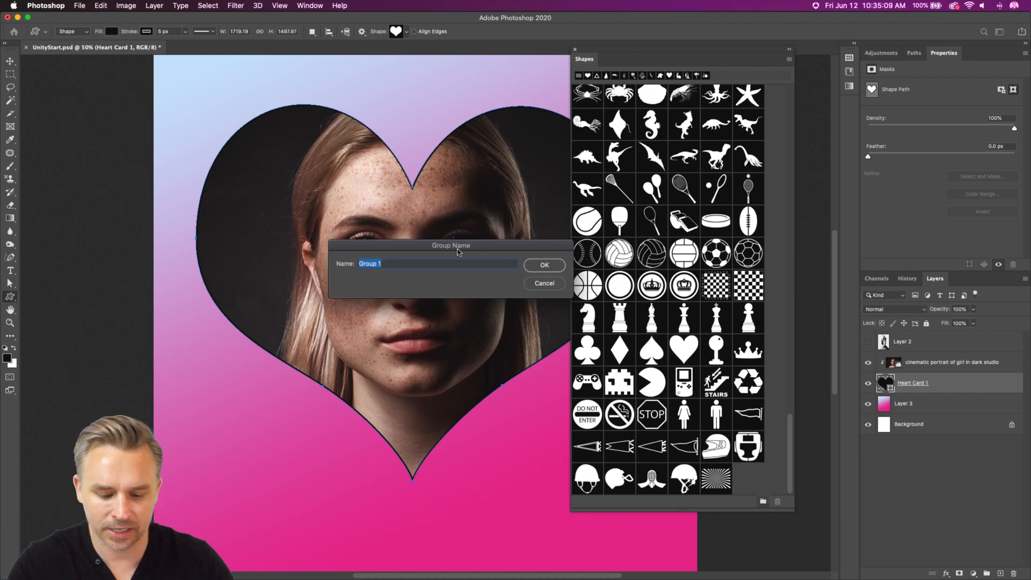
type("Animals")
key("Return")
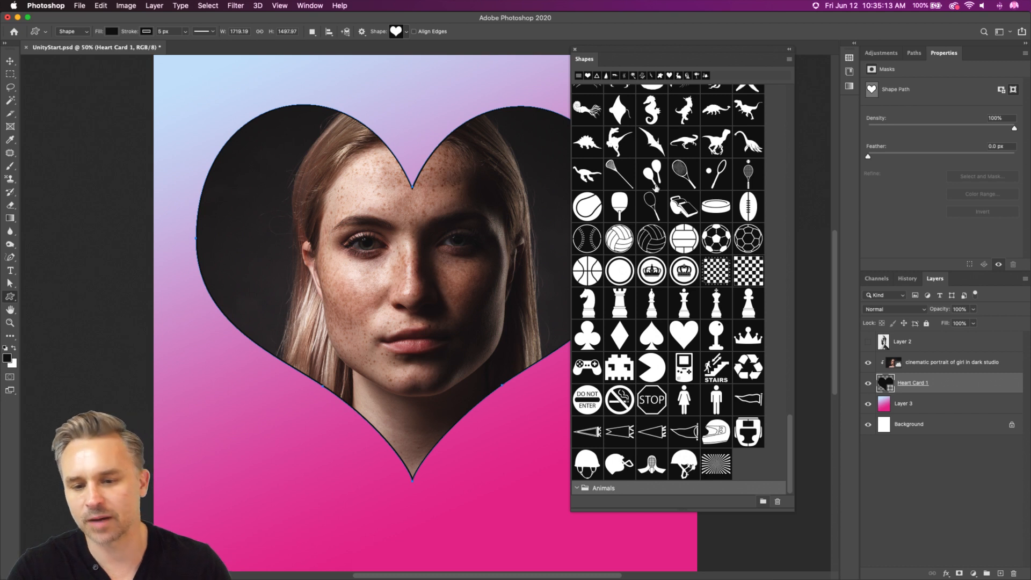
Move the shapes from the chess knight through the starburst into the Animals group, then collapse and expand the group.
left_click(709, 468)
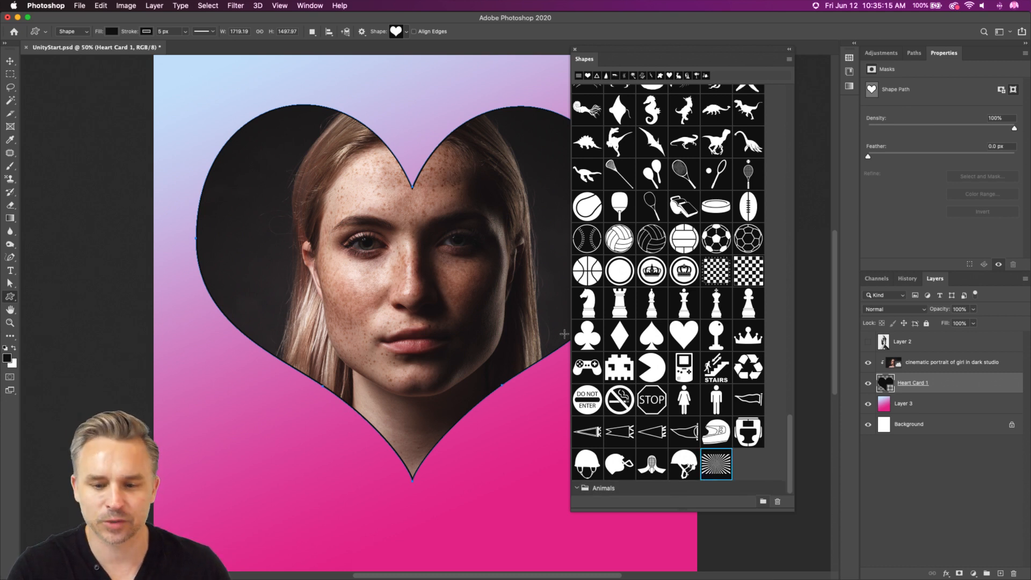
left_click(586, 310, "shift")
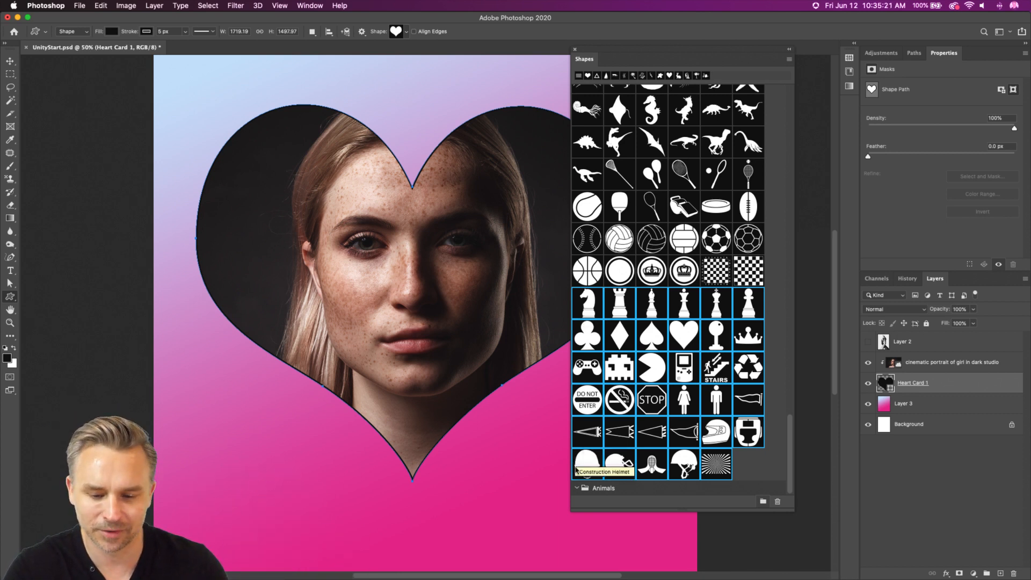
left_click_drag(576, 470, 589, 487)
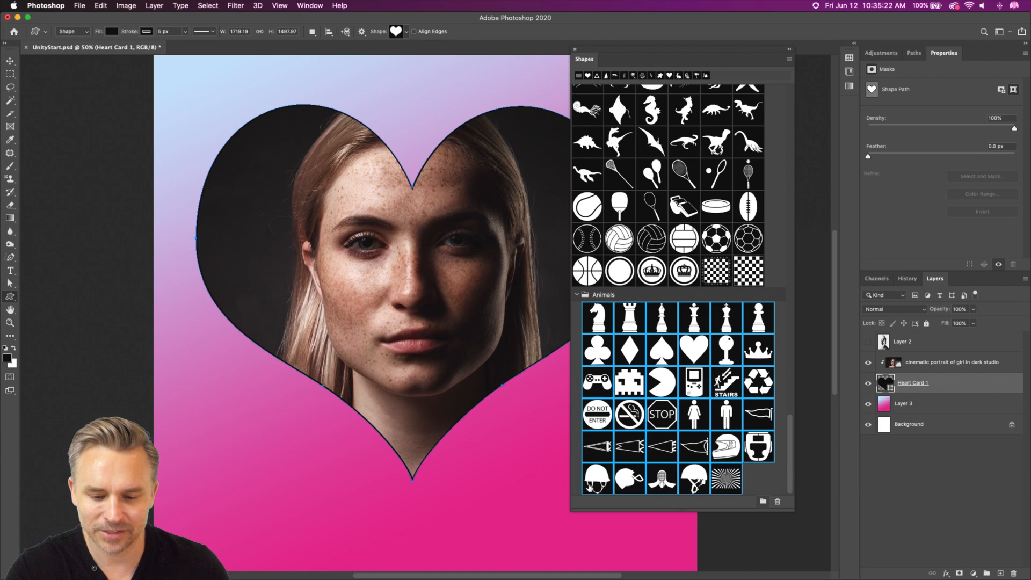
left_click(577, 295)
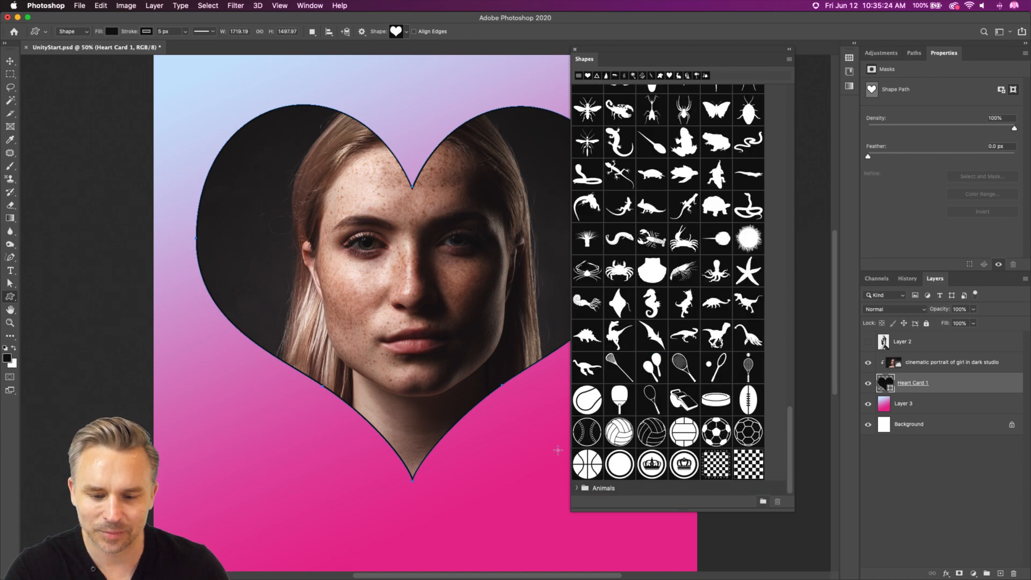
left_click(575, 488)
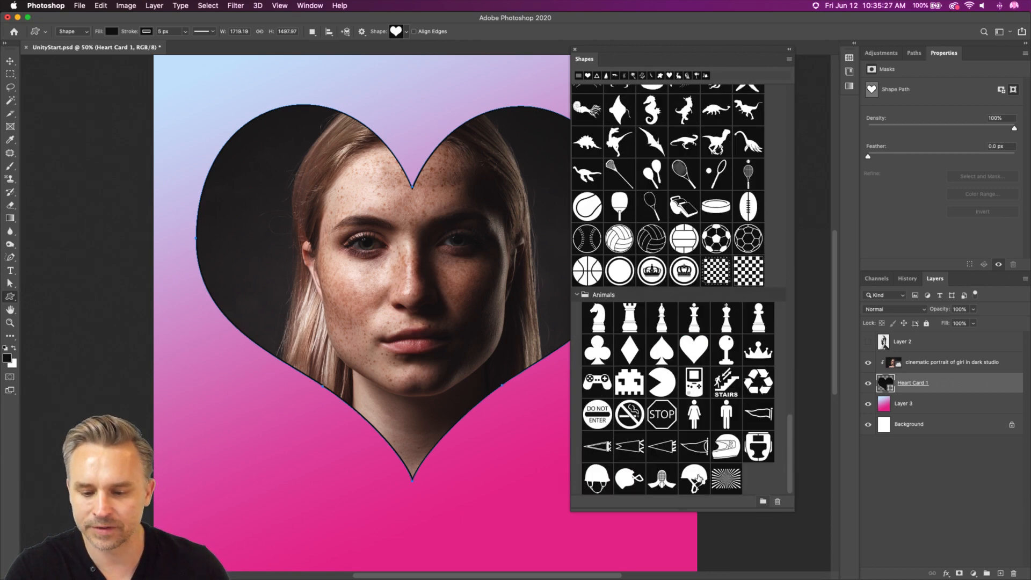
Move all shapes back out of the Animals group and delete the empty group.
left_click(726, 478)
left_click(596, 319, "shift")
left_click_drag(594, 322, 779, 274)
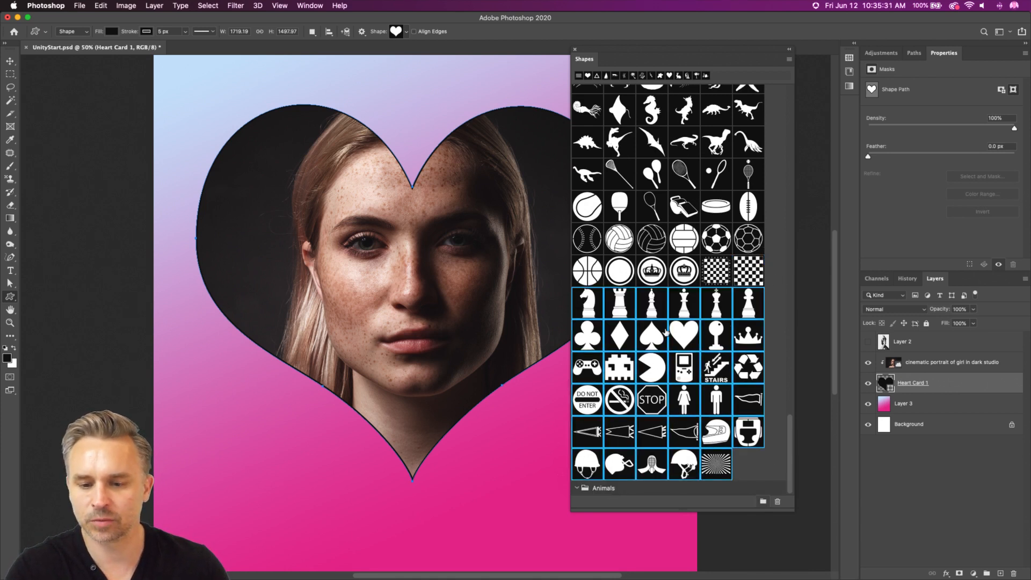
left_click(626, 491)
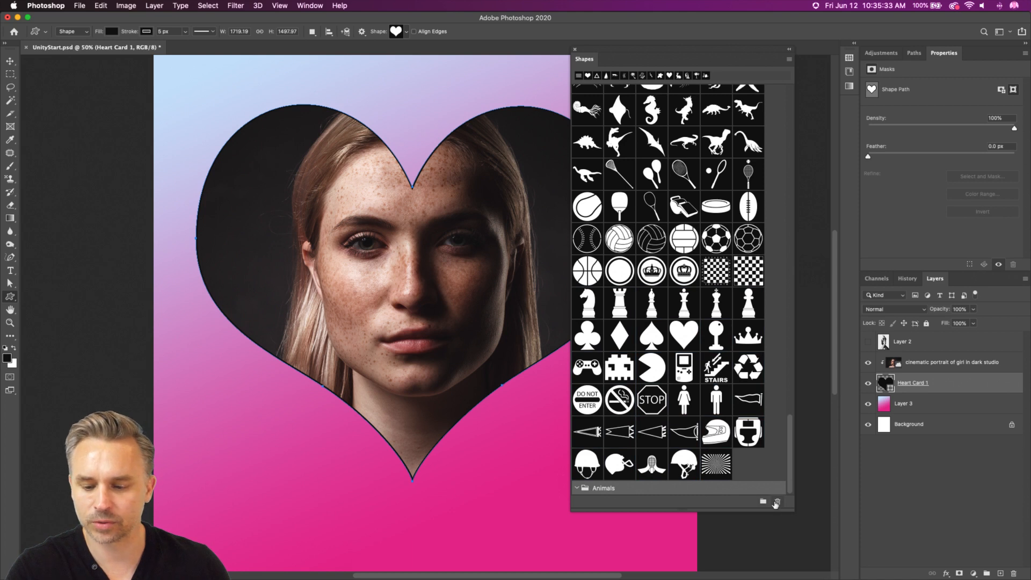
left_click(776, 503)
left_click(586, 201)
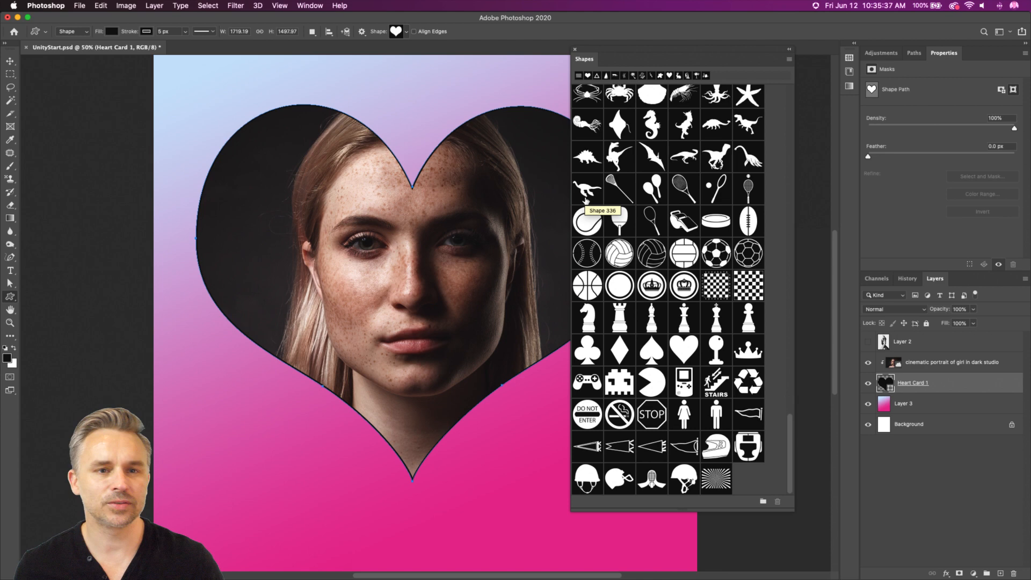
Widen the Shapes panel to ten shapes per row, starting from the first shapes, and move it over the heart's left half.
scroll(734, 232, "up", 5)
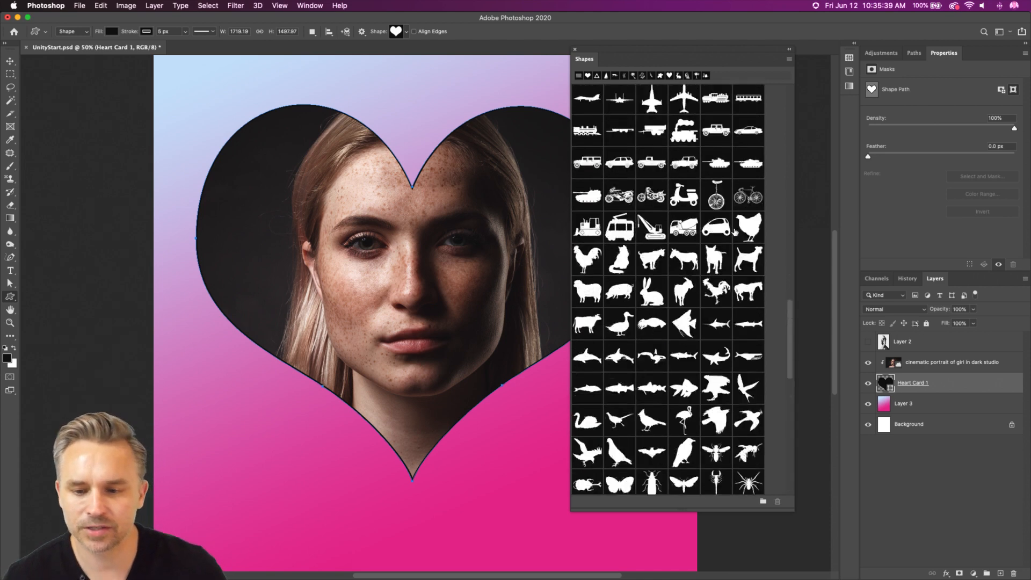
scroll(735, 232, "up", 15)
scroll(536, 548, "up", 2)
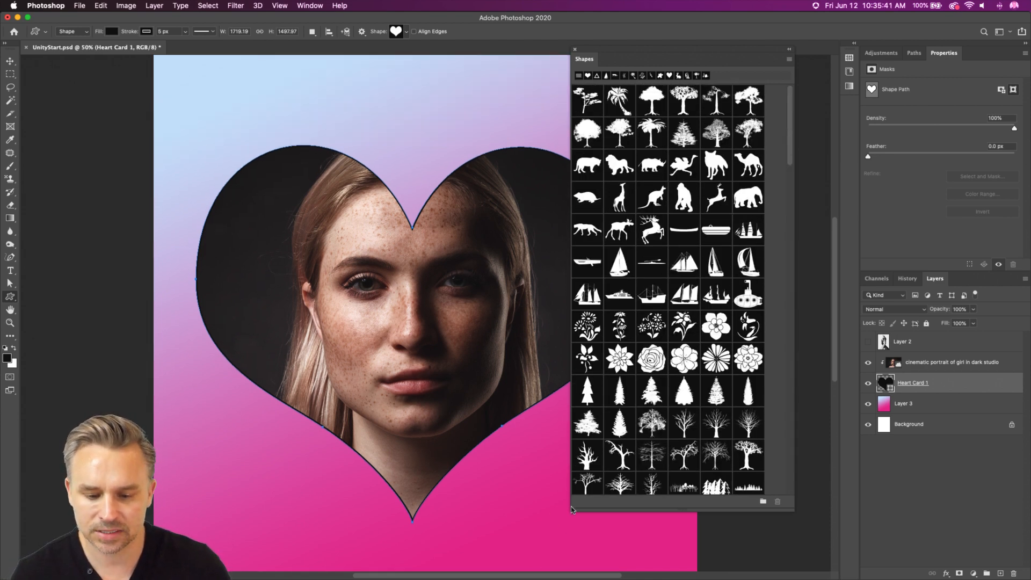
left_click_drag(570, 510, 438, 515)
left_click_drag(523, 63, 213, 82)
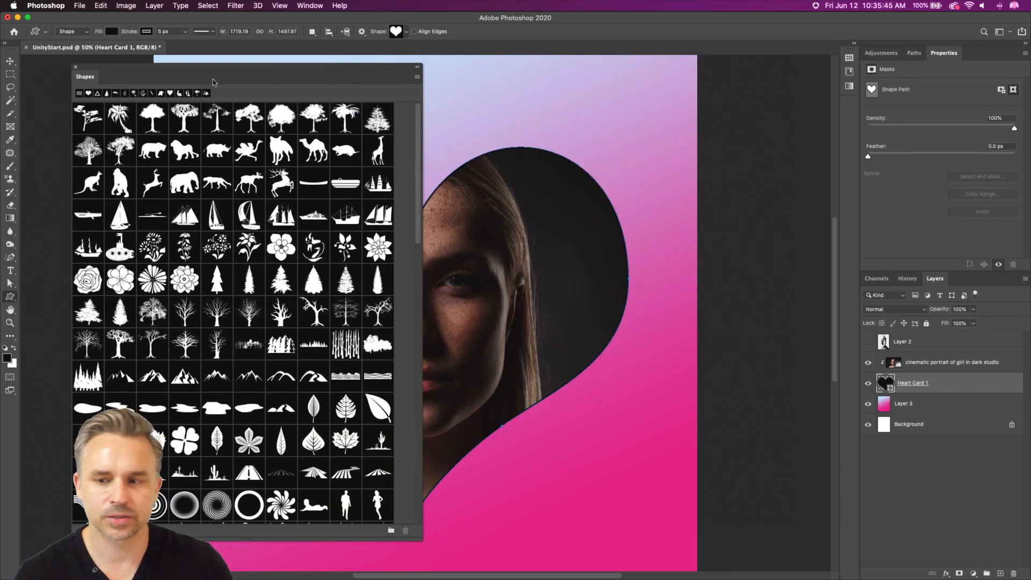
Expand the collapsed panel dock and float the Patterns panel beside the Shapes panel.
left_click(855, 45)
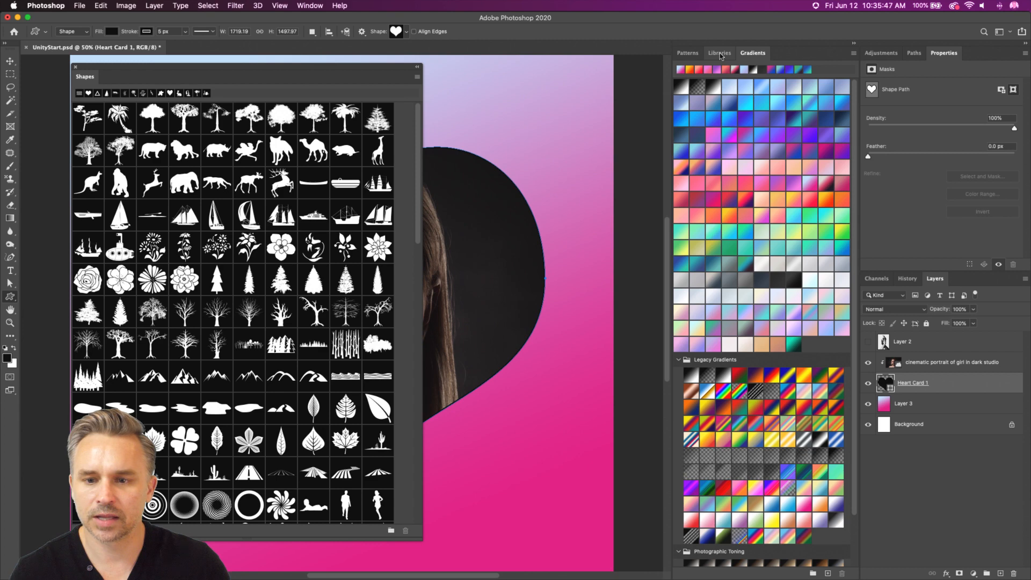
left_click(684, 55)
left_click_drag(684, 56, 455, 49)
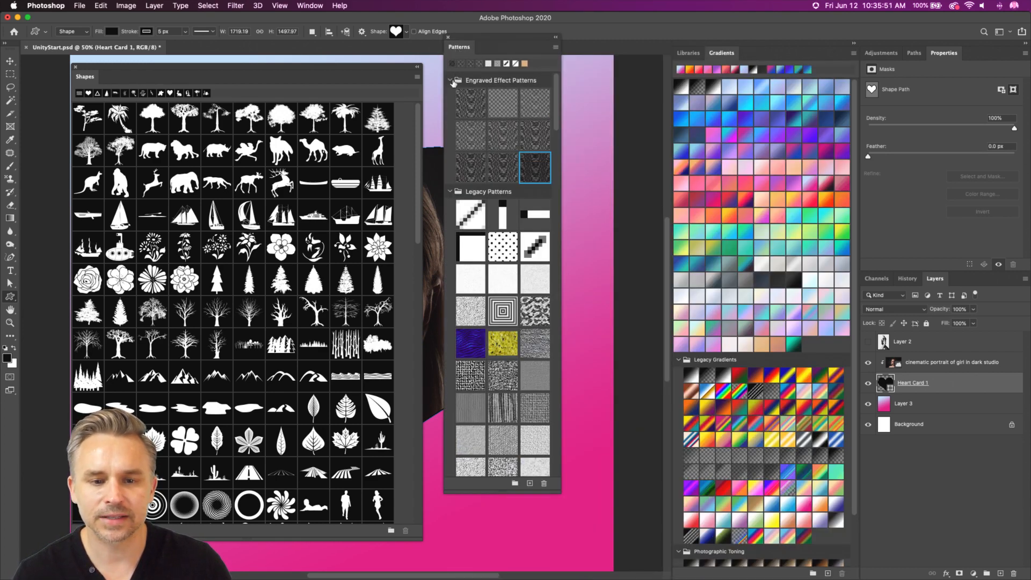
Widen the floating Patterns panel to six patterns per row and collapse the Engraved Effect Patterns and Legacy Patterns groups.
left_click(450, 80)
left_click_drag(557, 490, 668, 535)
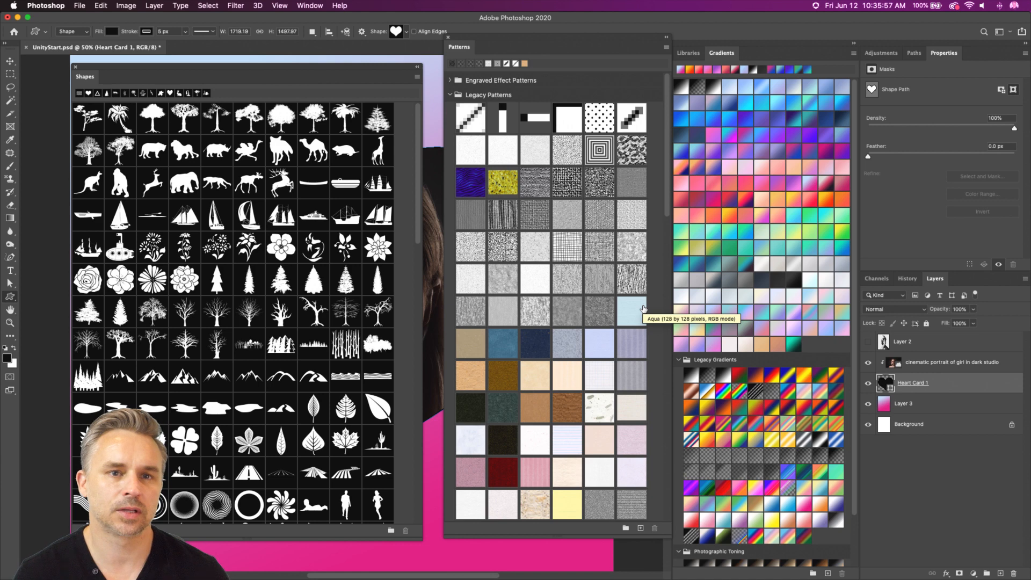
left_click(451, 80)
left_click(450, 80)
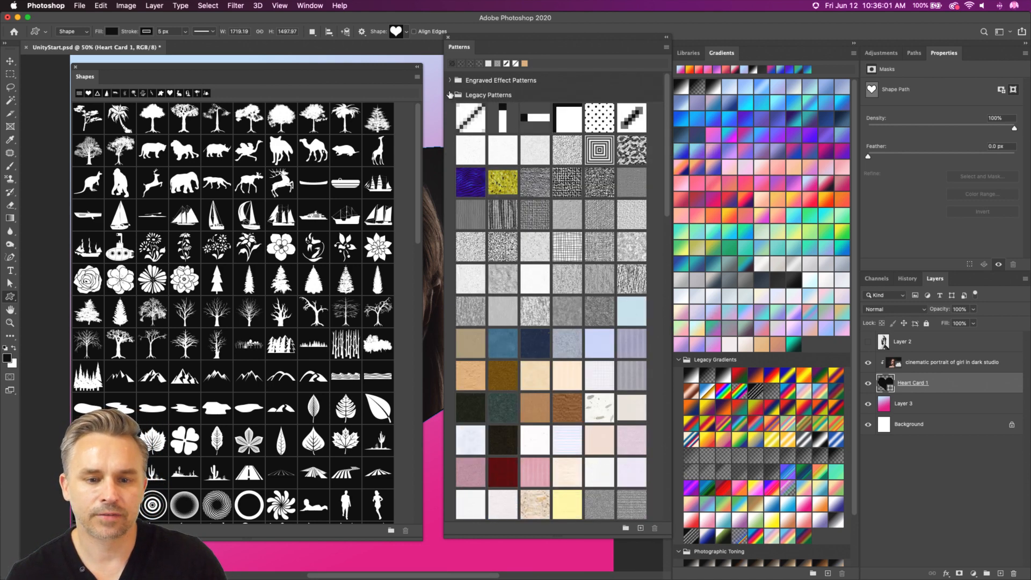
left_click(451, 95)
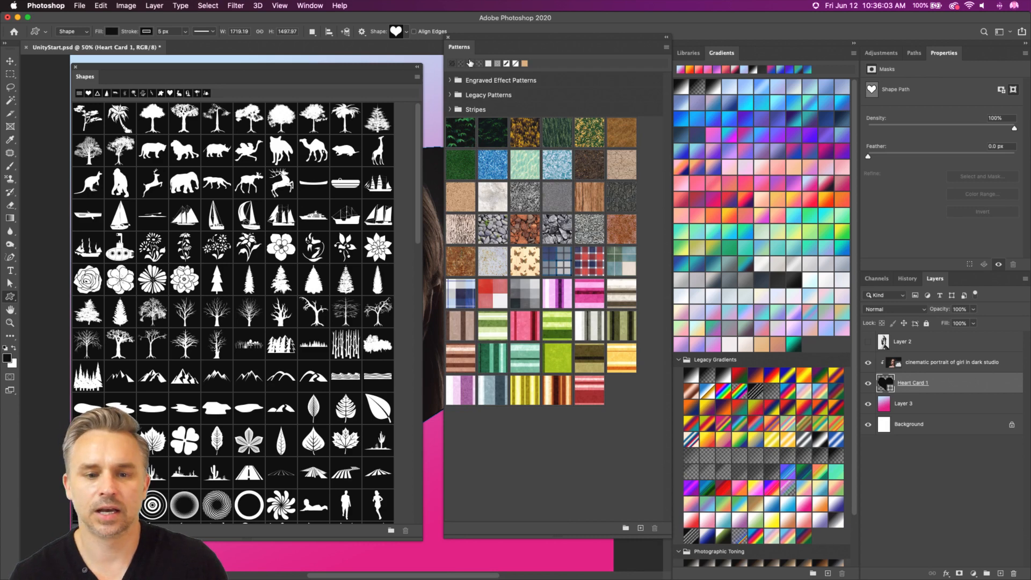
Dock the Patterns and Shapes panels into the same group as Libraries and Gradients.
left_click_drag(464, 50, 681, 56)
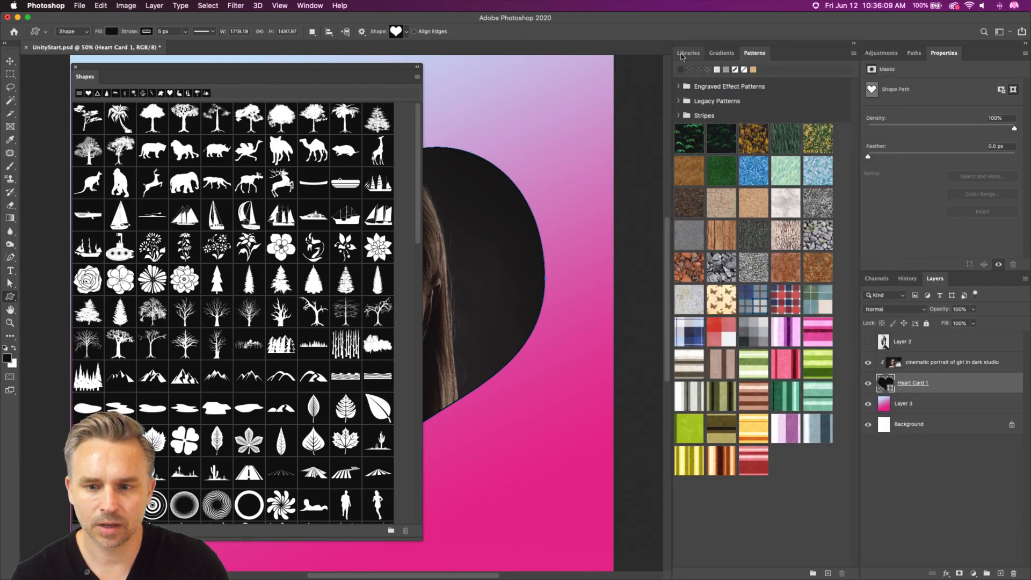
left_click_drag(92, 79, 739, 57)
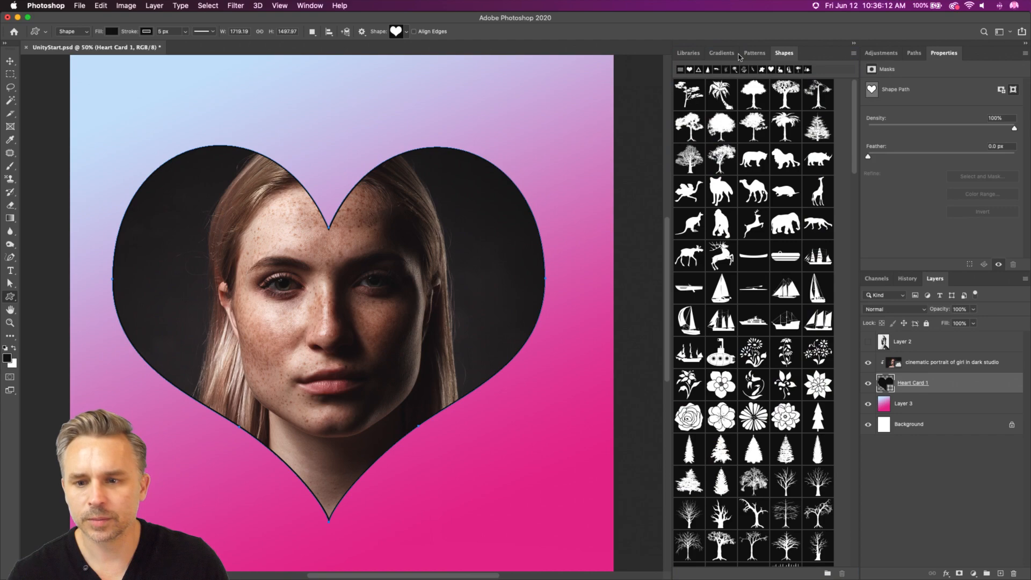
Load the Legacy Shapes and More collection at the end of the Shapes panel.
left_click(854, 54)
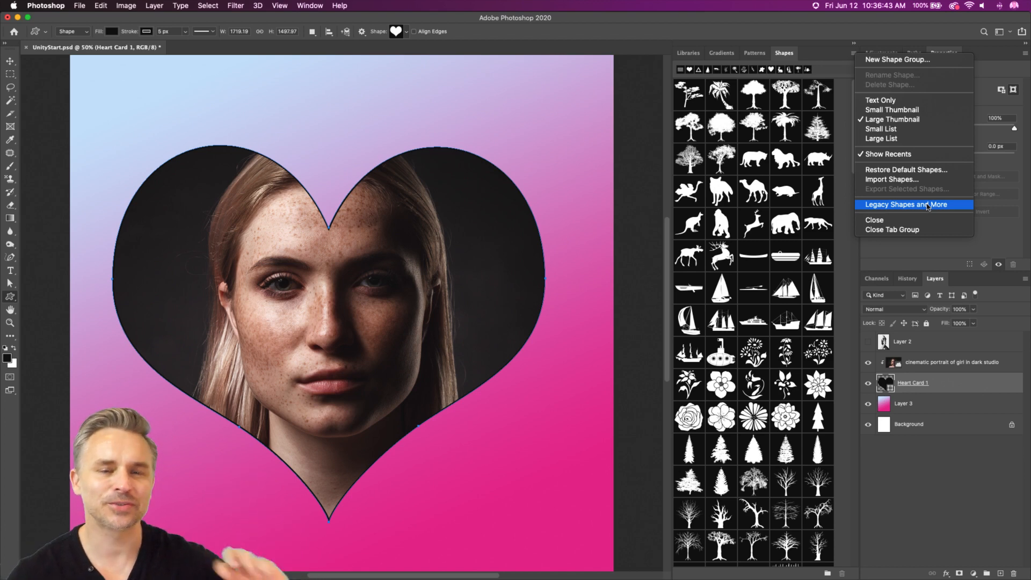
left_click(756, 346)
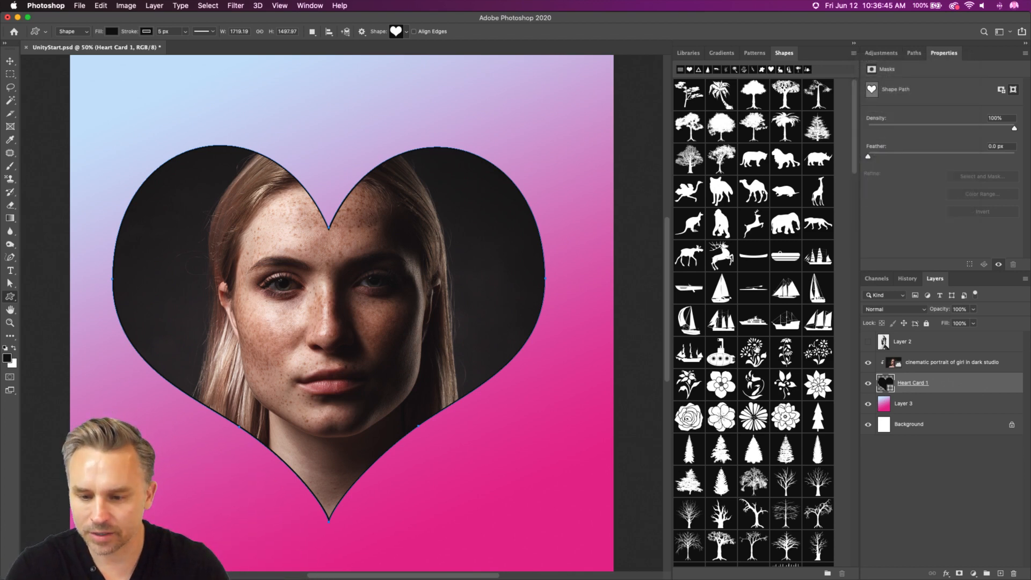
scroll(756, 347, "down", 12)
scroll(709, 447, "down", 15)
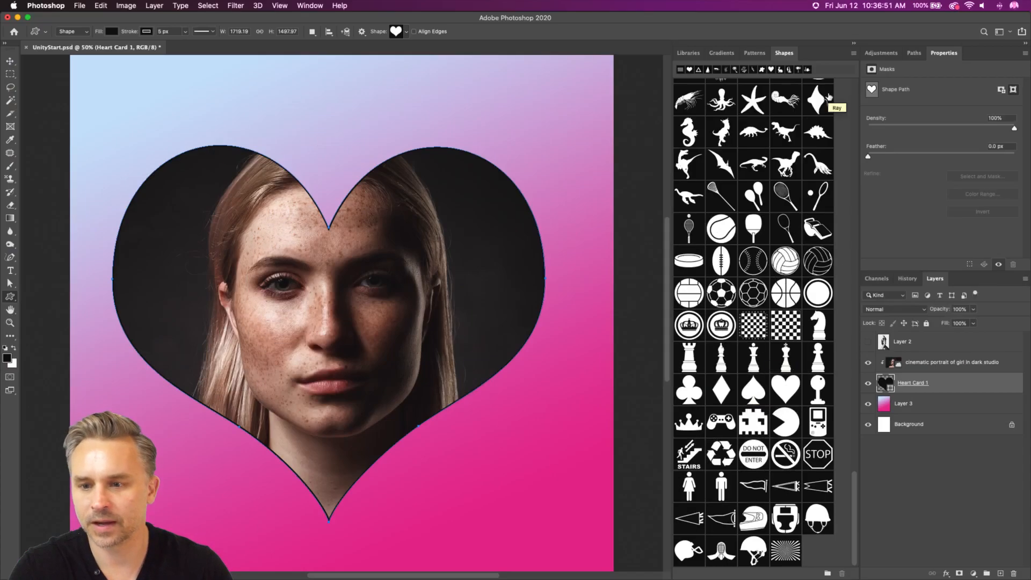
left_click(853, 53)
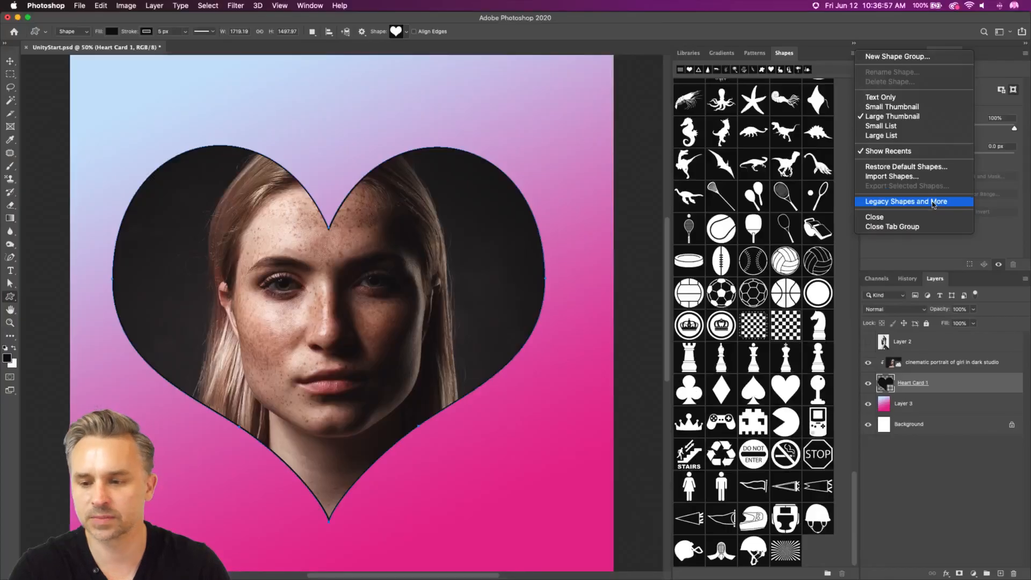
left_click(930, 198)
Expand the Legacy Shapes and More group and its 2019 Shapes subgroup to list the shape categories.
scroll(735, 375, "down", 1)
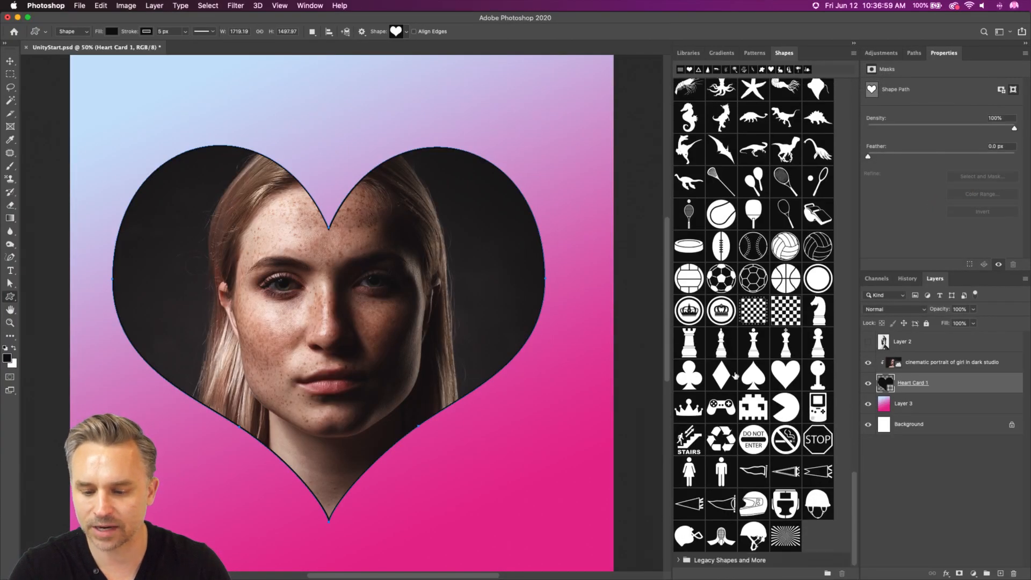
scroll(698, 503, "down", 2)
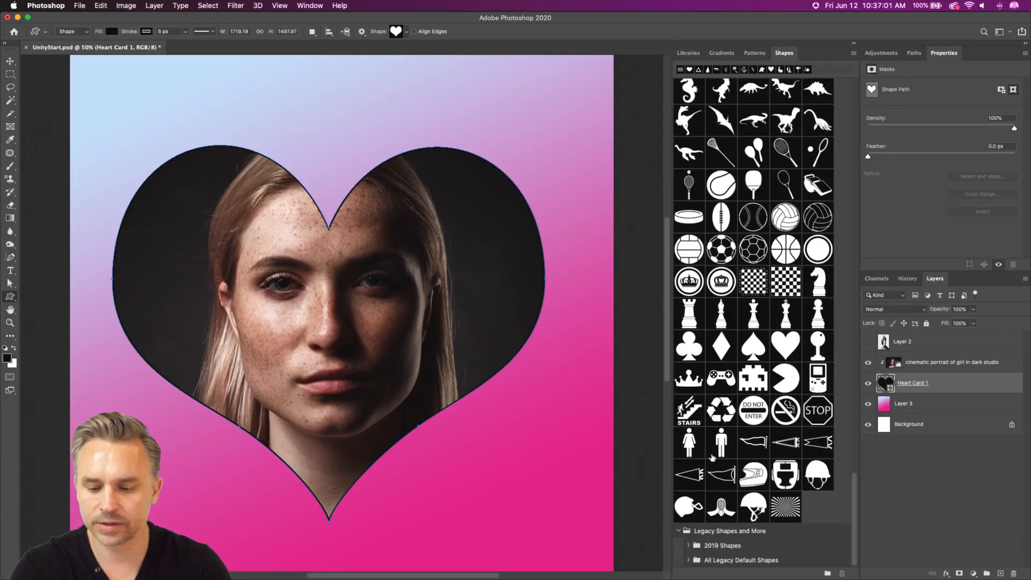
left_click(685, 546)
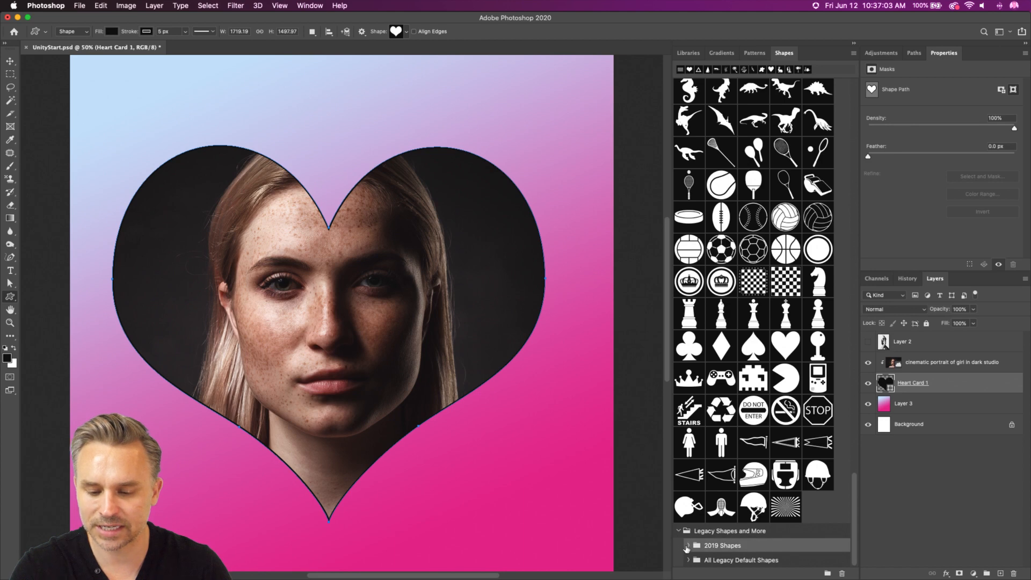
left_click(687, 545)
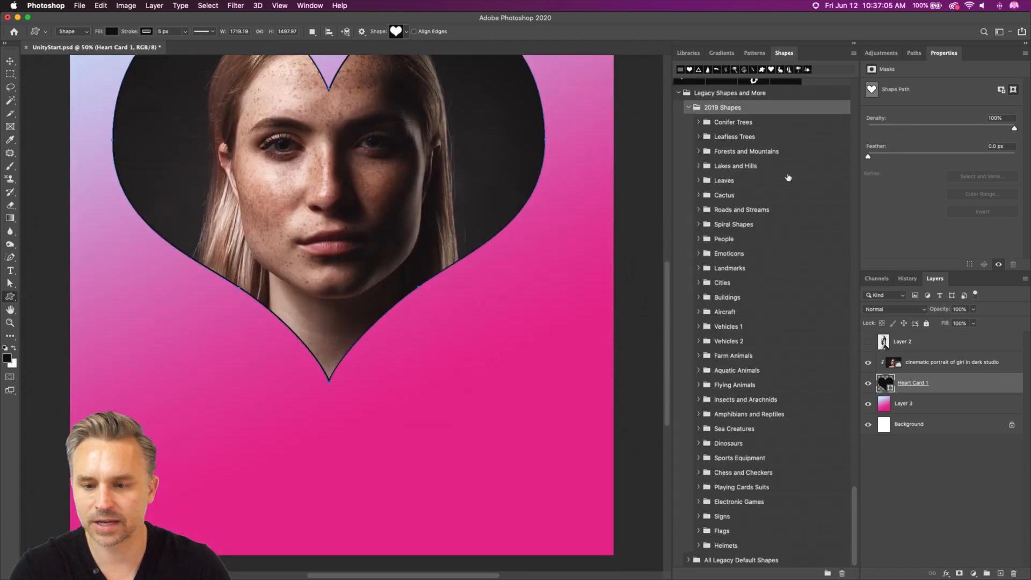
scroll(684, 262, "up", 2)
Look into the Cactus and Roads and Streams groups, leaving them collapsed, and expand the Spiral Shapes group.
left_click(715, 222)
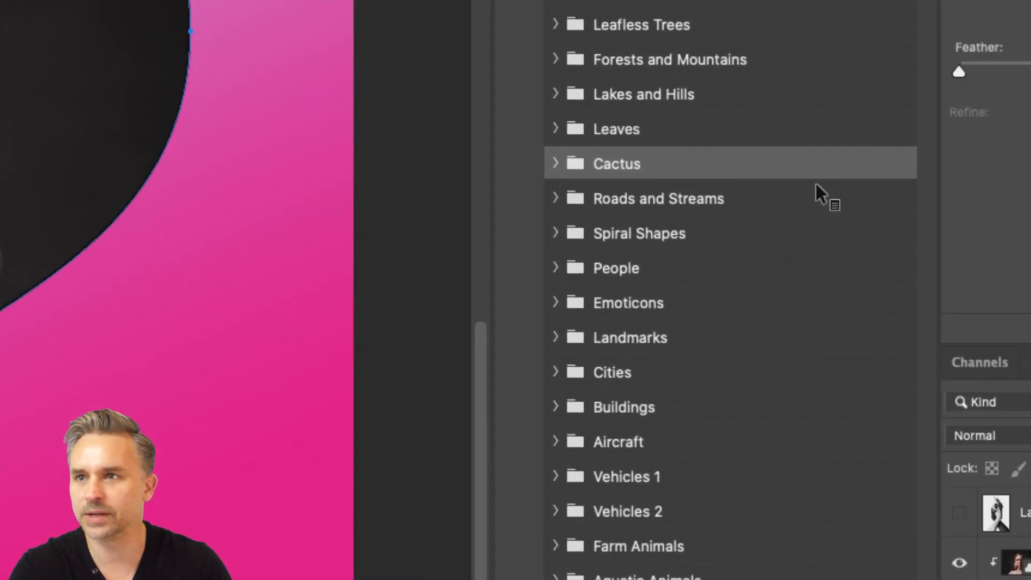
left_click(523, 162)
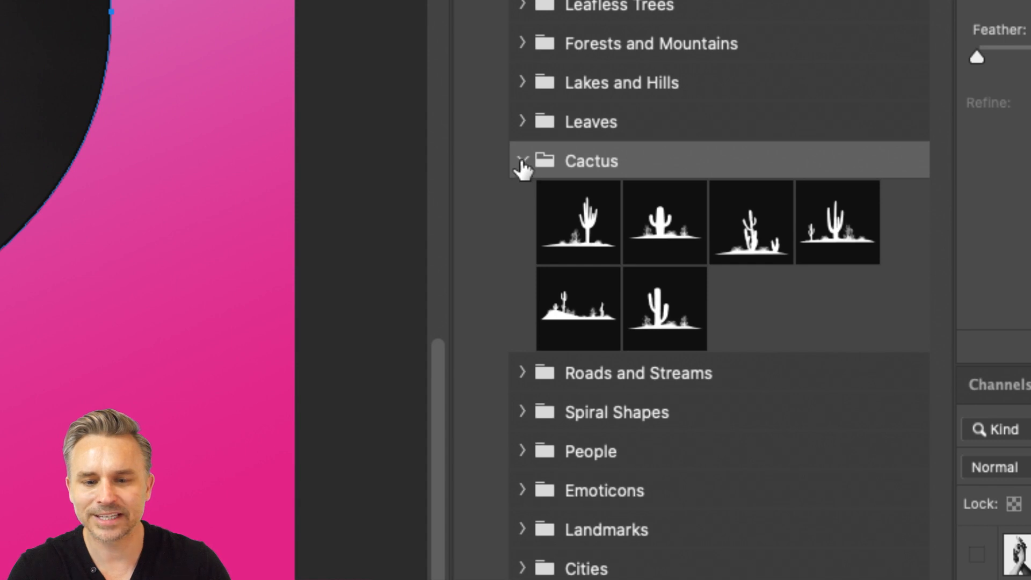
left_click(521, 161)
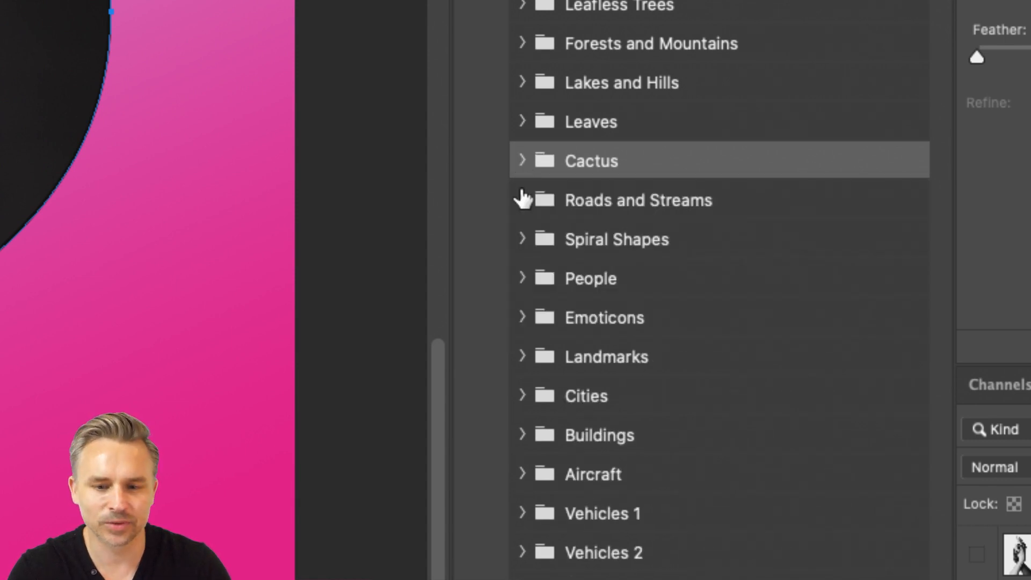
left_click(521, 199)
left_click(521, 201)
left_click(520, 244)
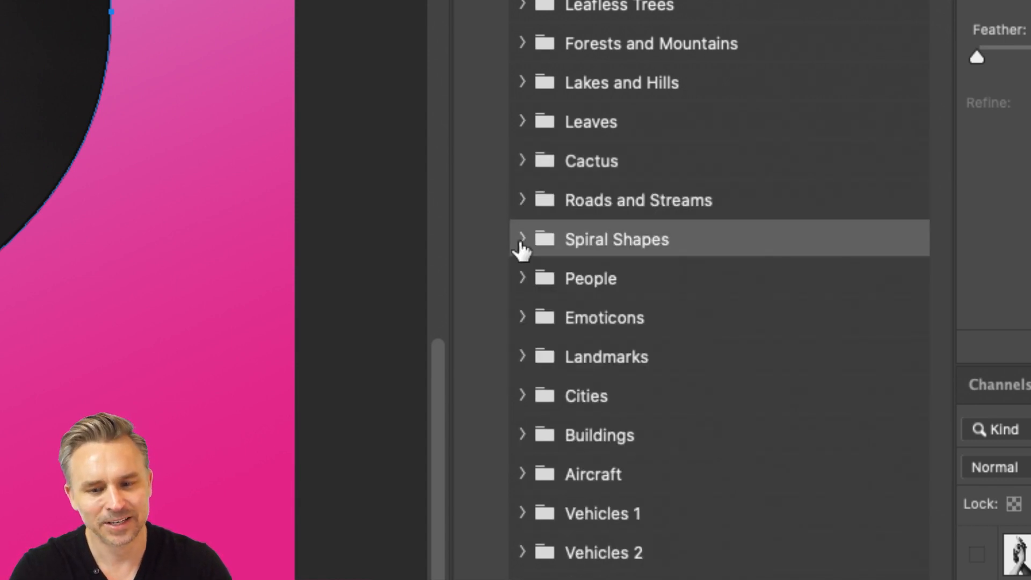
left_click(519, 242)
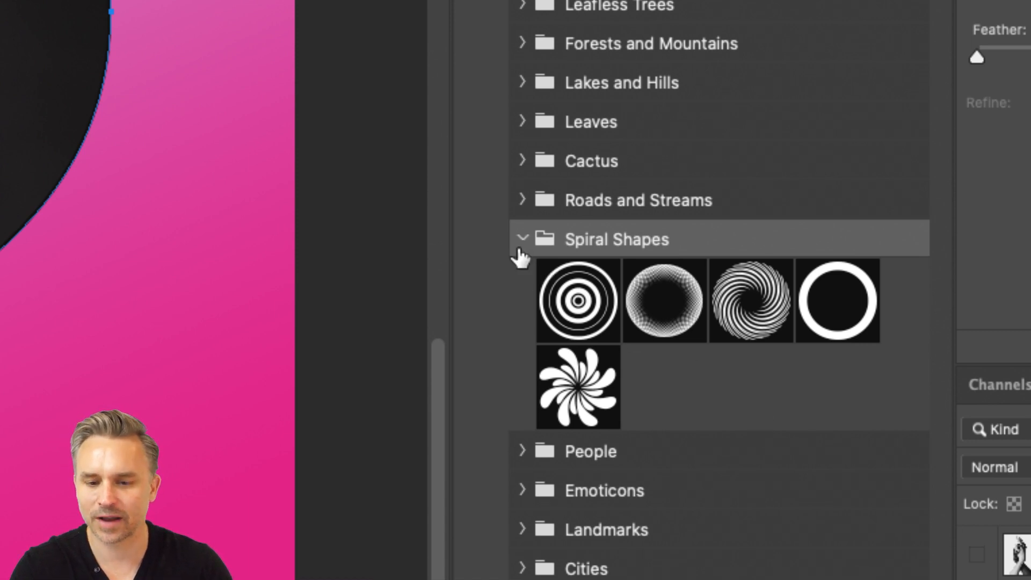
Place the concentric-circles spiral shape on the canvas and center it behind the lower part of the heart.
left_click(585, 313)
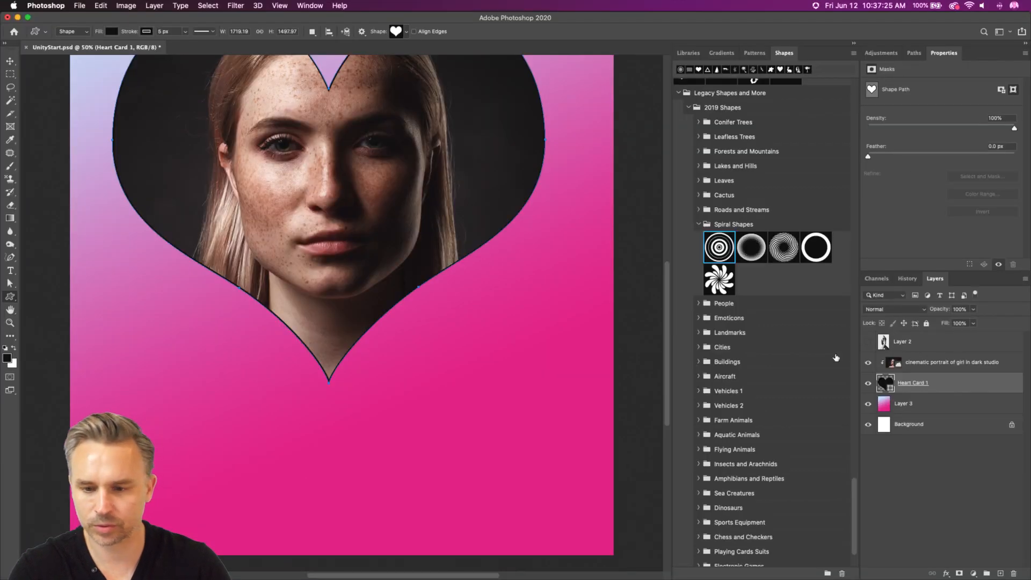
left_click_drag(420, 184, 423, 210)
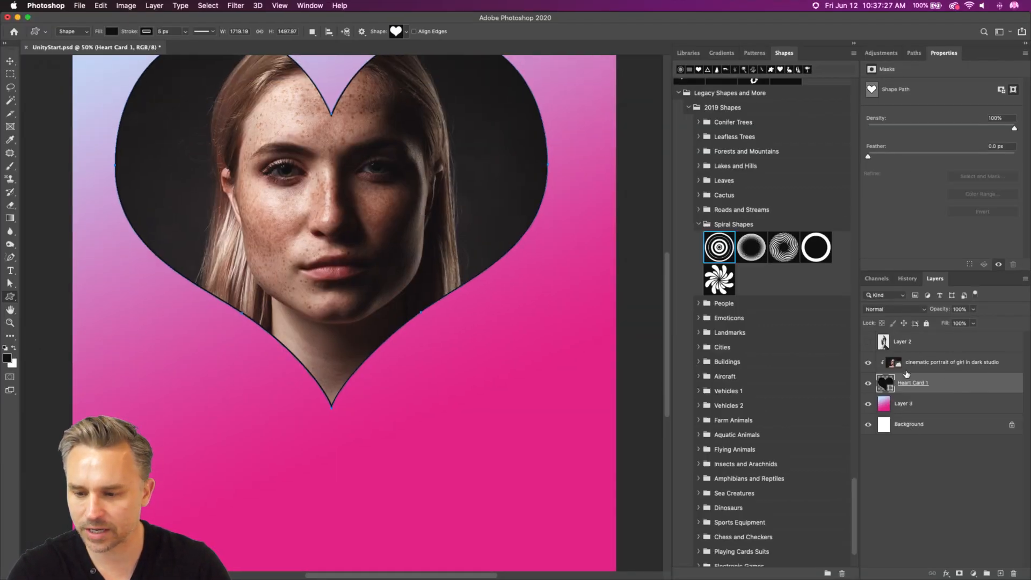
left_click_drag(722, 249, 407, 420)
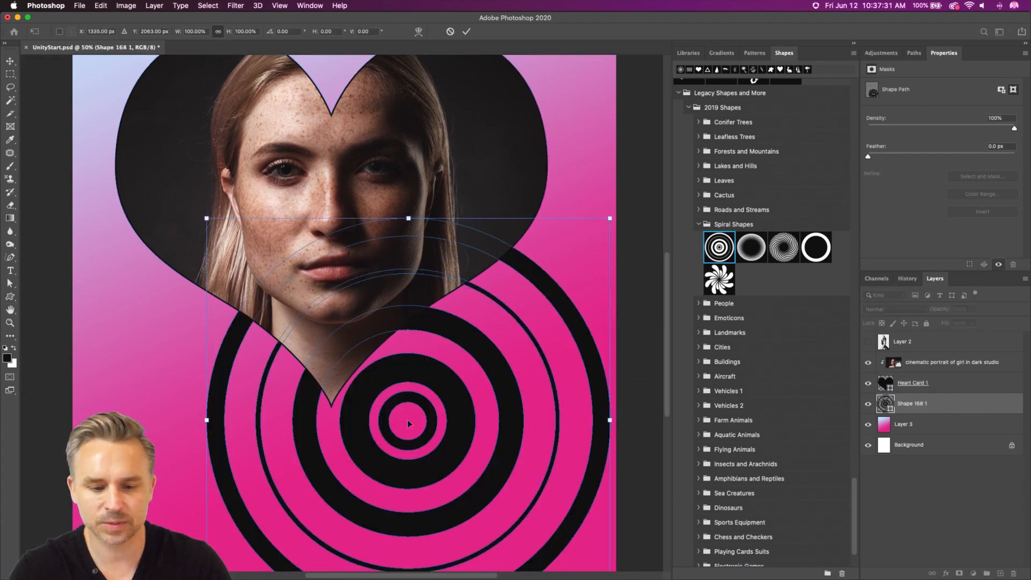
left_click_drag(386, 373, 328, 231)
key("Return")
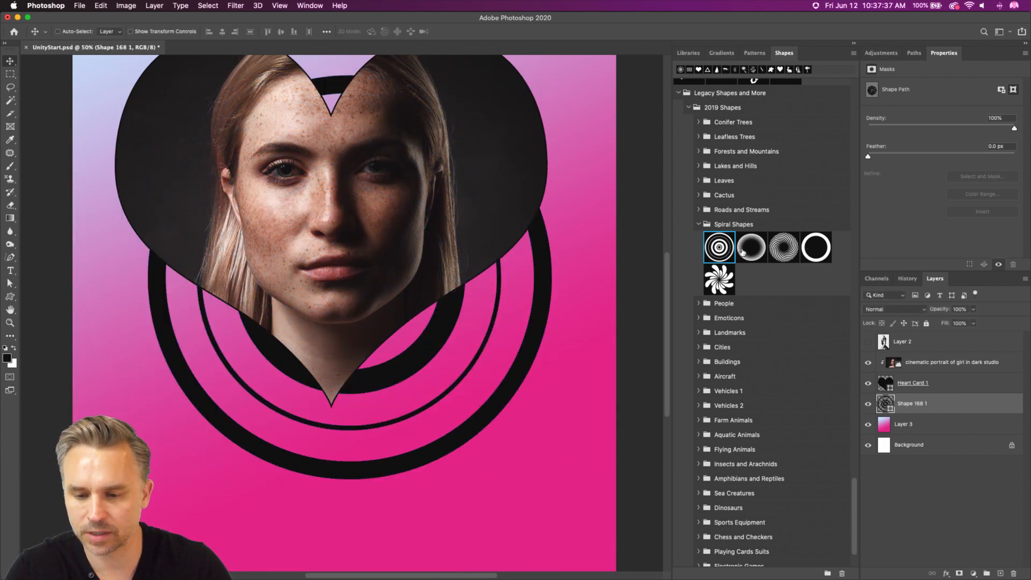
Place the swirl shape made of thin curved lines over the portrait, roughly centered on the concentric circles.
left_click_drag(776, 249, 362, 304)
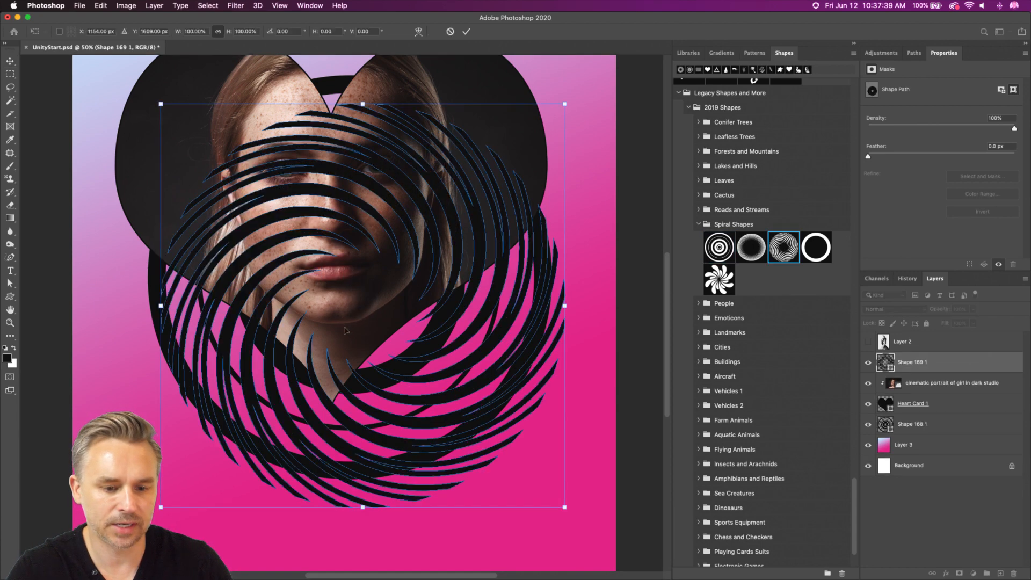
left_click_drag(320, 369, 307, 370)
key("Return")
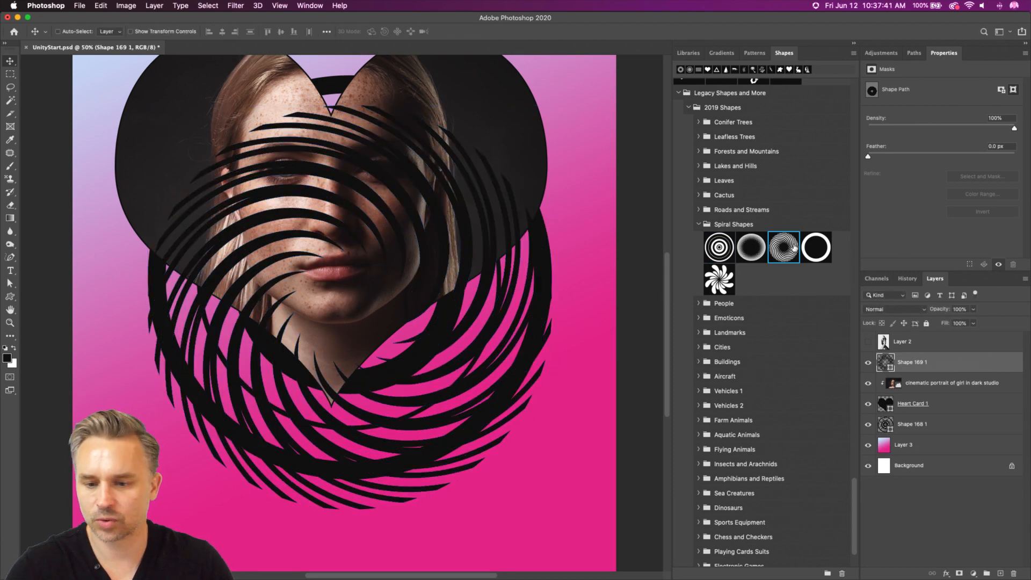
Place the thick ring from Spiral Shapes over the portrait and align it roughly with the swirl.
left_click_drag(818, 246, 303, 284)
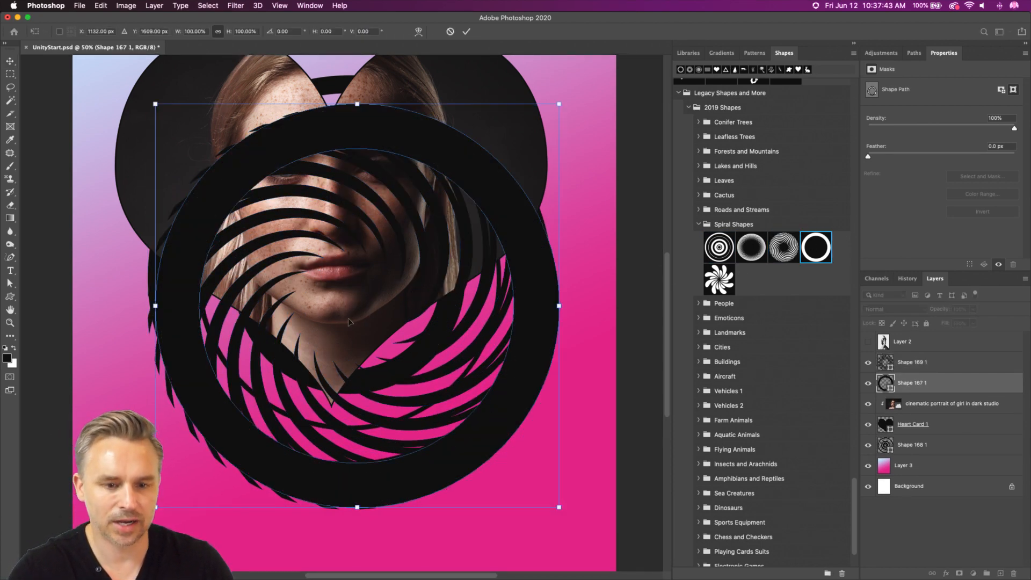
left_click_drag(348, 321, 337, 306)
key("Return")
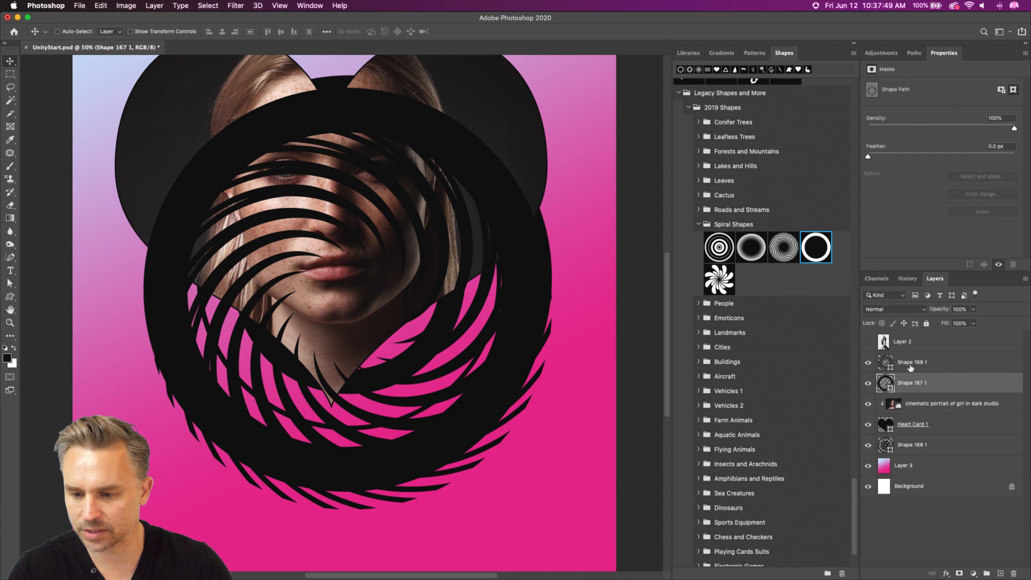
Select the swirl layer, glance into the People group, and collapse the Spiral Shapes and Legacy Shapes and More groups.
left_click(910, 362)
left_click(698, 224)
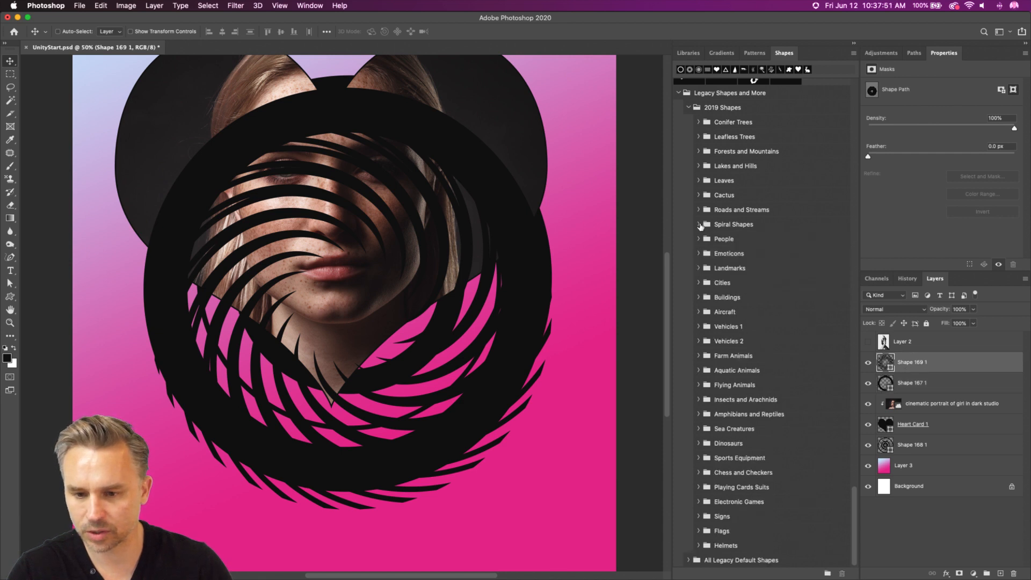
left_click(699, 239)
left_click(699, 239)
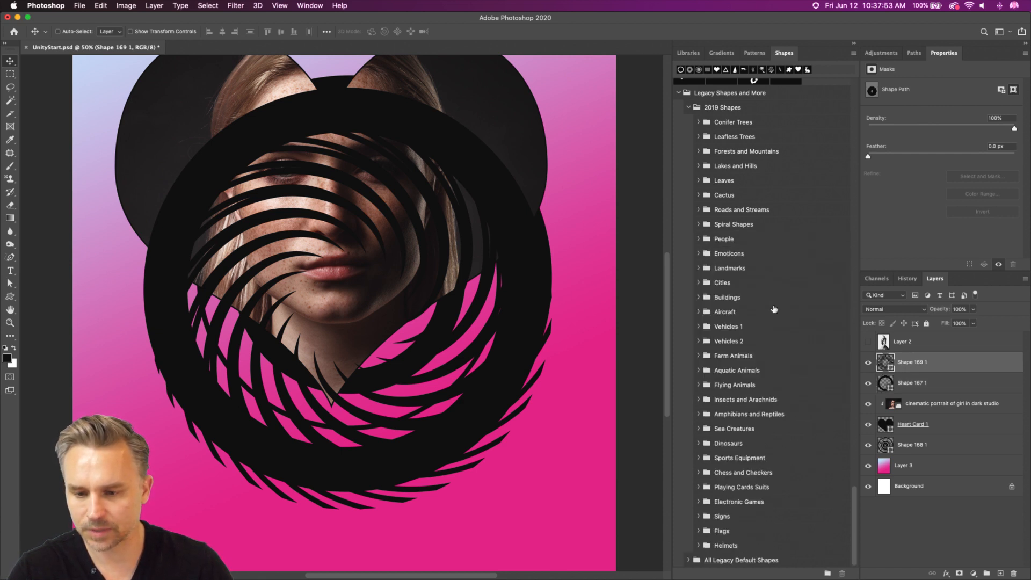
left_click(699, 93)
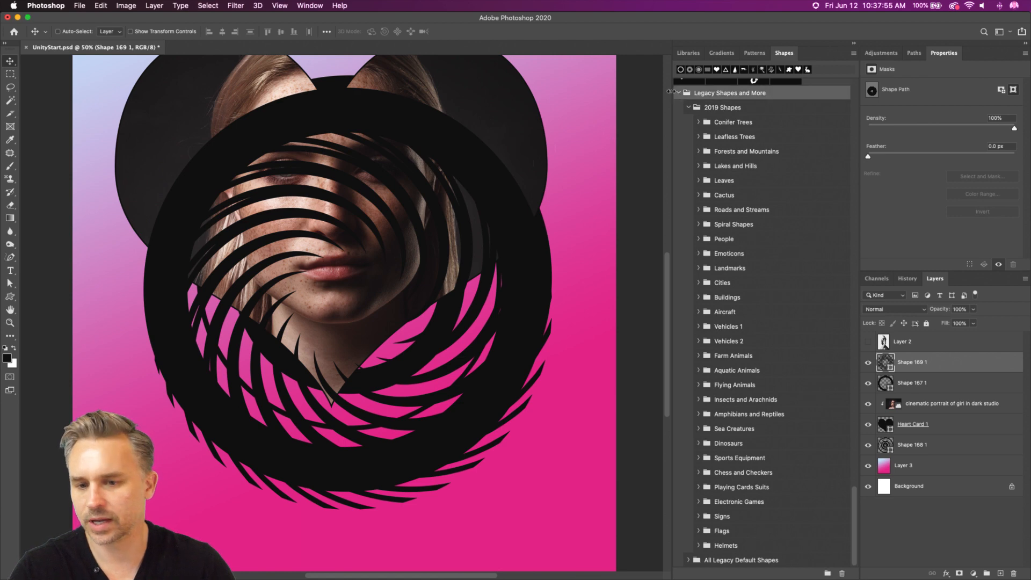
left_click(679, 94)
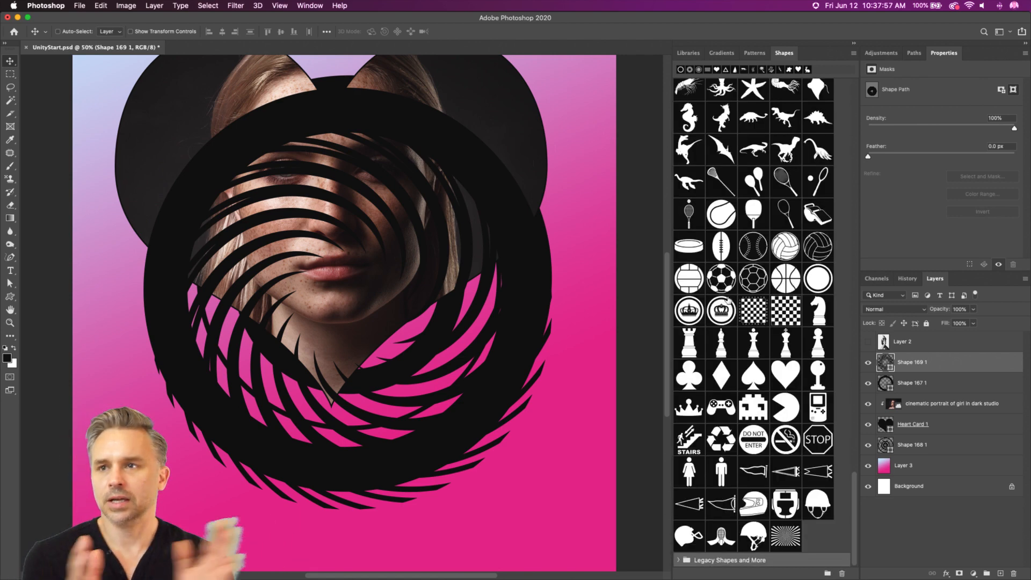
Move the portrait layer above the swirl, clip it to the swirl, and hide the ring, heart and concentric-circles layers.
left_click_drag(924, 404, 930, 357)
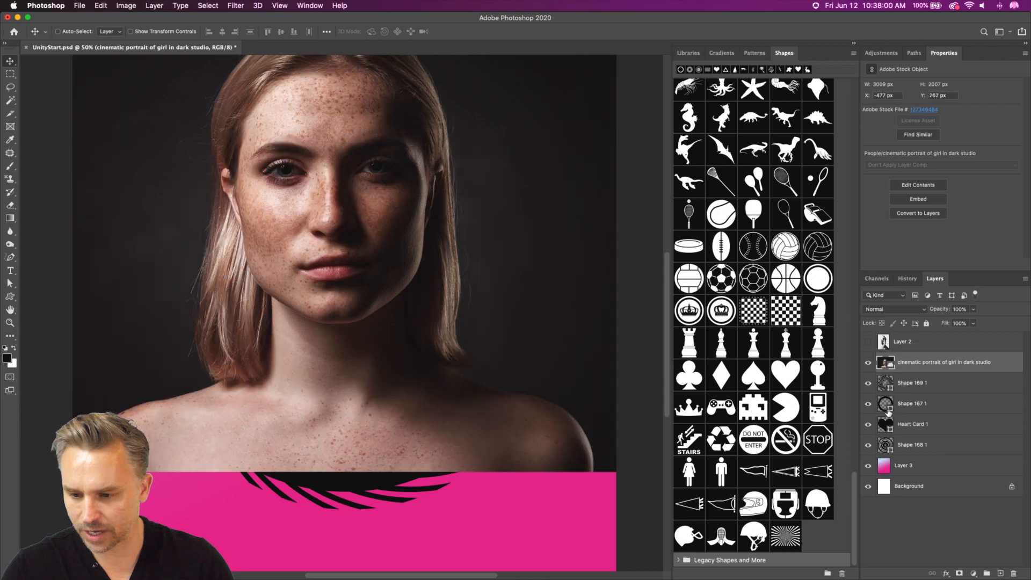
left_click(923, 372, "alt")
left_click_drag(869, 405, 869, 448)
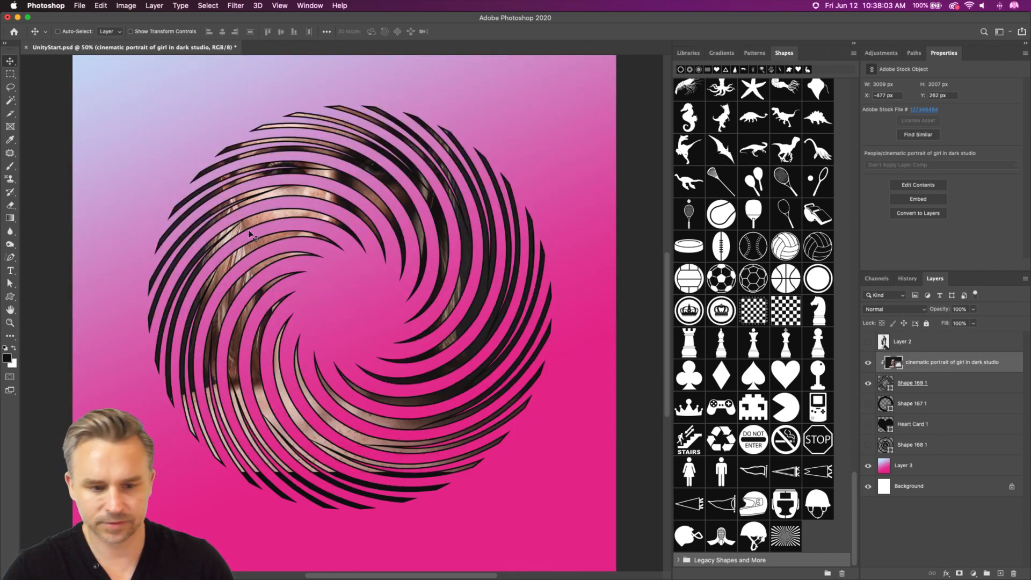
Shift the clipped portrait slightly down and to the right inside the swirl, and select the swirl layer.
left_click_drag(252, 232, 270, 258)
left_click(913, 386)
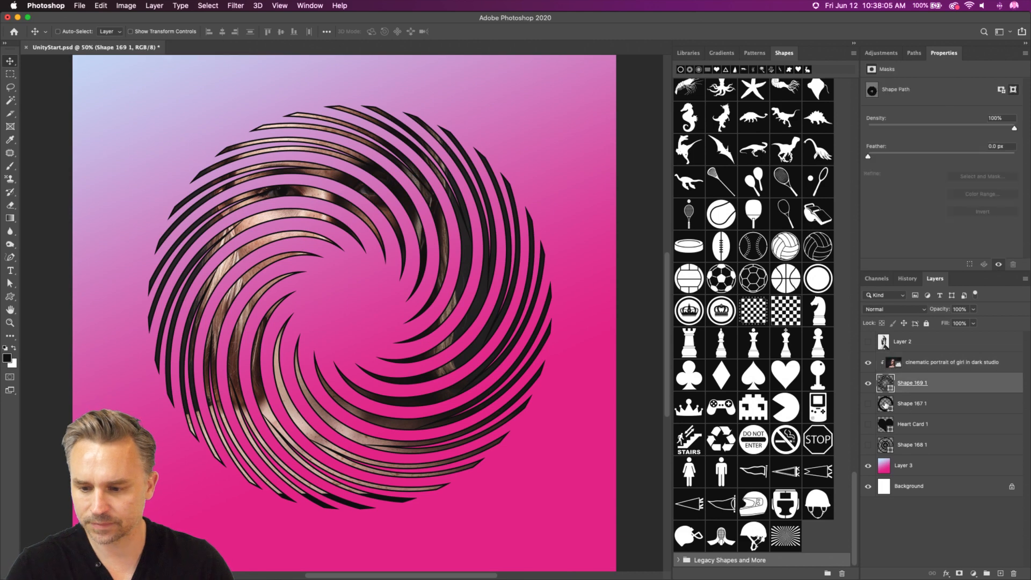
left_click_drag(866, 408, 867, 445)
left_click(903, 441)
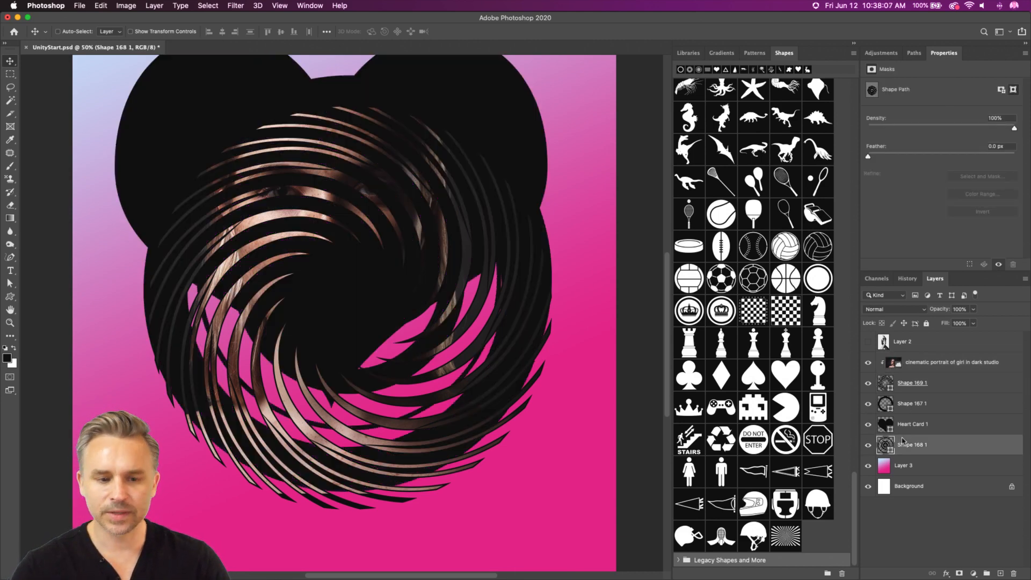
left_click(869, 424)
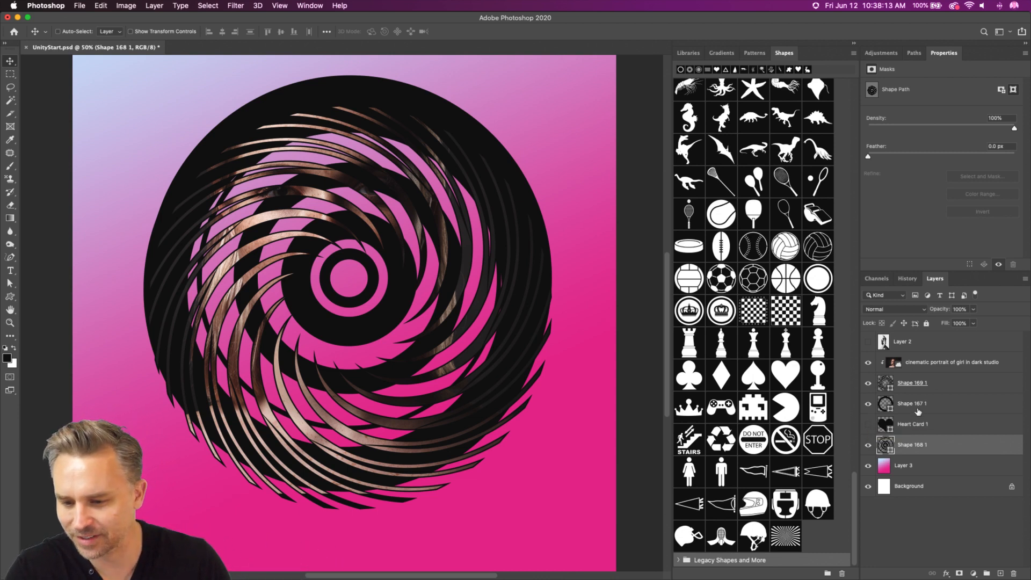
left_click(929, 395, "shift")
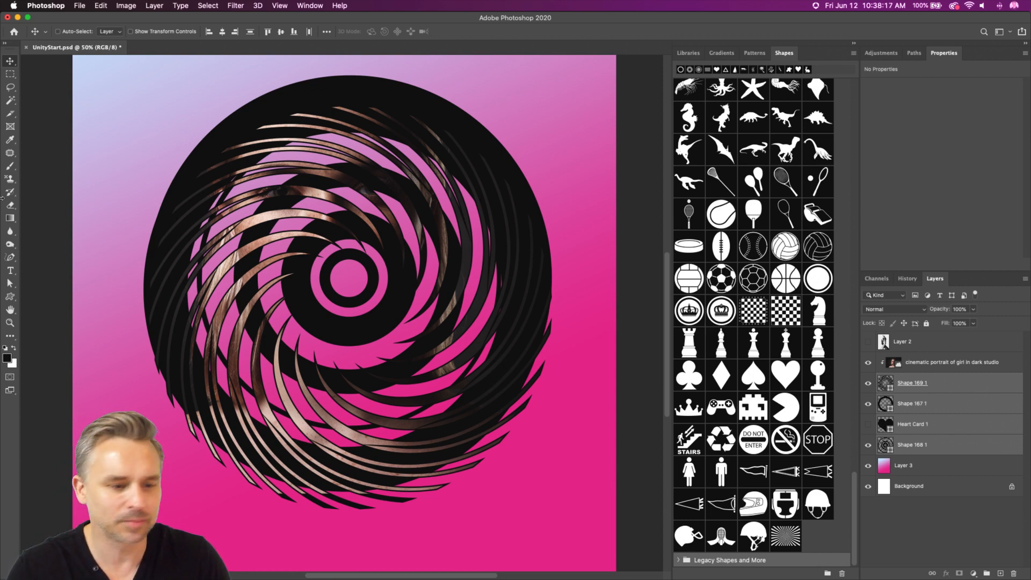
left_click(10, 73)
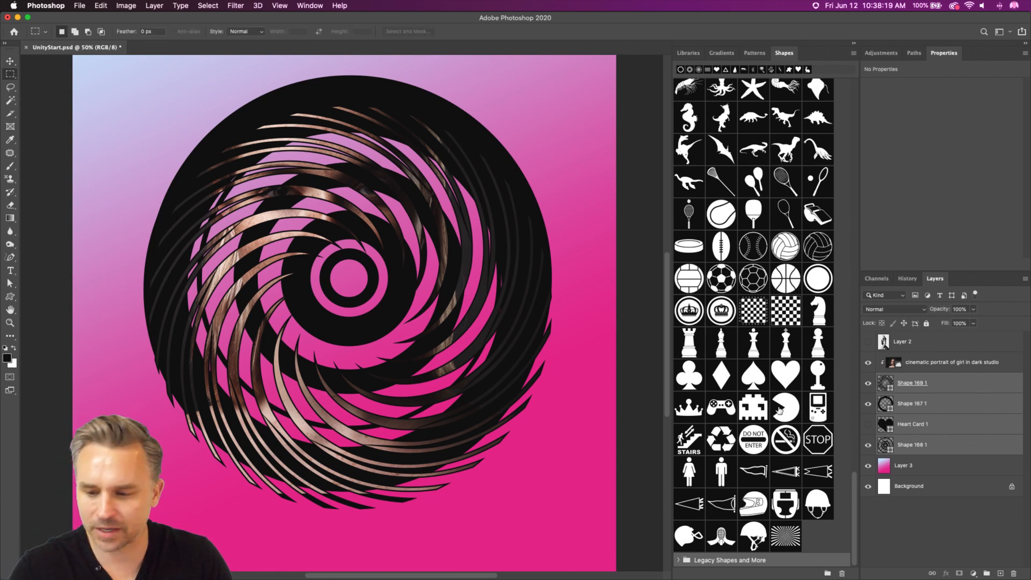
left_click(898, 382)
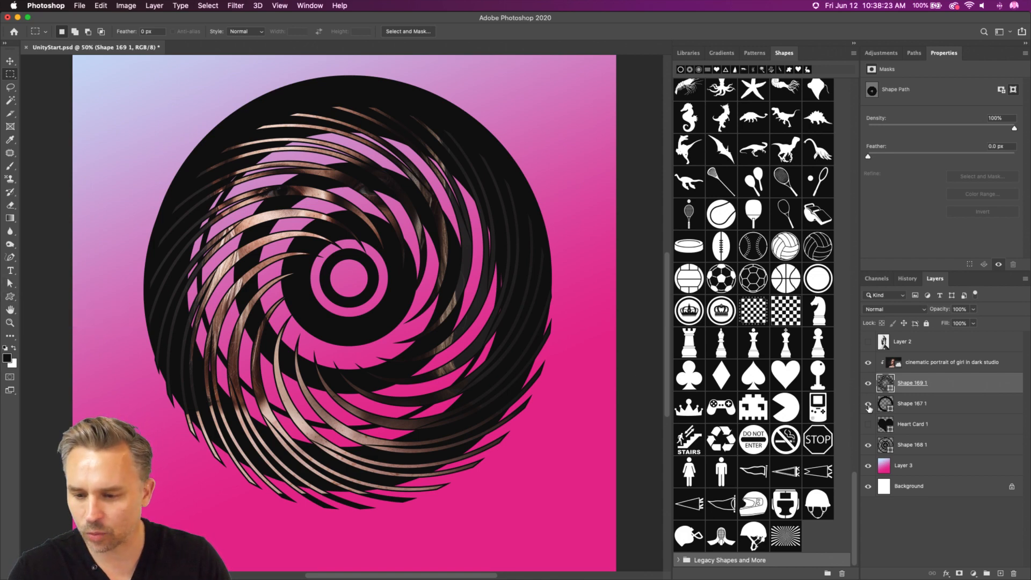
left_click_drag(868, 408, 868, 446)
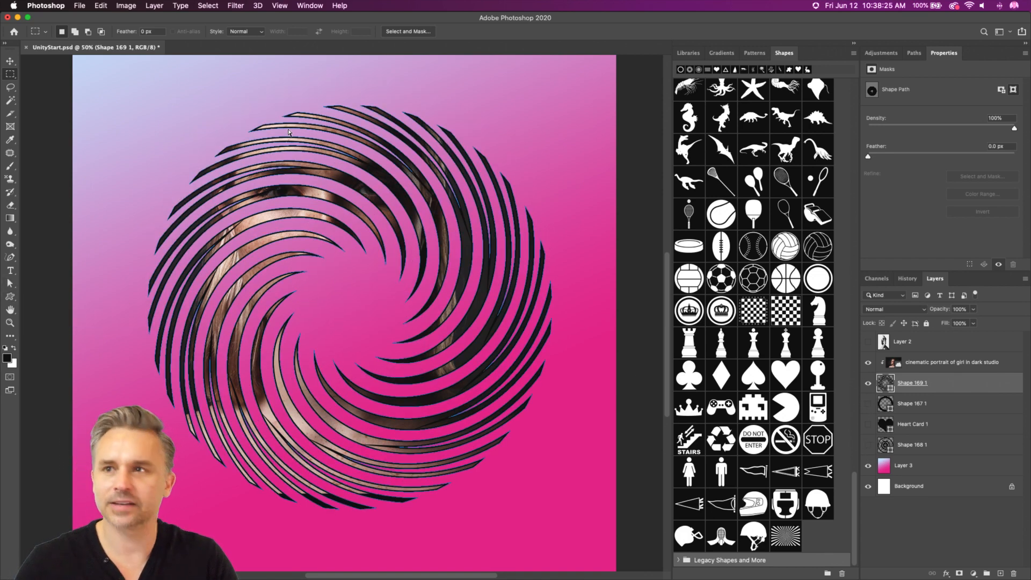
Examine the edges of the swirl's stripes around the portrait's eye at 300% zoom.
key("super+plus")
key("super+plus")
key("super+plus")
key("super+plus")
left_click_drag(251, 185, 283, 435)
left_click_drag(122, 179, 471, 326)
left_click_drag(400, 268, 326, 411)
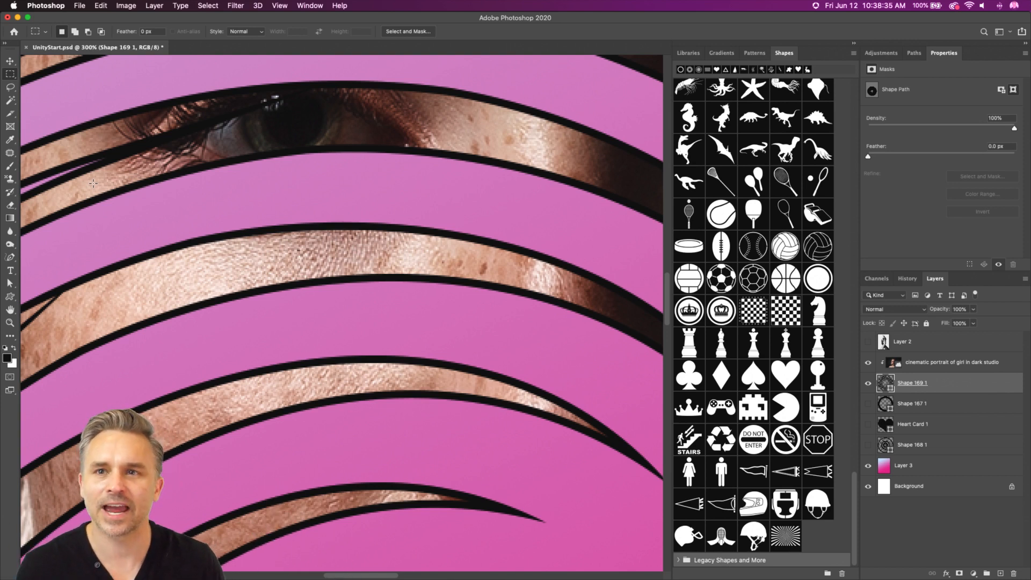
Reset the Custom Shape tool and remove the stroke from the swirl shape.
left_click(10, 296)
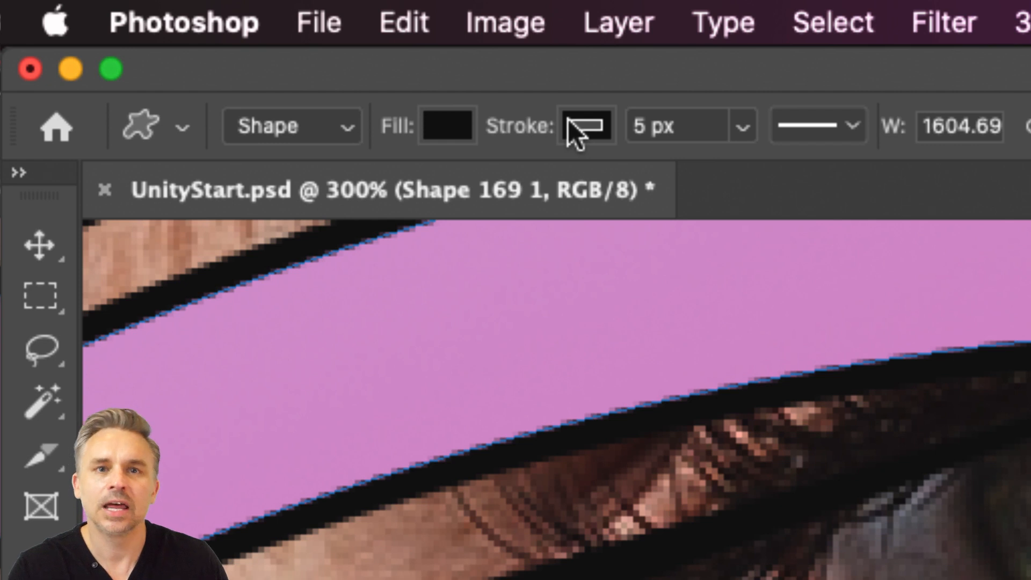
right_click(143, 139)
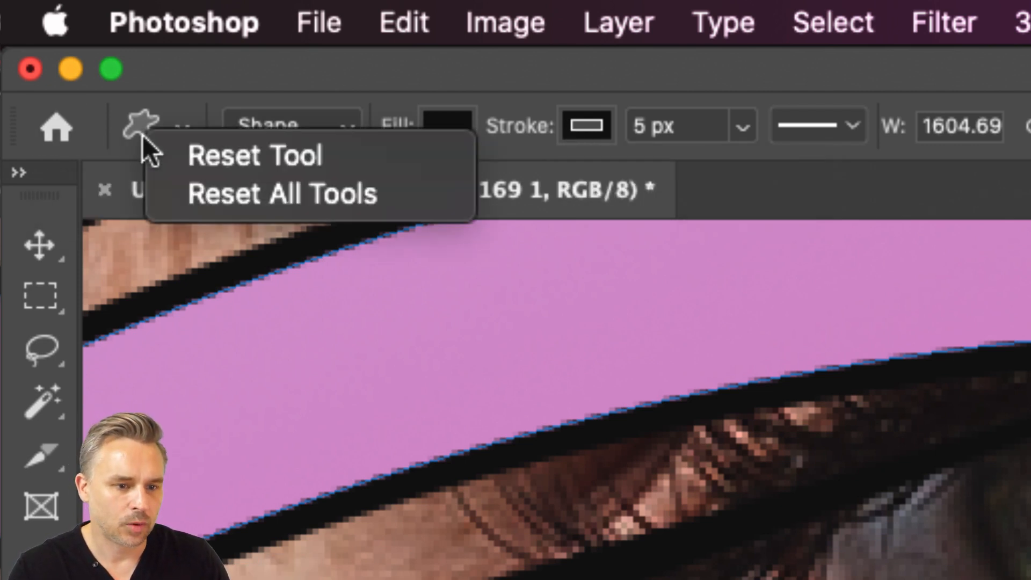
left_click(215, 156)
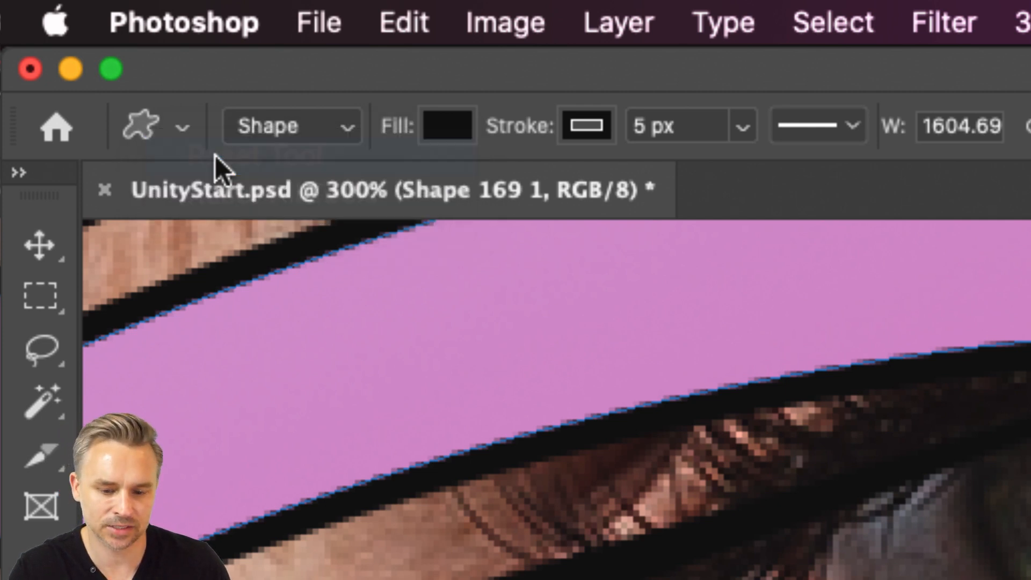
left_click(591, 128)
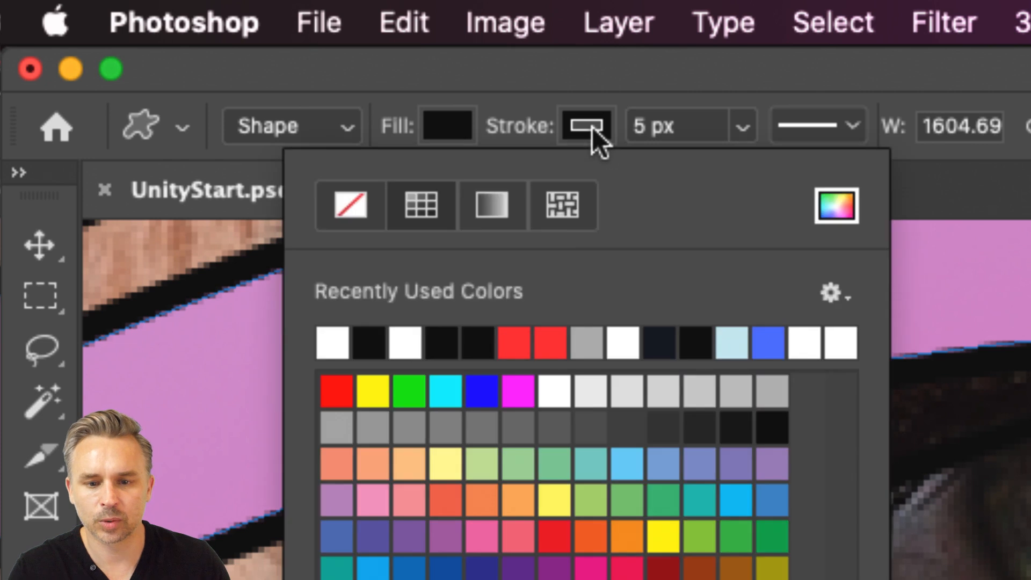
left_click(337, 203)
left_click(382, 87)
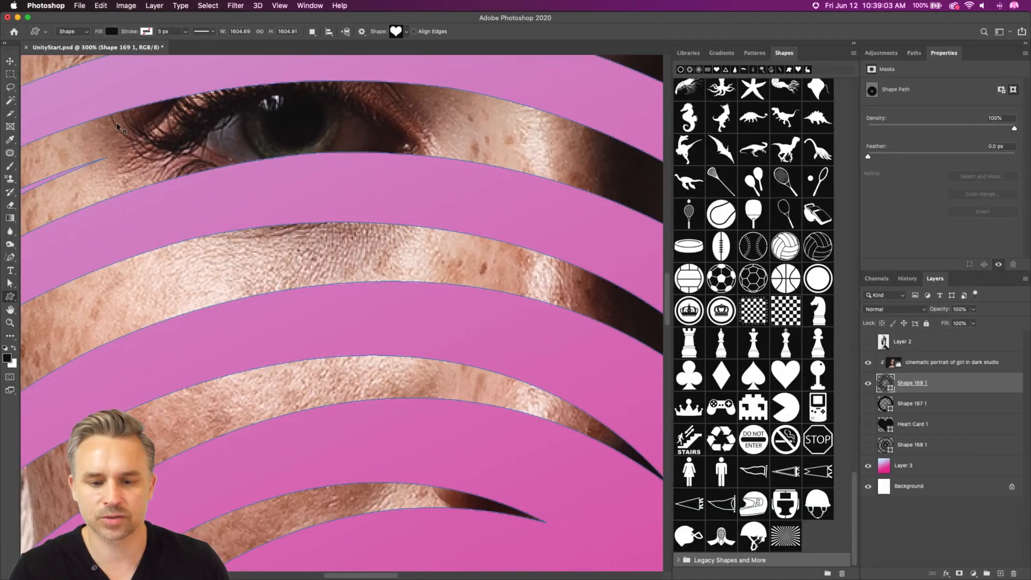
View the whole swirl, look over its Layer Style options including Stroke, and leave without applying any effect.
key("super+minus")
key("super+minus")
key("super+minus")
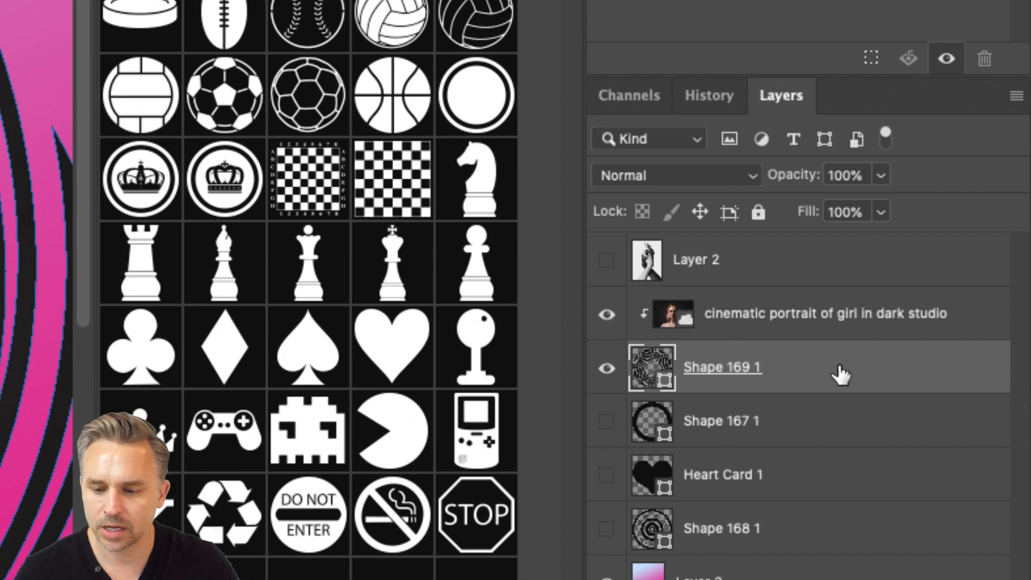
double_click(853, 371)
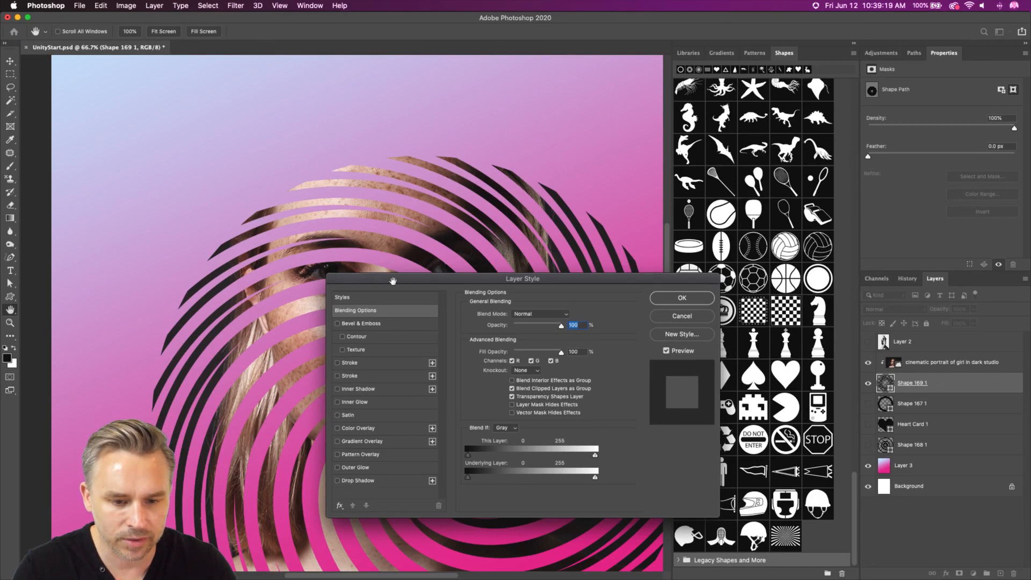
left_click_drag(393, 280, 444, 168)
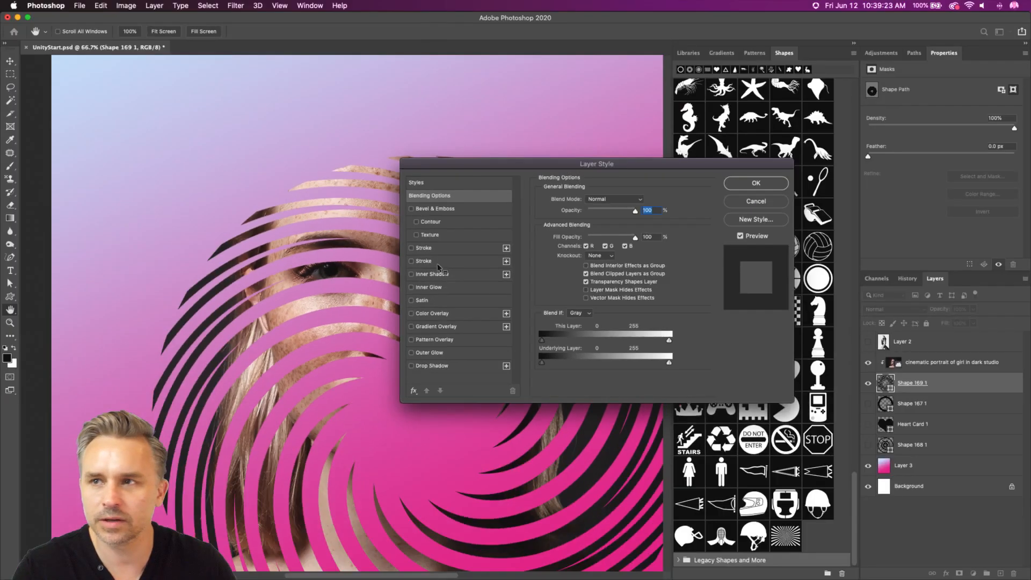
left_click(738, 206)
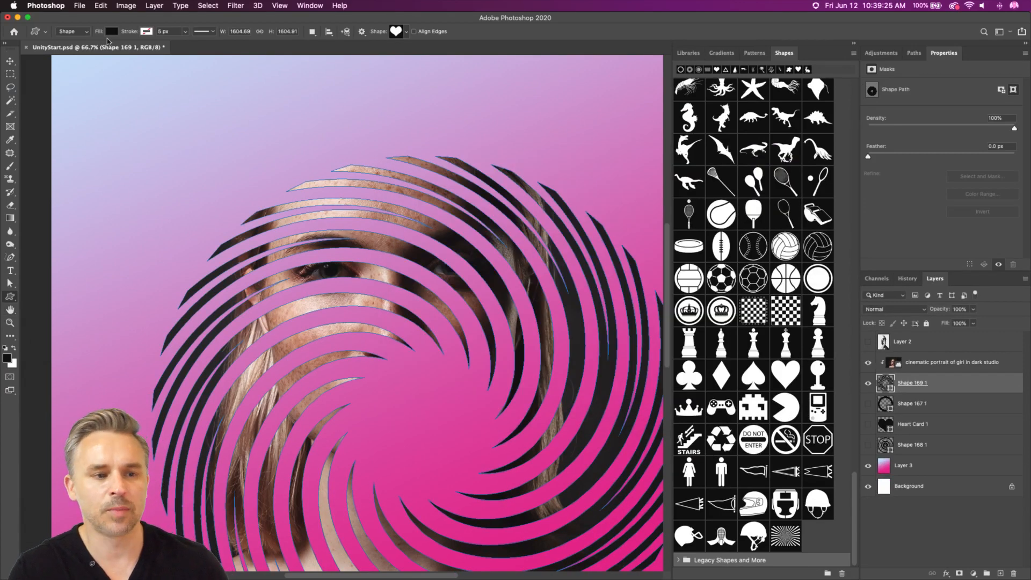
Hide the swirl with its clipped portrait, and show the thick ring and heart layers.
left_click(921, 404)
left_click(867, 385)
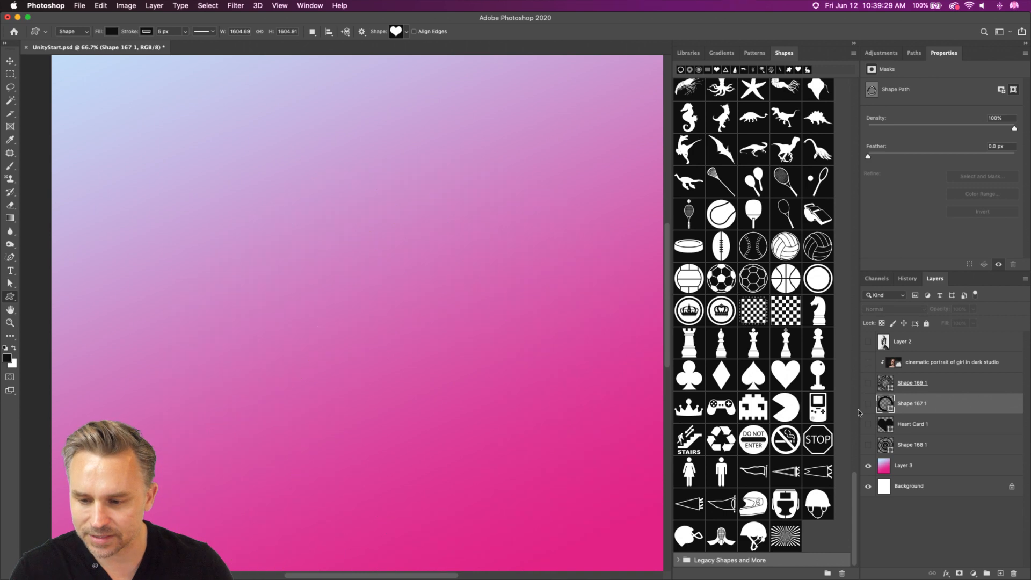
left_click(867, 405)
left_click(867, 424)
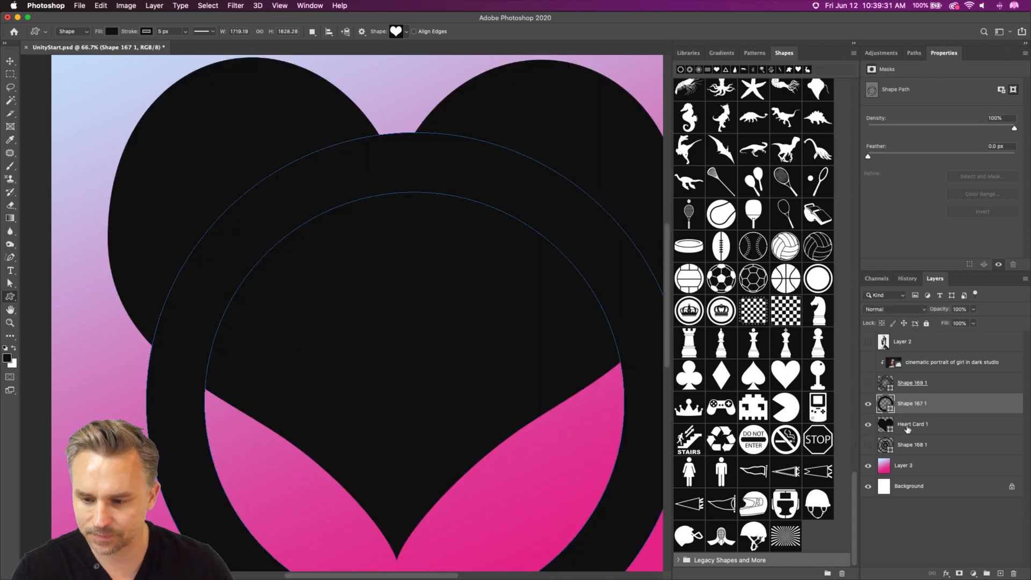
Change the heart's fill to dark red #8b2828.
left_click(895, 427)
double_click(888, 425)
left_click(633, 299)
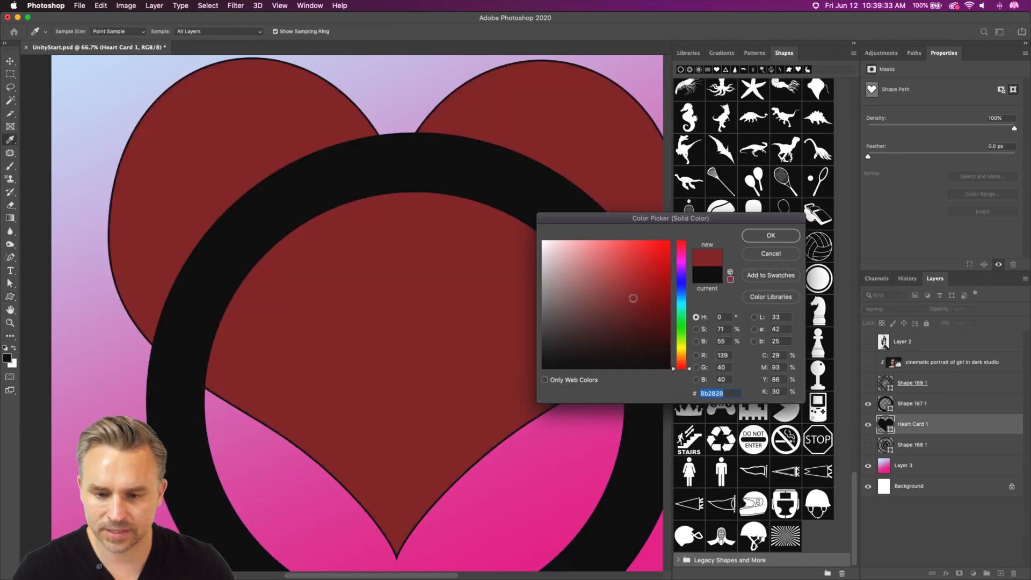
key("Return")
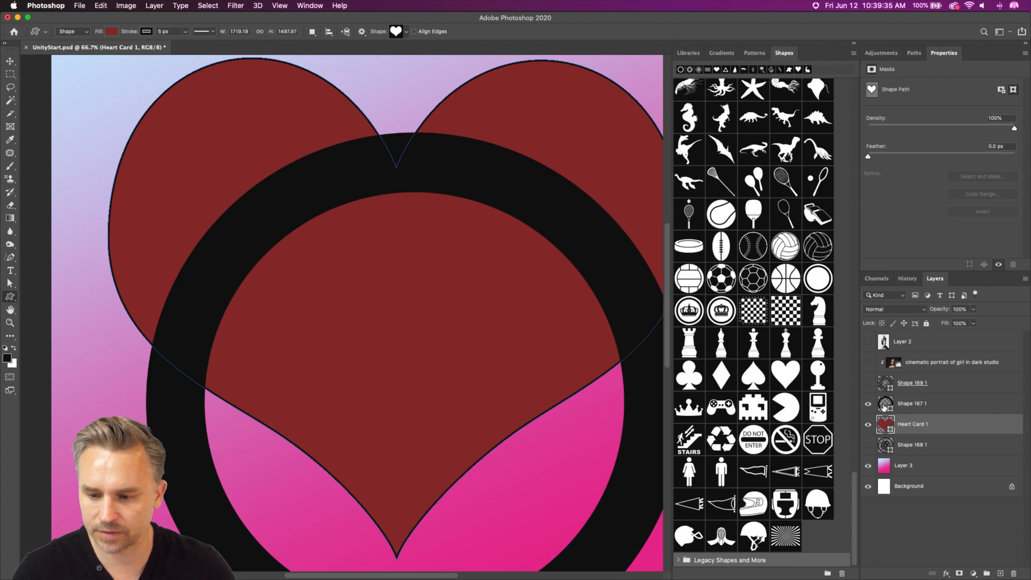
Change the thick ring's fill to muted mauve #a6668b.
double_click(884, 407)
left_click(545, 468)
left_click(593, 286)
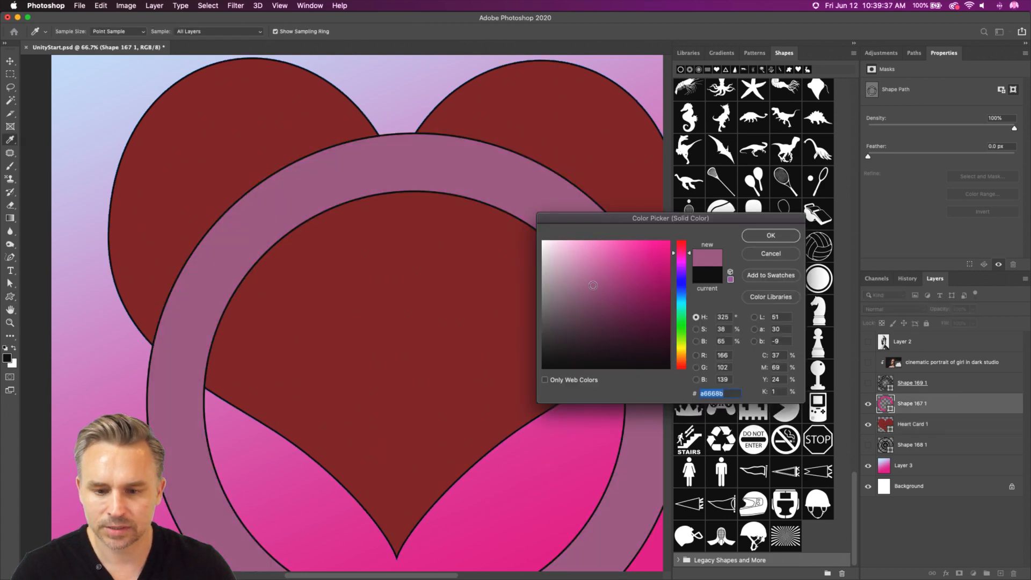
key("Return")
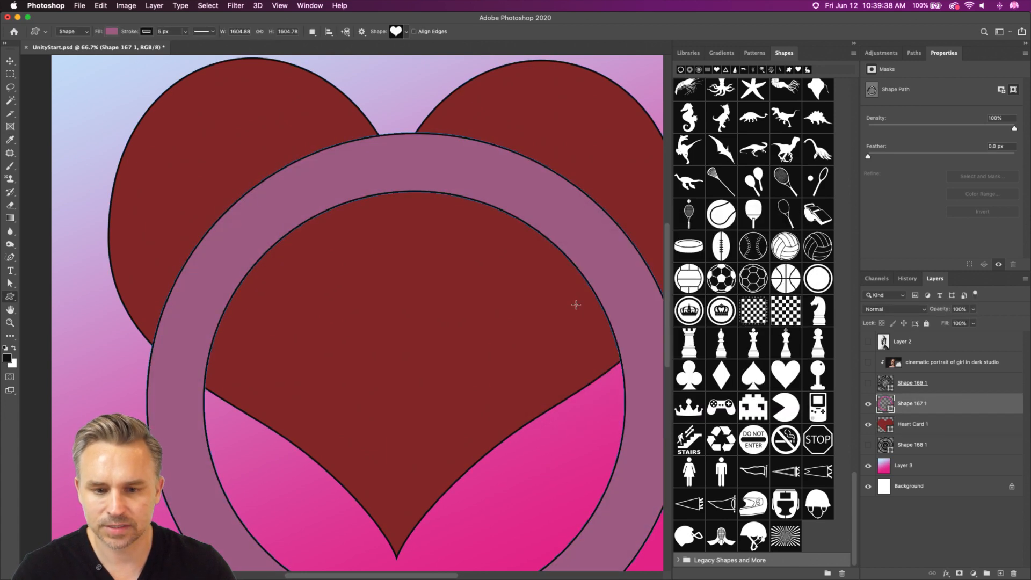
Show the concentric-circles layer and change its fill to a muted brownish red.
left_click(868, 445)
double_click(884, 445)
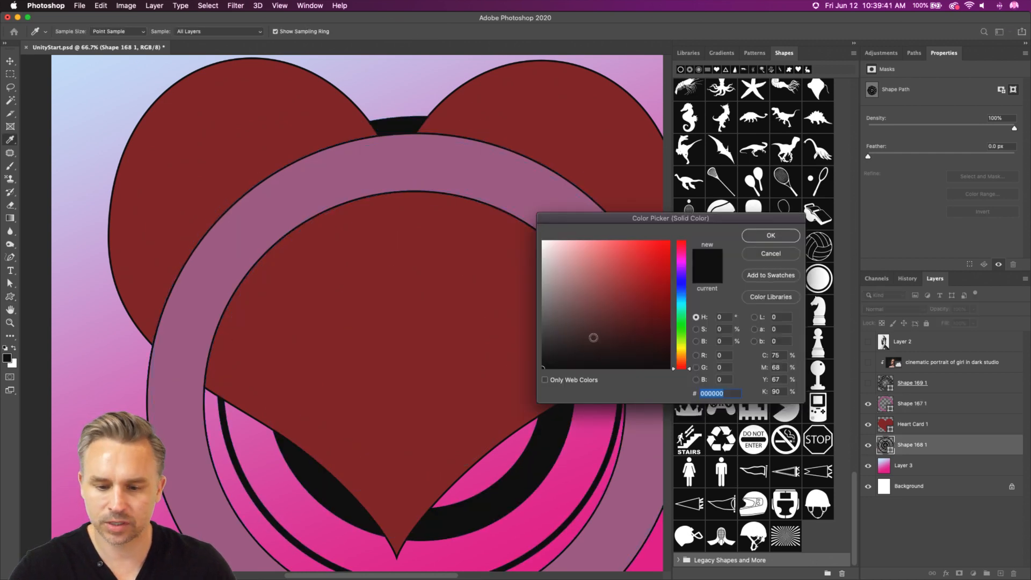
left_click(585, 298)
key("Return")
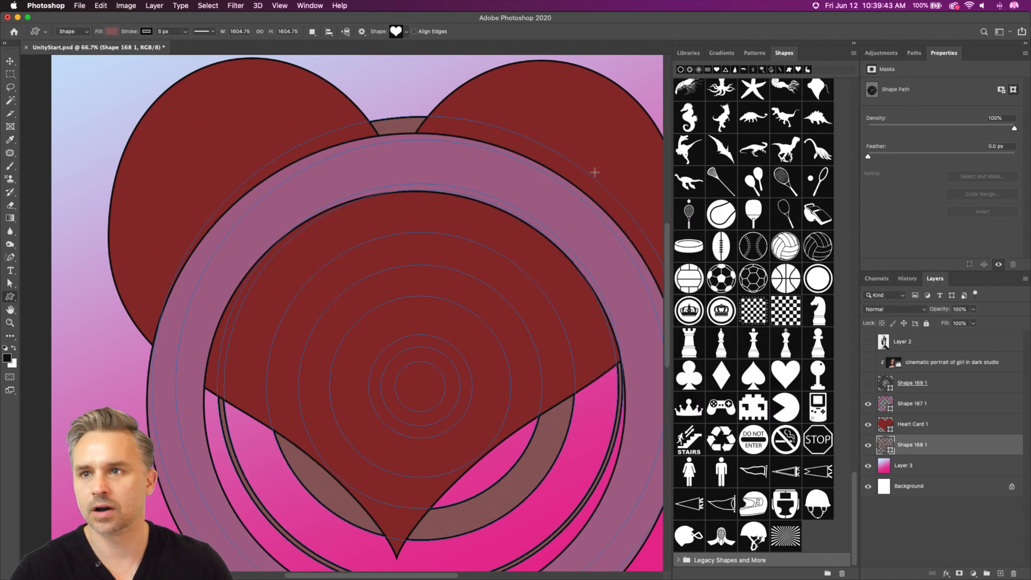
Select the ring, heart and concentric-circles layers together and remove their strokes.
left_click(926, 408, "shift")
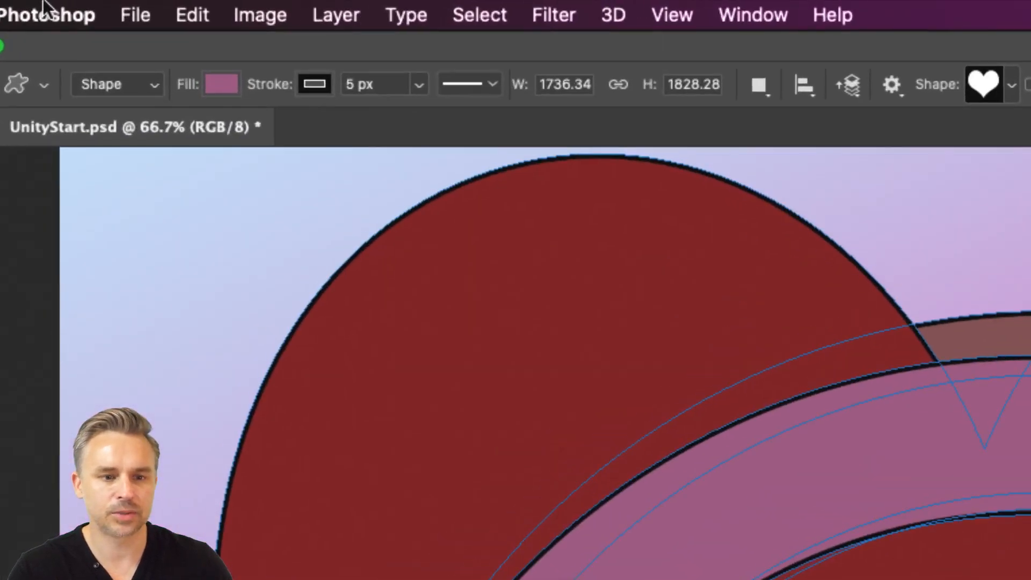
left_click(145, 32)
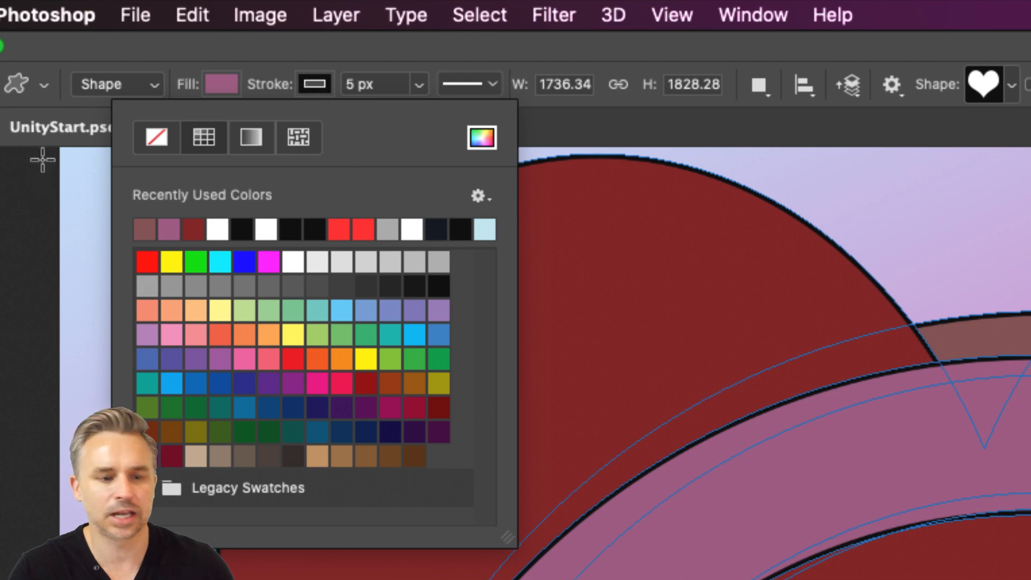
left_click(152, 135)
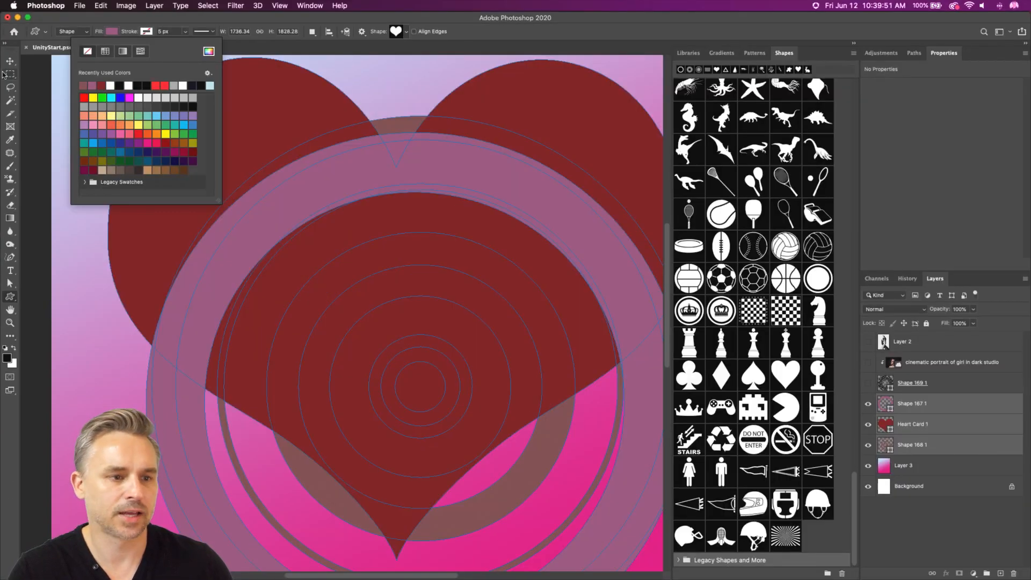
left_click(9, 61)
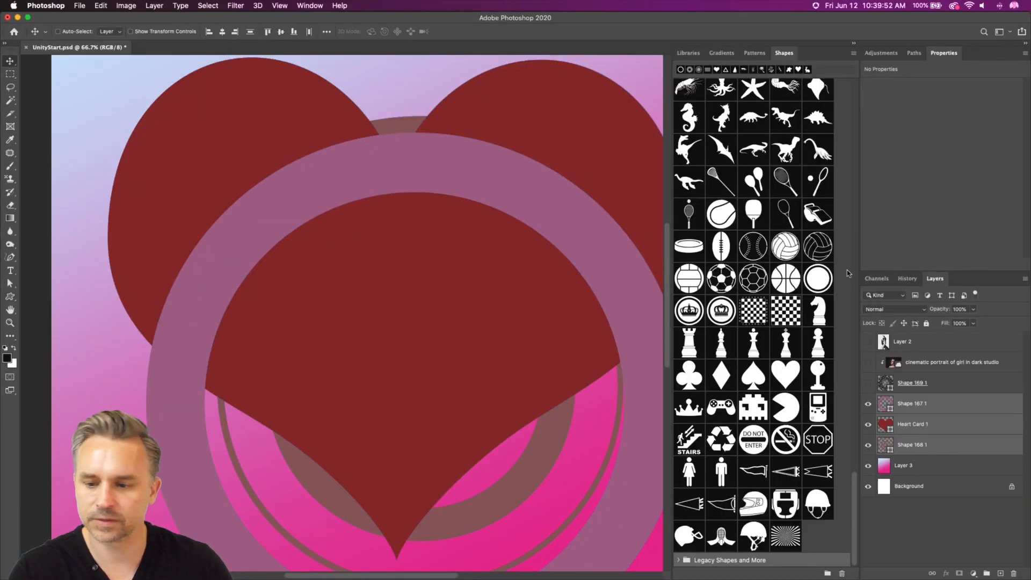
Collapse the shape library to enlarge the canvas, show the swirl and its clipped portrait, and select the portrait layer.
left_click(853, 42)
left_click(886, 382)
left_click(868, 383)
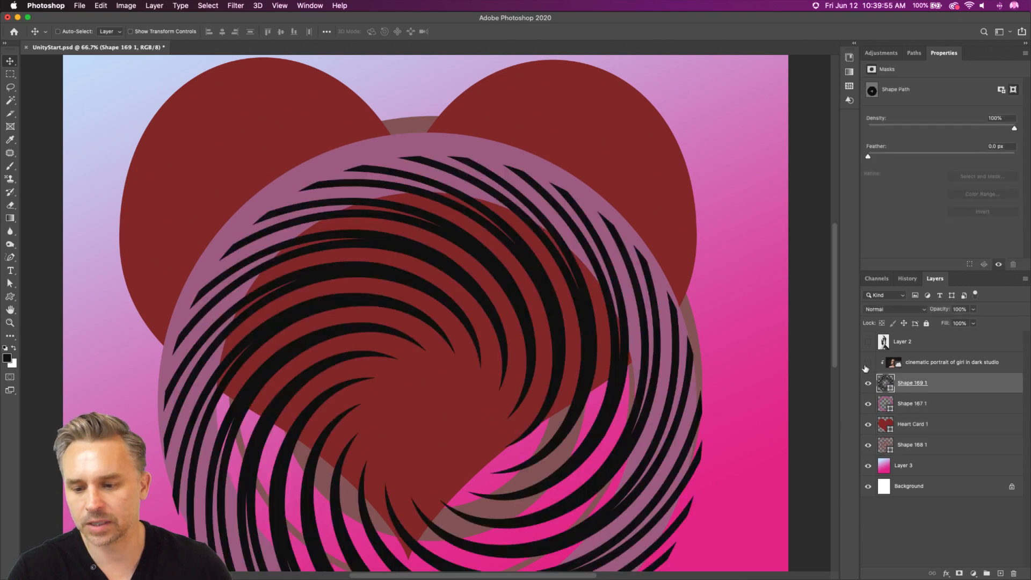
left_click(868, 362)
left_click(913, 366)
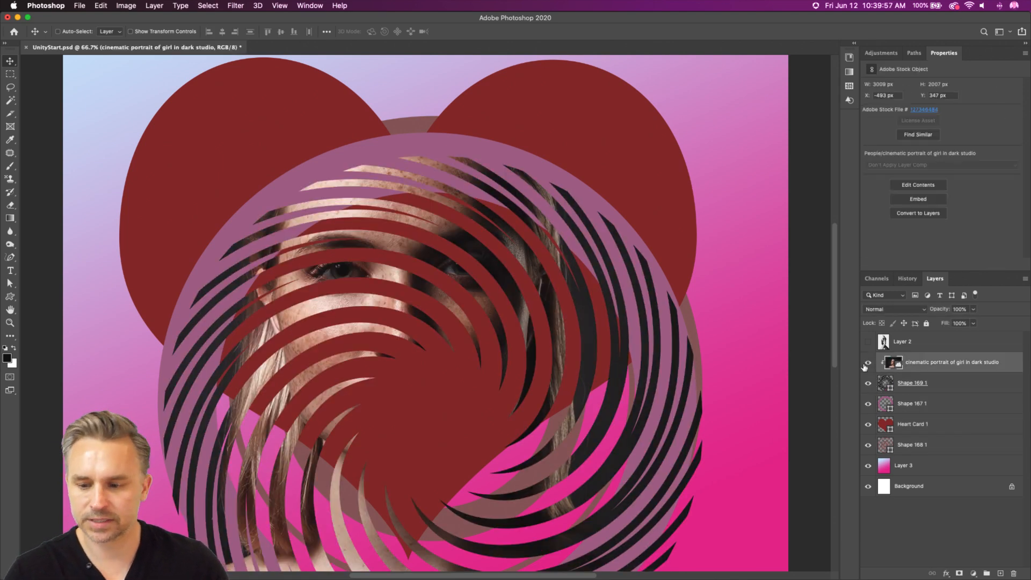
Duplicate the portrait, move the copy directly above the ring layer and clip it to the ring.
key("super+j")
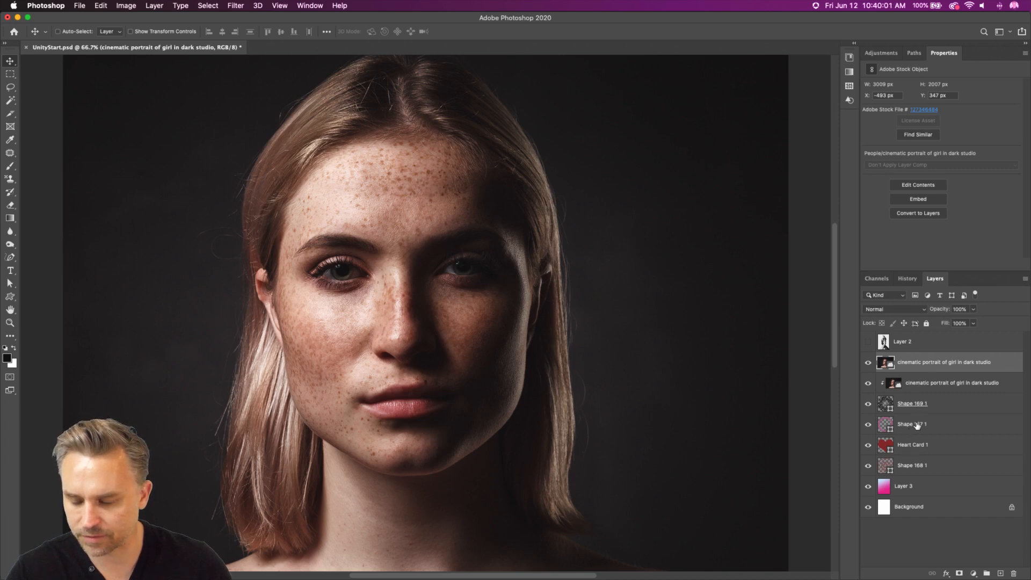
left_click_drag(907, 369, 907, 416)
key("super+alt+g")
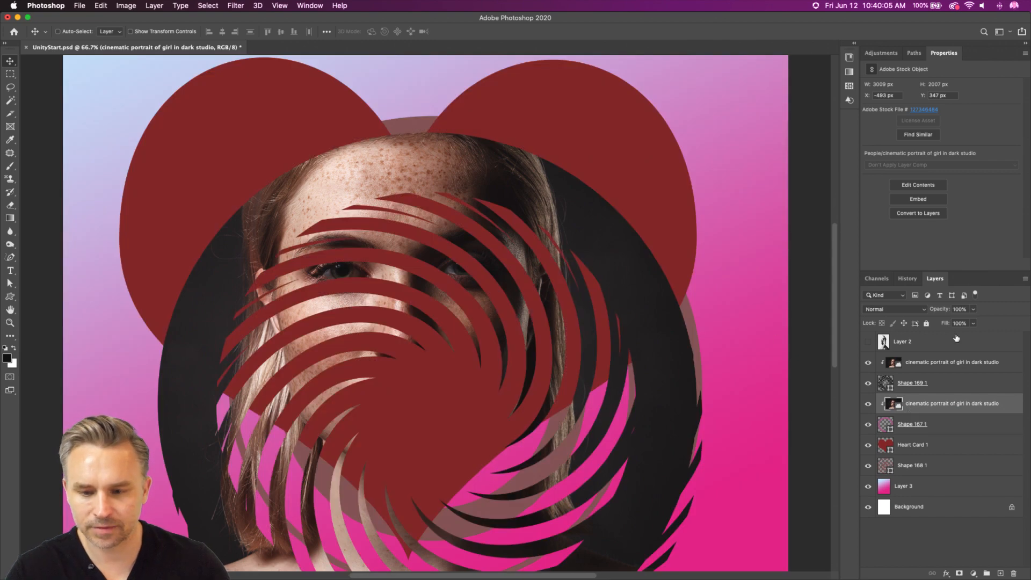
Add portrait copies above the heart and concentric circles, clip each to its shape, and select the heart's copy.
left_click(911, 424)
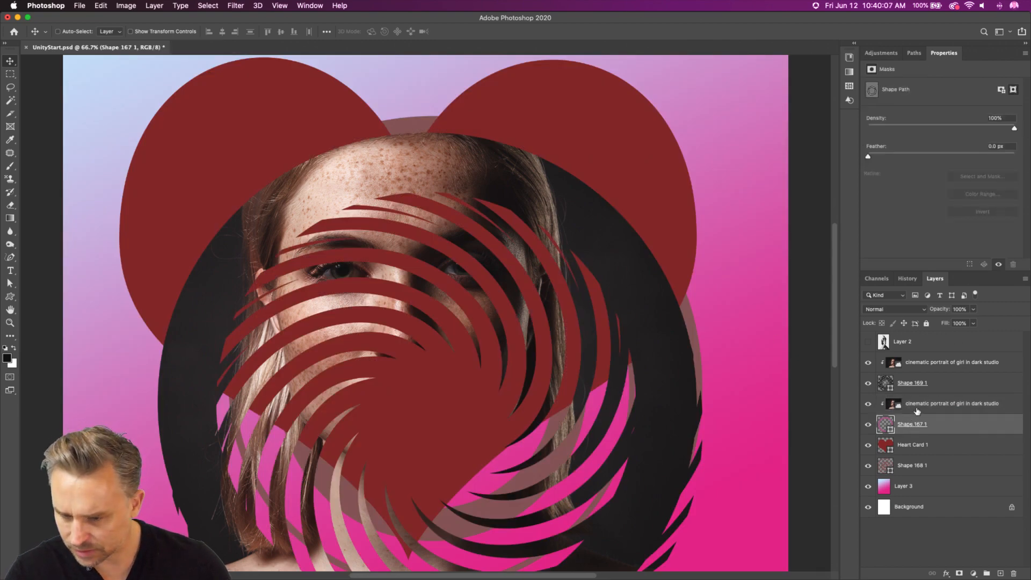
left_click_drag(917, 411, 937, 493)
left_click(933, 455, "alt")
key("super+j")
left_click(939, 495, "alt")
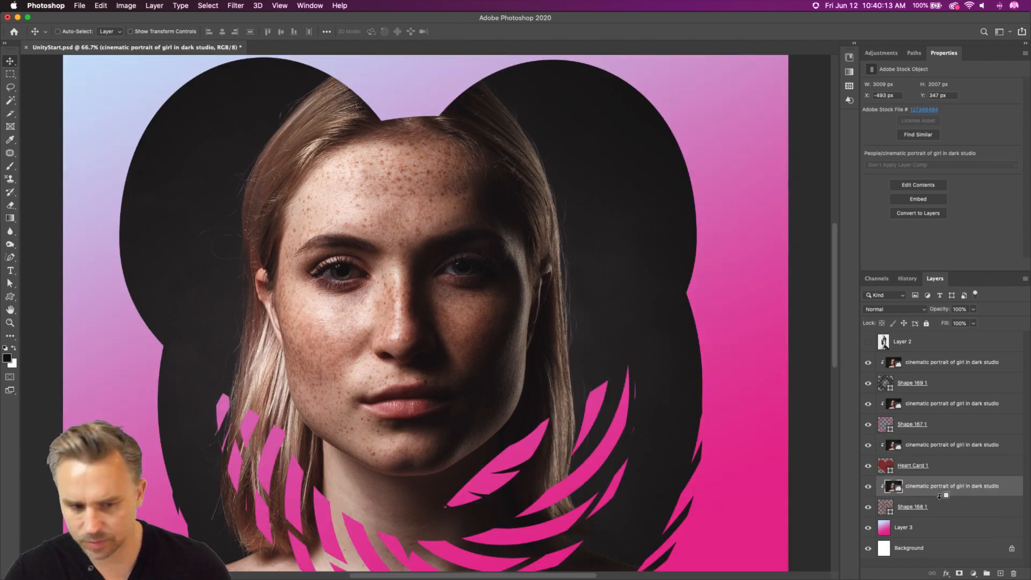
left_click(919, 448)
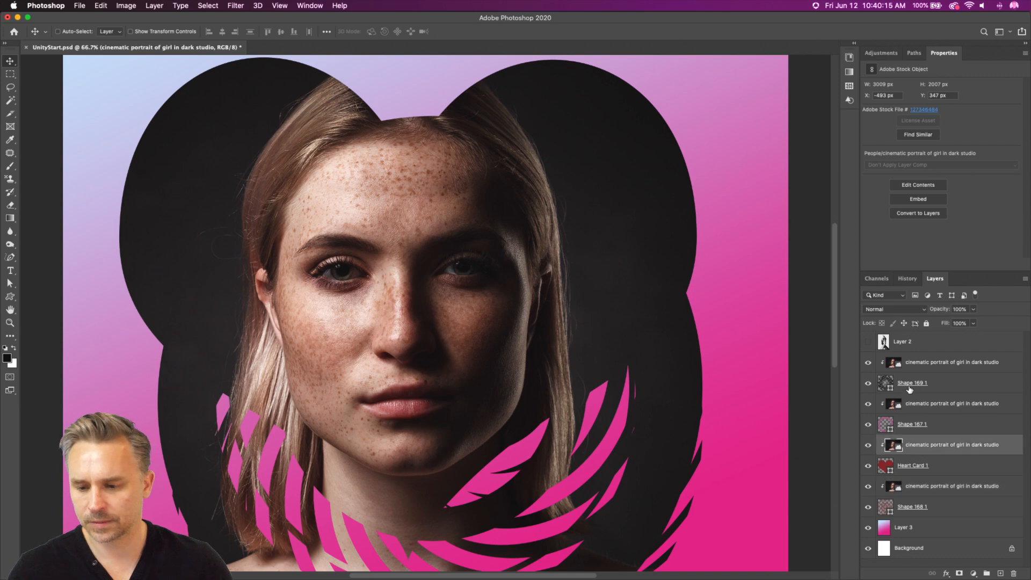
Shift the swirl slightly up and across the face, and offset its clipped portrait to X -541 px, Y 313 px.
left_click(909, 390)
left_click_drag(373, 236, 405, 215)
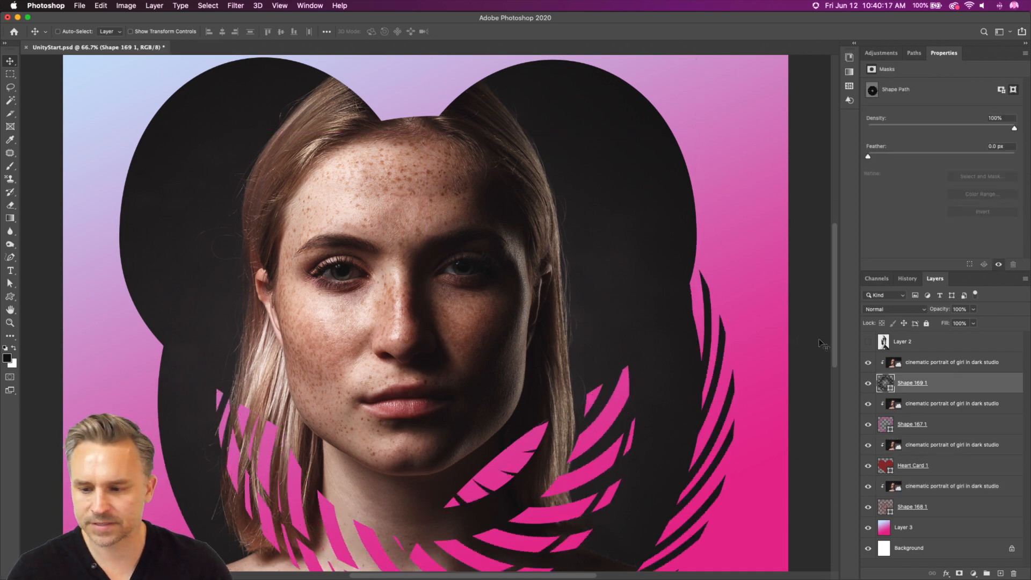
left_click(912, 366)
left_click_drag(360, 272, 343, 254)
left_click_drag(305, 334, 305, 342)
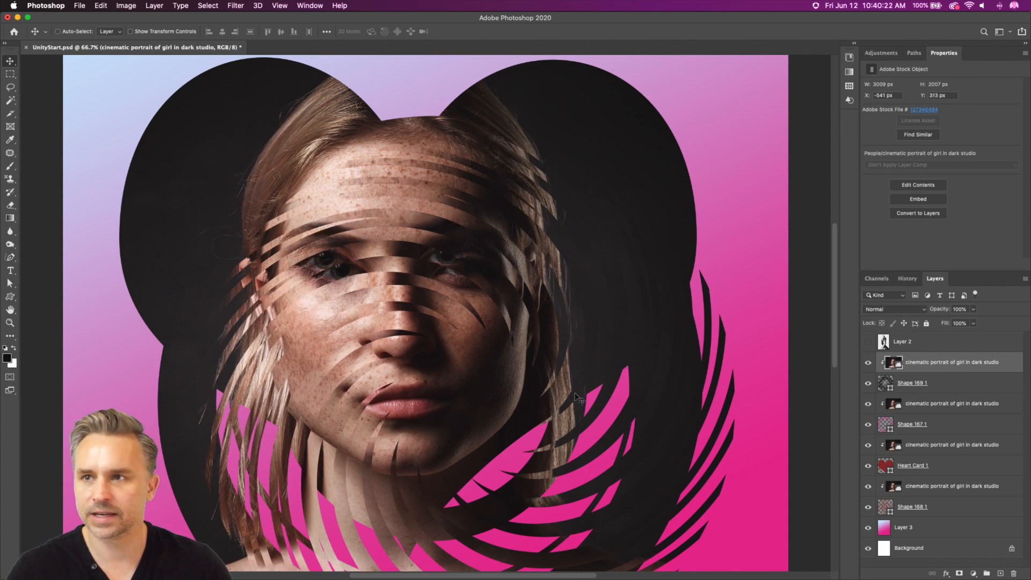
left_click(913, 446)
left_click_drag(340, 369, 339, 367)
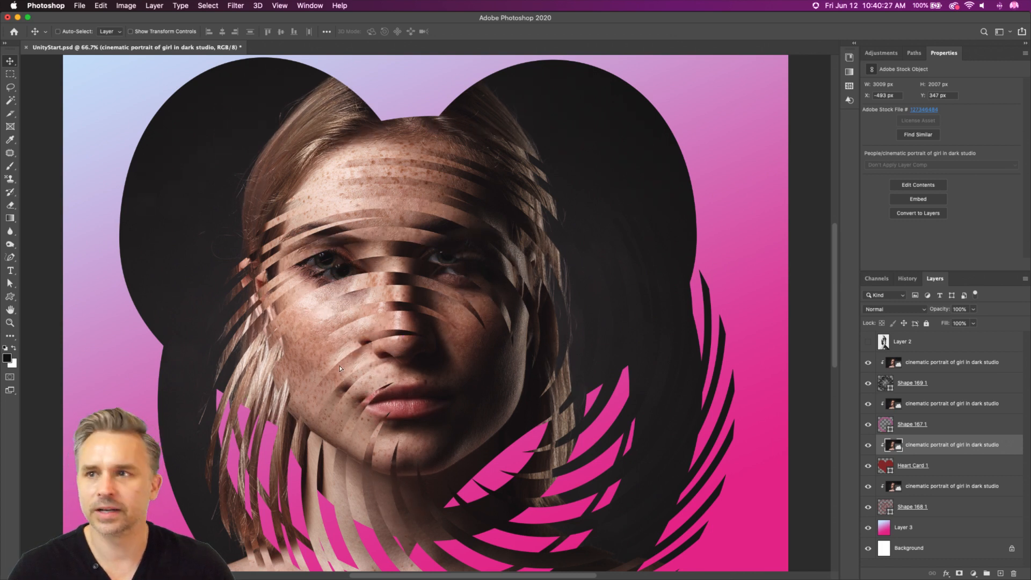
key("alt+bracketleft")
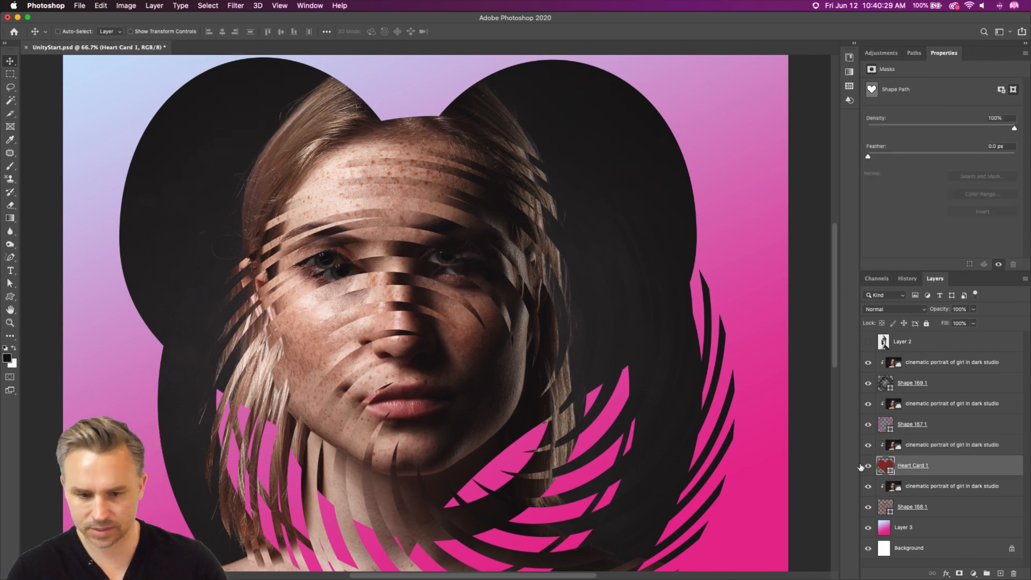
left_click(889, 494)
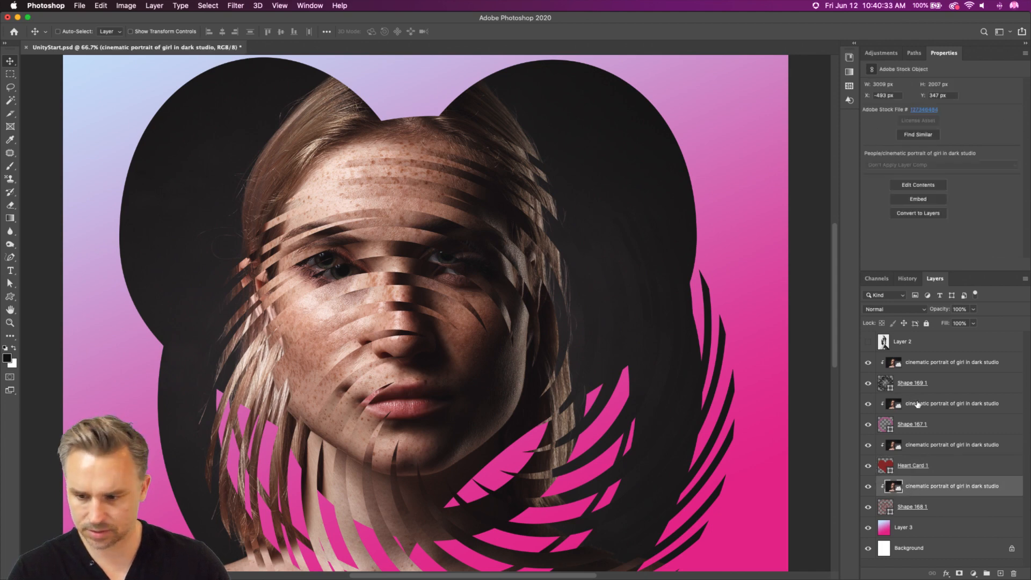
Move the ring upward over the portrait and shift the swirl up and to the left so the face fragments overlap differently.
left_click(912, 425)
left_click_drag(490, 443, 471, 335)
left_click(896, 383)
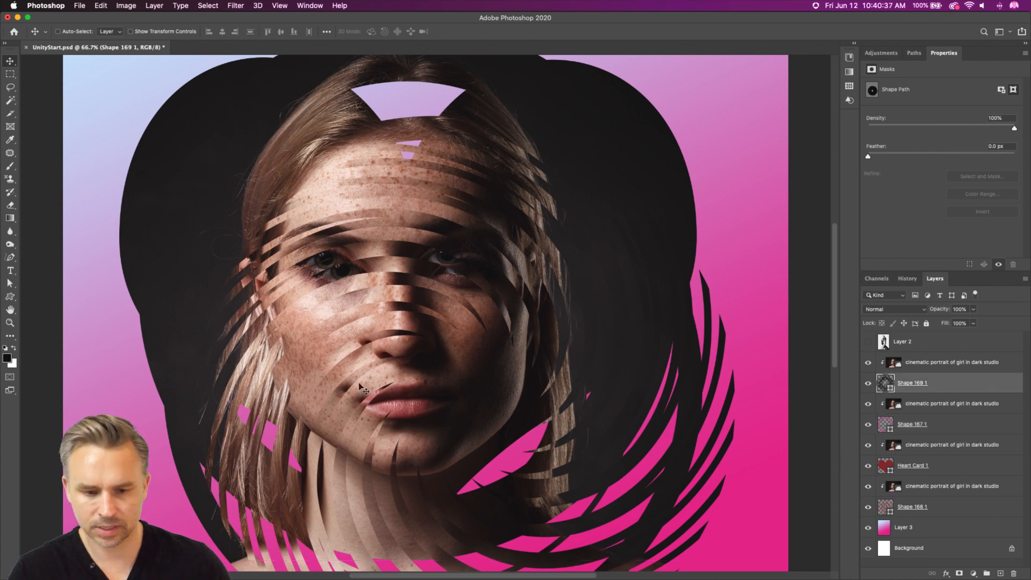
left_click_drag(362, 391, 303, 278)
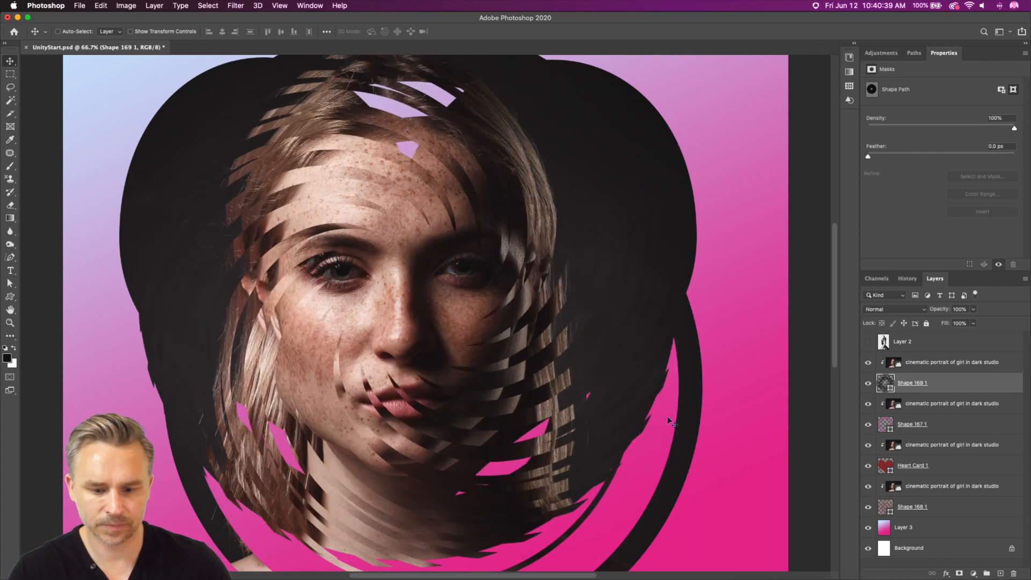
left_click(915, 425)
left_click_drag(537, 515, 532, 406)
Move the concentric circles and their clipped portrait above the heart's portrait in the layer stack, and reposition them together over the nose.
left_click(917, 505)
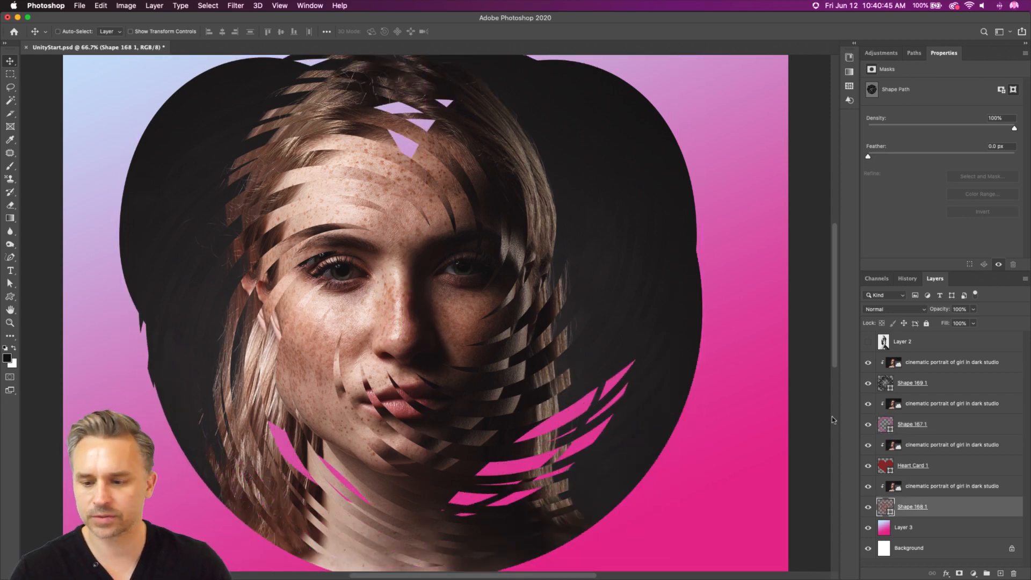
left_click(922, 451)
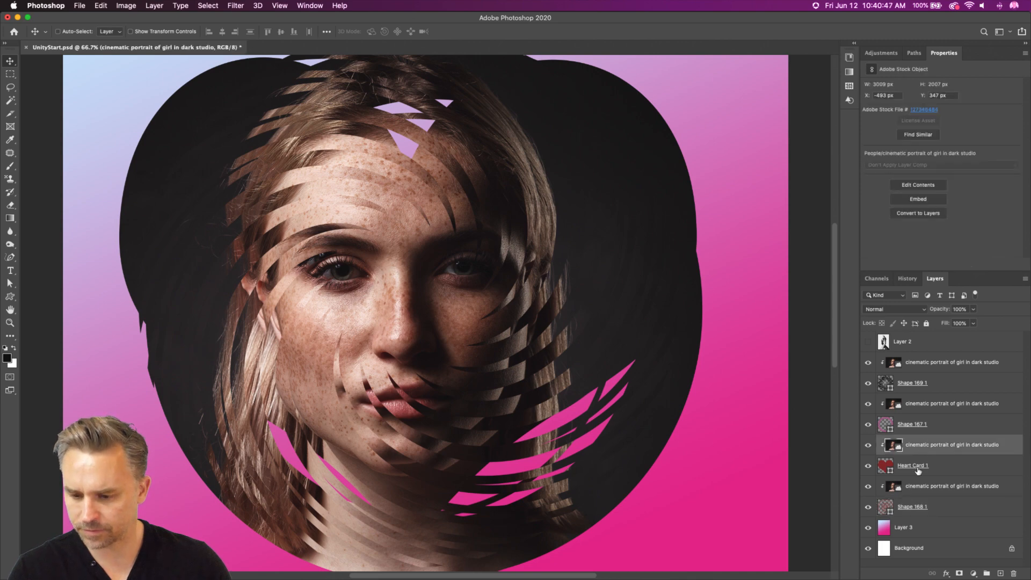
left_click(918, 470)
left_click(919, 494)
left_click(939, 506, "shift")
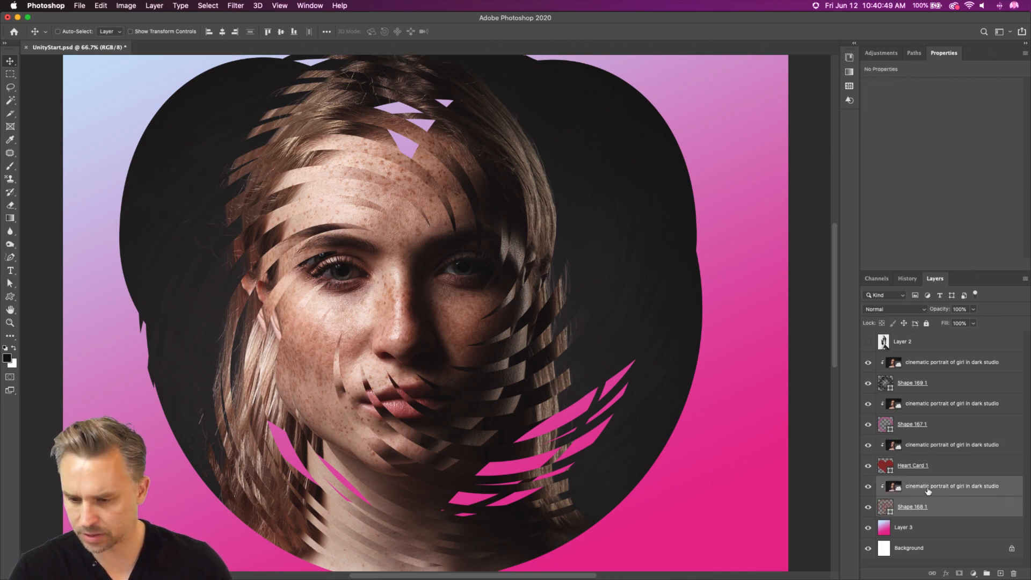
left_click_drag(928, 493, 916, 455)
left_click_drag(401, 304, 458, 299)
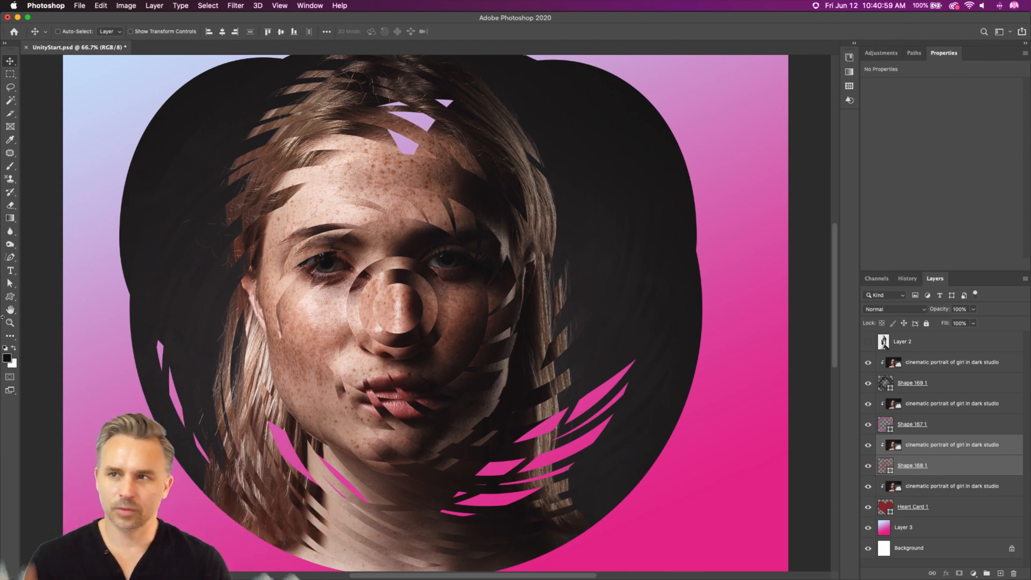
key("super+equal")
key("super+equal")
key("super+equal")
key("super+equal")
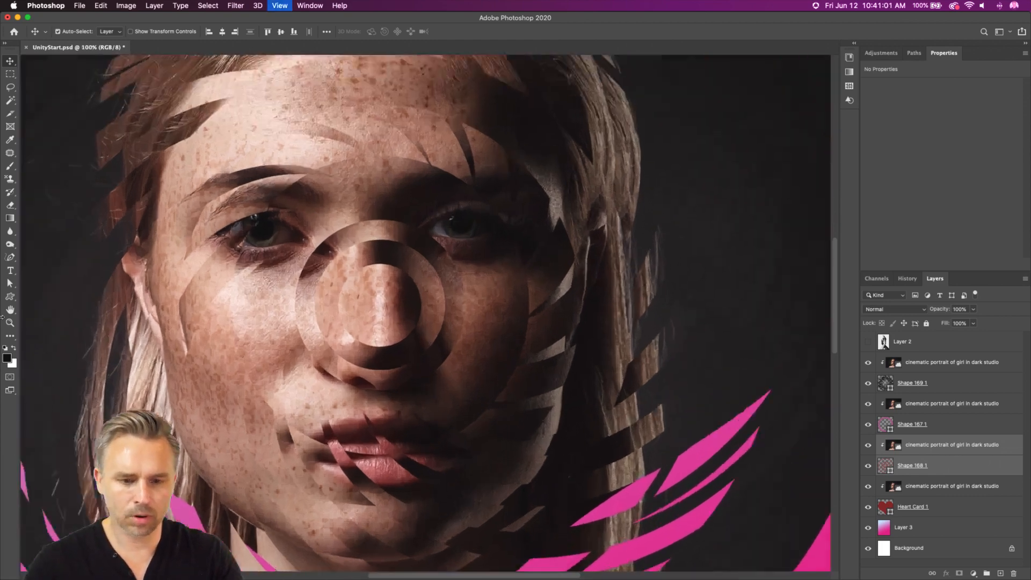
key("super+minus")
key("super+minus")
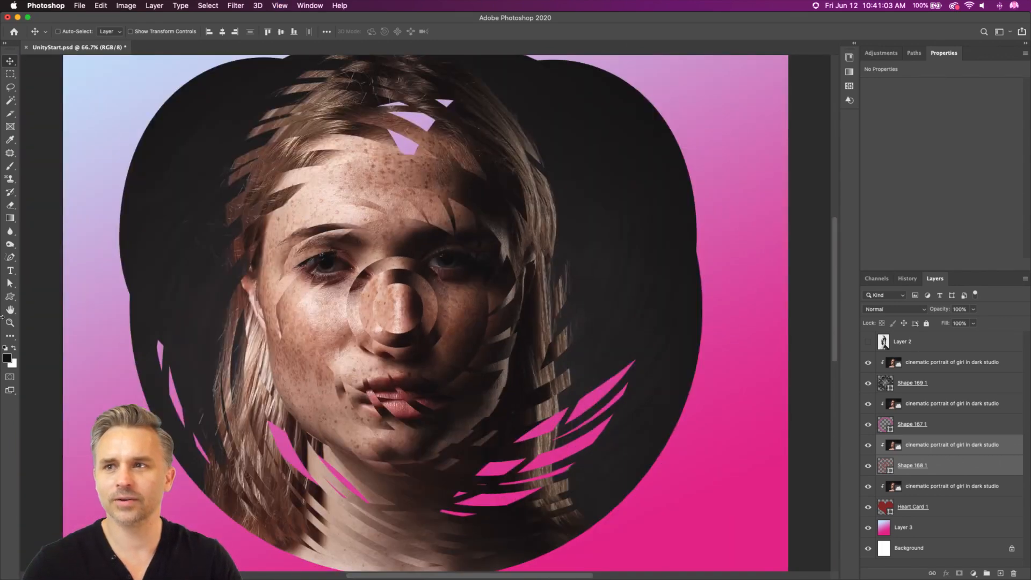
left_click_drag(2, 305, 44, 315)
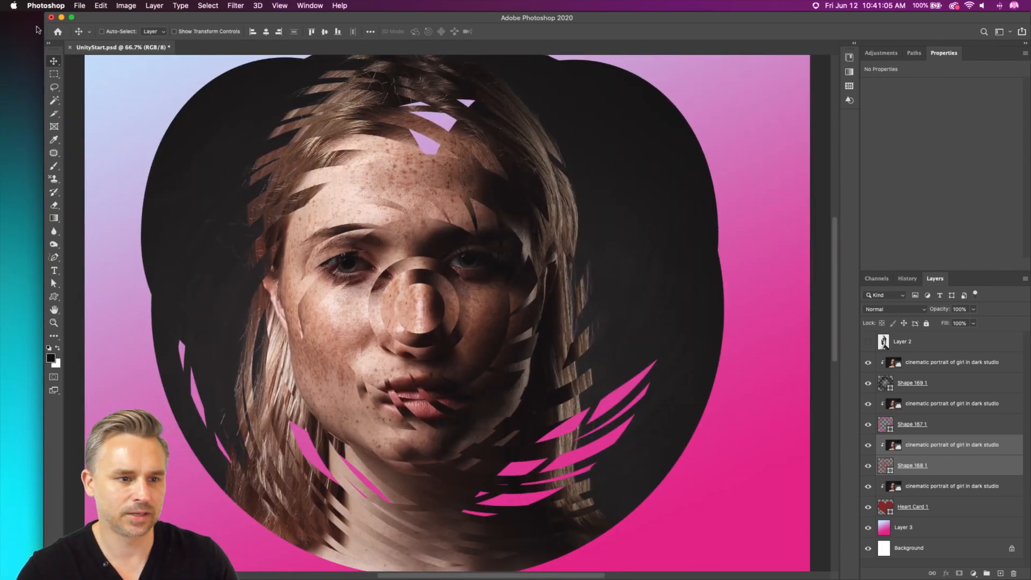
left_click_drag(45, 32, 2, 30)
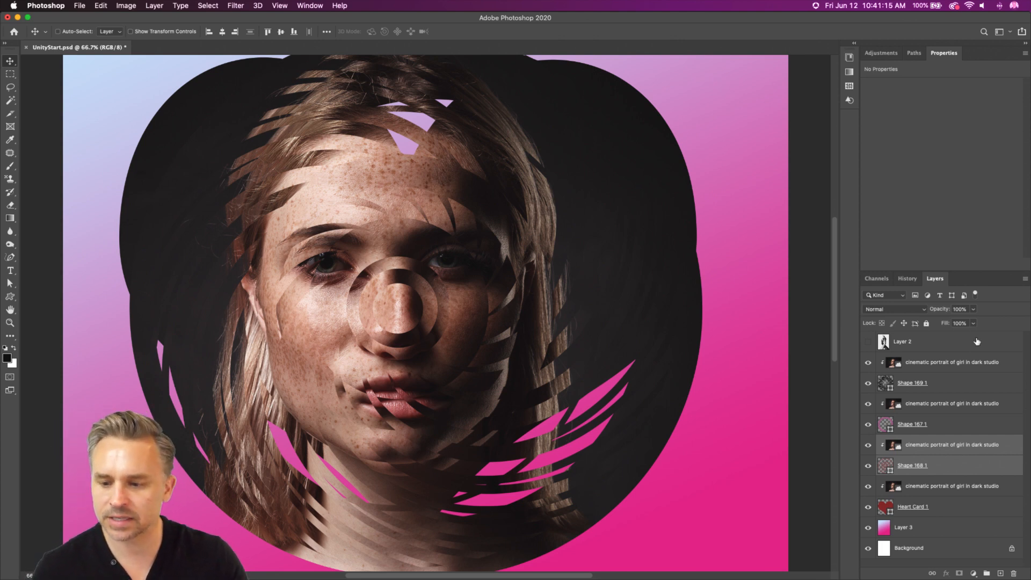
Hide the ring, concentric circles and heart with their portraits, and scale the swirl to 99.07%.
left_click(921, 388)
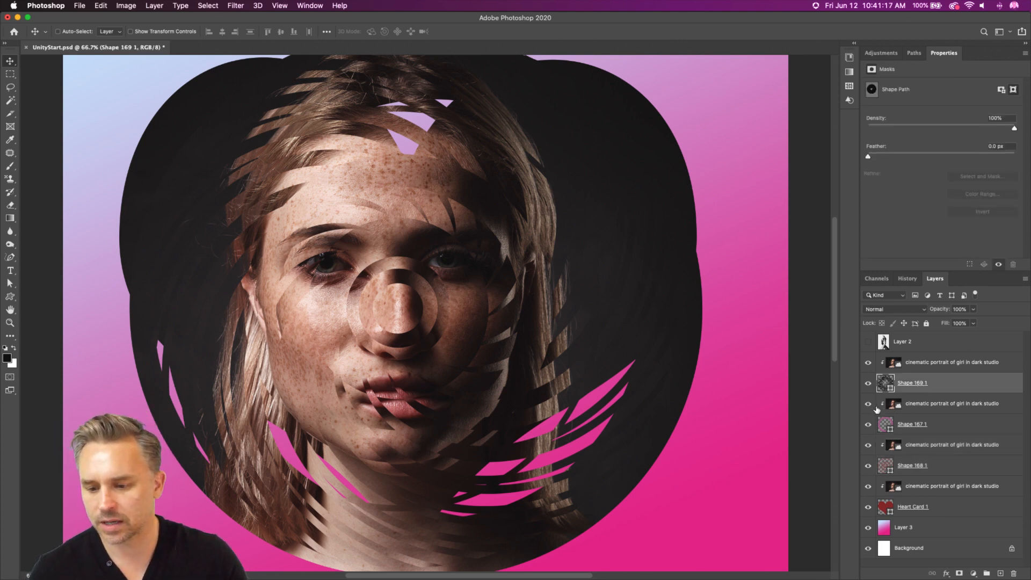
left_click_drag(868, 404, 874, 509)
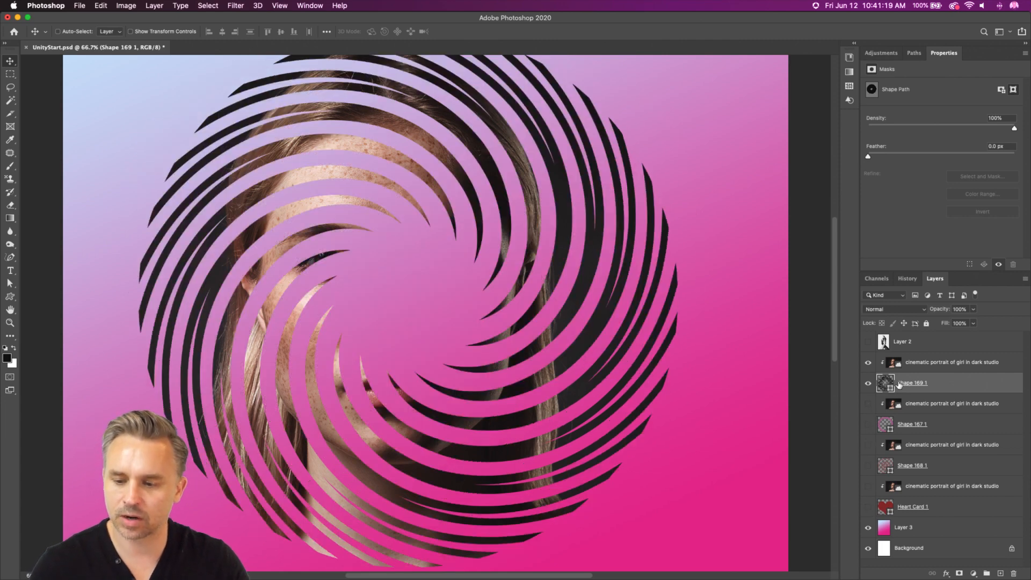
key("super+t")
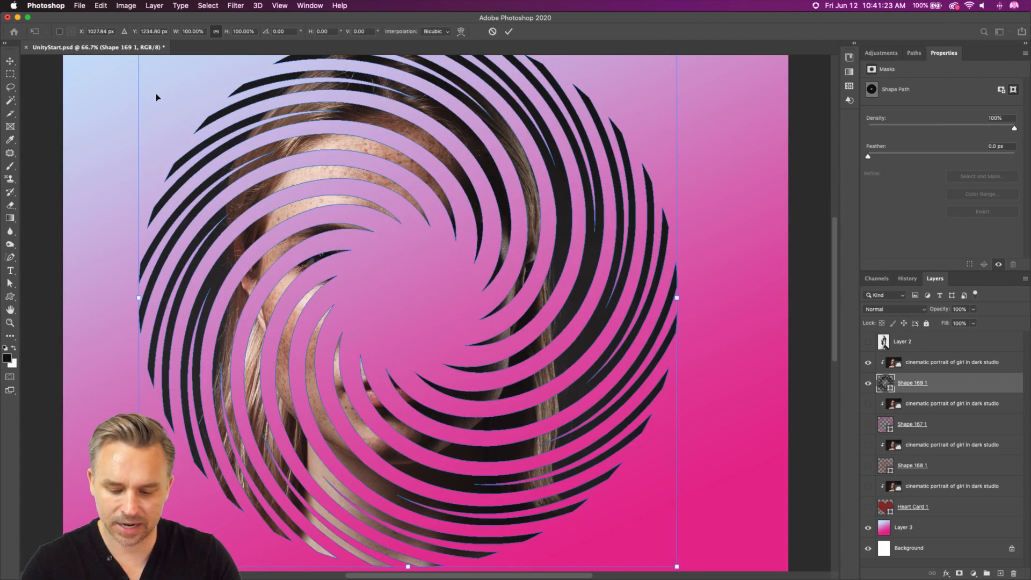
key("super+0")
left_click_drag(267, 143, 239, 167)
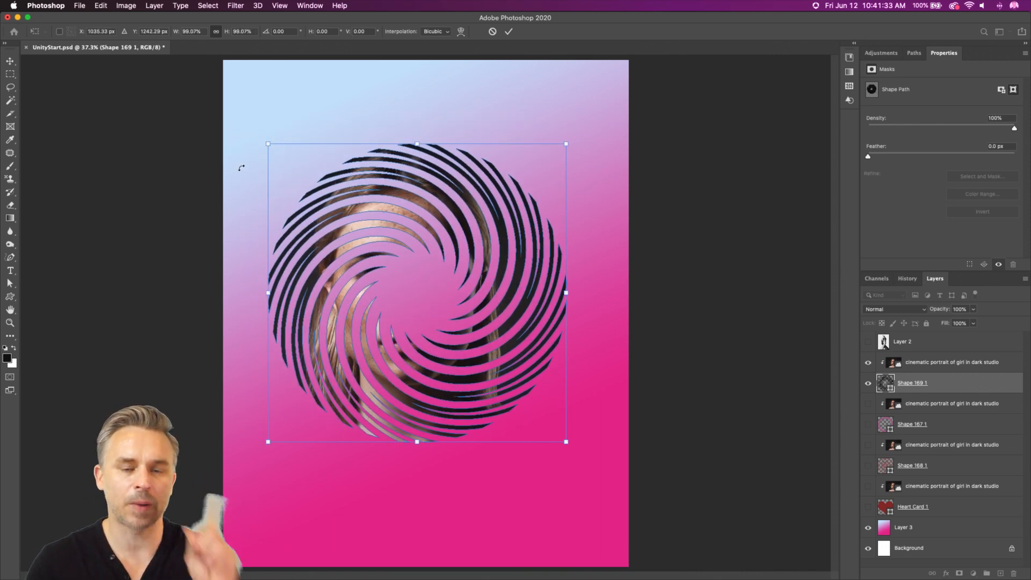
key("Return")
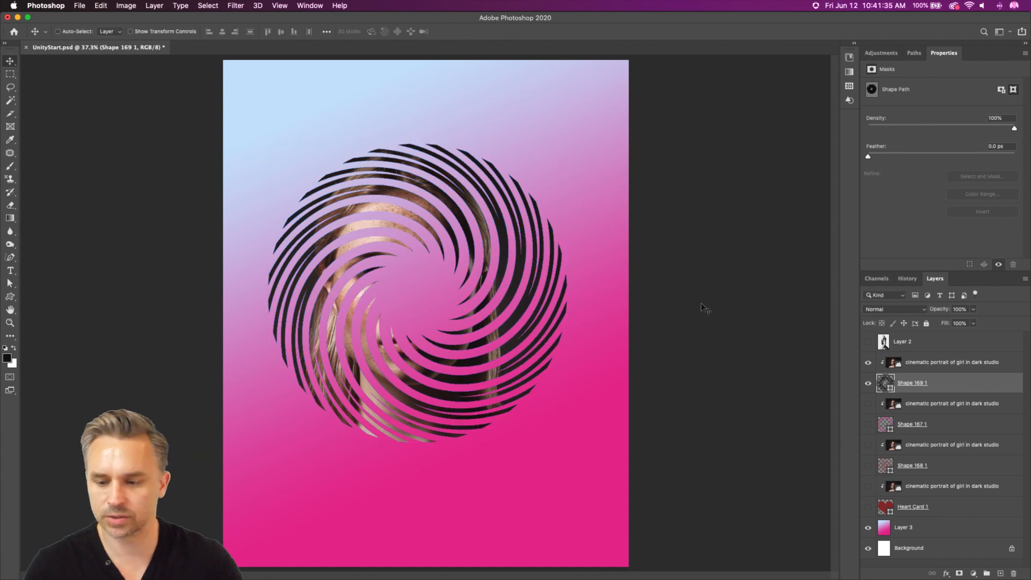
Show all the hidden shapes and portraits again, compare the artwork without the heart, and select the heart's portrait.
left_click_drag(865, 406, 870, 466)
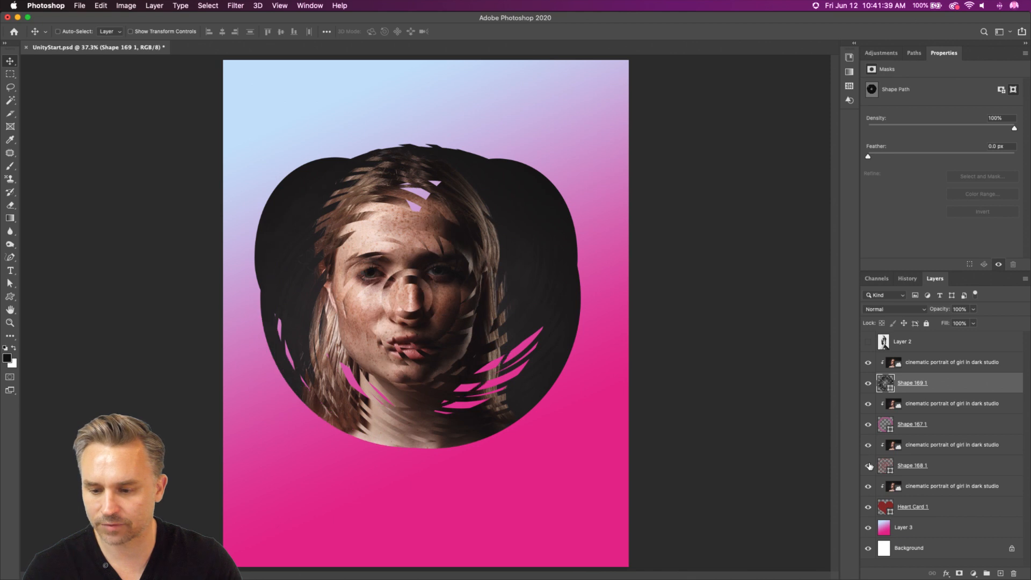
left_click(866, 507)
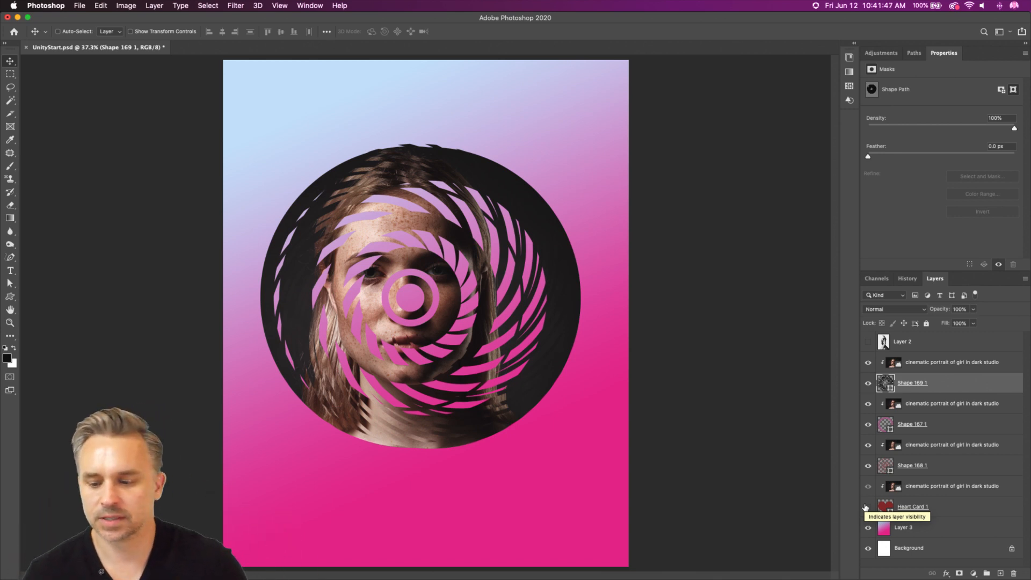
left_click(924, 488)
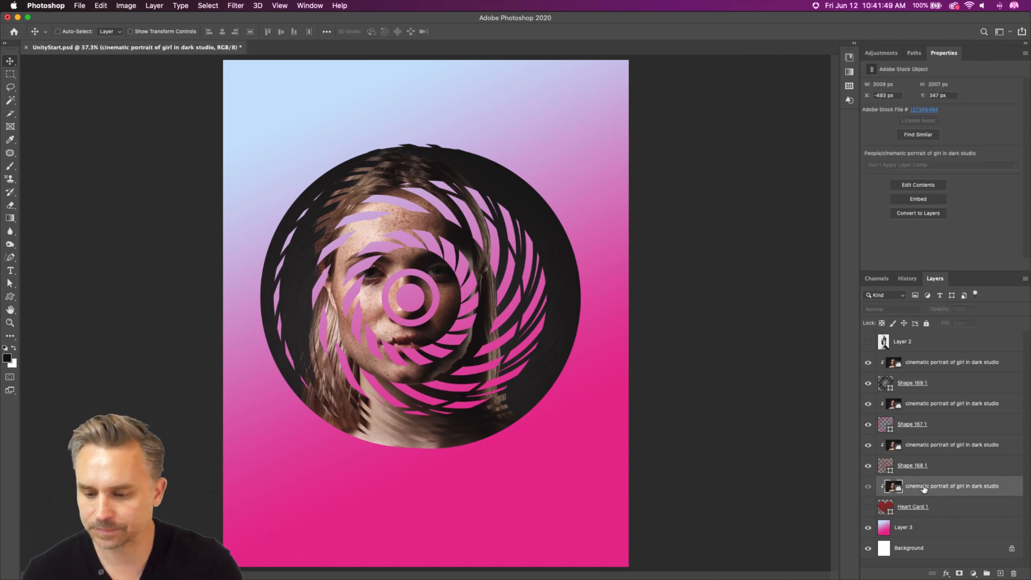
left_click(868, 507)
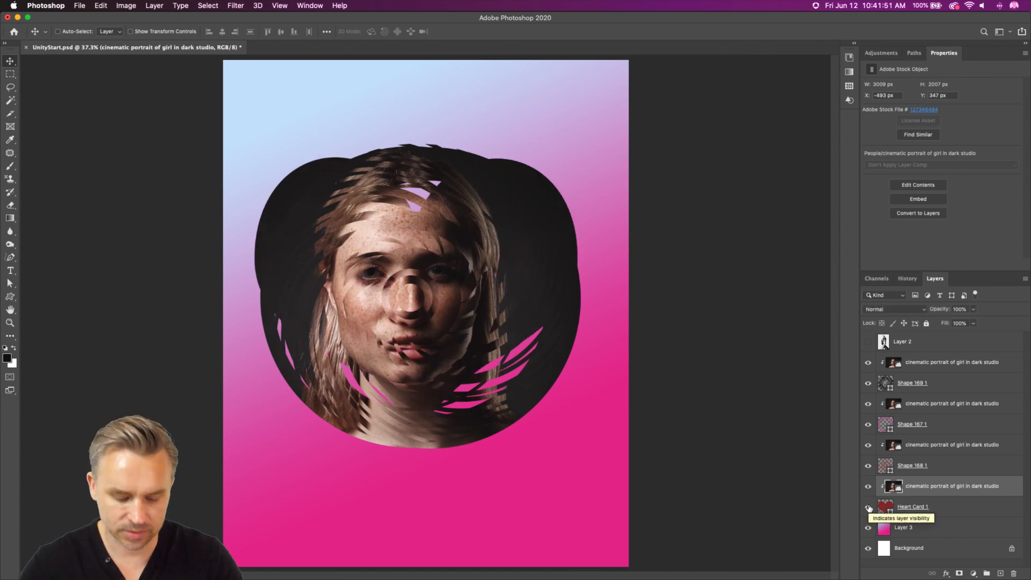
key("super+1")
left_click_drag(225, 268, 281, 315)
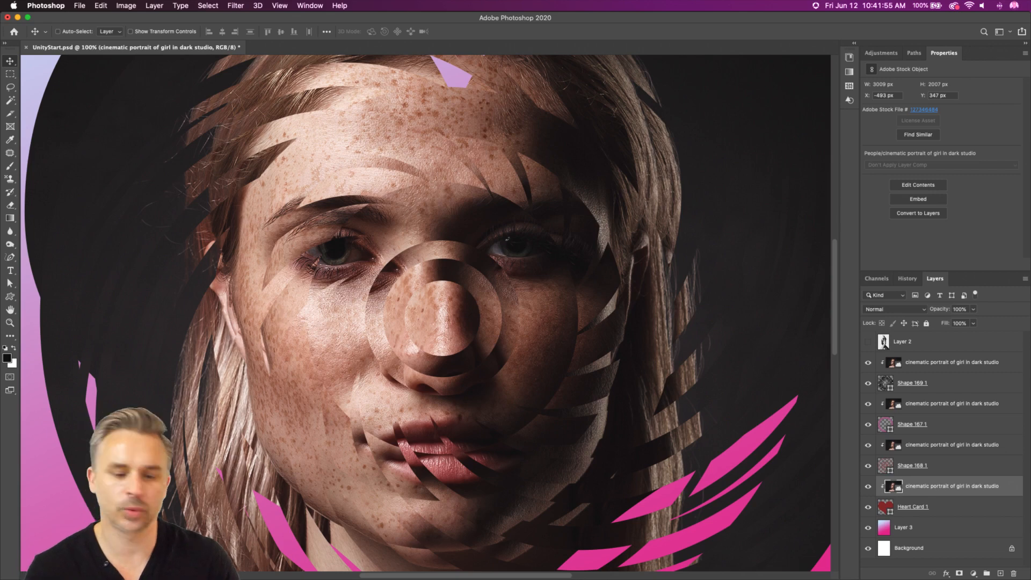
Switch to Illustrator, collapse the expanded panels beside the canvas, and open the general preferences.
mouse_move(226, 579)
left_click(185, 565)
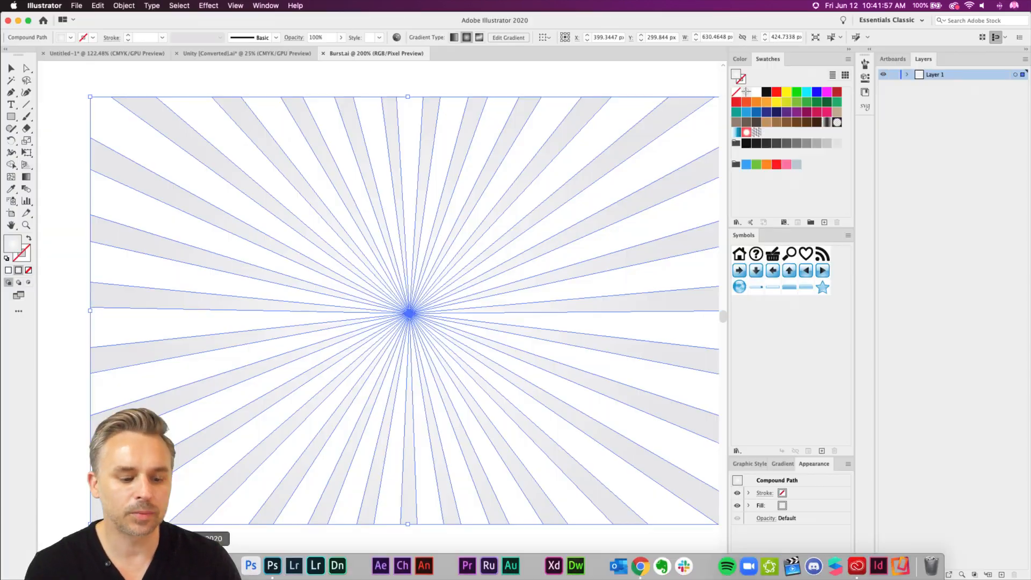
left_click(849, 49)
left_click(44, 5)
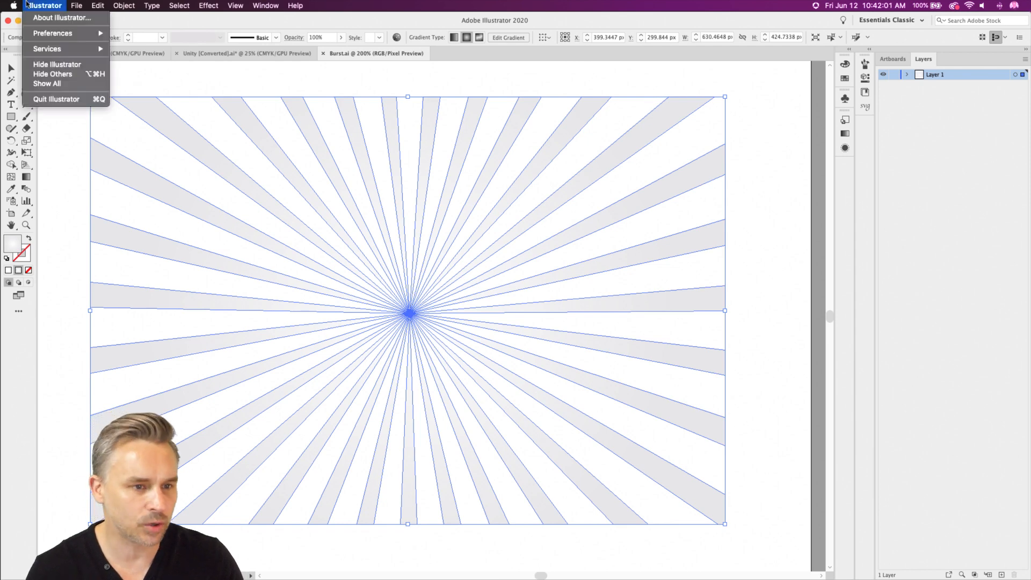
mouse_move(54, 33)
left_click(128, 34)
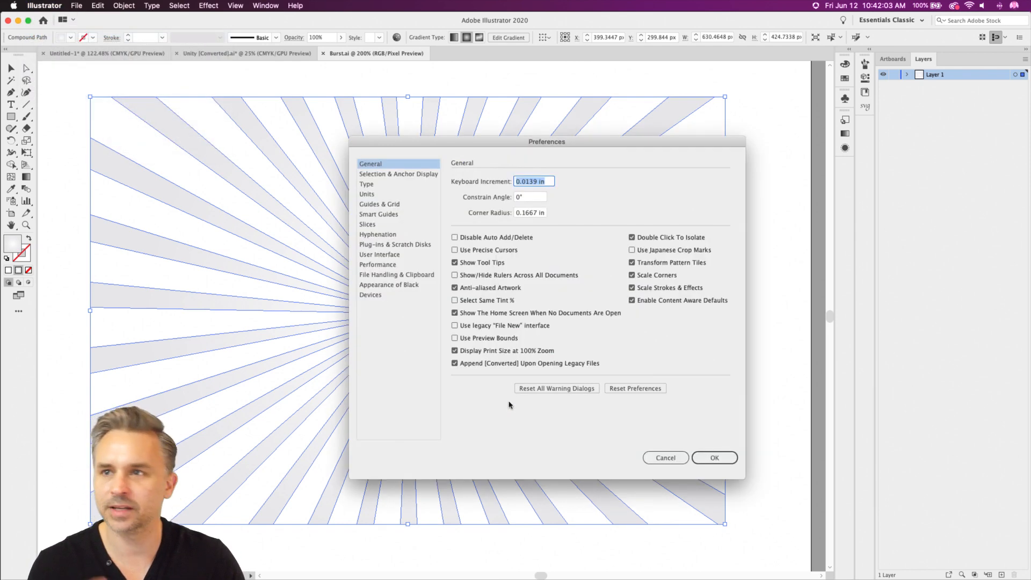
Look through the General, Selection & Anchor Display, Type, Units, Guides & Grid, Slices and Smart Guides preferences.
left_click_drag(454, 153, 667, 176)
left_click(635, 197)
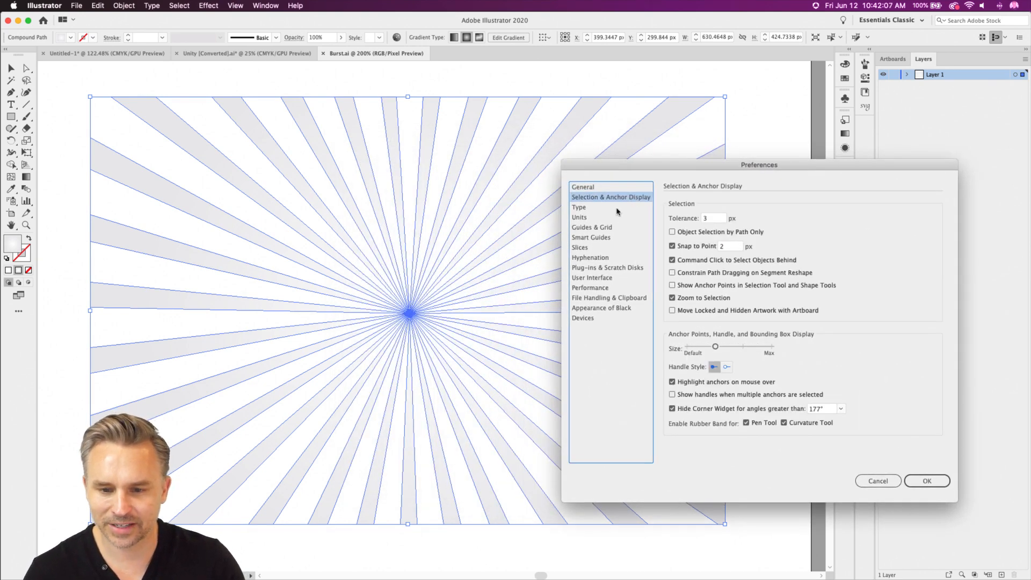
left_click(594, 187)
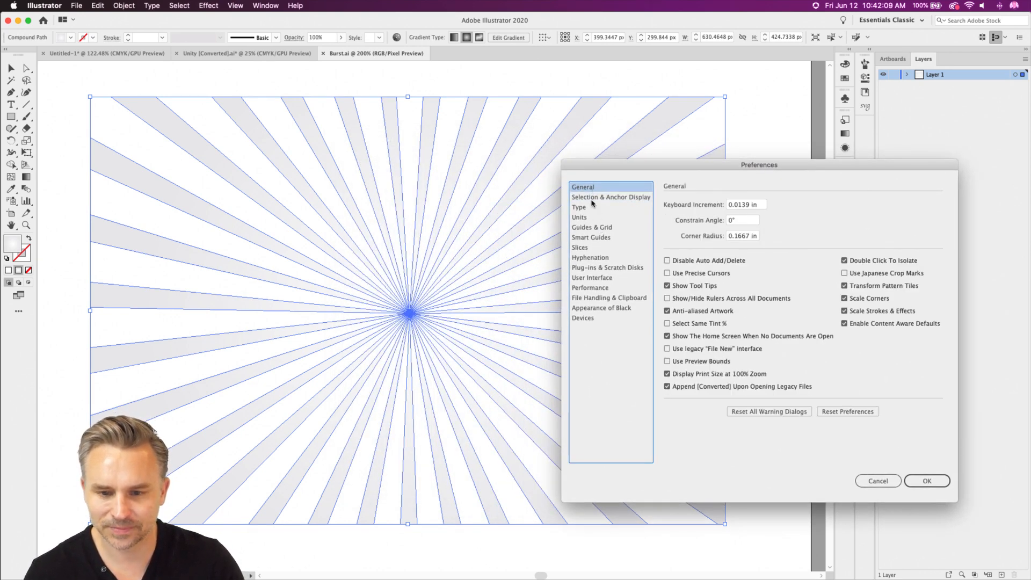
left_click(593, 199)
left_click(591, 208)
left_click(593, 218)
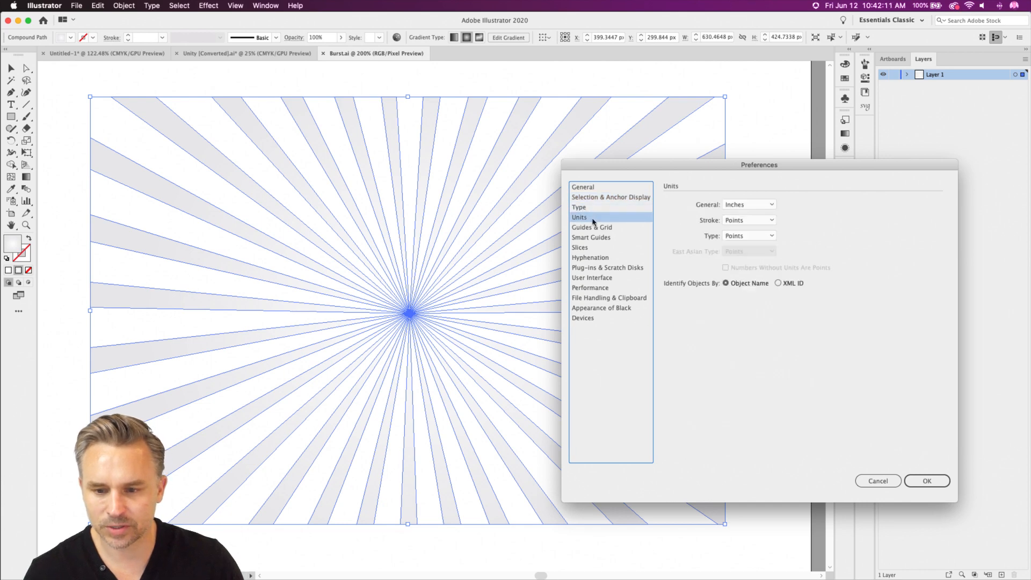
left_click(593, 227)
left_click(591, 247)
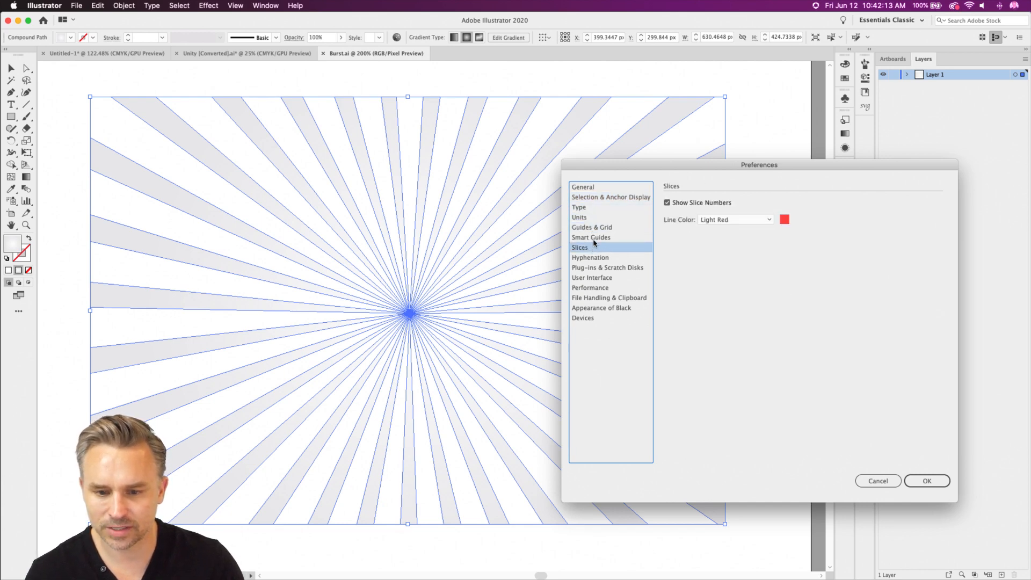
left_click(594, 238)
Set the user interface brightness to the second-darkest grey and apply the preferences.
left_click(599, 278)
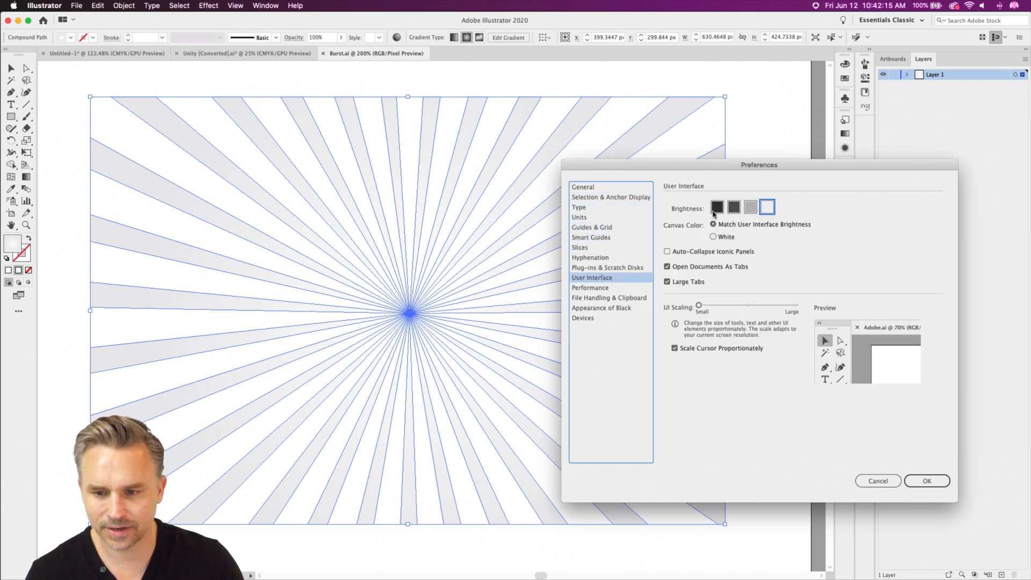
left_click(750, 208)
left_click(734, 207)
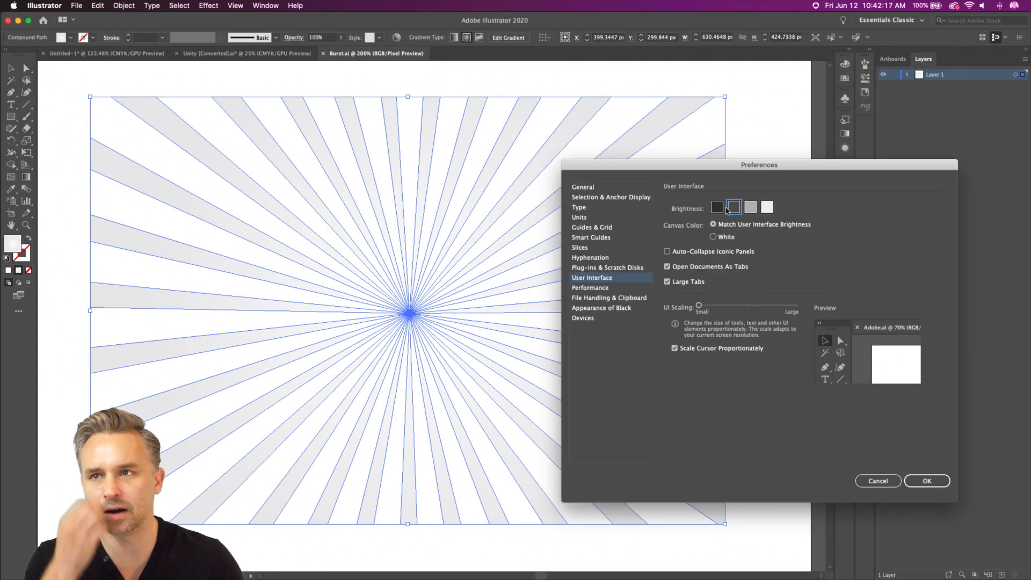
left_click(919, 479)
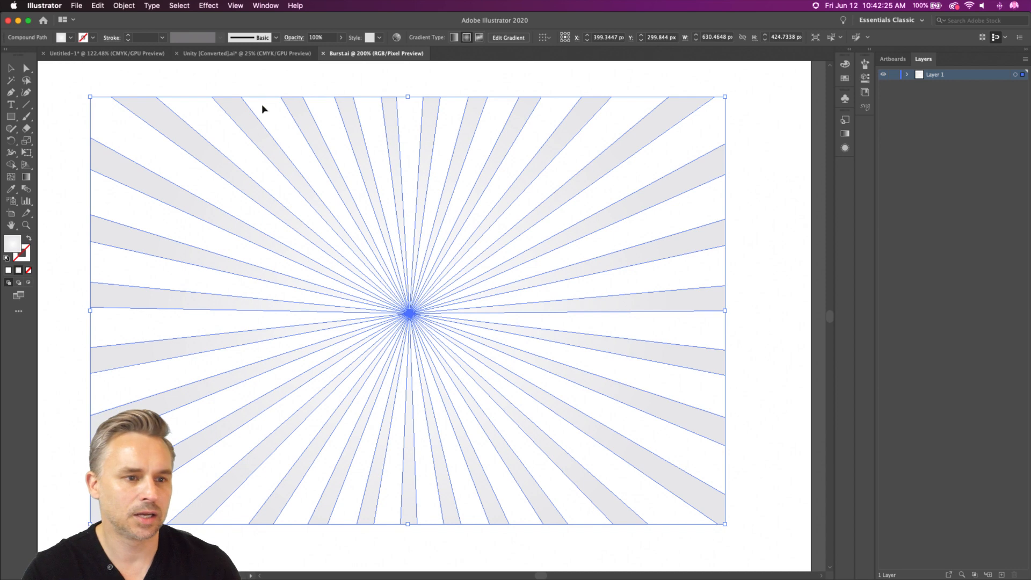
Copy the sunburst artwork from Illustrator and paste it in Photoshop as a shape layer above the topmost clipped portrait.
key("super+c")
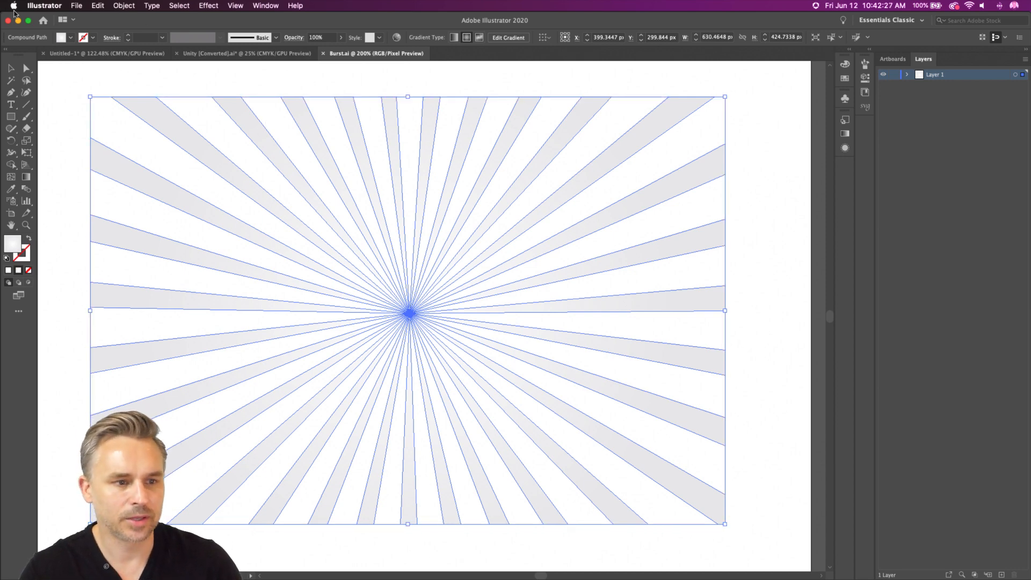
key("super+Tab")
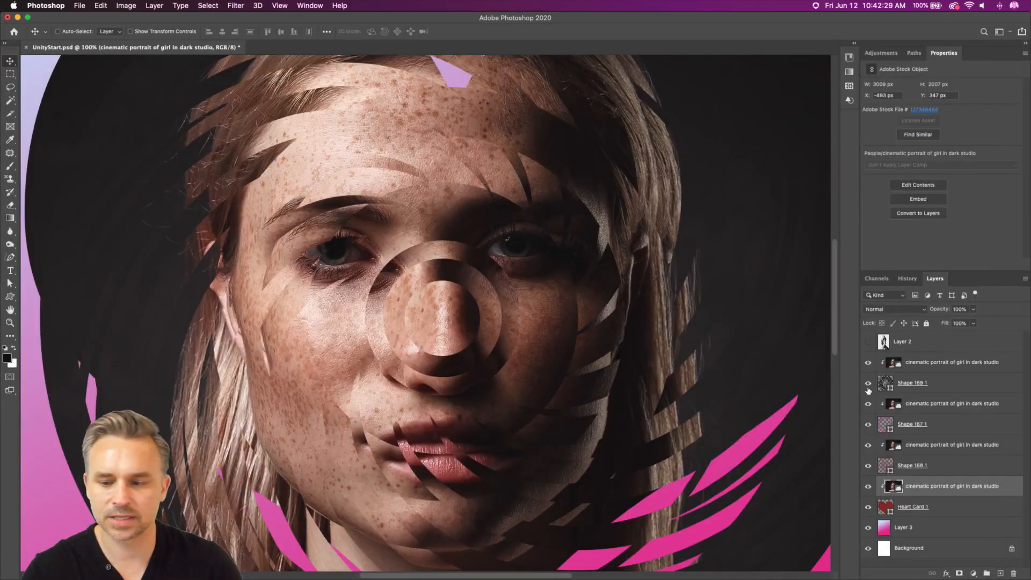
left_click(927, 368)
key("super+v")
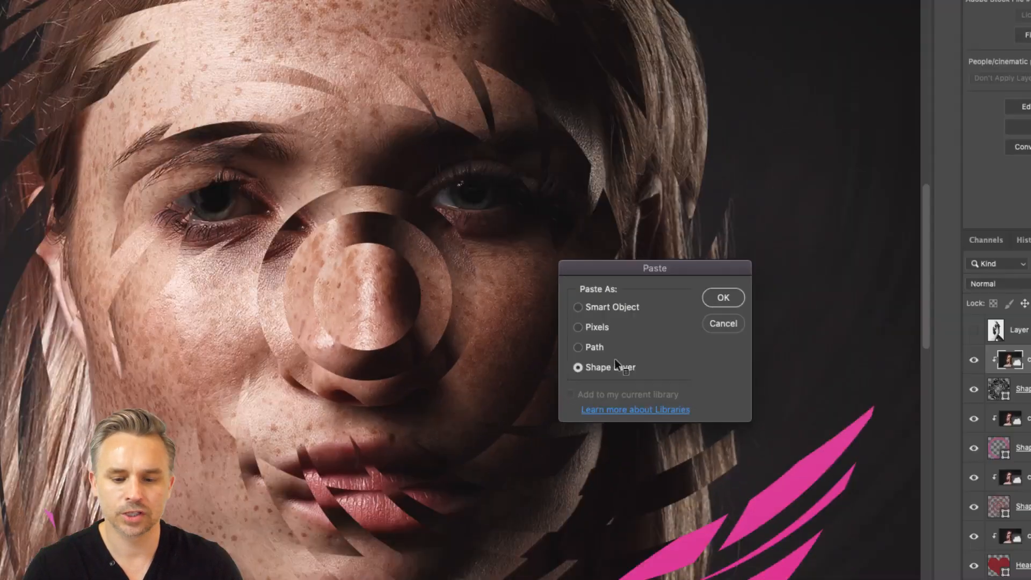
left_click(717, 294)
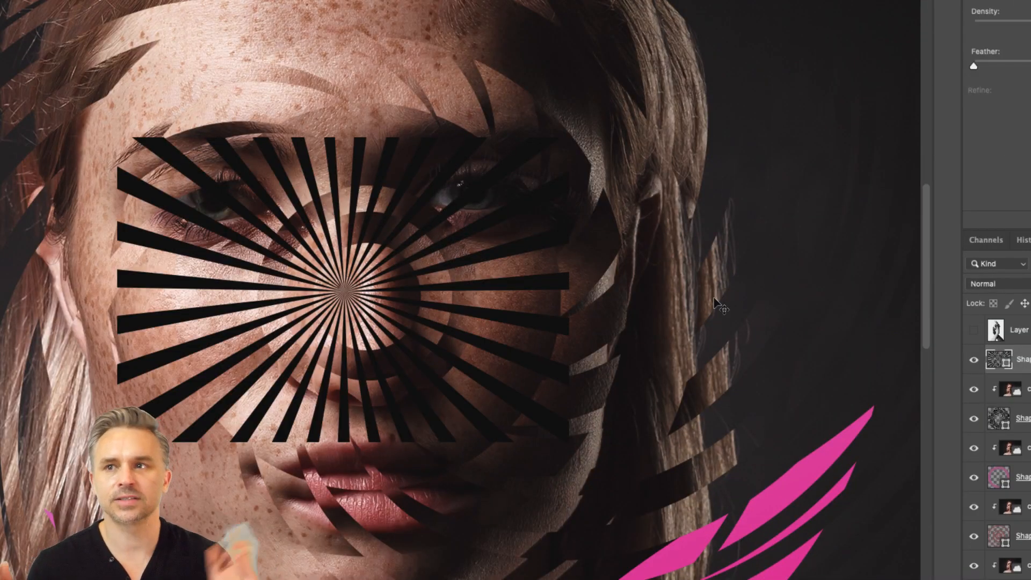
Hide the portraits and other shapes down to the heart, and enlarge the pasted sunburst to about 1371 by 925 px.
key("ctrl+minus")
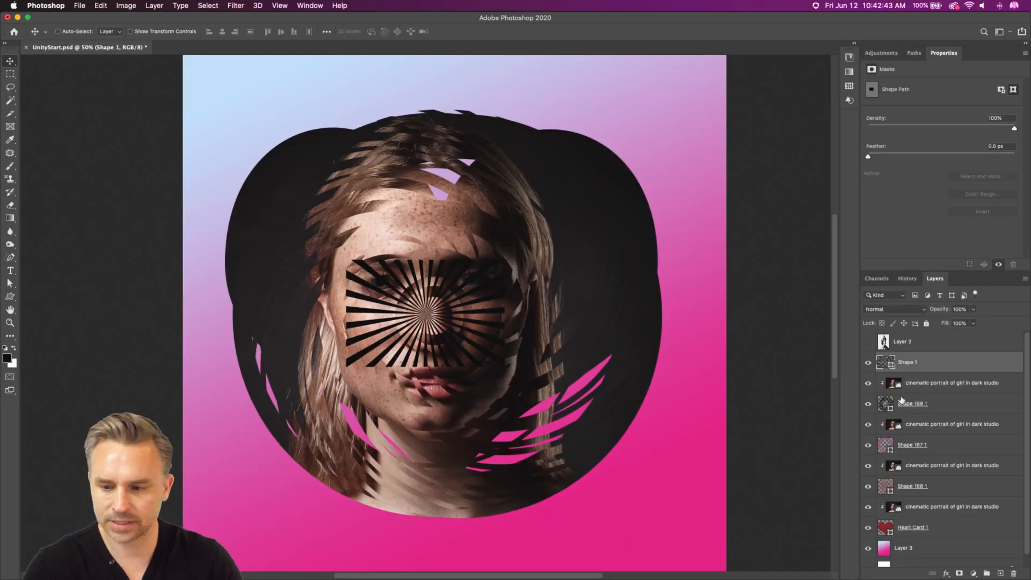
left_click_drag(868, 383, 867, 528)
key("super+t")
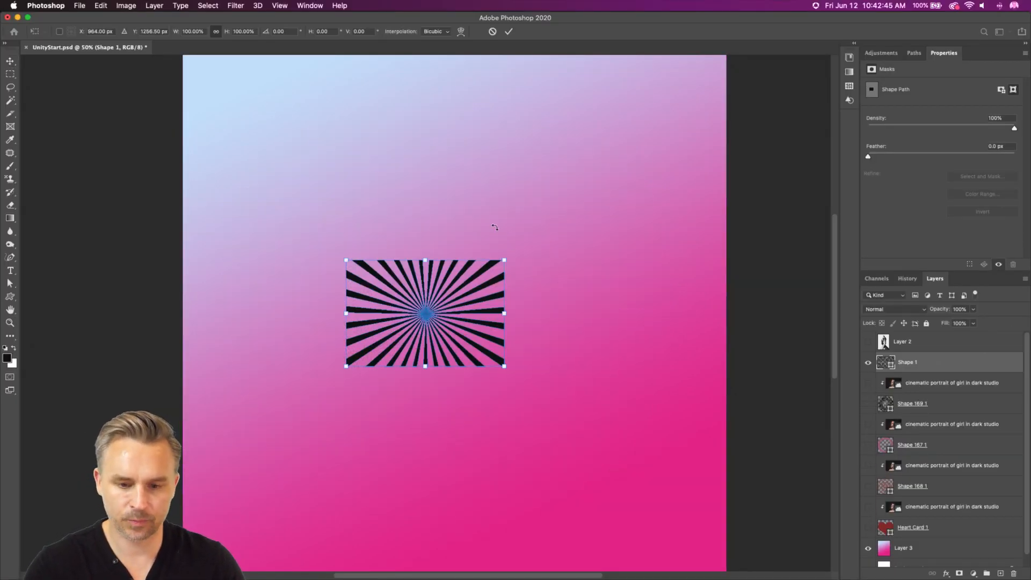
left_click_drag(503, 258, 473, 277)
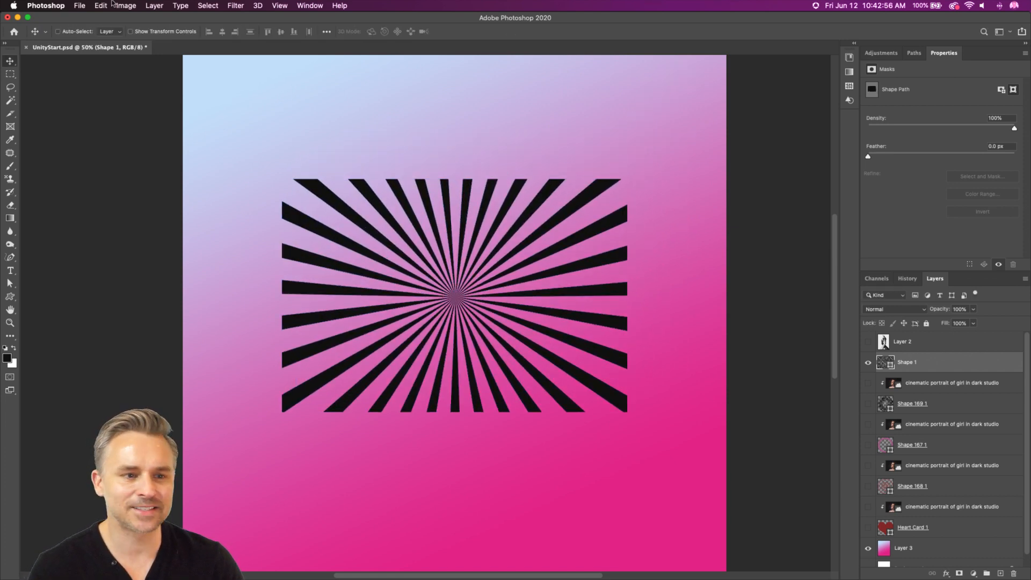
Define the sunburst path as a custom shape named test.
left_click(81, 5)
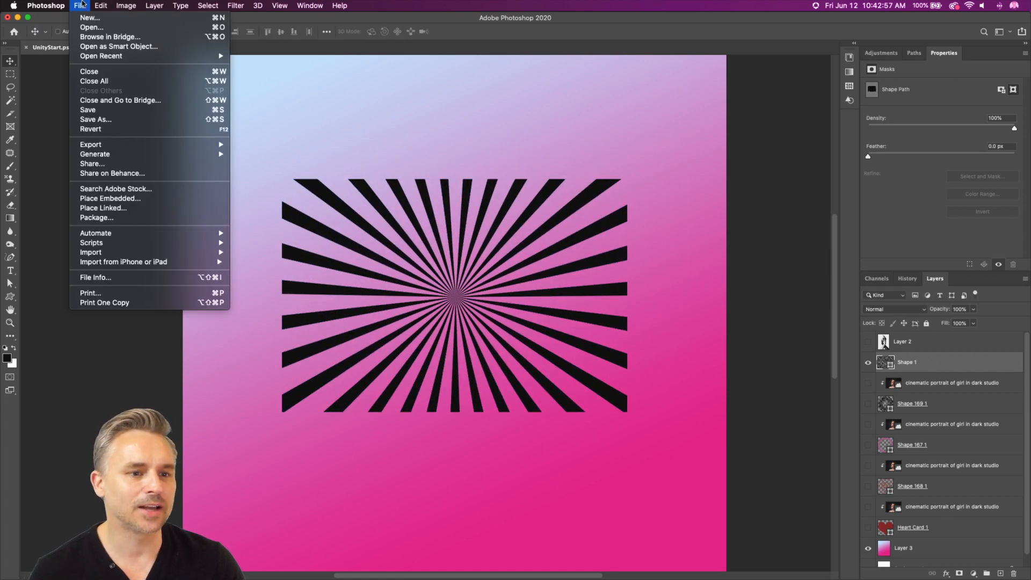
left_click(111, 4)
left_click(8, 284)
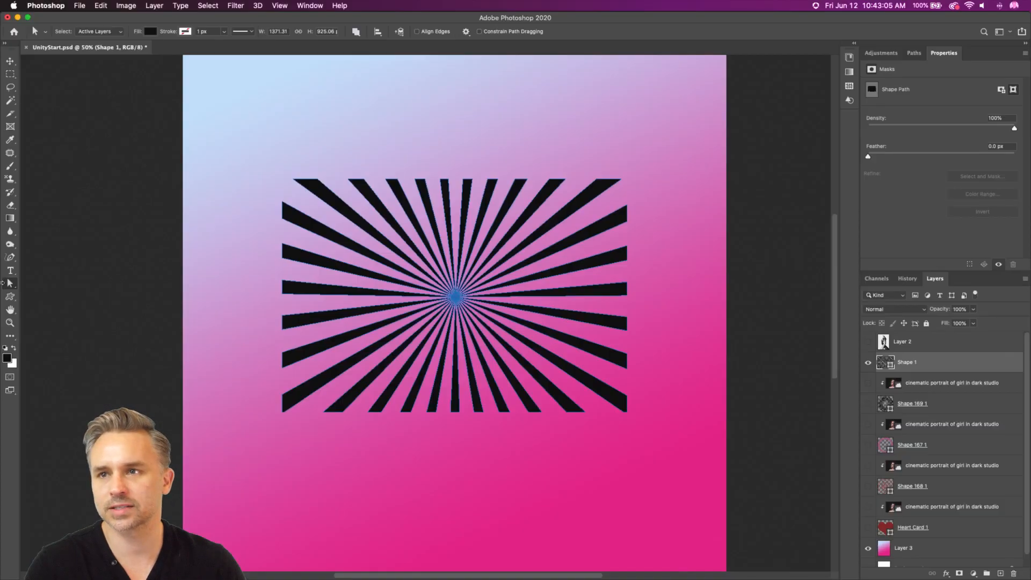
left_click(126, 5)
mouse_move(106, 4)
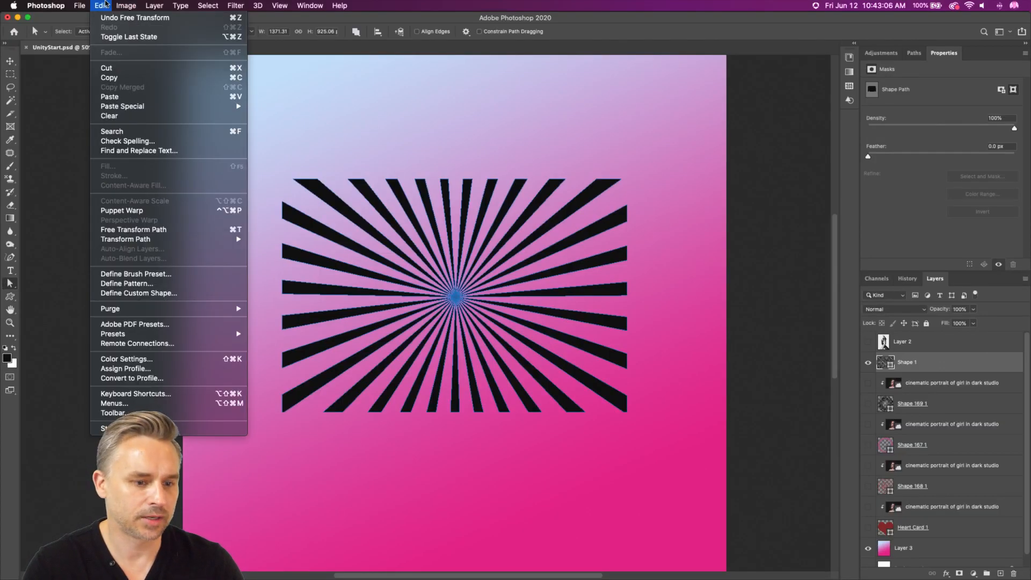
left_click(132, 293)
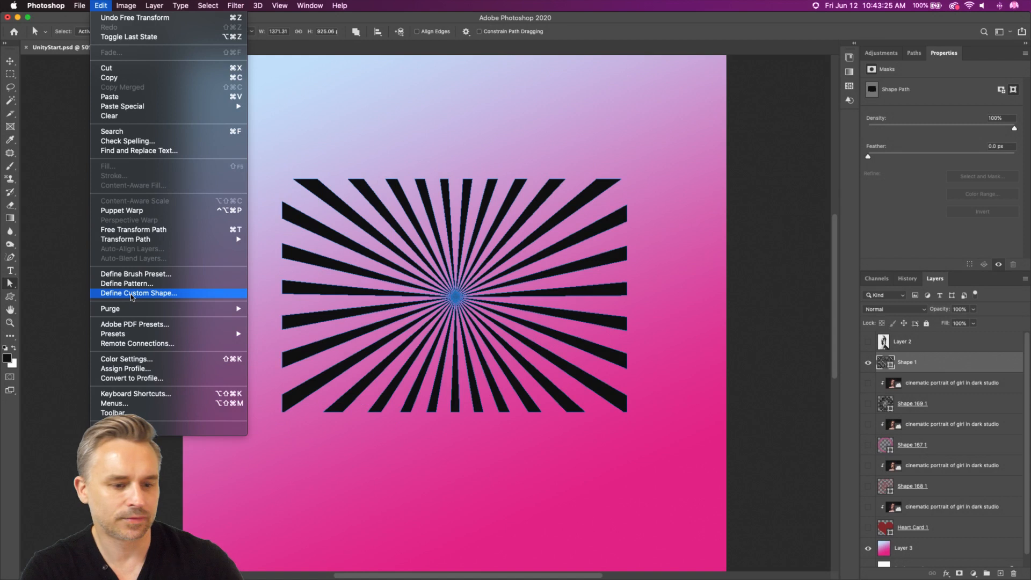
left_click(131, 294)
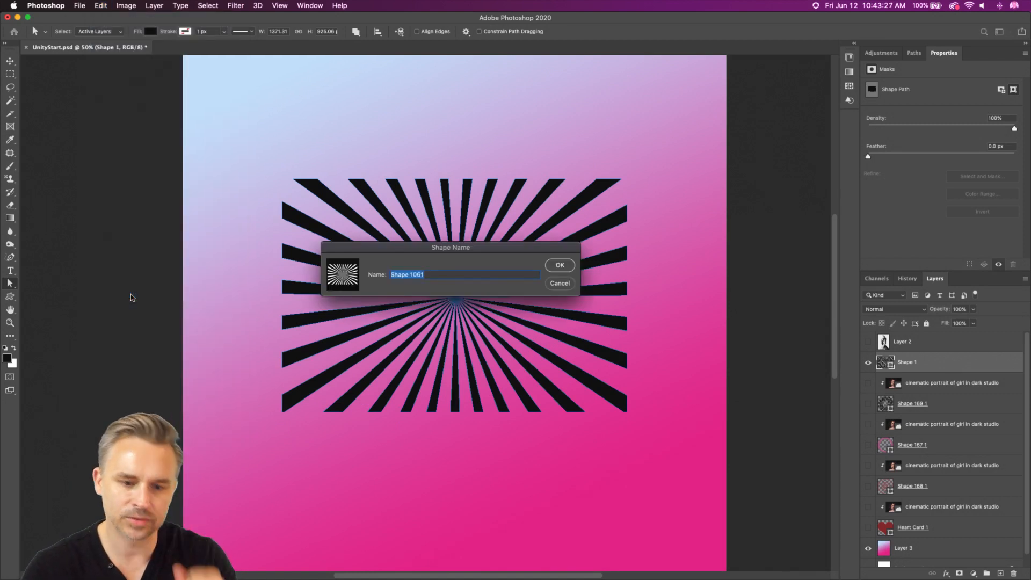
type("test")
key("Return")
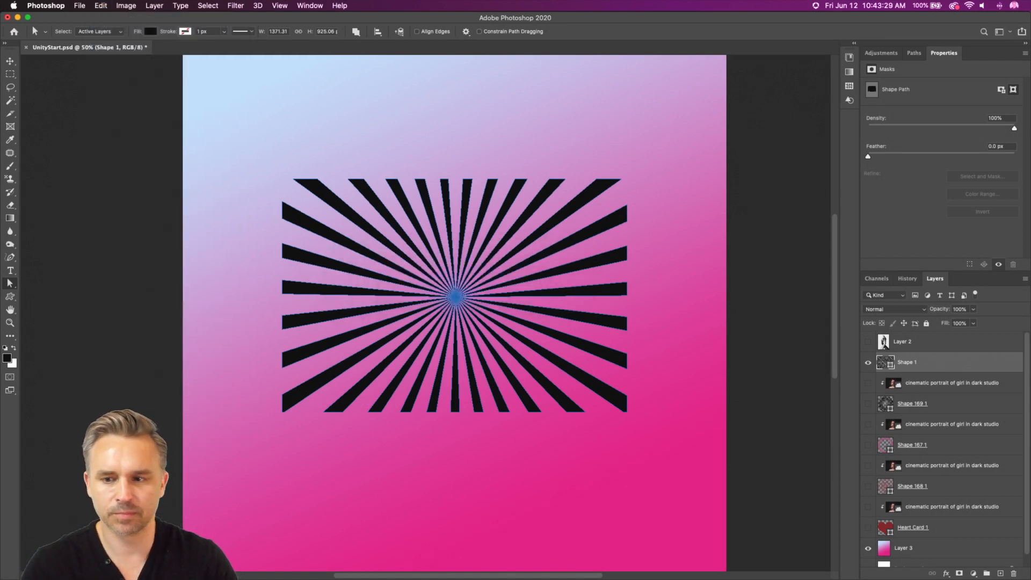
Display the shapes library and look through the loose shapes and the Legacy Shapes and More group for the new sunburst.
left_click(854, 43)
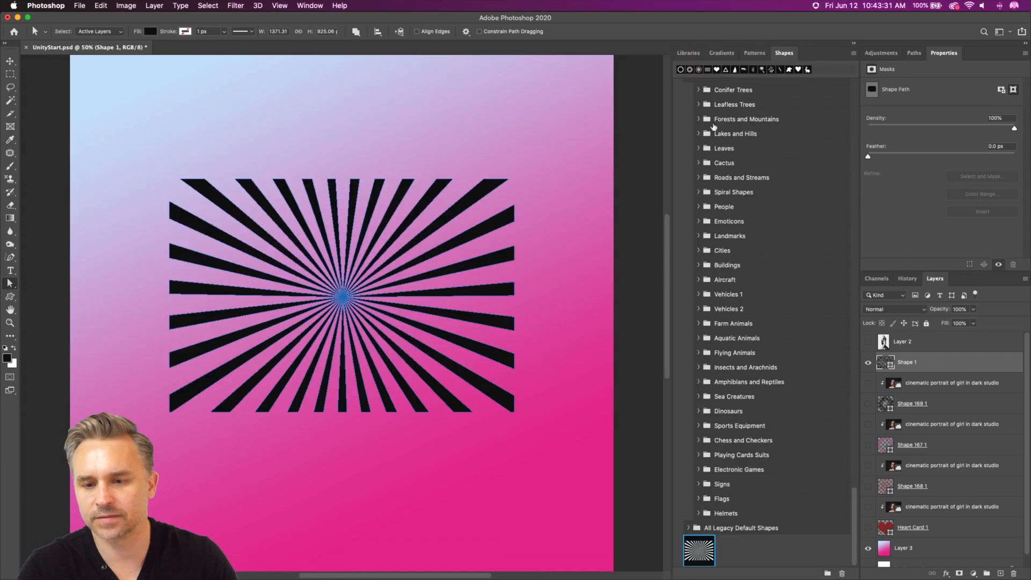
scroll(701, 95, "up", 10)
scroll(695, 312, "down", 10)
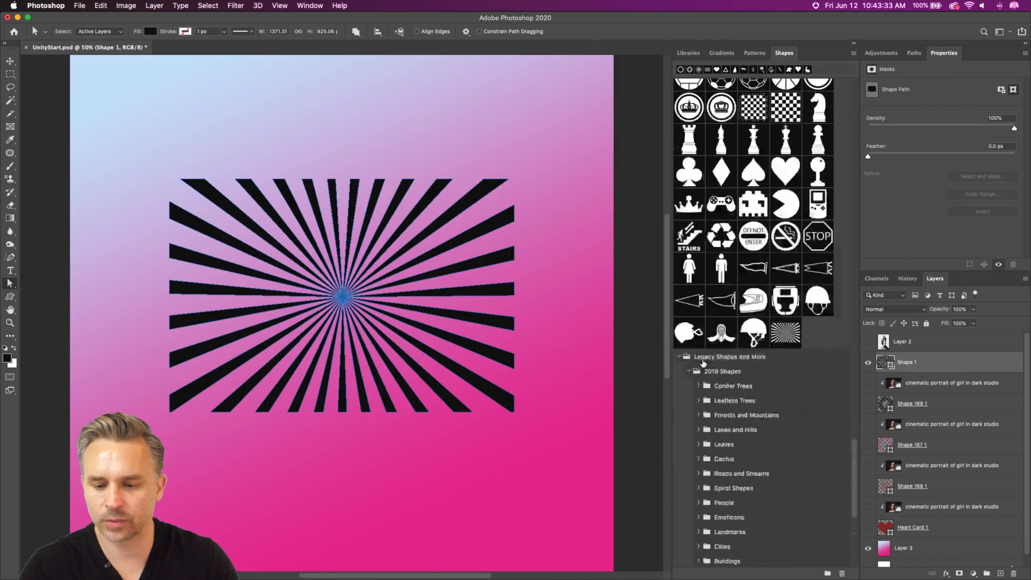
scroll(695, 311, "up", 3)
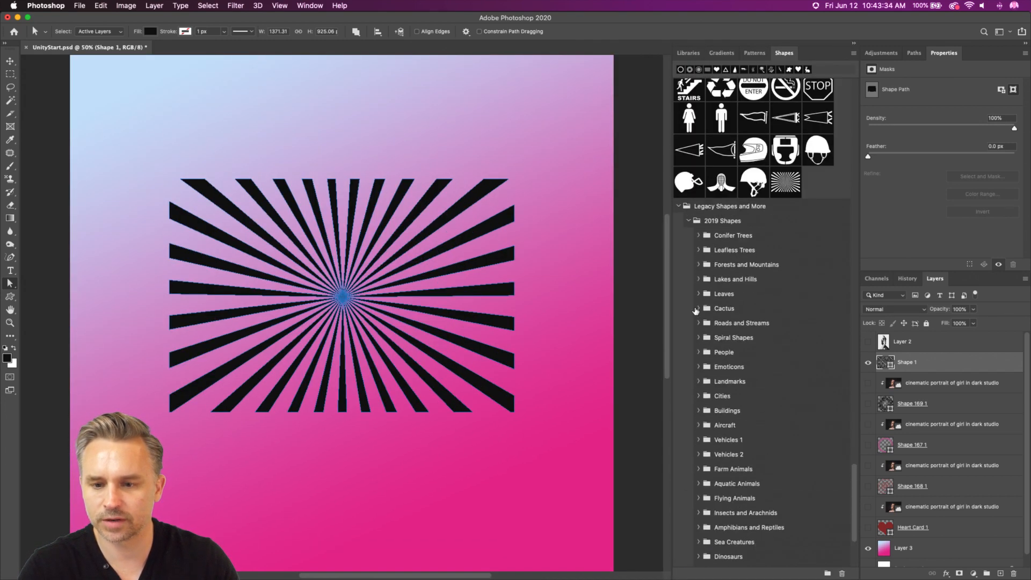
left_click(679, 211)
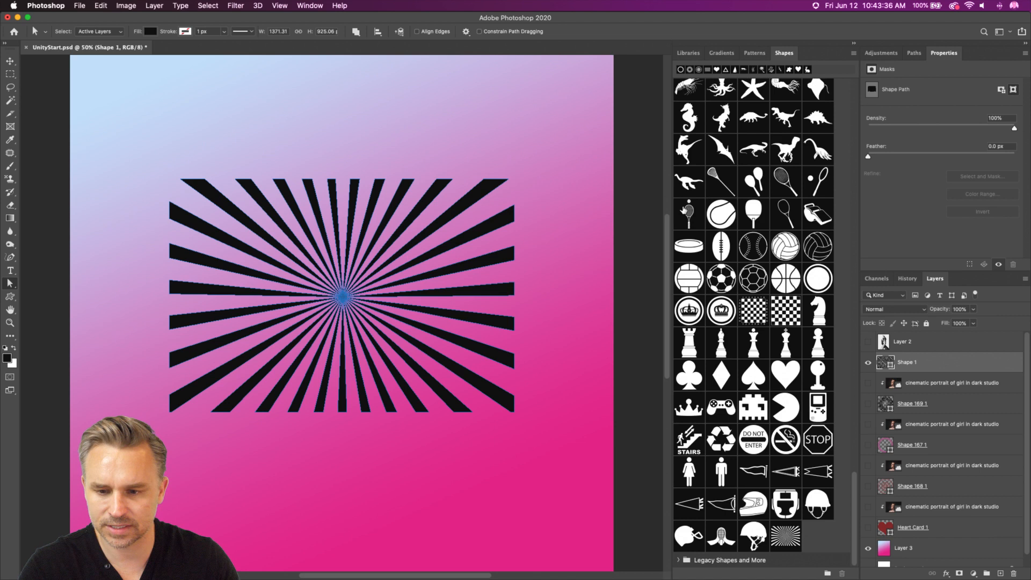
left_click(720, 560)
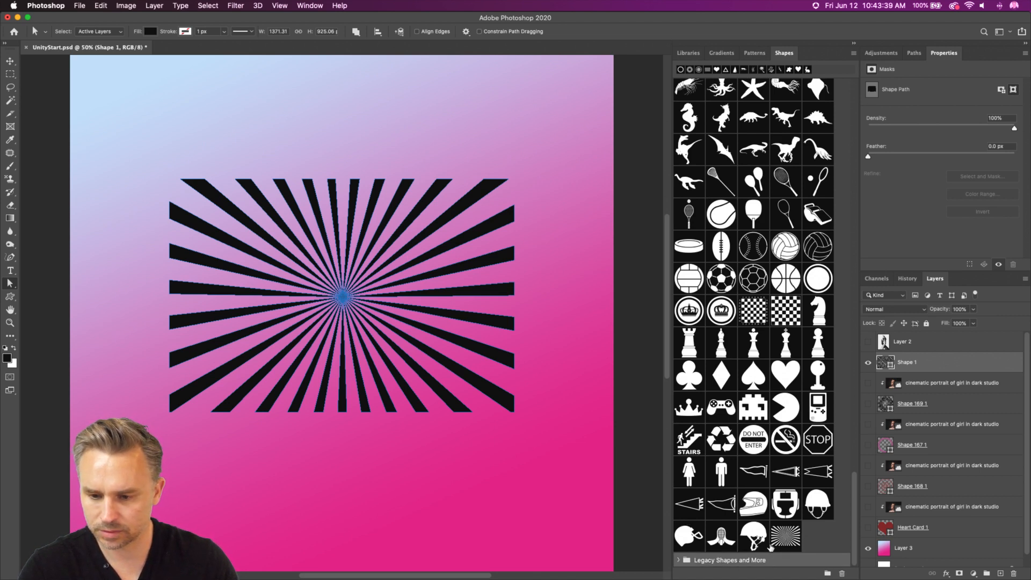
left_click(679, 560)
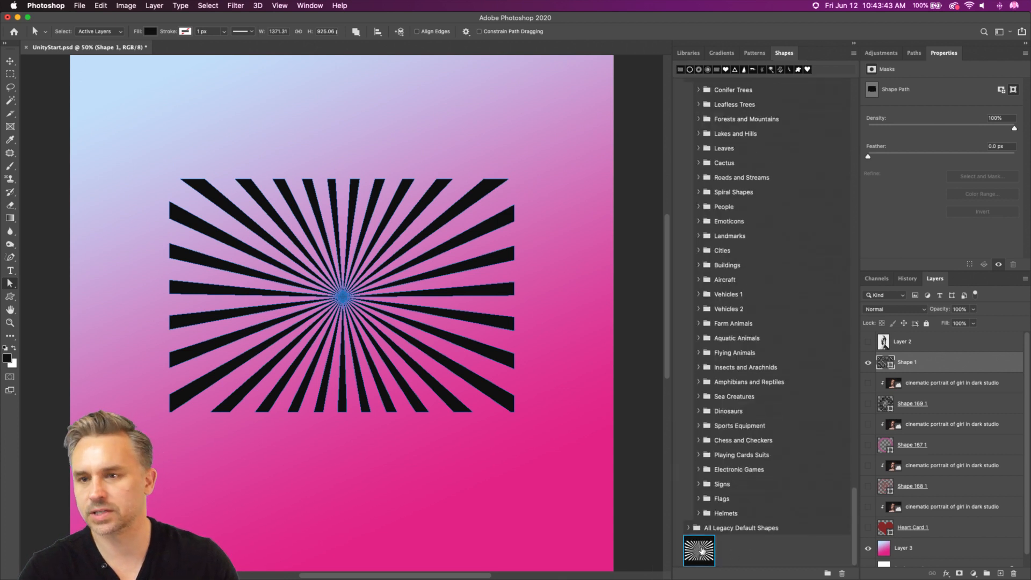
Delete the 2019 Shapes group from the shapes library.
scroll(729, 197, "up", 5)
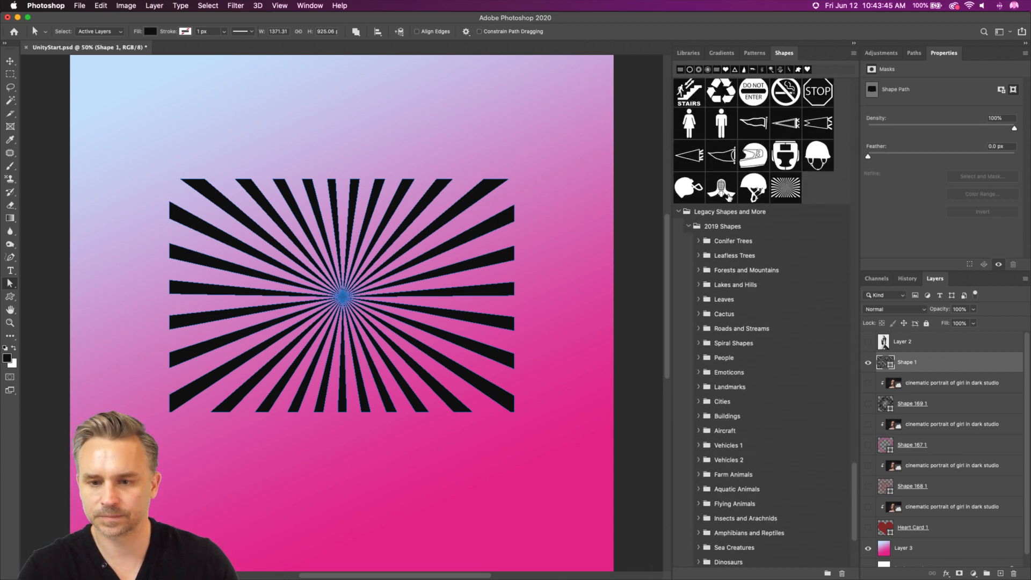
left_click(720, 228)
right_click(719, 227)
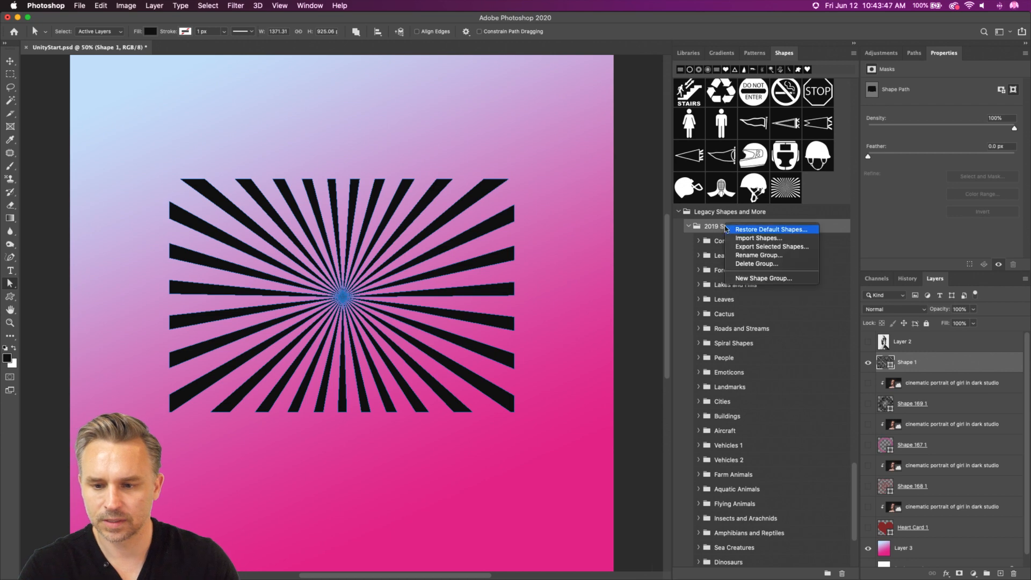
left_click(749, 263)
left_click(583, 198)
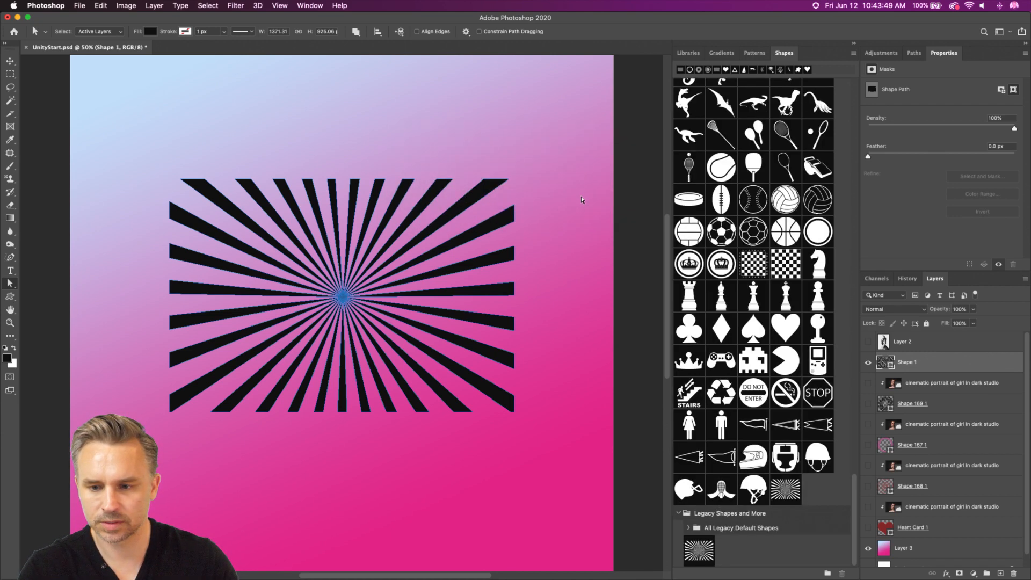
Move the sunburst out of Legacy Shapes and More, and delete that group with its remaining subgroup and the duplicate sunburst.
left_click_drag(697, 545, 698, 545)
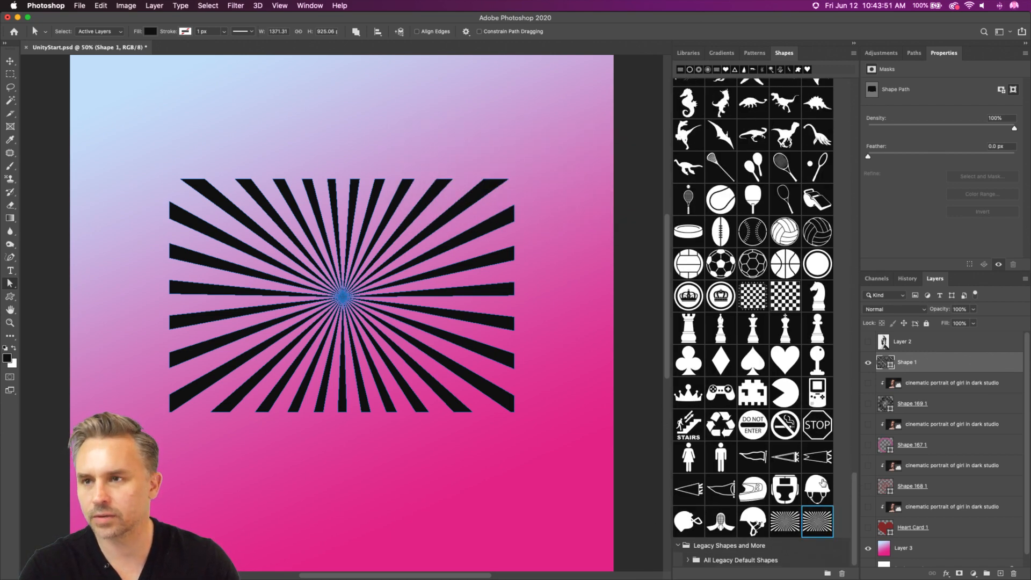
left_click(743, 548)
left_click(748, 561, "shift")
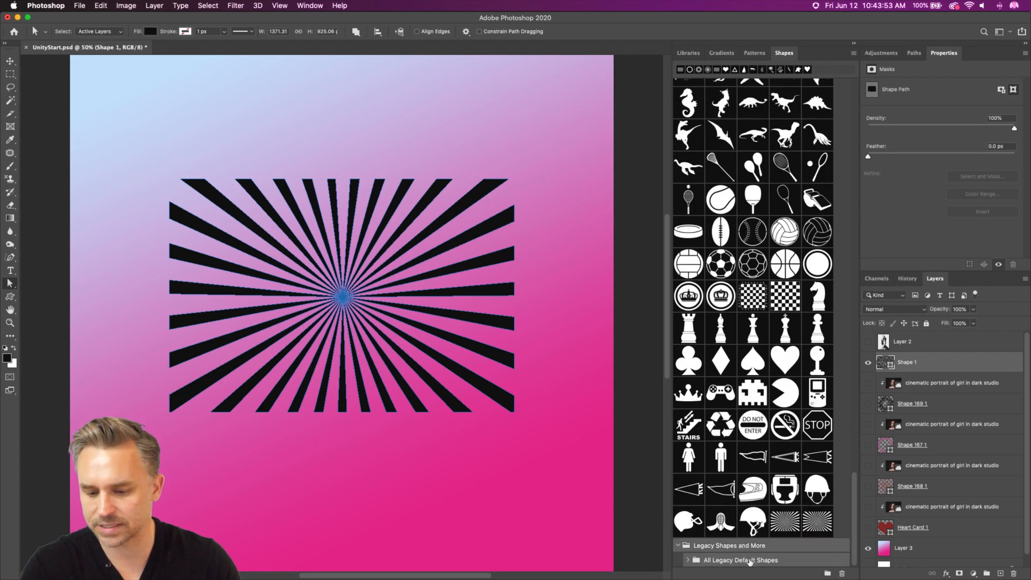
left_click(841, 575)
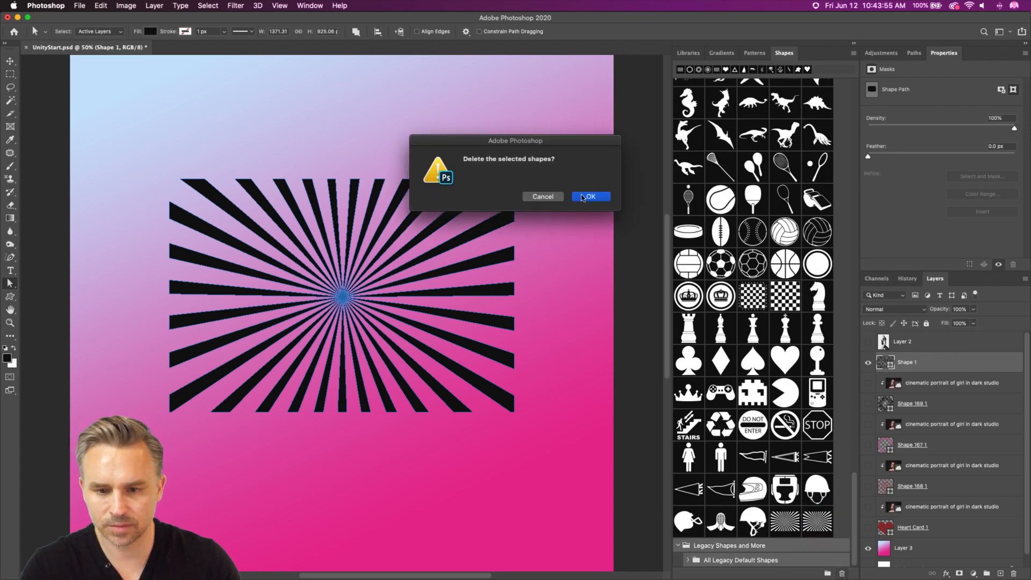
left_click(584, 198)
left_click_drag(813, 550, 841, 574)
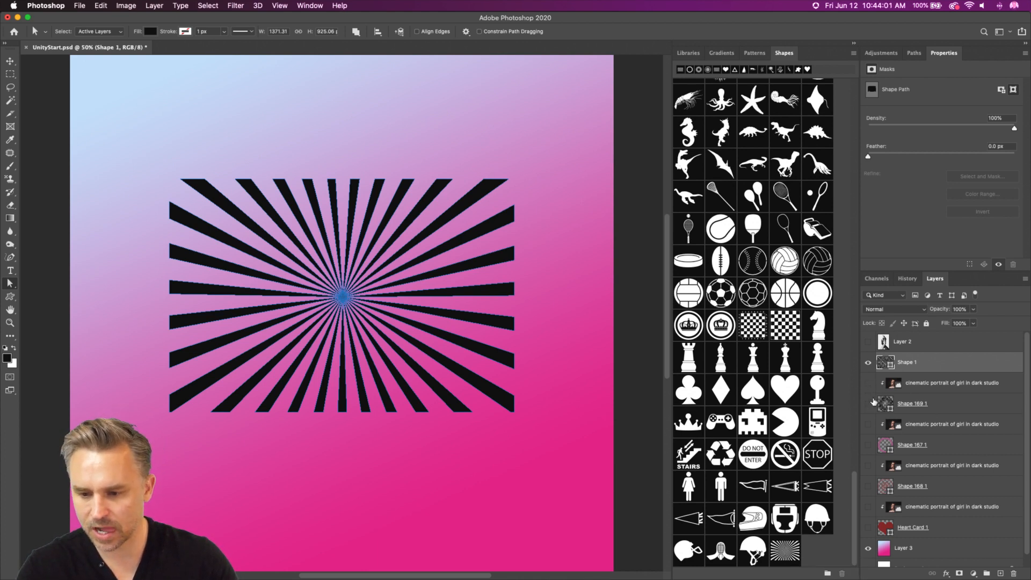
Show the swirl shape with its portrait, and clip a copy of that portrait to the sunburst shape.
left_click(868, 383)
left_click(867, 403)
left_click(915, 383)
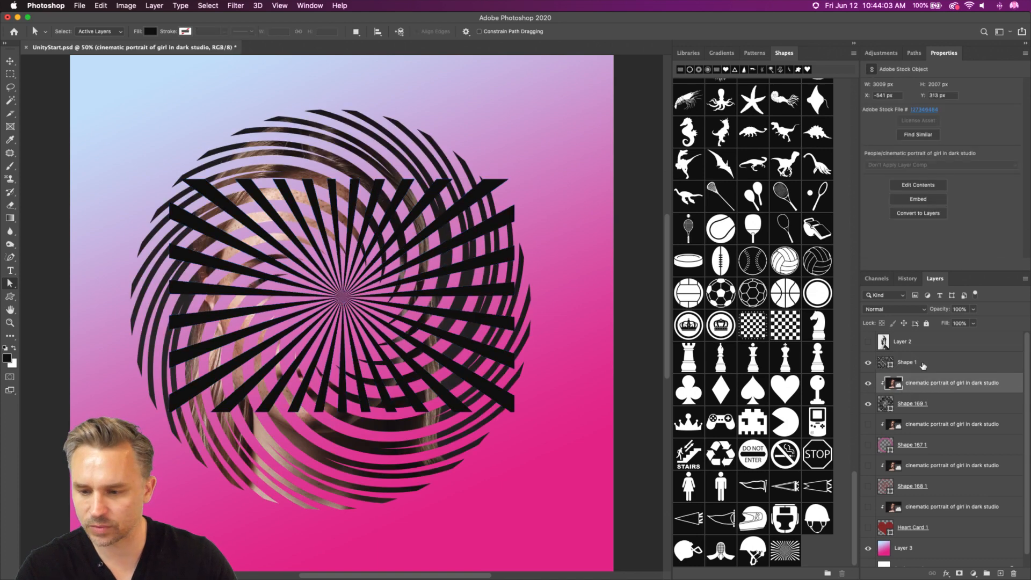
left_click(924, 366)
left_click(918, 385)
key("super+alt+g")
left_click_drag(919, 386, 919, 370)
left_click(920, 372, "alt")
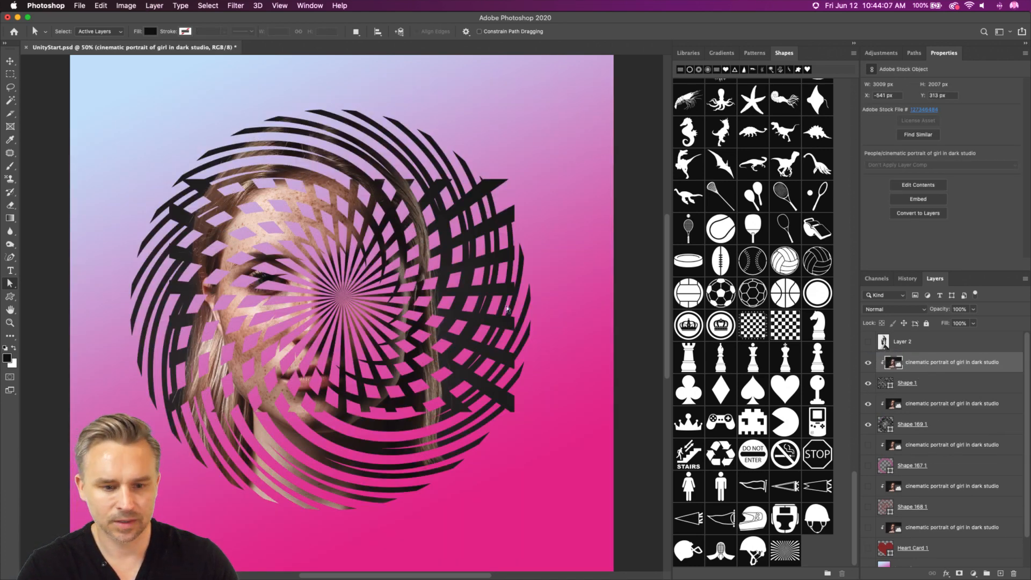
Show the remaining hidden shapes and portraits, and examine the sunburst fragments around the eyes with the Move tool active.
left_click_drag(870, 449, 869, 530)
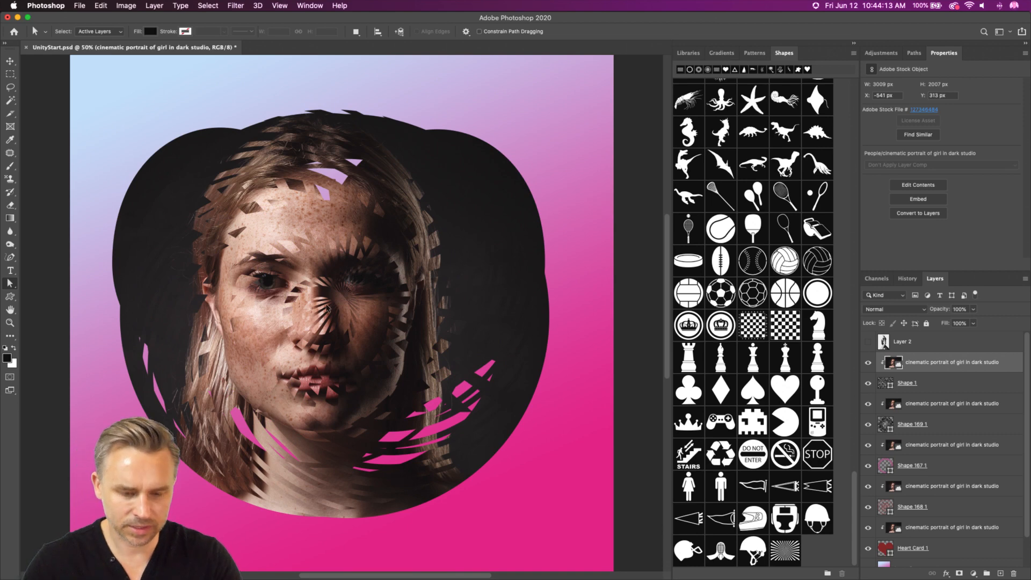
scroll(327, 307, "up", 4)
left_click(10, 270)
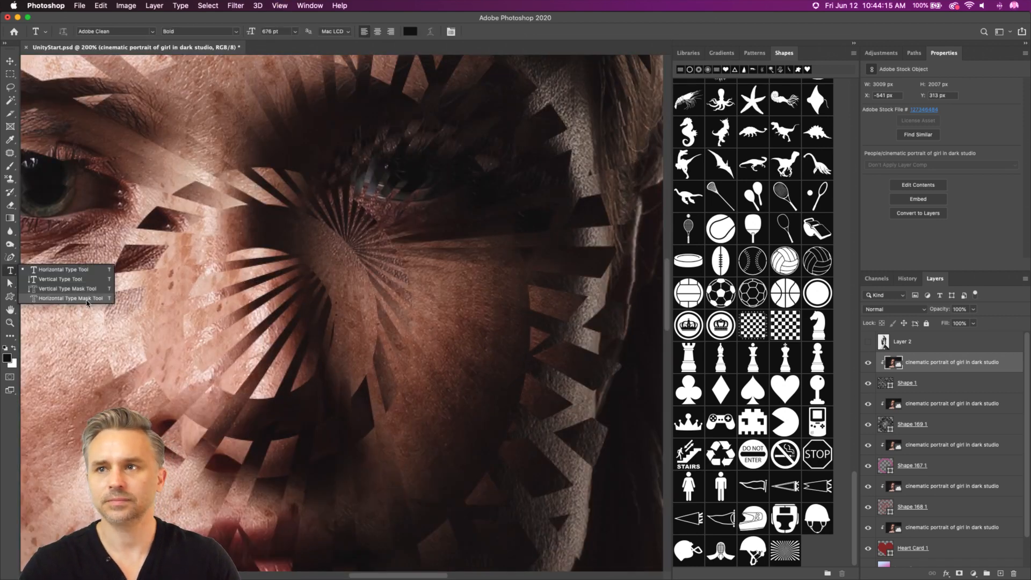
left_click(10, 63)
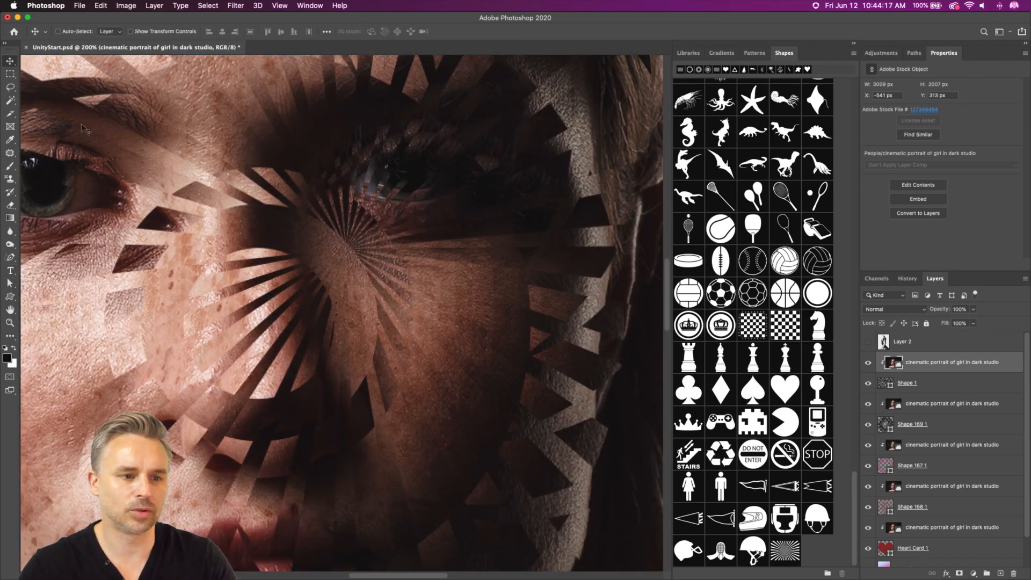
scroll(331, 235, "left", 5)
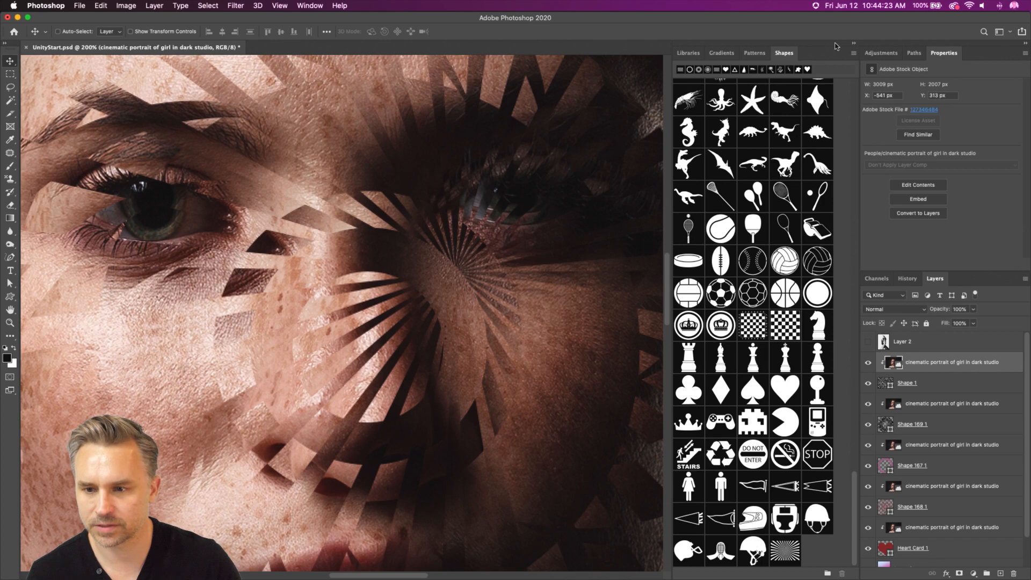
Collapse the shapes library and fit the whole portrait composition in the view.
left_click(854, 45)
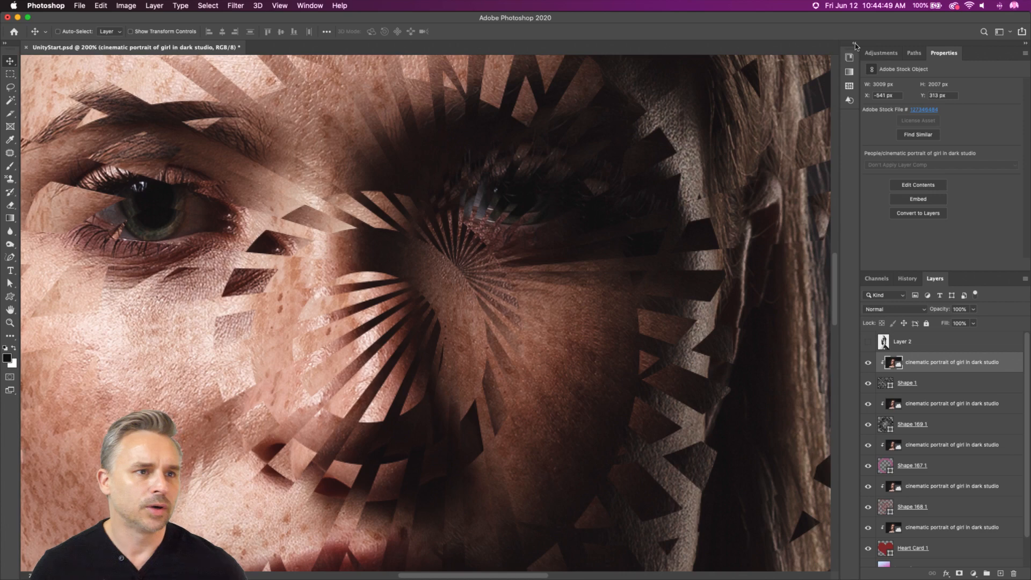
key("super")
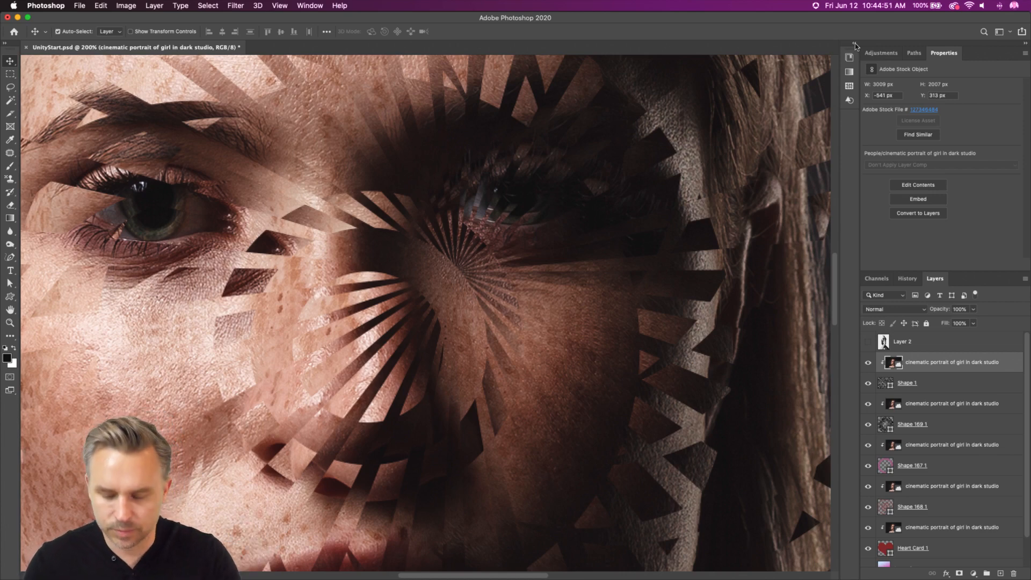
key("super+0")
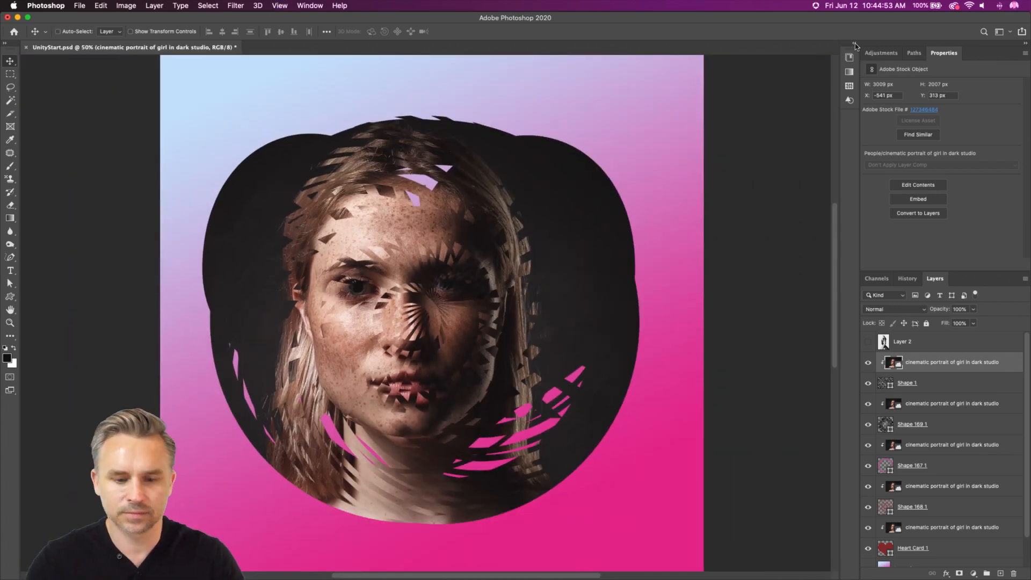
Duplicate the top clipped portrait layer, send the copy to the back of the stack, and delete the pink-blue gradient layer.
key("super+minus")
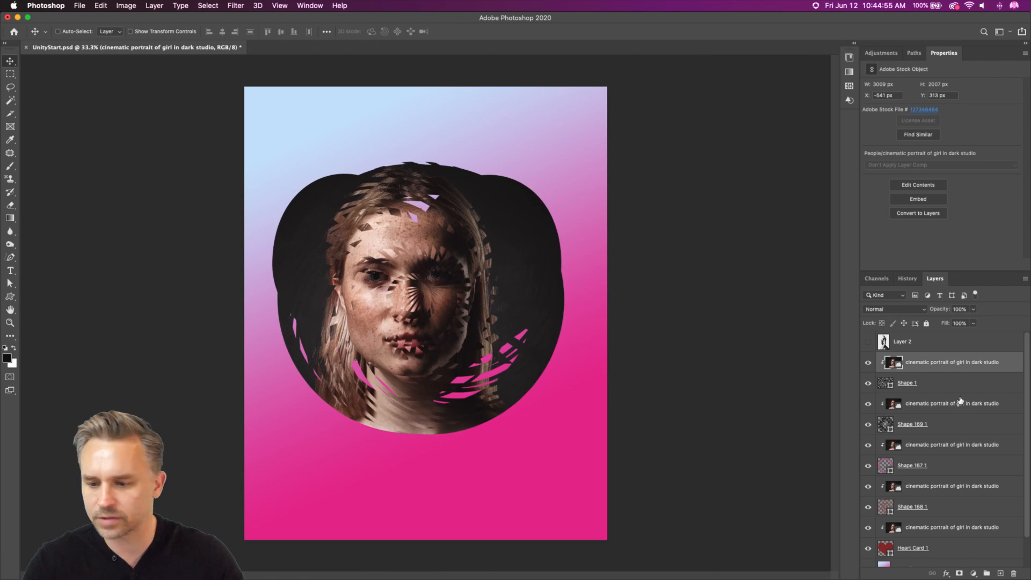
key("super+j")
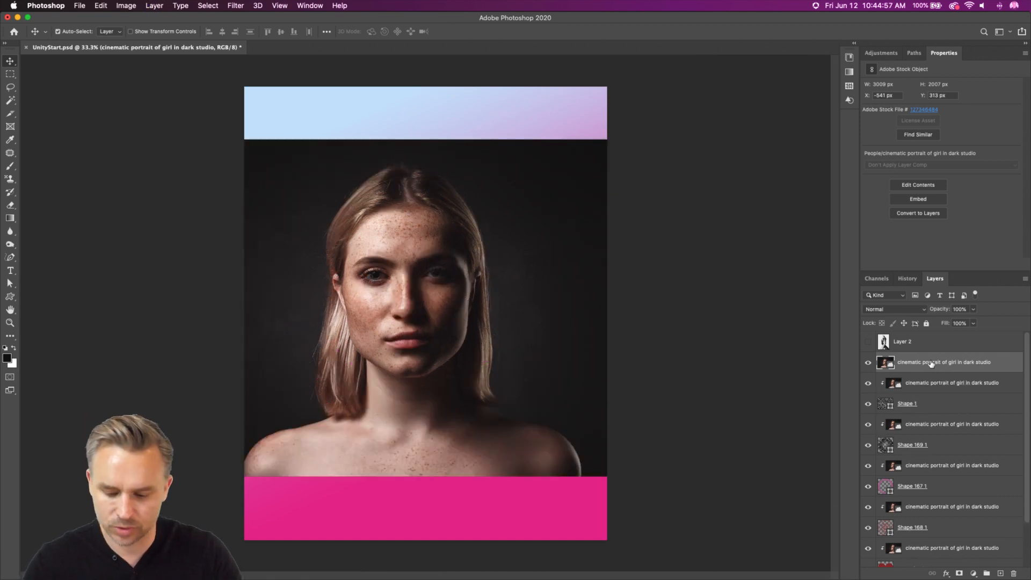
key("super+shift+bracketleft")
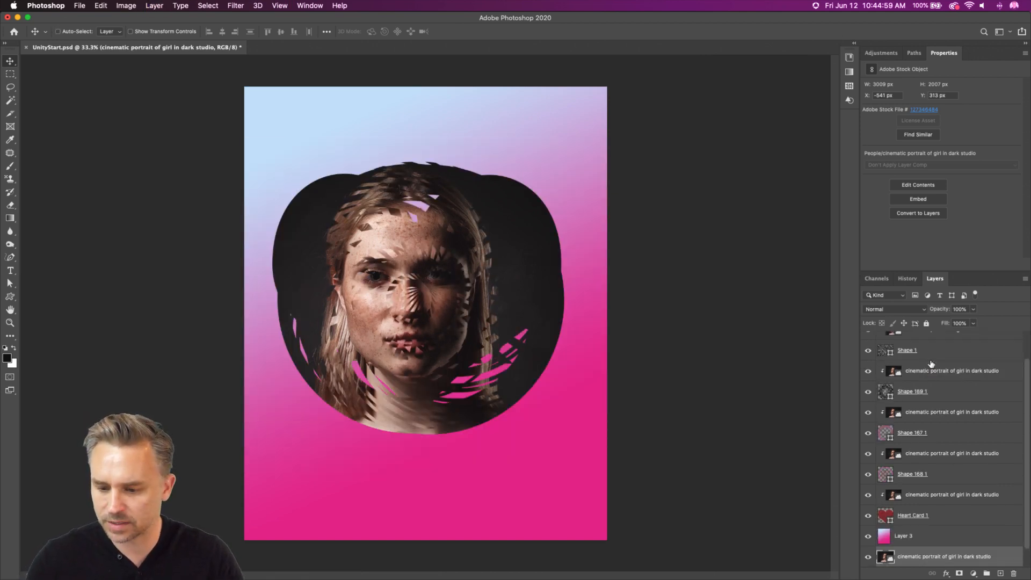
left_click_drag(927, 541, 1014, 573)
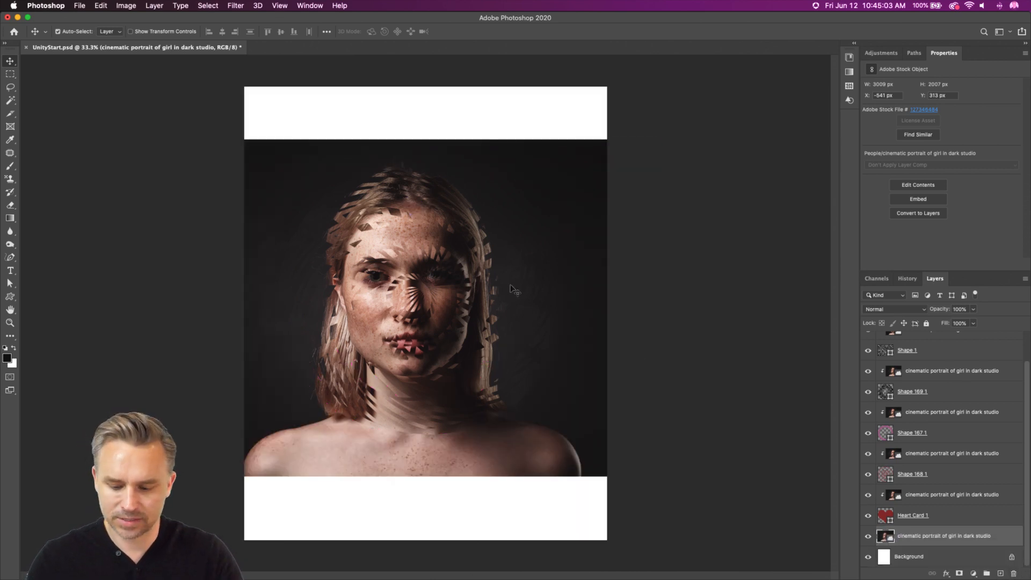
Collapse the Properties panel to enlarge the layer list, and show the hidden hands photo on Layer 2.
key("super+equal")
key("super+equal")
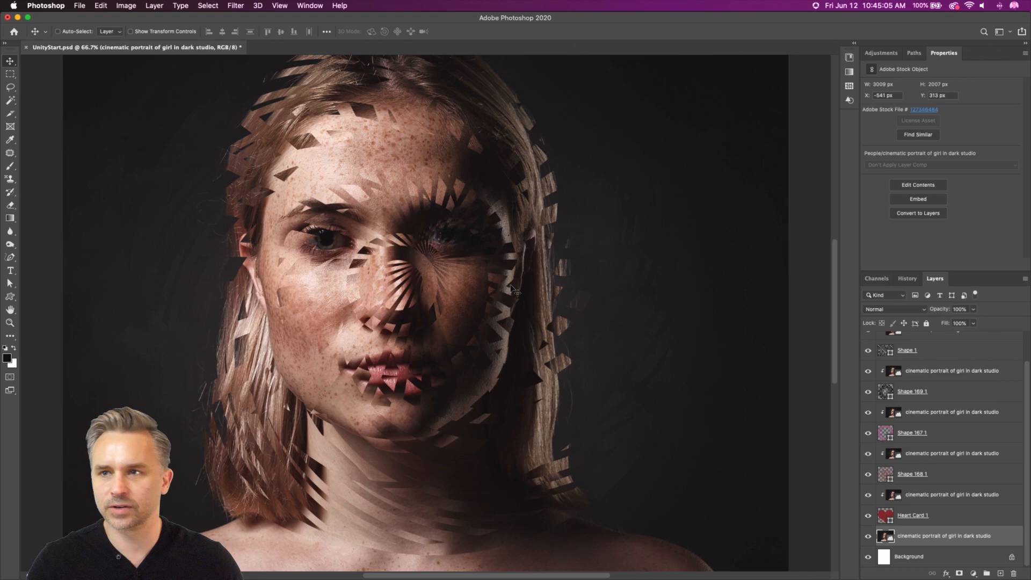
key("super+equal")
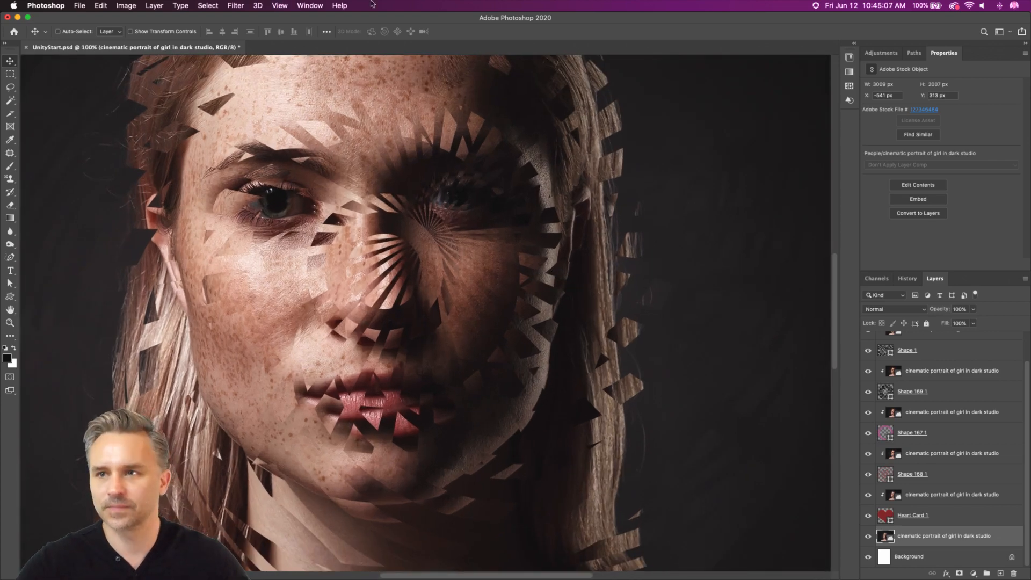
double_click(979, 52)
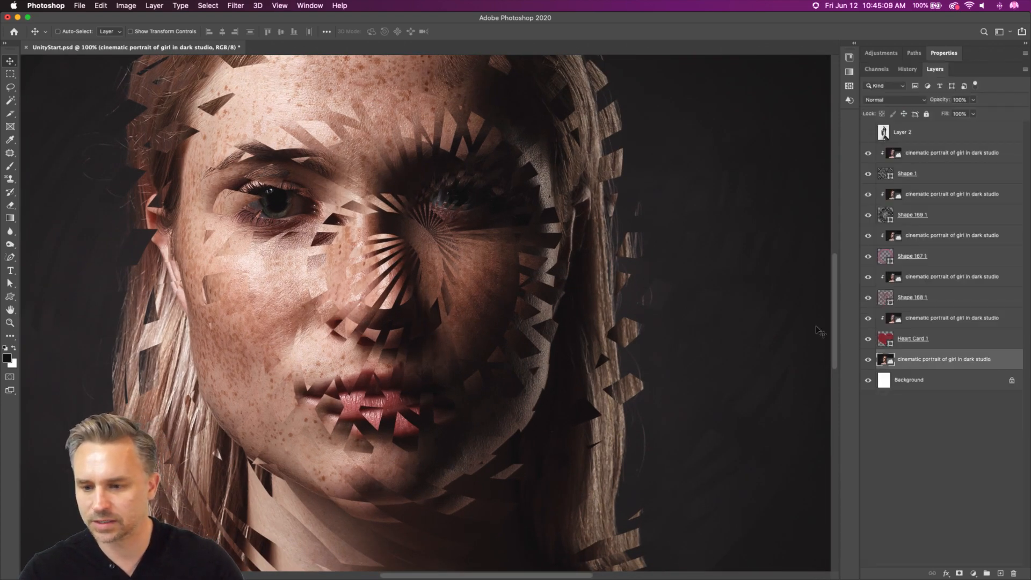
left_click(867, 132)
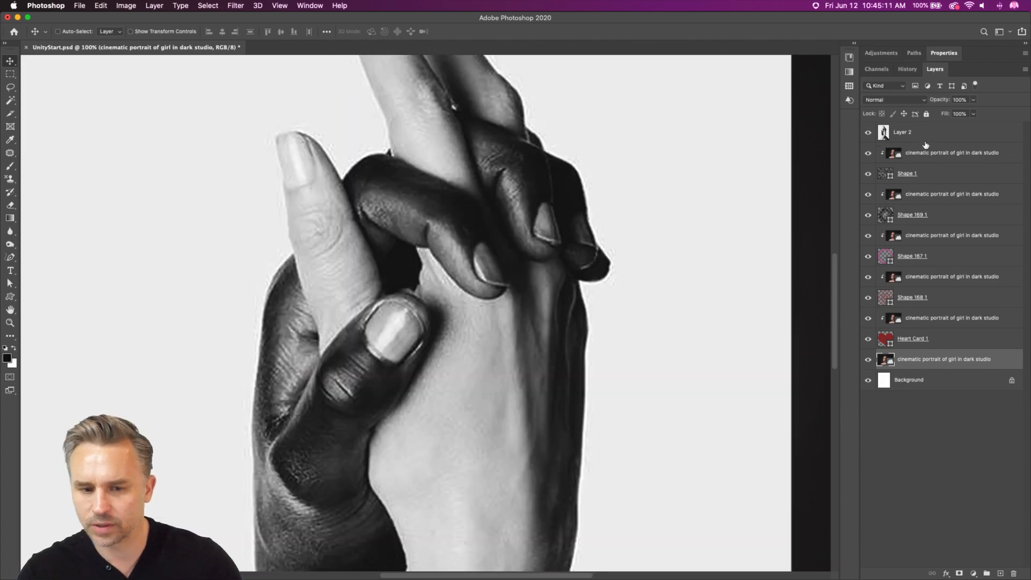
Group all portrait and shape layers between Layer 2 and the Background, and hide the group.
left_click(919, 134)
left_click(928, 154)
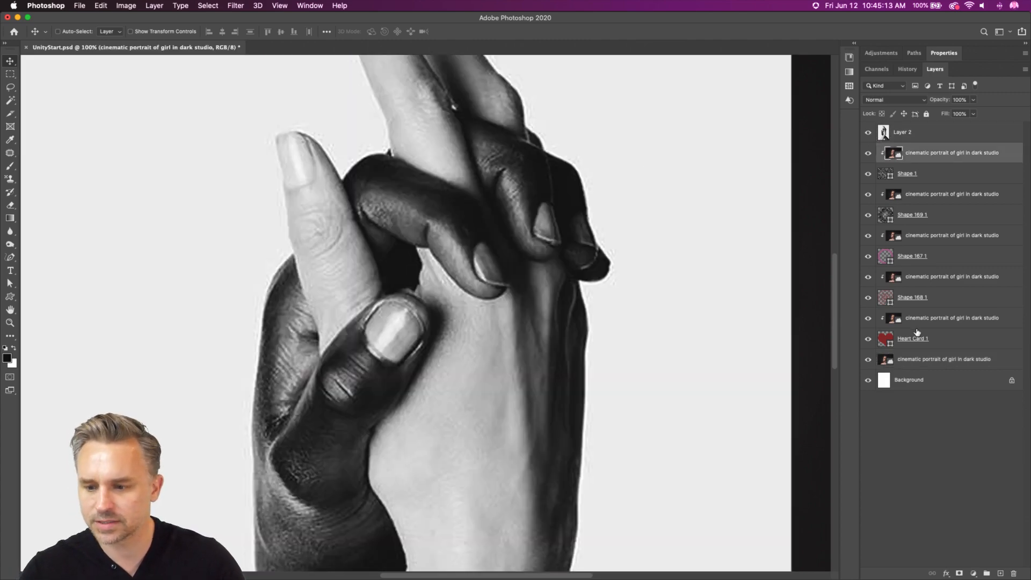
left_click(930, 359, "shift")
key("super+g")
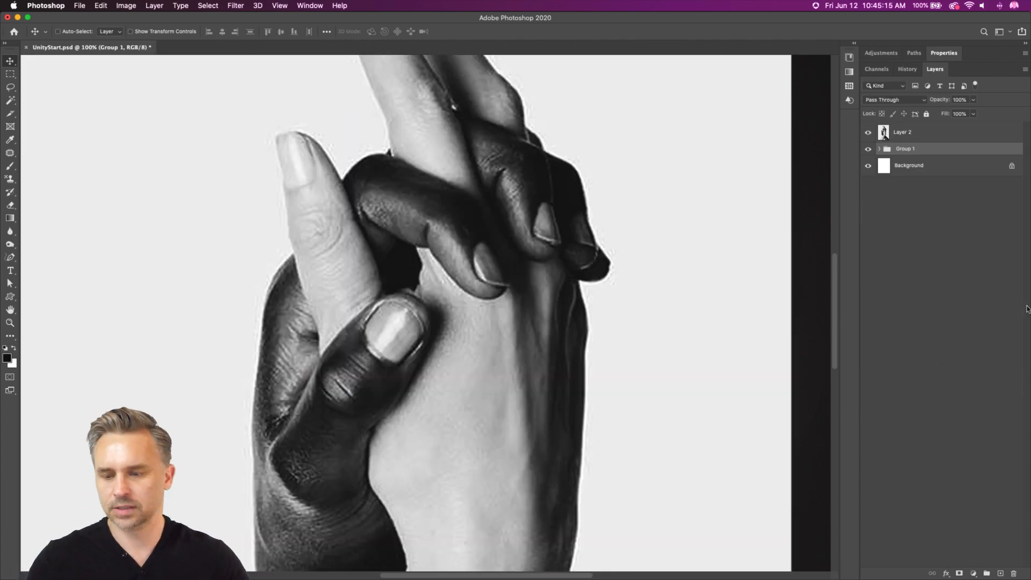
left_click(867, 149)
Add a new empty layer above the hands photo and activate the Pen tool.
left_click(891, 138)
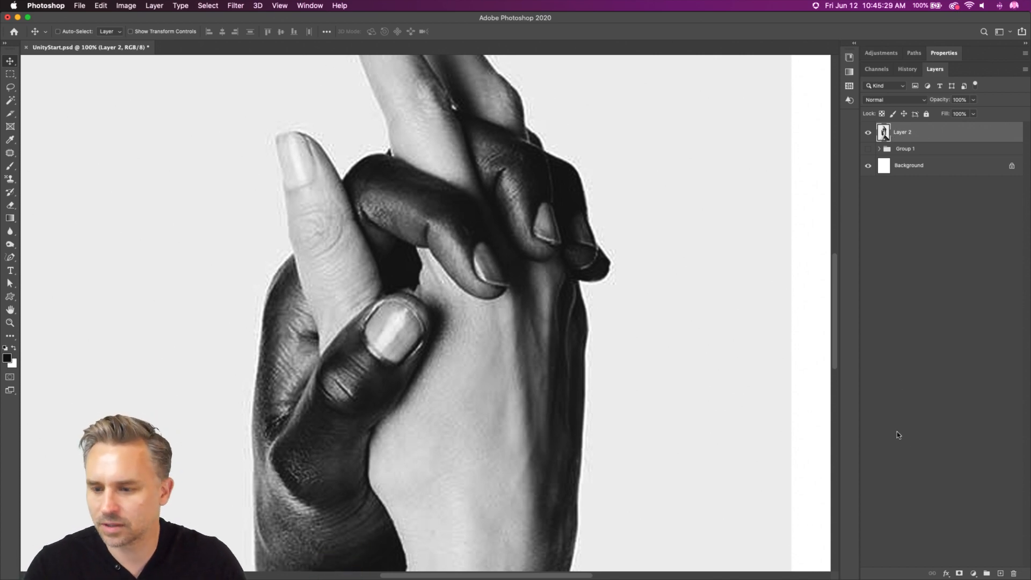
left_click(999, 573)
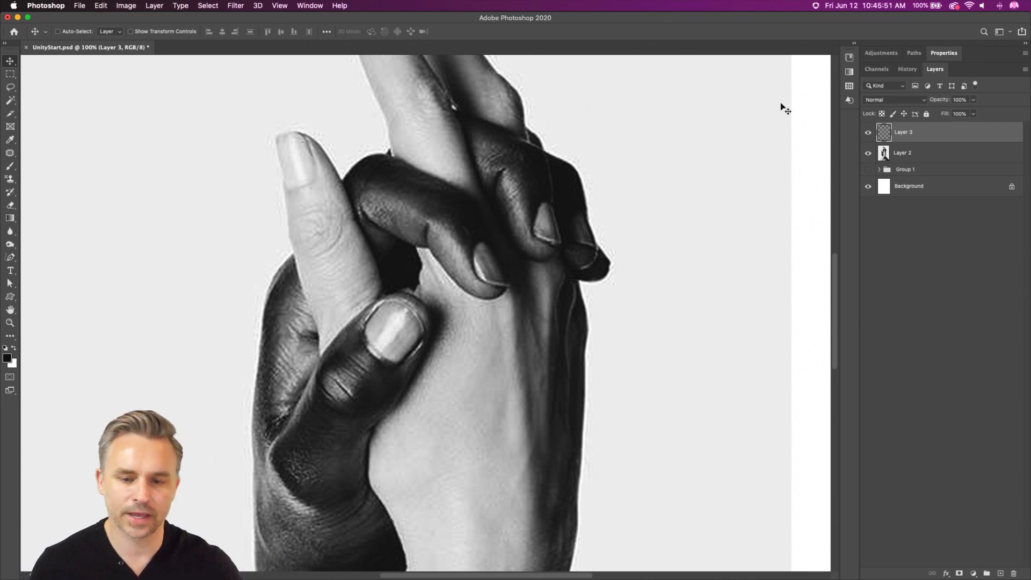
key("super+minus")
key("super+minus")
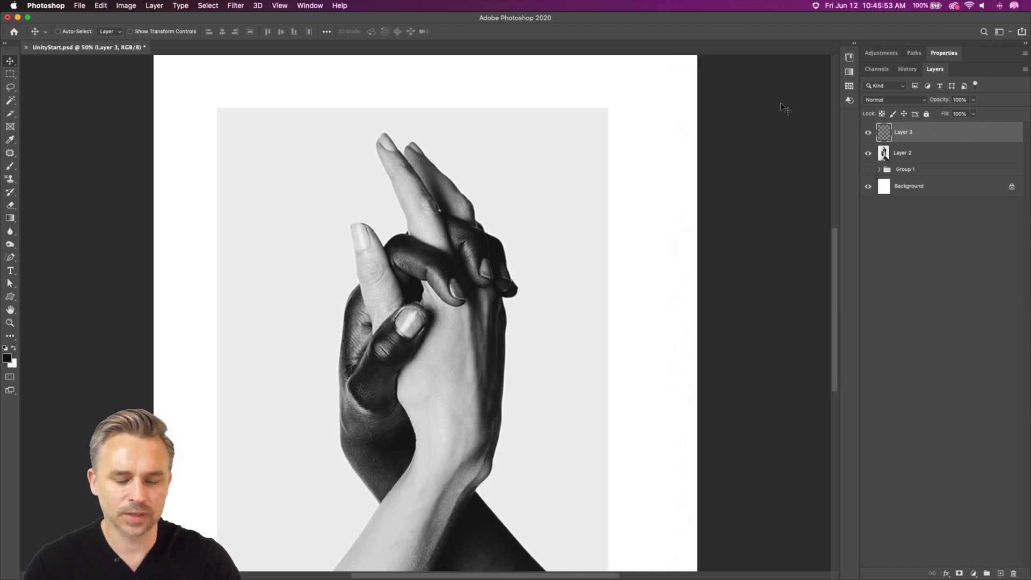
left_click_drag(432, 305, 458, 225)
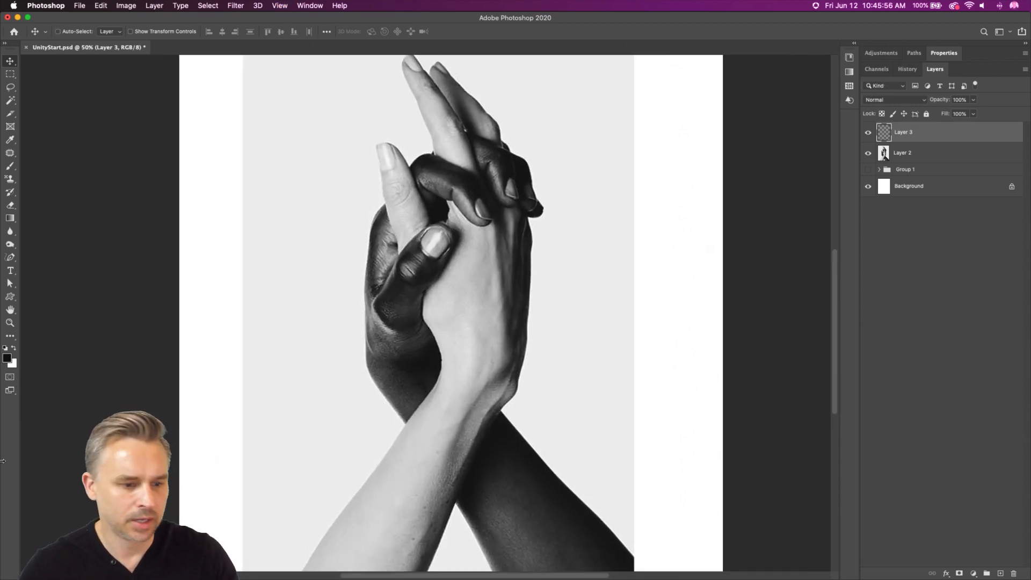
left_click(9, 258)
left_click(22, 258)
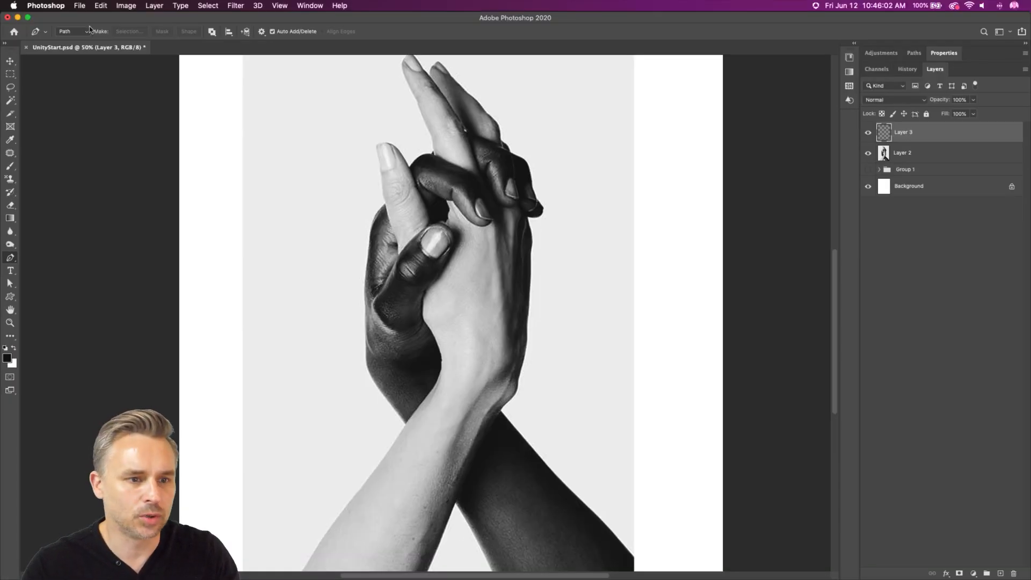
Switch the Pen tool to Shape mode to show its fill and stroke options, and return it to Path mode.
left_click(70, 31)
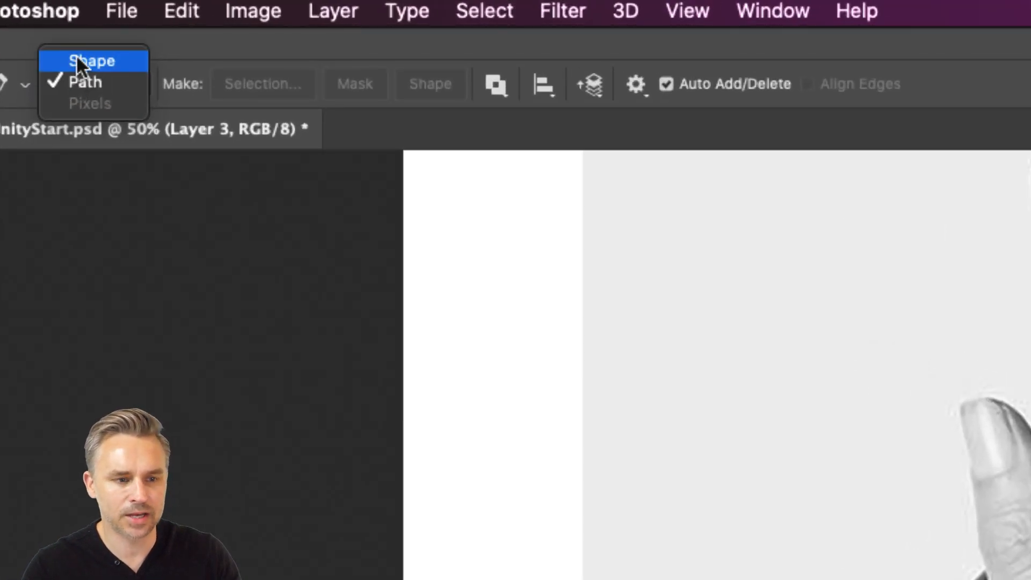
left_click(77, 56)
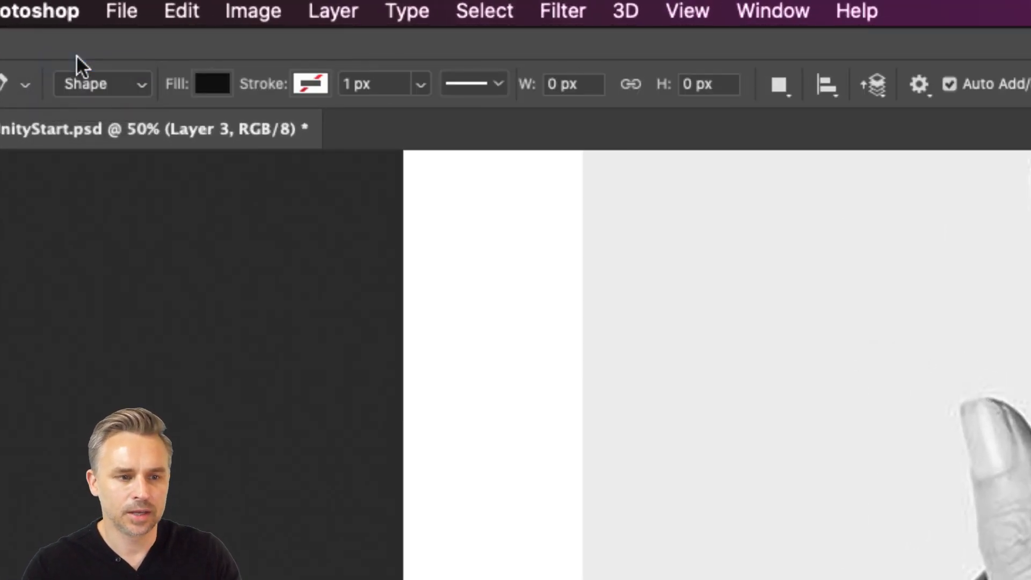
left_click(79, 84)
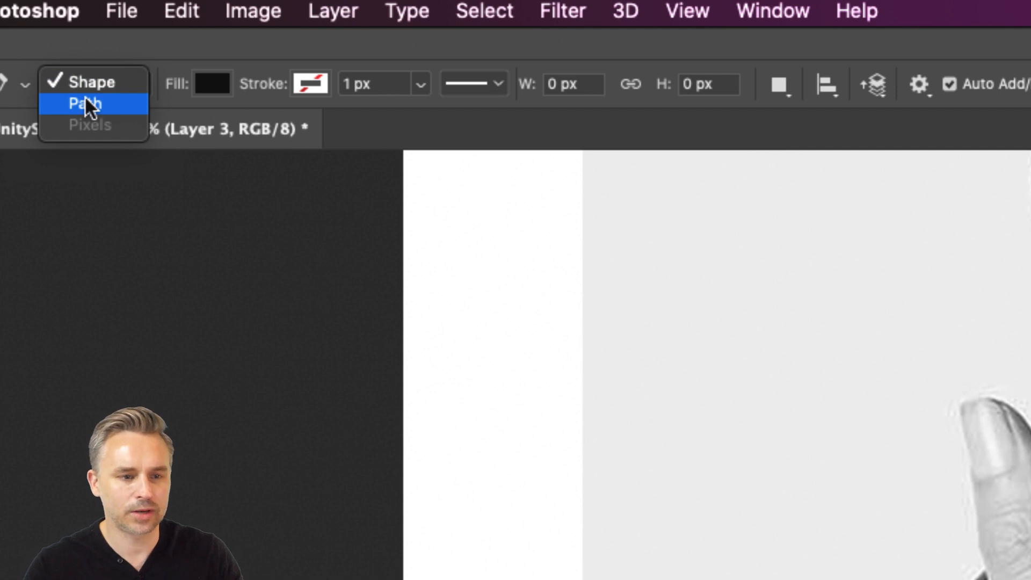
left_click(86, 104)
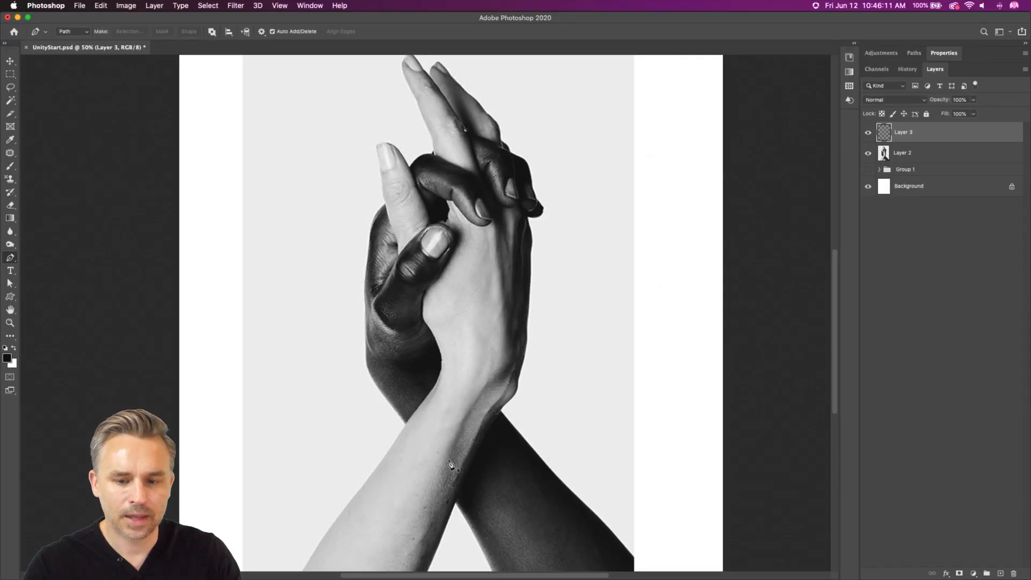
Trace the left edge of the light forearm with the Pen tool, from the photo's lower edge up to the wrist.
key("super+equal")
key("super+equal")
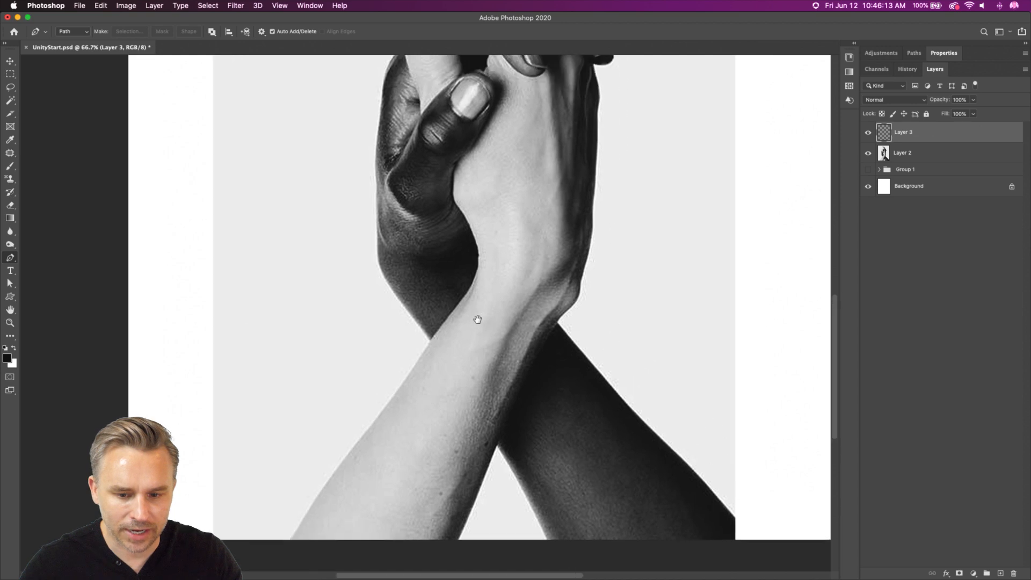
scroll(486, 316, "down", 3)
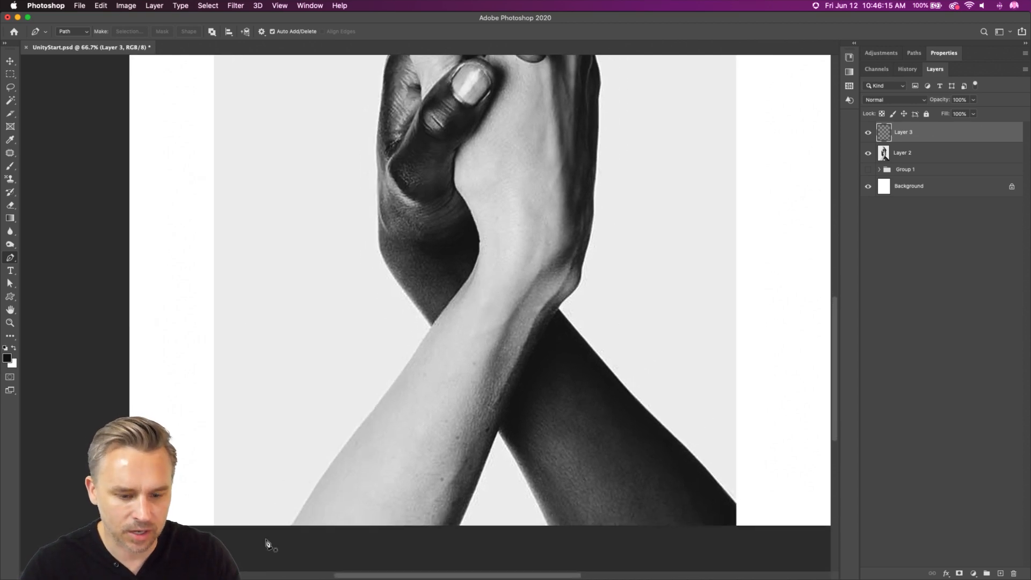
left_click(291, 524)
left_click_drag(388, 390, 398, 366)
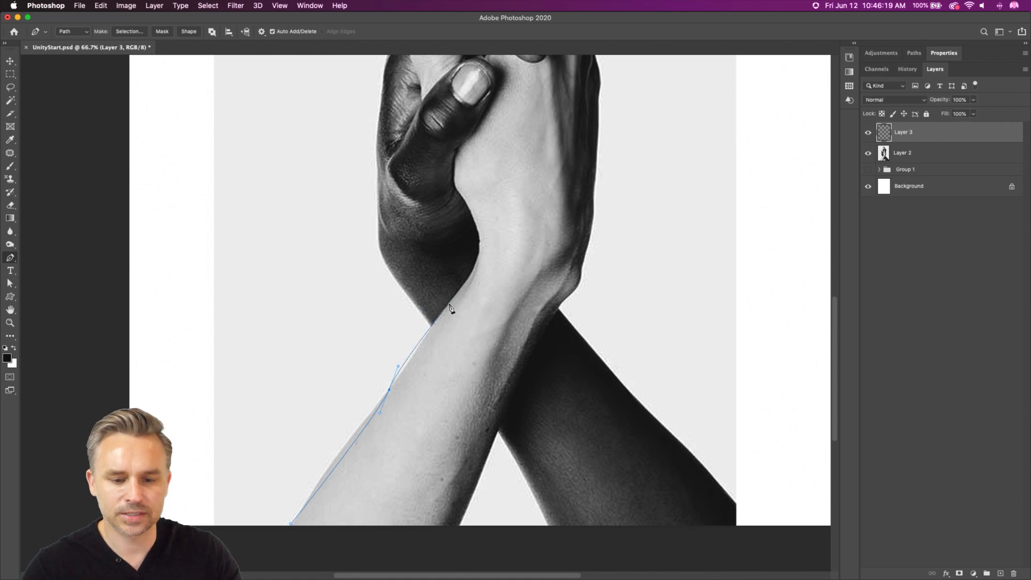
left_click_drag(449, 304, 459, 290)
left_click_drag(481, 251, 483, 233)
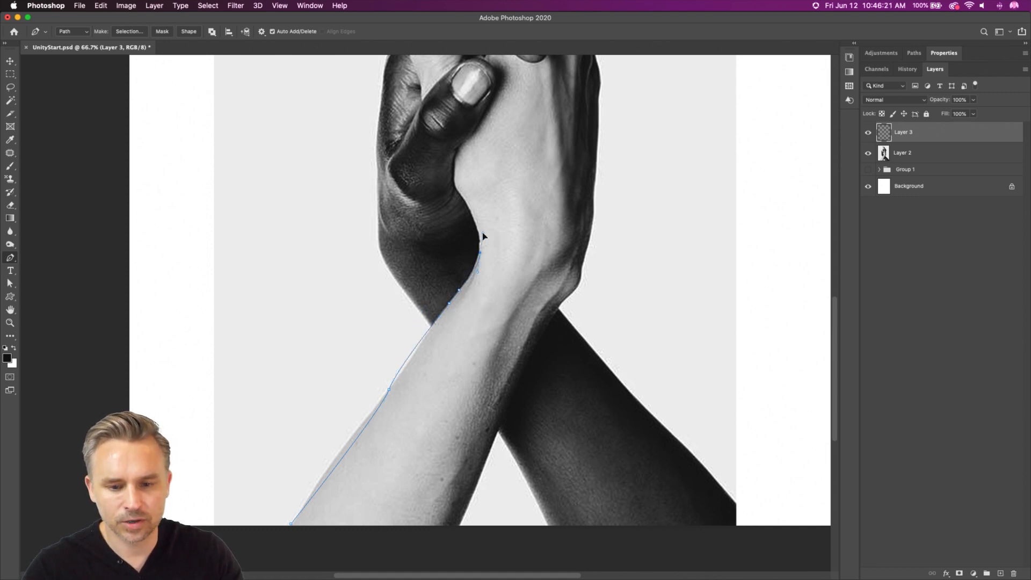
Continue the path across the wrist and down the forearm's other edge, and close it below the canvas.
left_click(544, 315)
left_click(495, 460)
left_click(459, 537)
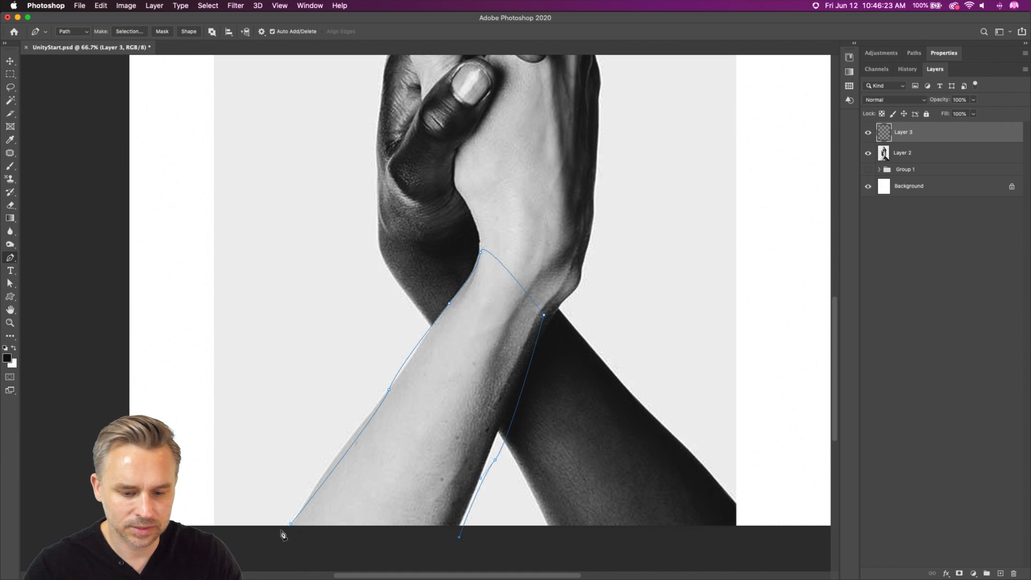
left_click(274, 535)
left_click(290, 527)
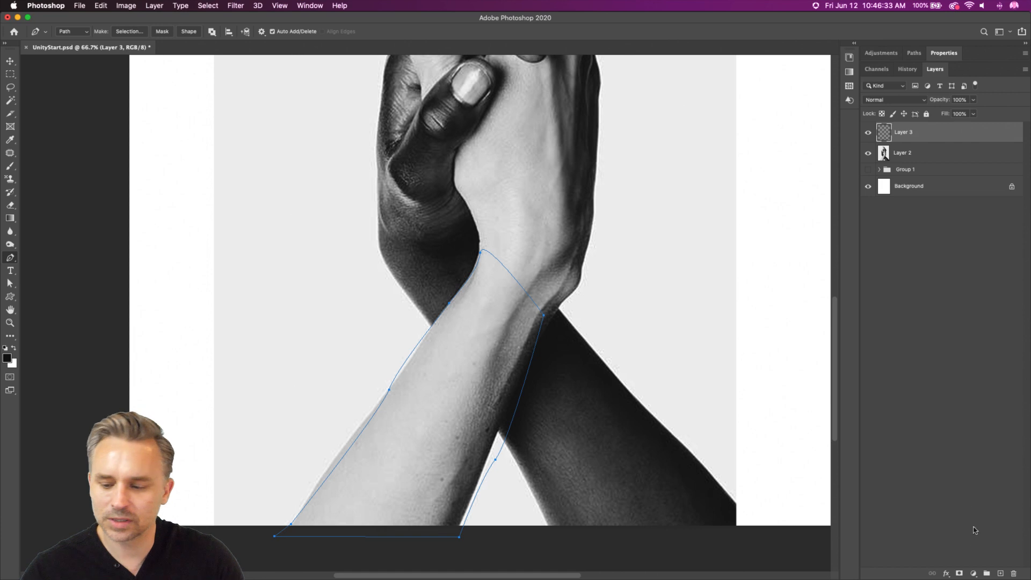
left_click(973, 573)
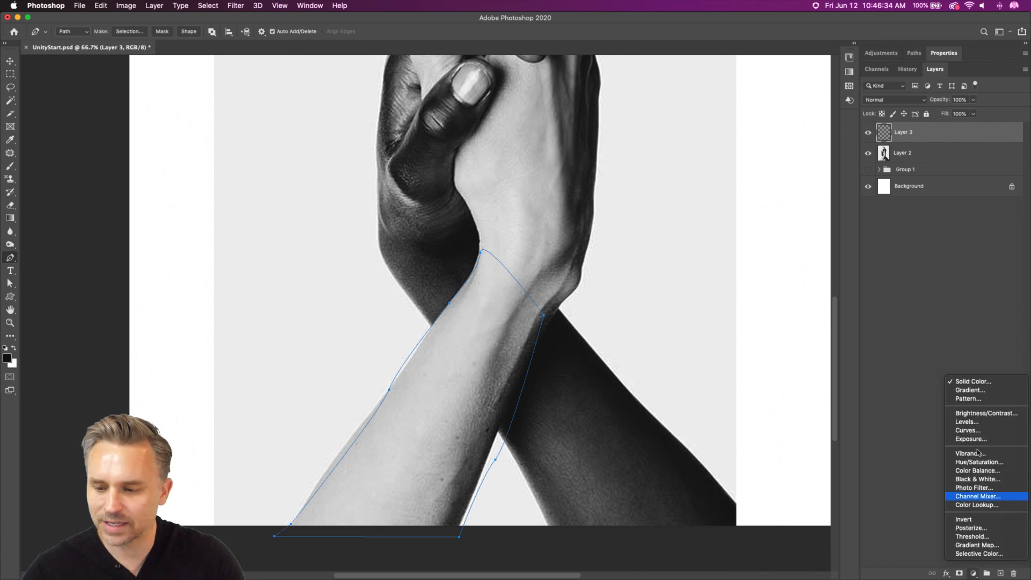
left_click(1002, 386)
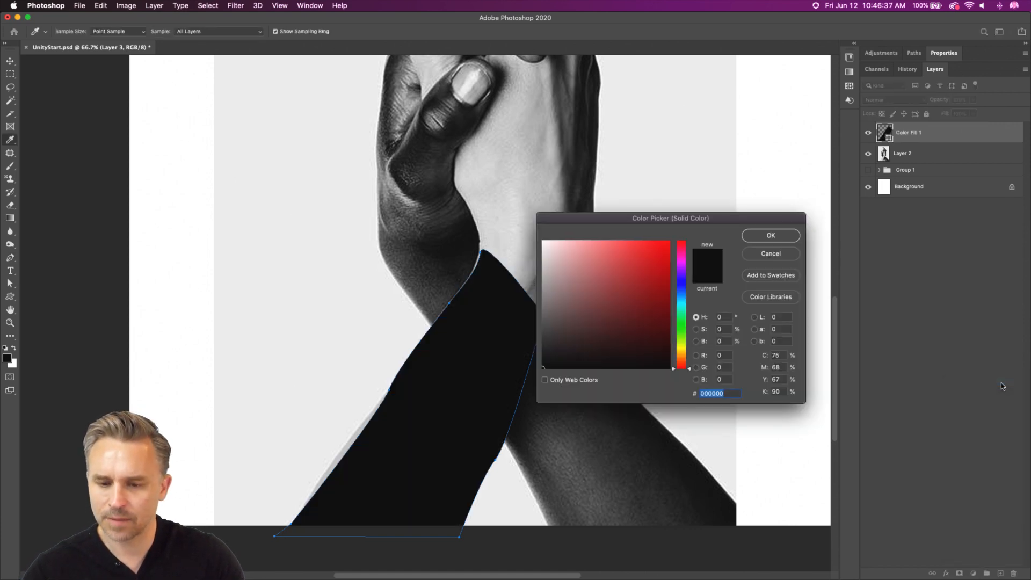
left_click(758, 253)
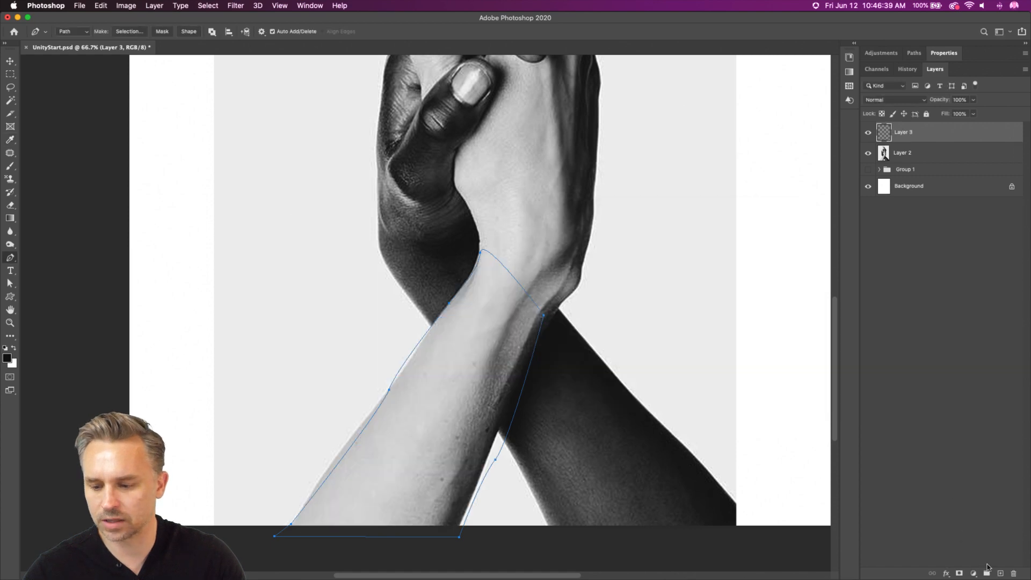
Create a Solid Color fill layer in 000000 from the forearm path, and delete that fill layer.
left_click(973, 574)
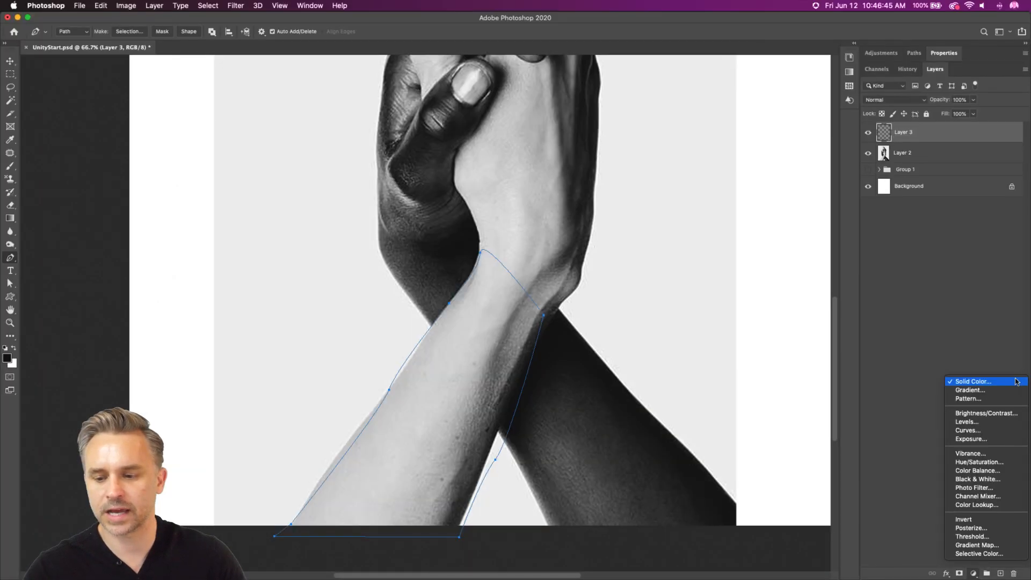
left_click(1016, 381)
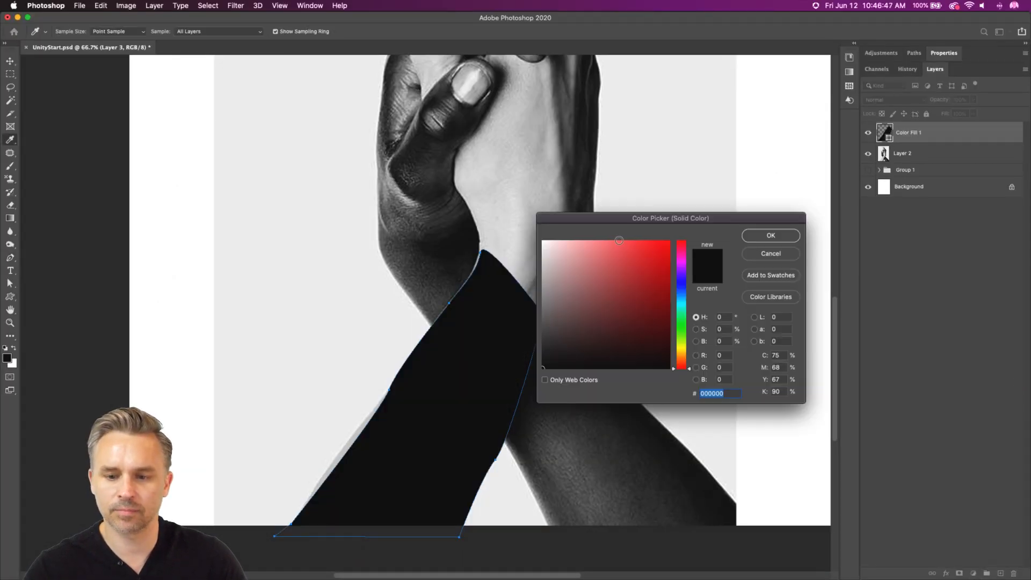
left_click(759, 239)
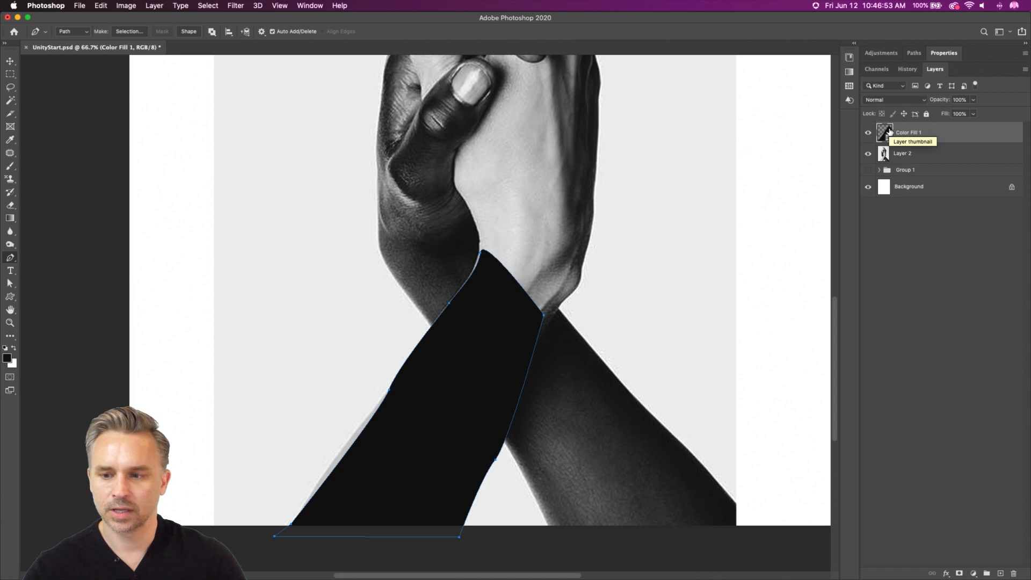
left_click_drag(889, 131, 1013, 573)
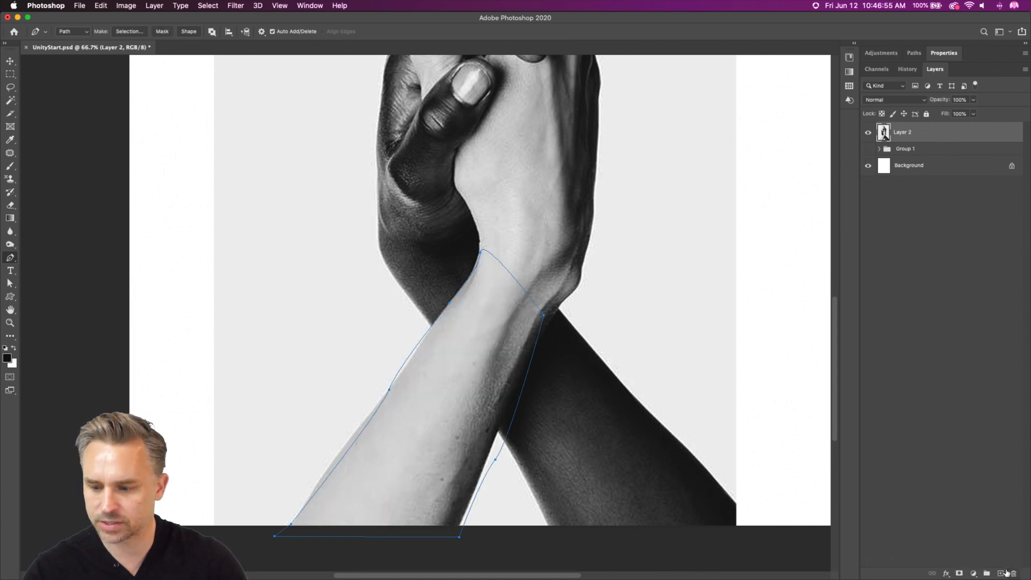
Add a new empty layer above the hands photo and set the Pen tool to Shape mode.
left_click(1000, 573)
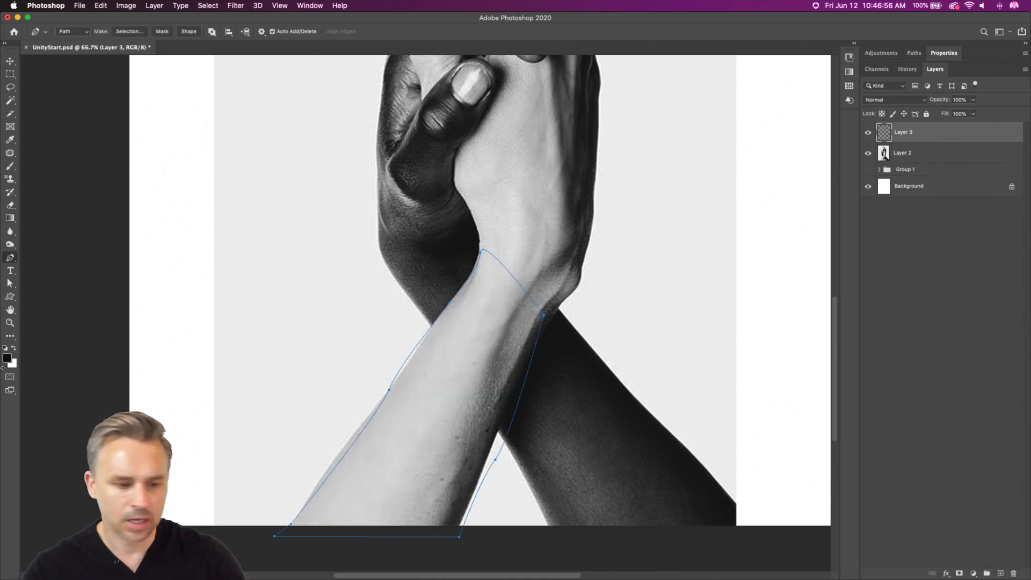
left_click(66, 31)
left_click(67, 23)
key("super+plus")
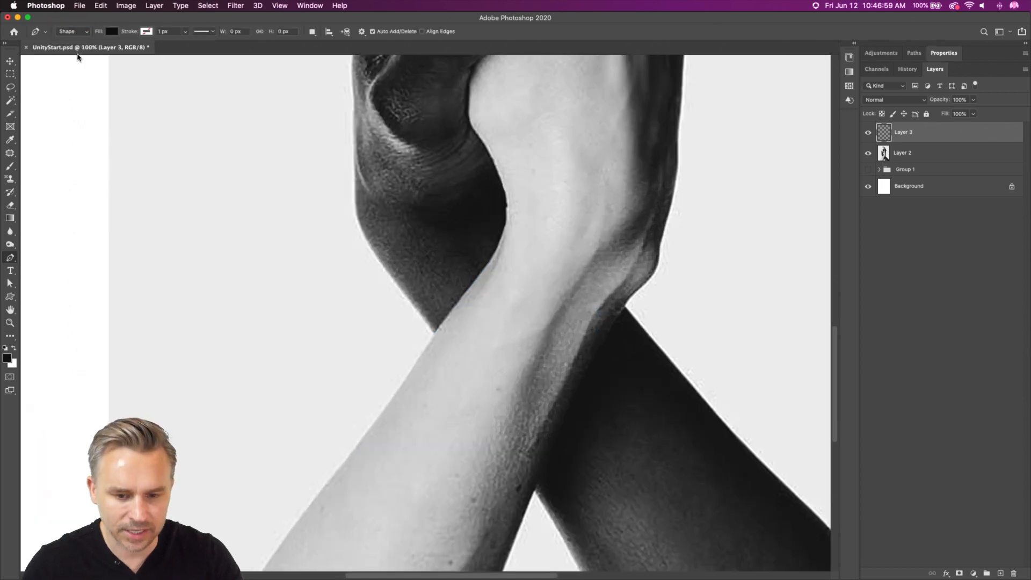
left_click_drag(223, 272, 255, 204)
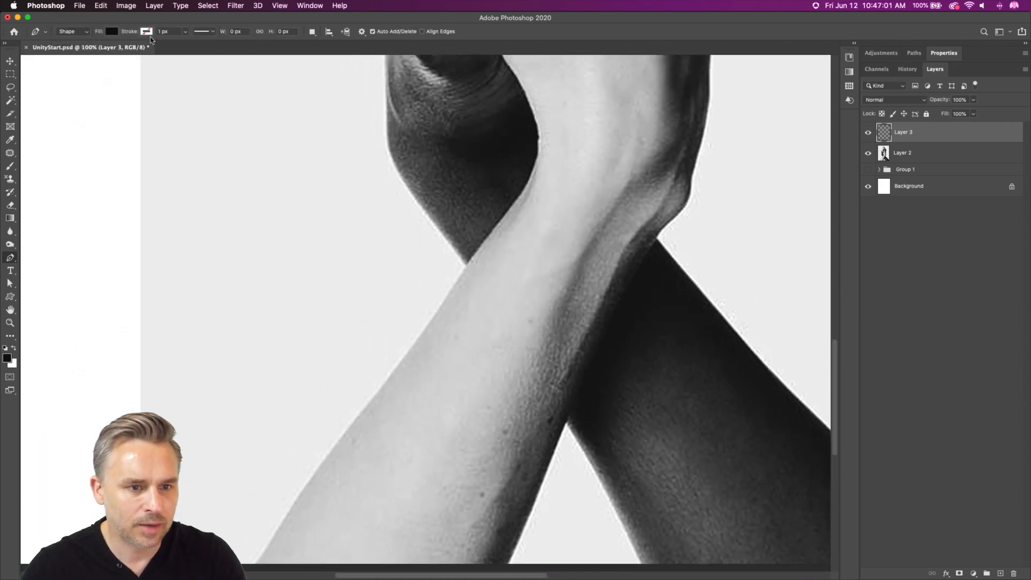
Give the Pen tool's new shape a solid black stroke.
left_click(147, 31)
left_click(85, 85)
key("Return")
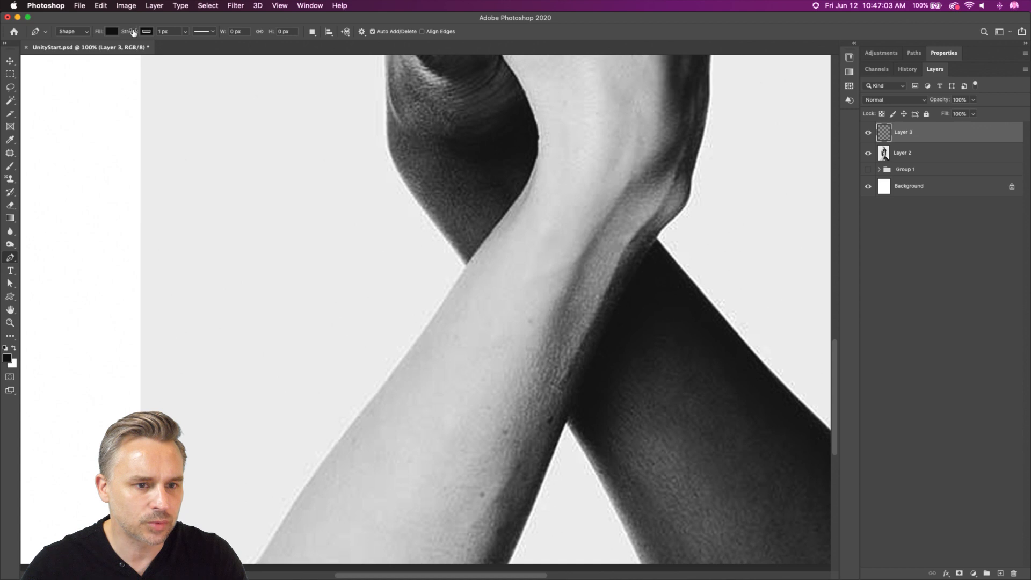
Trace the light forearm's left edge as a filled Pen shape, from the photo's lower edge up to the wrist curve.
left_click(257, 563)
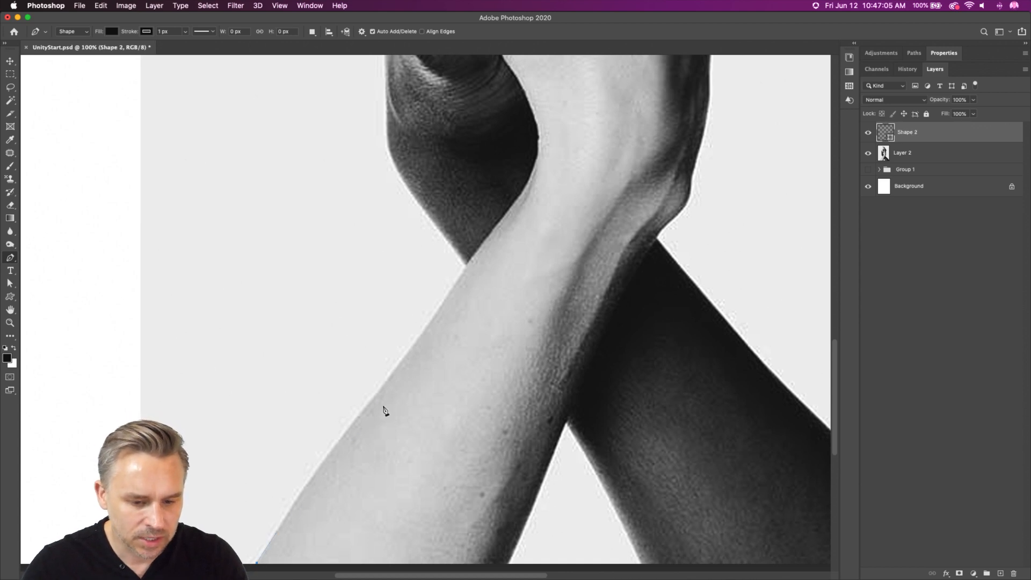
left_click_drag(356, 419, 391, 377)
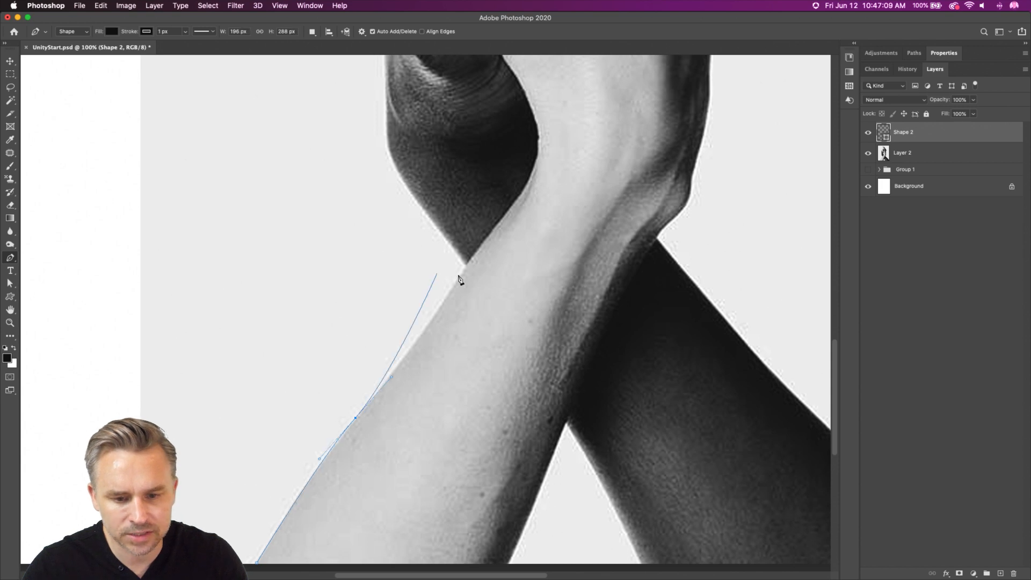
left_click_drag(462, 273, 477, 257)
left_click_drag(519, 196, 521, 194)
left_click(525, 184)
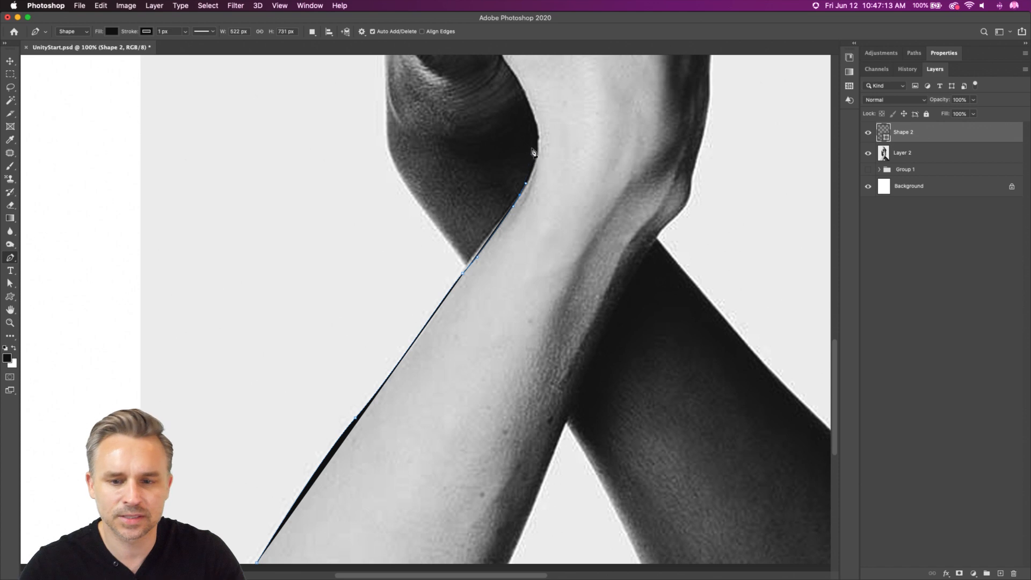
left_click_drag(538, 143, 539, 139)
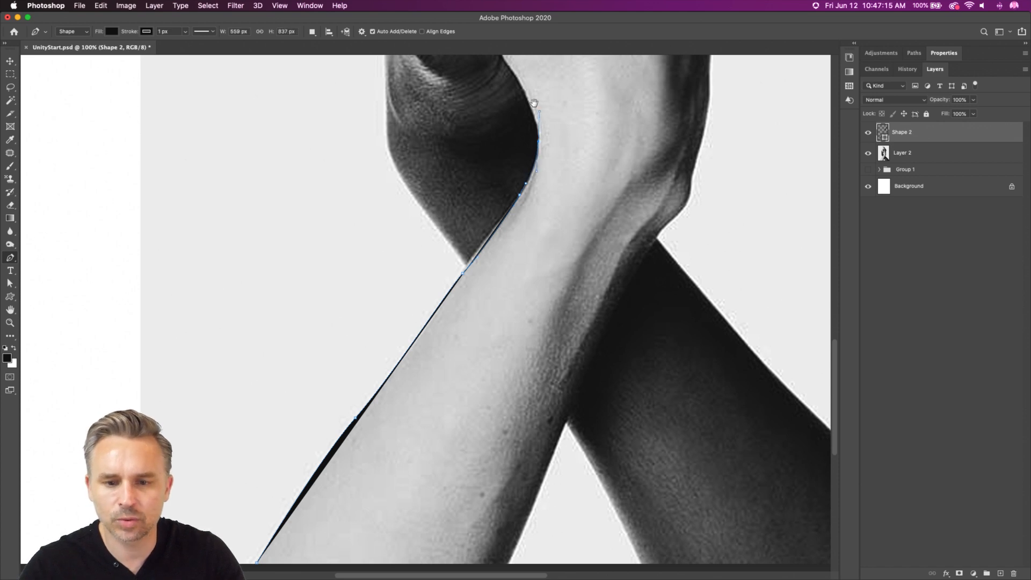
Continue the shape's path past the wrist, across the dark thumb, and onto the outer edge of the light thumb.
scroll(539, 112, "up", 5)
left_click_drag(490, 327, 486, 322)
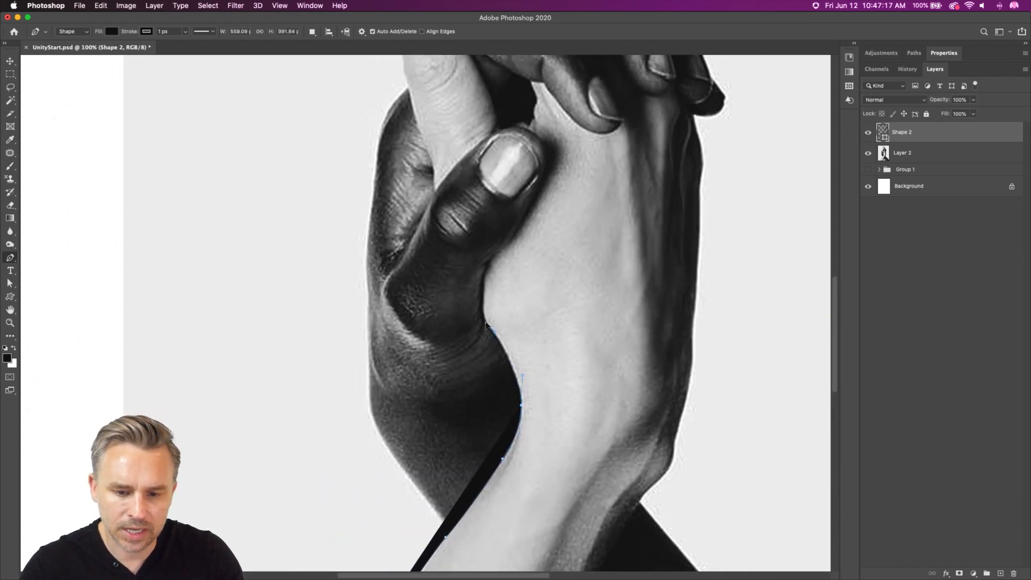
left_click(483, 316)
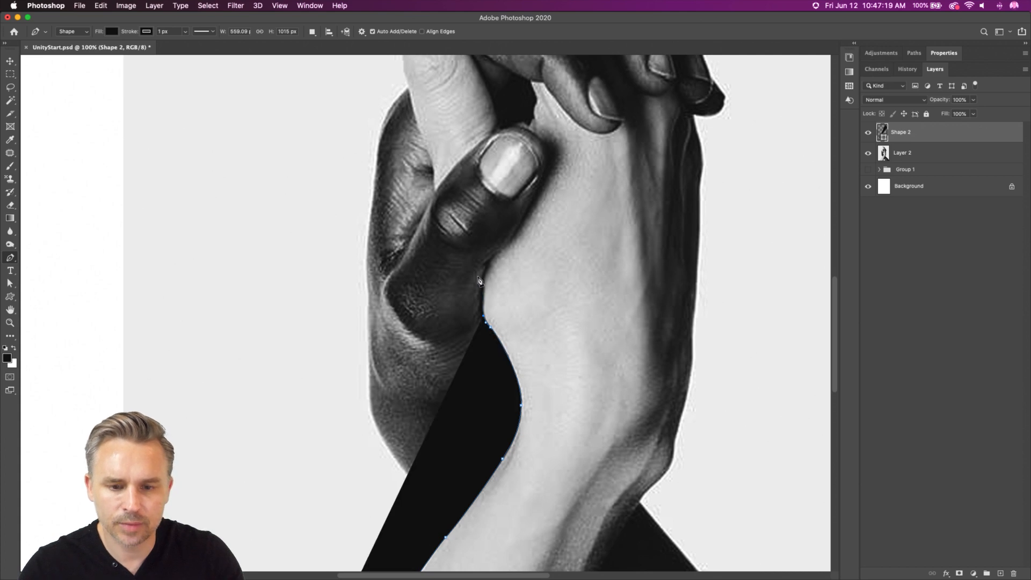
scroll(483, 280, "up", 3)
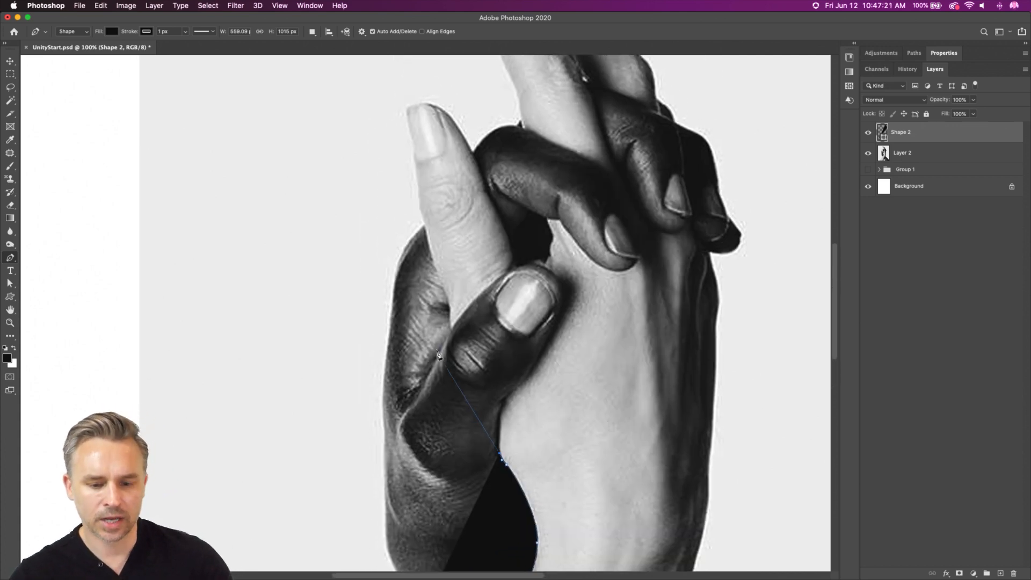
left_click(450, 331)
left_click_drag(449, 320, 466, 295)
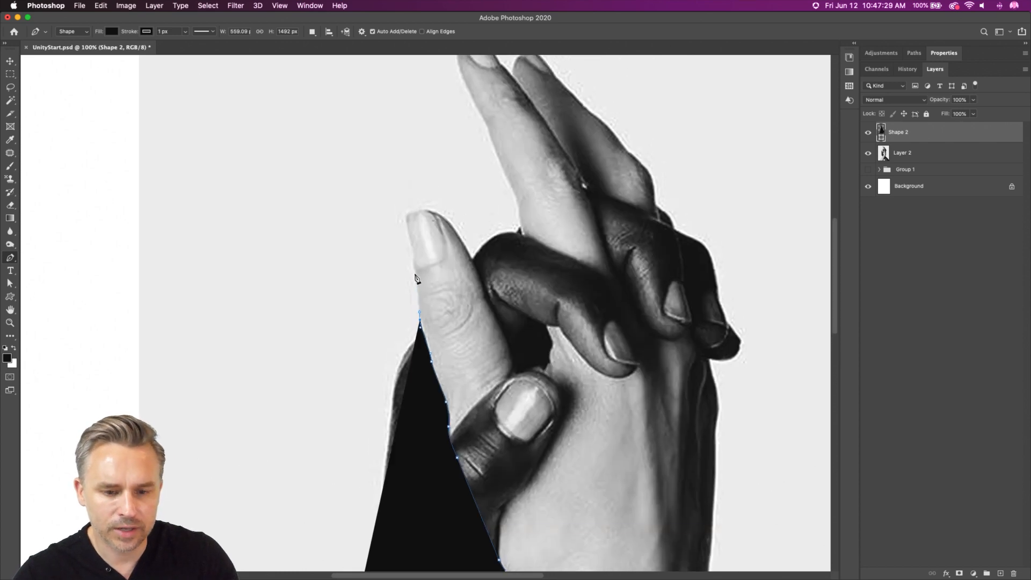
Trace the light thumb up its outer edge, around the tip, and down its inner edge to the dark thumb.
left_click_drag(411, 267, 410, 257)
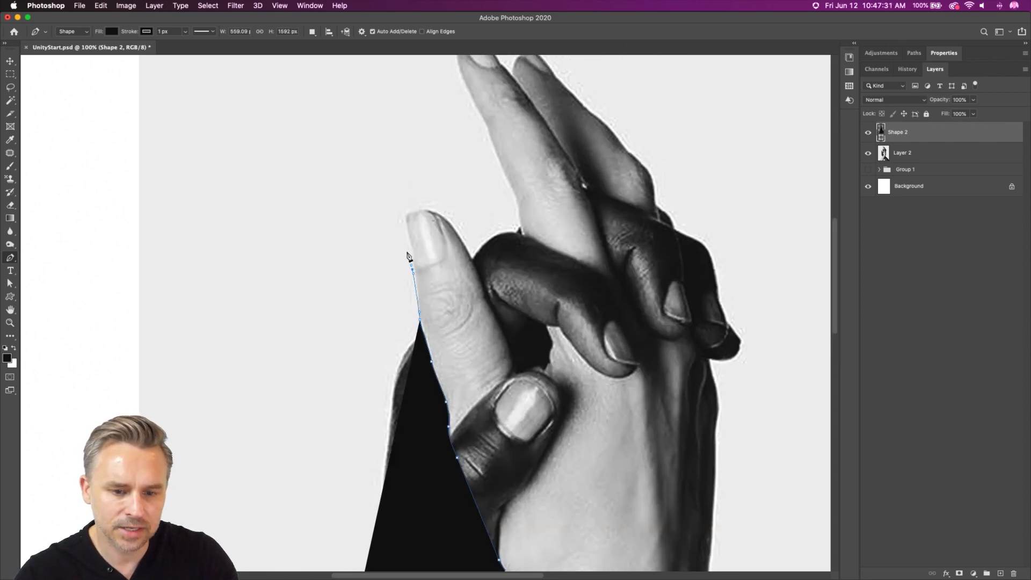
left_click(401, 220)
left_click_drag(418, 208, 435, 211)
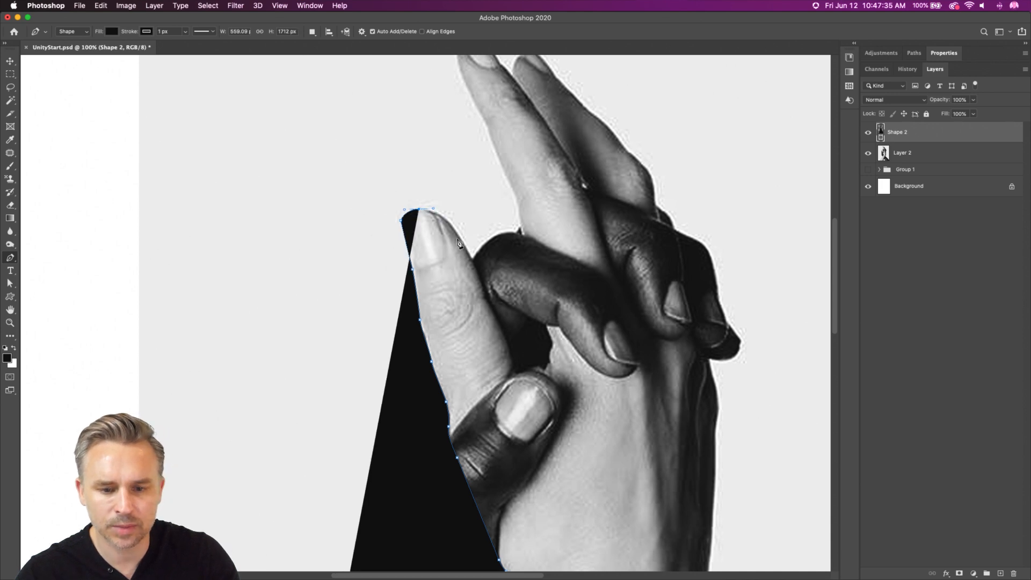
left_click_drag(465, 253, 480, 285)
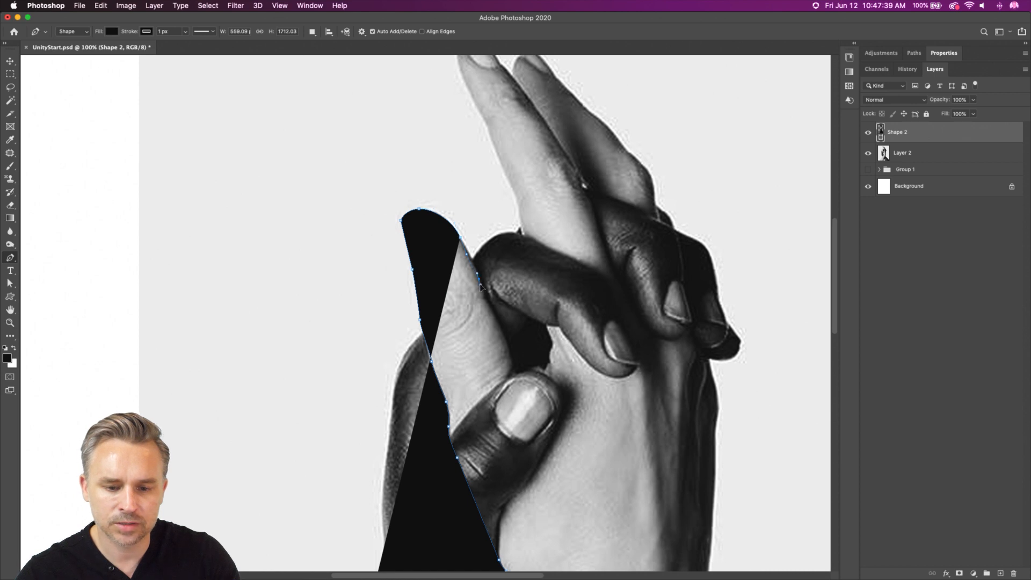
left_click(483, 299)
left_click(500, 328)
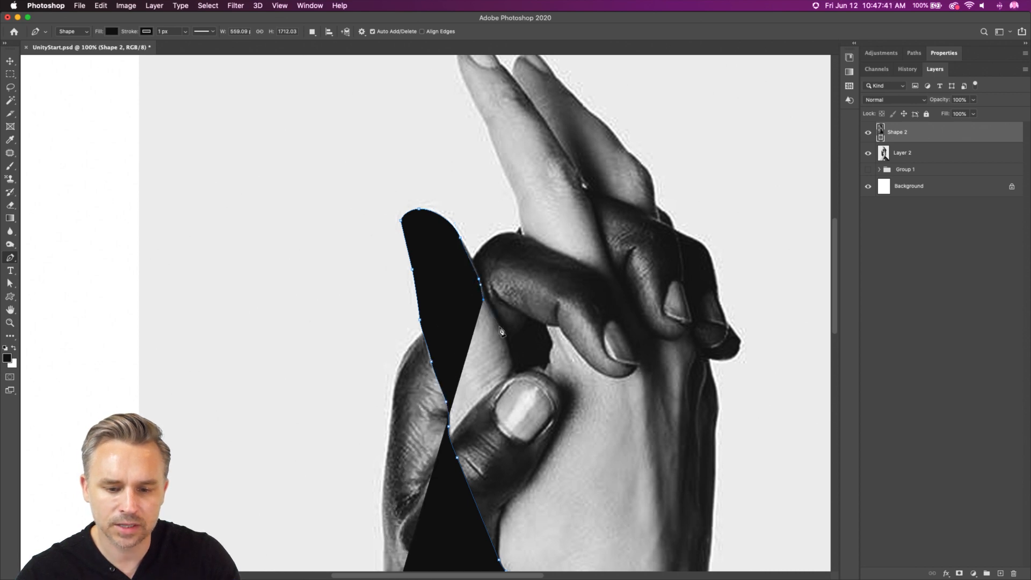
left_click(510, 352)
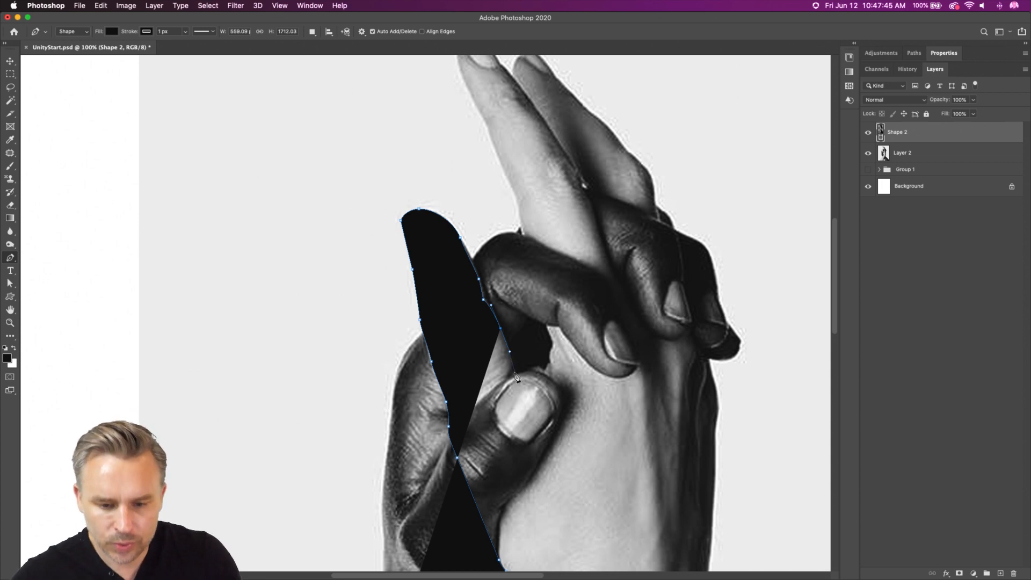
left_click(515, 373)
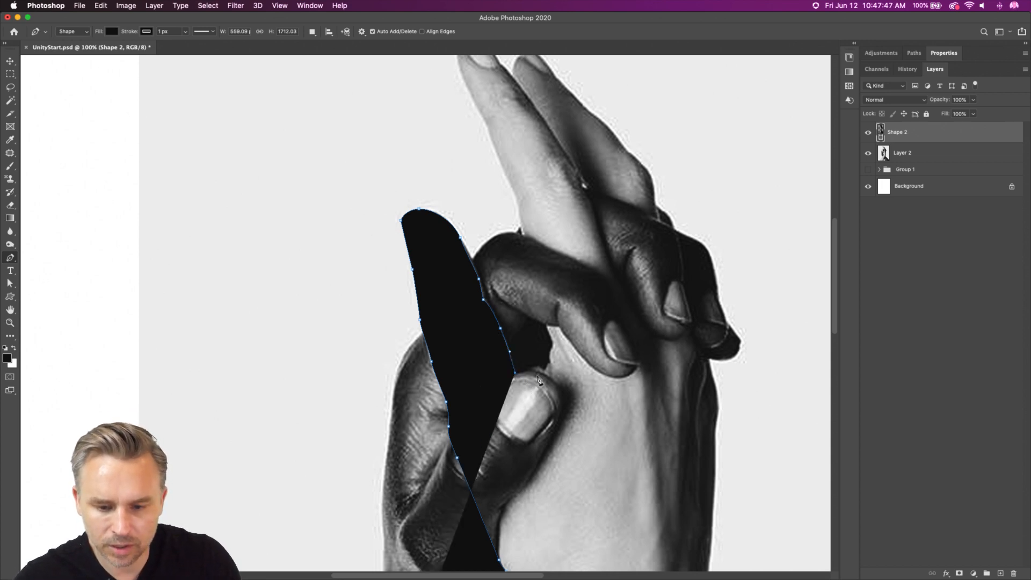
Carry the path around the gap above the dark thumb and across the dark finger to the light index finger's left edge.
left_click(536, 368)
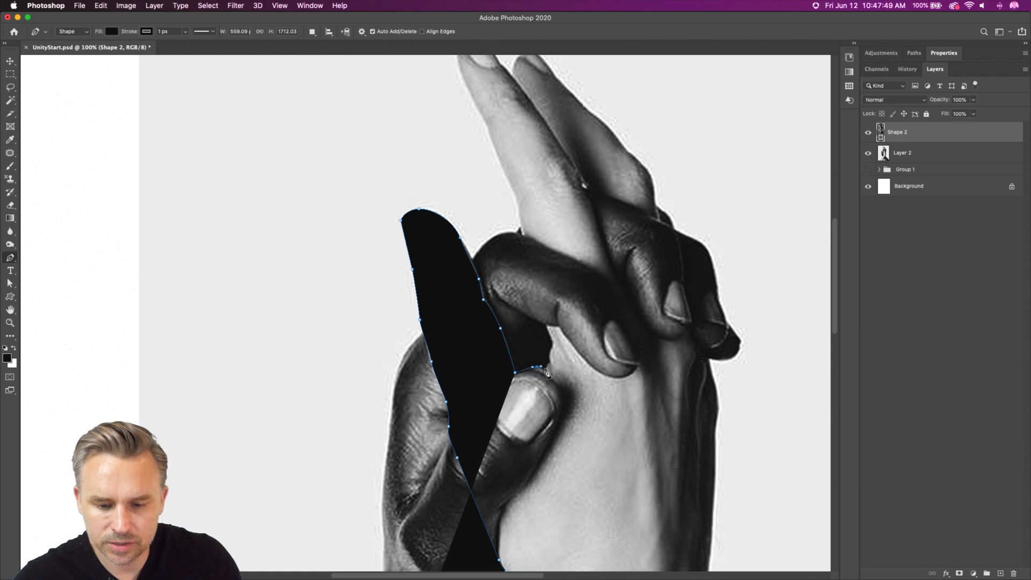
left_click(546, 369)
left_click(550, 363)
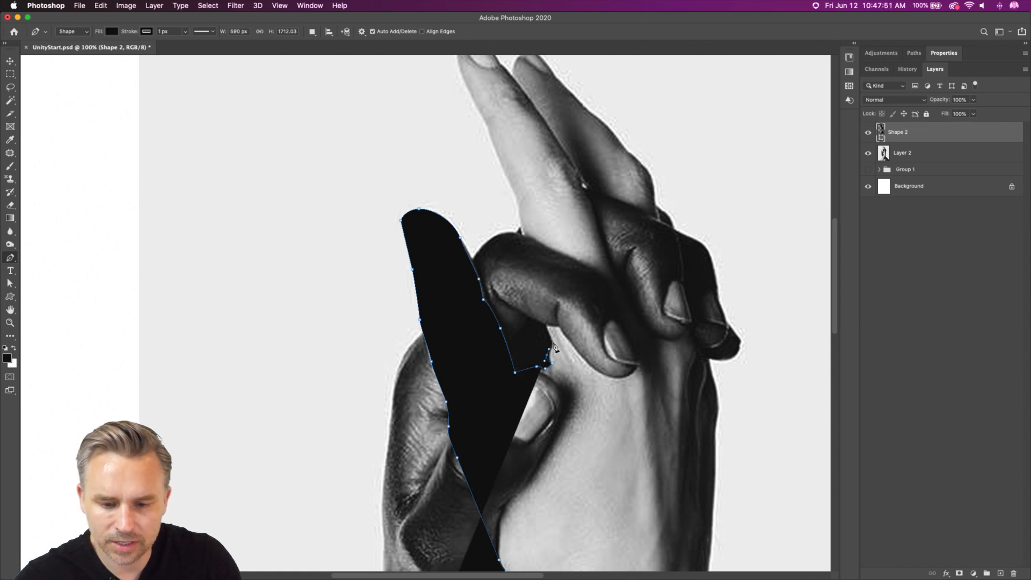
left_click(553, 342)
left_click(541, 314)
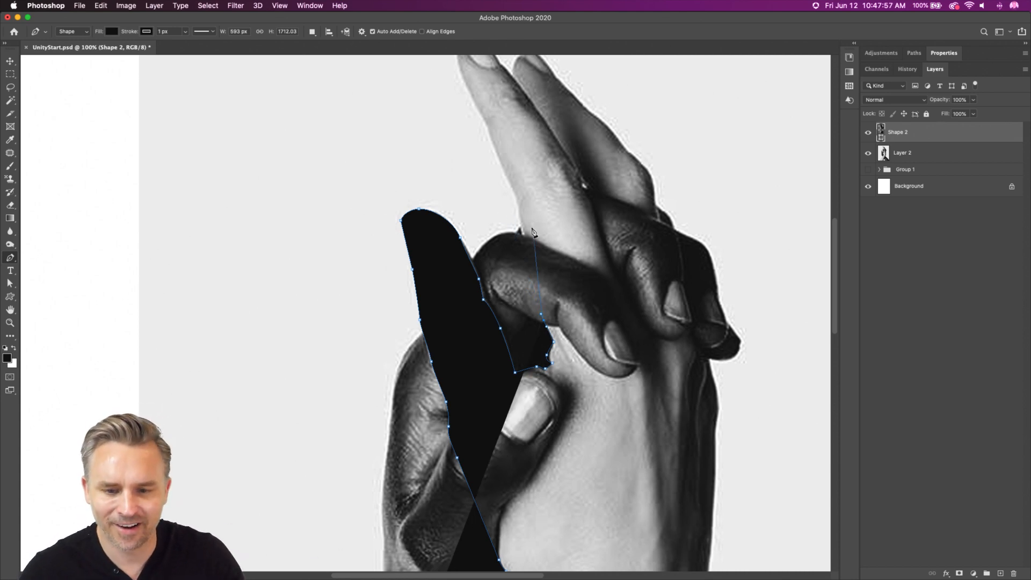
left_click(513, 192)
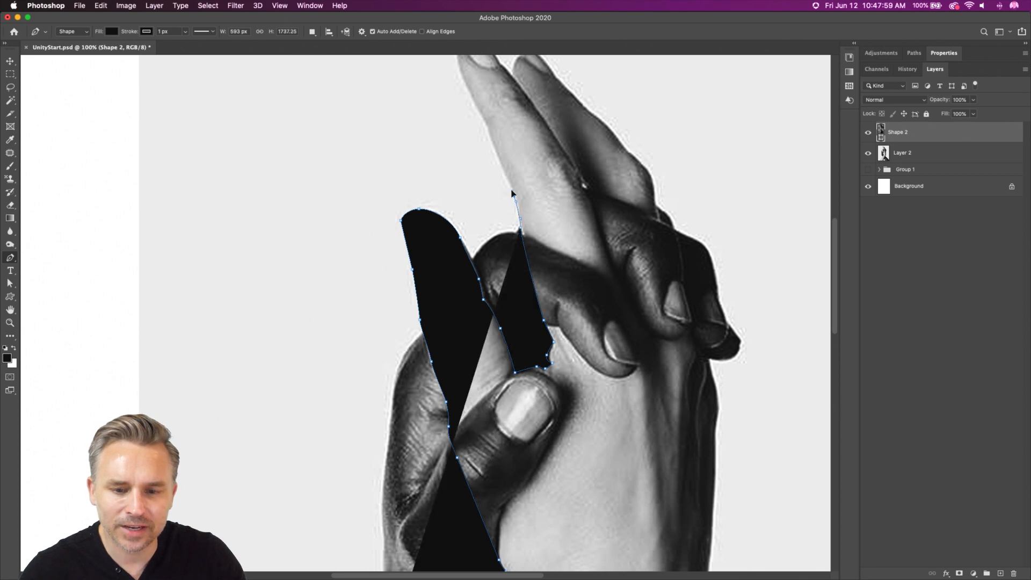
Trace the light index finger around its tip and partway down the far edge, and set the shape layer's Fill to 0%.
left_click_drag(493, 185, 461, 244)
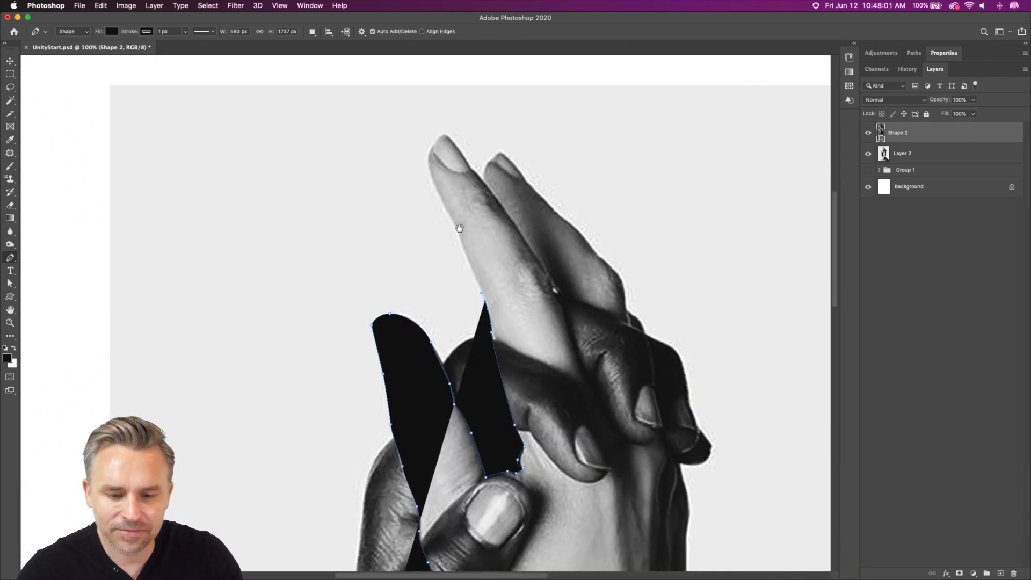
left_click(466, 259)
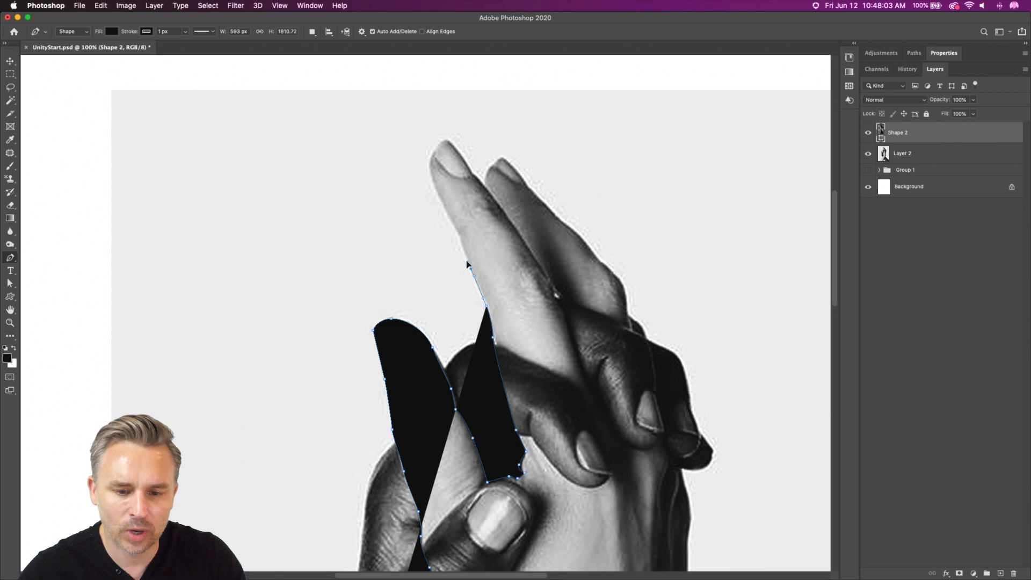
left_click(435, 191)
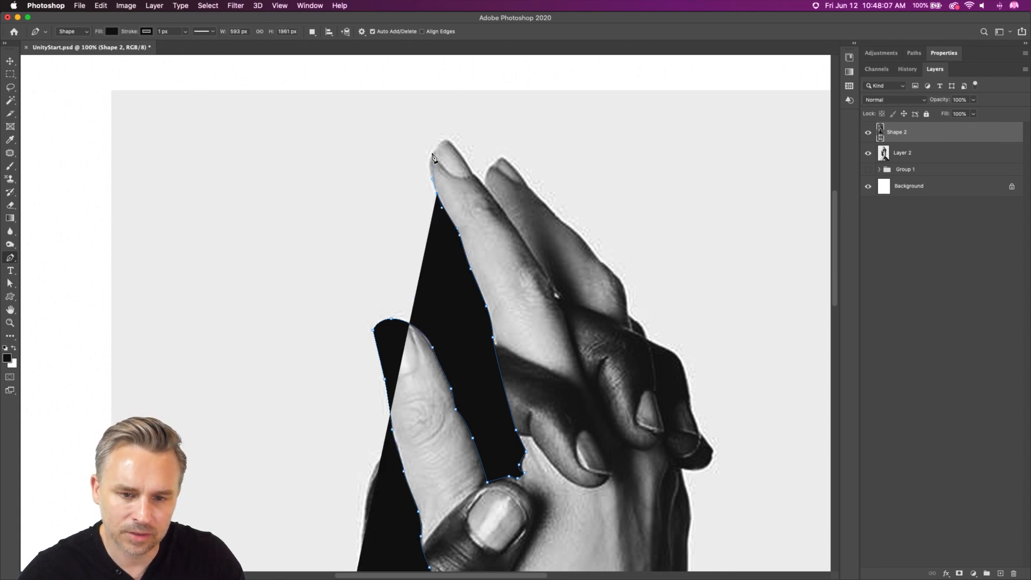
left_click(433, 157)
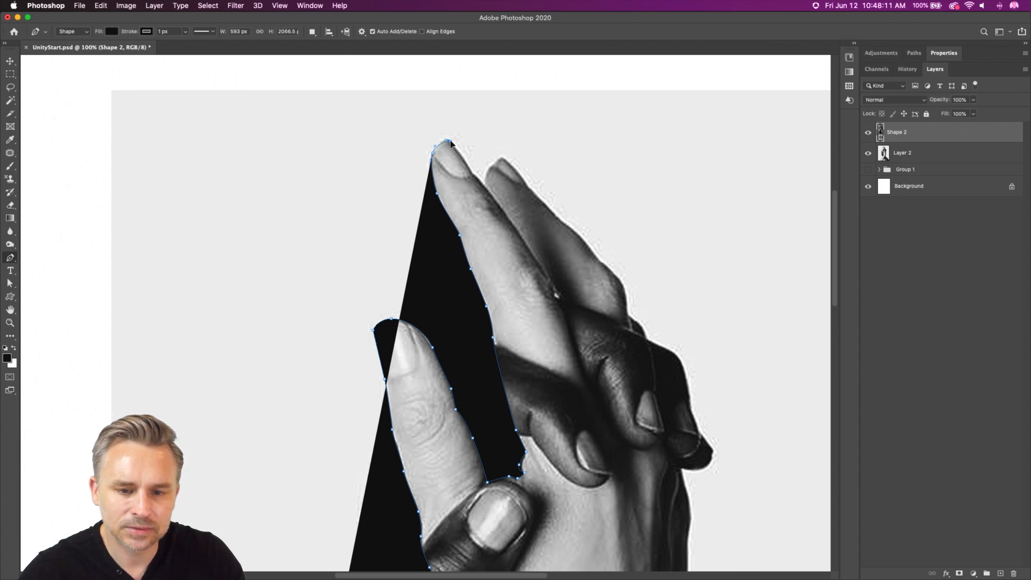
left_click(504, 219)
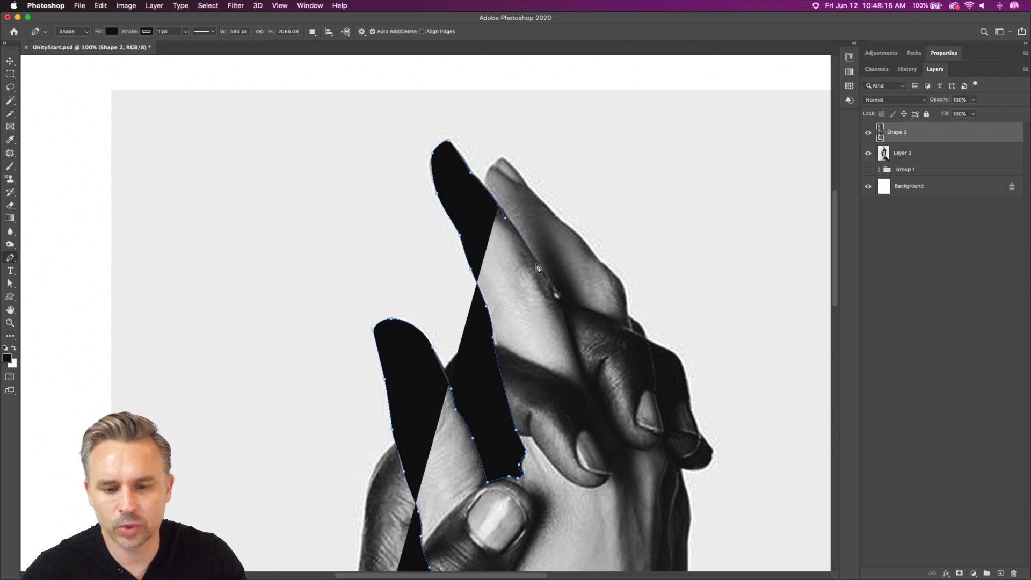
left_click(538, 267)
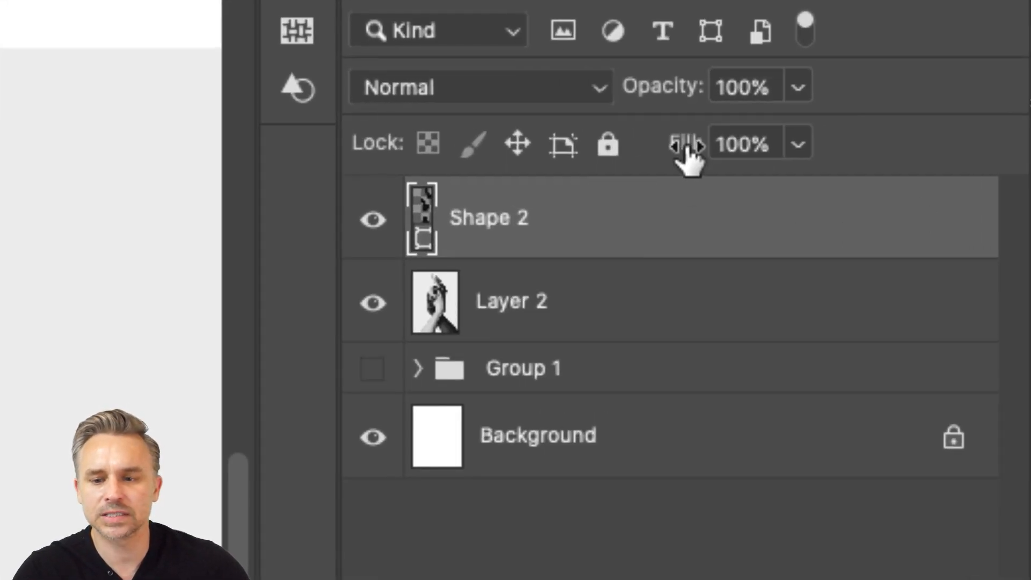
left_click_drag(689, 155, 391, 156)
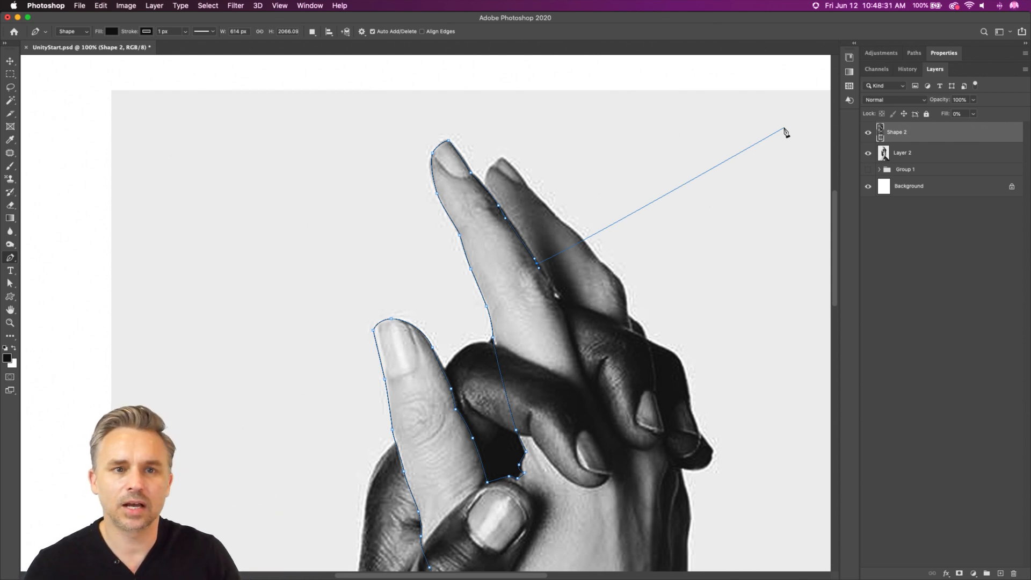
Examine the Shapes library and its options for importing shapes and adding Legacy Shapes and More.
left_click(855, 44)
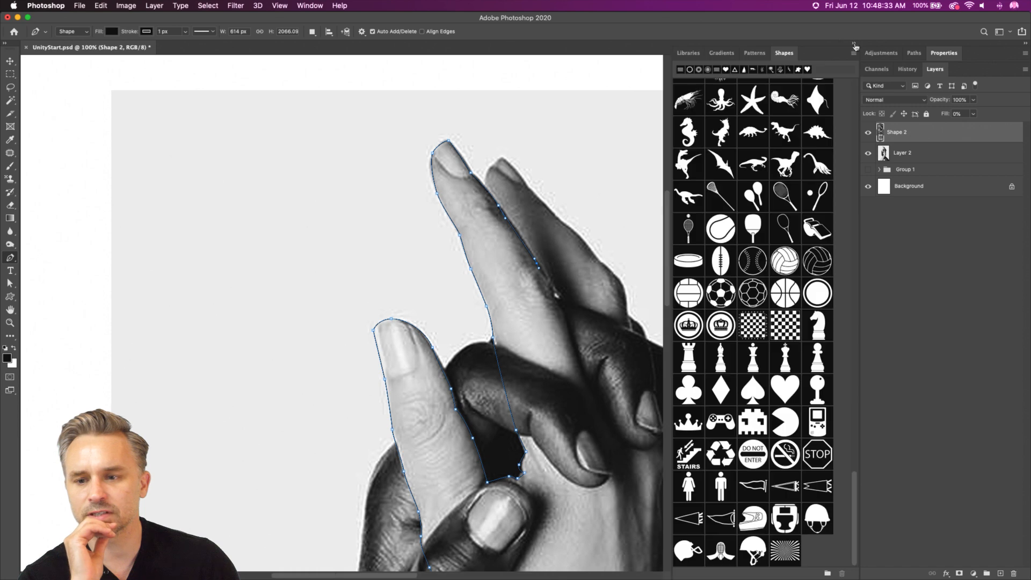
left_click(854, 54)
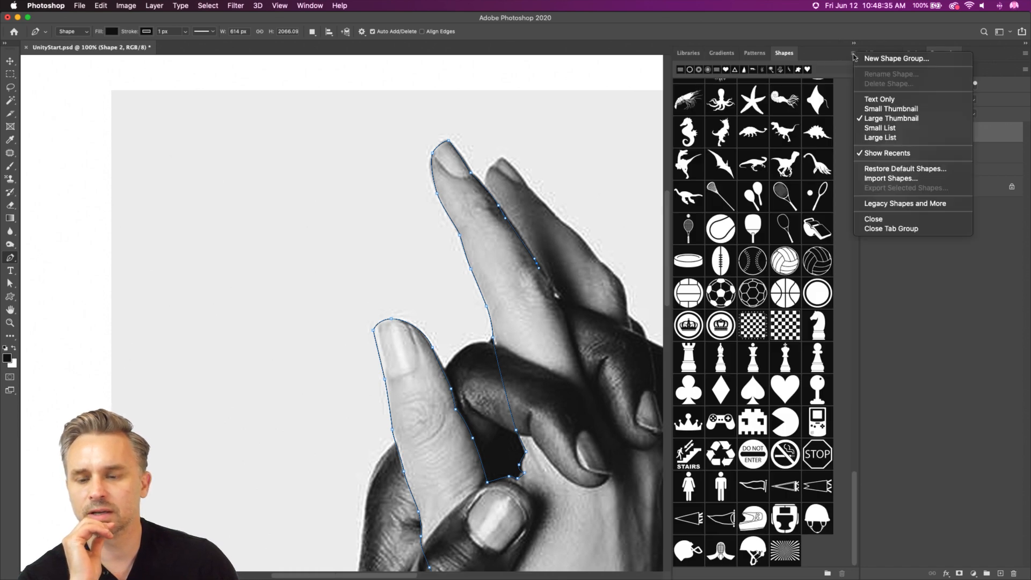
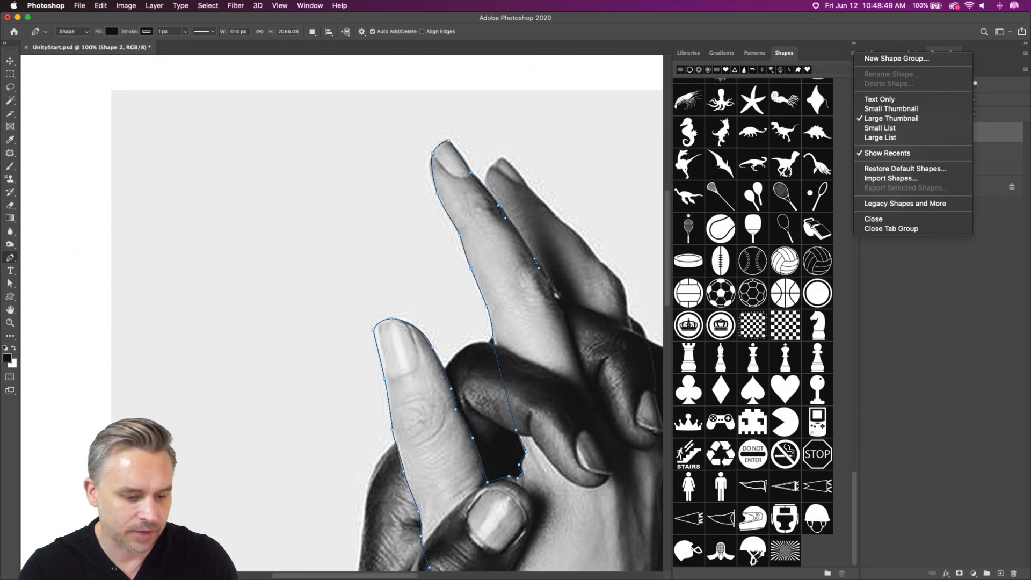
left_click(948, 434)
Switch to Illustrator, open the Florid Vector Pack symbol library, and enlarge it to show all of its symbols.
mouse_move(279, 578)
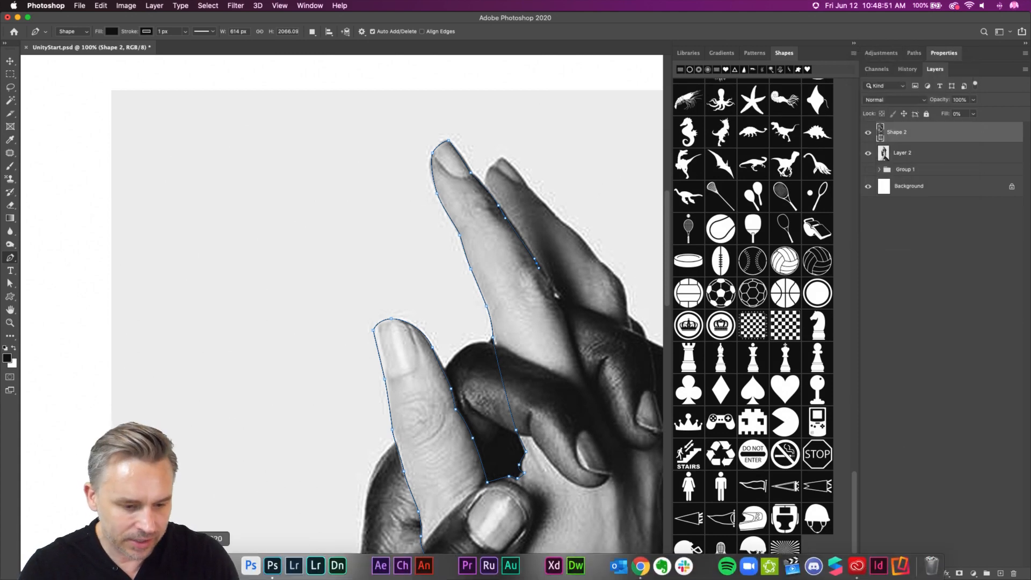
left_click(185, 565)
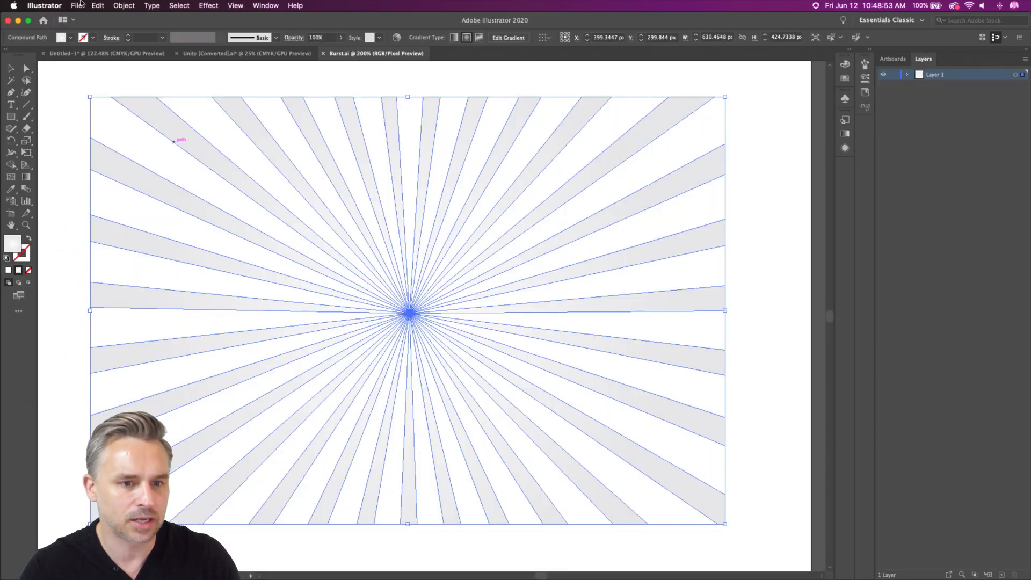
left_click(235, 6)
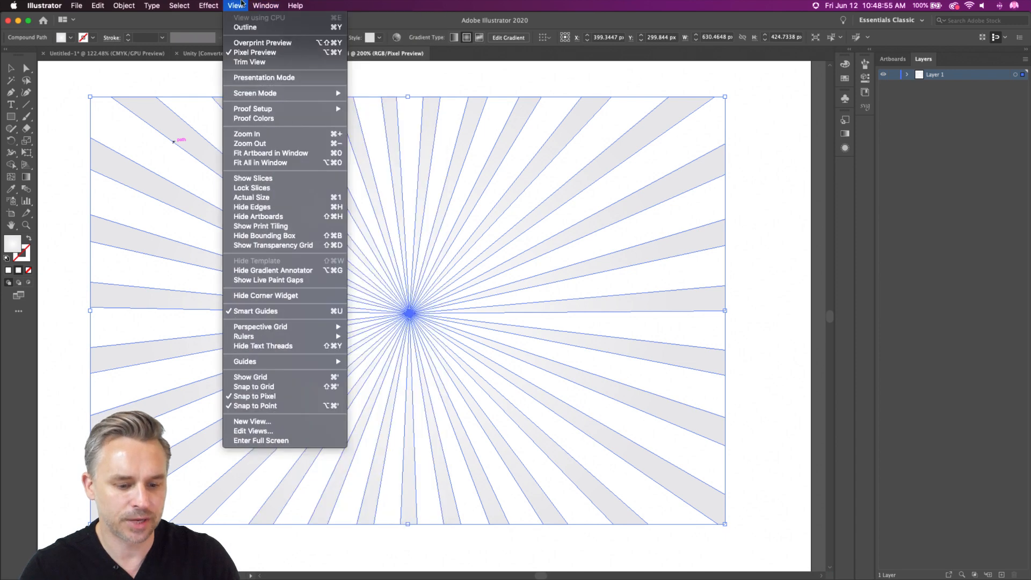
mouse_move(288, 497)
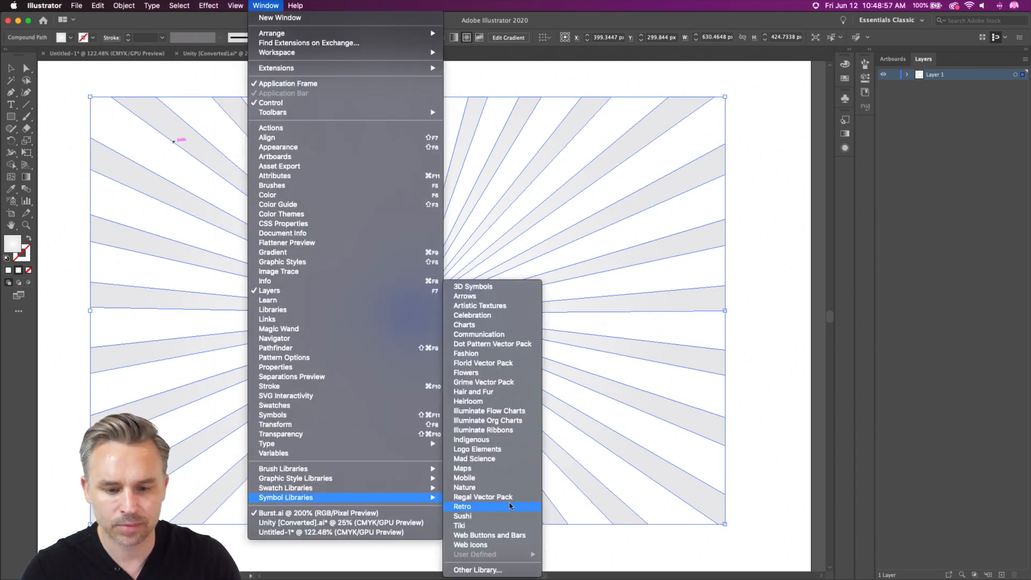
left_click(506, 363)
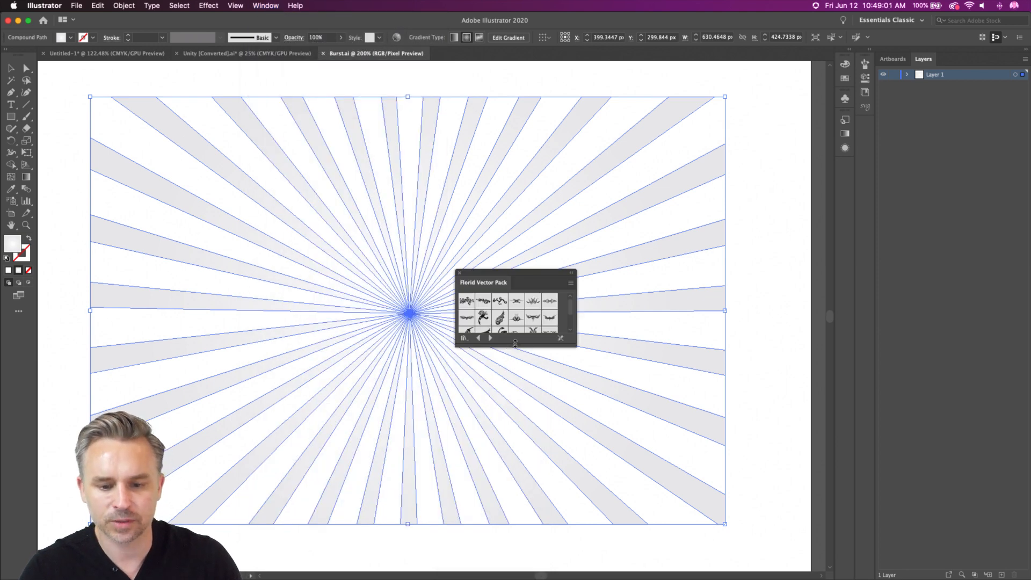
left_click_drag(515, 343, 514, 453)
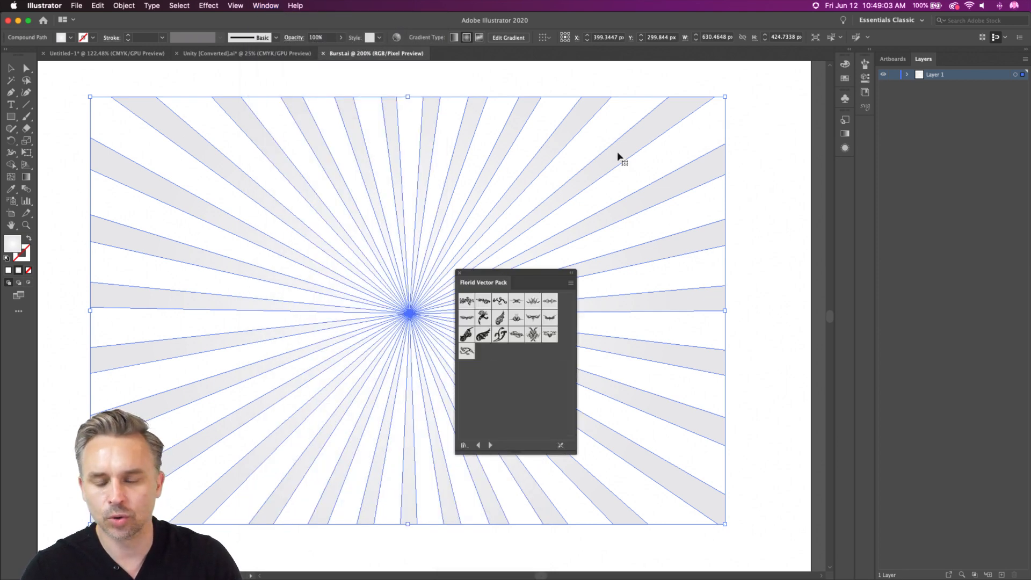
Place the wing symbol from the Florid Vector Pack over the burst artwork and break its link to the symbol.
left_click_drag(473, 214, 411, 274)
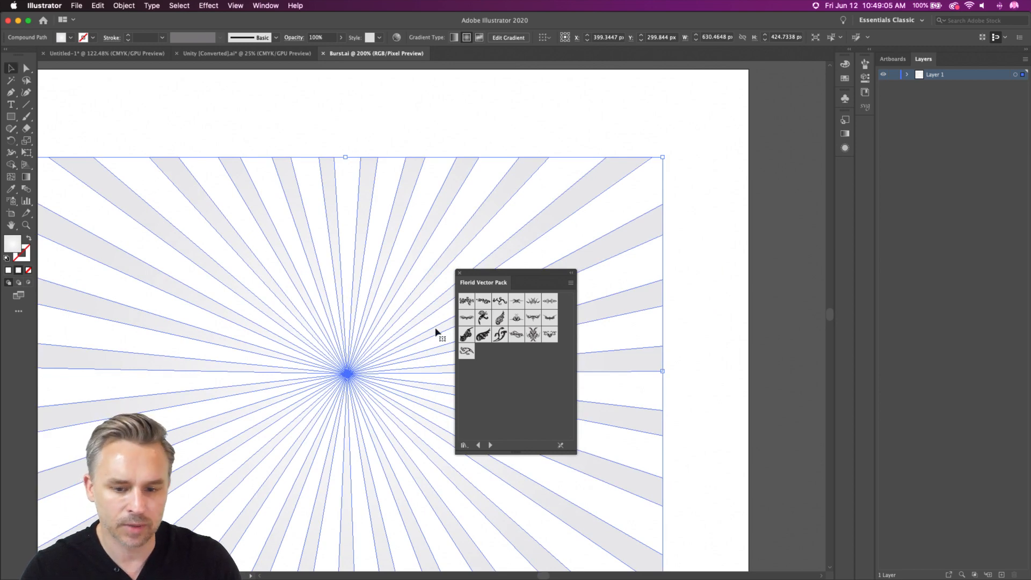
left_click_drag(484, 335, 347, 208)
left_click(311, 37)
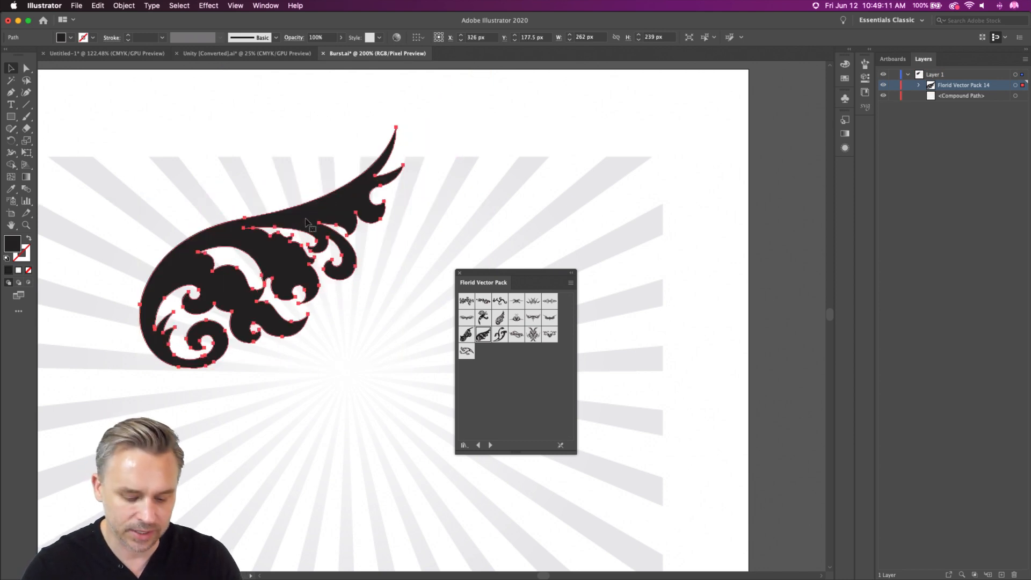
Switch back to Photoshop and continue the shape path down the light index finger and across the dark fingers to the hand's outer edge.
mouse_move(315, 566)
left_click(272, 565)
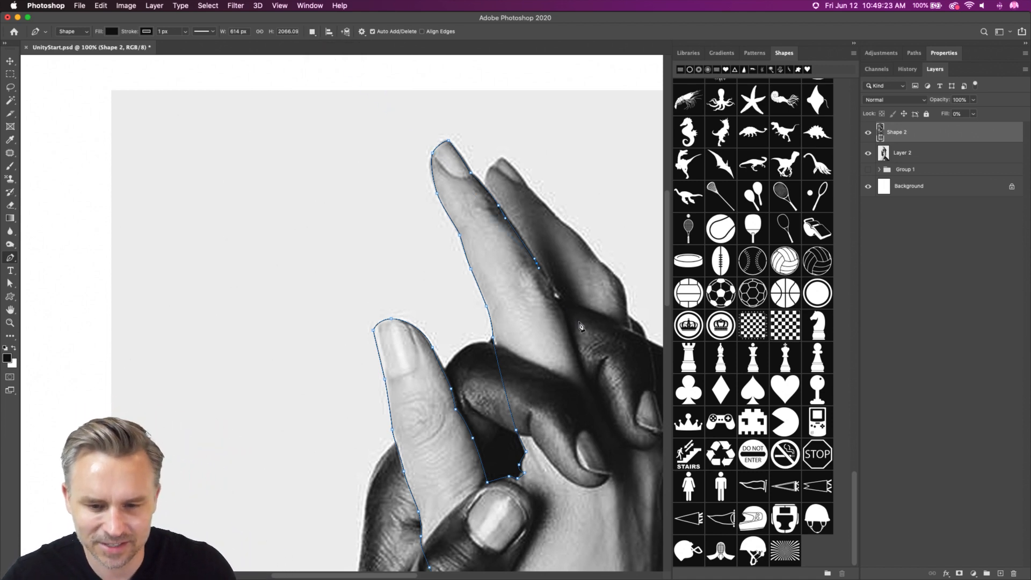
left_click_drag(553, 293, 467, 237)
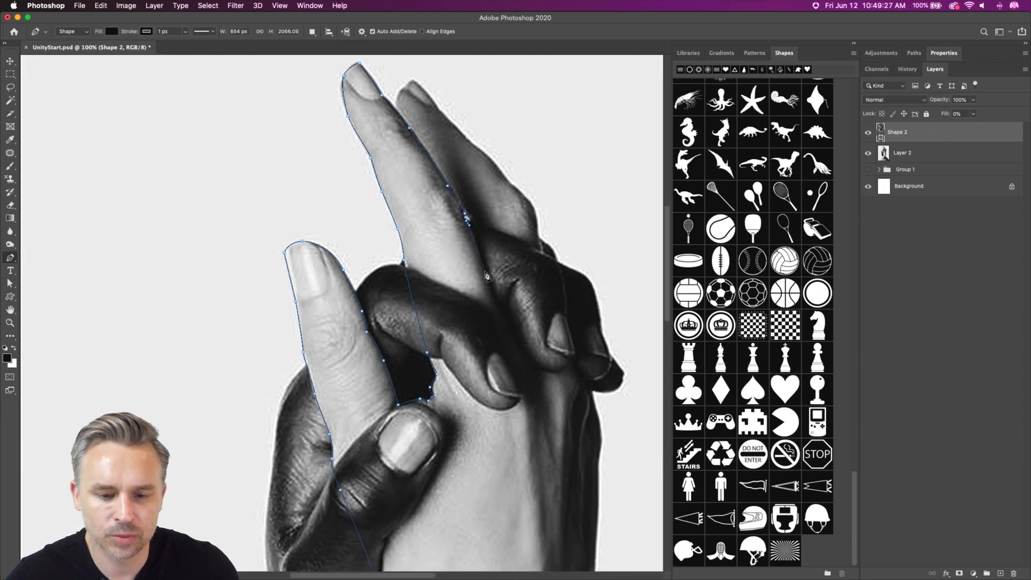
left_click_drag(488, 279, 585, 390)
left_click(594, 397)
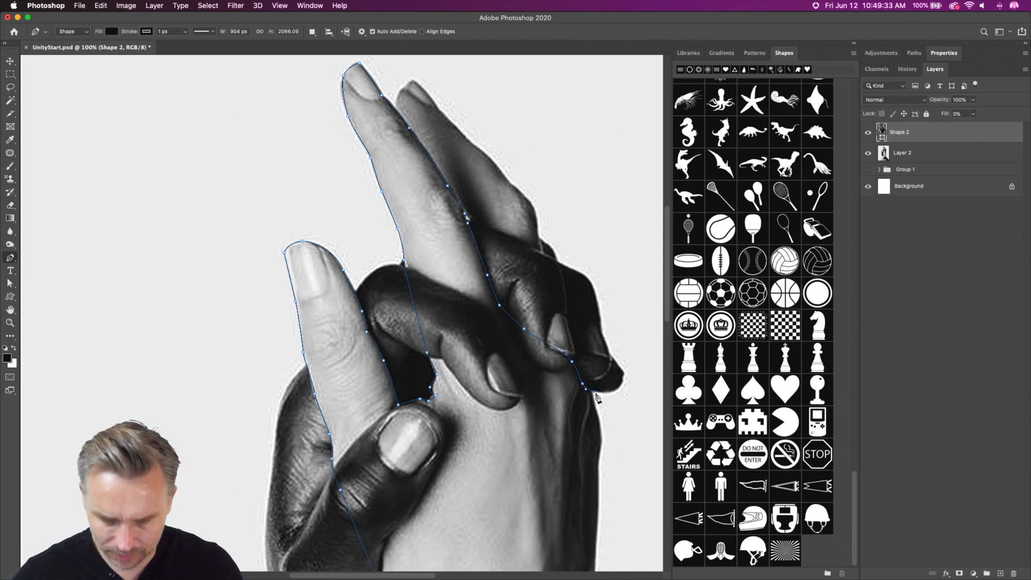
Trace the clasped hands' outer edge from below the dark fingertips down to the light wrist.
scroll(594, 397, "down", 8)
left_click(552, 223)
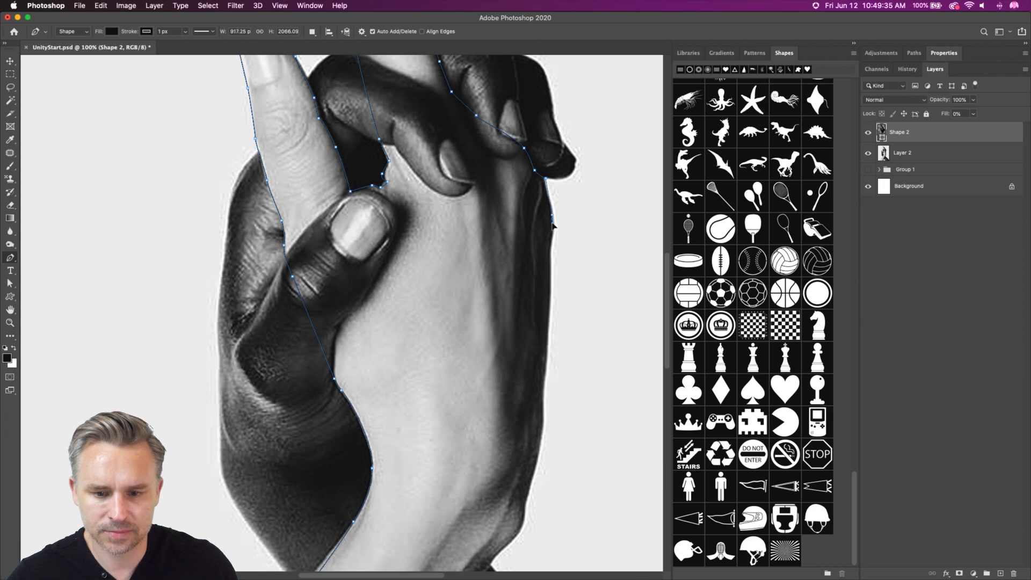
scroll(549, 260, "down", 6)
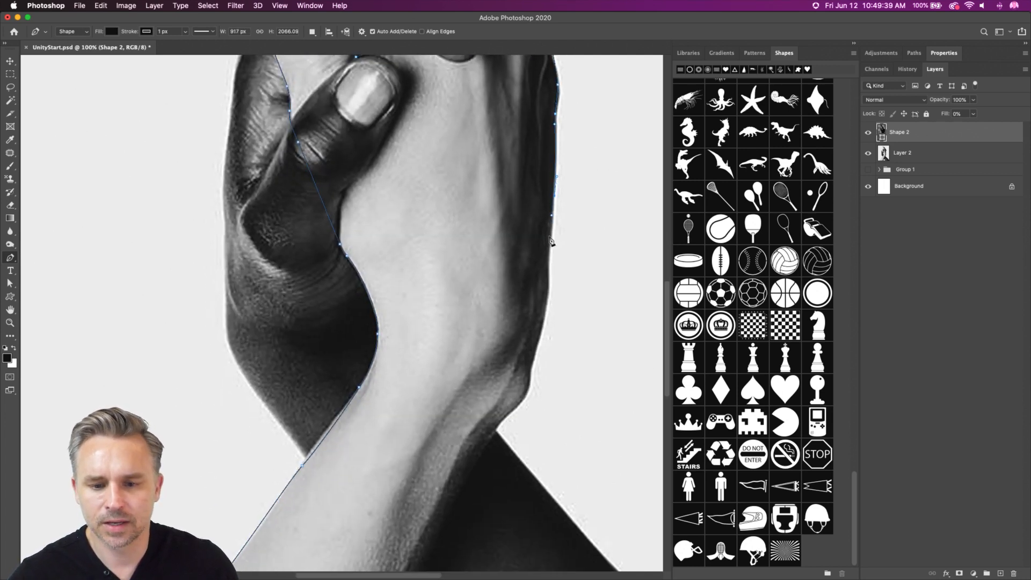
left_click(549, 300)
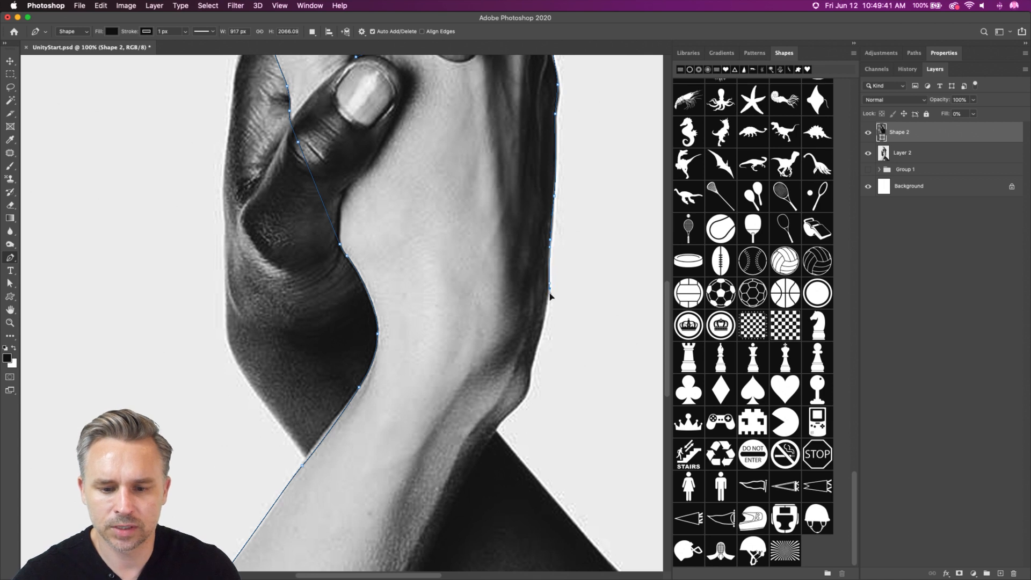
left_click(533, 356)
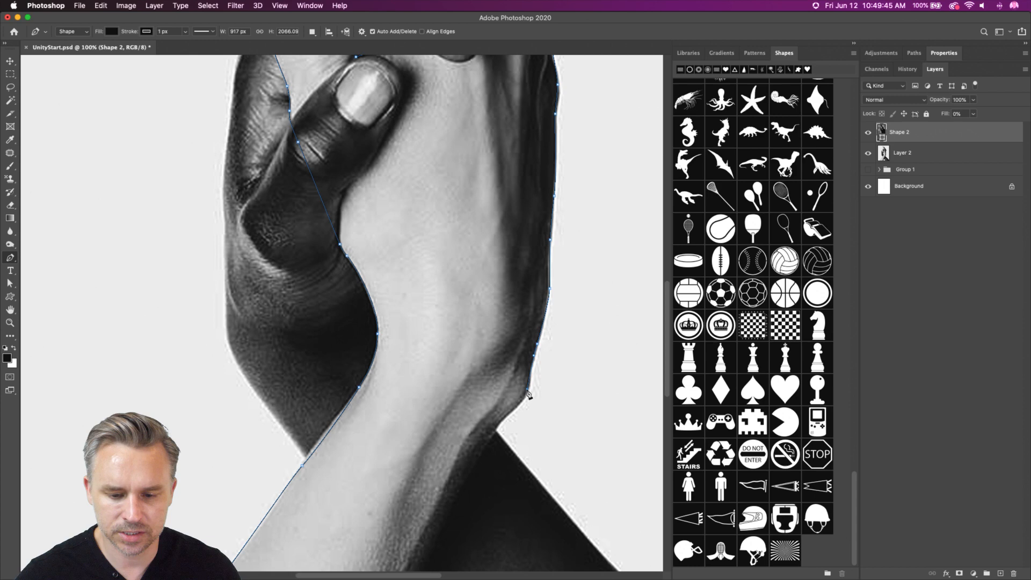
left_click_drag(528, 392, 559, 196)
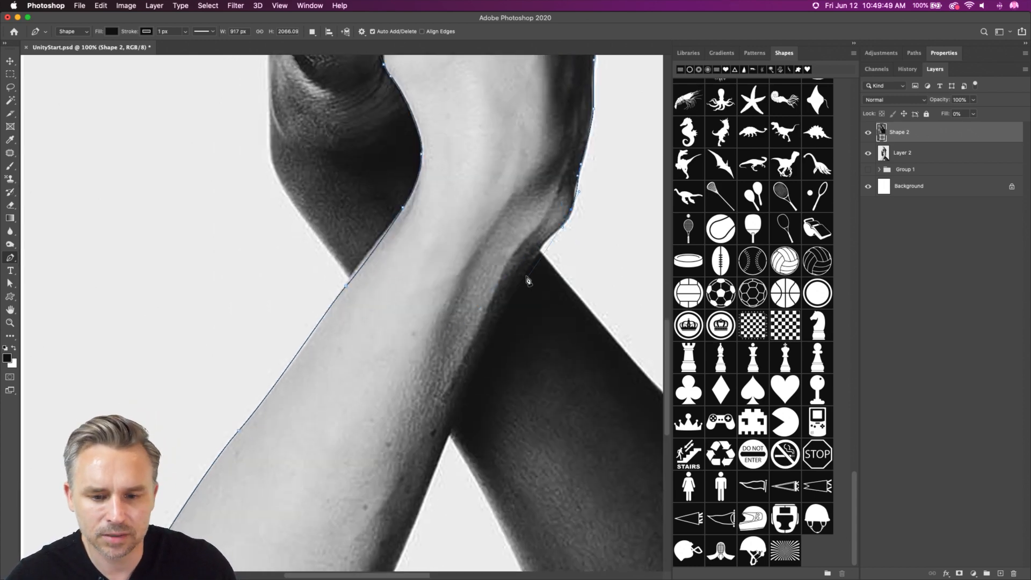
Trace the light forearm's inner edge past the dark arm and close the path at its start, just below the canvas edge.
left_click_drag(526, 274, 514, 307)
left_click_drag(449, 382, 509, 324)
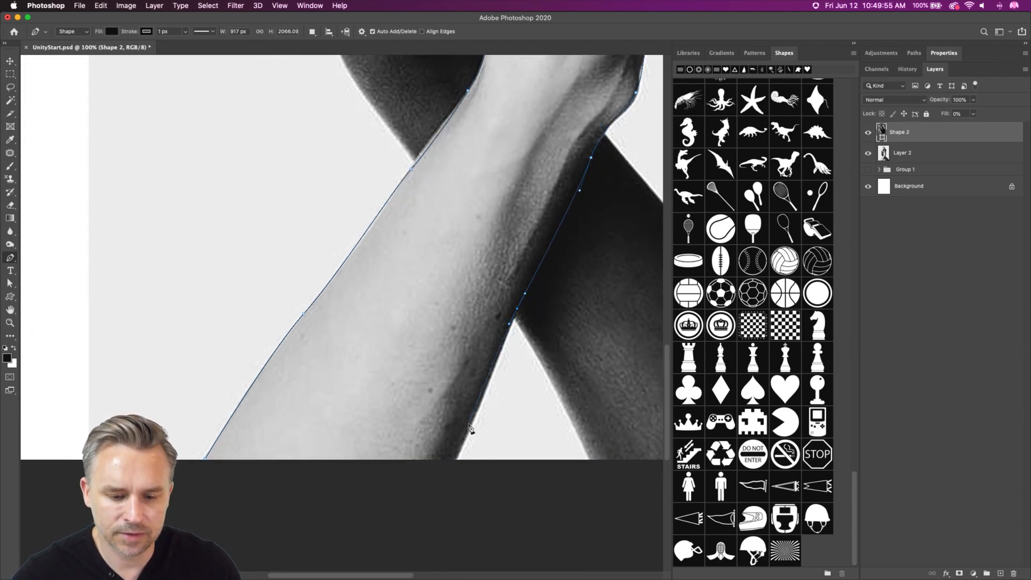
left_click_drag(473, 424, 472, 436)
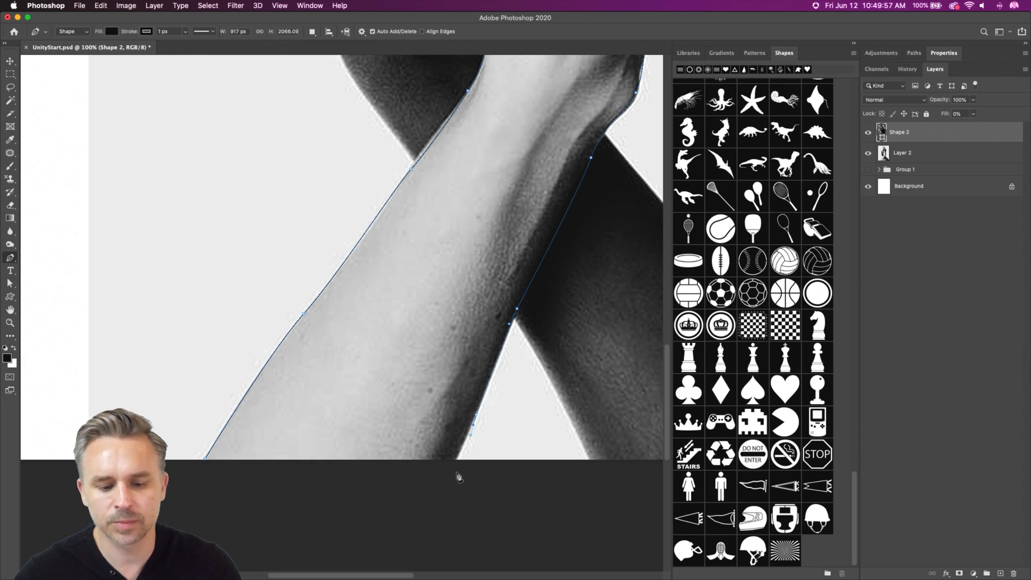
left_click_drag(447, 476, 436, 476)
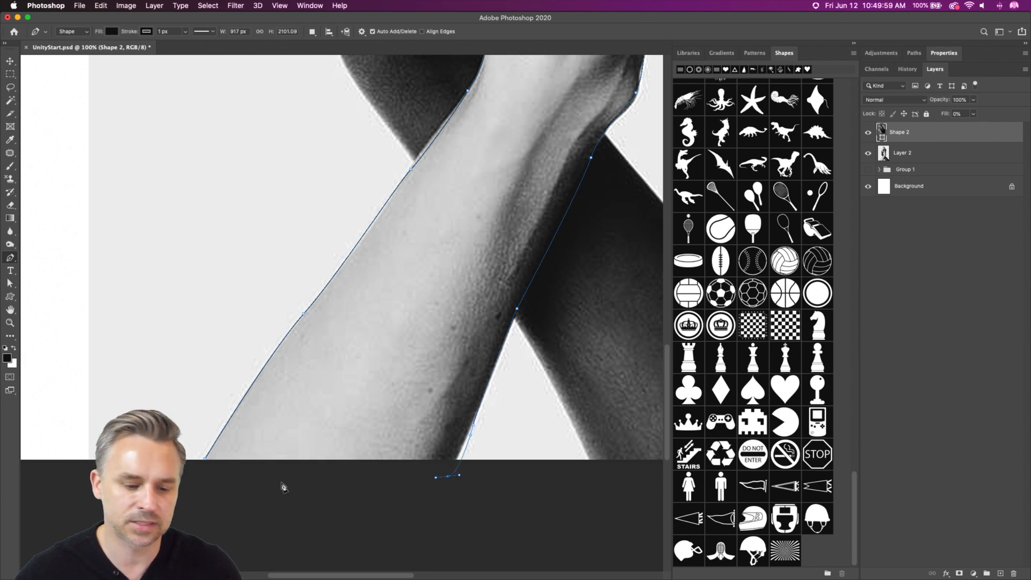
left_click(199, 480)
left_click(206, 461)
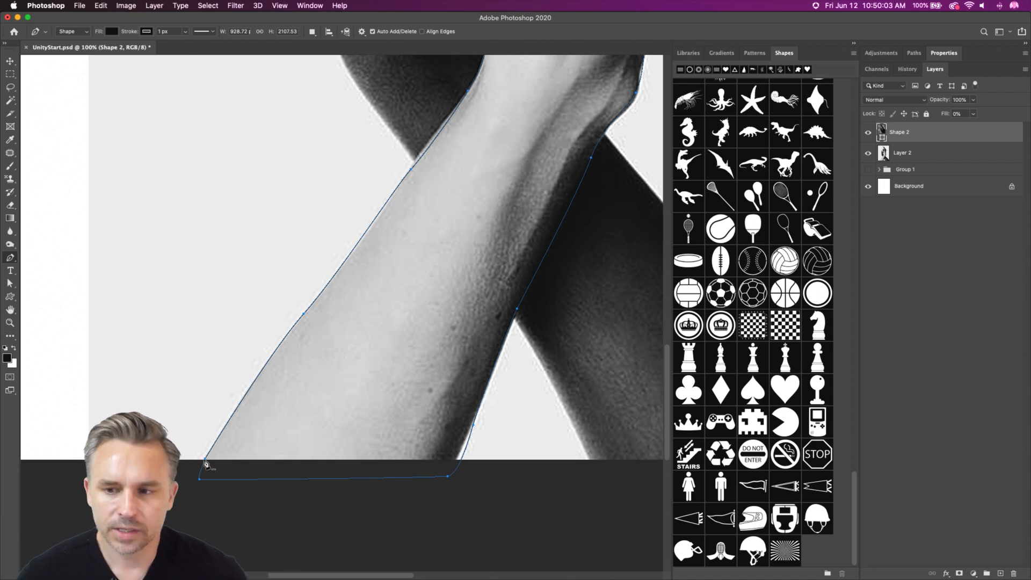
Try a 3 px path display thickness in the Pen tool's path options and reduce it to 0.75 px.
left_click(361, 32)
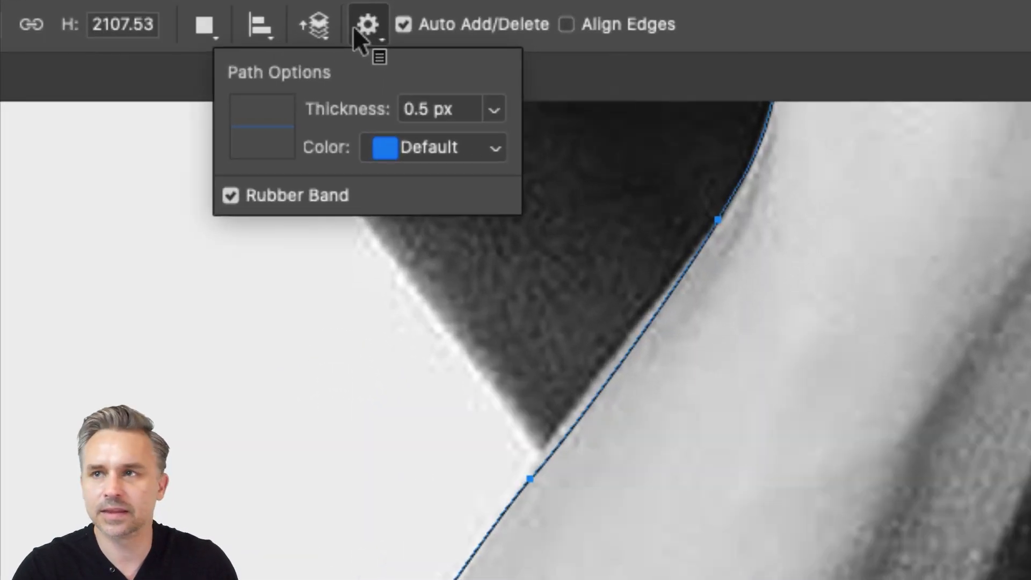
left_click(493, 110)
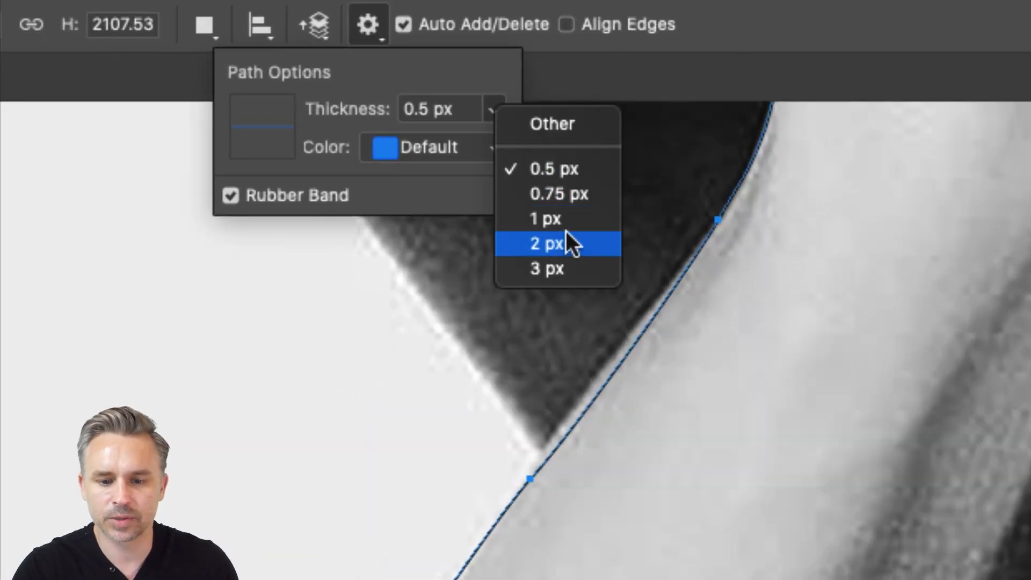
left_click(545, 266)
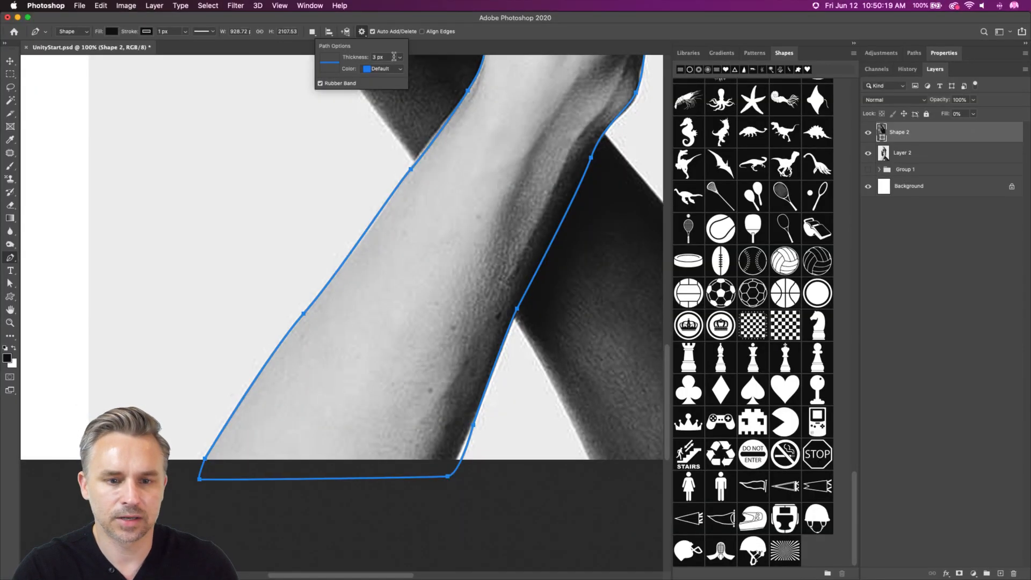
left_click(399, 57)
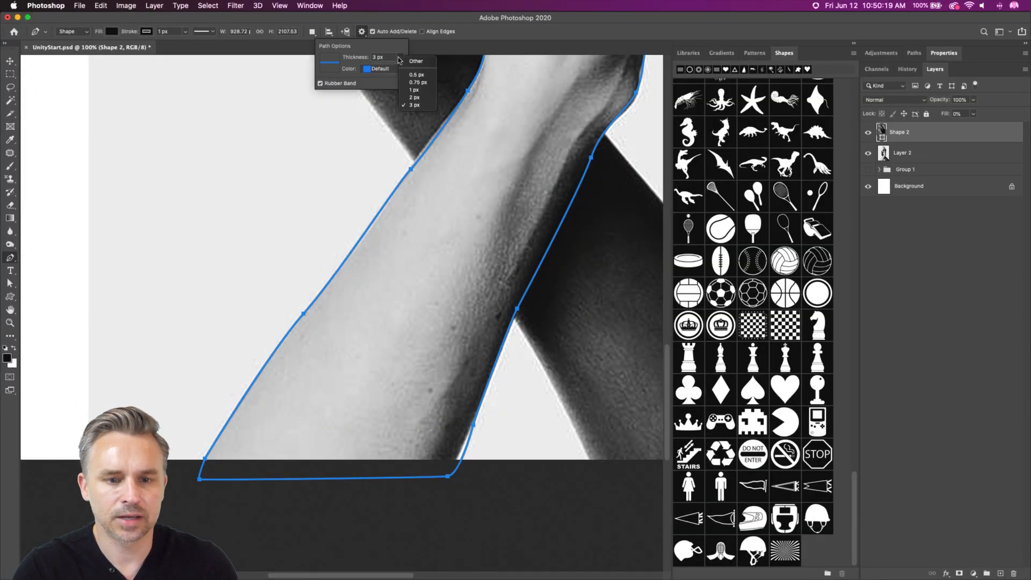
left_click(413, 81)
Set the traced hand shape's stroke width to 5.07 px and its stroke style to dashed.
left_click_drag(467, 134, 373, 460)
left_click_drag(339, 217, 300, 407)
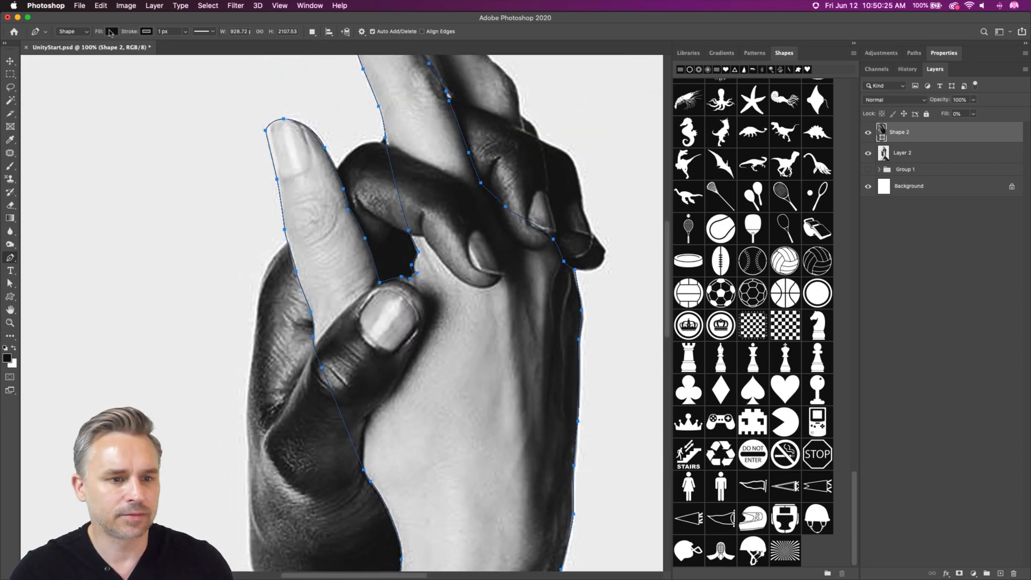
left_click(185, 34)
left_click_drag(183, 43, 186, 45)
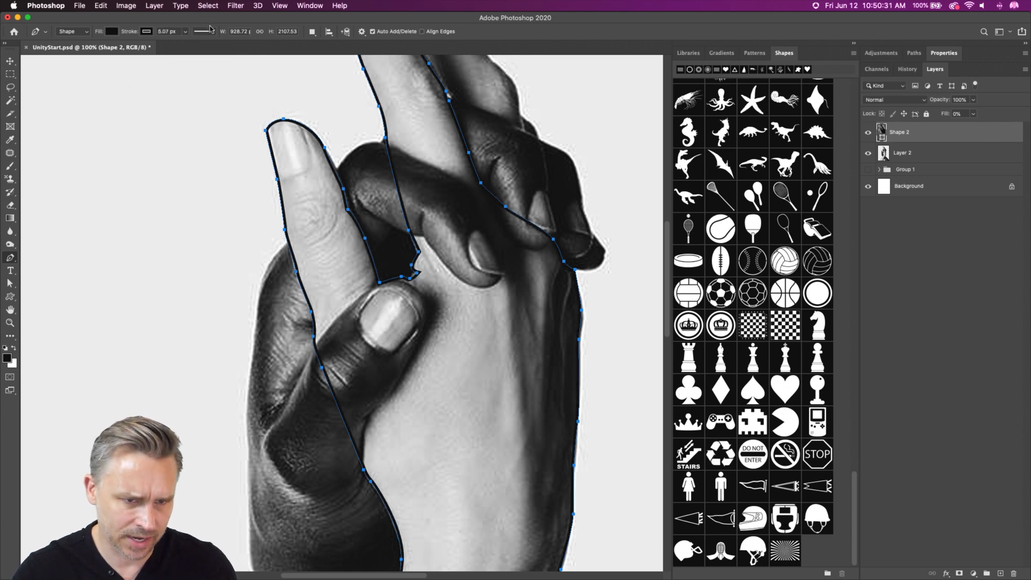
left_click(214, 33)
left_click(194, 80)
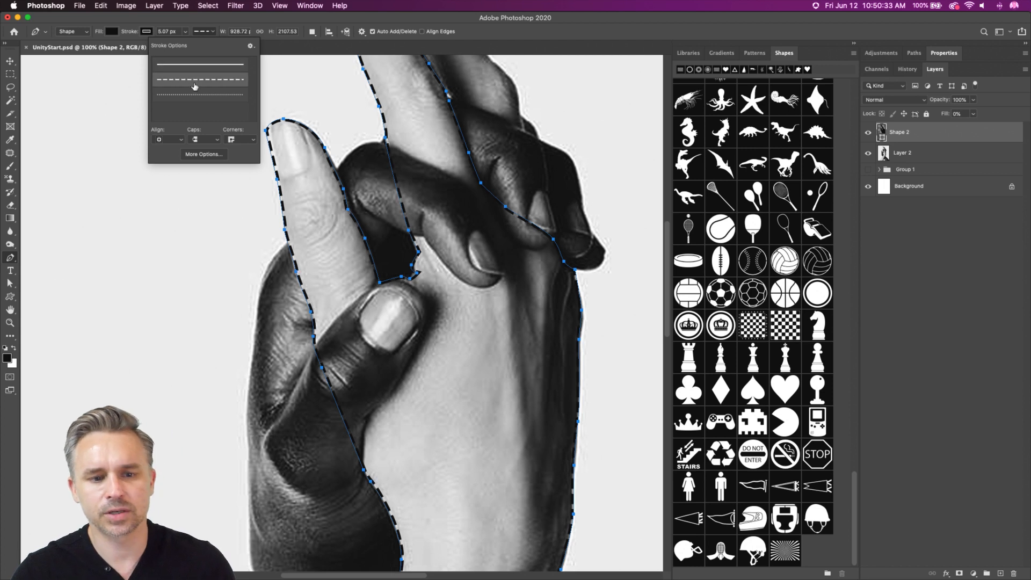
Try the dotted, dashed and solid line styles on Shape 2's stroke, finishing with the dotted style.
left_click(195, 95)
left_click(185, 81)
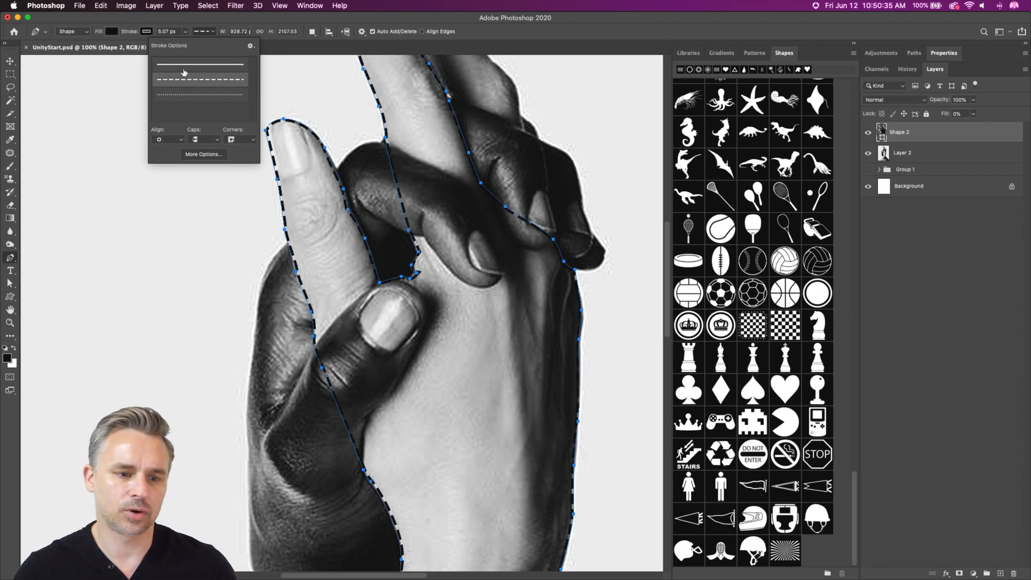
left_click(184, 65)
left_click(184, 80)
left_click(183, 95)
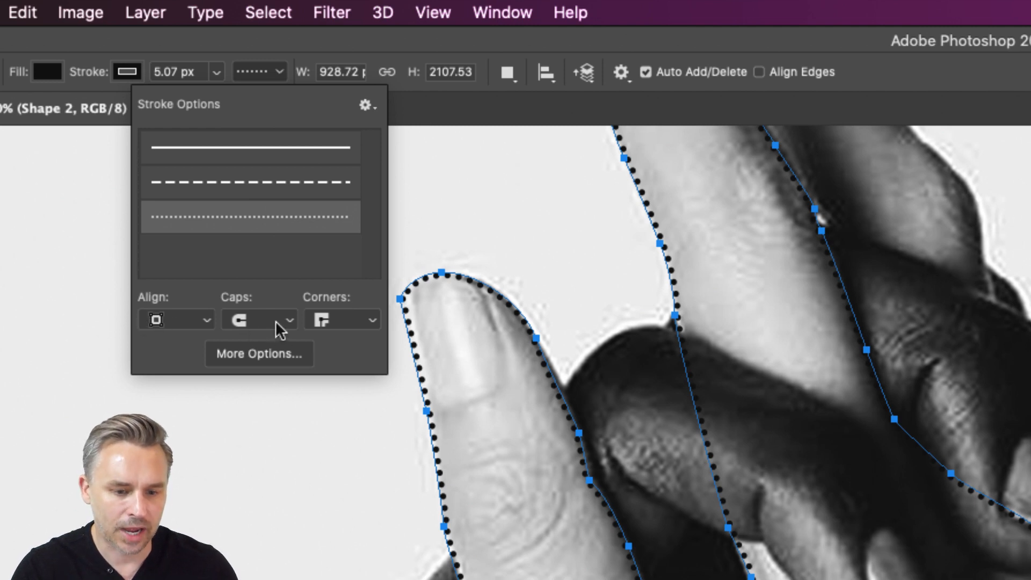
Try the round and bevel corner types on the dotted stroke and return it to miter corners.
left_click(320, 320)
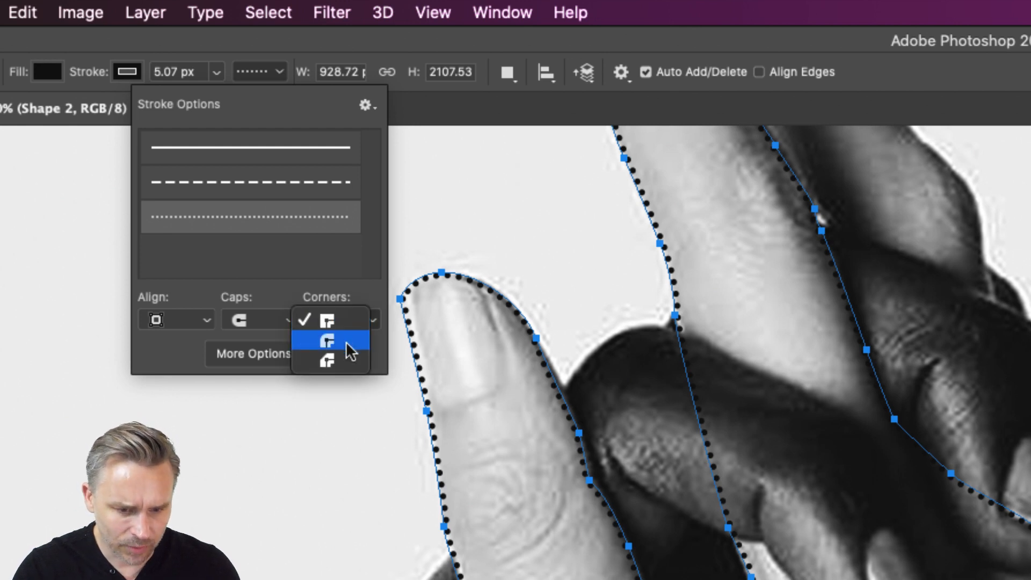
left_click(346, 349)
left_click(340, 320)
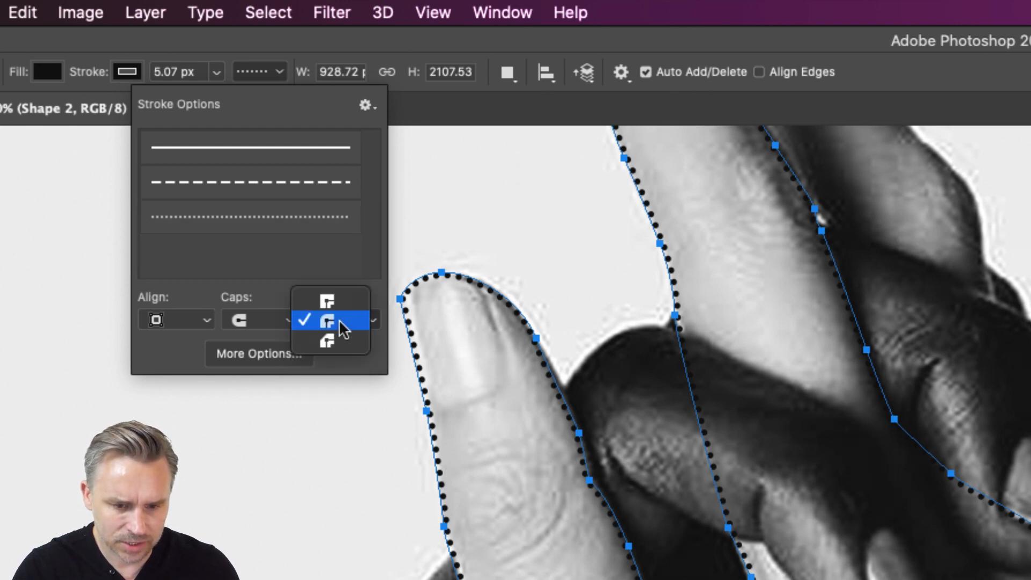
left_click(339, 348)
left_click(335, 321)
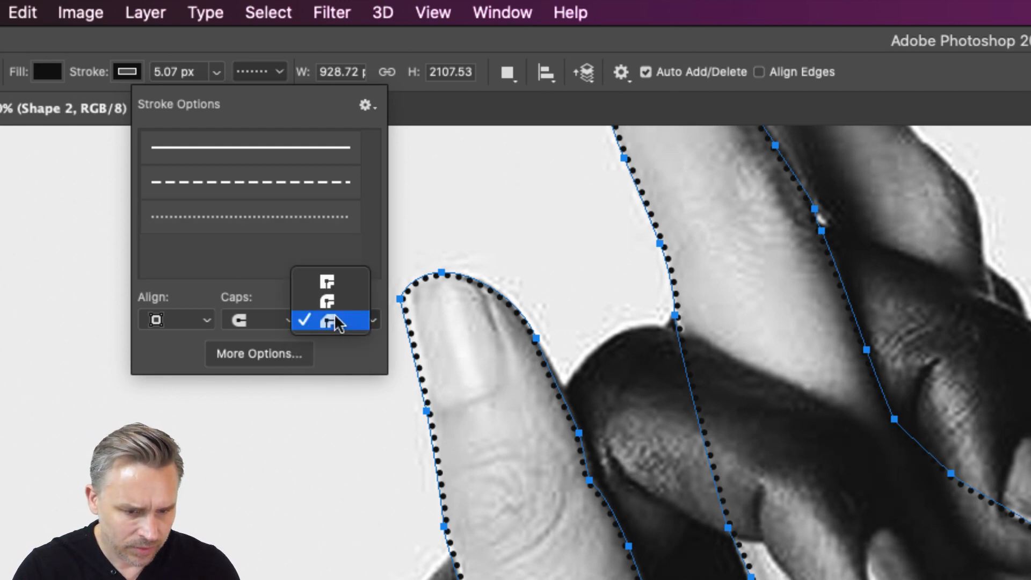
left_click(334, 282)
Align the dotted stroke to the center of Shape 2's path.
left_click(154, 321)
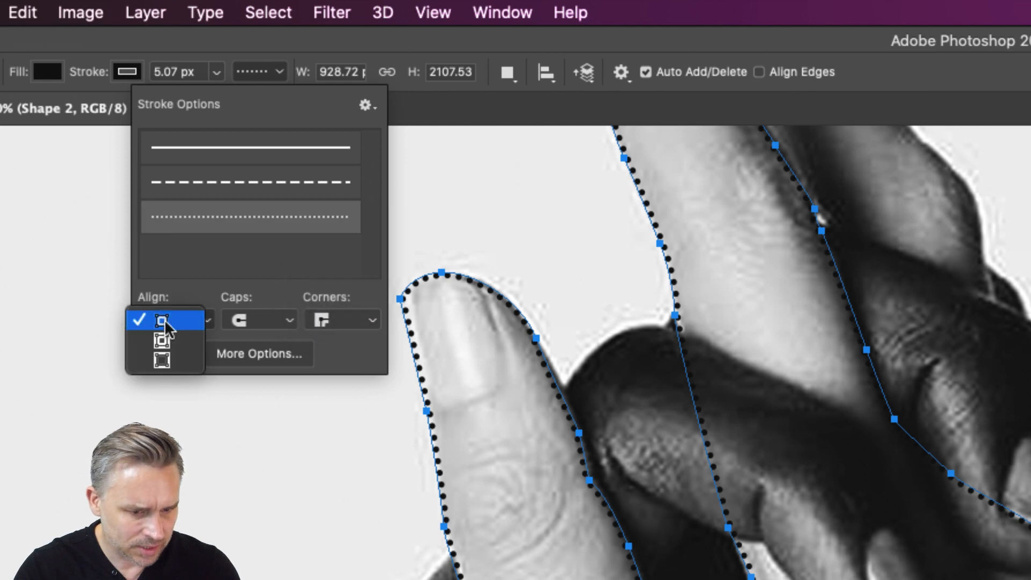
left_click(193, 347)
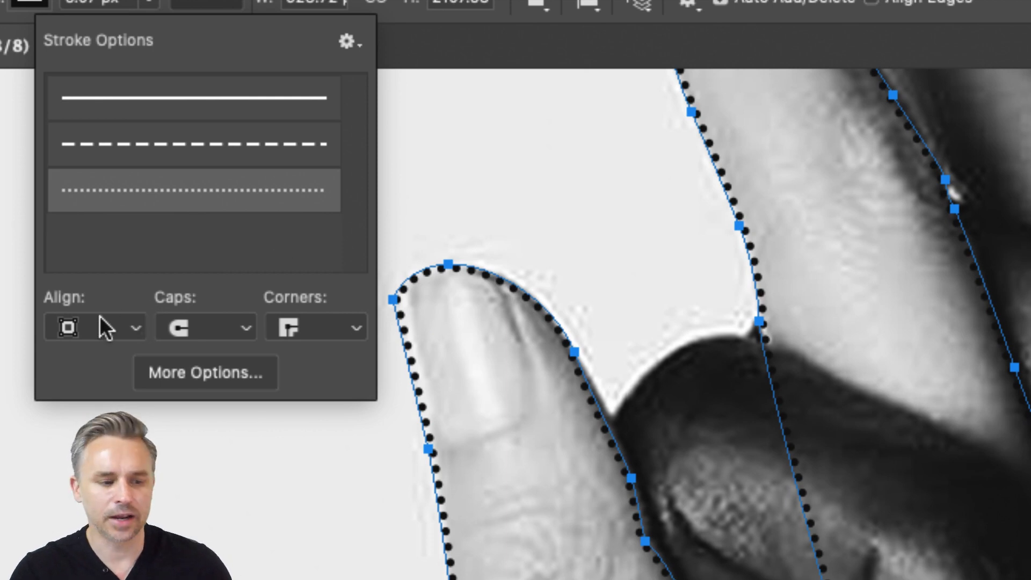
left_click(86, 326)
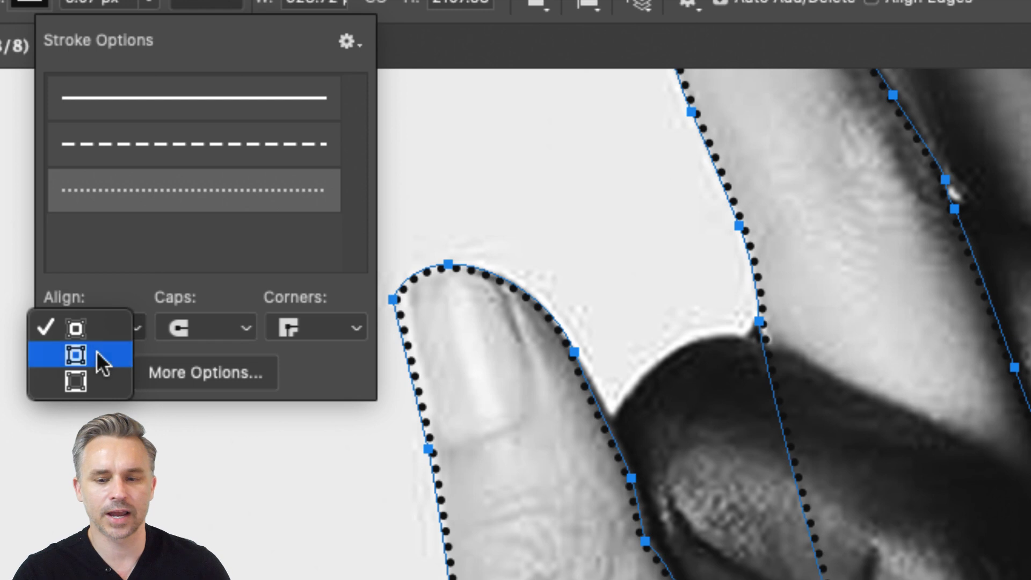
left_click(95, 350)
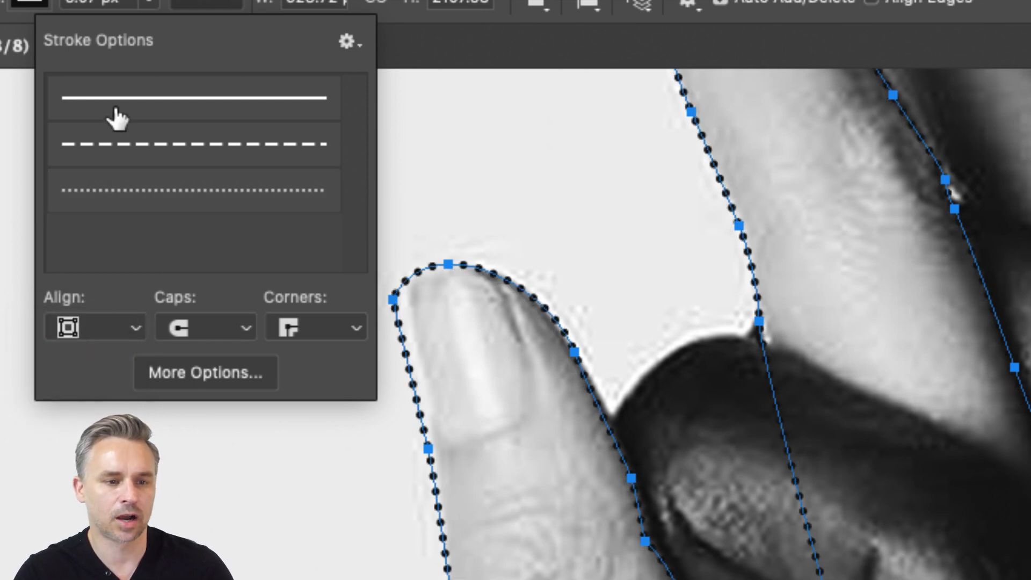
Switch Shape 2's stroke to a solid line and align it to the center of the path.
left_click(117, 117)
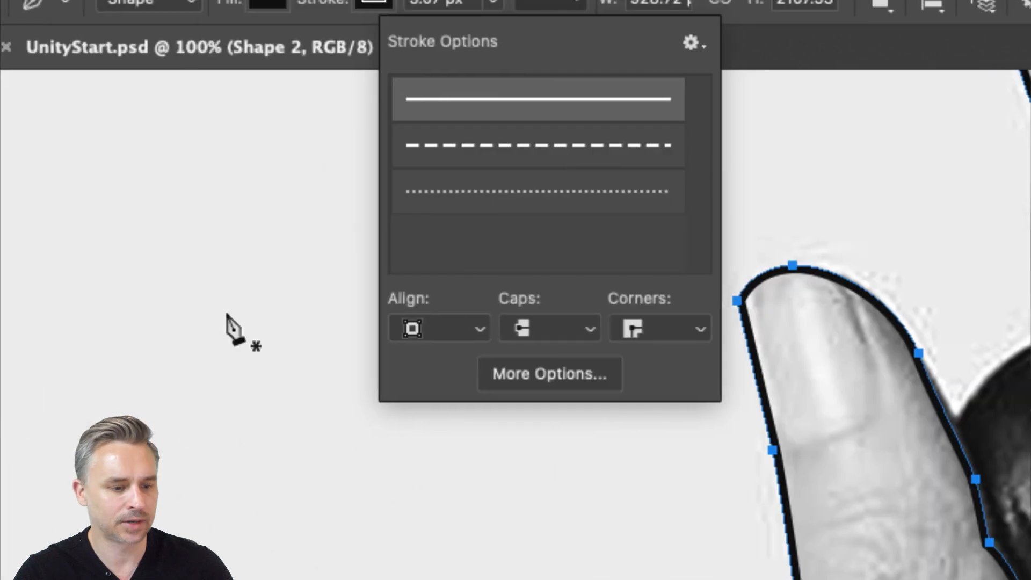
left_click(93, 328)
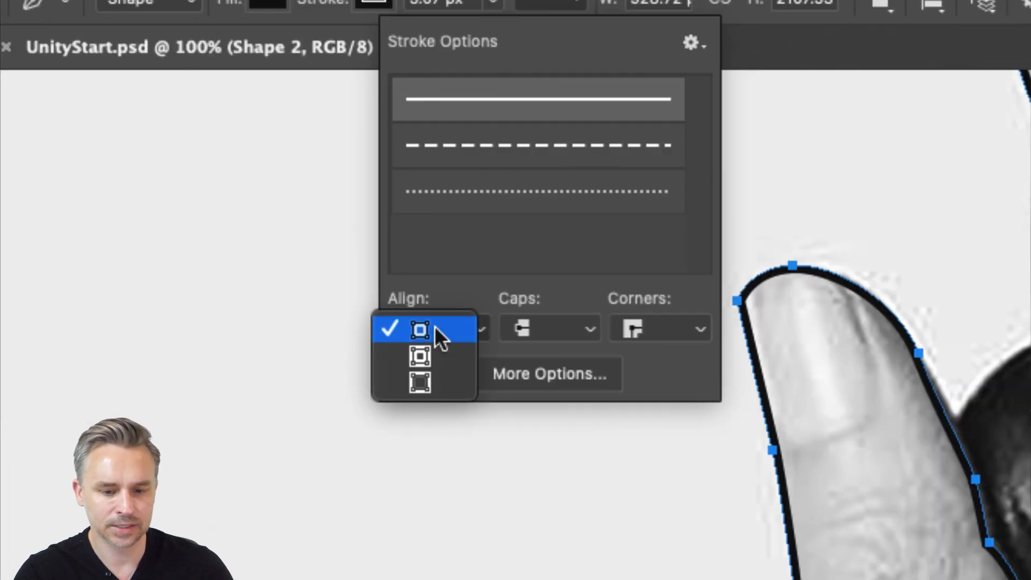
left_click(444, 350)
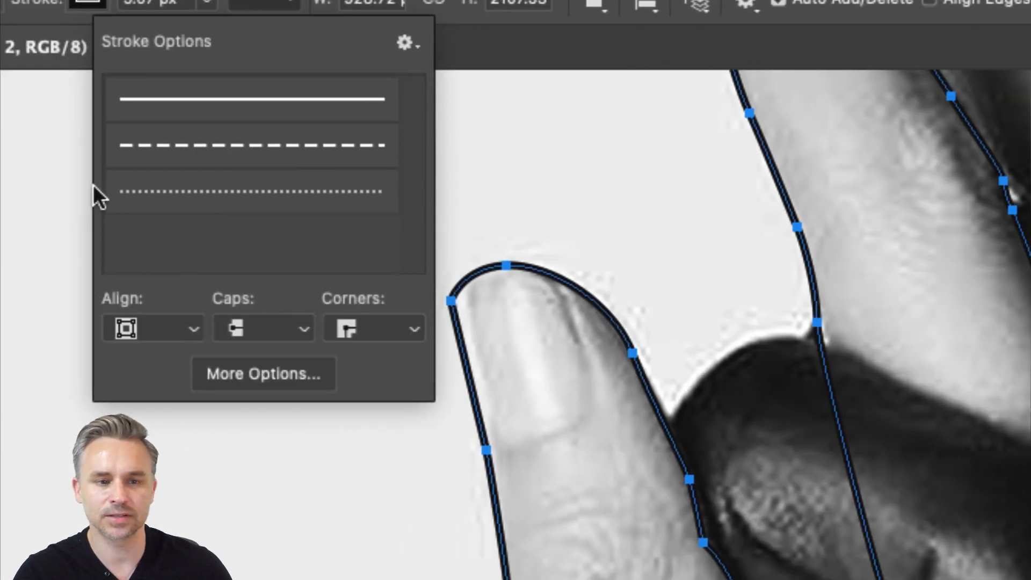
Examine the stroke's additional preset, alignment, cap, corner and dashed-line settings, and close them without changes.
left_click(310, 42)
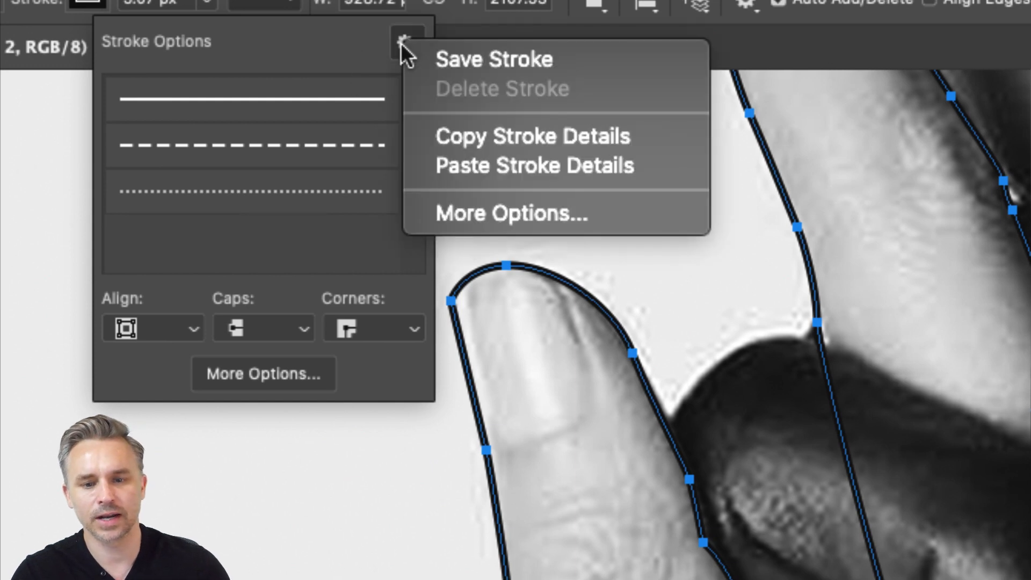
left_click(548, 214)
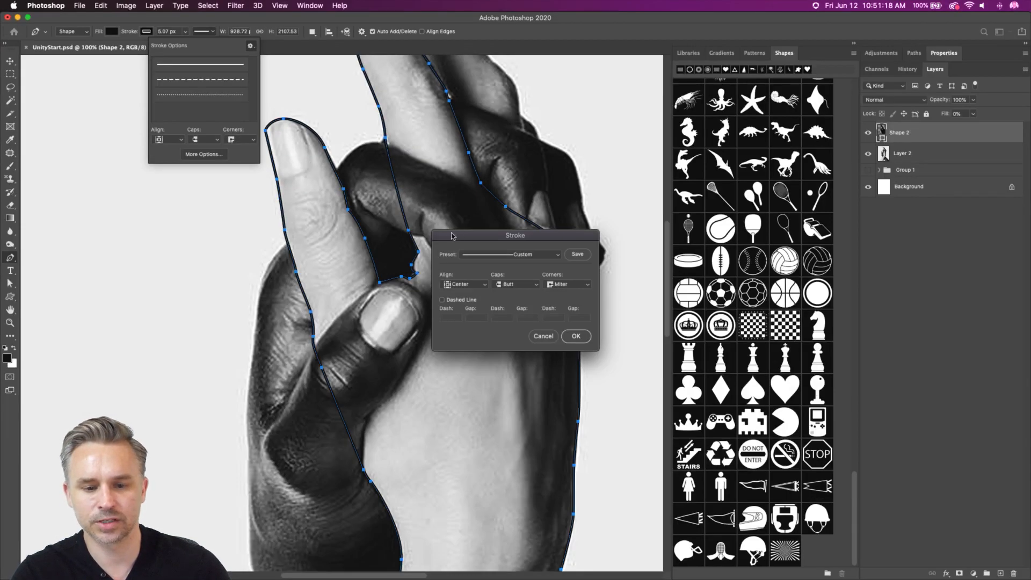
left_click_drag(452, 236, 243, 134)
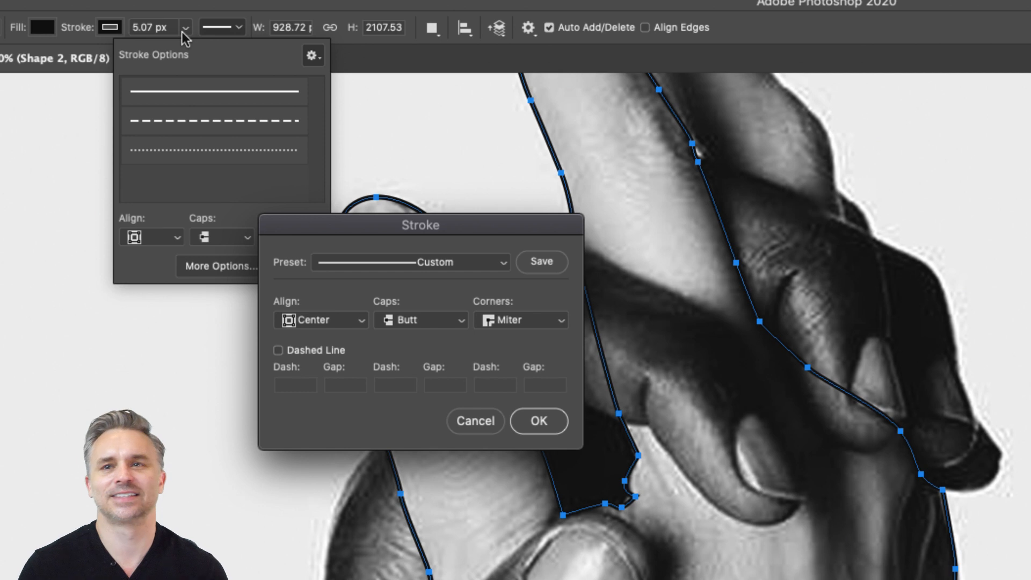
left_click(457, 421)
left_click(119, 8)
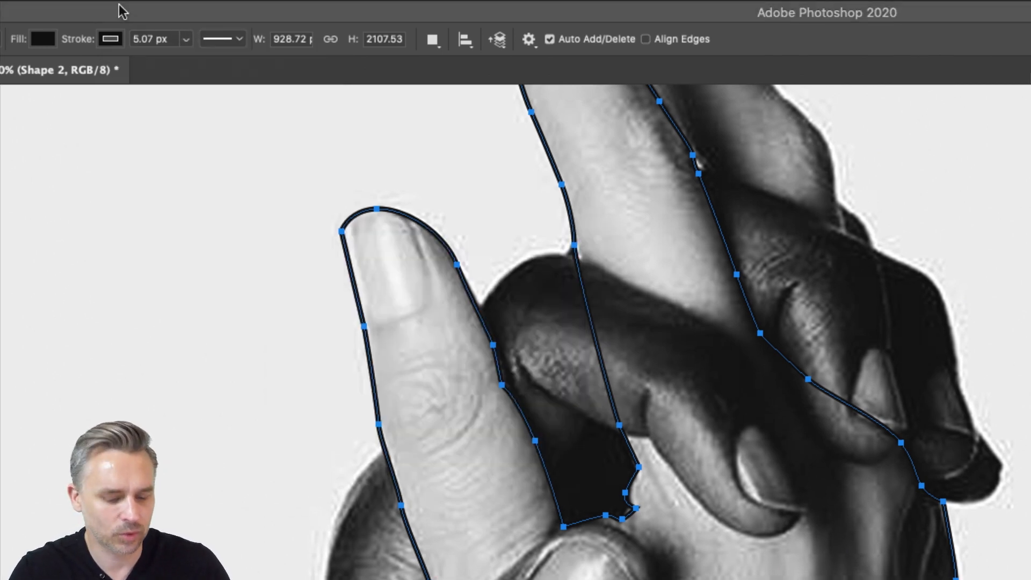
left_click(62, 2)
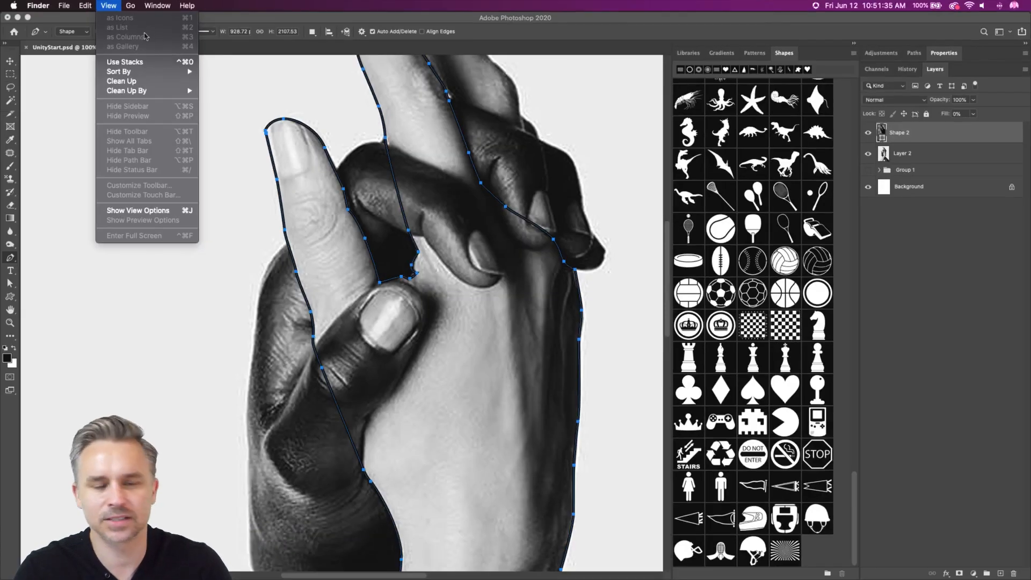
left_click(67, 27)
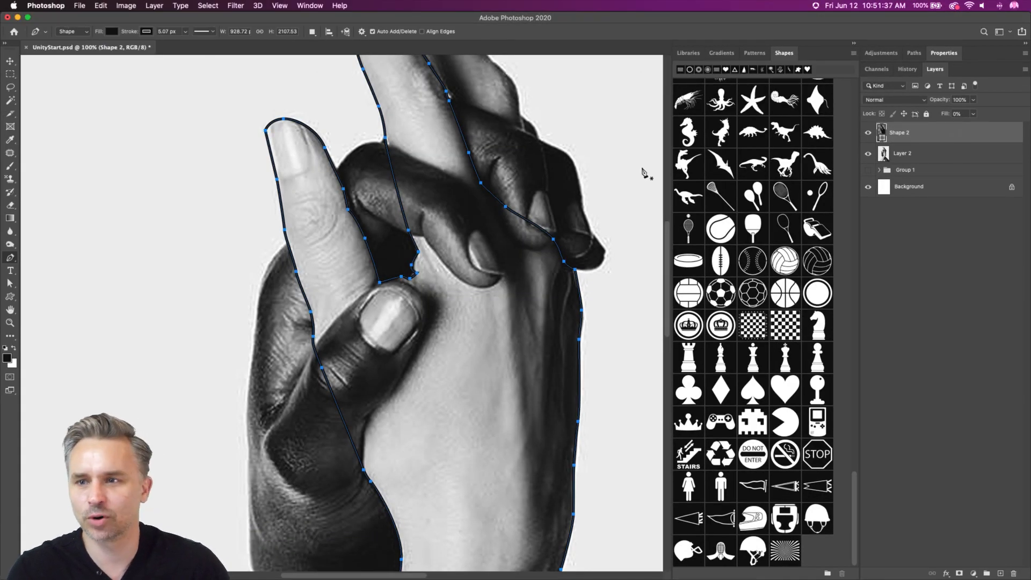
Set the Shape 2 layer's fill to 100% and change the shape's fill color to white.
left_click(854, 46)
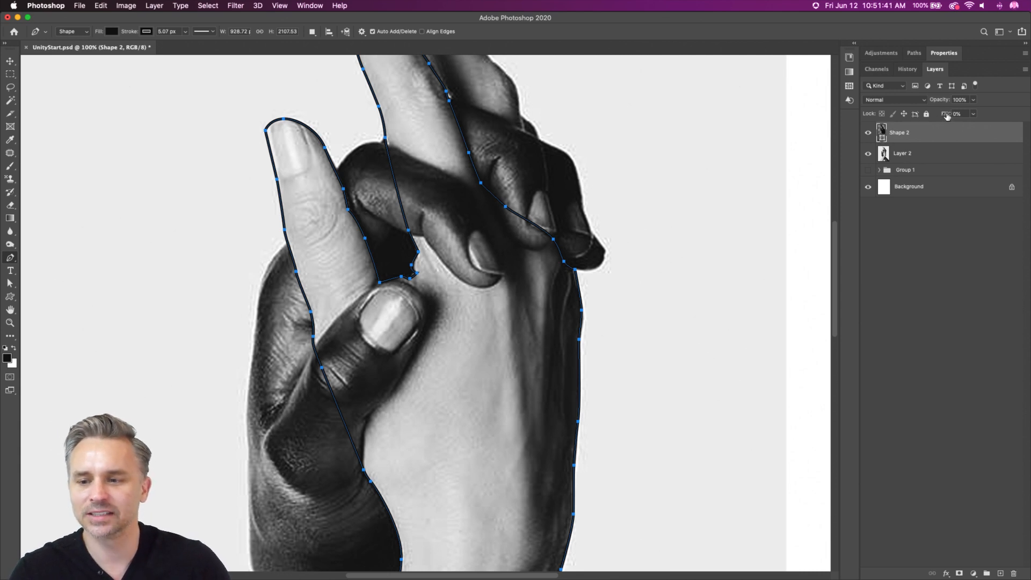
left_click_drag(947, 115, 1028, 141)
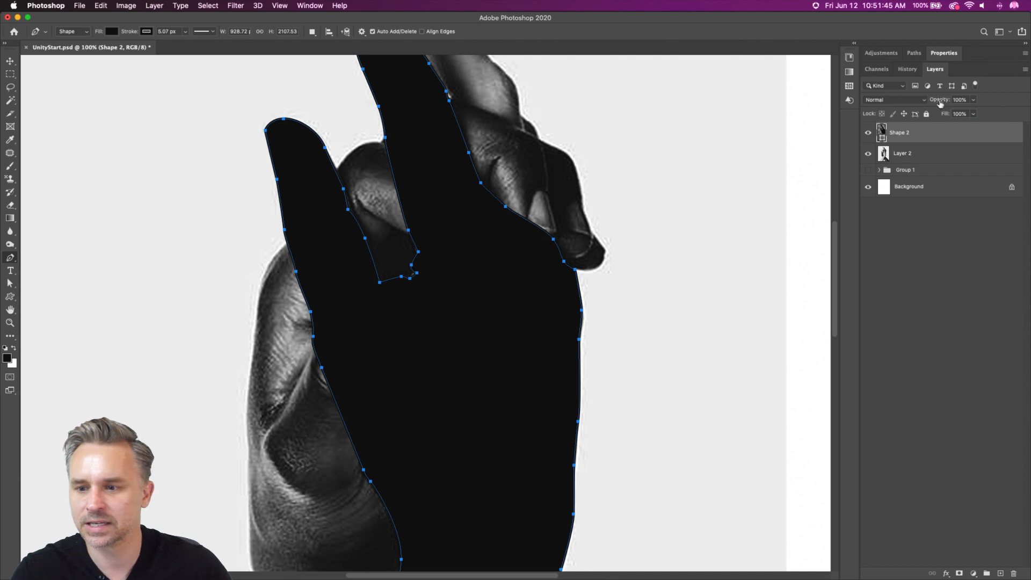
left_click(111, 32)
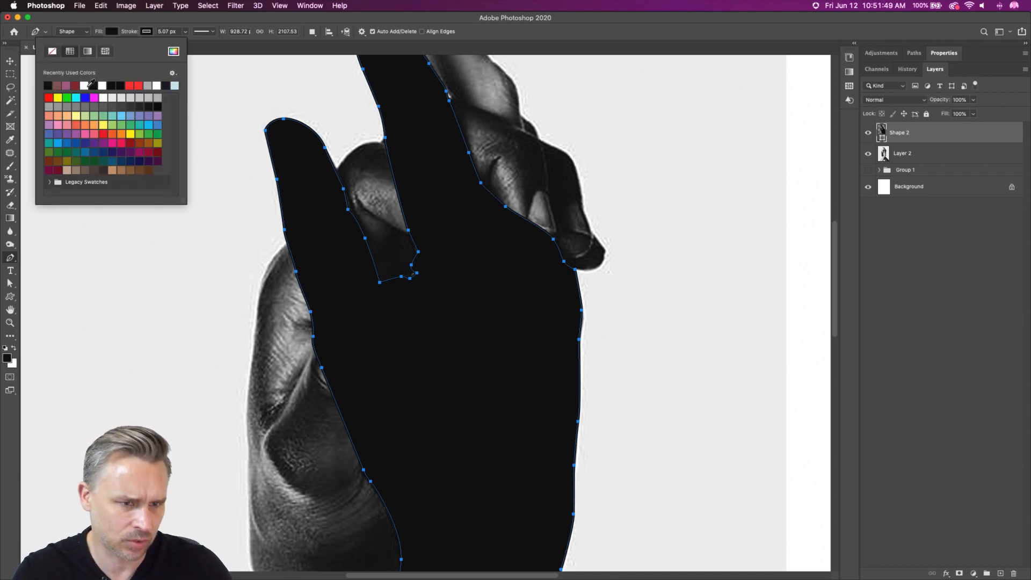
left_click(91, 84)
left_click(475, 35)
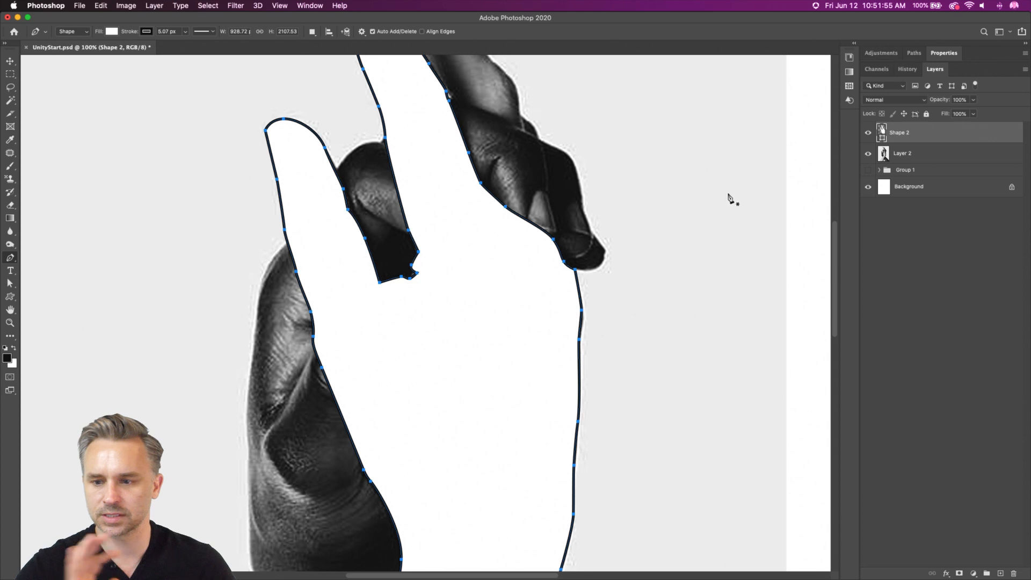
Hide the Shape 2 layer and add a new empty layer above it for outlining the dark arm.
left_click(868, 133)
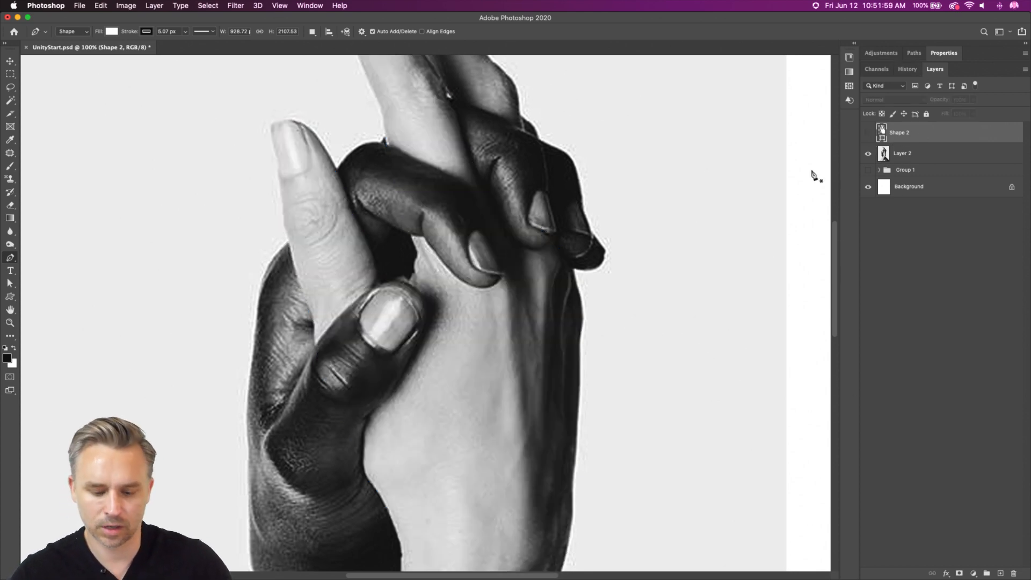
key("super+minus")
left_click_drag(704, 228, 724, 17)
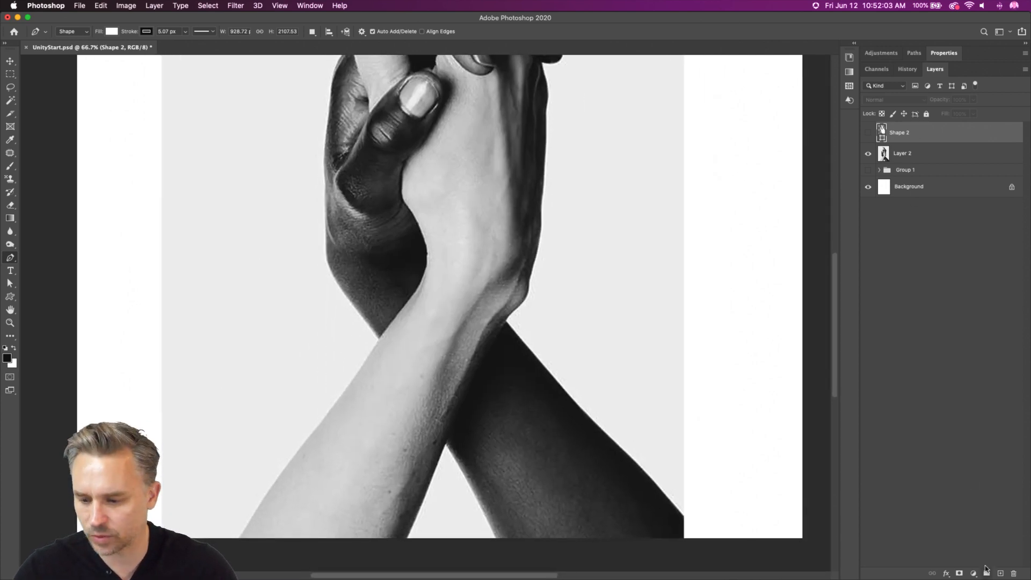
left_click(1001, 573)
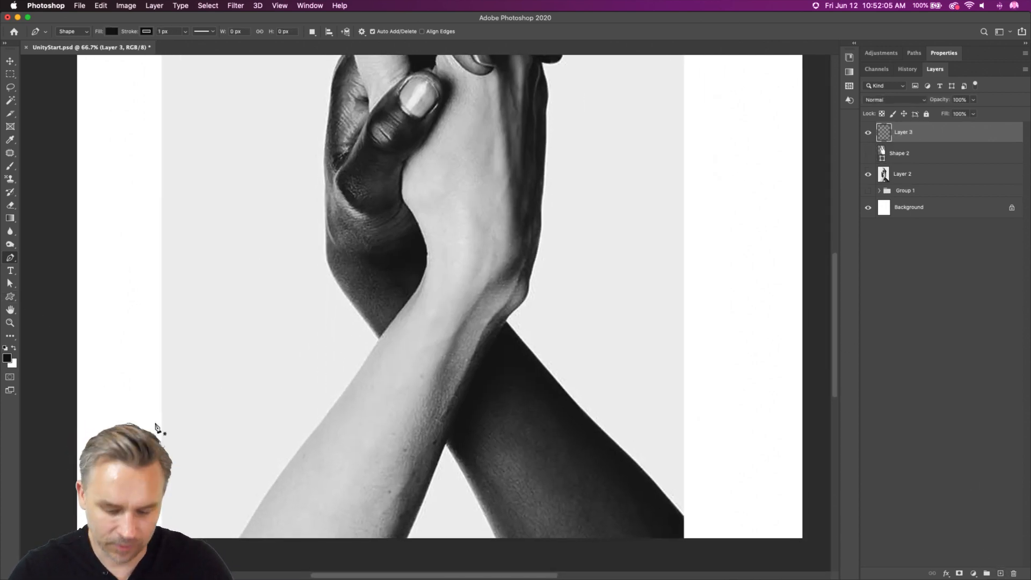
Start a Pen shape at the image's lower edge and trace the dark forearm's inner edge up across the light arm to the wrist.
left_click(498, 544)
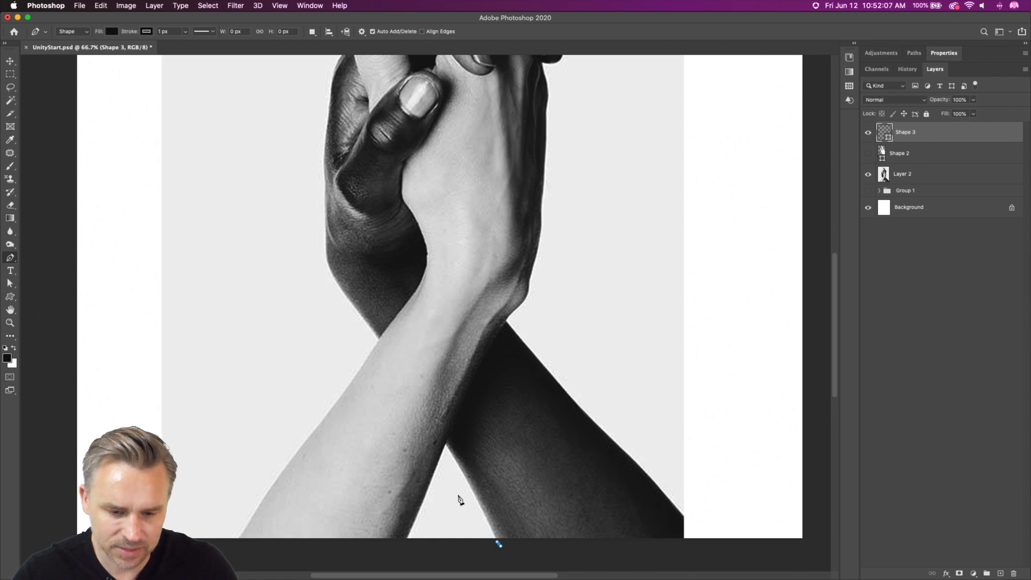
left_click_drag(443, 438, 435, 426)
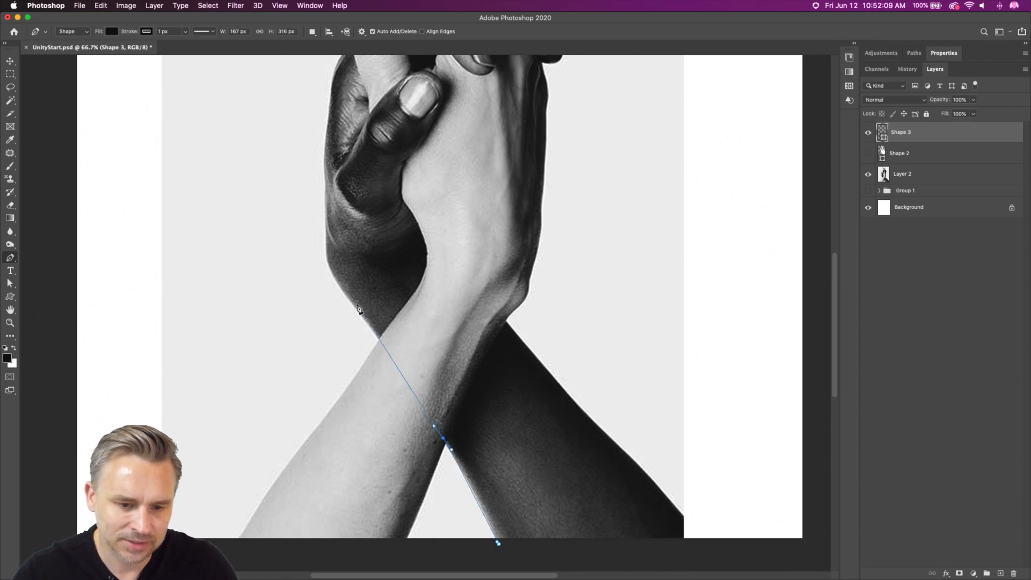
left_click_drag(360, 311, 354, 304)
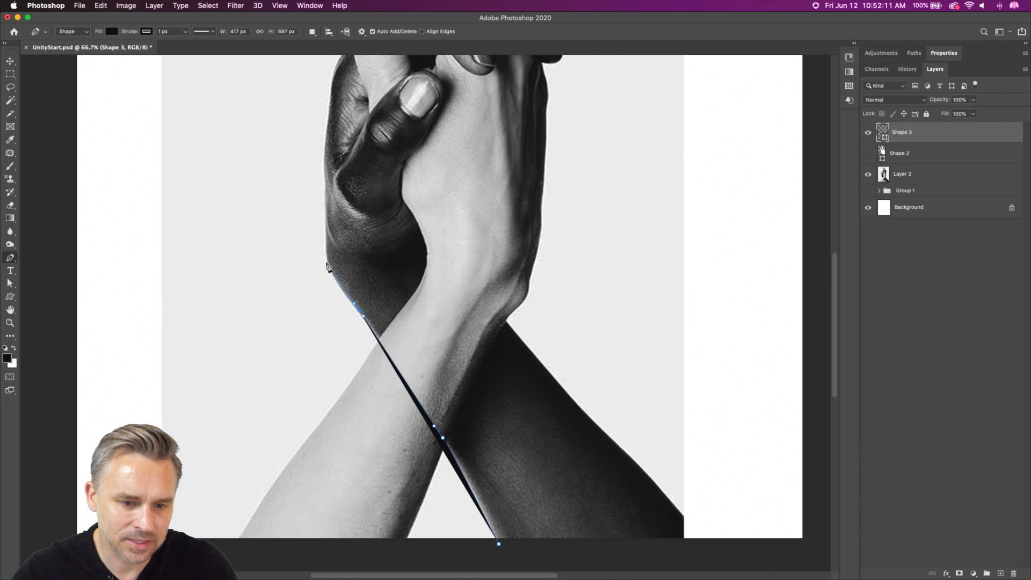
left_click_drag(327, 263, 327, 252)
Continue the Pen outline with curved points up the dark hand's outer edge from the wrist to behind the raised light finger.
scroll(328, 267, "up", 10)
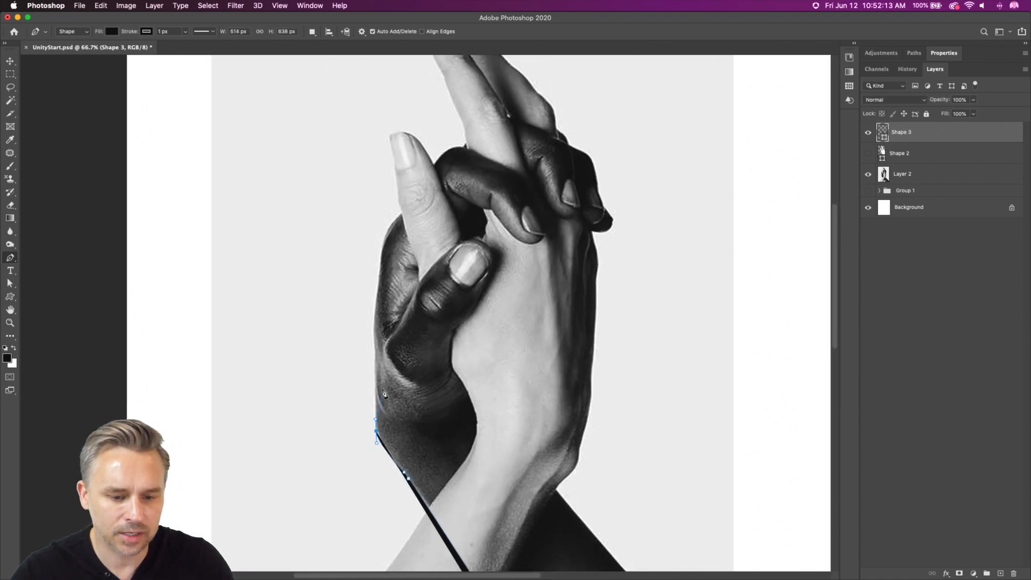
left_click_drag(374, 365, 375, 344)
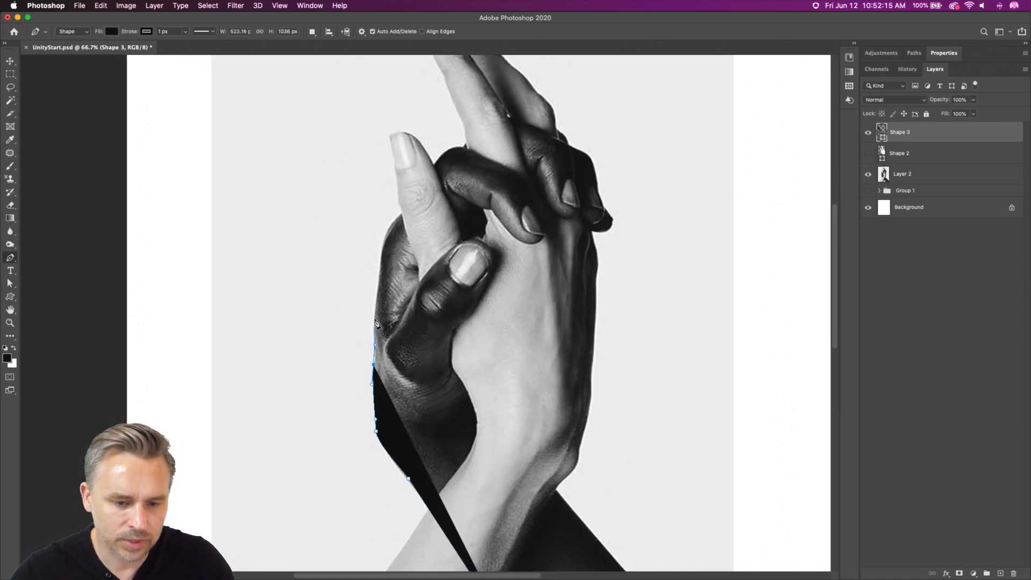
left_click_drag(376, 297, 377, 280)
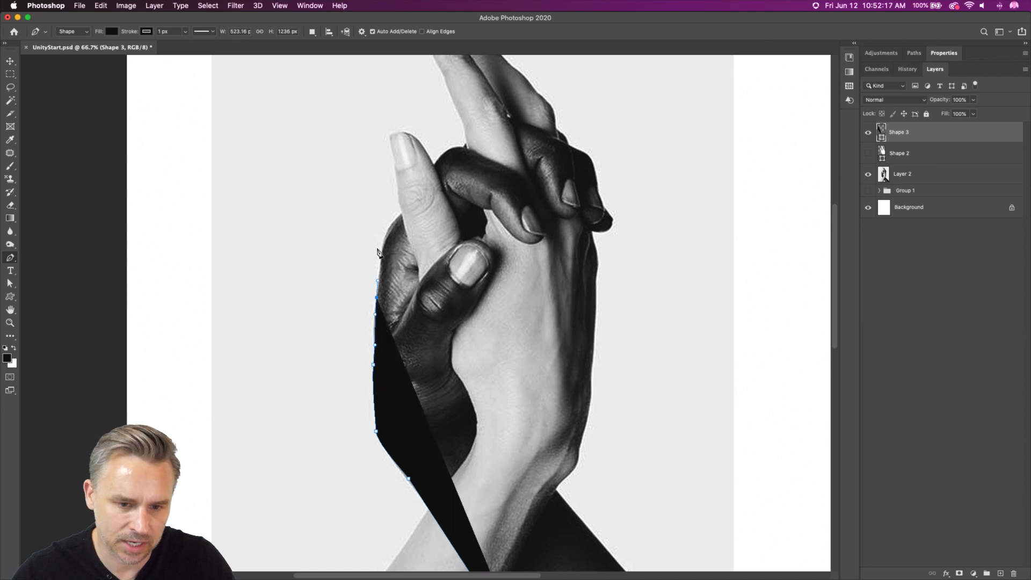
left_click_drag(384, 236, 386, 240)
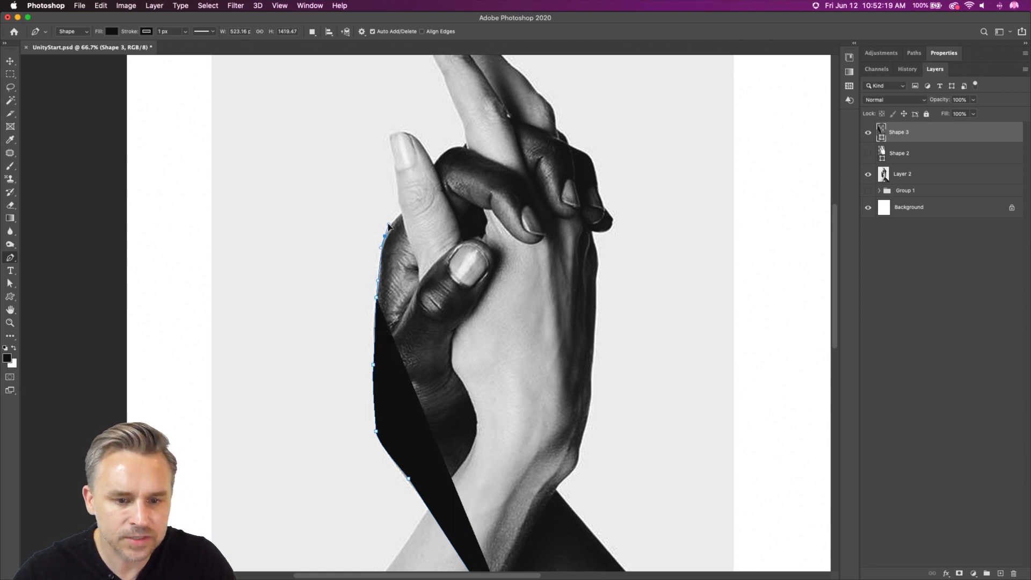
left_click_drag(410, 201, 418, 197)
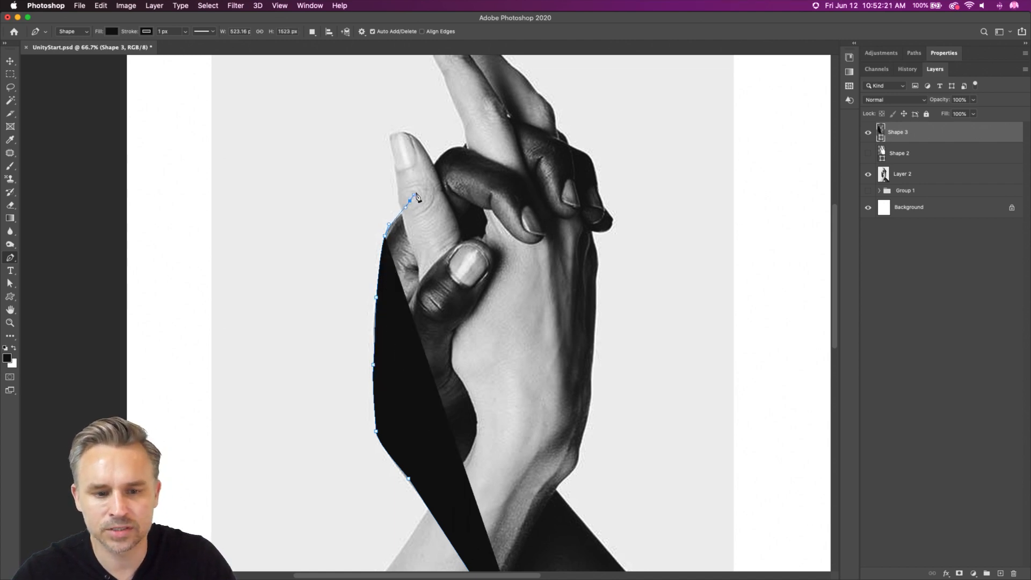
Finish the dark arm's Pen outline across the light hand, down the dark forearm's outer edge past the image's lower edge, and close the shape.
left_click_drag(446, 150, 498, 215)
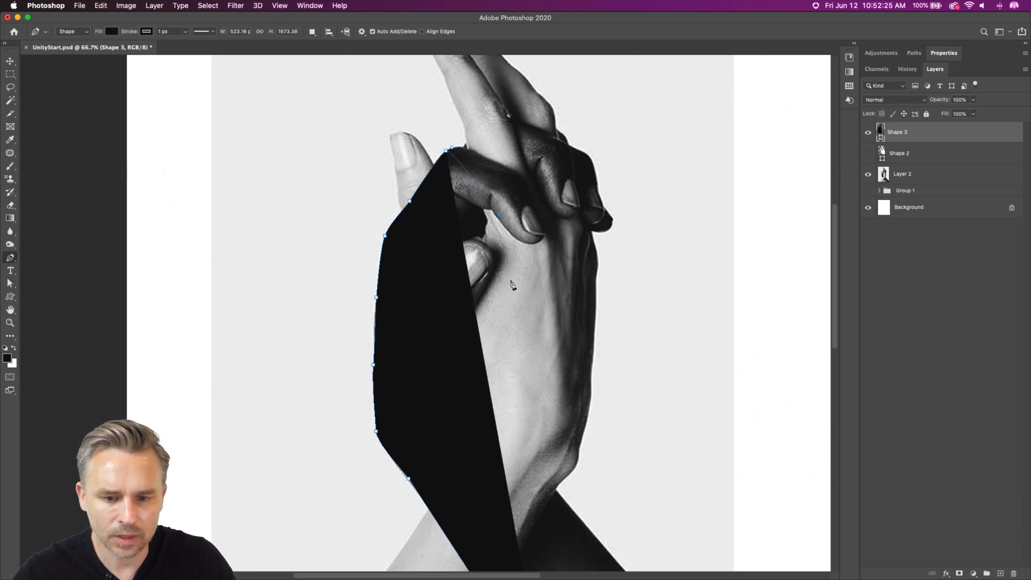
left_click(488, 422)
scroll(491, 446, "down", 5)
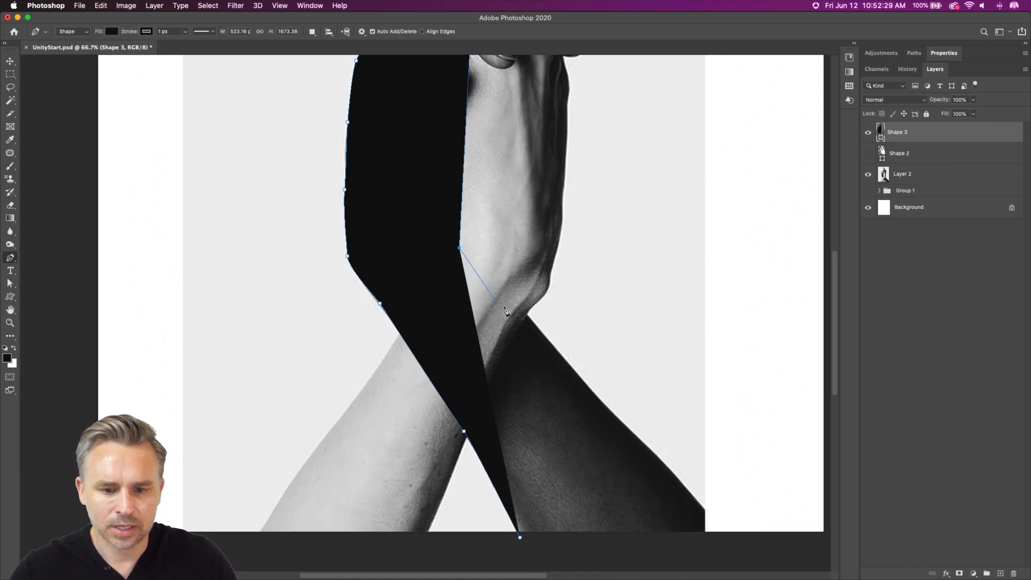
left_click(527, 315)
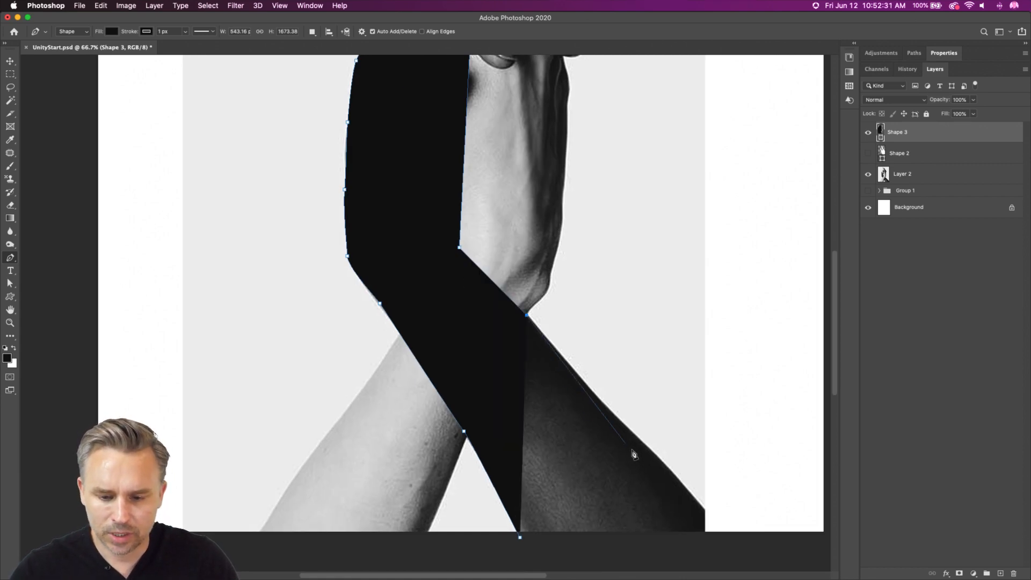
left_click_drag(649, 449, 668, 466)
left_click_drag(732, 535, 731, 544)
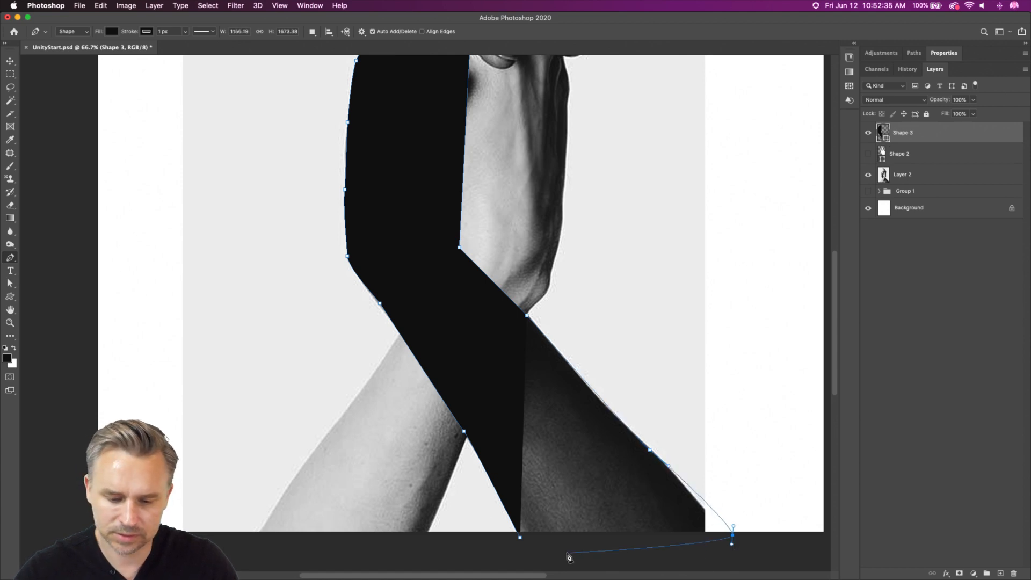
left_click(520, 537)
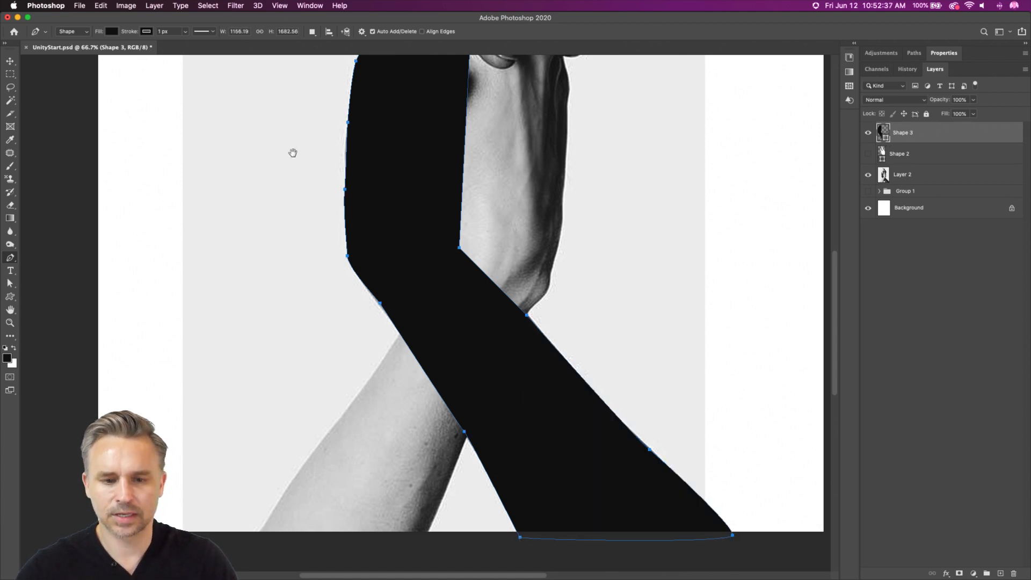
Move the Shape 3 layer below Shape 2 and turn on Shape 2's visibility so the light hand overlaps the dark arm.
left_click_drag(293, 153, 276, 385)
left_click_drag(900, 140, 897, 163)
left_click(867, 134)
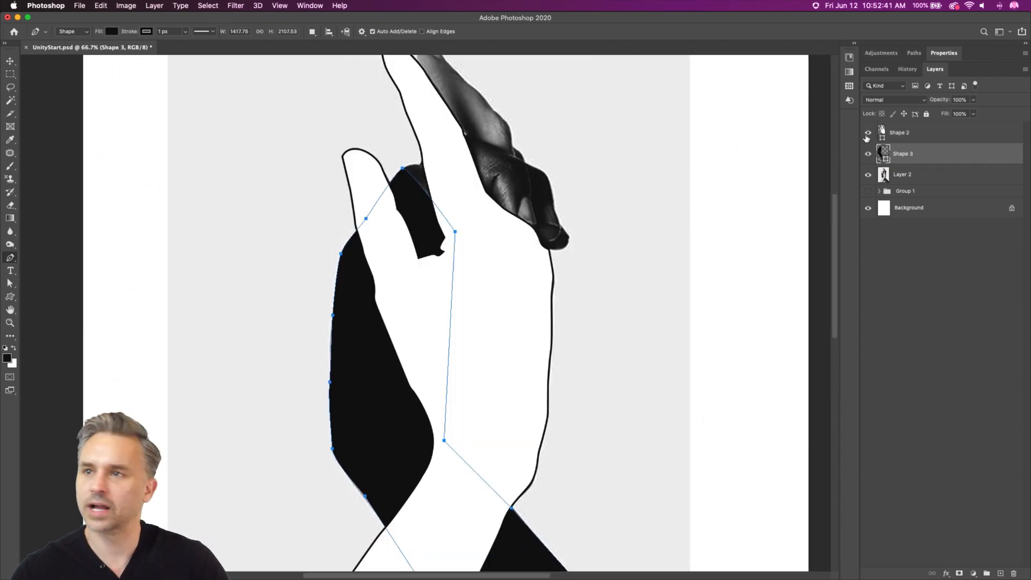
left_click(866, 134)
left_click(866, 135)
Add a new empty layer above Shape 2 and hide the Shape 2 and Shape 3 layers.
left_click(916, 139)
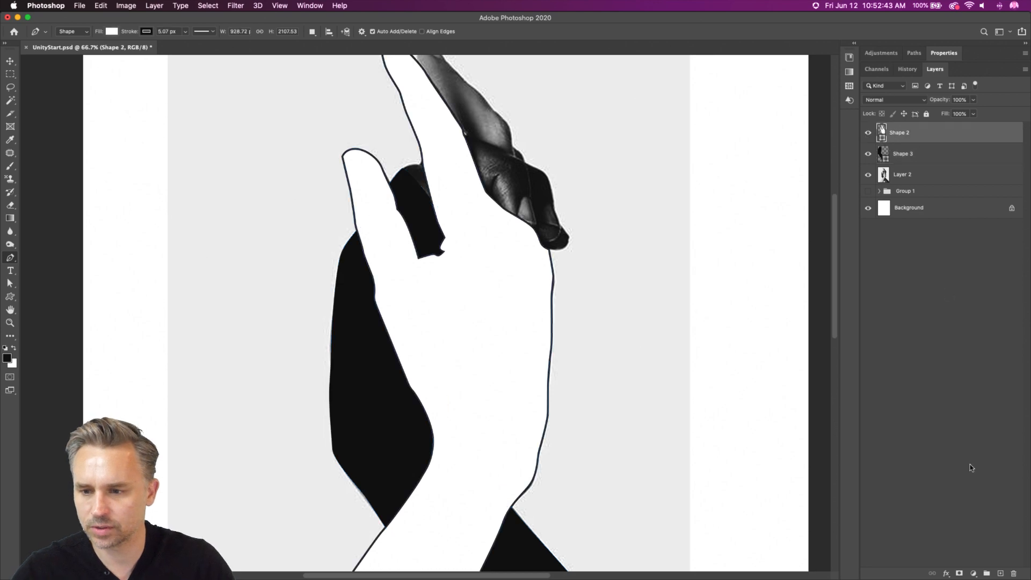
left_click(1000, 573)
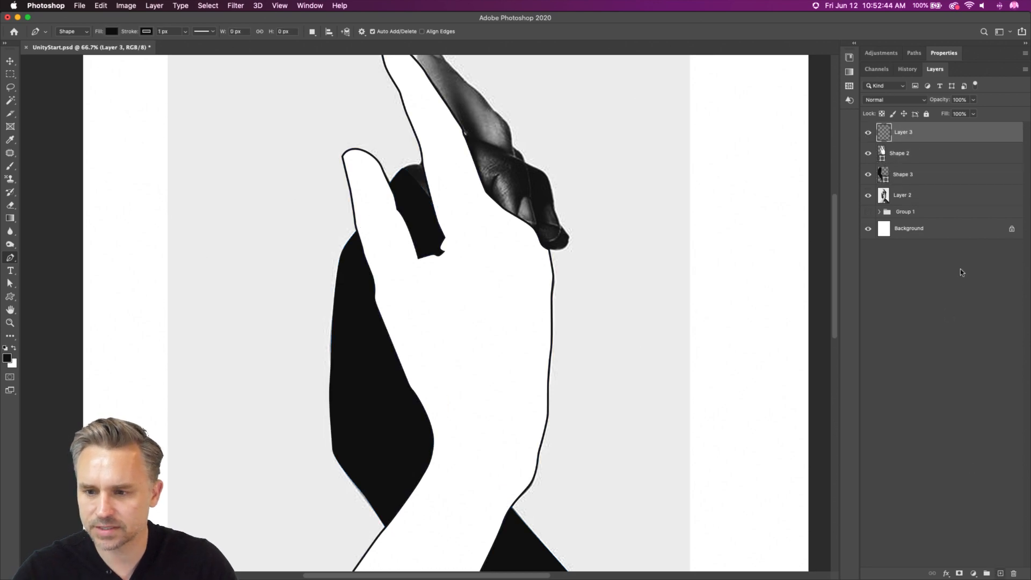
left_click(868, 175)
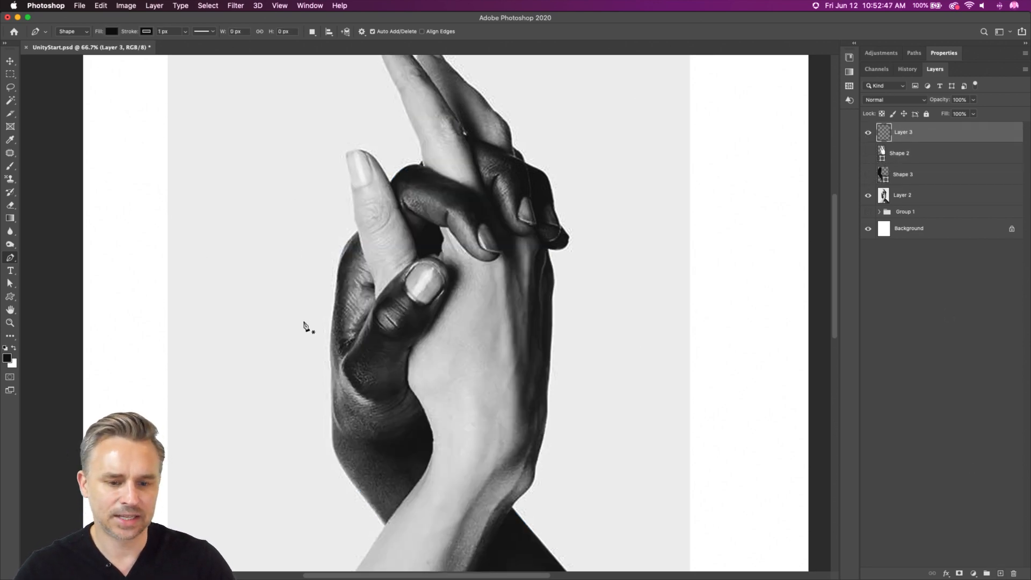
key("super+equal")
left_click_drag(312, 322, 435, 295)
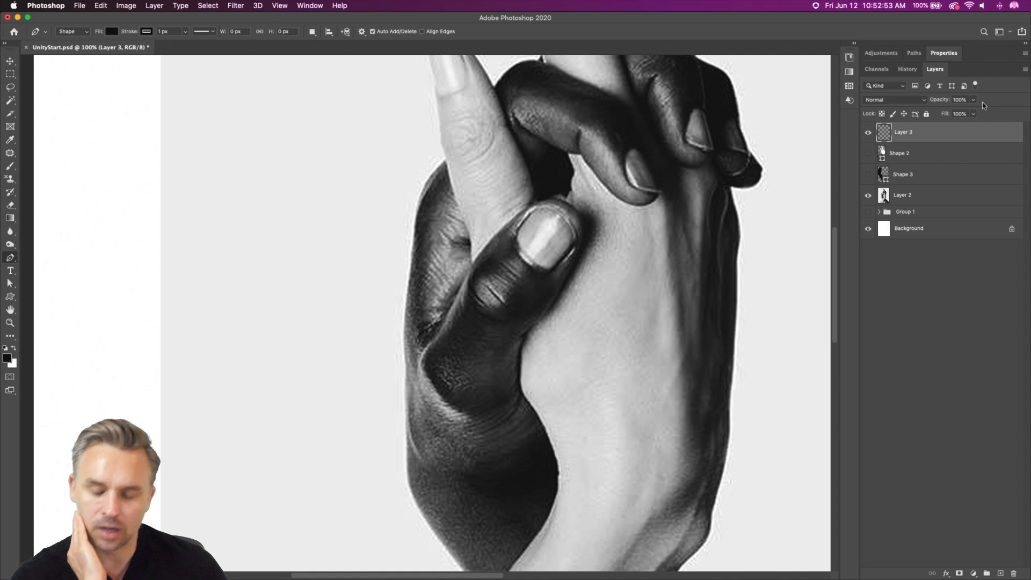
Show the Shape 3 layer and change its fill color to white (ffffff).
left_click(867, 175)
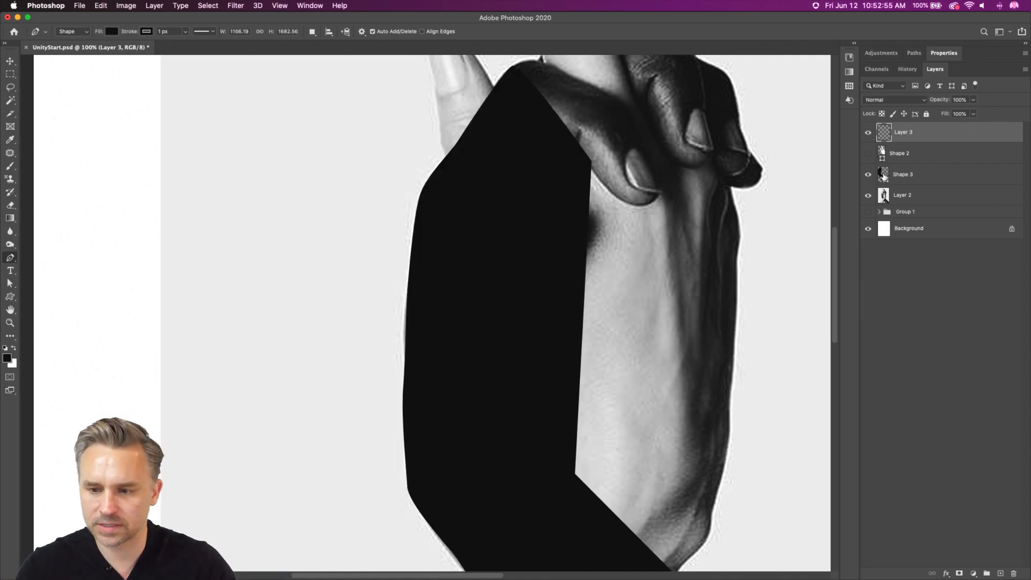
double_click(882, 175)
left_click_drag(575, 294, 502, 215)
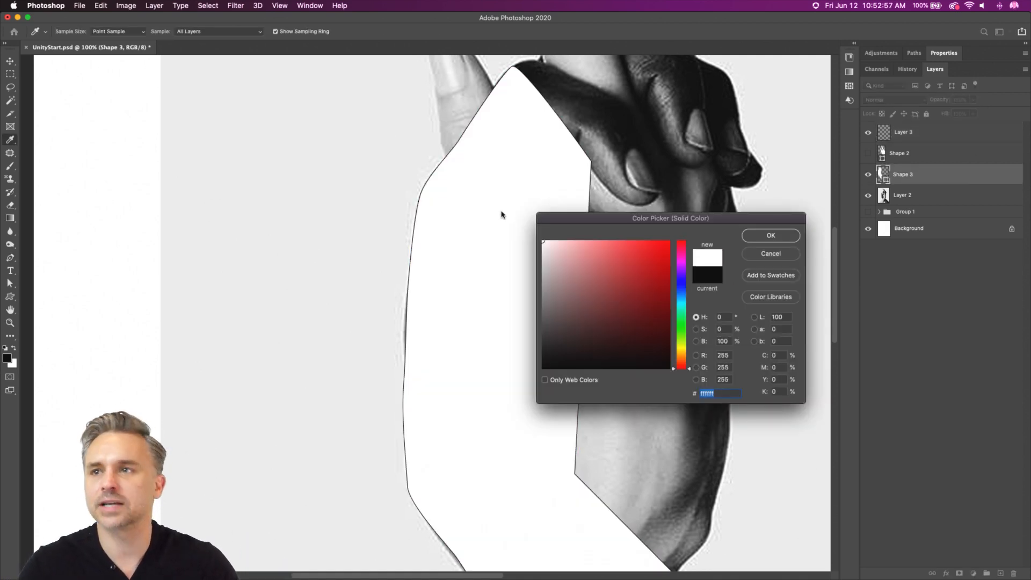
key("Return")
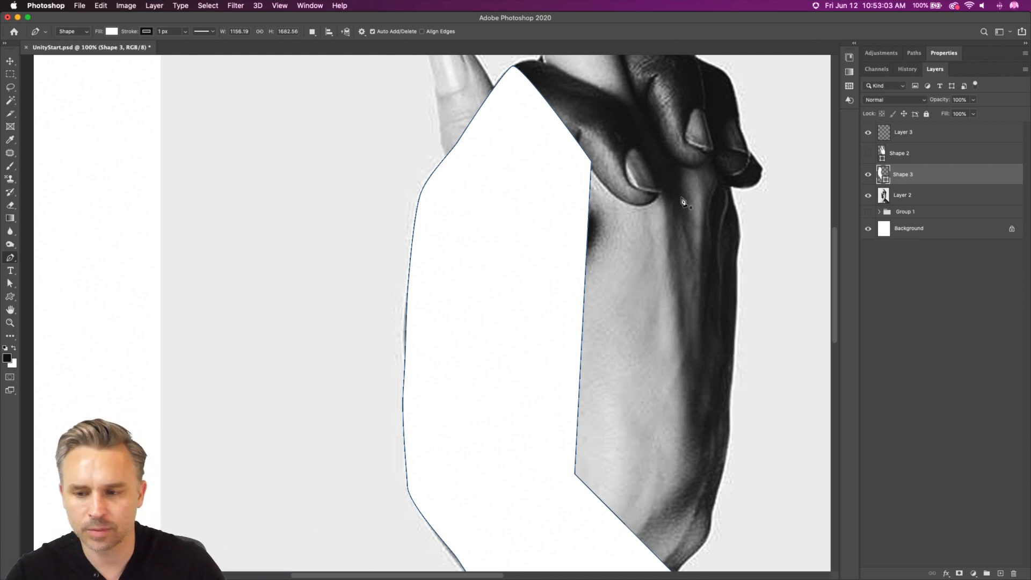
Show the Shape 2 layer and compare the artwork with Shape 3 hidden and shown.
left_click(868, 153)
left_click(935, 154)
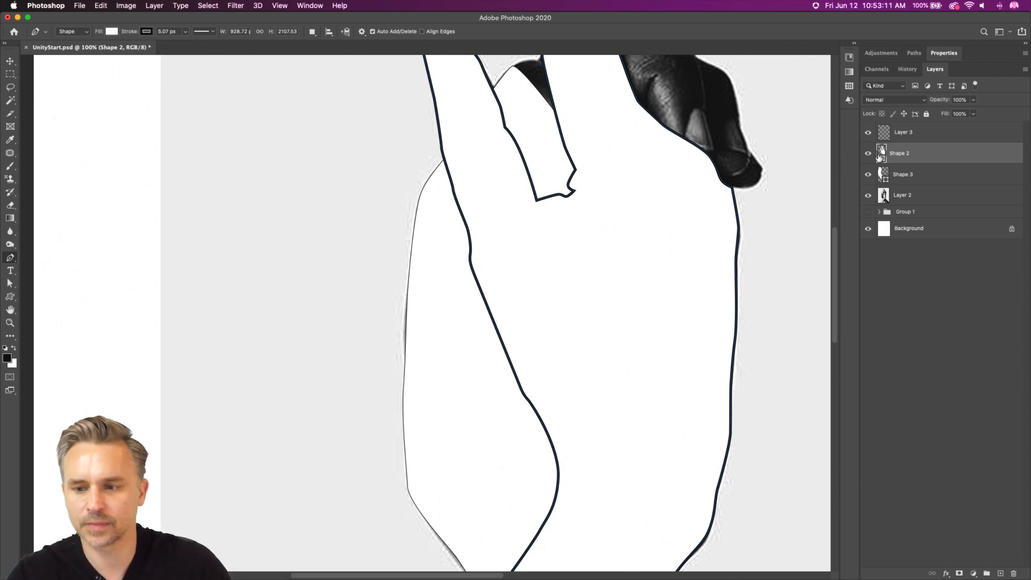
left_click(881, 173)
left_click(867, 175)
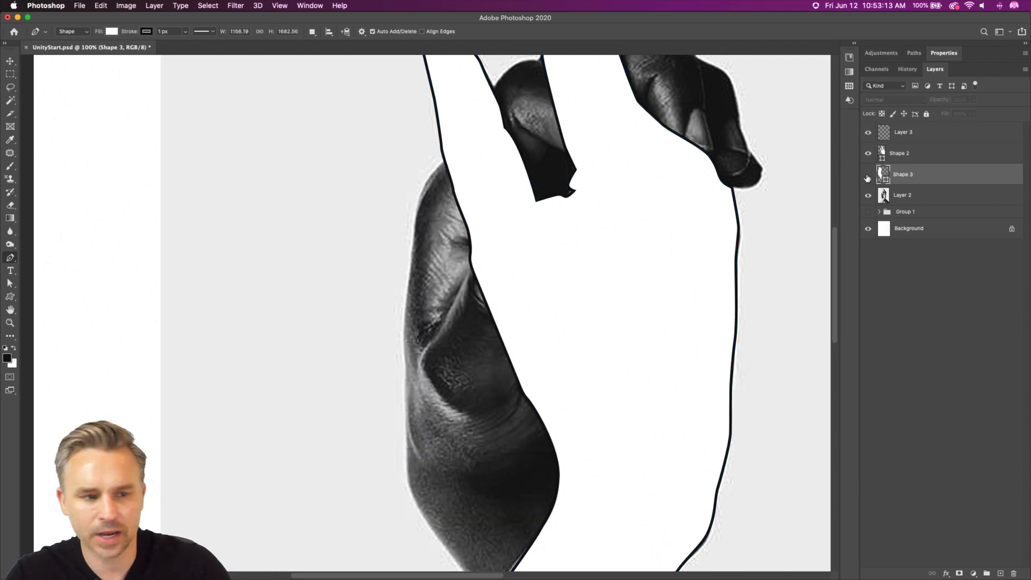
left_click(867, 175)
Set the Shape 2 layer's stroke width to 1 px, then raise it to 5 px.
left_click(901, 150)
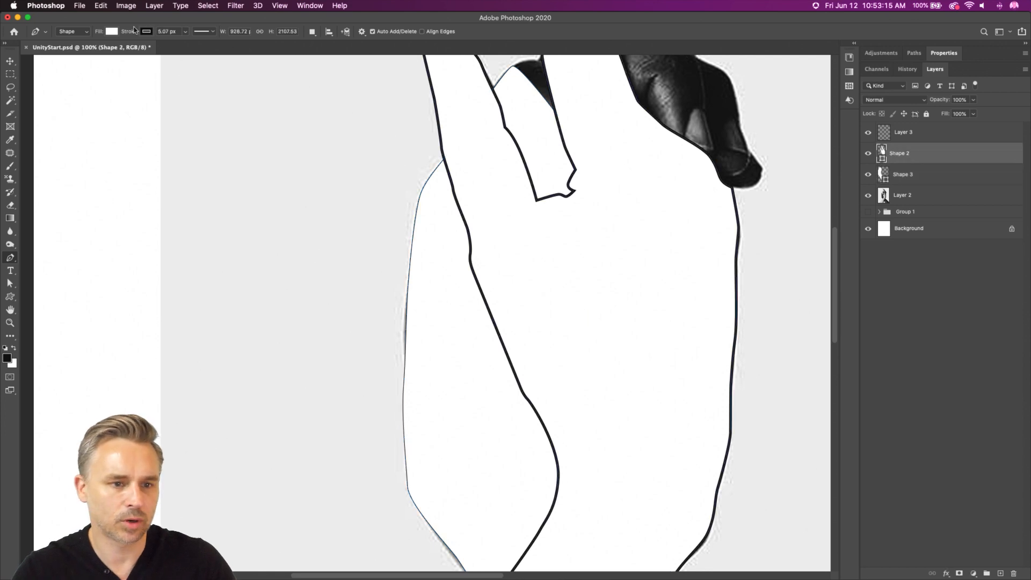
left_click(175, 33)
type("1")
key("Return")
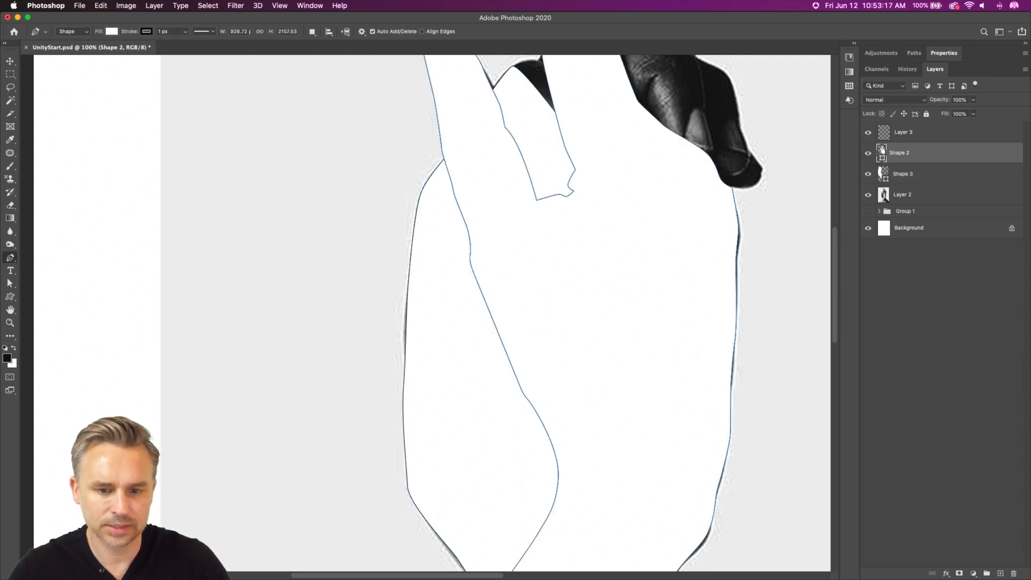
type("5")
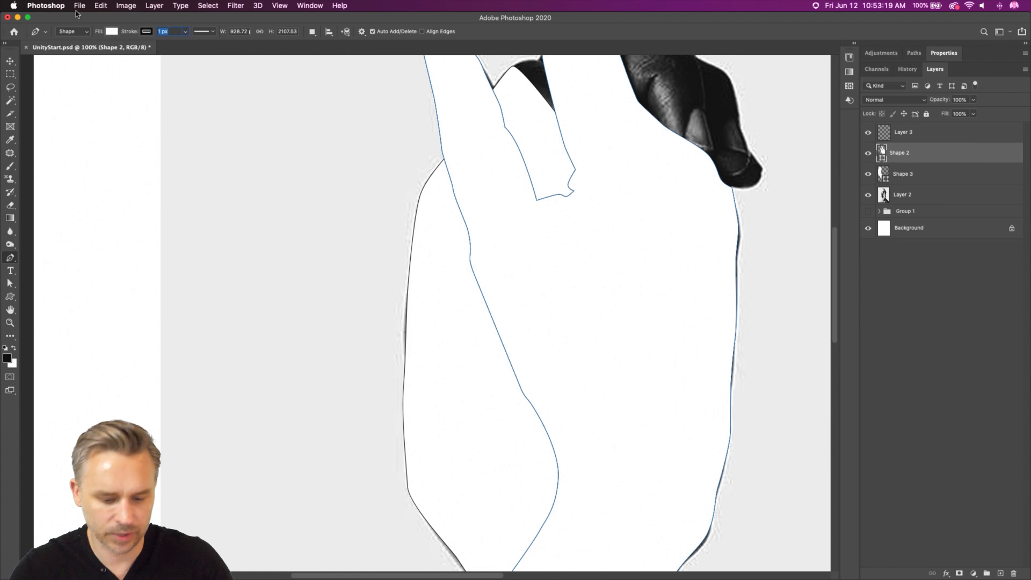
key("Return")
Set the Shape 3 layer's stroke width to 5 px.
left_click(904, 175)
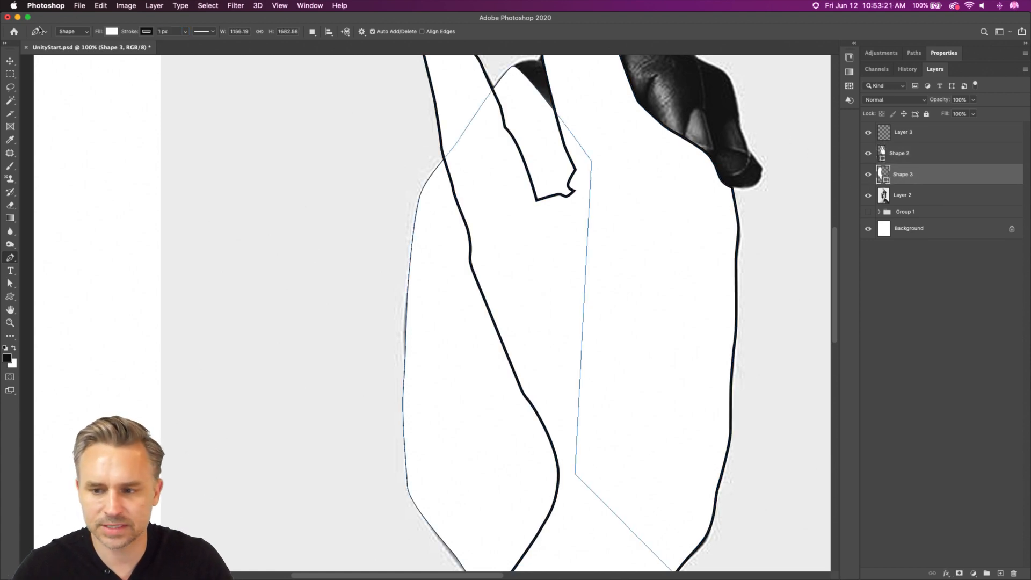
left_click(178, 33)
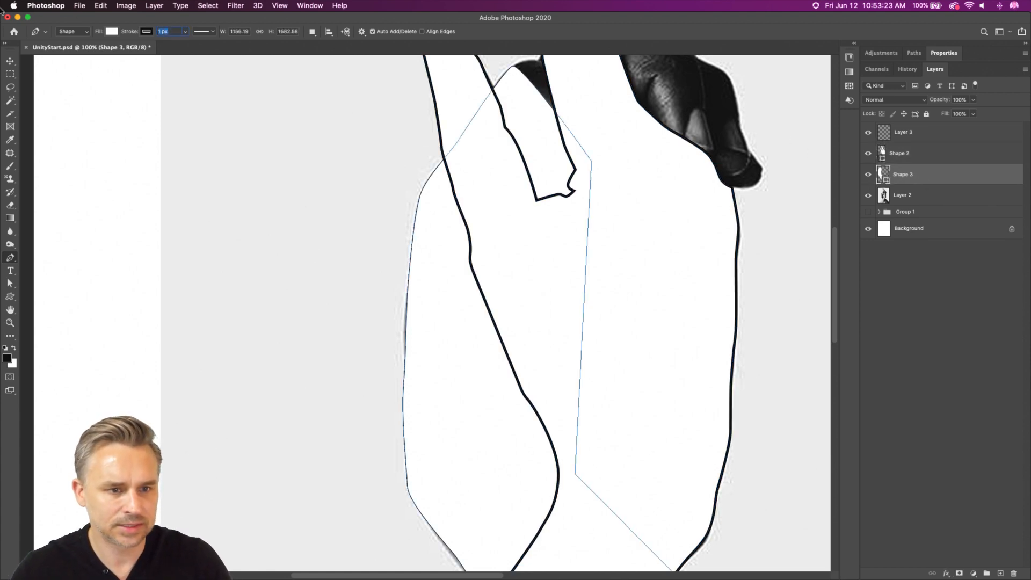
type("5")
key("Return")
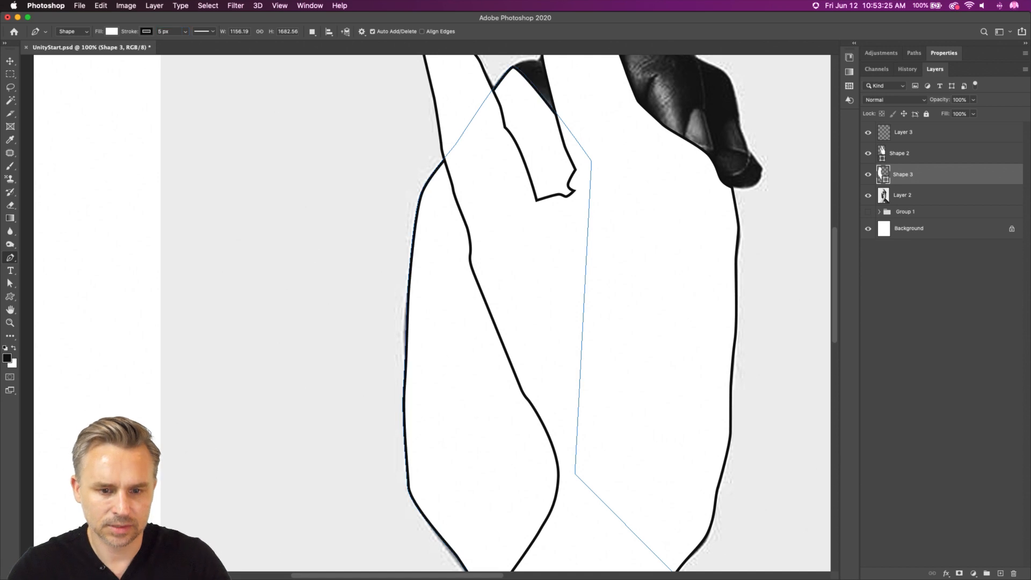
Hide the Shape 3 and Shape 2 layers and select the empty Layer 3 for tracing the dark thumb.
mouse_move(501, 133)
left_mouse_down()
mouse_move(425, 233)
mouse_move(424, 276)
left_mouse_up()
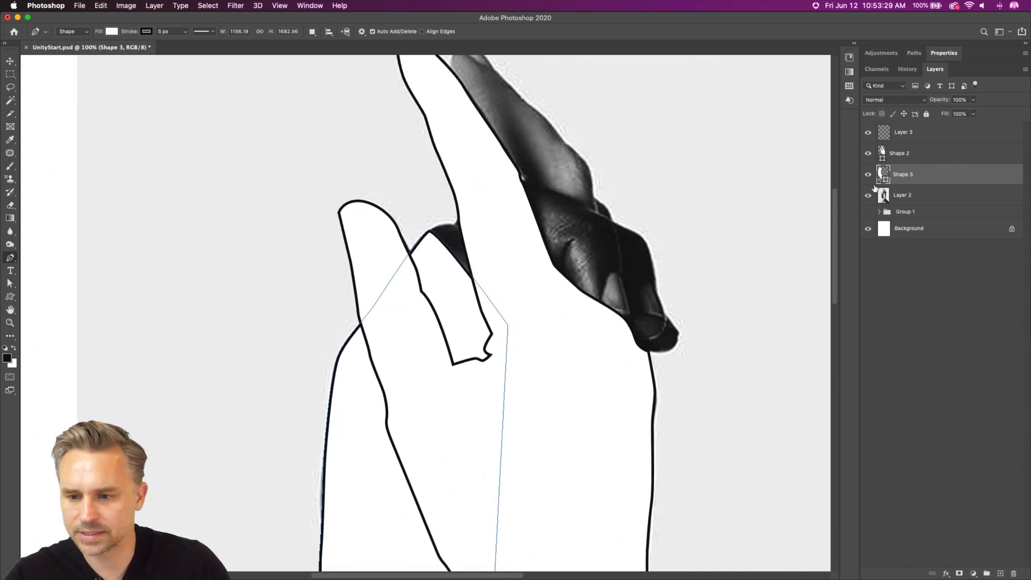
left_click_drag(867, 170, 867, 153)
left_click(899, 135)
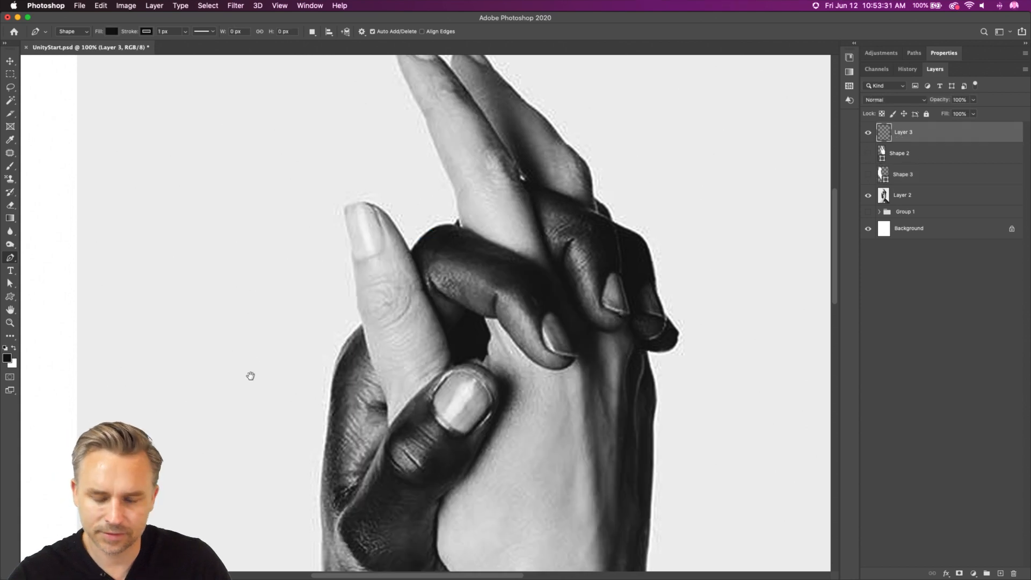
left_click_drag(250, 376, 330, 175)
mouse_move(868, 154)
left_mouse_down()
mouse_move(868, 176)
mouse_move(868, 153)
left_mouse_up()
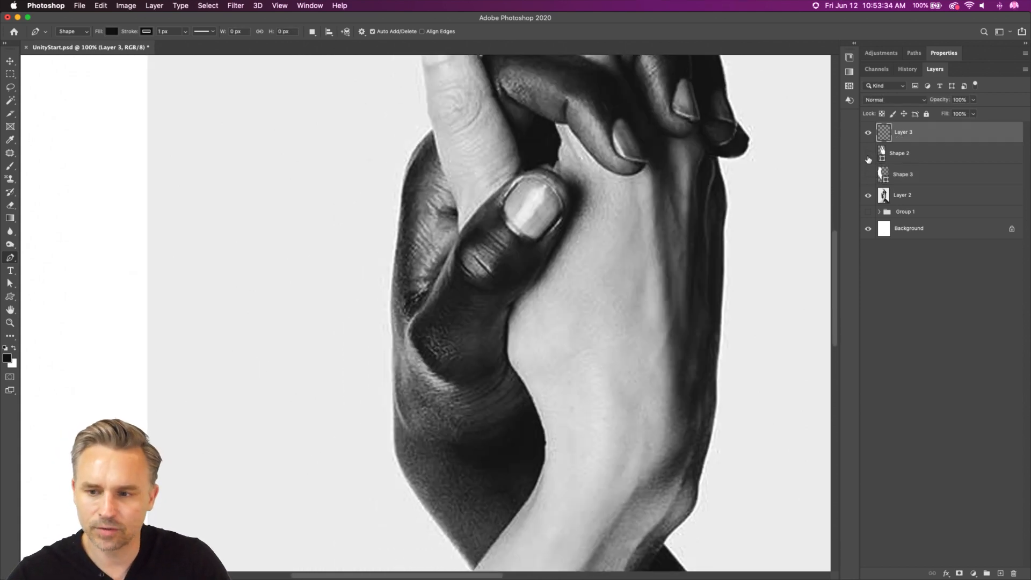
Start a Pen shape at the dark thumb's base and trace its outer edge with curved points up around the thumbnail tip.
left_click(405, 337)
left_click(414, 310)
left_click(430, 301)
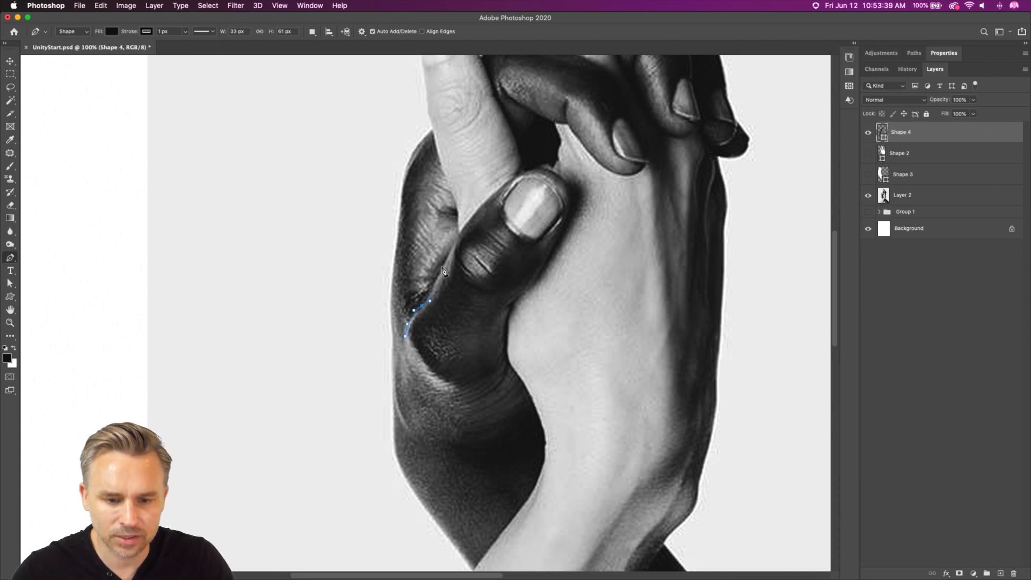
left_click_drag(443, 265, 467, 221)
left_click_drag(516, 176, 572, 186)
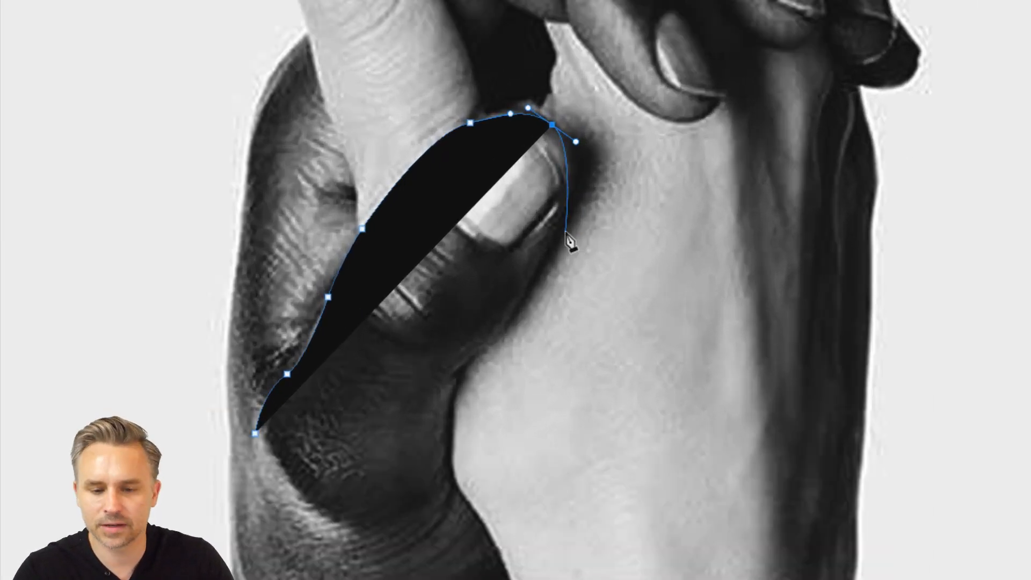
Continue the Pen outline with curved points from the thumb tip down its inner edge against the light hand to the thumb's base.
left_click(565, 232)
left_click_drag(565, 233, 540, 274)
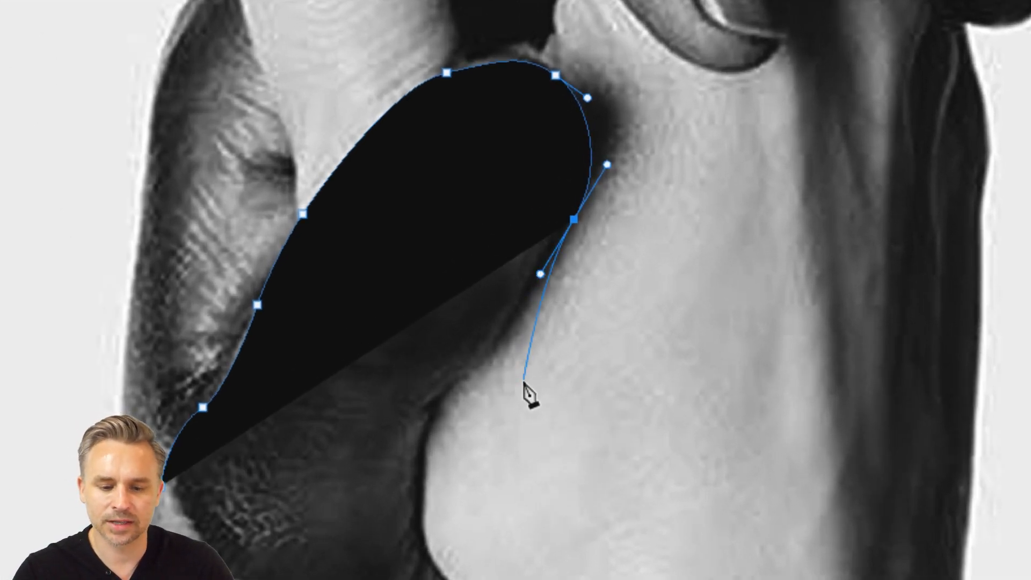
left_click_drag(523, 381, 478, 429)
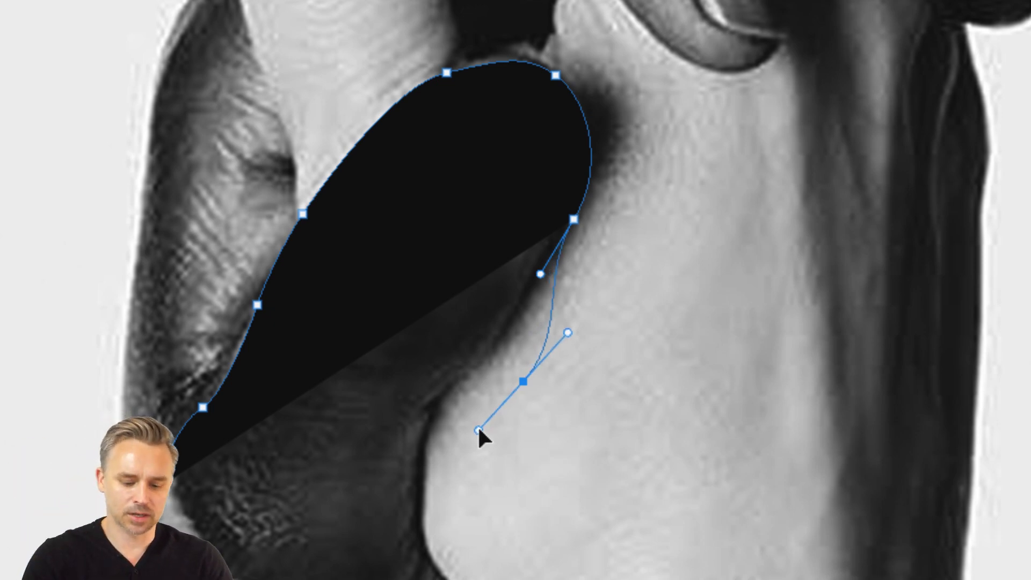
left_click_drag(478, 429, 436, 400)
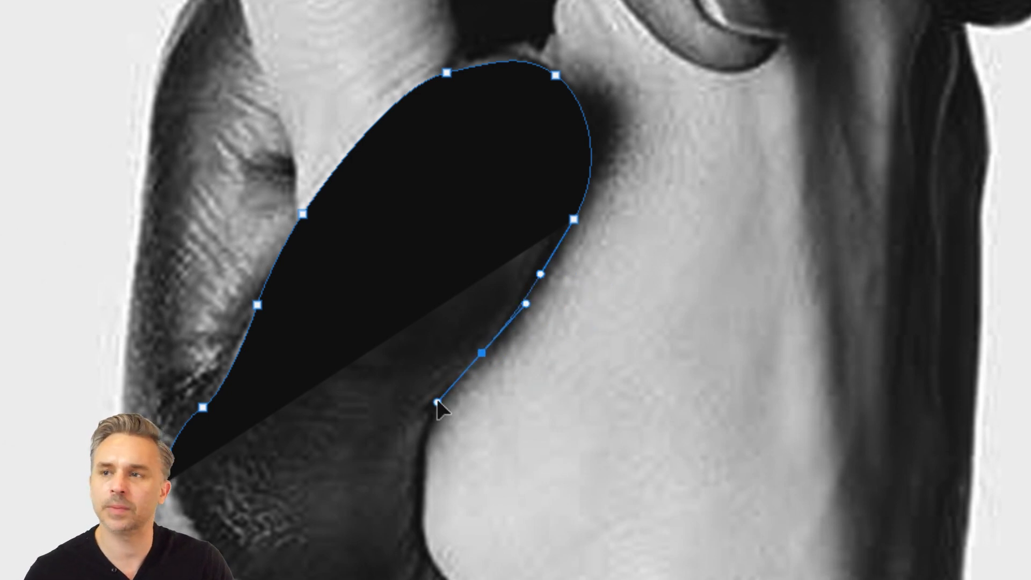
left_click_drag(422, 460, 420, 492)
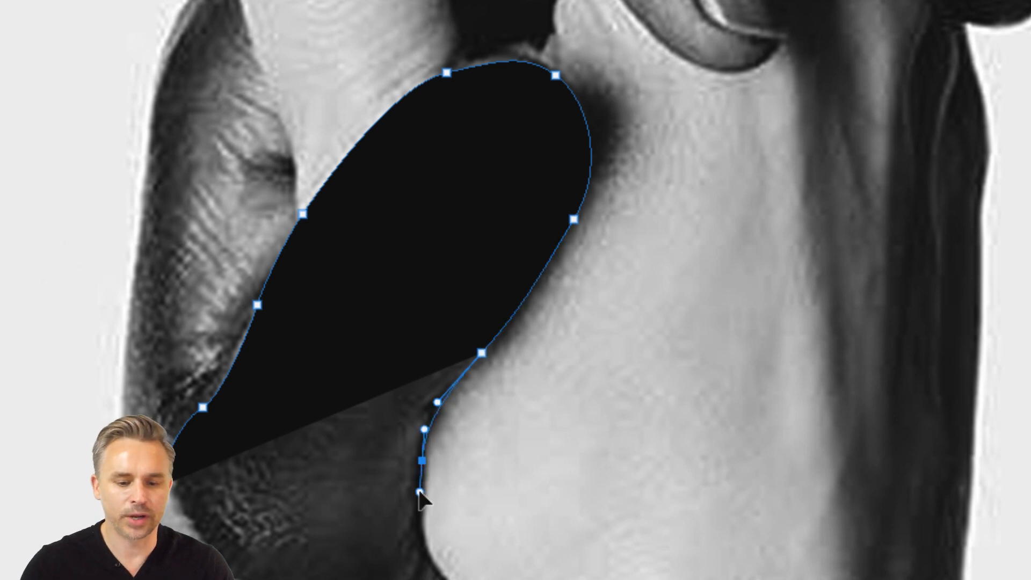
left_click_drag(333, 463, 341, 246)
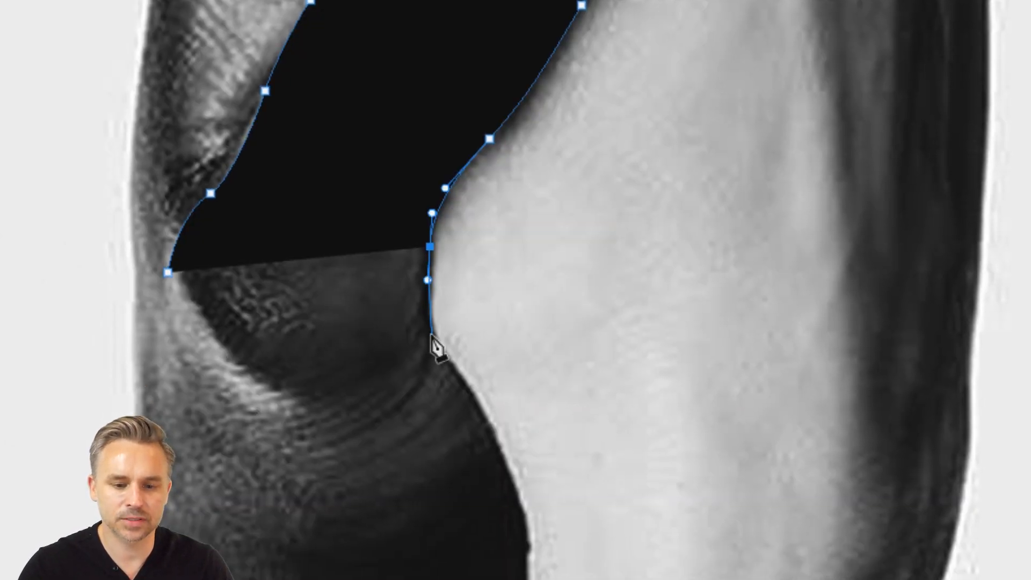
left_click_drag(432, 336, 441, 351)
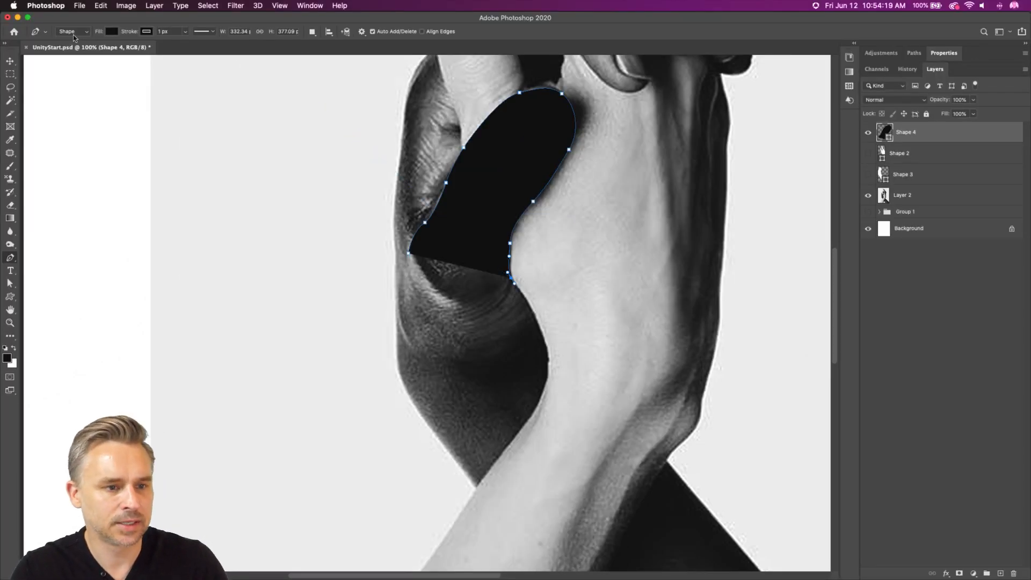
Change the open thumb shape's fill color to white.
left_click(112, 32)
left_click(48, 85)
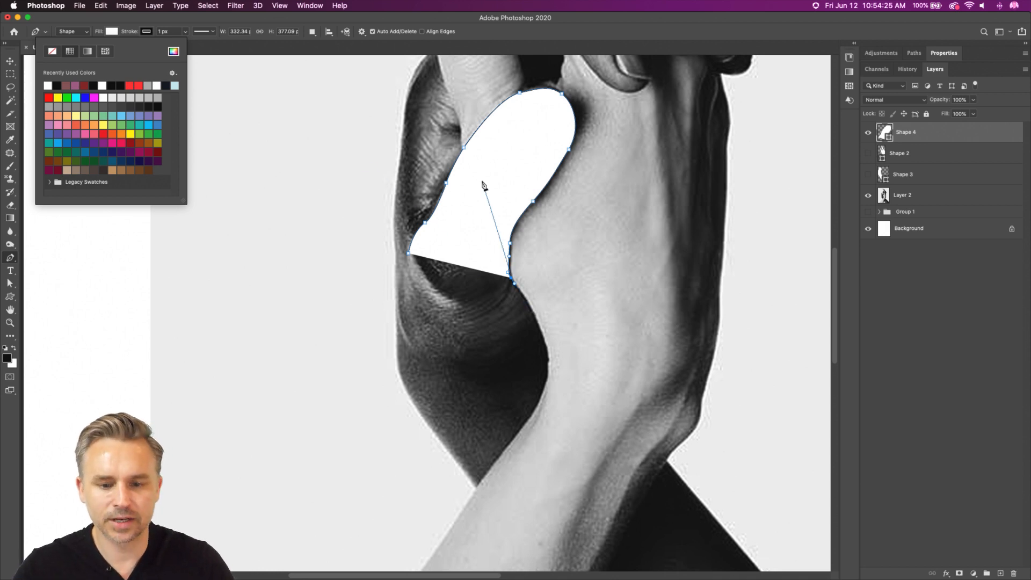
left_click_drag(482, 181, 341, 148)
key("super+plus")
key("super+plus")
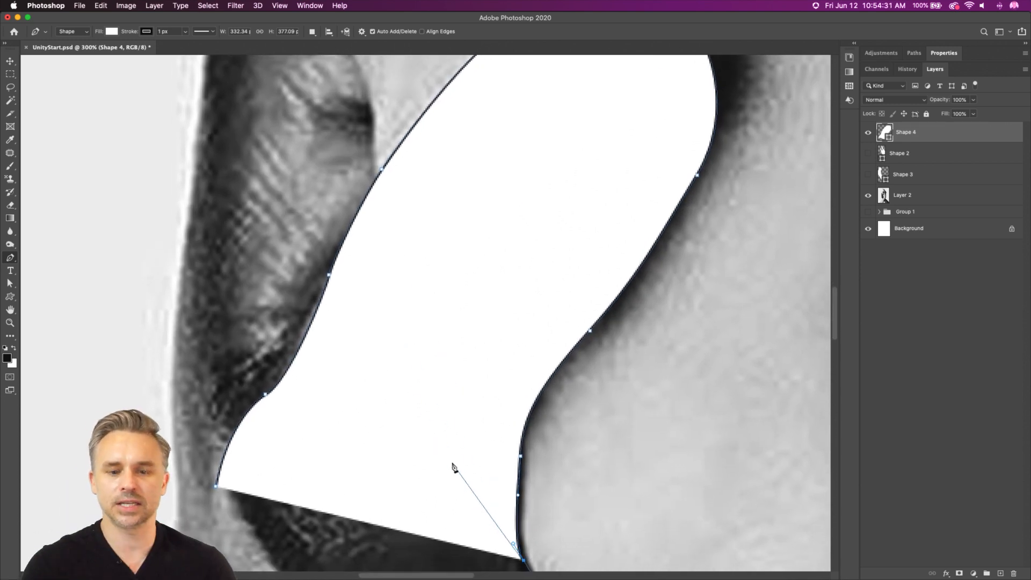
left_click_drag(485, 207, 419, 387)
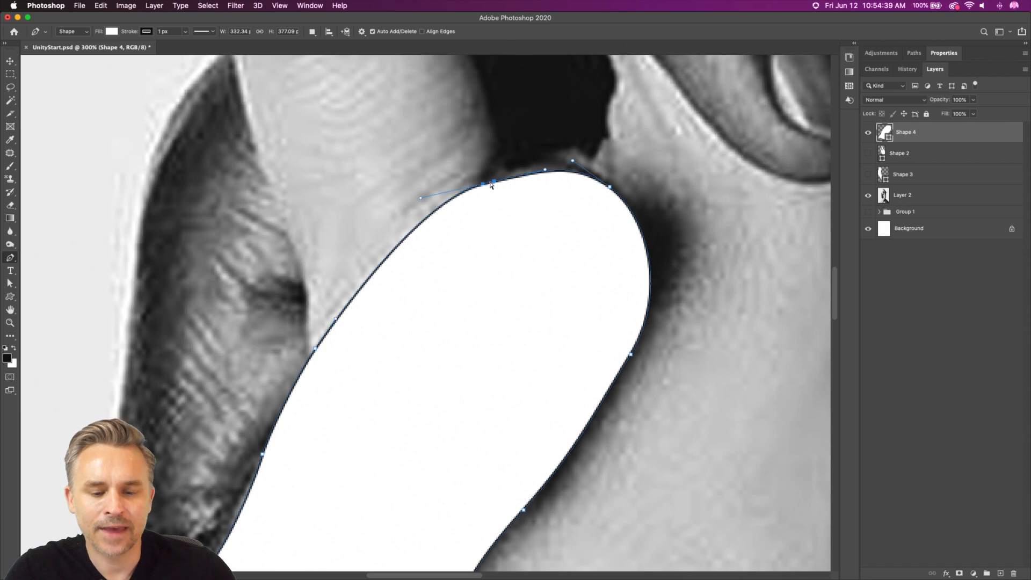
Adjust the thumb path's curve handles and anchor near the tip, and extend its base with a point on the light hand's edge.
left_click_drag(545, 172, 537, 163)
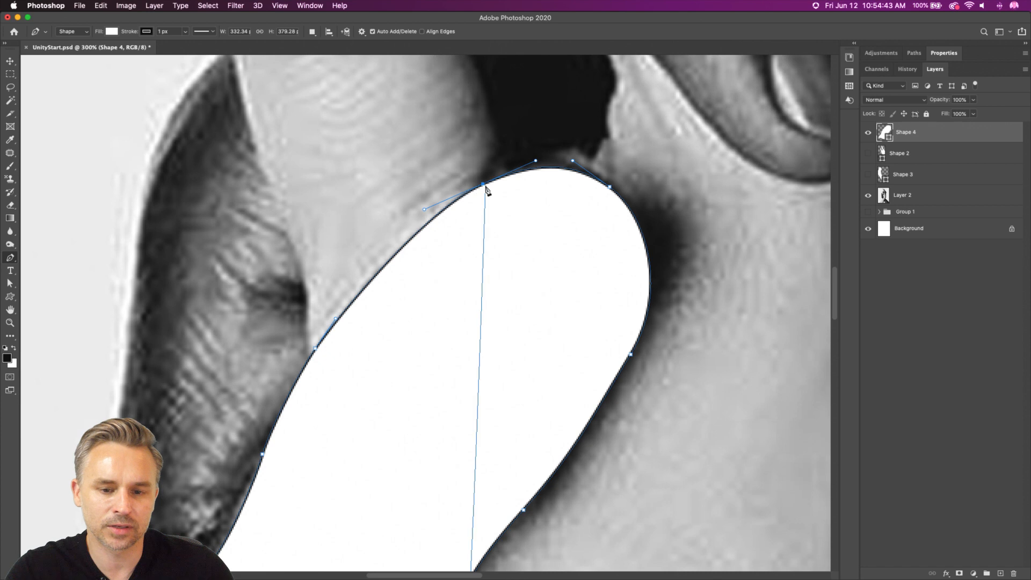
left_click_drag(483, 184, 481, 184)
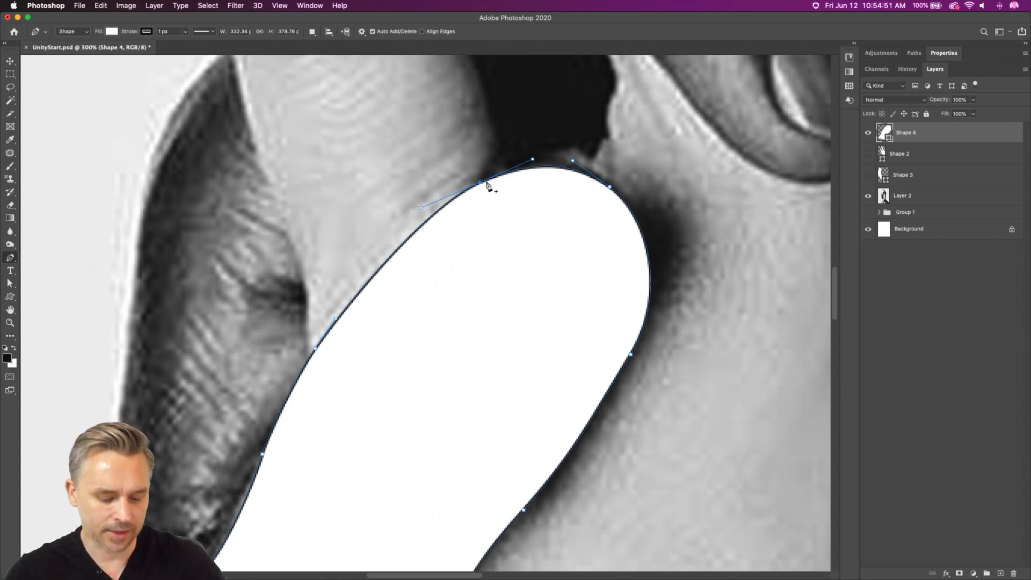
scroll(508, 424, "down", 10)
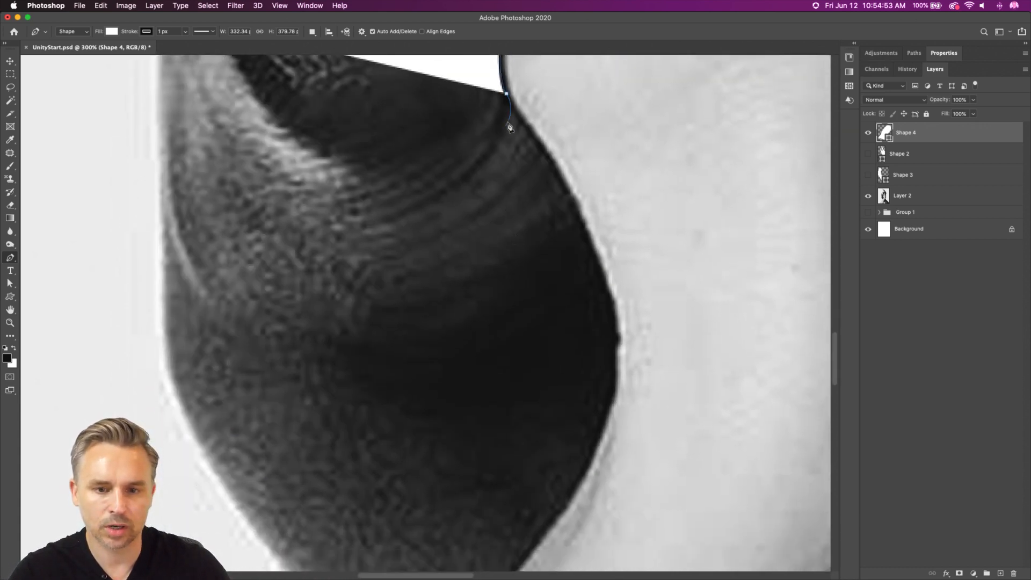
left_click(529, 130)
scroll(479, 295, "up", 10)
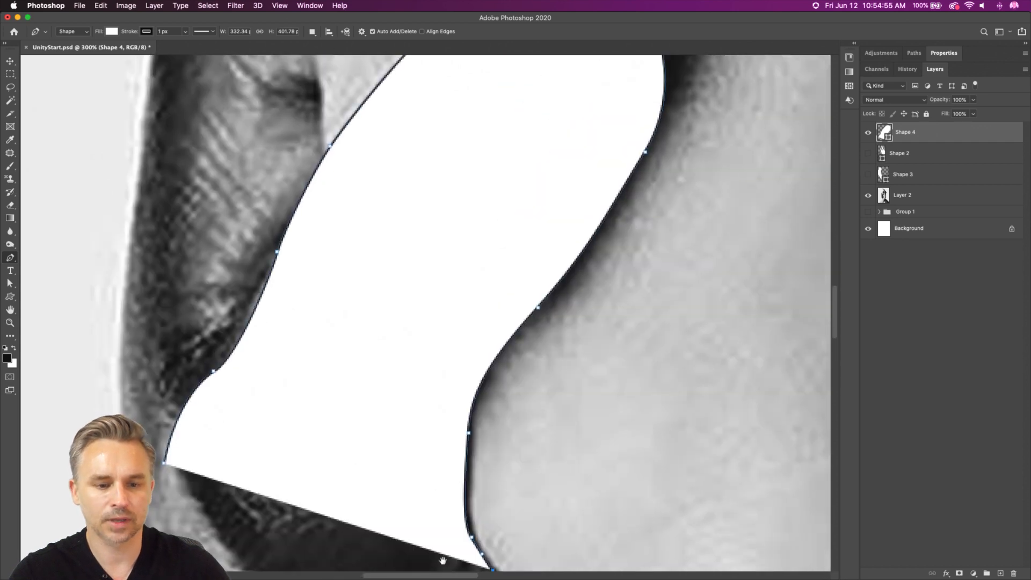
Show the Shape 2 and Shape 3 layers again and set the thumb shape's stroke width to 5 px.
key("super+minus")
key("super+minus")
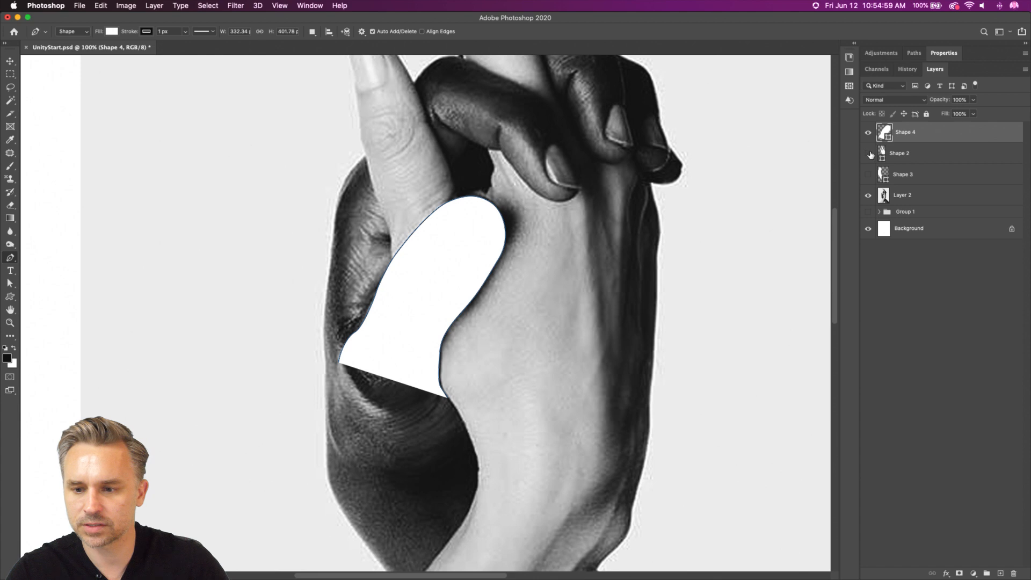
left_click(868, 175)
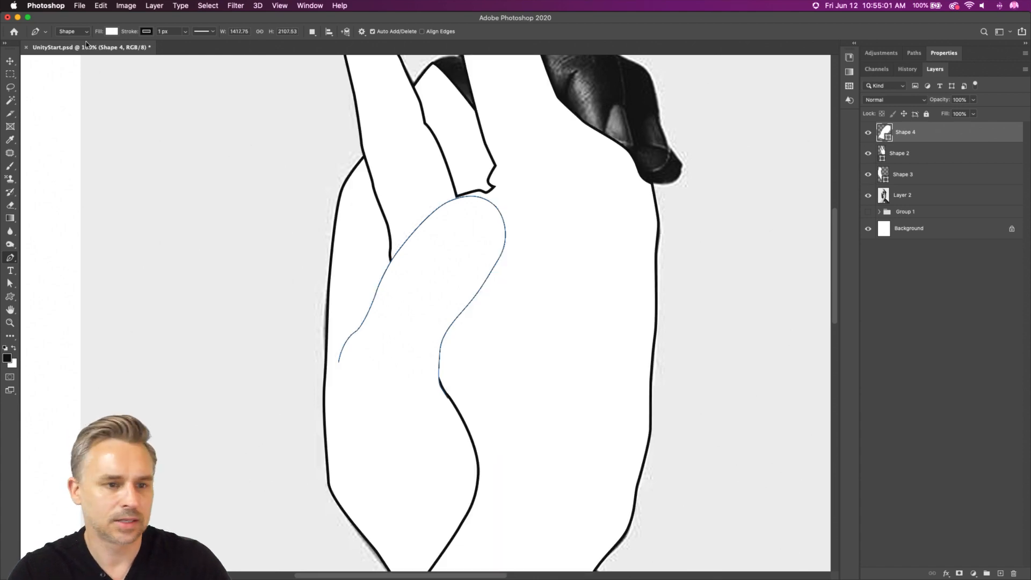
left_click(169, 31)
type("5")
key("Return")
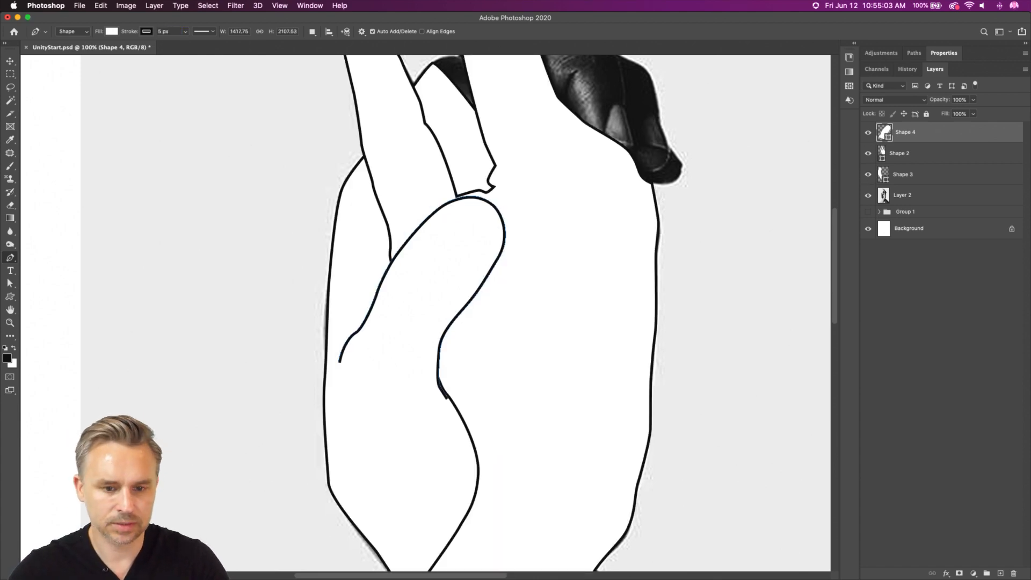
Add a new empty layer on top and hide Shape 4, Shape 2 and Shape 3, keeping the Layer 2 photo visible.
mouse_move(338, 322)
left_mouse_down()
mouse_move(253, 476)
mouse_move(256, 512)
left_mouse_up()
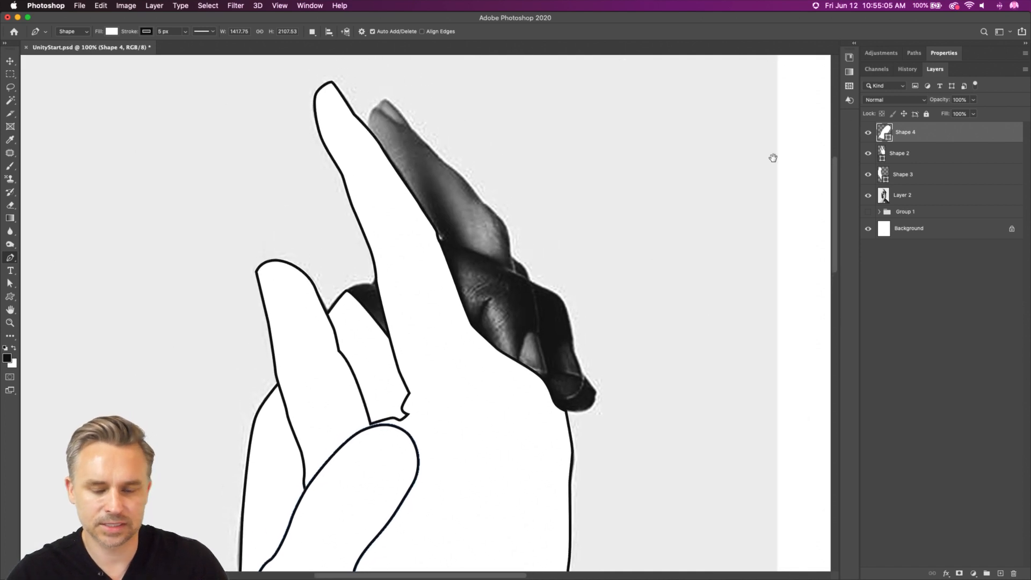
left_click(999, 573)
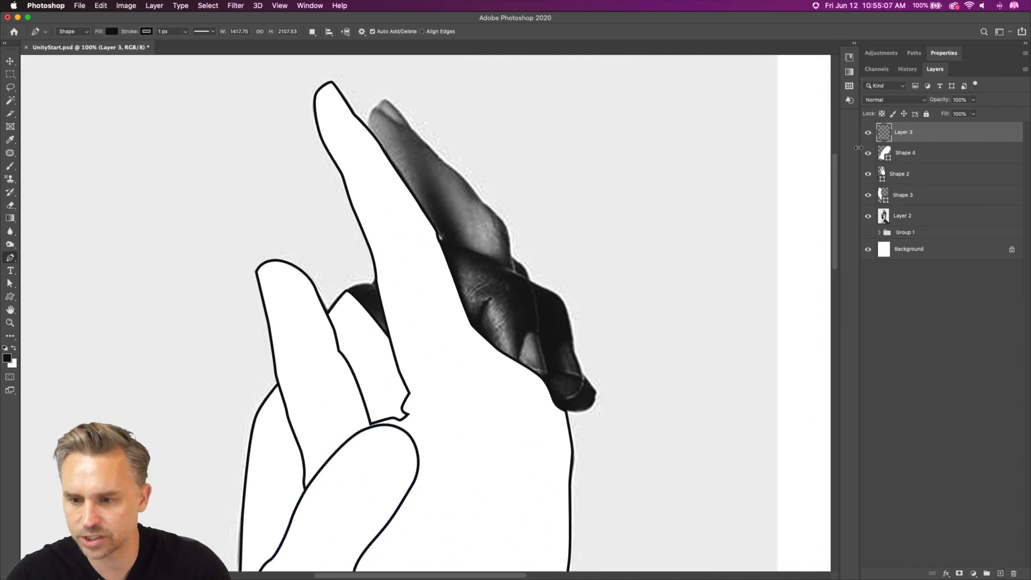
left_click_drag(868, 156, 868, 216)
left_click(868, 216)
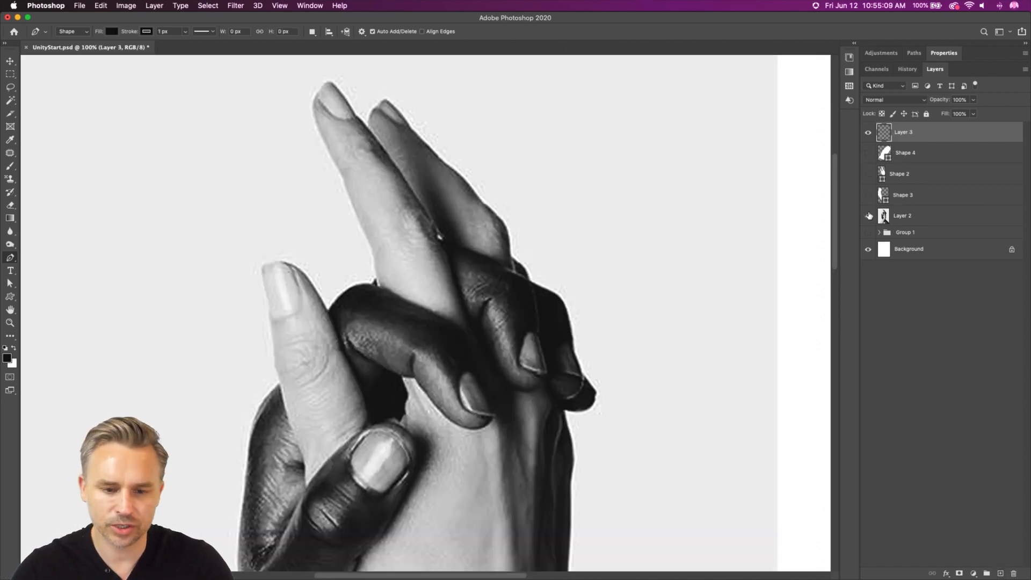
key("super+equal")
key("super+equal")
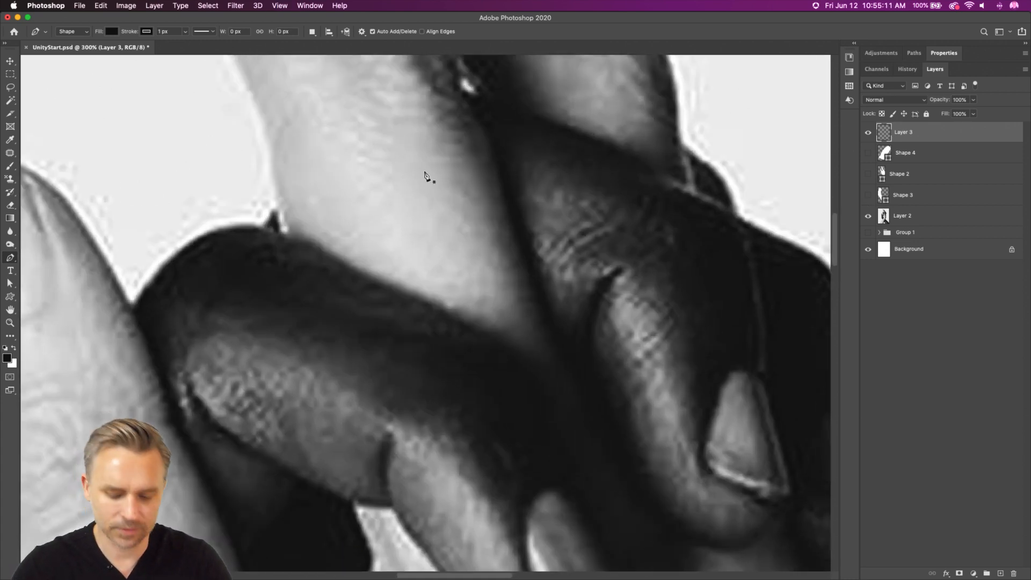
key("super+minus")
scroll(424, 176, "down", 5)
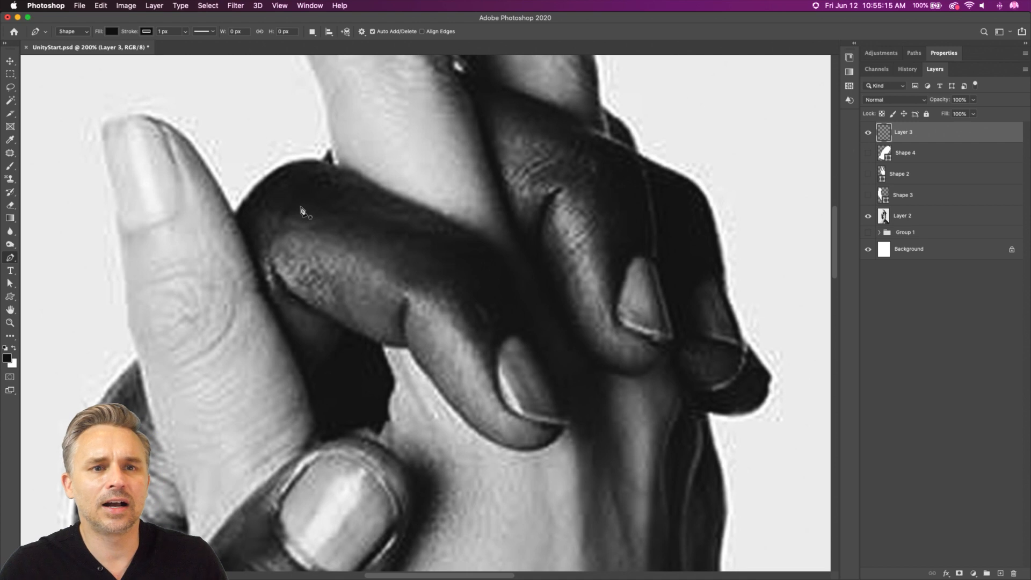
Start tracing the bent dark index finger's upper edge with the Freeform Pen tool, from the light finger over the knuckle.
left_click(9, 260)
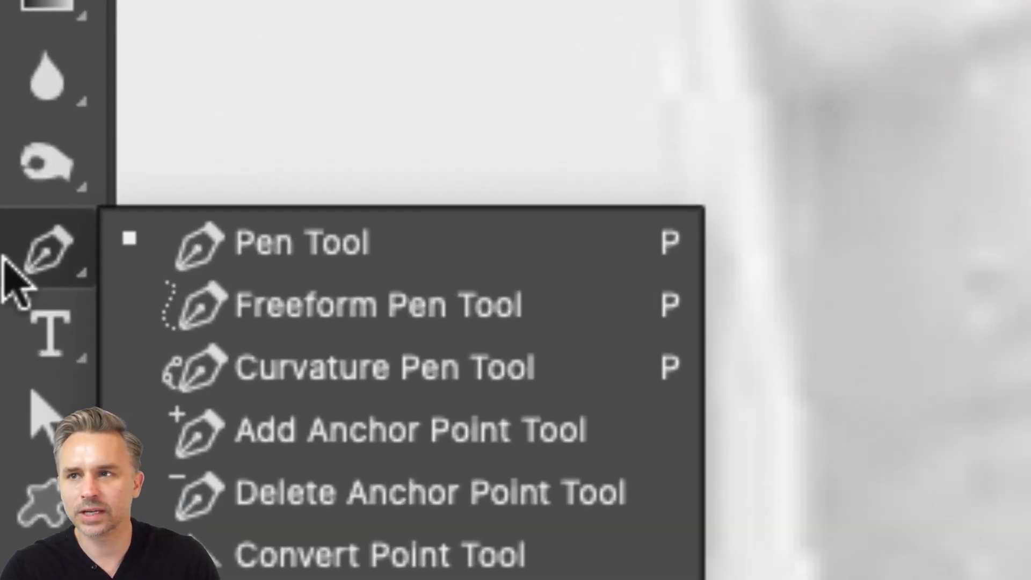
left_click(245, 311)
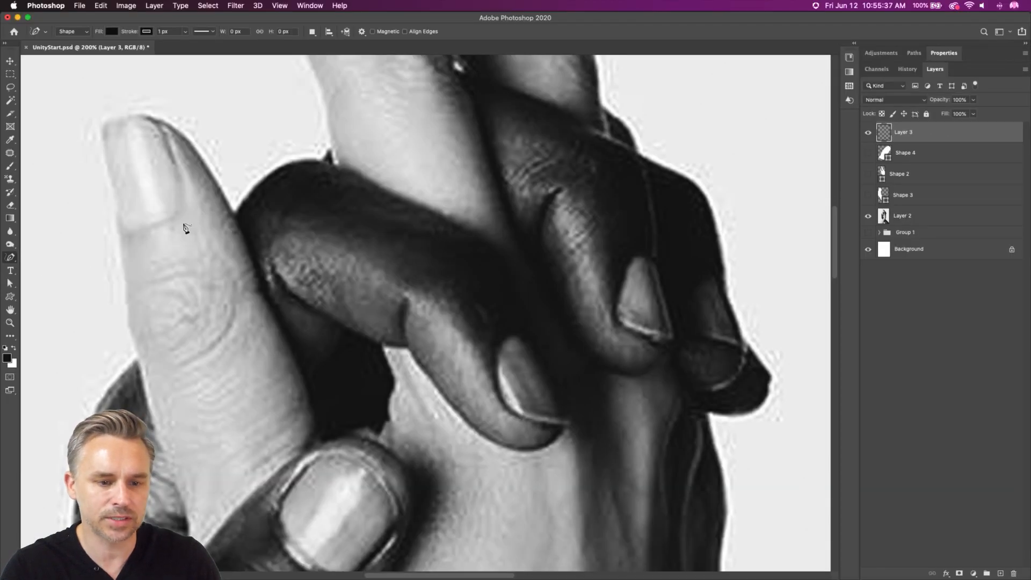
mouse_move(234, 221)
left_mouse_down()
mouse_move(262, 182)
mouse_move(299, 165)
mouse_move(350, 171)
mouse_move(397, 194)
left_mouse_up()
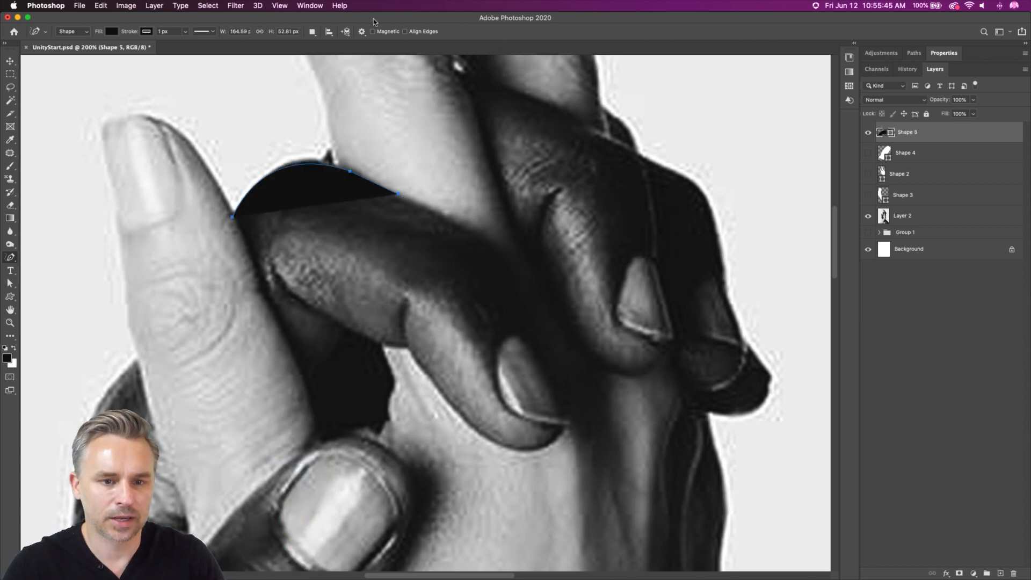
Set the path display thickness to 3 px in the pen's path options.
left_click(361, 31)
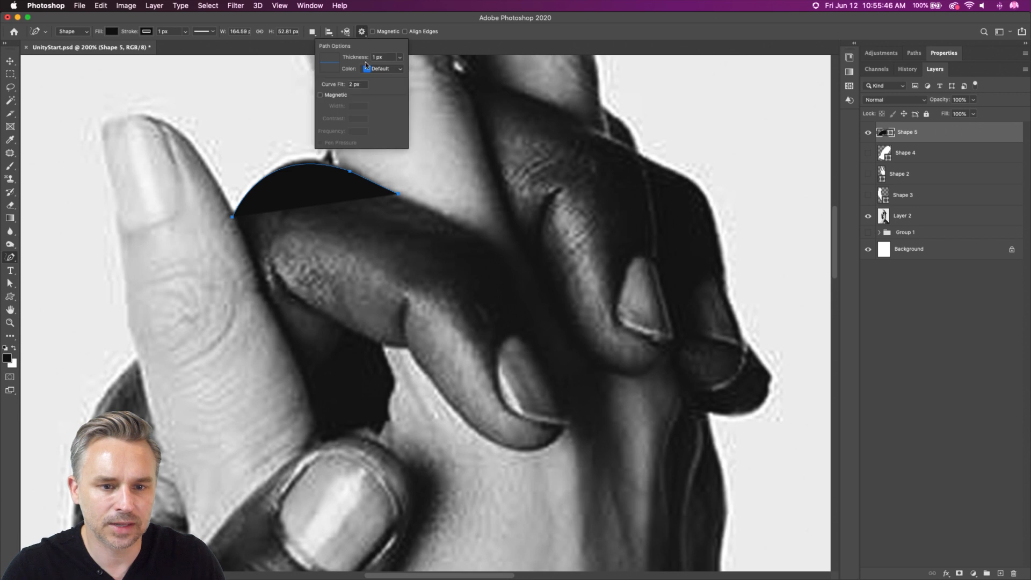
left_click(400, 58)
left_click(417, 109)
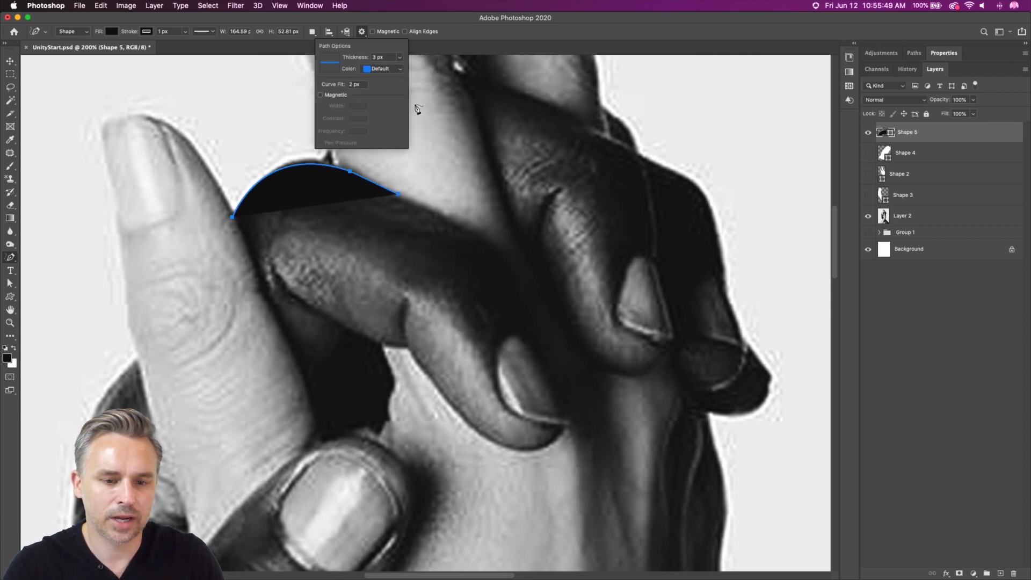
left_click(407, 24)
Reduce the Layer 2 photo's opacity to 31% and the Shape 5 layer's fill to 0%.
left_click(905, 217)
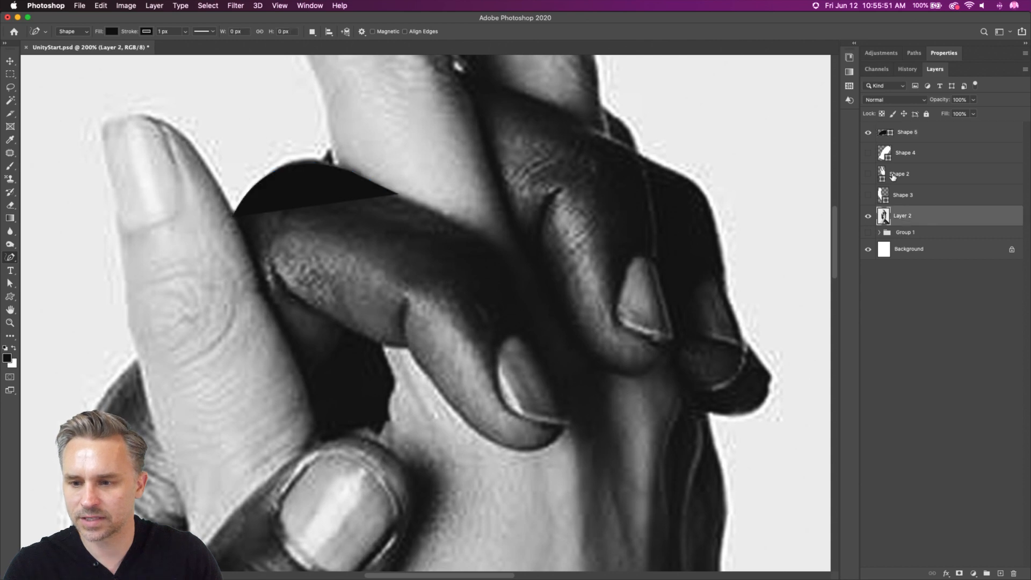
mouse_move(936, 101)
left_mouse_down()
mouse_move(891, 101)
mouse_move(948, 102)
left_mouse_up()
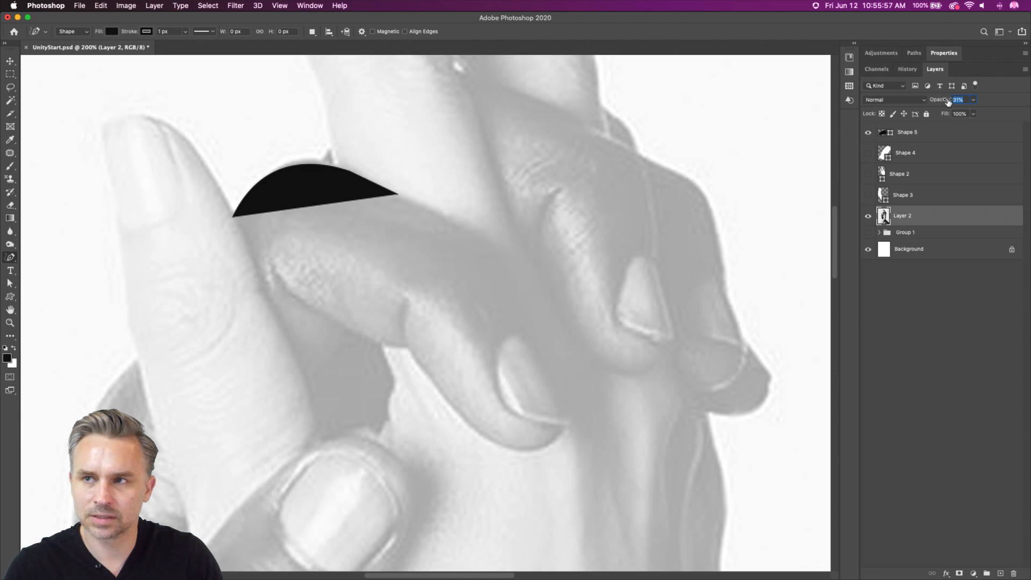
left_click(904, 134)
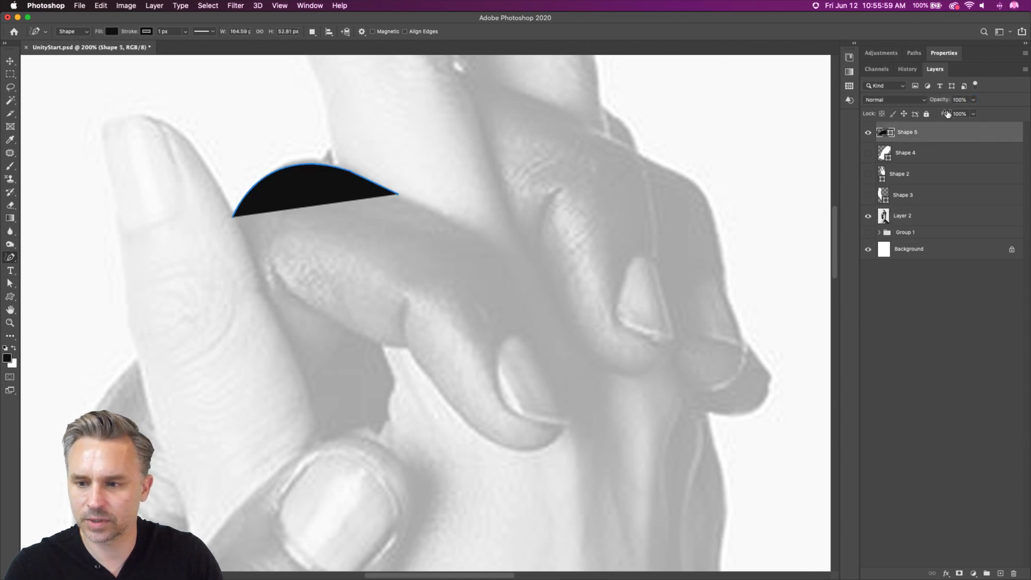
left_click_drag(947, 114, 912, 115)
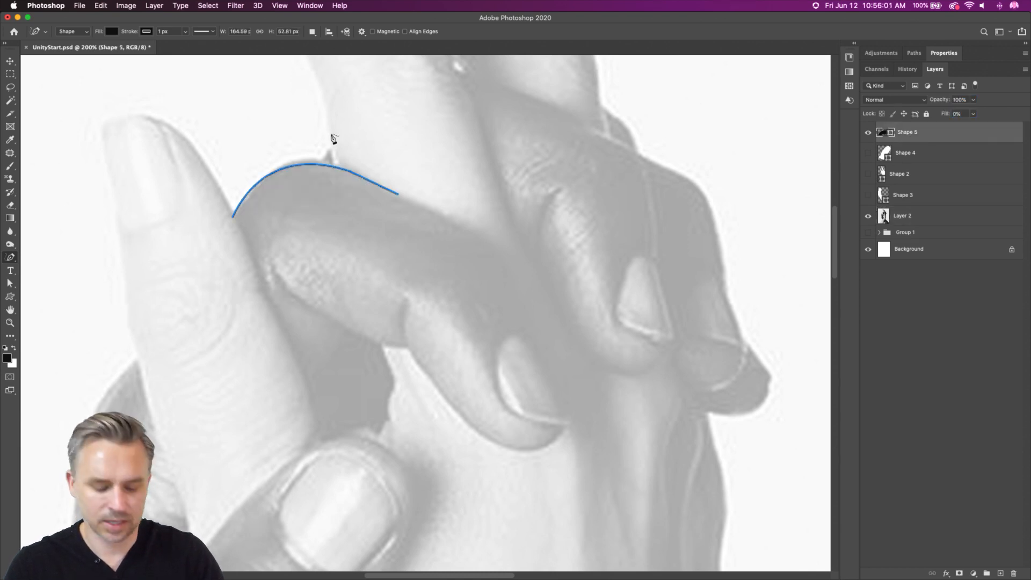
Continue the freeform path along the dark finger's upper edge, past the nail and around the fingertip.
key("super+plus")
left_click_drag(327, 142, 373, 227)
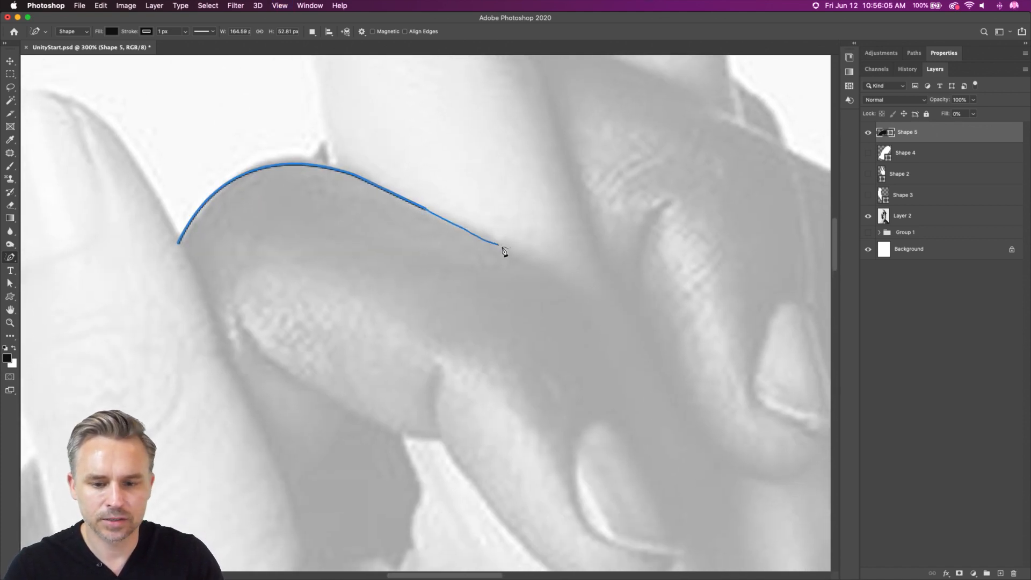
left_click(587, 291)
mouse_move(590, 297)
left_mouse_down()
mouse_move(417, 146)
mouse_move(446, 194)
mouse_move(514, 219)
mouse_move(541, 312)
mouse_move(604, 450)
mouse_move(560, 493)
mouse_move(516, 500)
mouse_move(452, 471)
mouse_move(392, 417)
left_mouse_up()
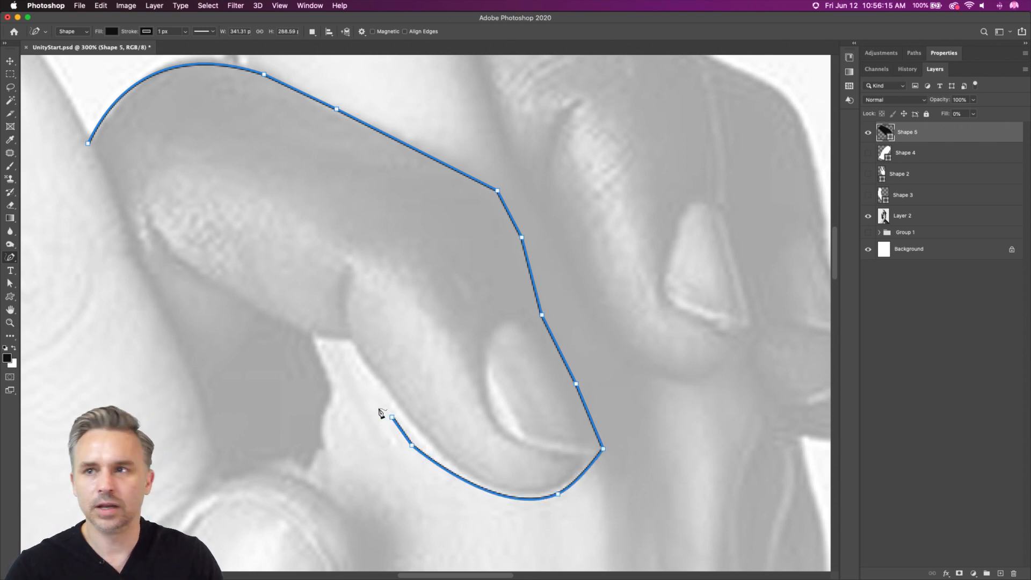
Undo the last fingertip stroke and redraw the freeform path around the tip and back along the finger's underside.
key("super+z")
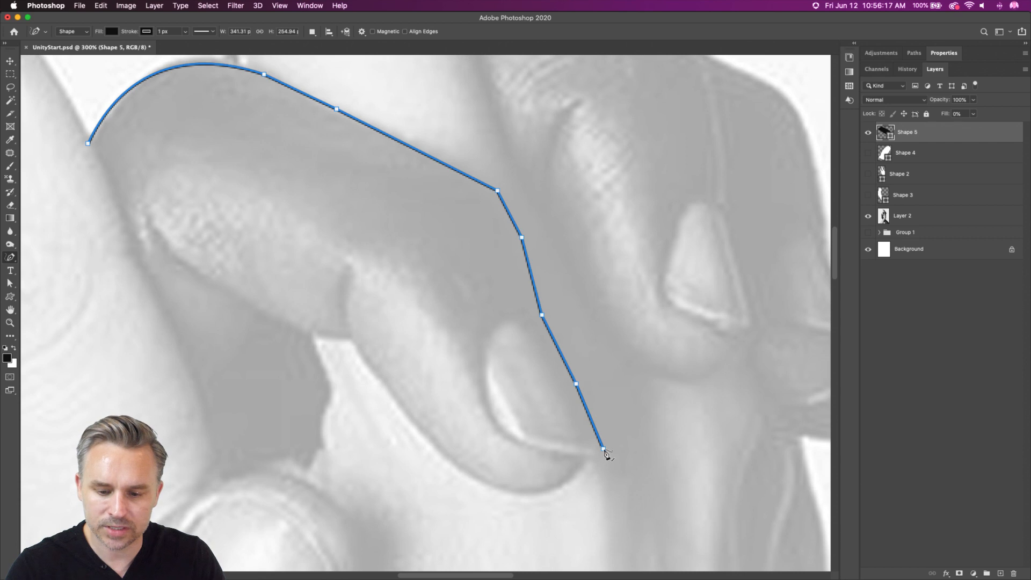
mouse_move(604, 451)
left_mouse_down()
mouse_move(567, 481)
mouse_move(490, 485)
mouse_move(434, 450)
mouse_move(349, 337)
left_mouse_up()
left_click_drag(322, 298, 429, 352)
mouse_move(455, 393)
left_mouse_down()
mouse_move(387, 380)
mouse_move(266, 288)
left_mouse_up()
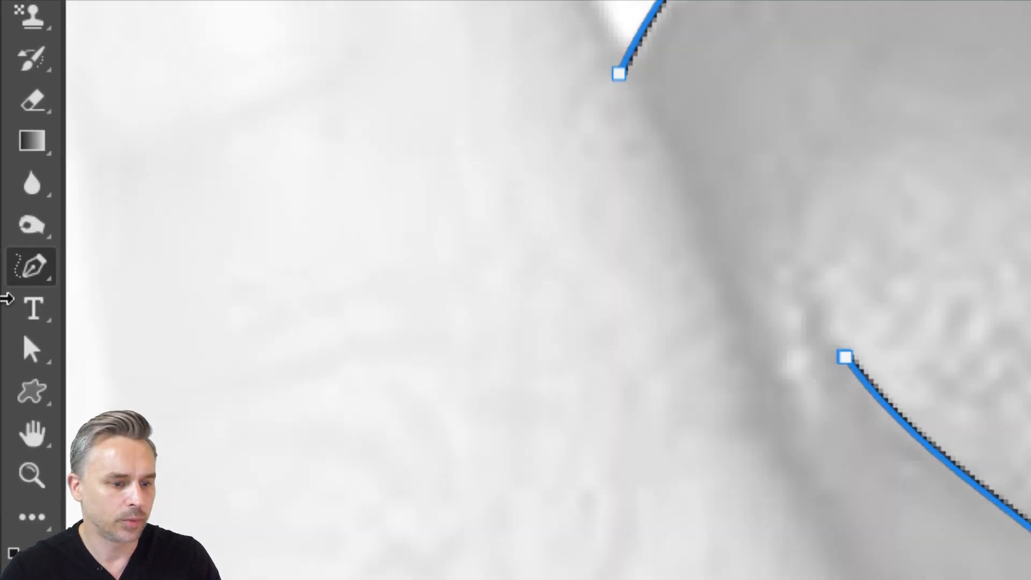
Reshape the curve over the dark finger's knuckle by adjusting the start anchor's handle with the Direct Selection tool.
left_click(31, 352)
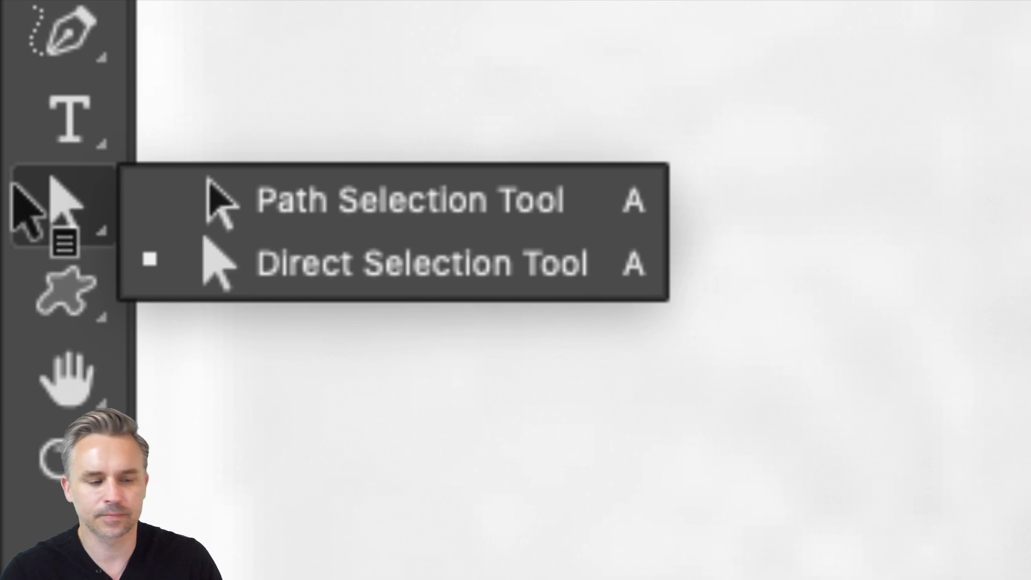
left_click(240, 263)
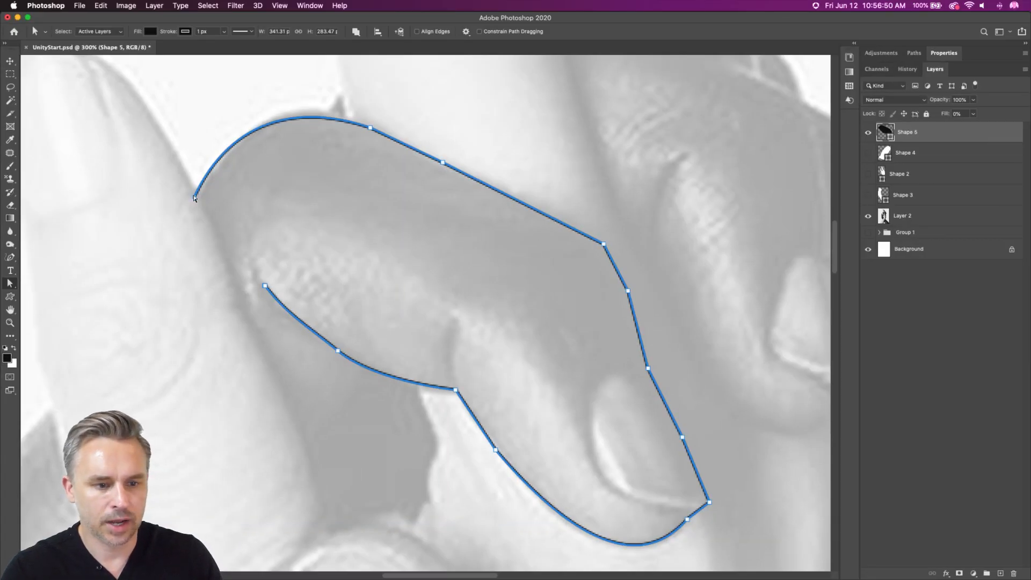
left_click(194, 198)
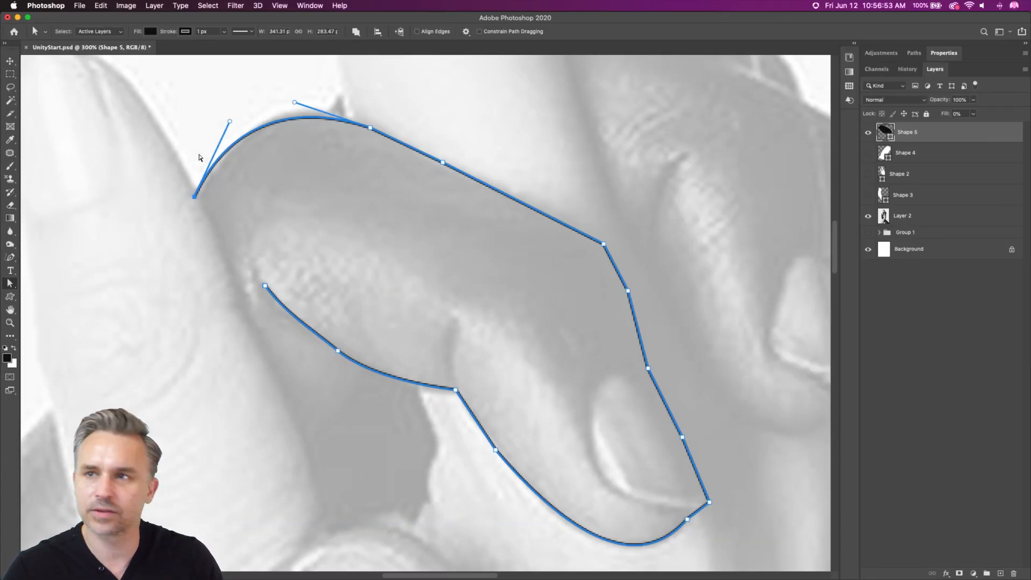
scroll(199, 157, "left", 2)
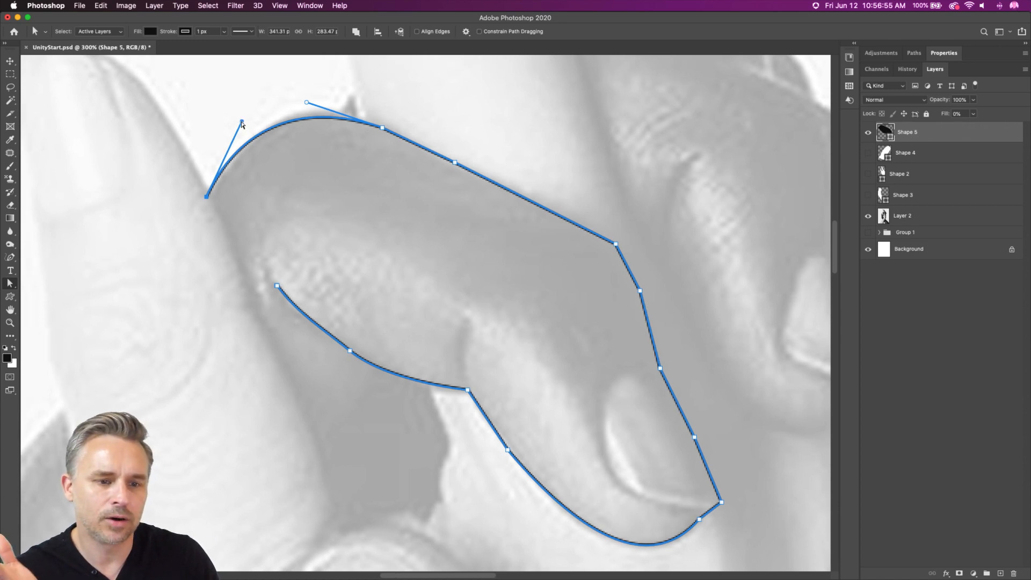
left_click_drag(242, 124, 258, 111)
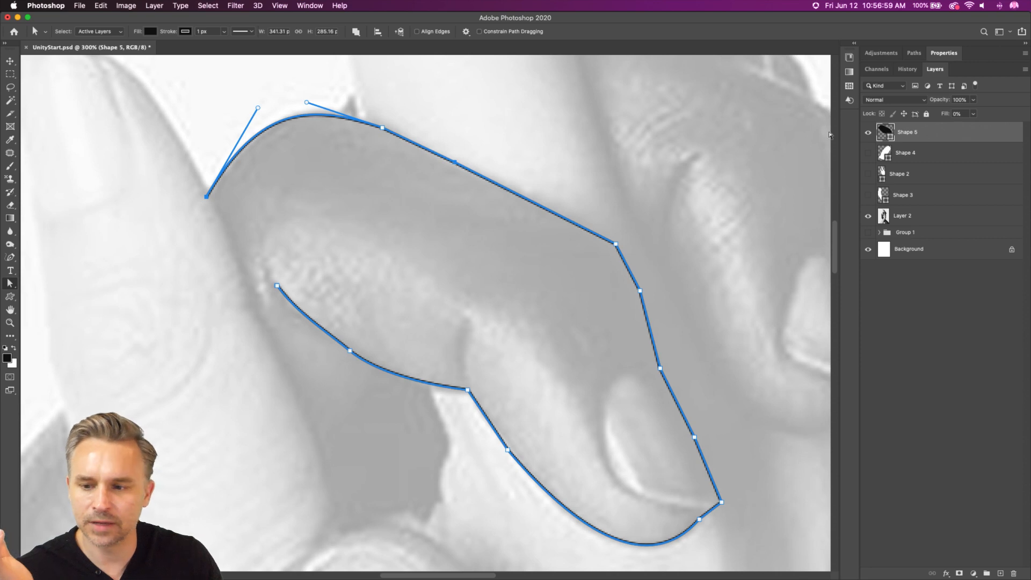
Hide the Shape 5 layer, then show and select the light hand's Shape 2 layer with Shape 3 left hidden.
left_click(866, 133)
left_click(868, 174)
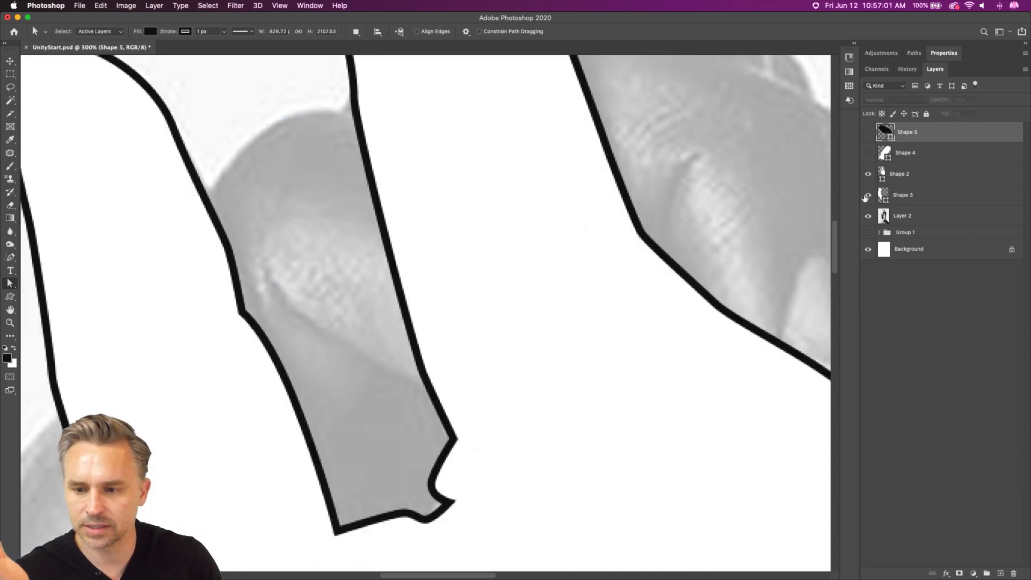
left_click(900, 181)
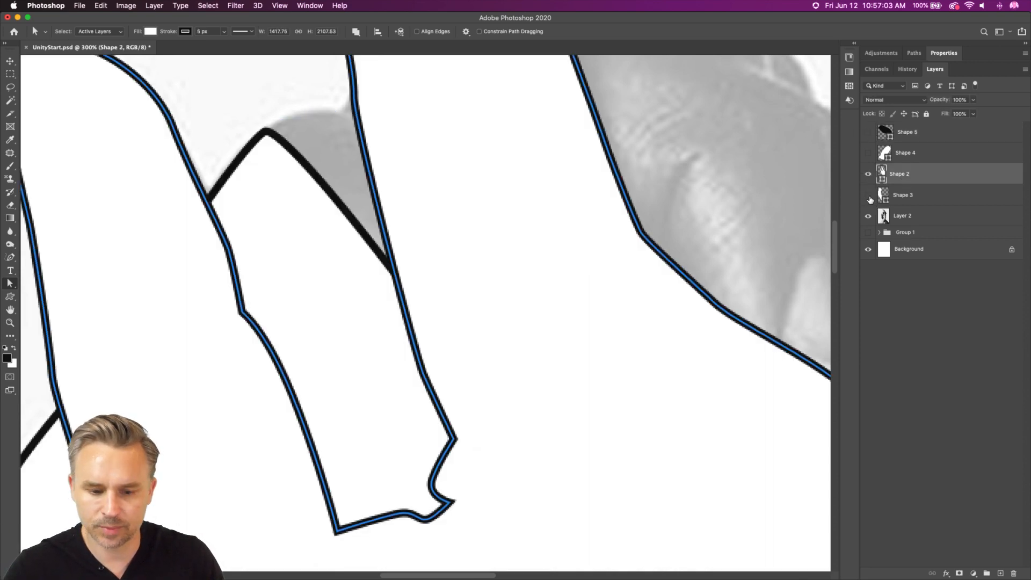
left_click(869, 198)
key("super+0")
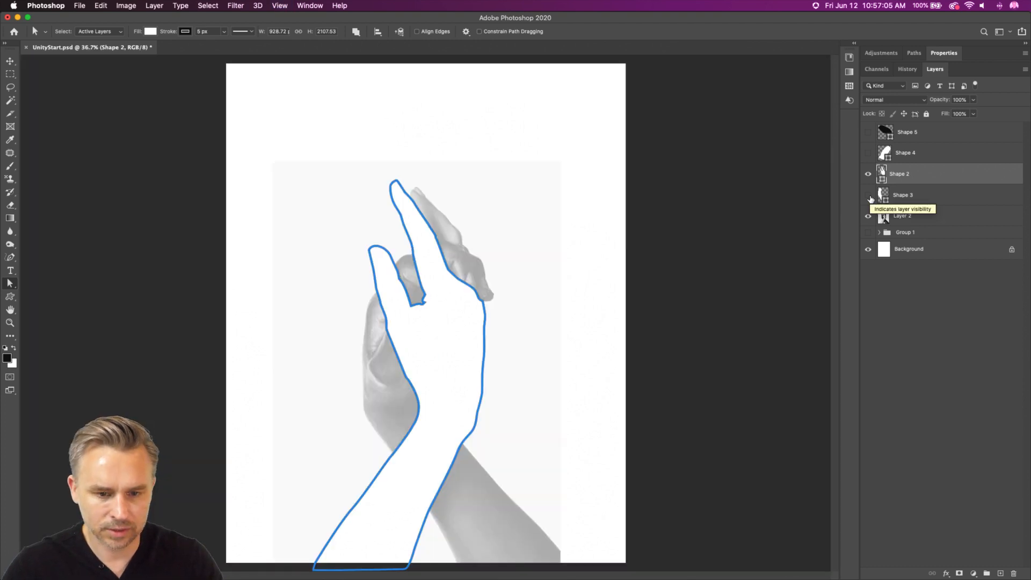
Round the sharp corner at the base of the gap between Shape 2's fingers with the Convert Point tool.
scroll(391, 303, "up", 8)
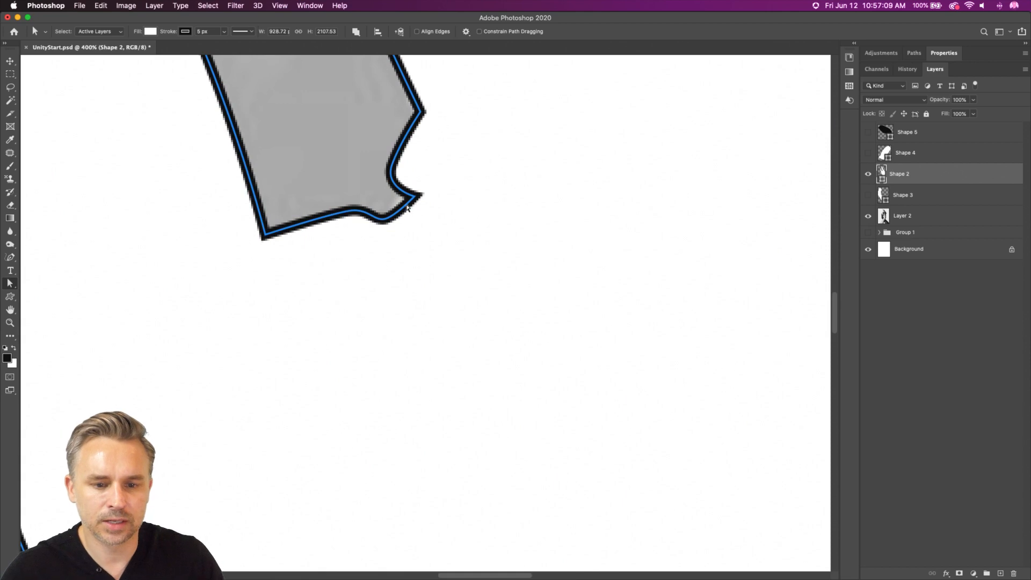
left_click(413, 200)
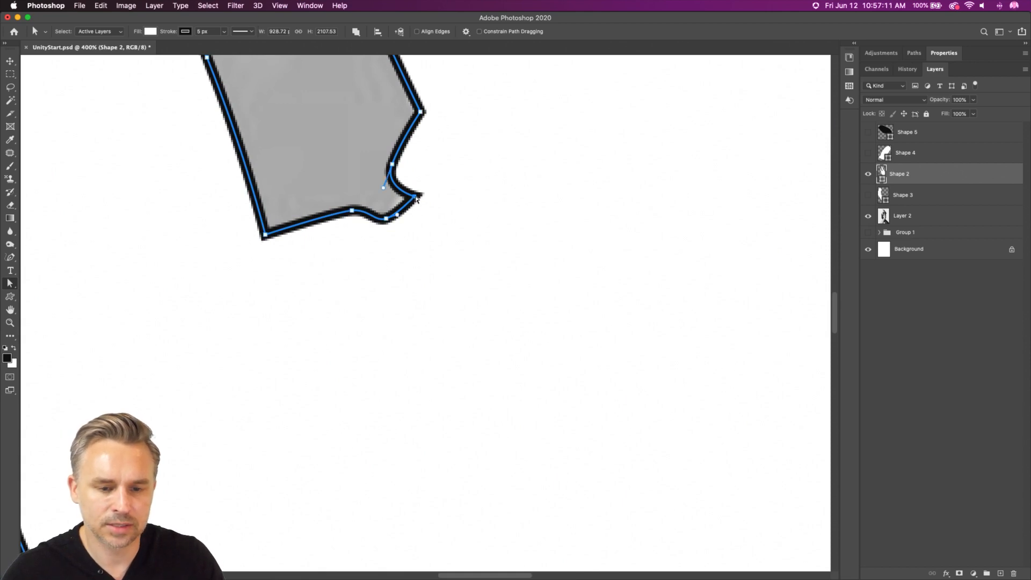
left_click(9, 284)
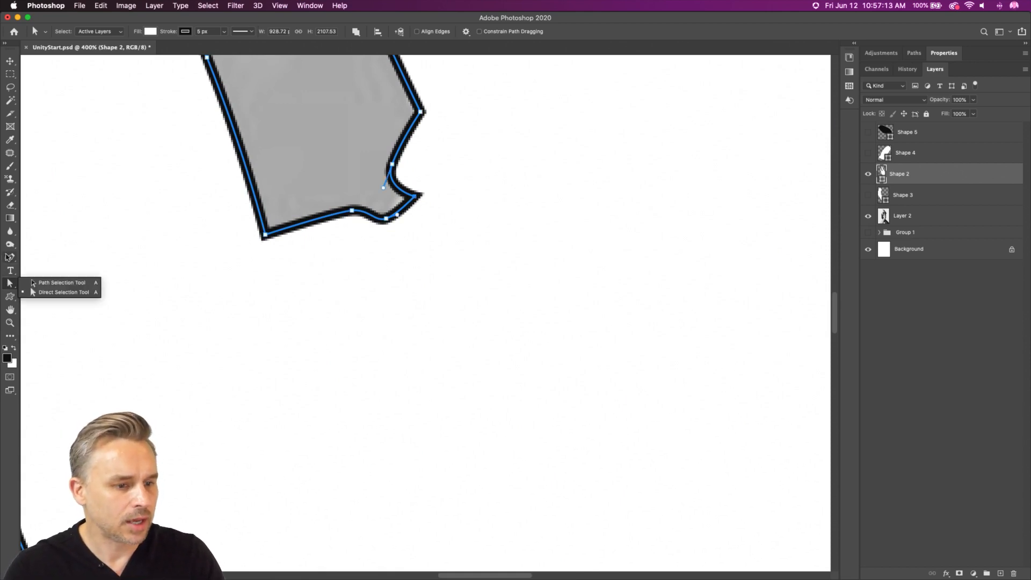
left_click(10, 257)
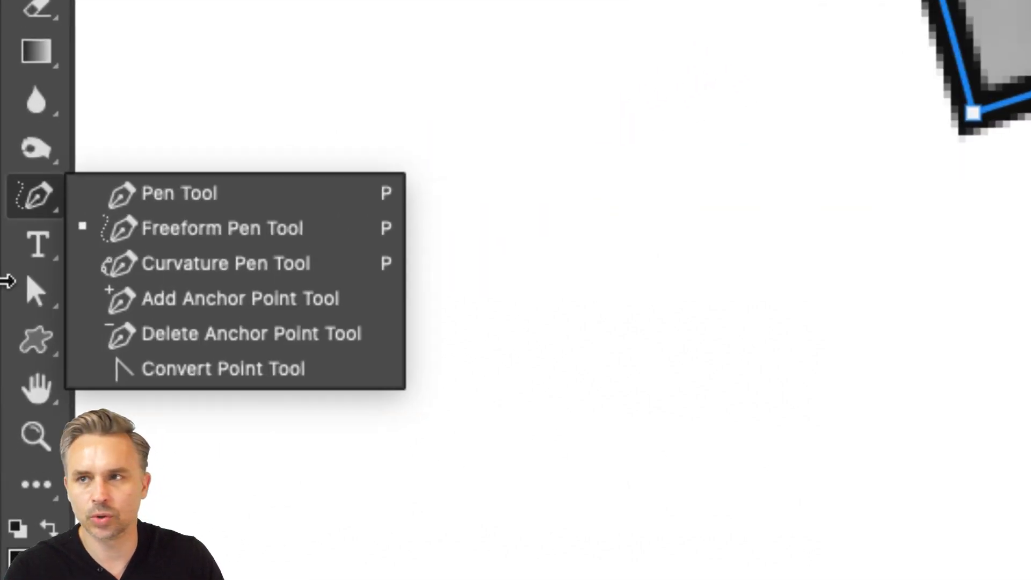
left_click(172, 371)
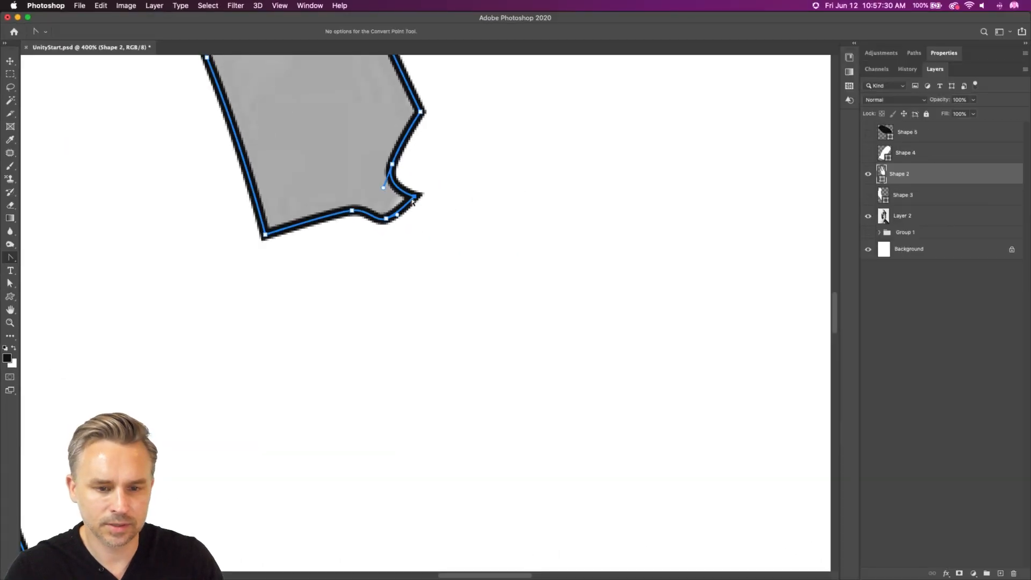
left_click_drag(413, 201, 416, 188)
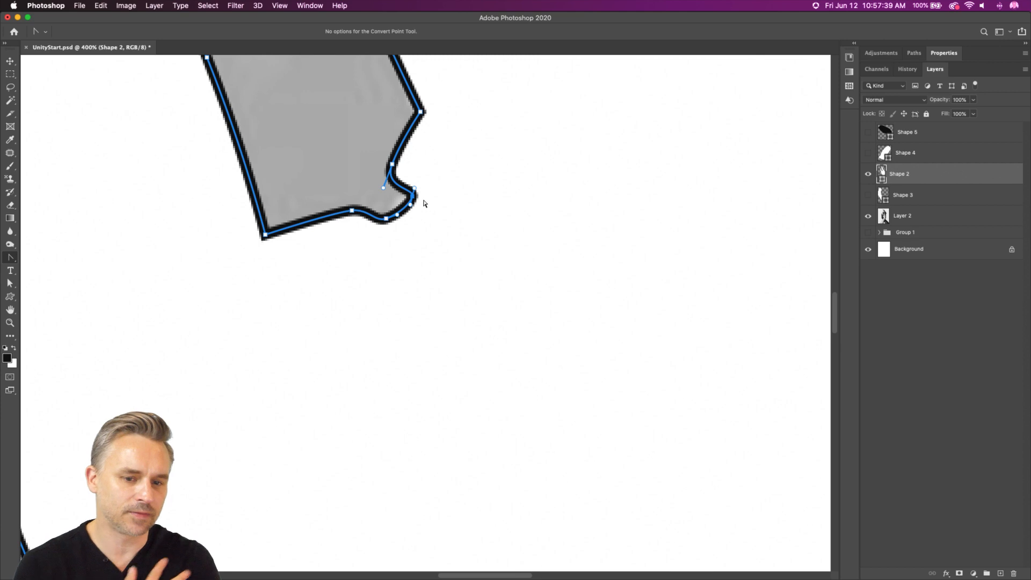
Select the anchor points around the rounded notch between Shape 2's fingers and nudge them together slightly to the right.
key("super+0")
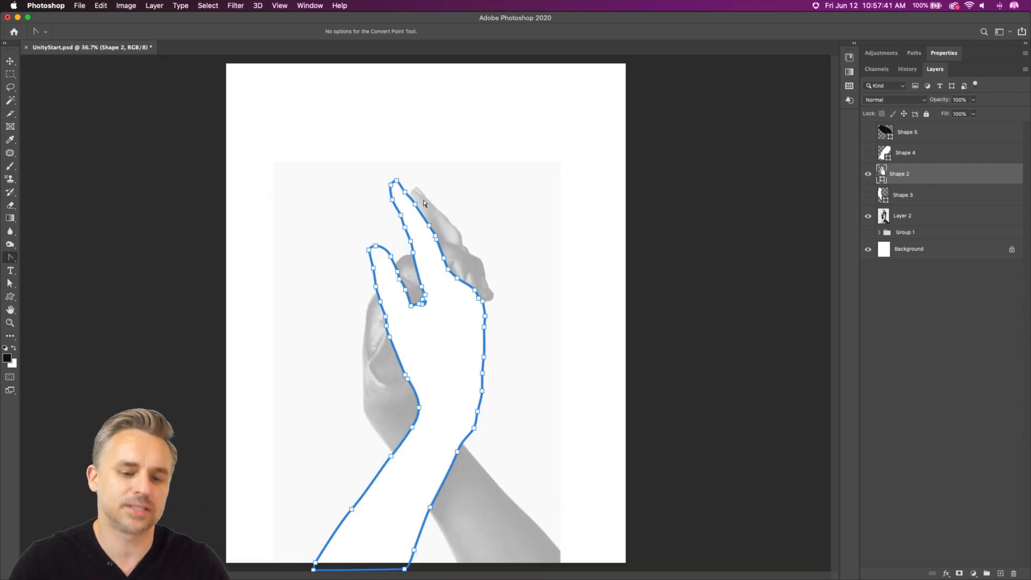
key("super+equal")
key("super+equal")
key("super+equal")
key("super+equal")
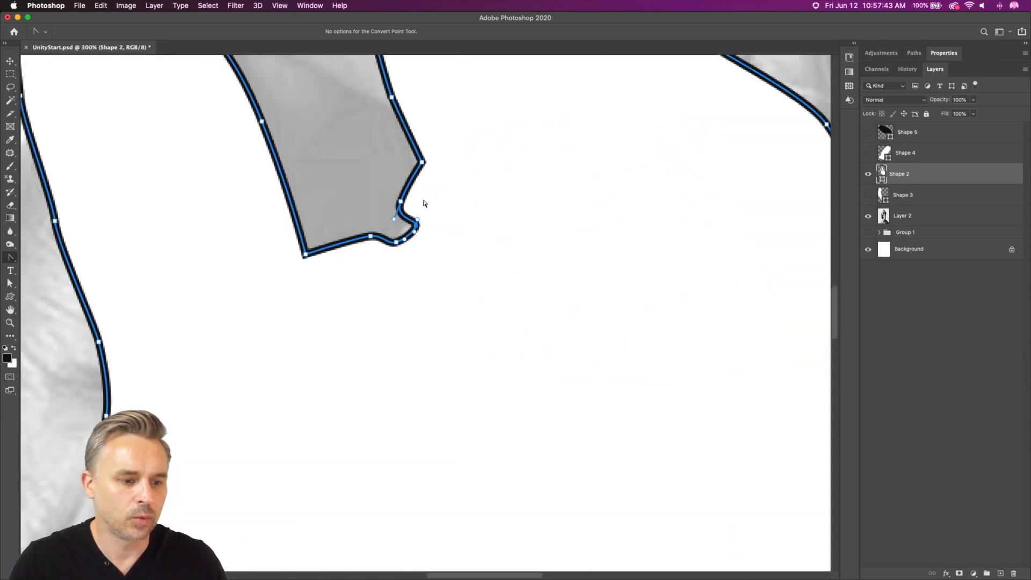
left_click(7, 283)
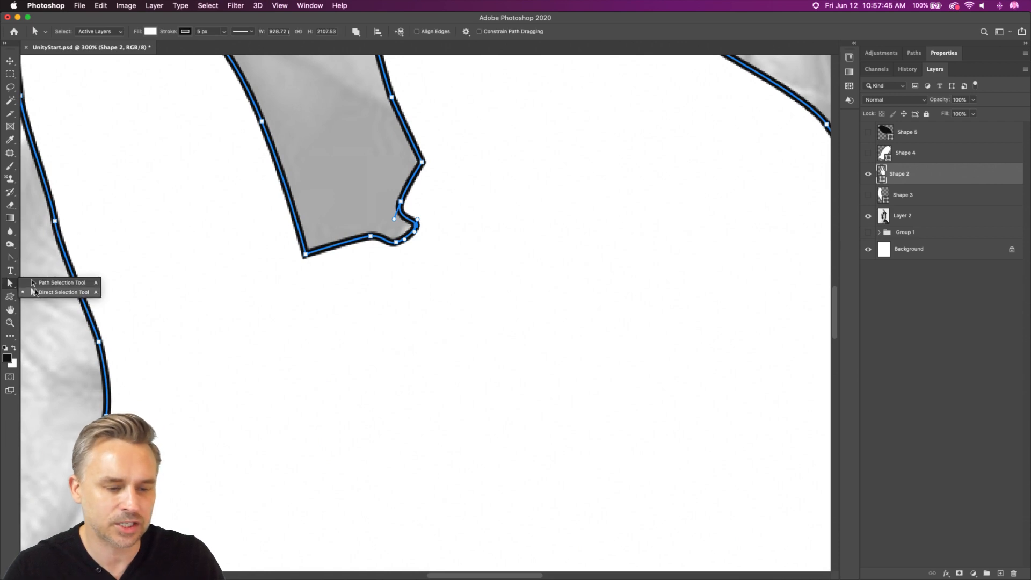
left_click_drag(335, 164, 483, 296)
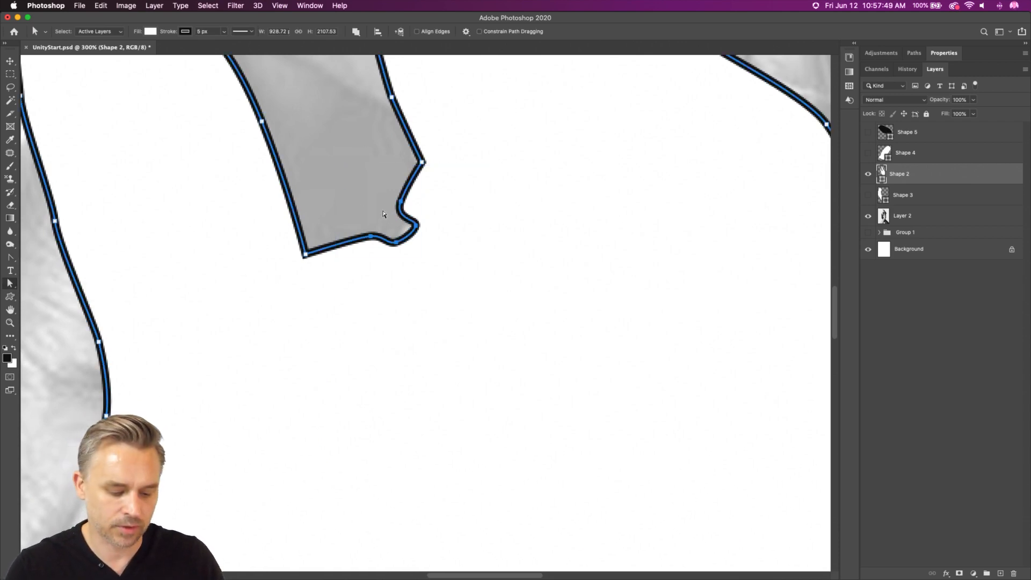
key("shift+Right")
key("shift+Right")
key("shift+Right")
key("shift+Right")
key("shift+Right")
key("shift+Right")
key("shift+Right")
key("shift+Right")
key("shift+Right")
key("shift+Right")
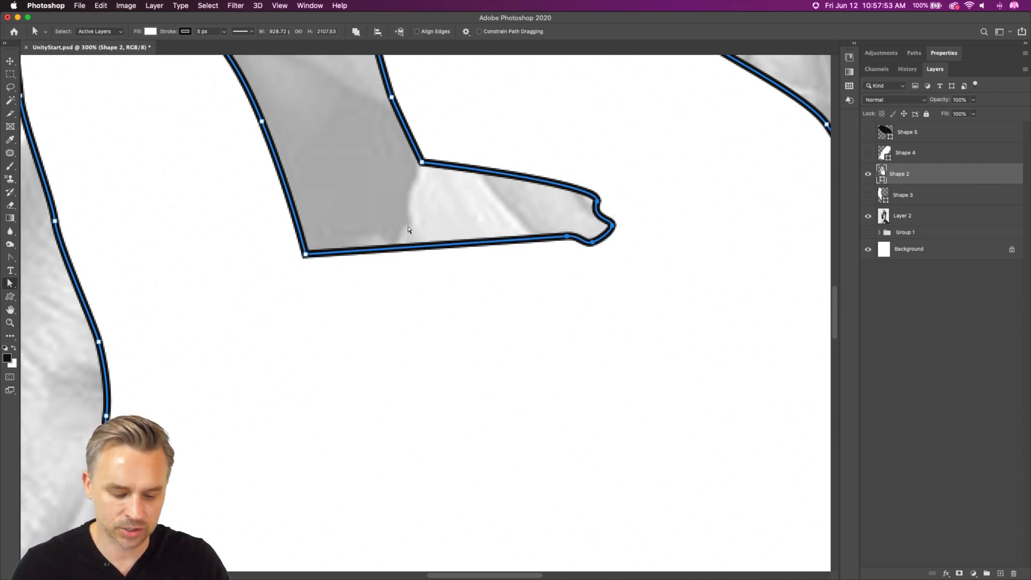
key("shift+Left")
key("shift+Left")
key("shift+Left")
key("shift+Left")
key("shift+Left")
key("shift+Left")
key("shift+Left")
key("shift+Left")
key("shift+Left")
key("shift+Left")
key("shift+Left")
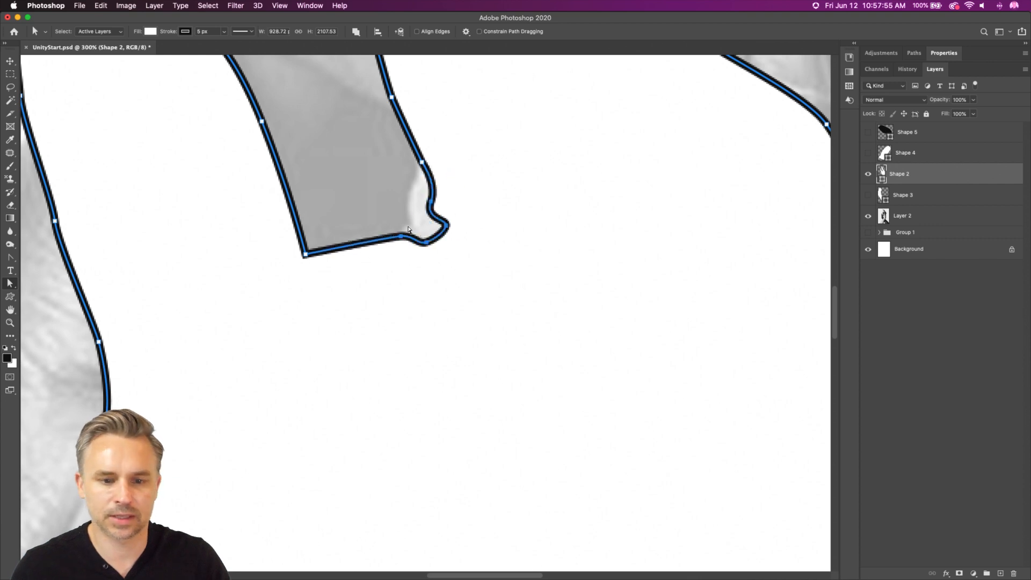
key("shift+Left")
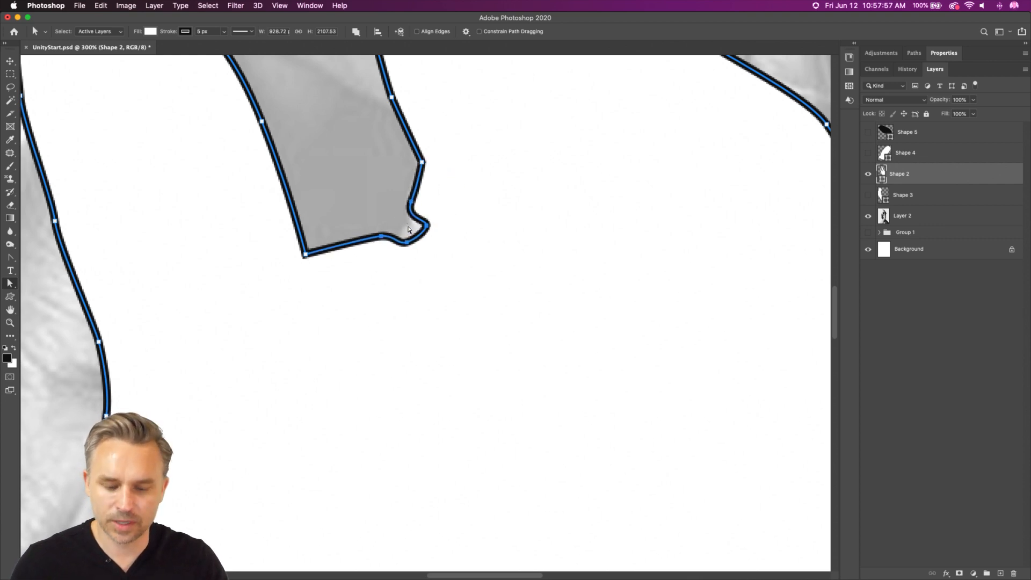
Deactivate Shape 2's path display and show the Shape 3 and Shape 4 layers again.
key("super+0")
left_click(9, 73)
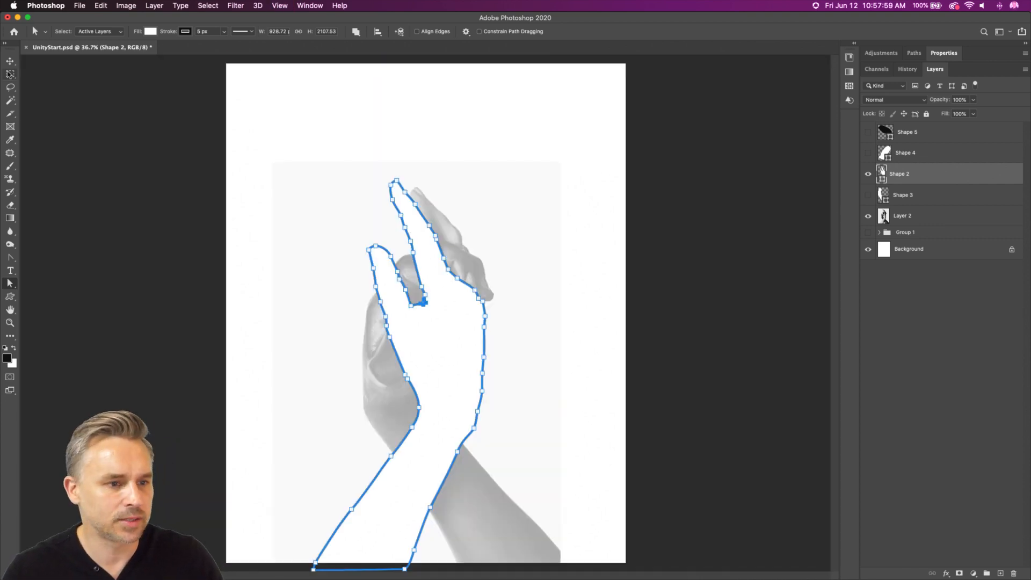
key("super+plus")
key("super+plus")
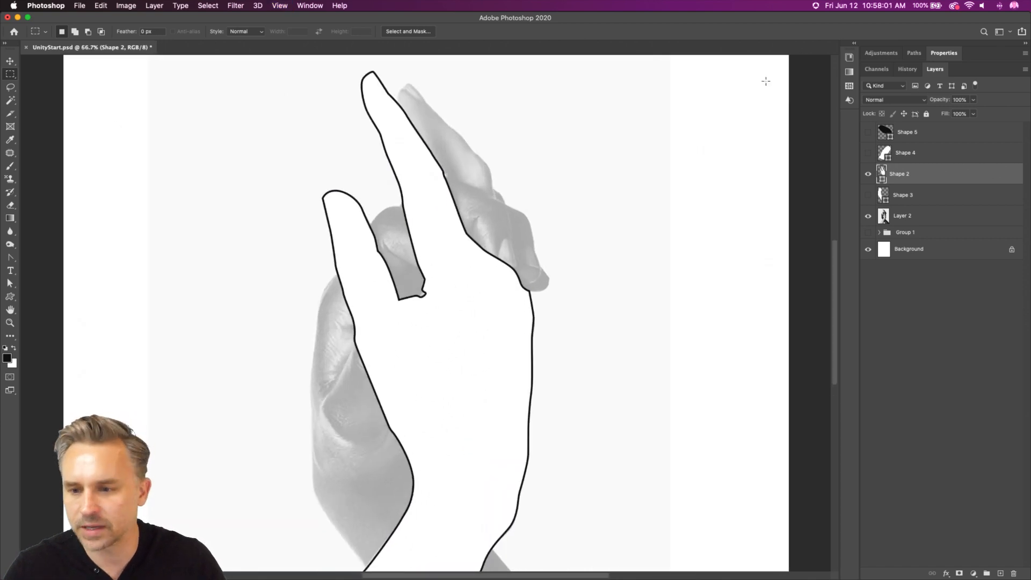
left_click(868, 194)
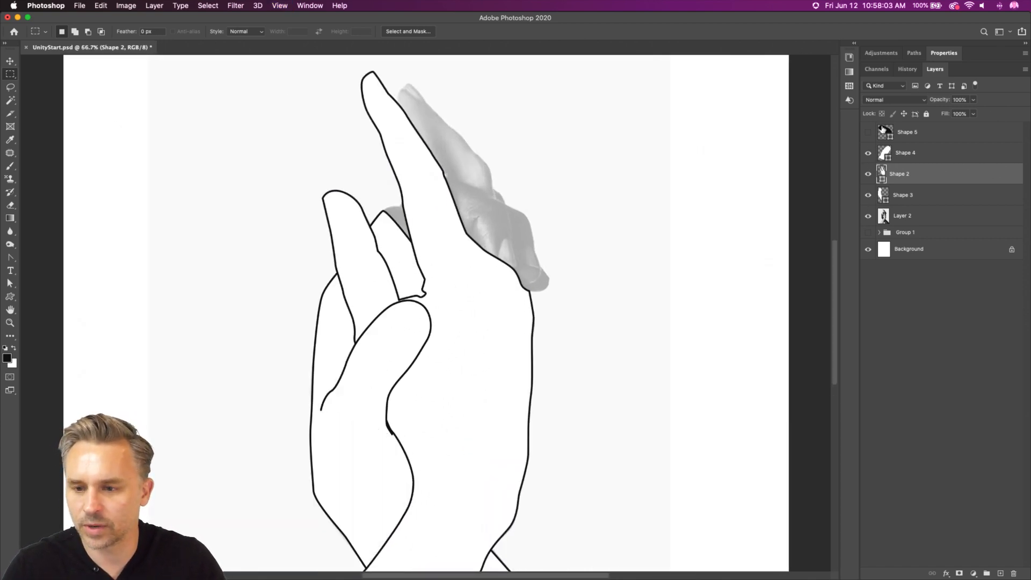
Change the Shape 5 finger's fill colour to white (ffffff) and make its layer visible.
double_click(885, 132)
left_click(517, 364)
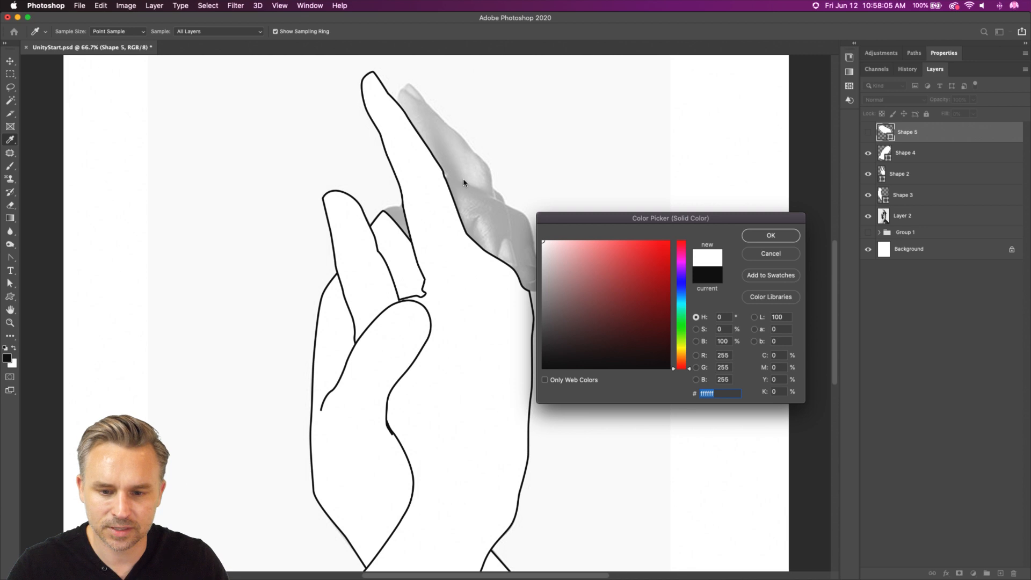
key("Return")
left_click(867, 133)
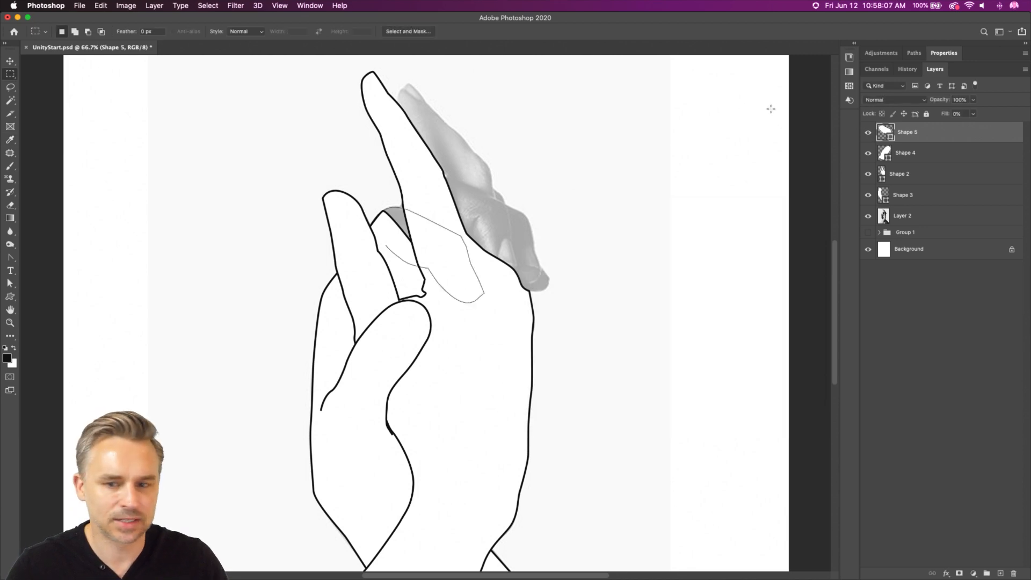
Set the Shape 5 finger's stroke width to 5 px and its layer fill to 100%.
left_click(10, 283)
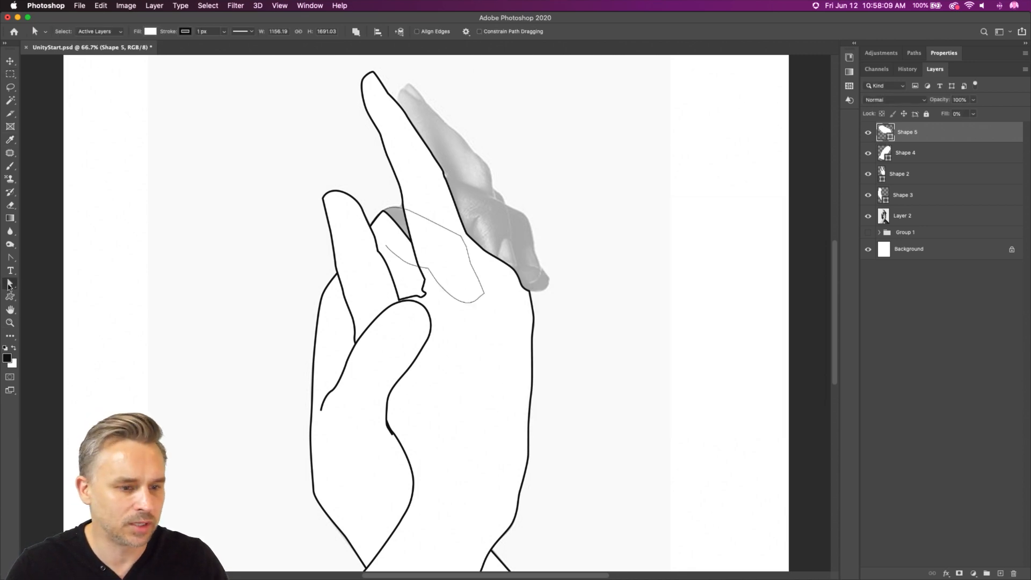
double_click(203, 32)
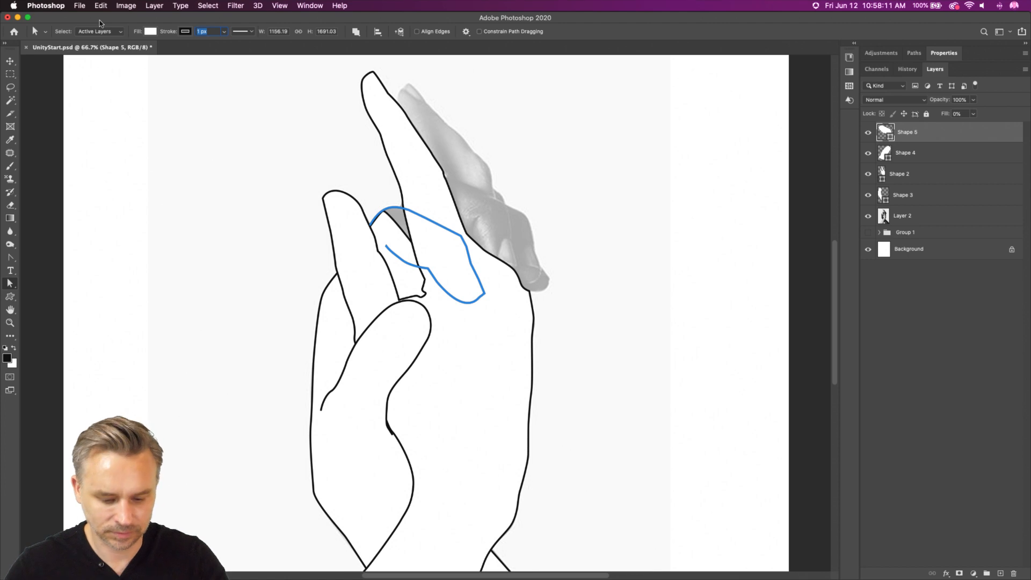
type("5")
key("Return")
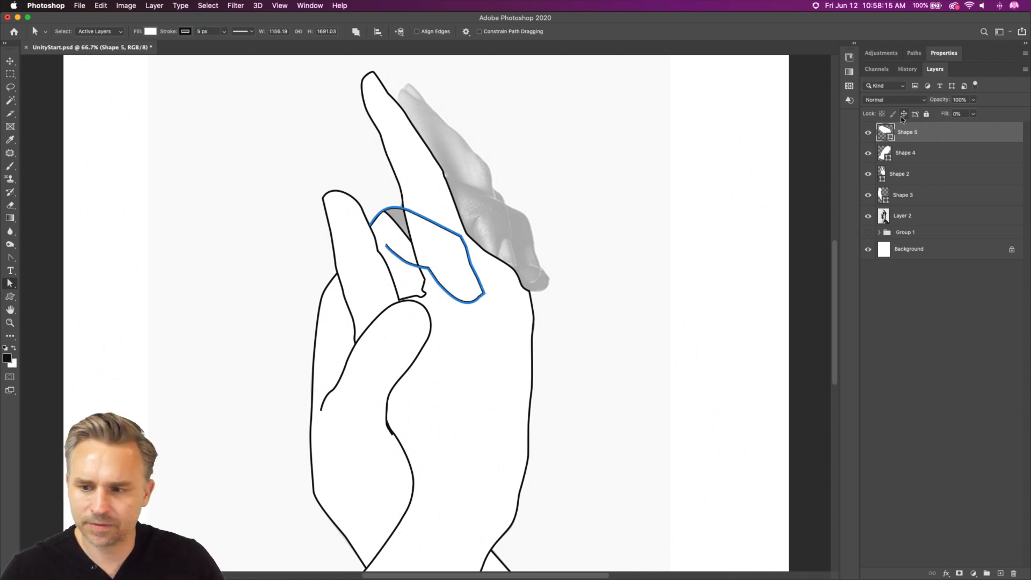
left_click(943, 114)
type("100")
key("Return")
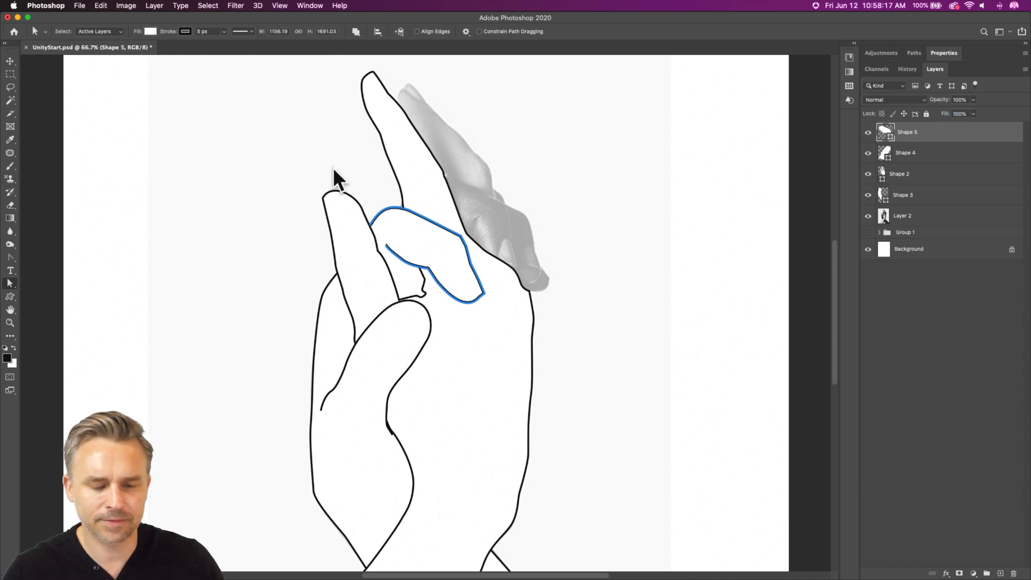
Add a new empty layer above the shapes and leave only the Layer 2 photo displayed with it over the background.
left_click_drag(453, 183, 440, 288)
key("super+plus")
key("super+plus")
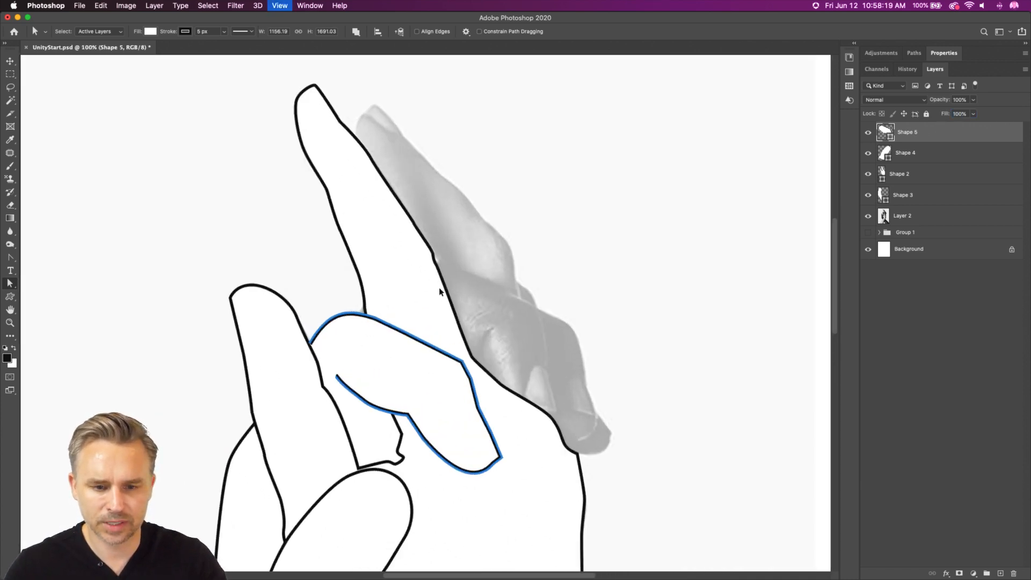
left_click_drag(335, 225, 325, 276)
key("super+minus")
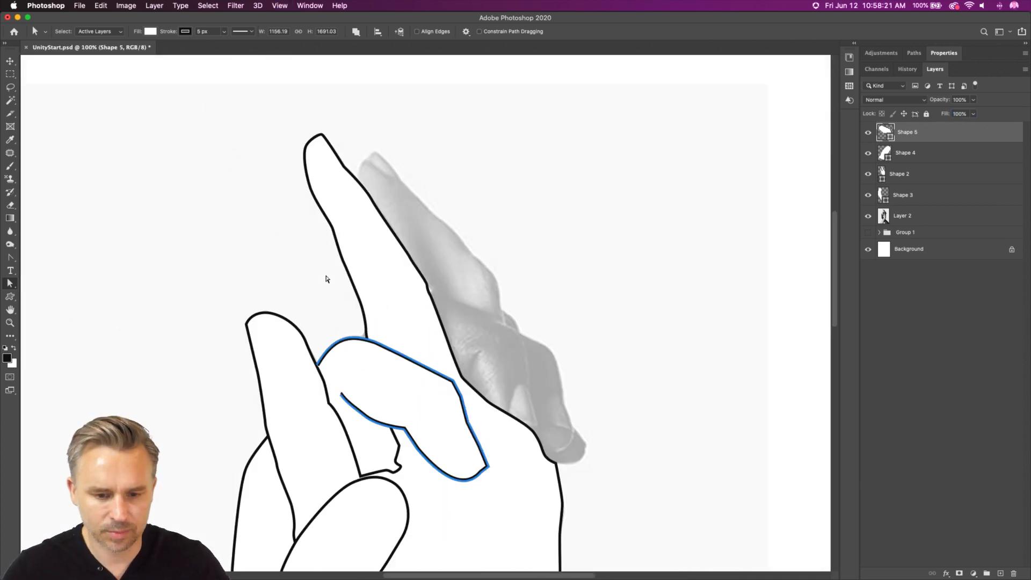
left_click_drag(868, 132, 869, 216)
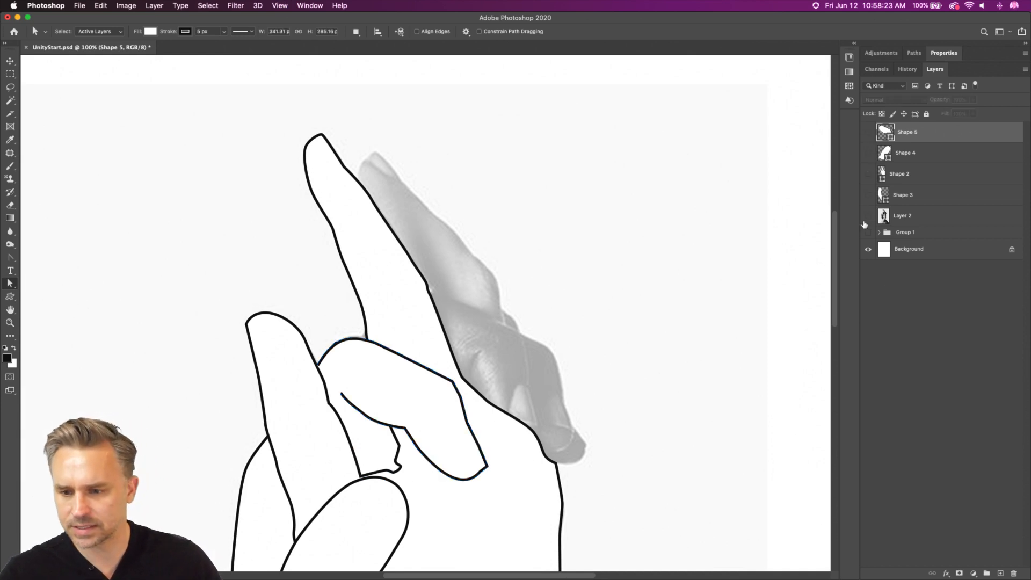
left_click(1002, 574)
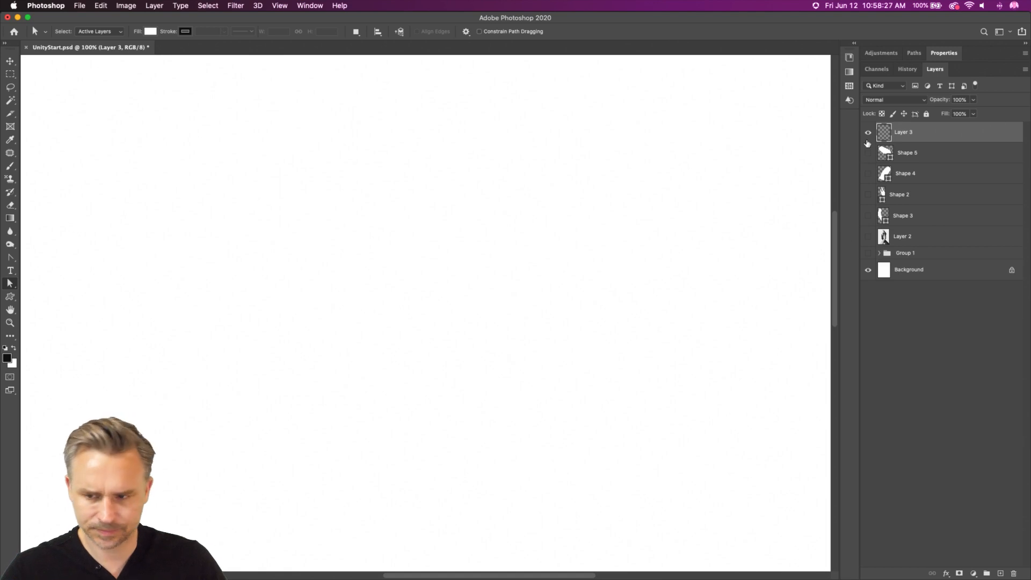
left_click(869, 238)
left_click(884, 237)
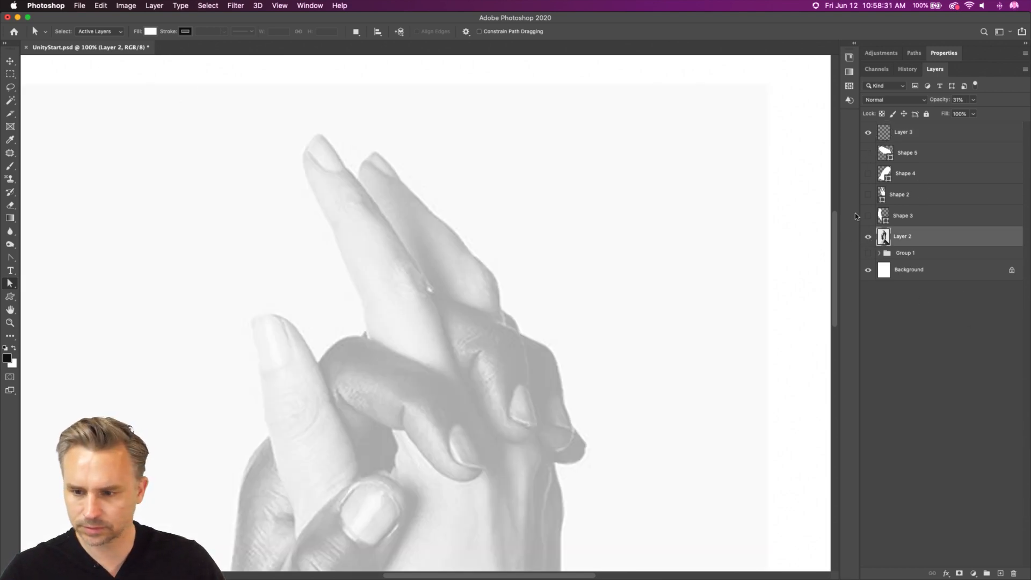
Compare the traced shapes with the photo to check which fingers remain untraced, and hide the shape layers again.
left_click(869, 216)
left_click(867, 195)
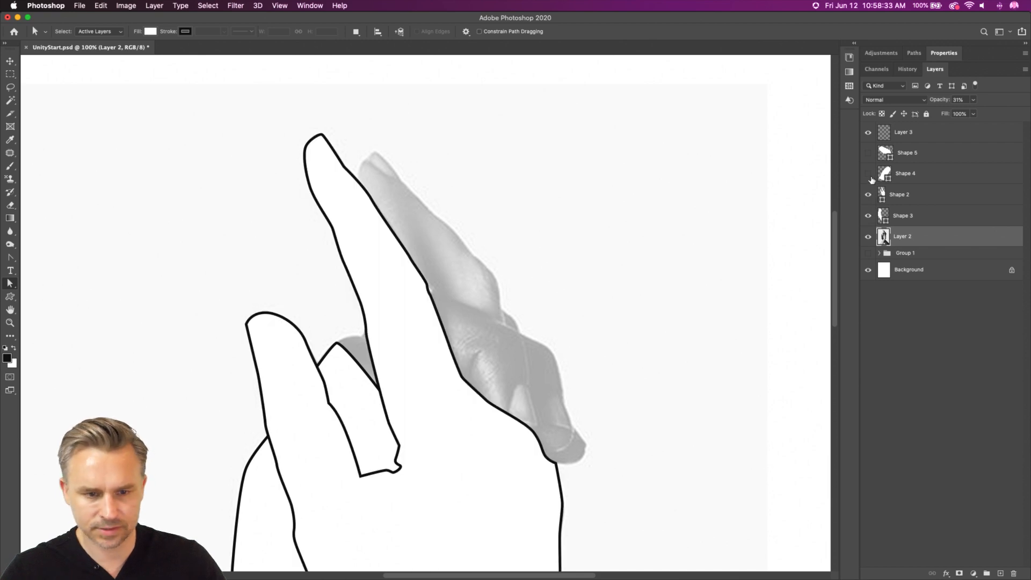
left_click(869, 174)
left_click(868, 154)
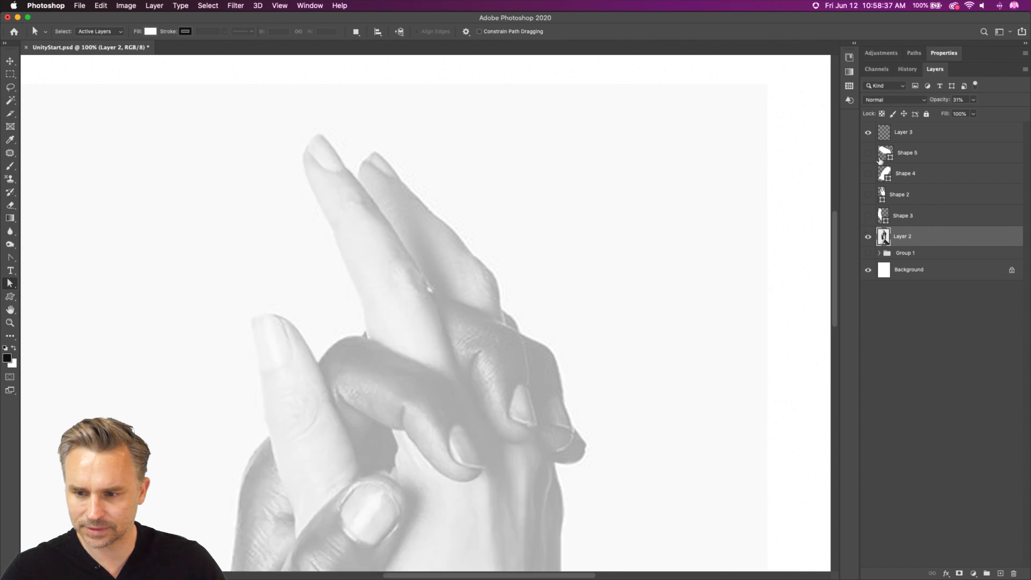
Select the empty Layer 3, try starting a Freeform Pen path at the rear light finger's tip and undo it.
left_click(899, 134)
key("p")
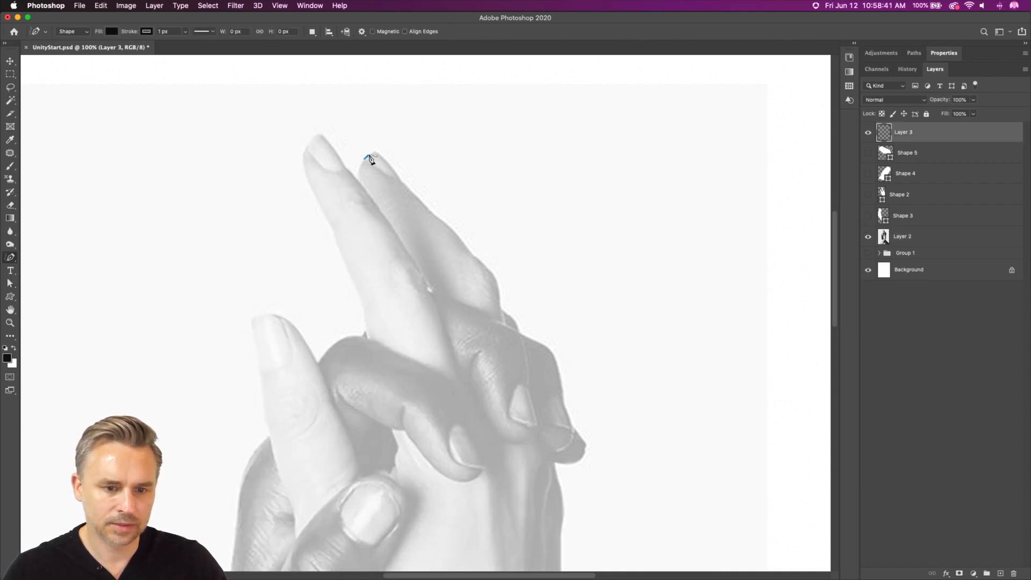
left_click(367, 156)
key("super+z")
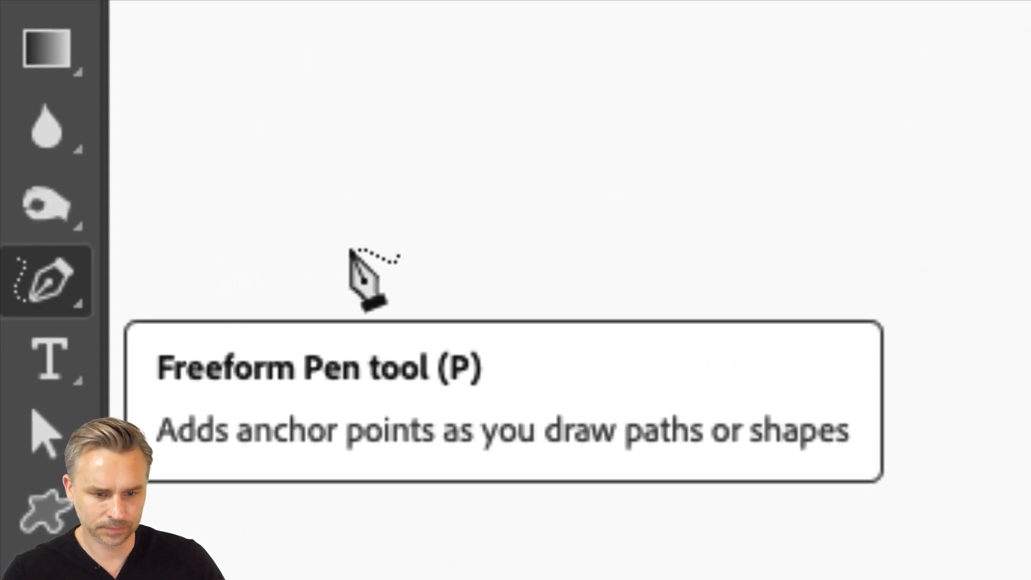
Try out the Pen, Freeform Pen and Curvature Pen variants in turn.
right_click(30, 280)
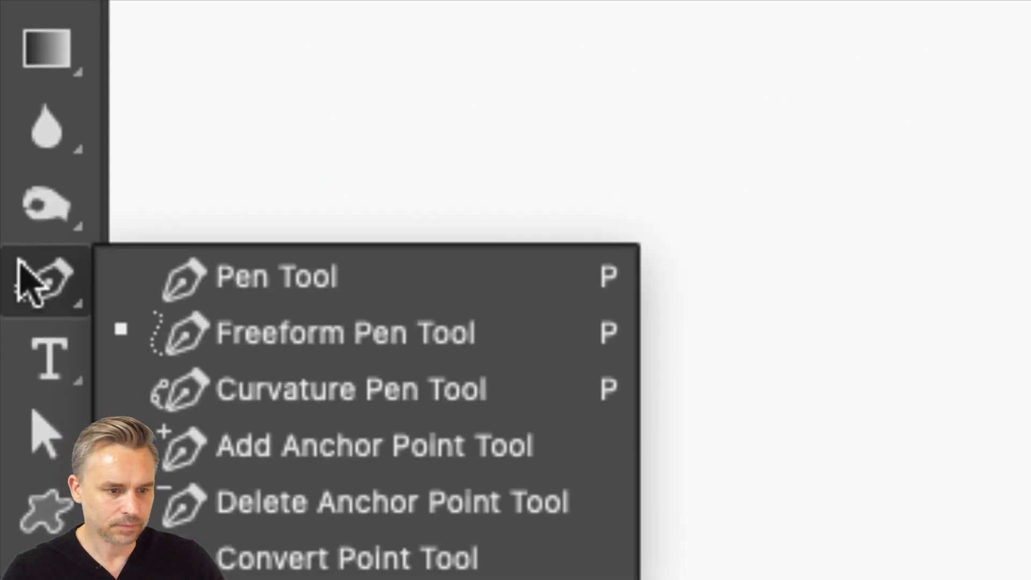
left_click(199, 271)
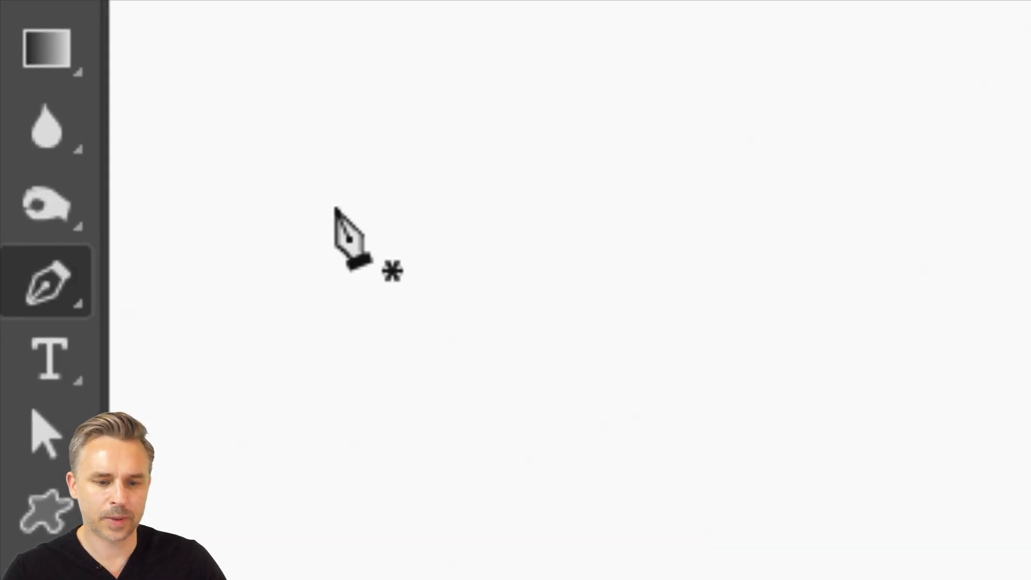
right_click(32, 277)
left_click(202, 337)
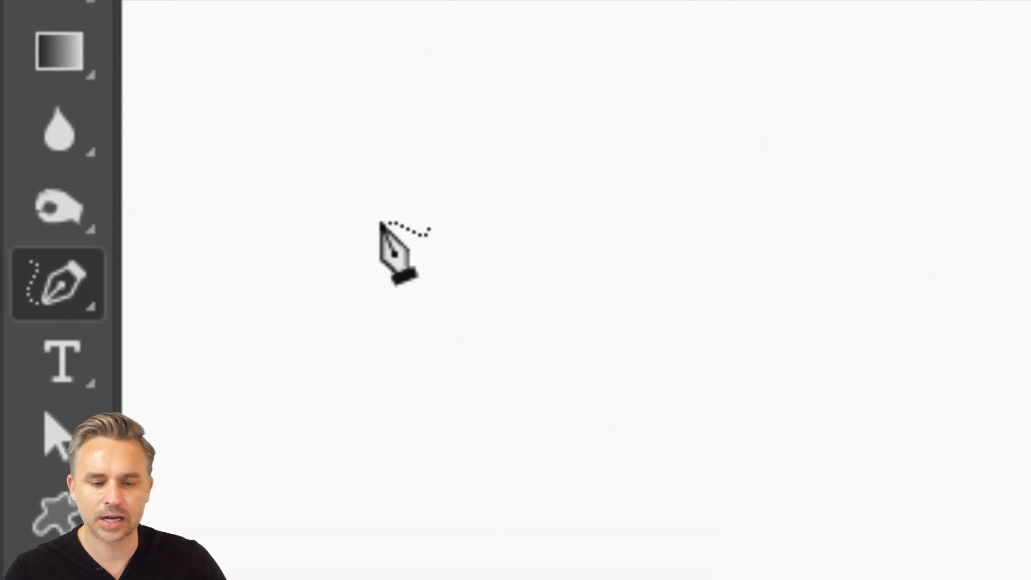
right_click(40, 302)
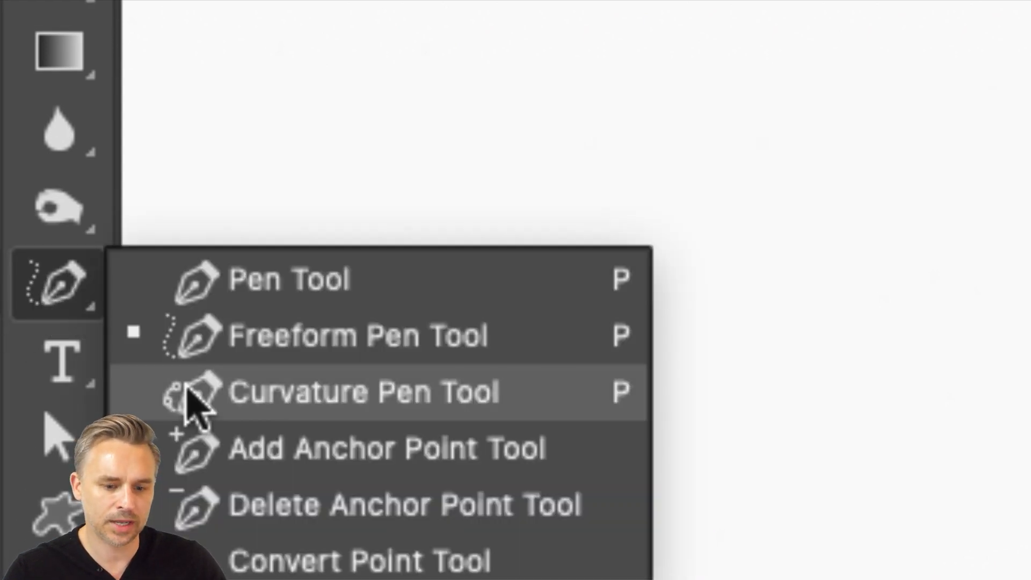
left_click(189, 400)
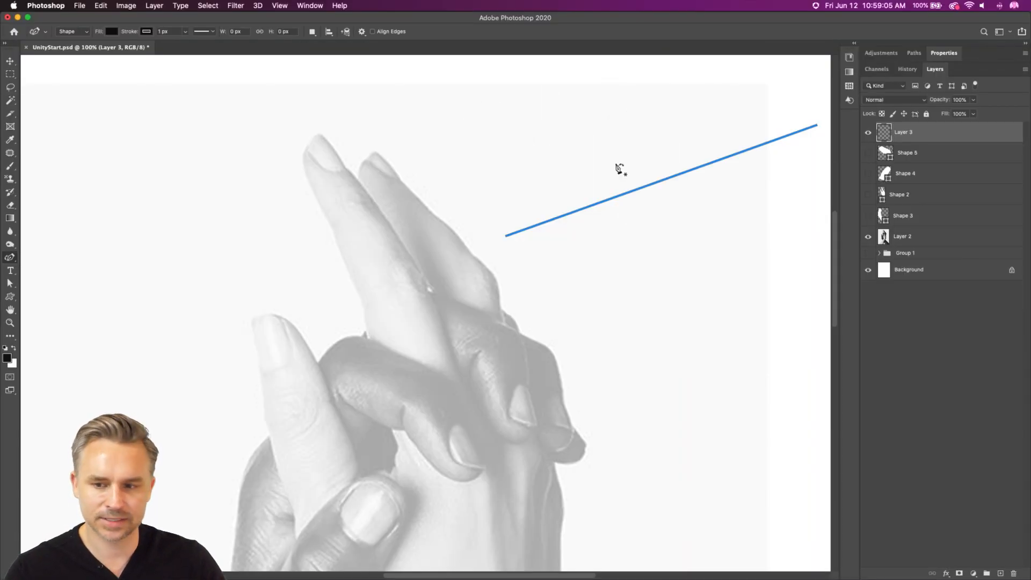
Discard the stray curvature path, keep the traced shape layers hidden, and activate the standard Pen tool.
key("super+z")
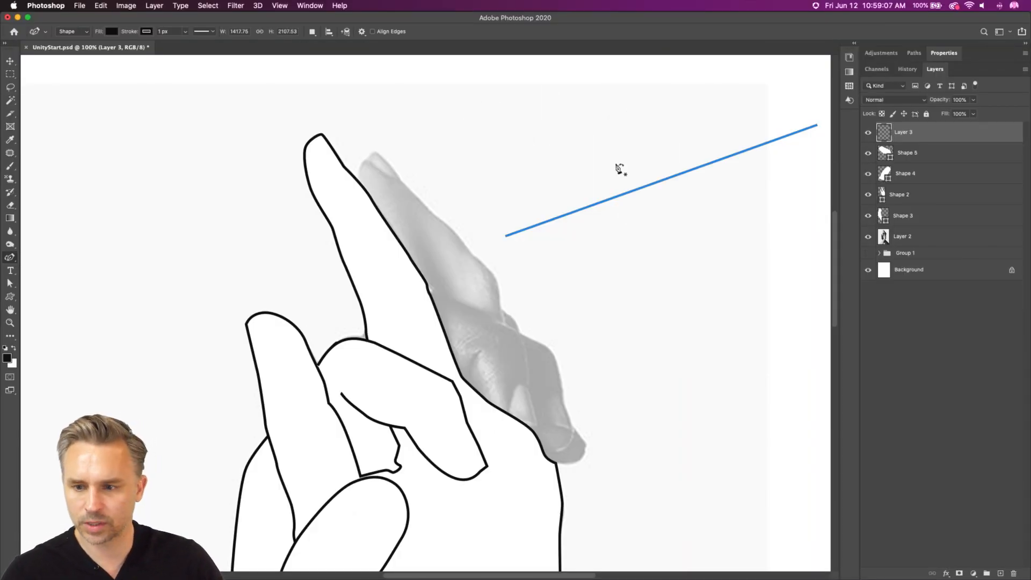
key("super+z")
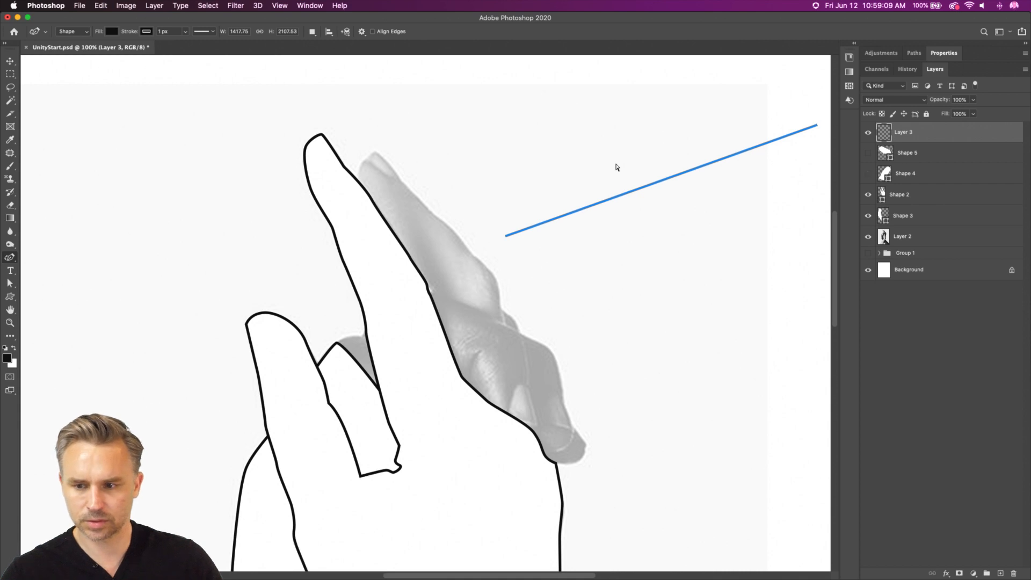
key("super+z")
key("super+z")
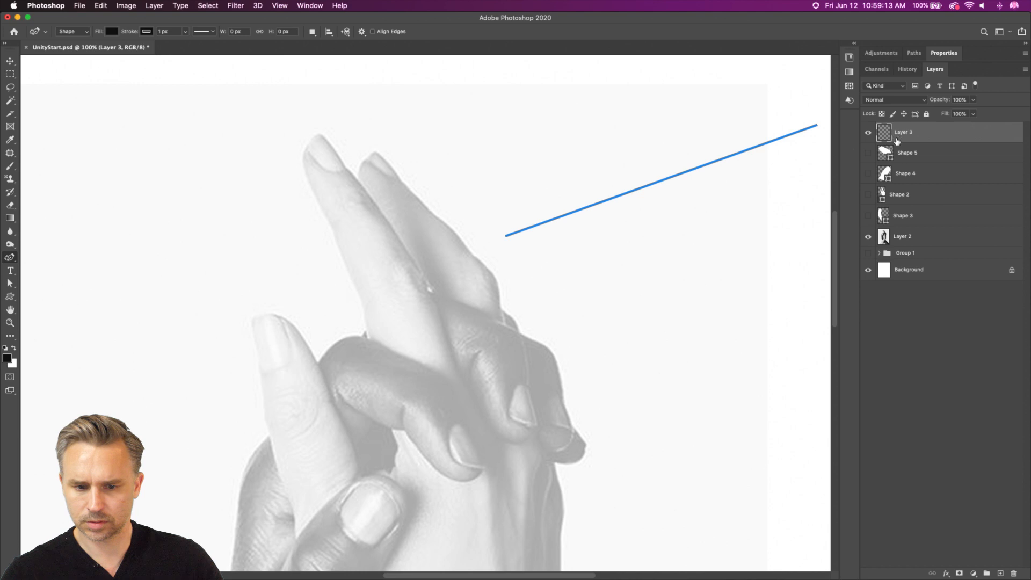
left_click(15, 63)
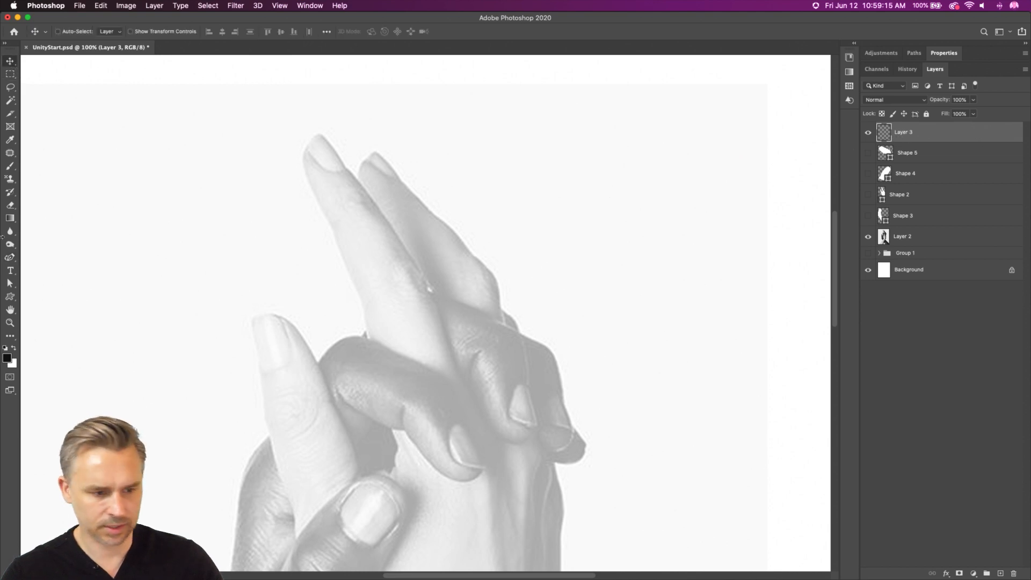
left_click_drag(9, 257, 33, 255)
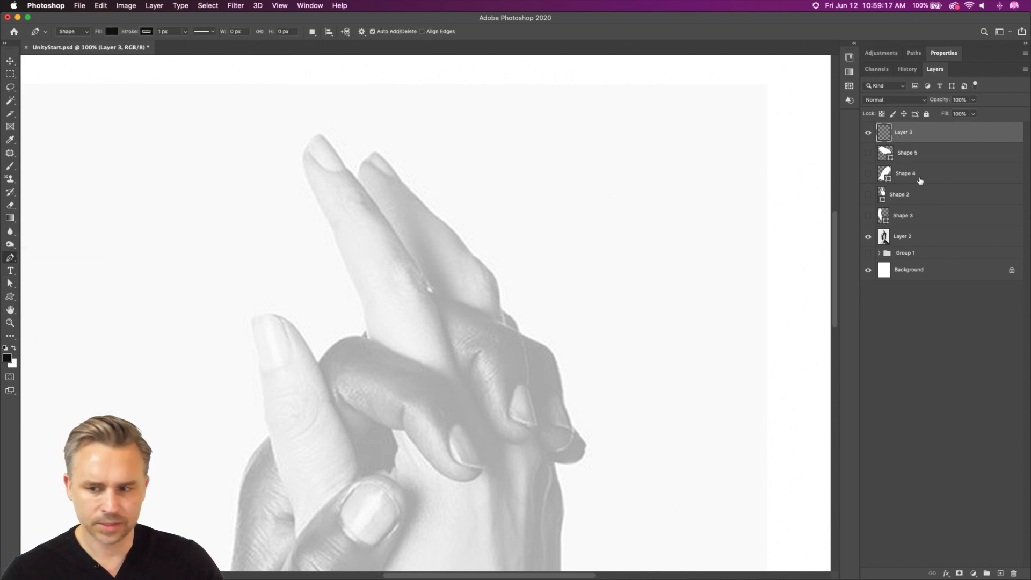
Trace the rear light finger as a closed pen shape about 304 × 428 px, with its lower end extending behind the dark knuckle.
left_click(359, 183)
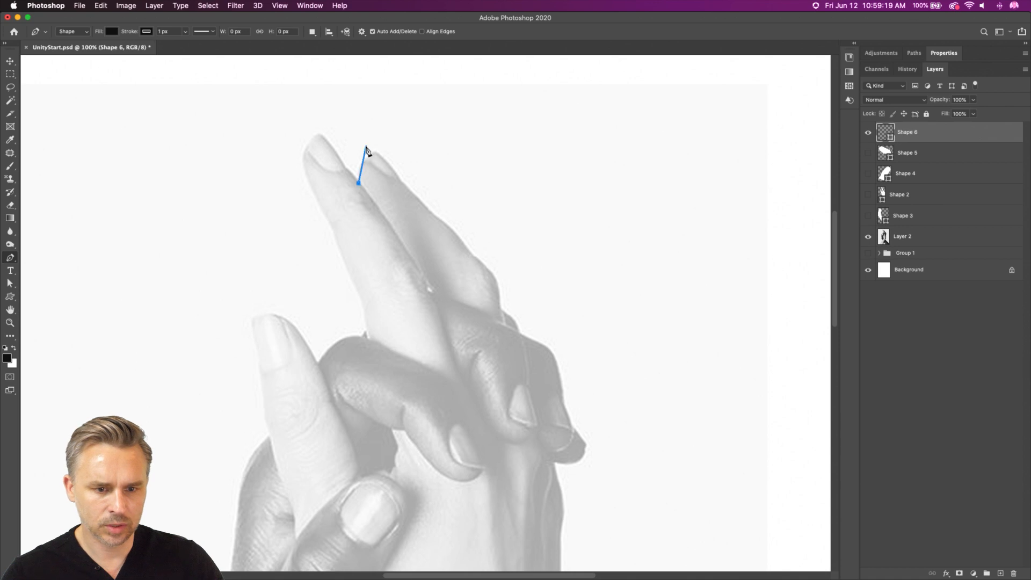
left_click_drag(367, 156, 376, 151)
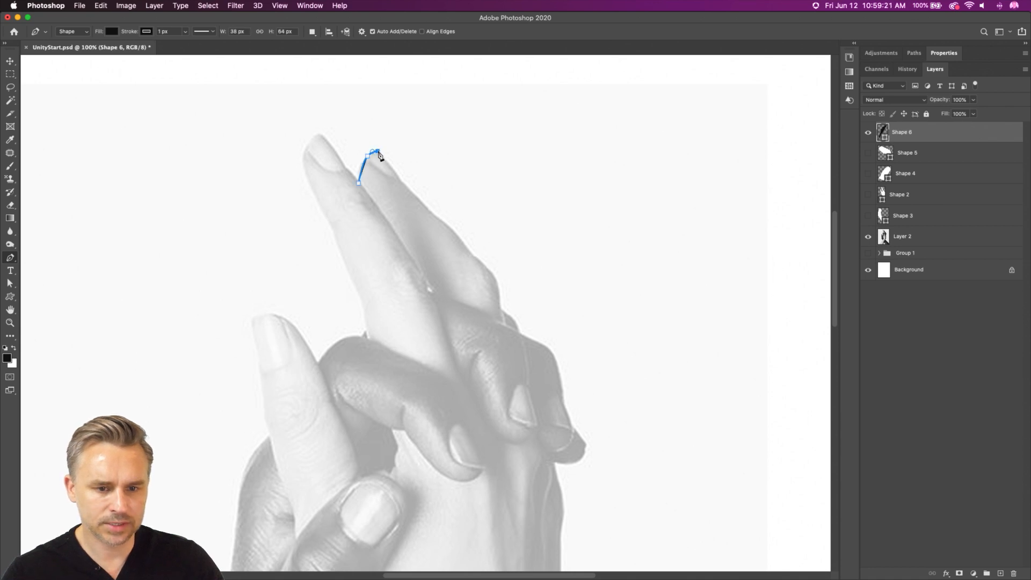
left_click(401, 177)
left_click_drag(424, 205, 431, 213)
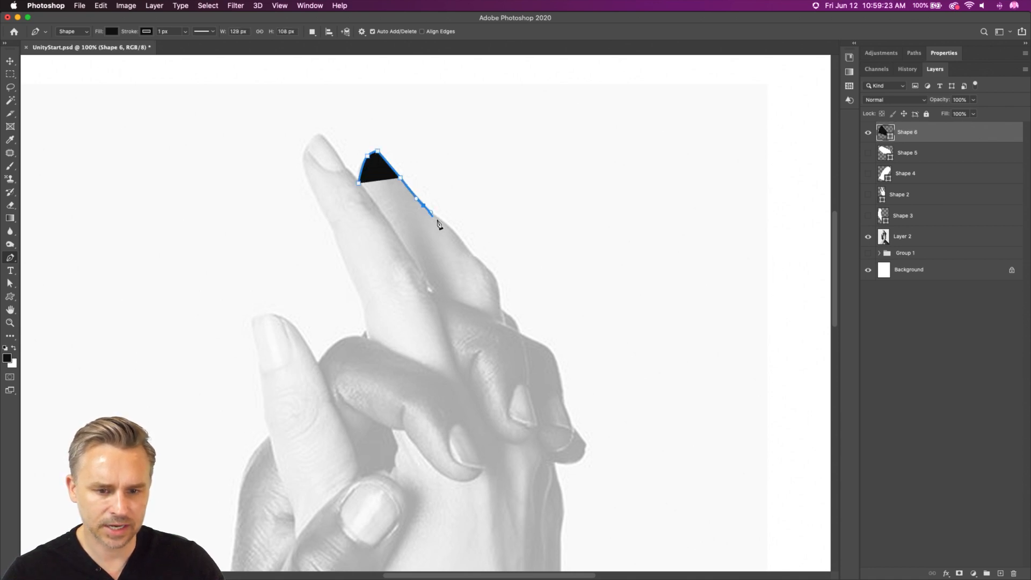
left_click(448, 225)
left_click_drag(469, 249, 472, 256)
left_click(495, 278)
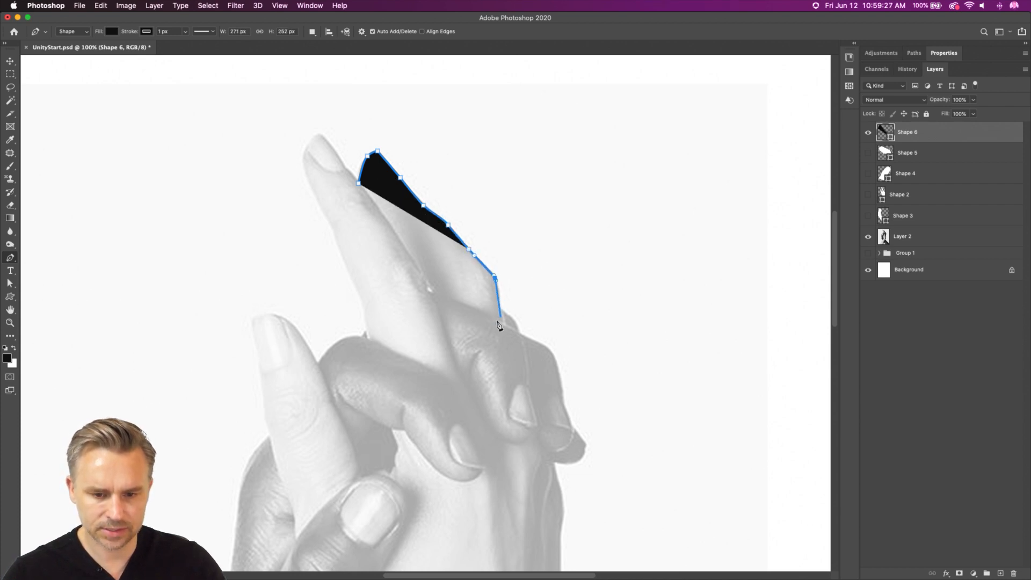
left_click_drag(502, 309, 505, 325)
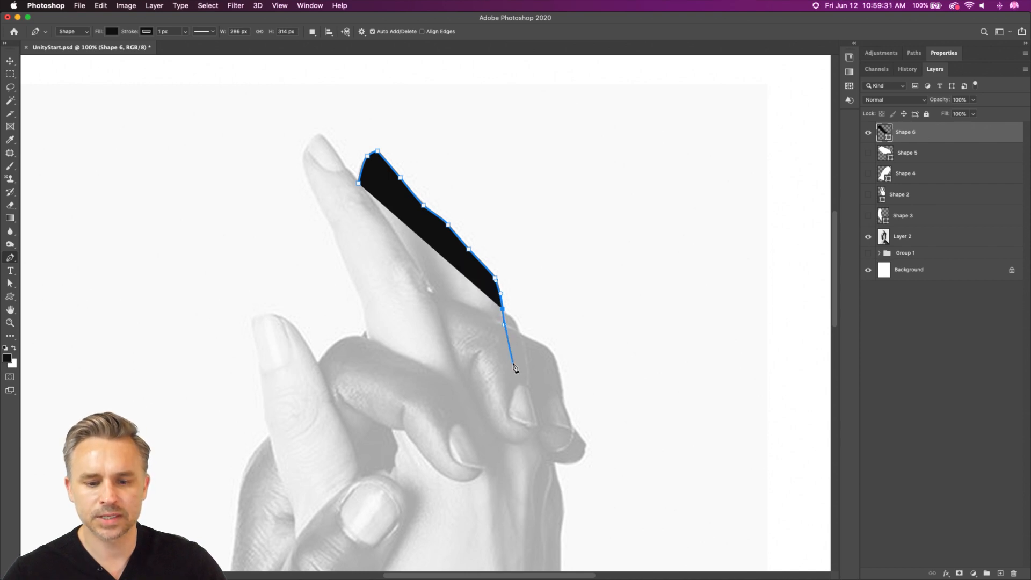
left_click_drag(511, 367, 456, 354)
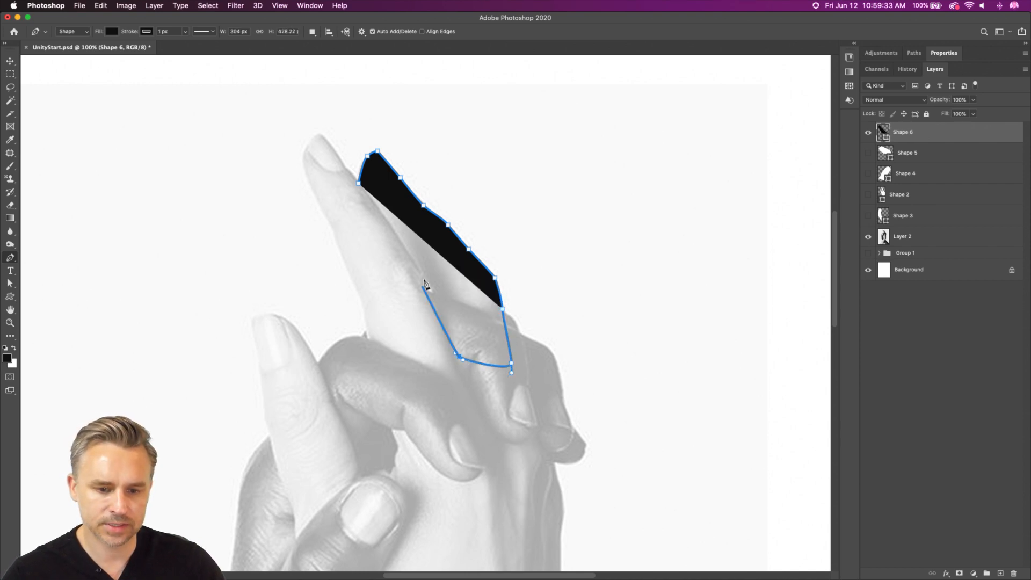
left_click_drag(430, 285, 425, 279)
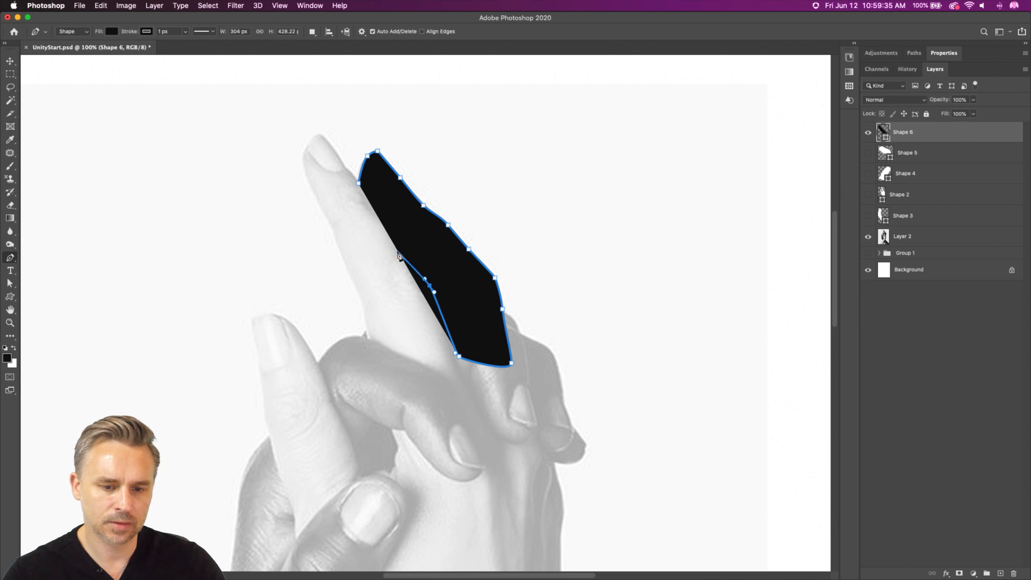
left_click(397, 250)
left_click(359, 183)
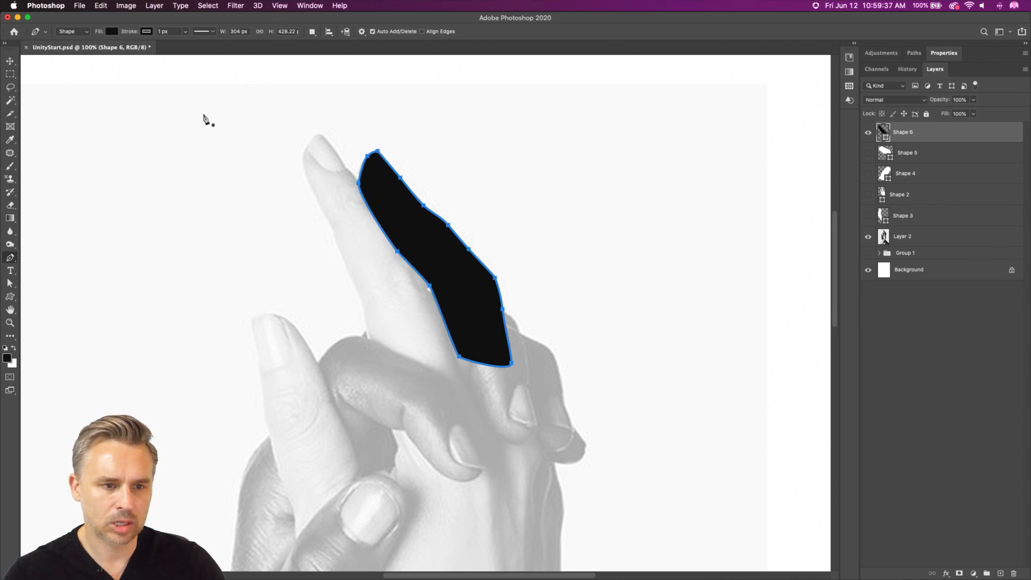
Fill the rear light finger's shape with white, add a new empty layer above it, and hide the Shape 6 layer.
left_click(112, 31)
left_click(48, 84)
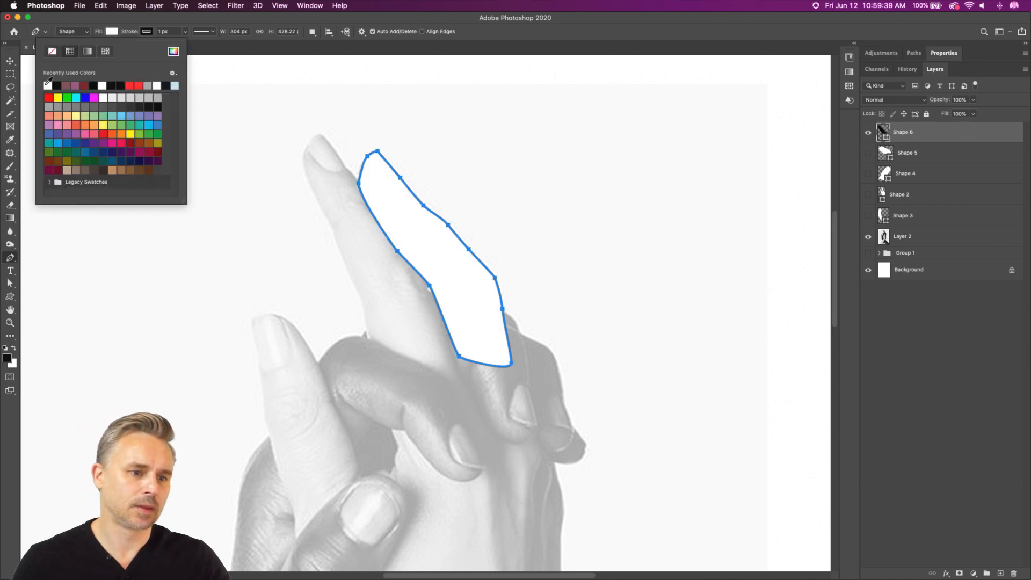
key("Return")
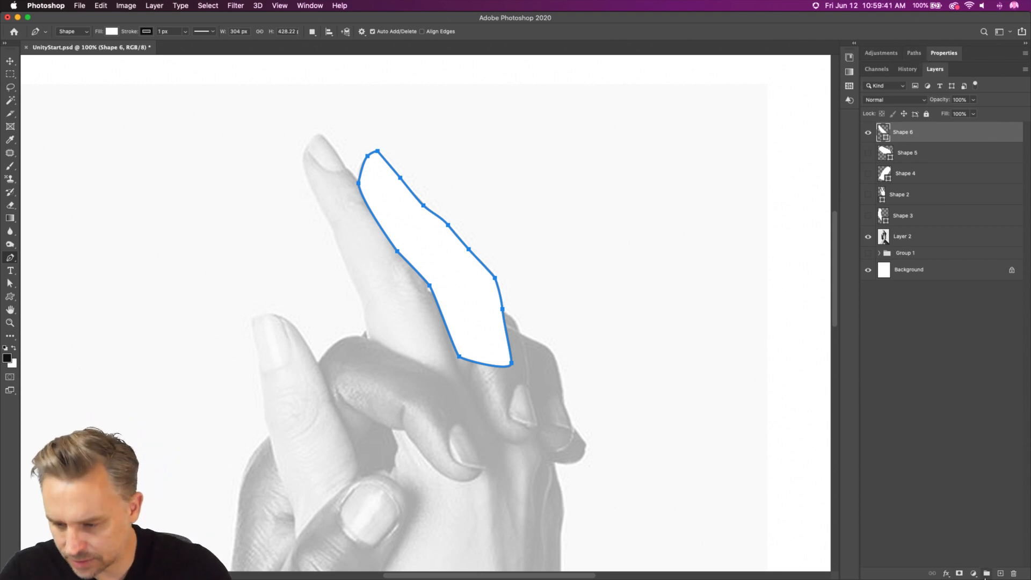
left_click(1002, 573)
left_click(868, 153)
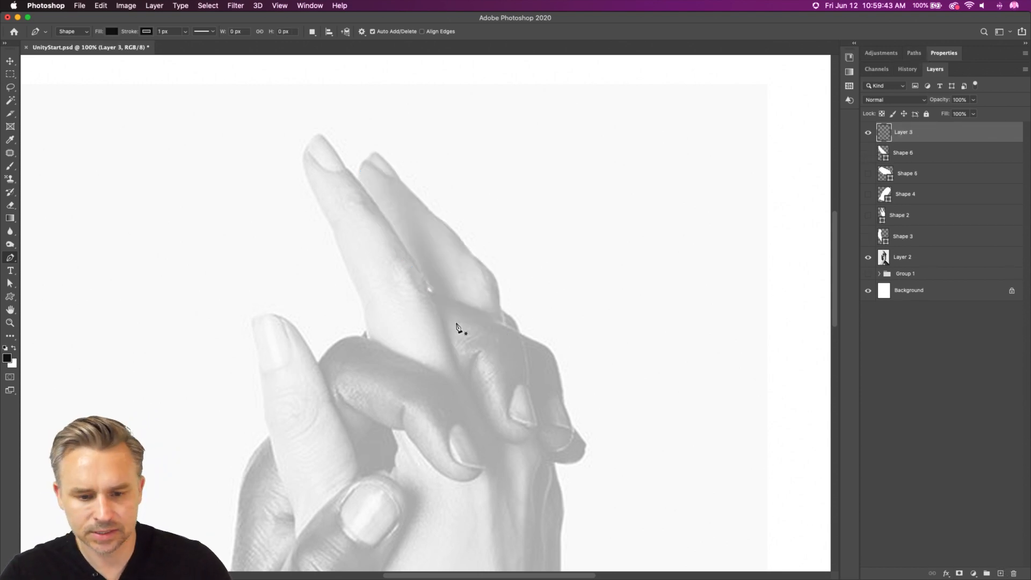
Trace the small knuckle bump below the rear light finger with the Freeform Pen, about 56 × 85 px, and fill it with white.
right_click(10, 257)
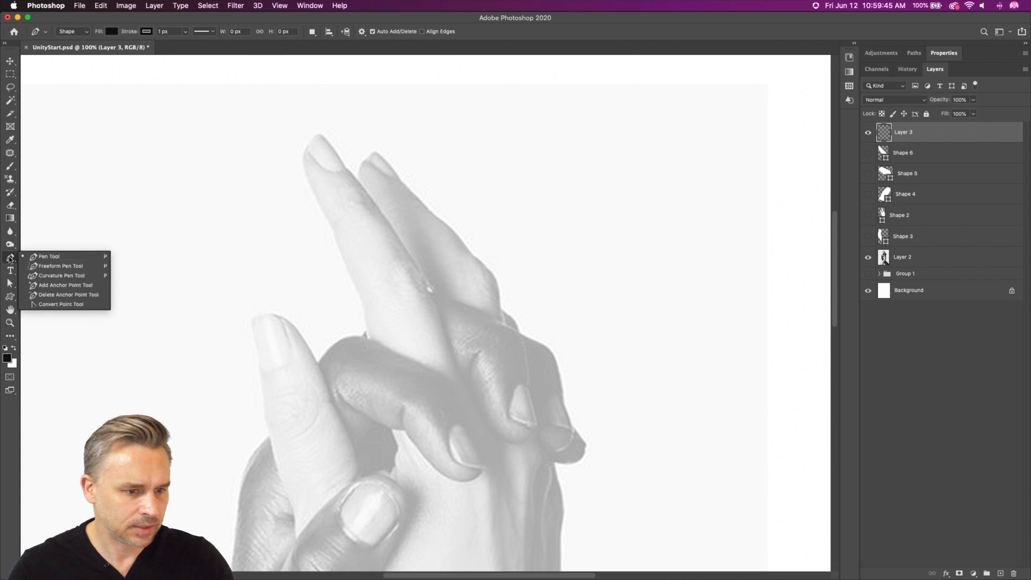
left_click(45, 266)
mouse_move(495, 309)
left_mouse_down()
mouse_move(514, 347)
mouse_move(504, 347)
mouse_move(487, 326)
mouse_move(497, 311)
mouse_move(349, 215)
left_mouse_up()
key("super+equal")
left_click(111, 31)
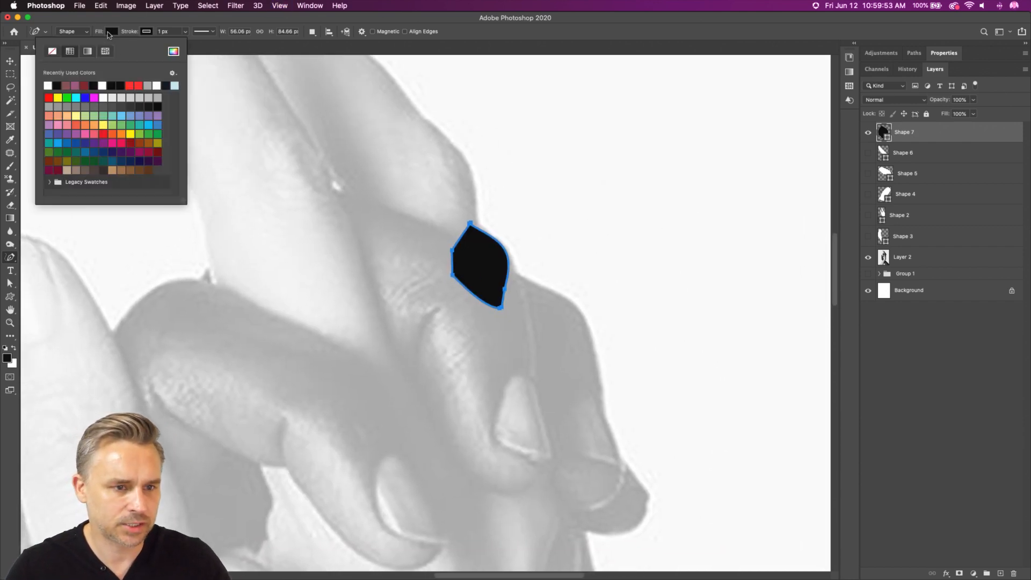
left_click(47, 84)
key("Return")
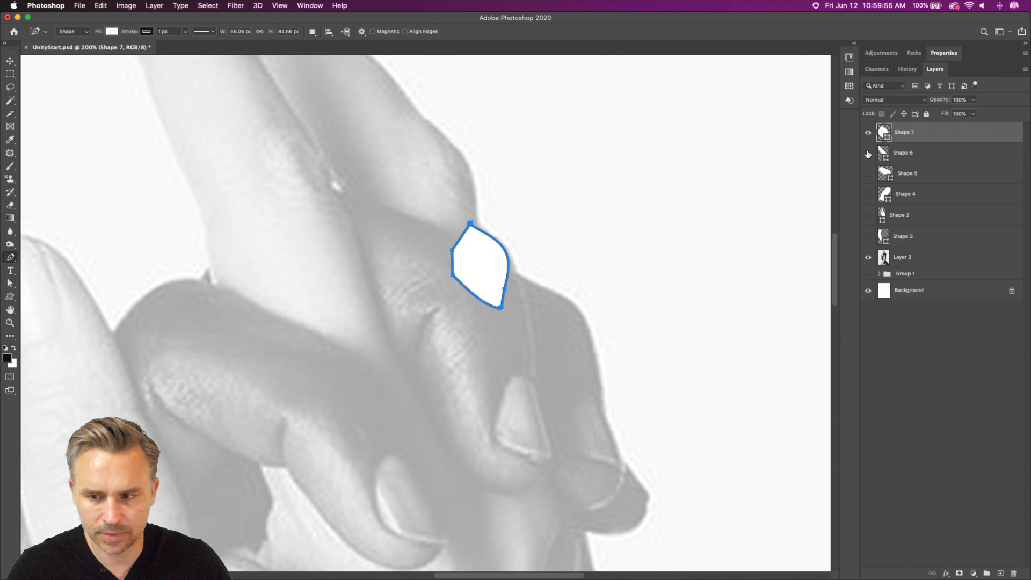
Add a new empty layer above Shape 7 and make white the foreground colour so new shapes fill white.
left_click(999, 574)
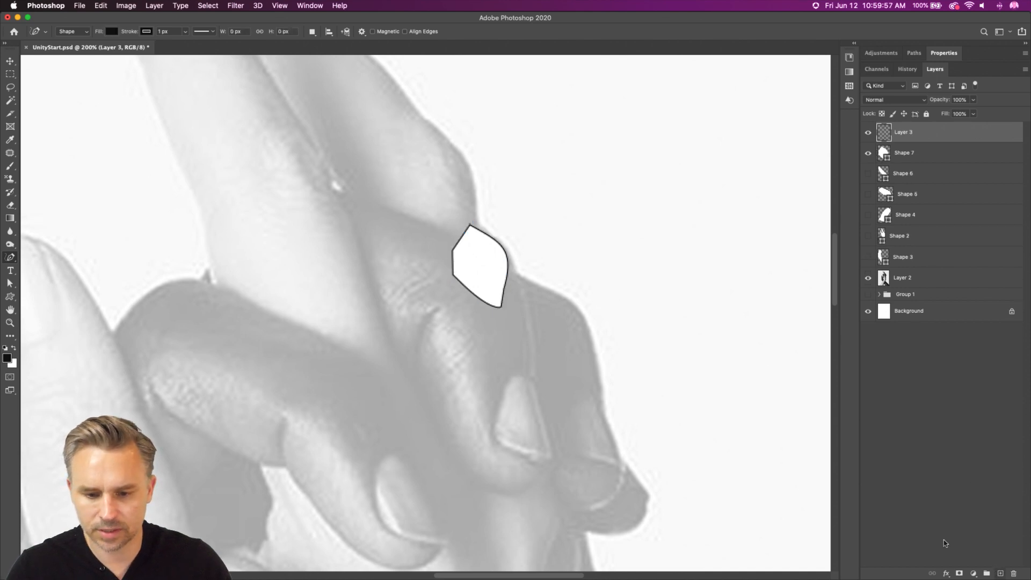
left_click_drag(564, 288, 557, 226)
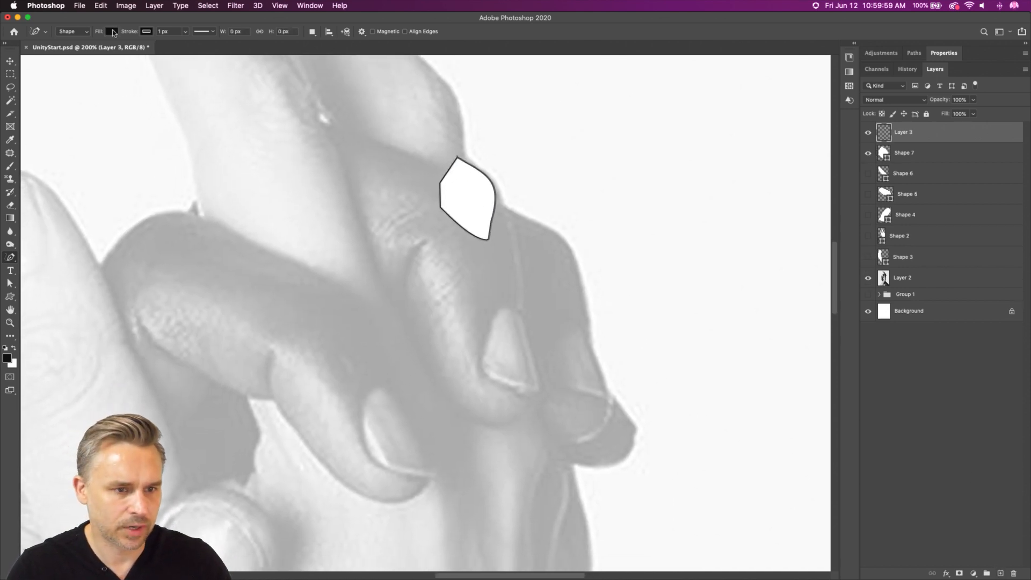
left_click(13, 351)
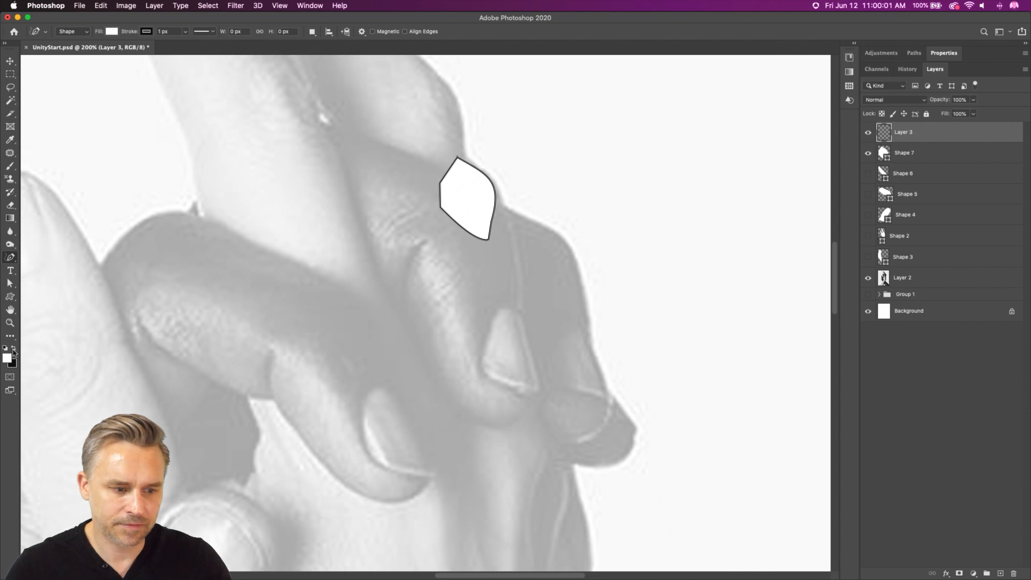
left_click(14, 351)
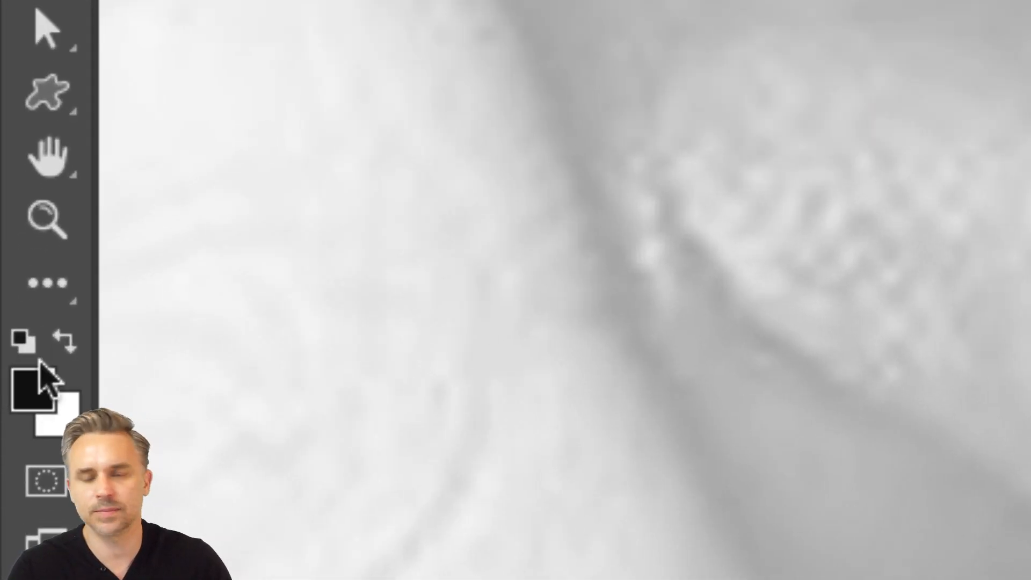
left_click(65, 341)
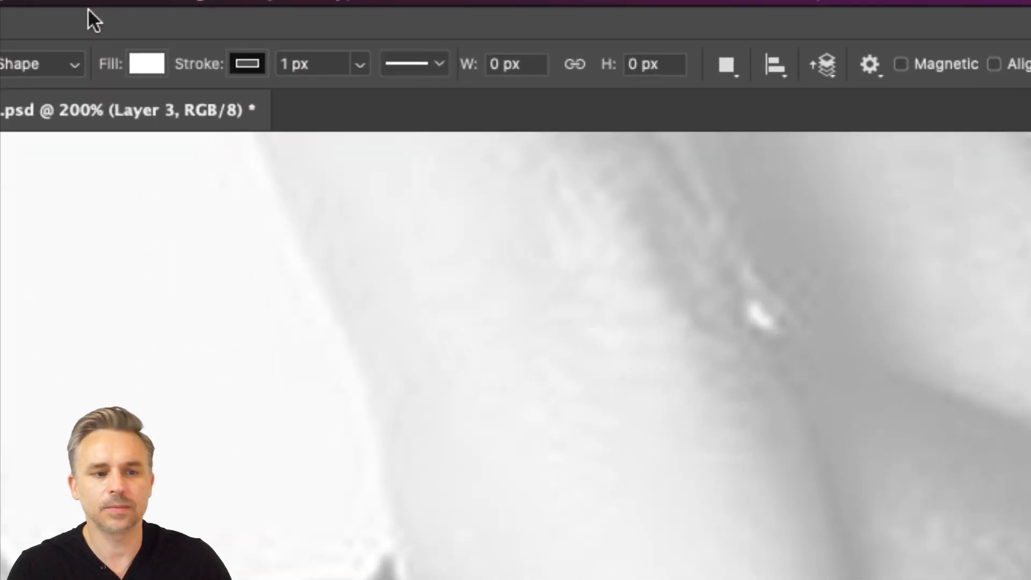
Set a 5 px stroke and trace the outermost dark finger as a closed freeform shape about 137 × 239 px.
left_click(162, 31)
type("5")
key("Return")
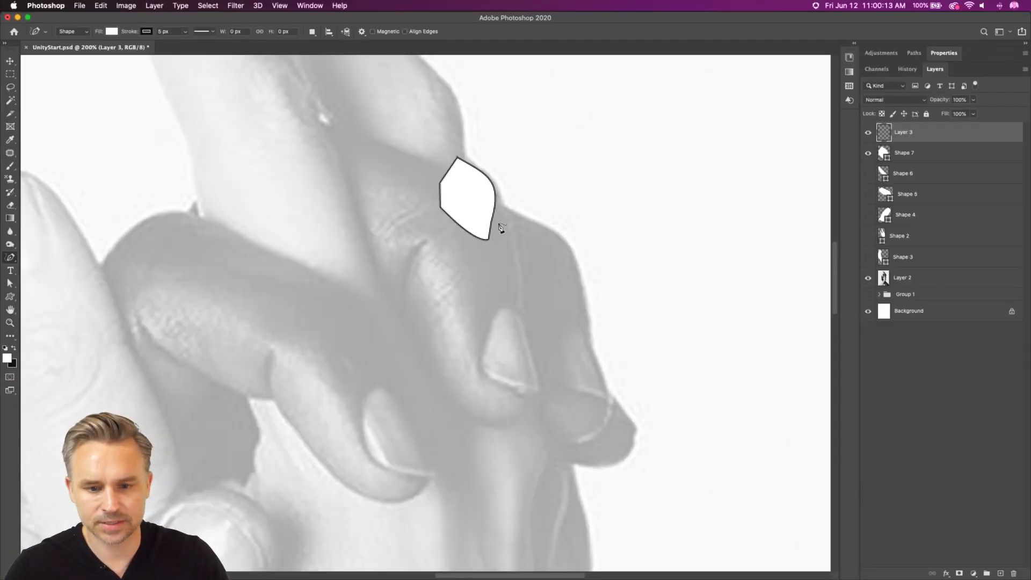
mouse_move(499, 211)
left_mouse_down()
mouse_move(576, 256)
mouse_move(620, 409)
mouse_move(588, 449)
mouse_move(552, 445)
mouse_move(532, 406)
mouse_move(514, 297)
mouse_move(483, 240)
mouse_move(499, 209)
left_mouse_up()
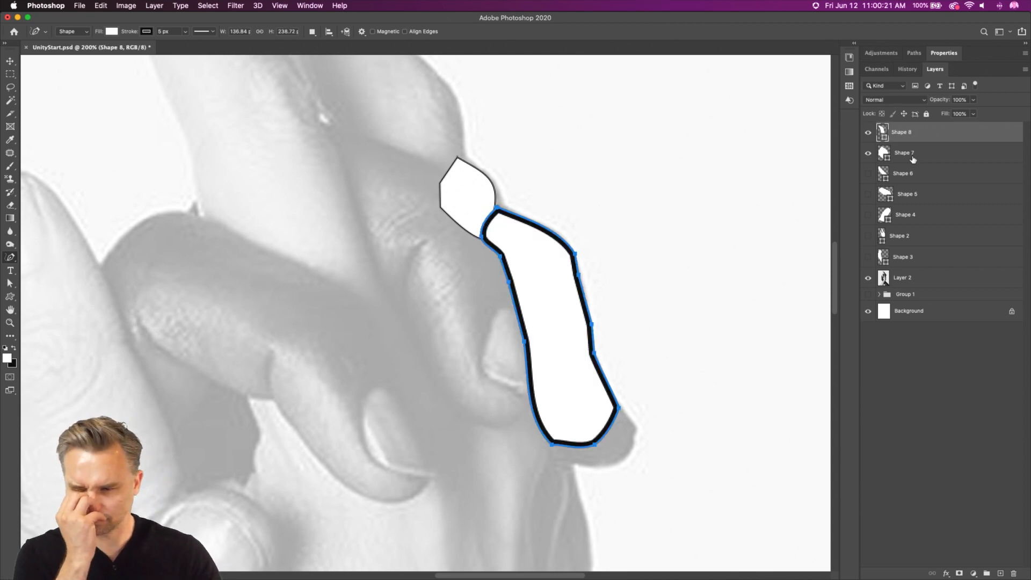
Set the small Shape 7 knuckle's stroke width to 5 px.
left_click(890, 154)
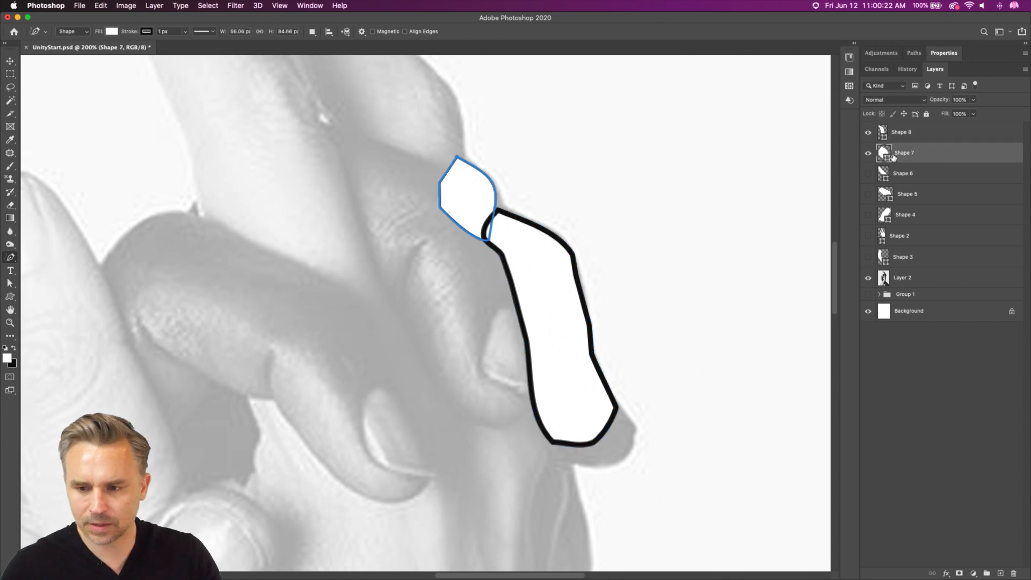
left_click(168, 31)
type("5")
key("Return")
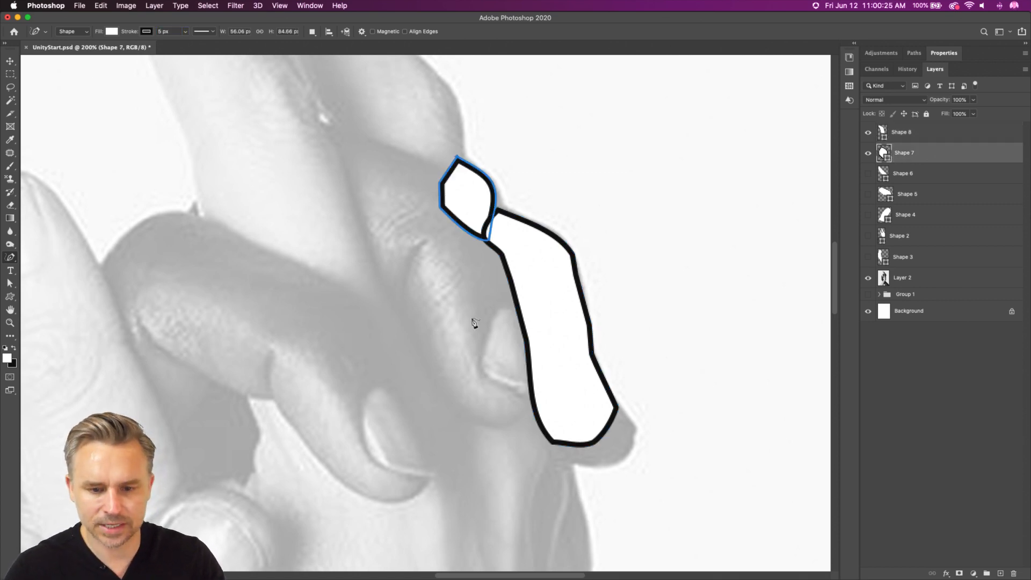
Hide the traced shapes and, on a new layer above Shape 8, trace the front dark finger as a closed shape about 217 × 299 px.
left_click_drag(868, 173, 869, 136)
left_click(903, 133)
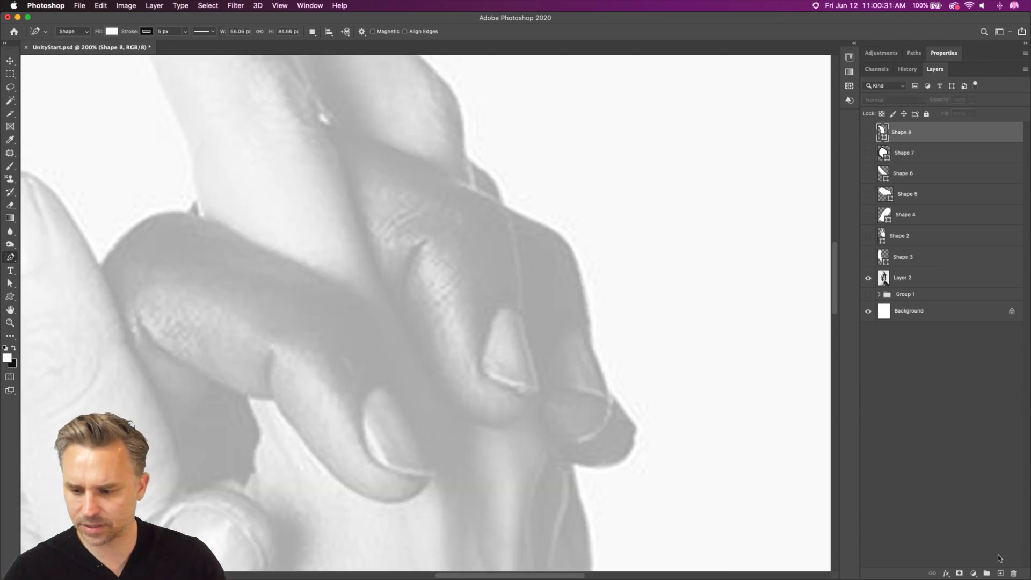
left_click(1000, 573)
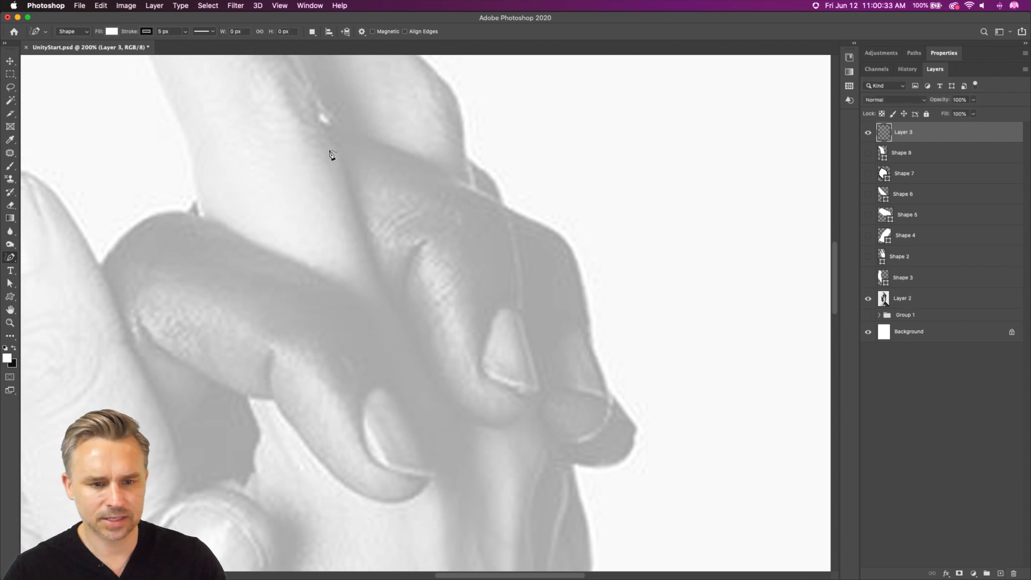
mouse_move(323, 124)
left_mouse_down()
mouse_move(499, 199)
mouse_move(540, 387)
mouse_move(527, 411)
mouse_move(473, 420)
mouse_move(430, 395)
mouse_move(322, 121)
left_mouse_up()
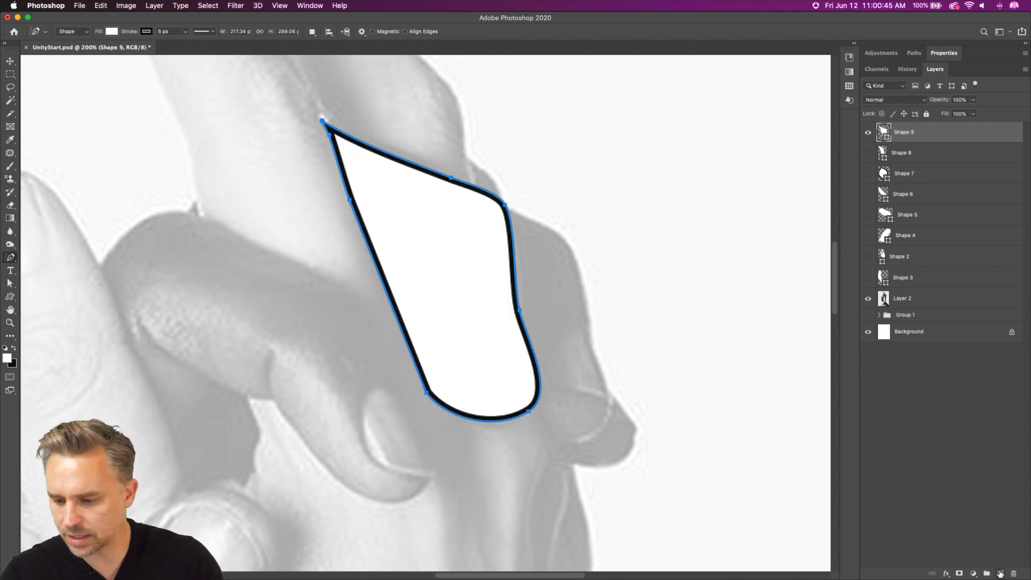
On a new layer above Shape 9, trace the outermost finger's tip as a closed white shape about 83 × 98 px.
left_click(1000, 573)
scroll(424, 290, "down", 5)
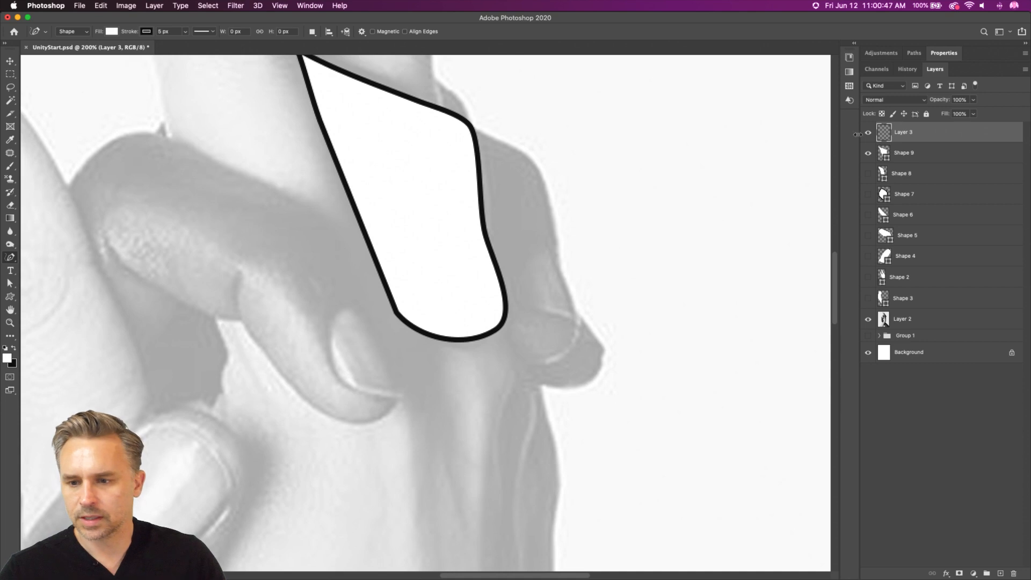
mouse_move(560, 295)
left_mouse_down()
mouse_move(601, 352)
mouse_move(601, 369)
mouse_move(552, 394)
mouse_move(523, 379)
mouse_move(540, 312)
mouse_move(560, 296)
left_mouse_up()
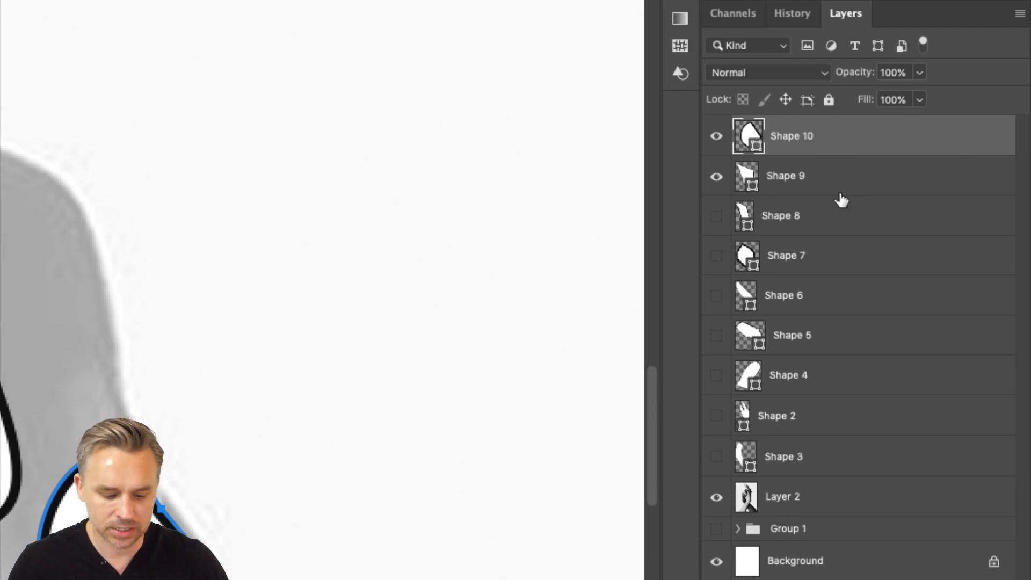
Move Shape 10 down the layer stack one level at a time until it sits directly above Shape 3.
key("super+bracketleft")
key("super+bracketleft")
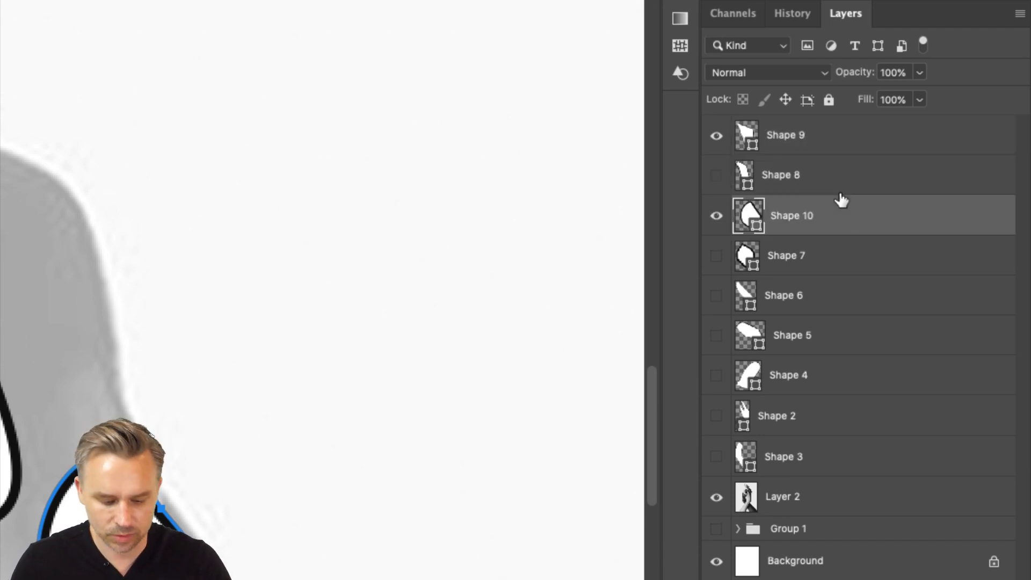
key("super+bracketleft")
key("super+bracketleft")
key("super+bracketleft")
key("super+bracketleft")
key("super+bracketleft")
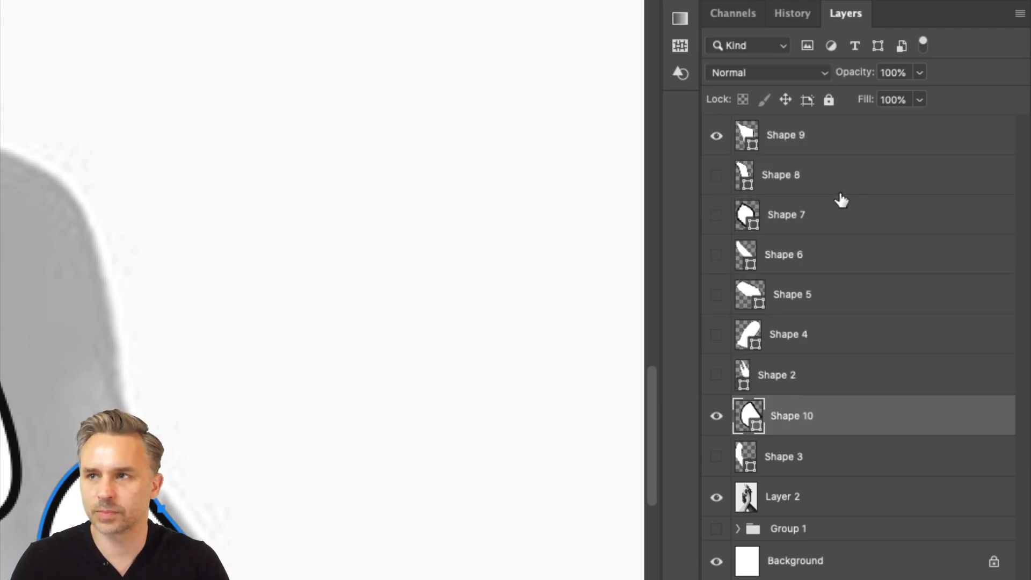
Raise Shape 10 one level at a time back to the top of the layer stack.
key("super+bracketright")
key("super+bracketright")
key("super+bracketright")
key("super+bracketright")
key("super+bracketright")
key("super+bracketright")
key("super+bracketright")
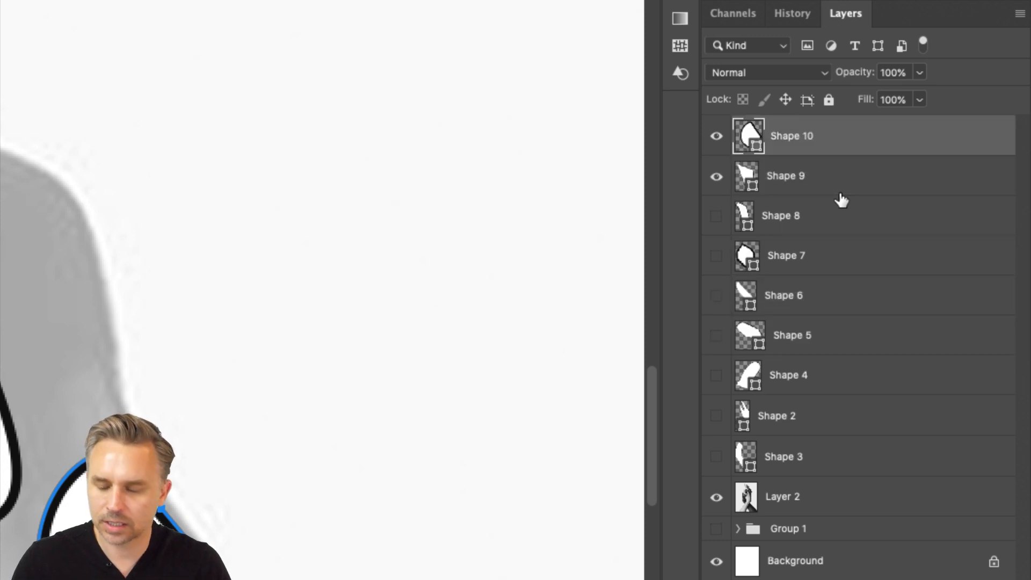
Lower Shape 10 several levels and bring it straight back to the front of all layers.
key("super+bracketleft")
key("super+bracketleft")
key("super+bracketleft")
key("super+bracketleft")
key("ctrl+shift+bracketright")
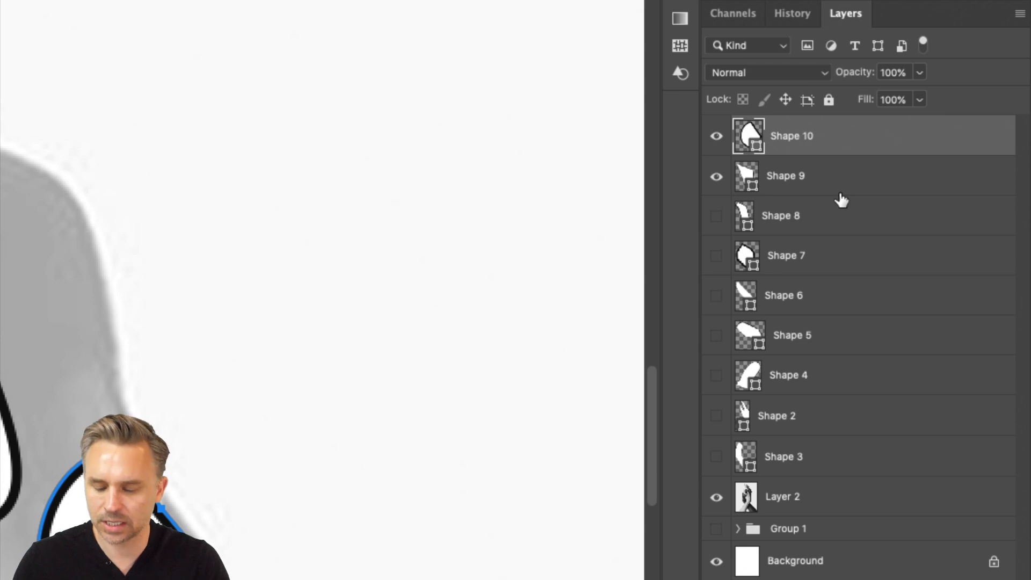
Place Shape 10 directly above Layer 2 in the layer stack and show all the hidden shape layers.
key("ctrl+shift+bracketleft")
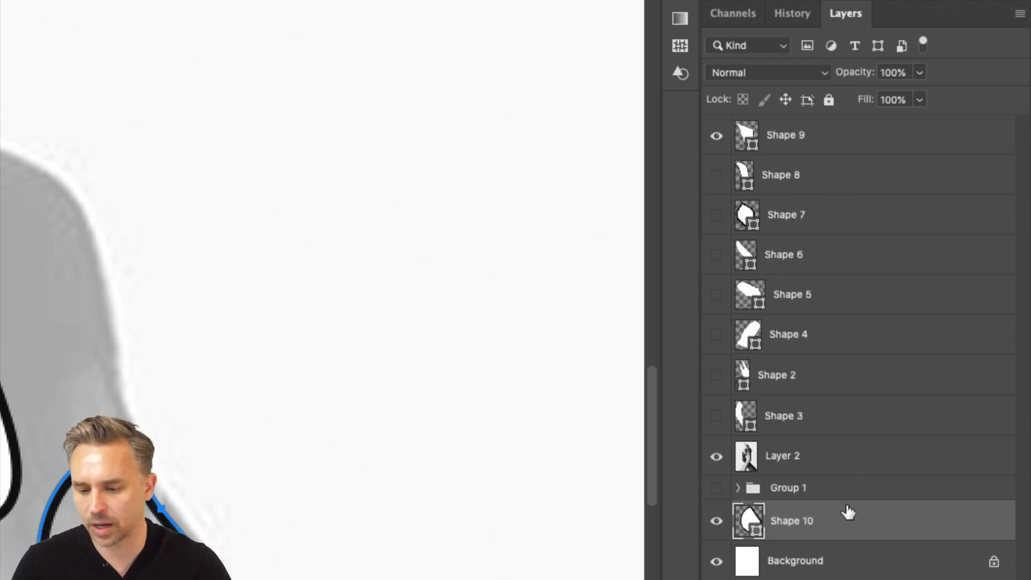
left_click_drag(847, 512, 853, 429)
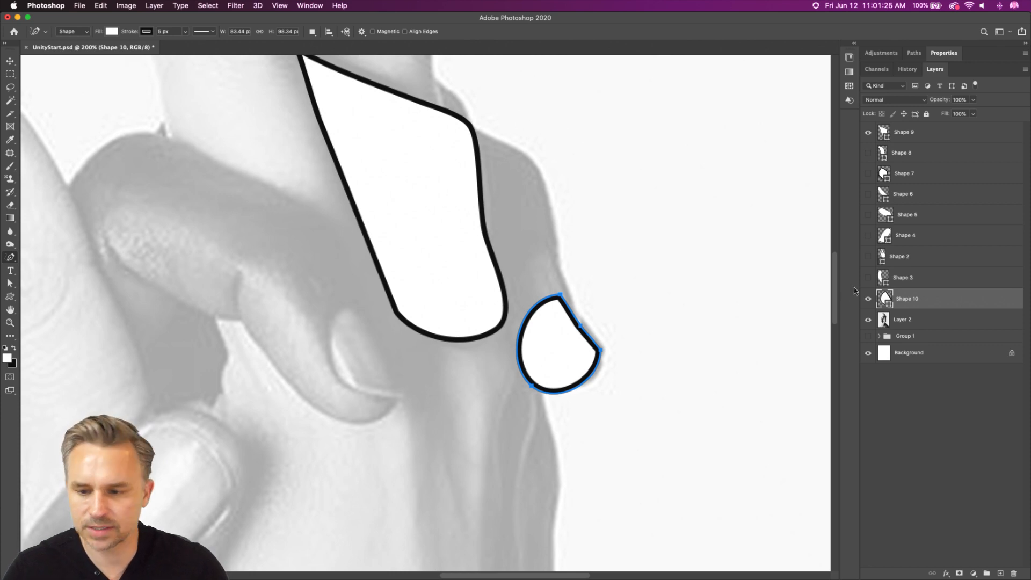
left_click_drag(868, 277, 872, 157)
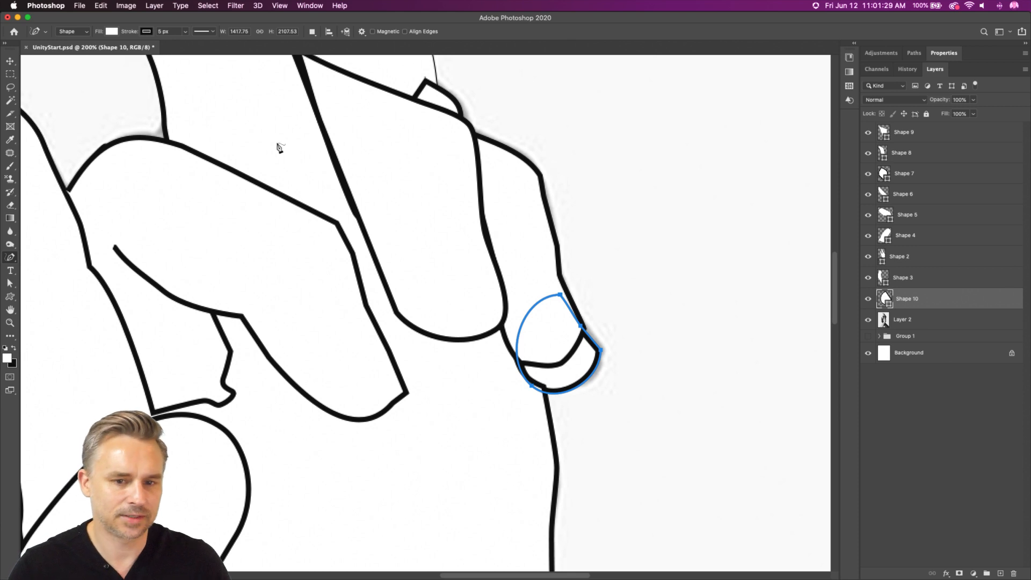
Thicken the thin stroke of the rear light finger, Shape 6, to match the other outlines.
key("super+minus")
key("super+minus")
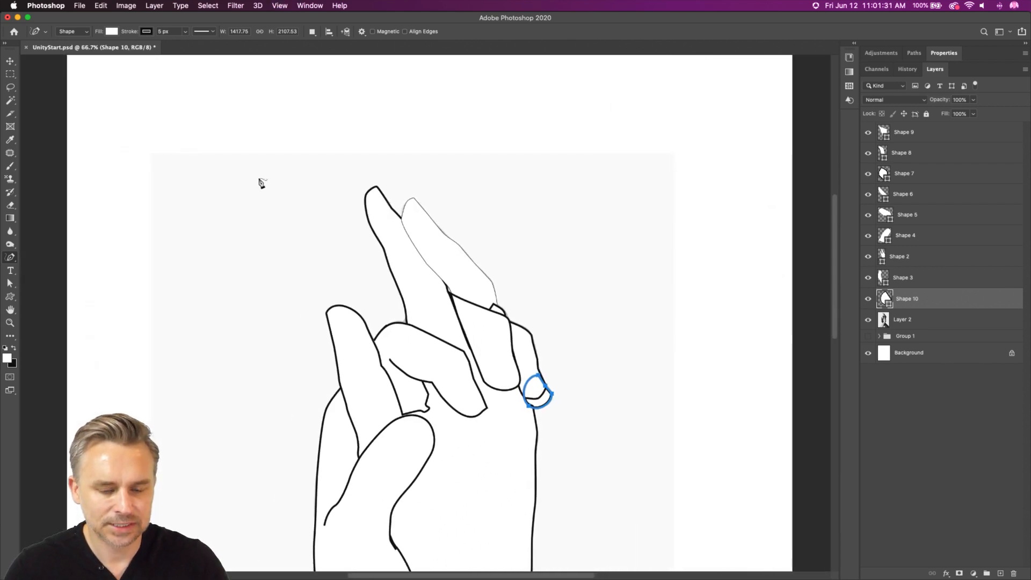
left_click(9, 62)
left_click(432, 237, "super")
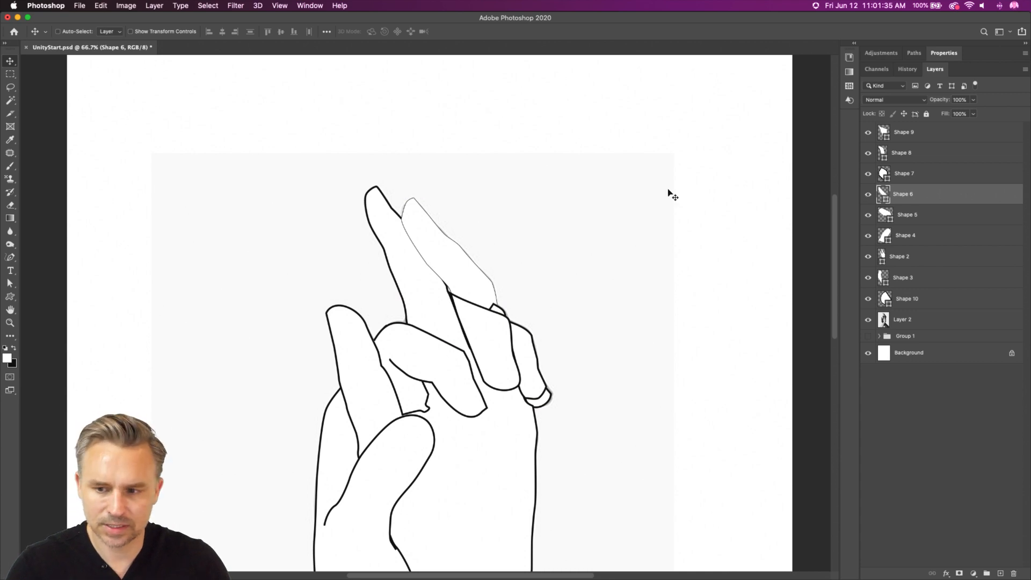
left_click(10, 297)
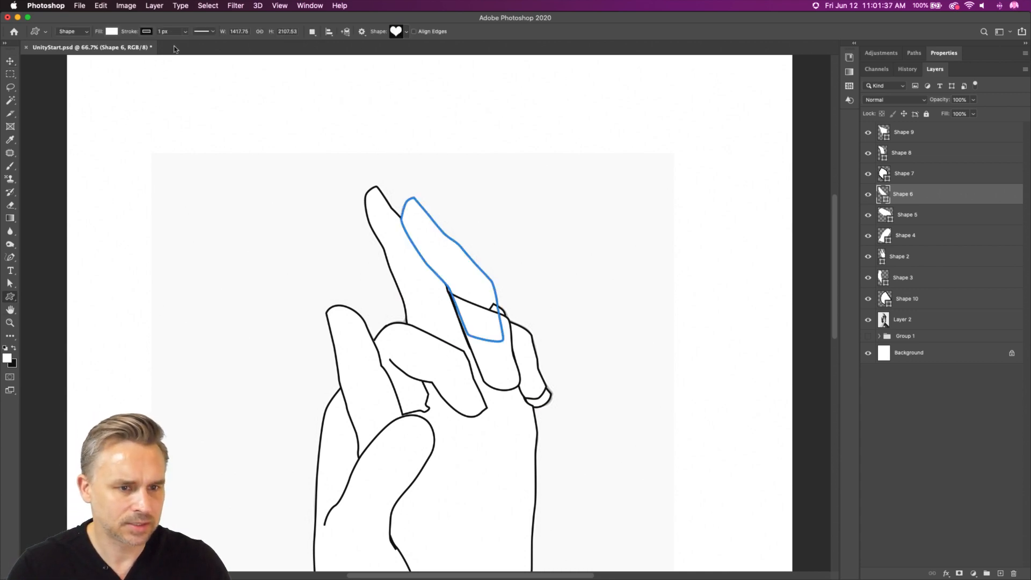
left_click(163, 31)
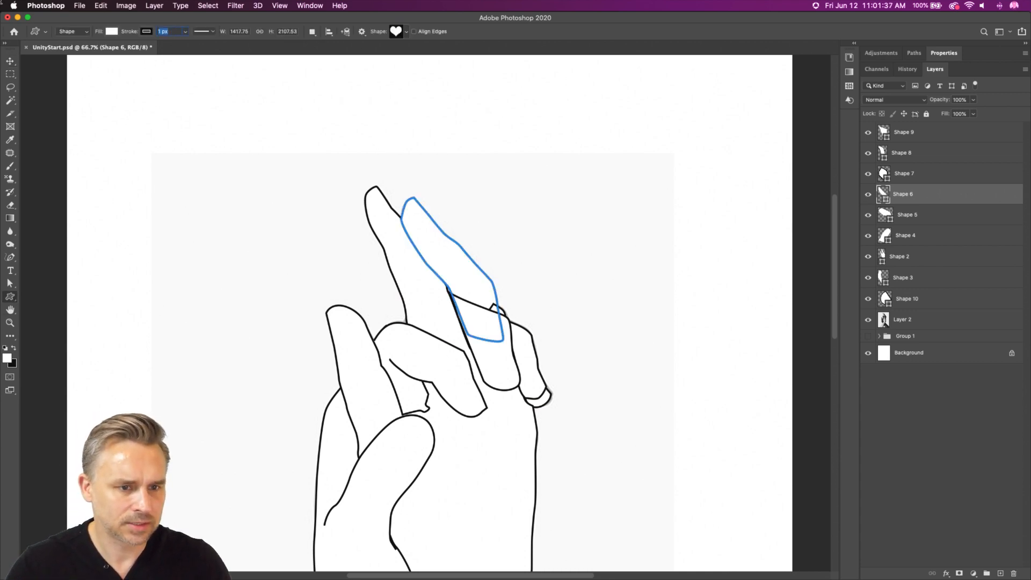
left_click(10, 61)
left_click(305, 291)
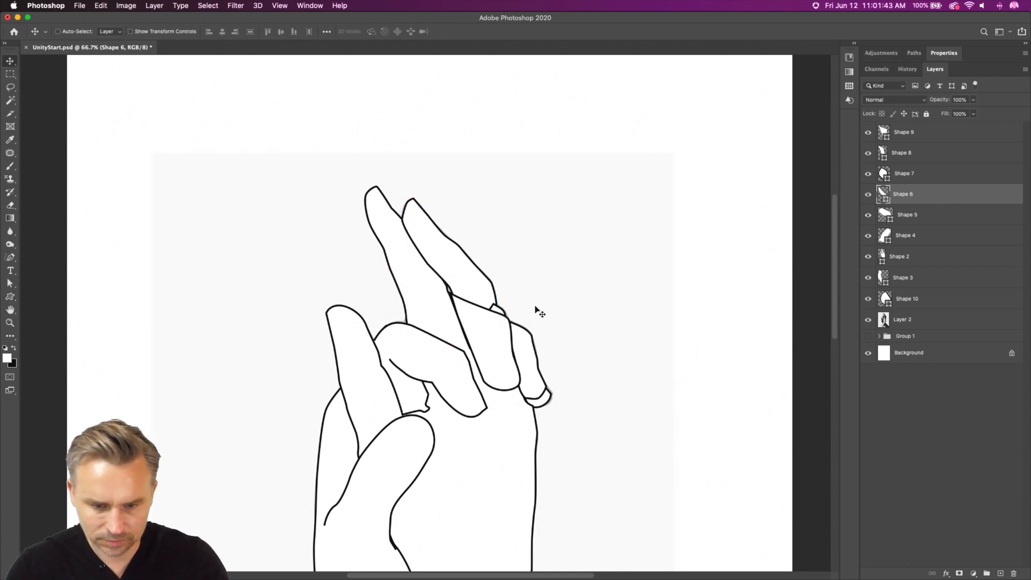
Select the small knuckle, Shape 7, and move its layer down between Shape 3 and Shape 10.
key("super")
key("super+plus")
key("super+plus")
left_click_drag(491, 285, 362, 206)
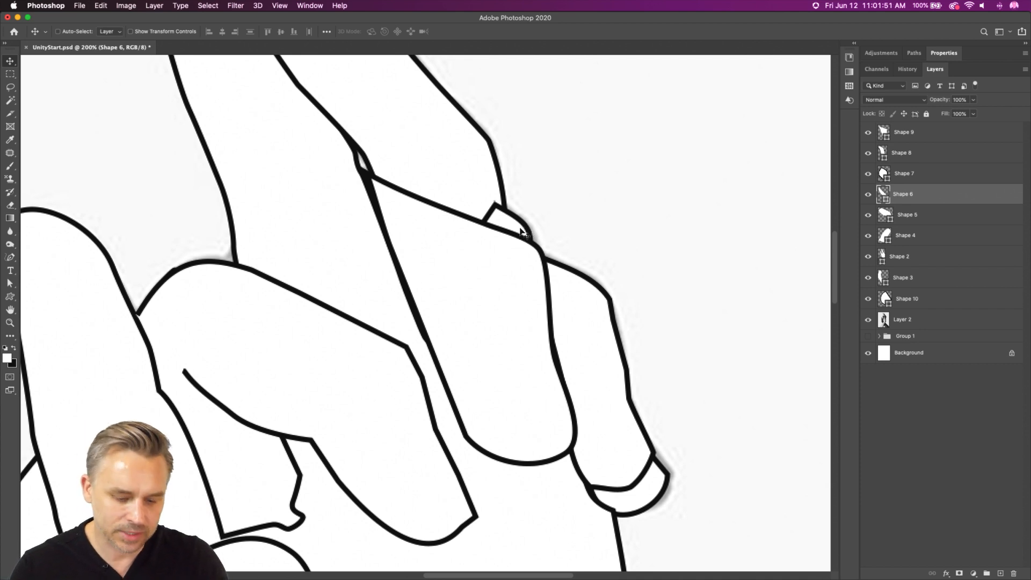
key("super")
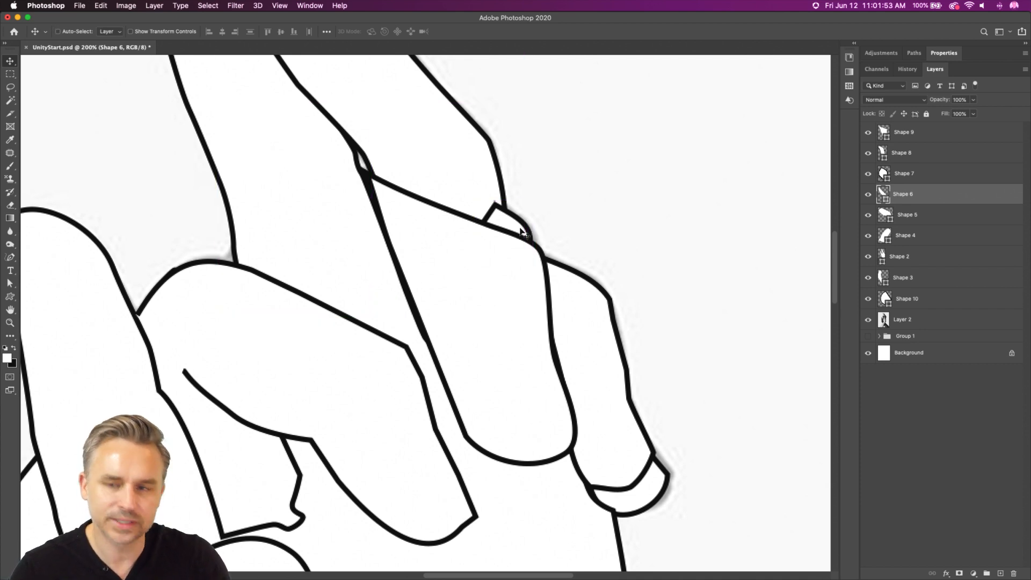
left_click(522, 234, "super")
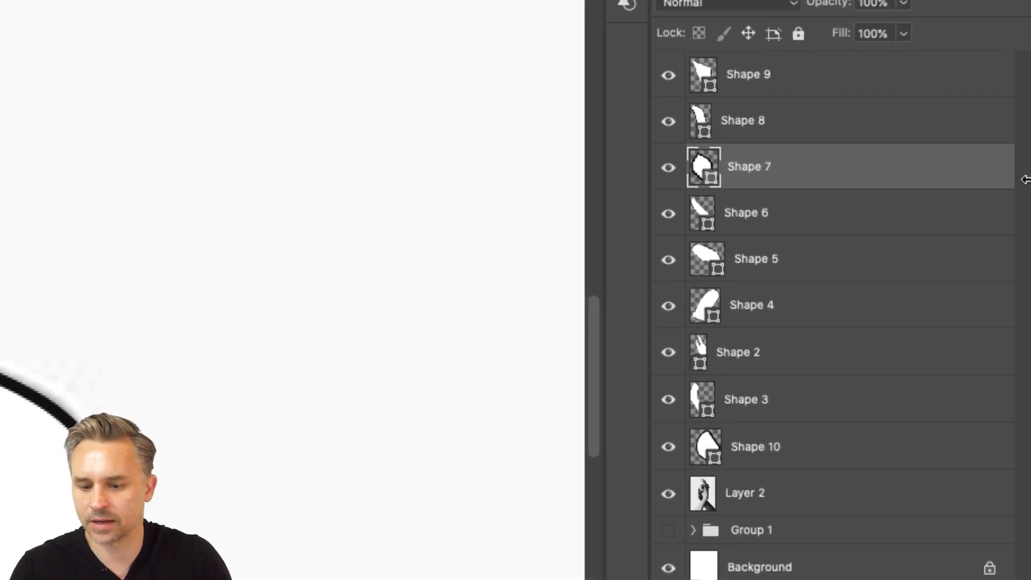
left_click_drag(803, 172, 808, 425)
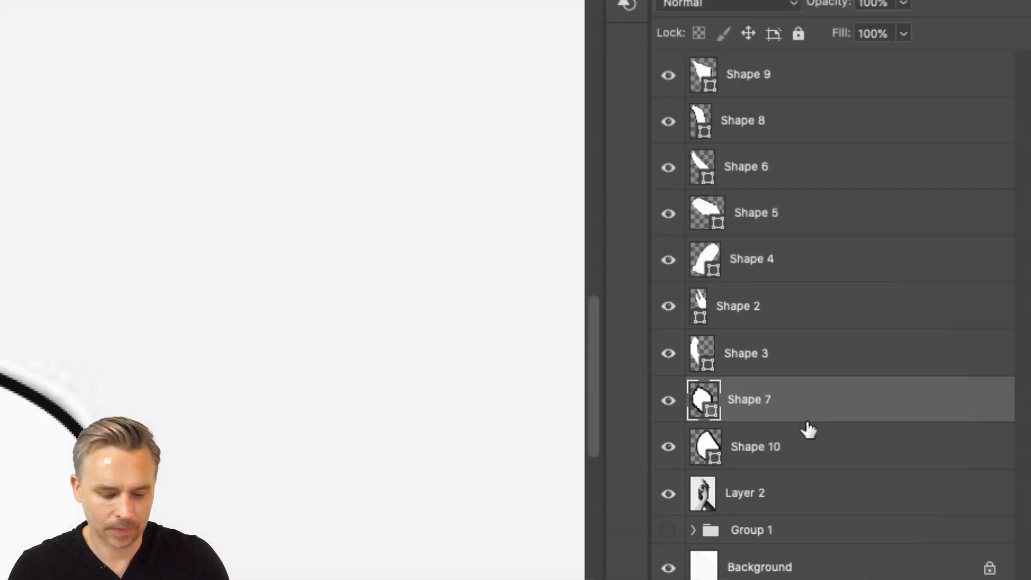
Select the Shape 10 layer and save the finished hand outlines in UnityStart.psd.
left_click(674, 456)
key("super+minus")
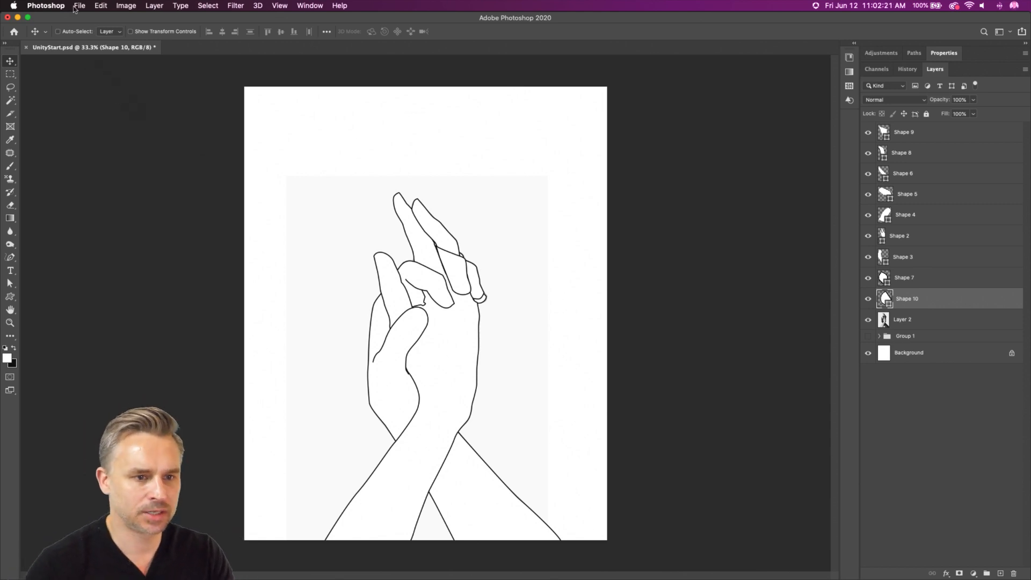
key("super+s")
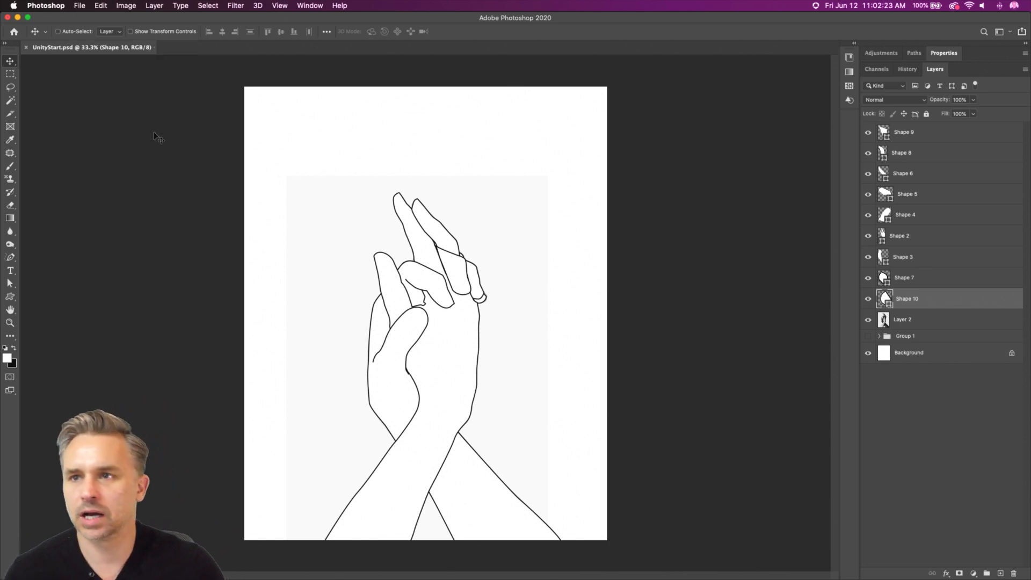
Open Unityoutlines.psd from the Finder and select the nail layer inside the hand outline group.
left_click(100, 567)
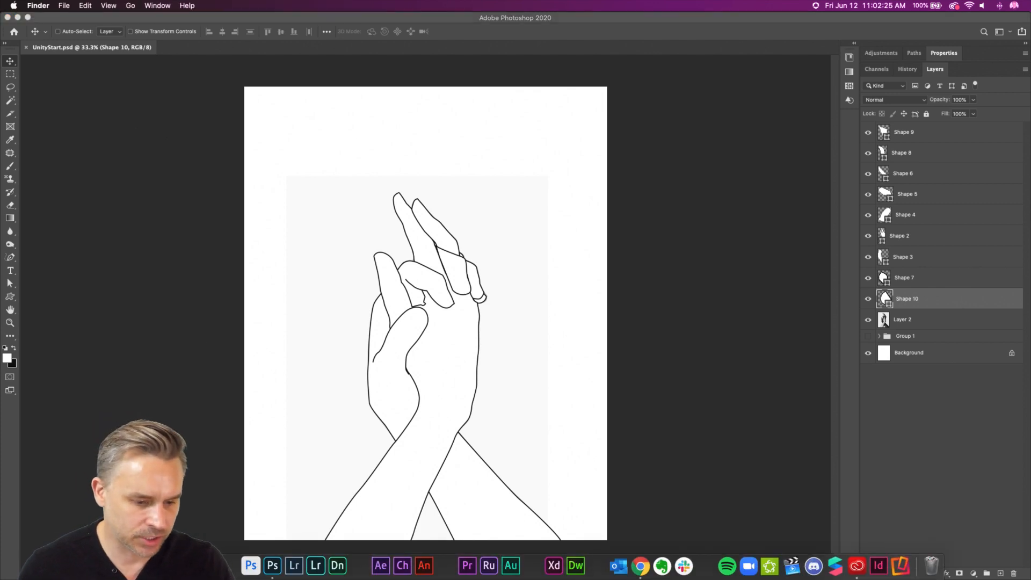
left_click(101, 567)
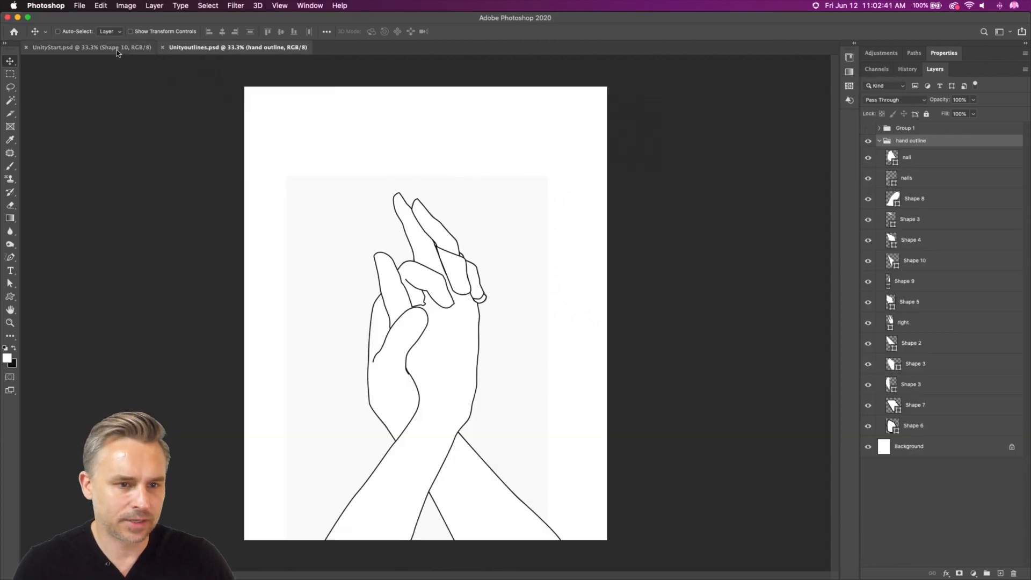
left_click(896, 161)
left_click(868, 129)
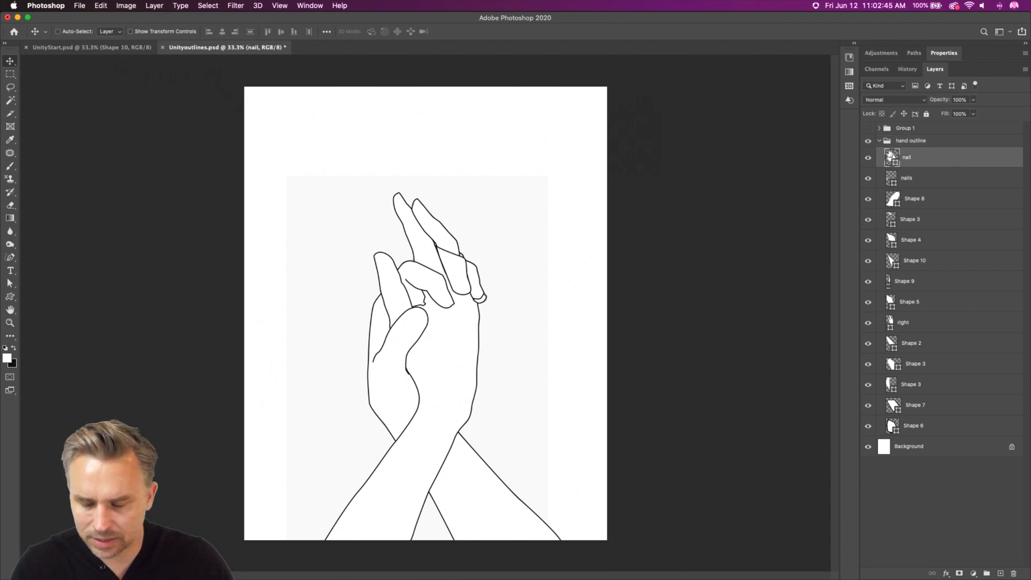
key("super+equal")
key("super+equal")
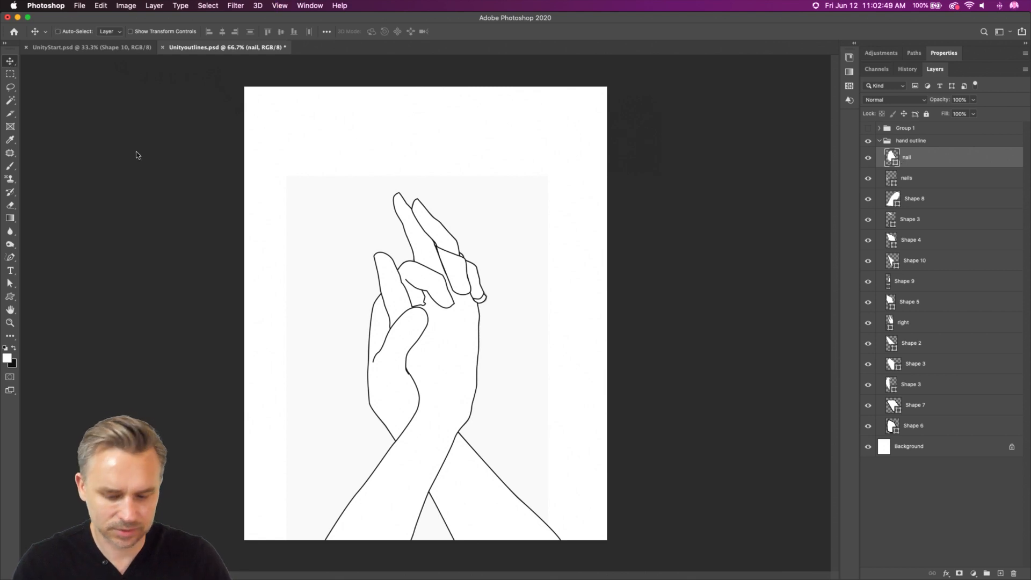
key("super+equal")
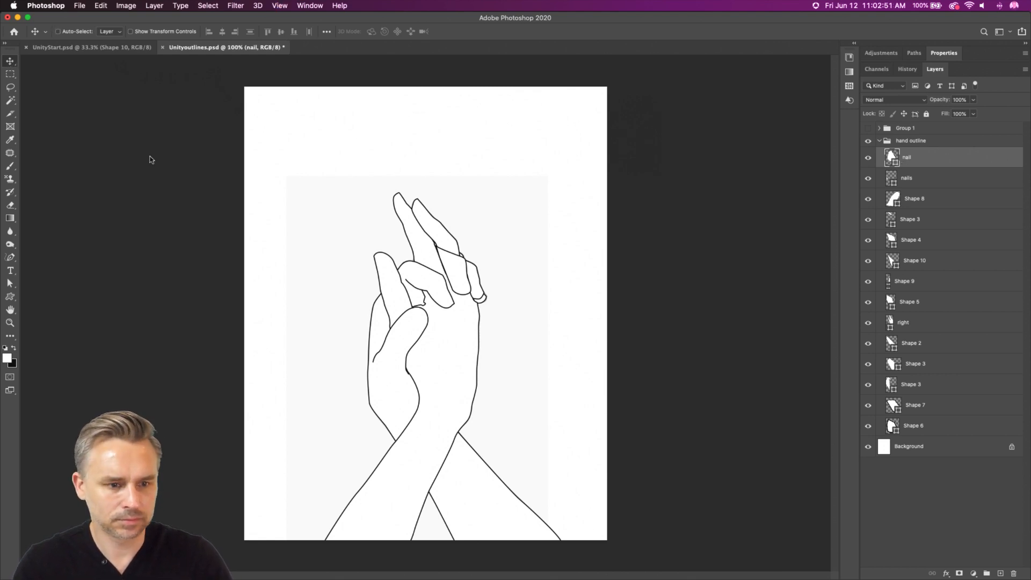
key("super+equal")
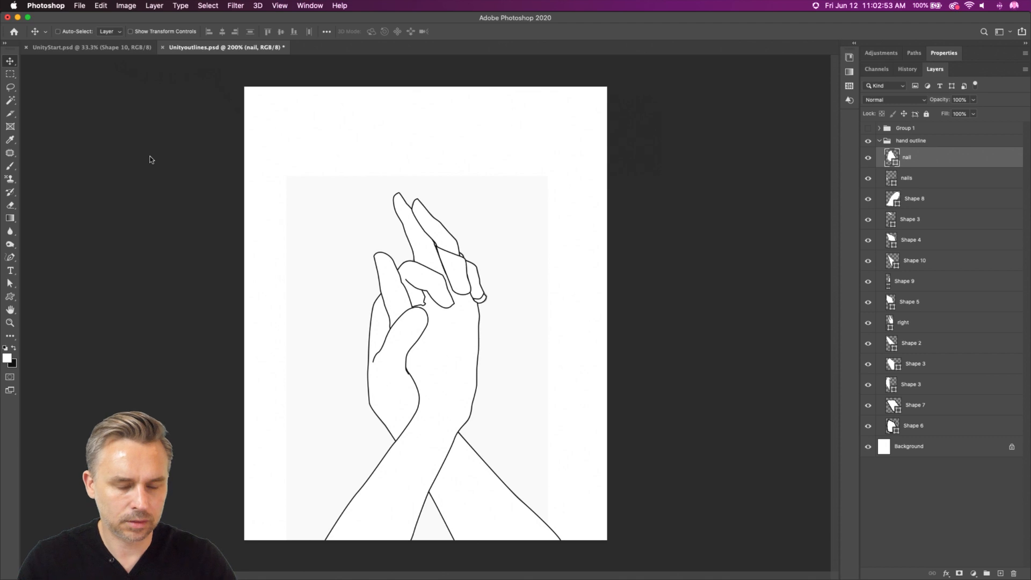
key("super+minus")
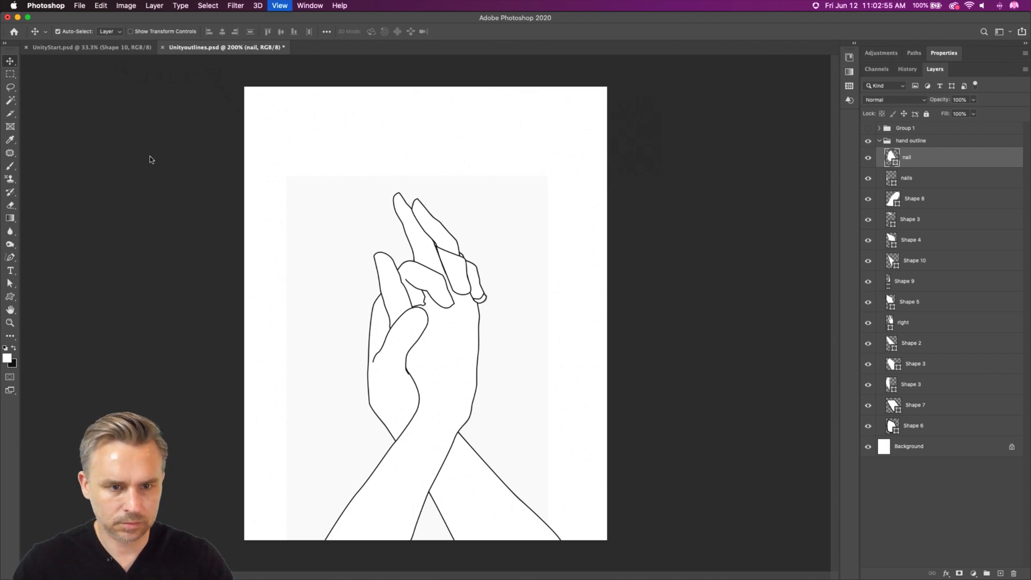
left_click(114, 50)
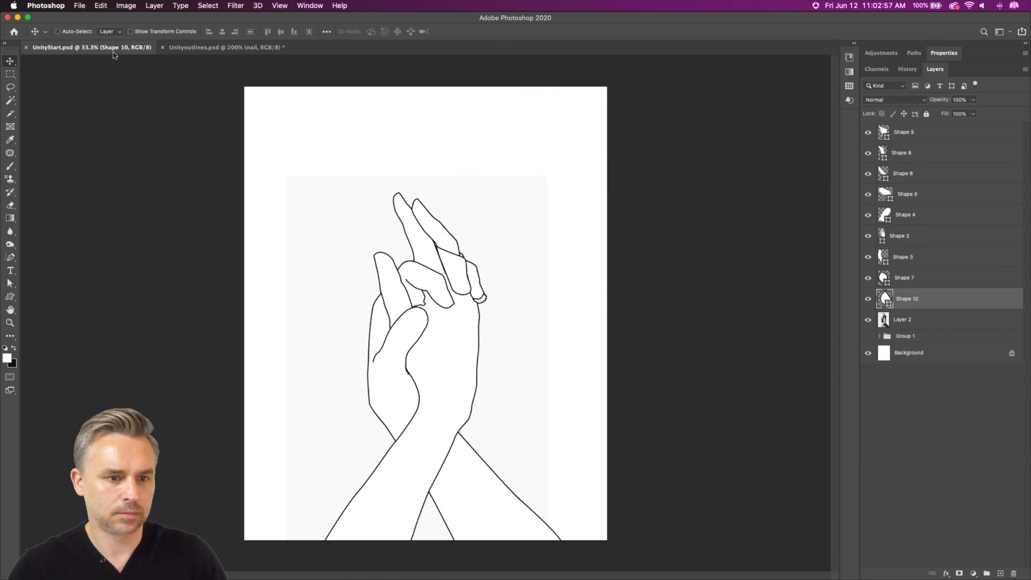
left_click(185, 48)
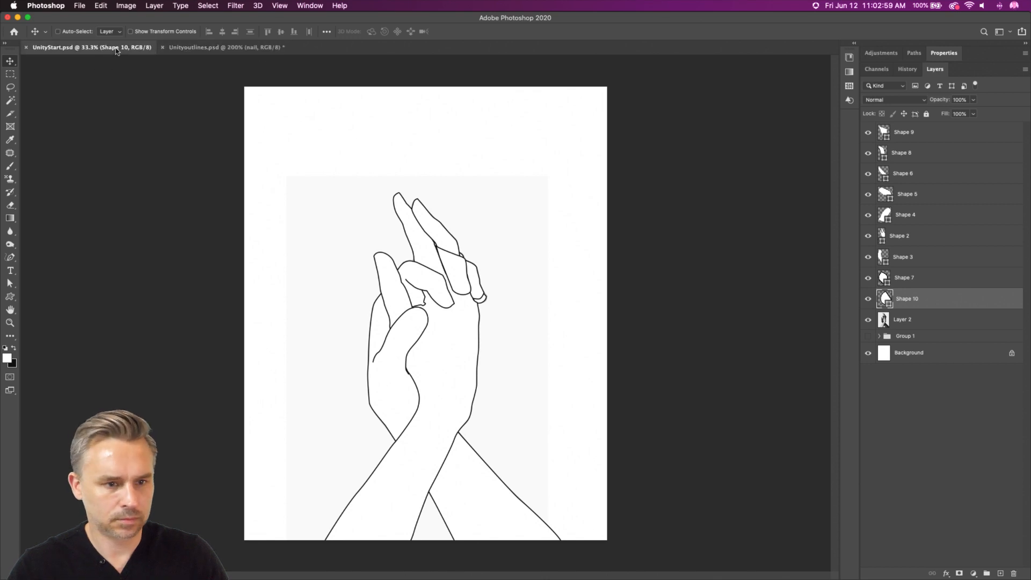
Close UnityStart.psd, and close Unityoutlines.psd with its changes saved.
left_click(26, 48)
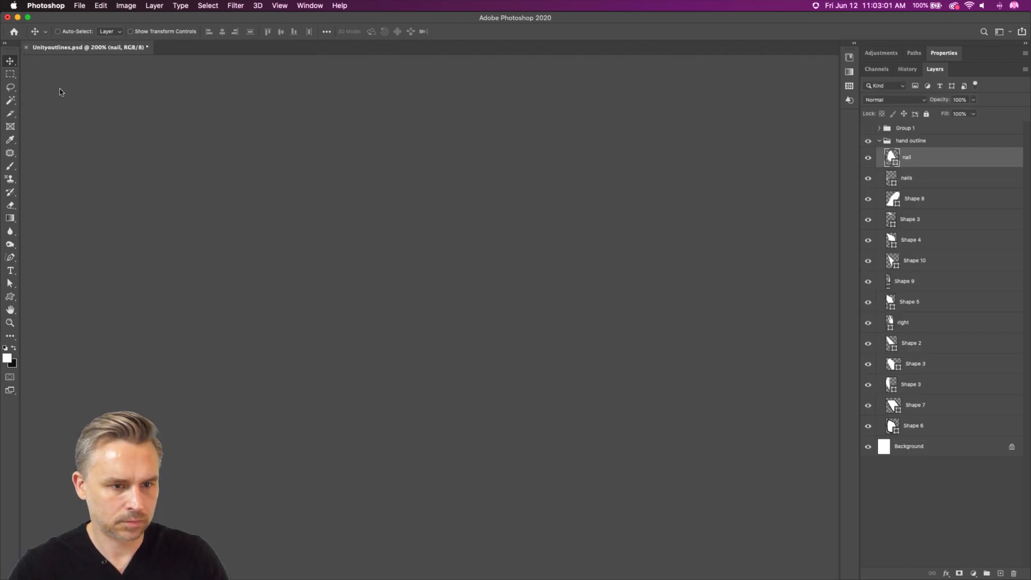
left_click(26, 48)
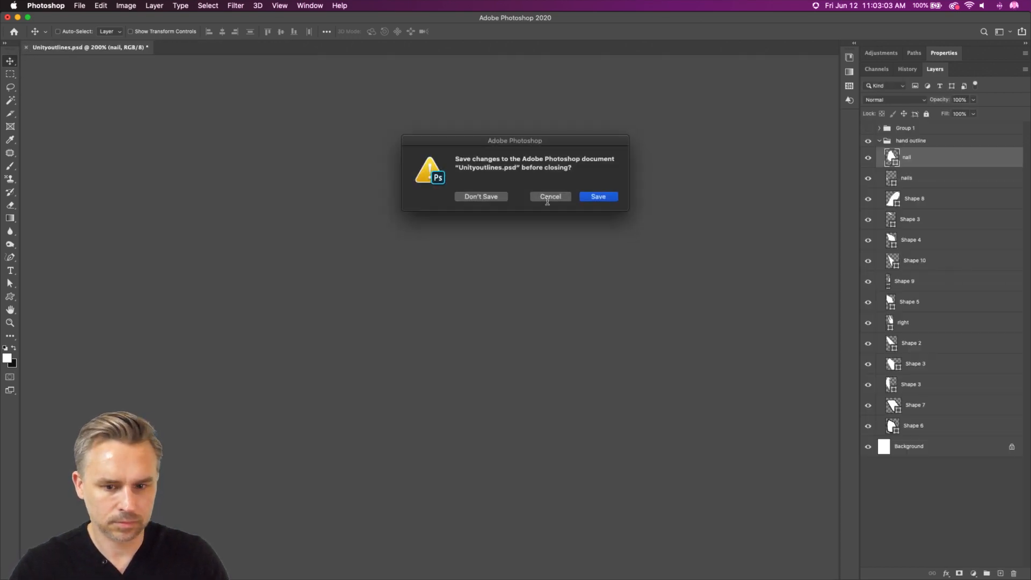
left_click(599, 197)
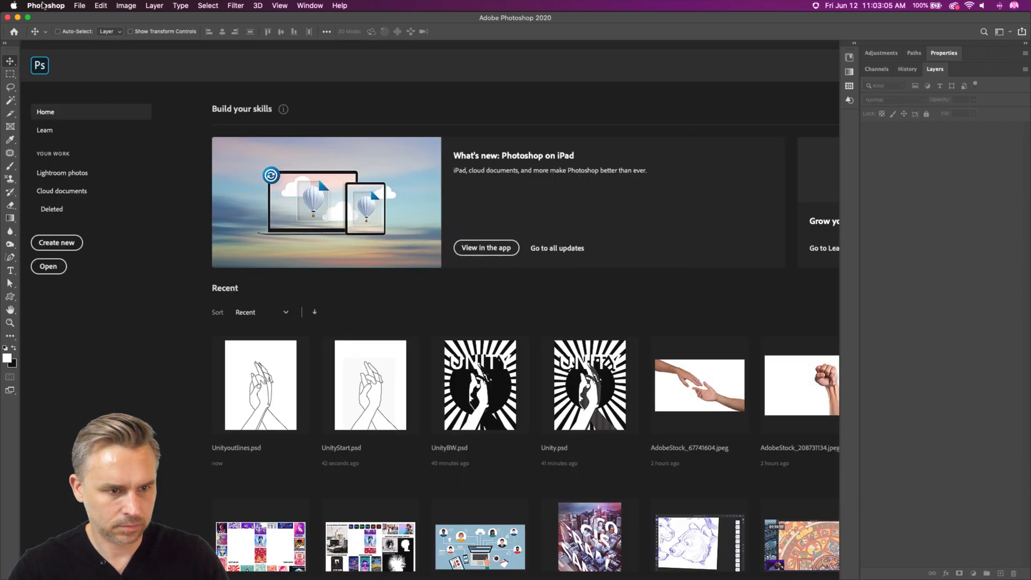
Switch to the Finder, open Unityoutlines.psd from the Desktop folder, and bring it up in Adobe Photoshop 2020.
left_click(246, 400)
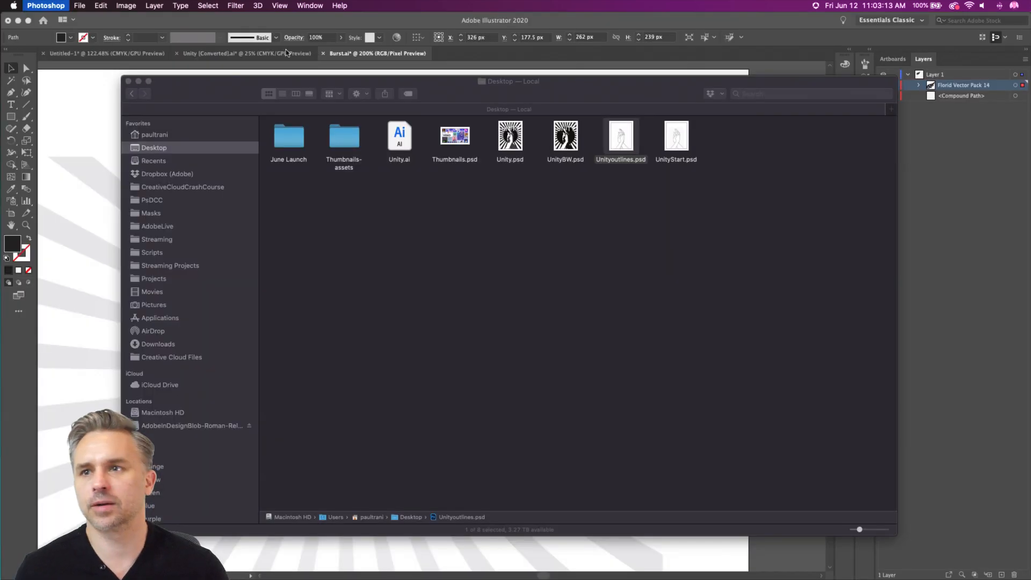
left_click(538, 312)
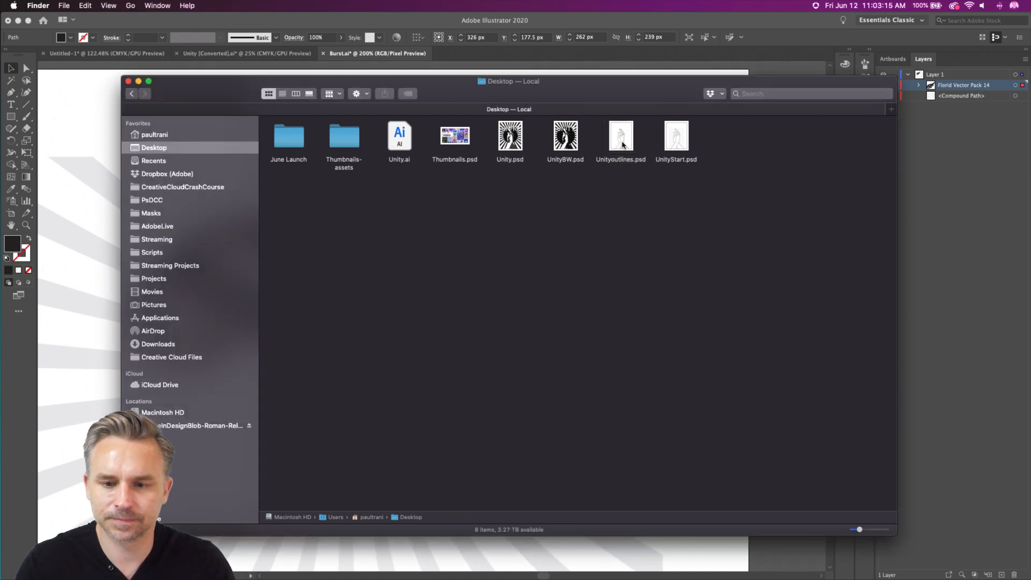
left_click(622, 140)
double_click(623, 139)
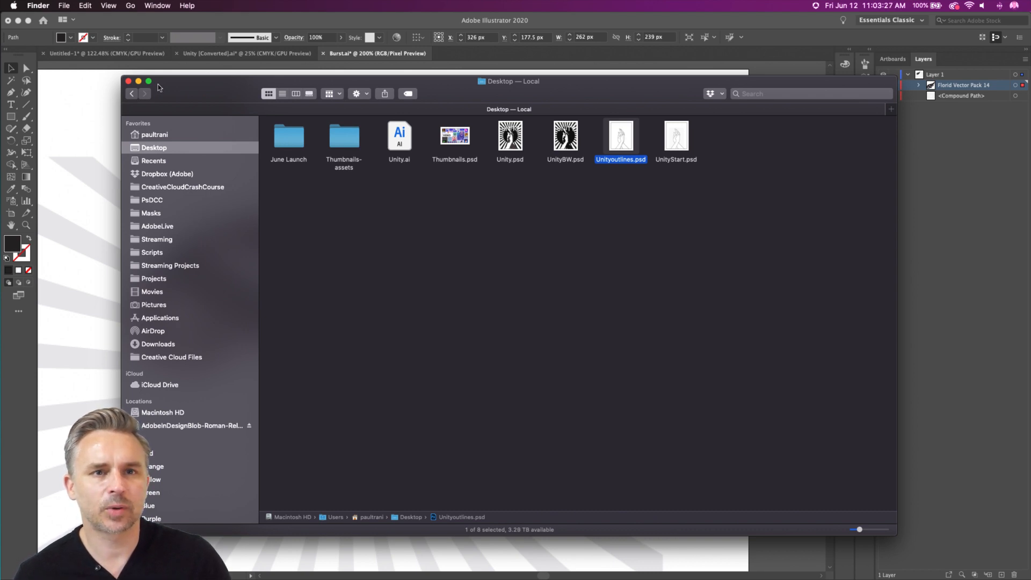
mouse_move(270, 568)
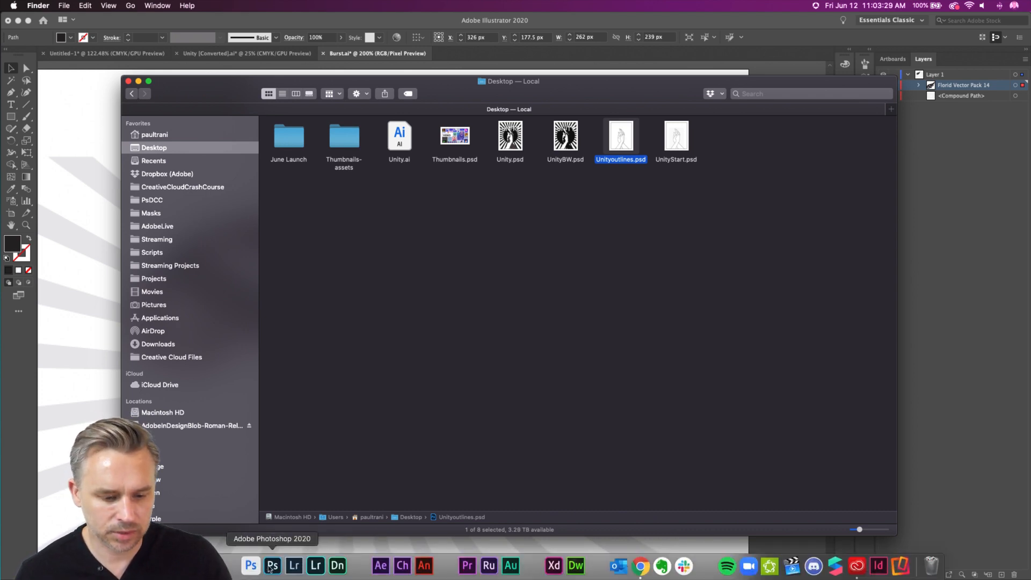
left_click(273, 566)
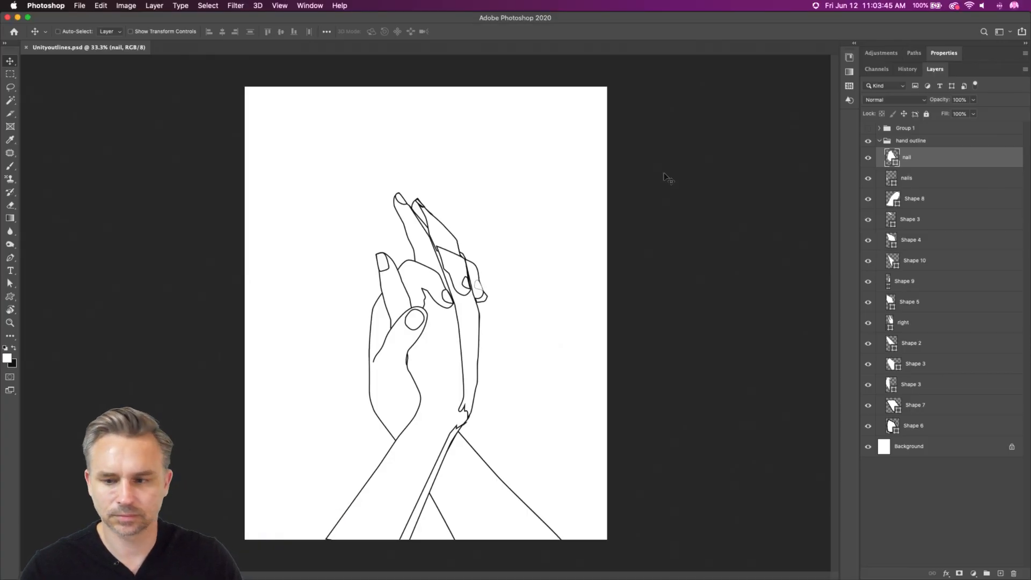
Check the nails layer by toggling its visibility, and set the stroke width of the nail layer's shape to 5 px.
left_click(913, 182)
left_click(867, 180)
left_click(866, 180)
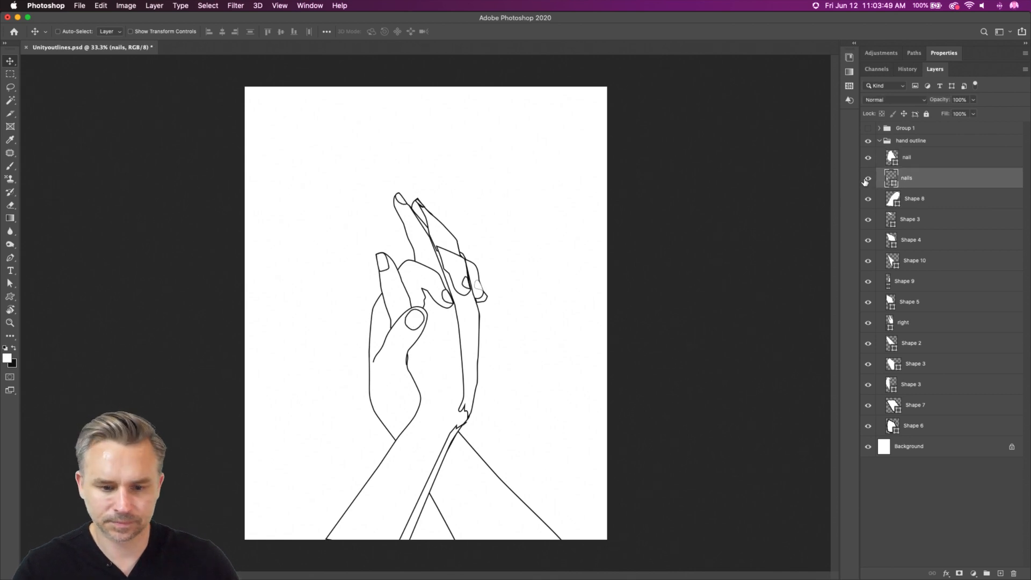
left_click(933, 160)
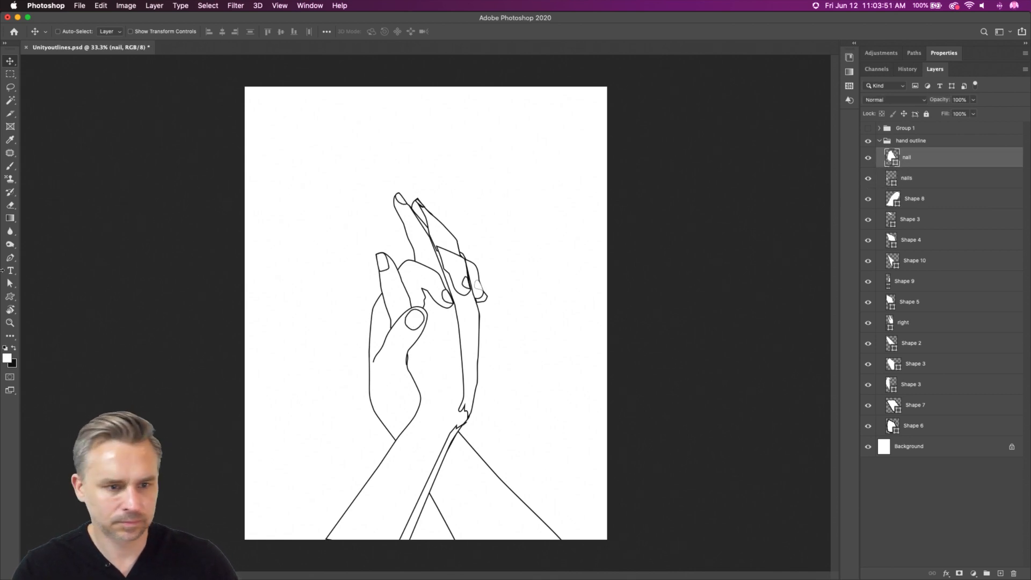
left_click(9, 296)
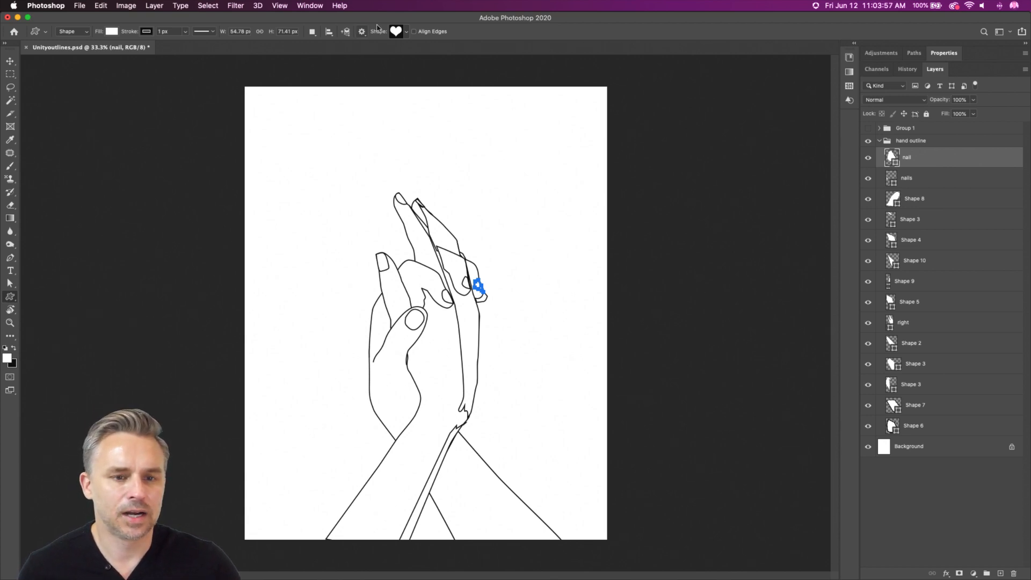
left_click(164, 31)
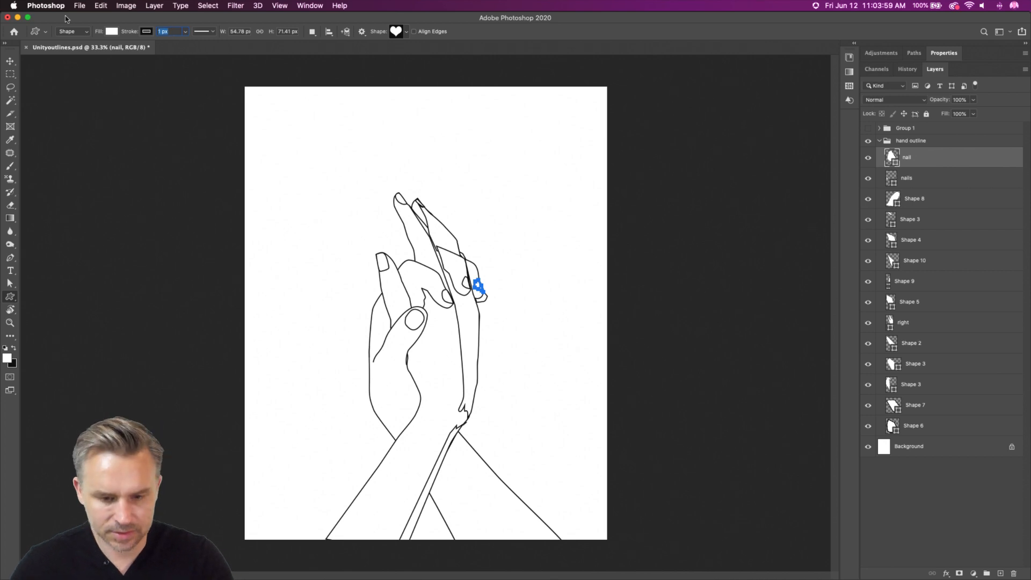
type("5")
key("Return")
left_click(929, 185)
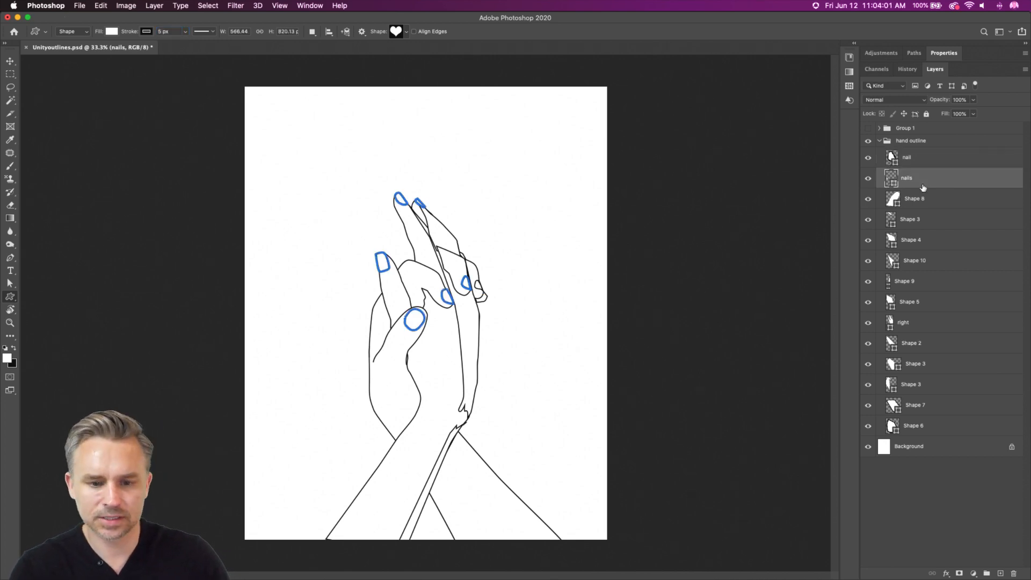
left_click(914, 160)
Preview and expand Group 1, and delete its Black & White 1 and Posterize 1 adjustment layers.
left_click(868, 129)
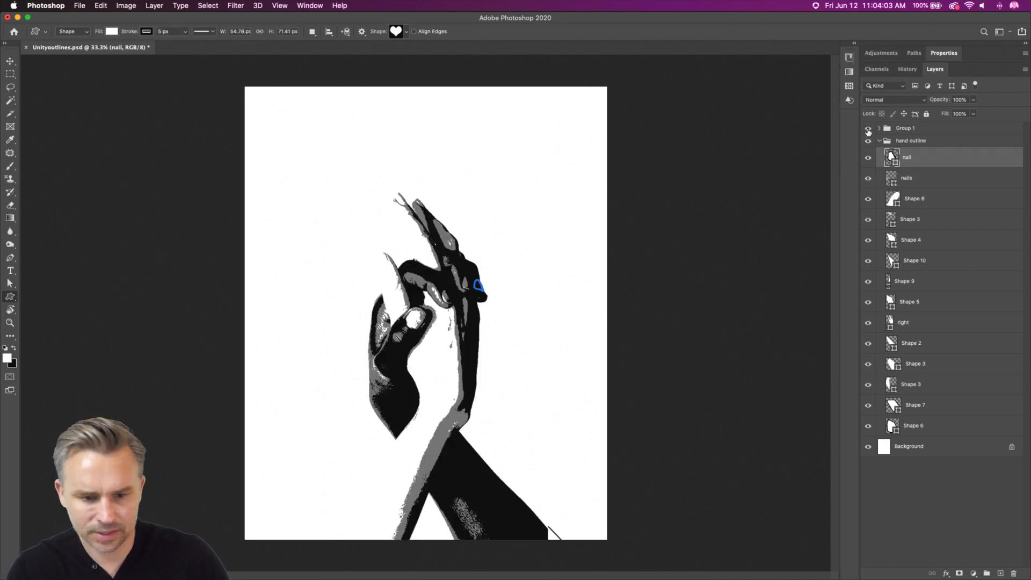
left_click(868, 129)
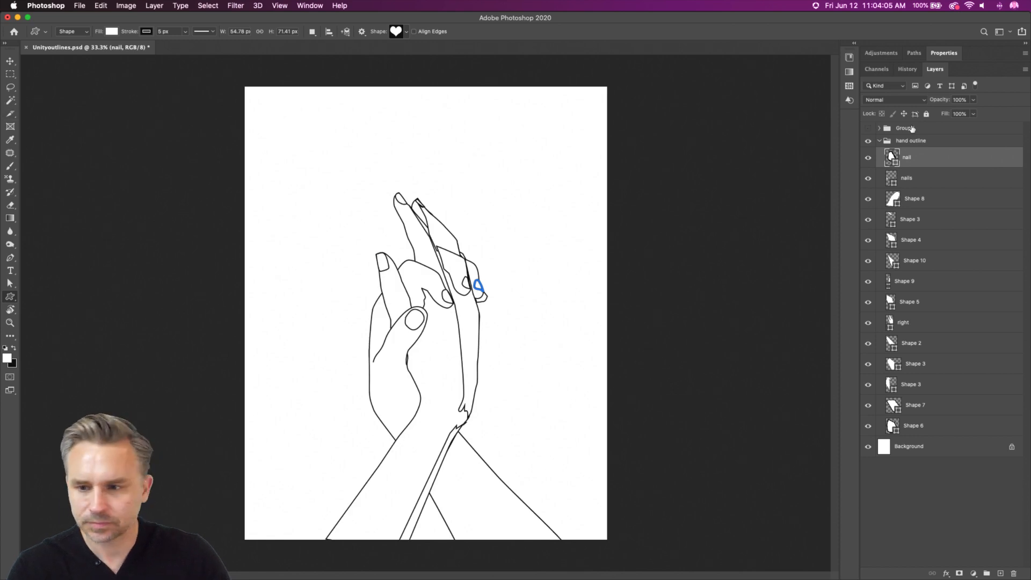
left_click(880, 128)
left_click(936, 145)
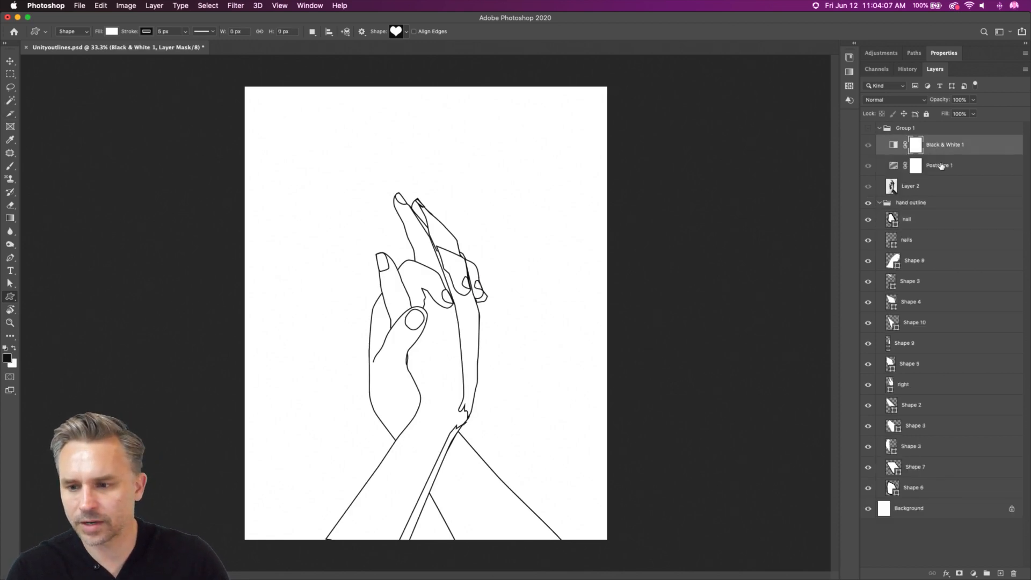
left_click(939, 165, "shift")
left_click(1013, 573)
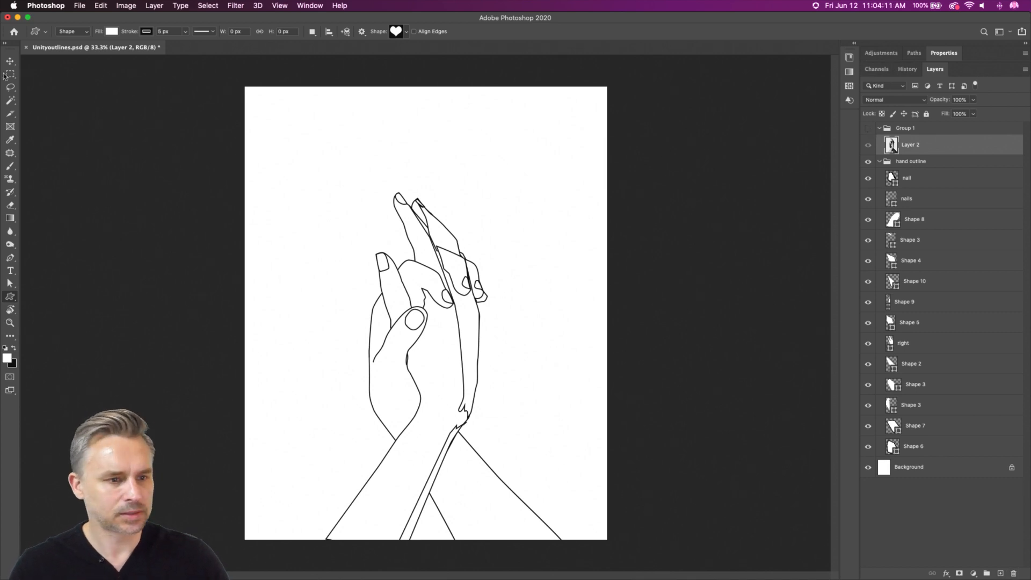
Compare the hand outlines with the original photo by toggling Group 1, leaving the group visible.
key("v")
left_click(868, 129)
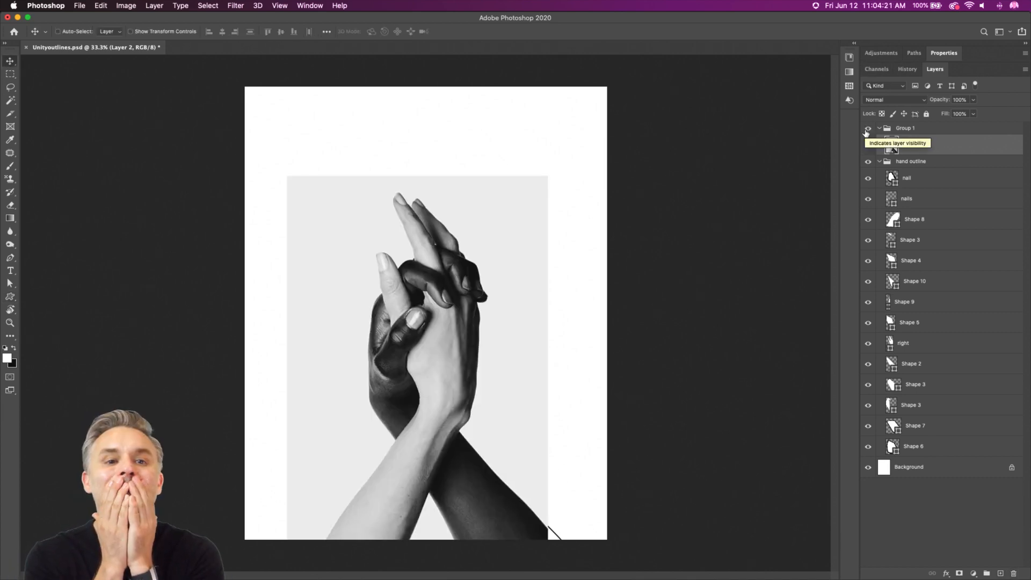
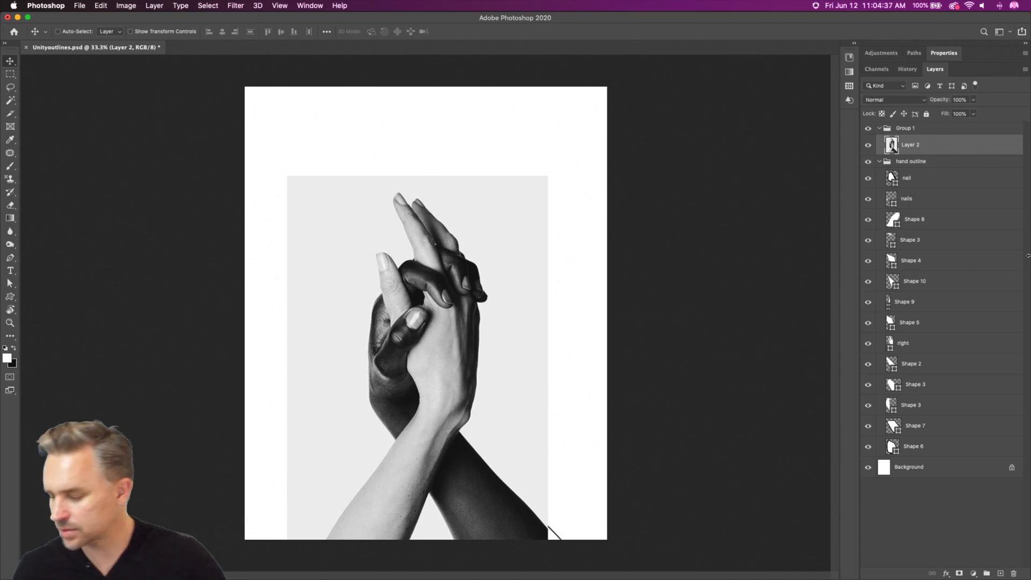
left_click(867, 128)
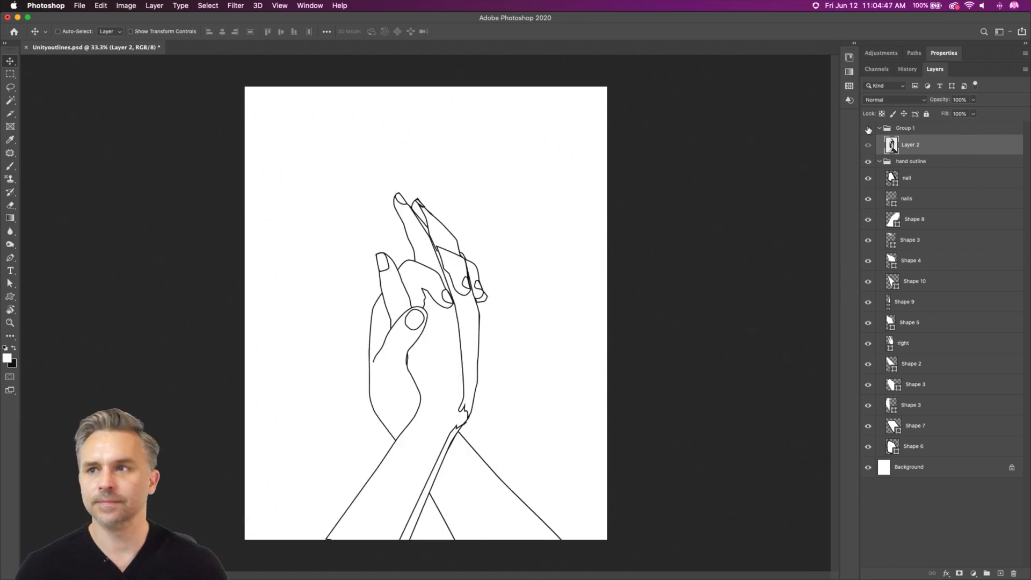
key("super+equal")
key("super+equal")
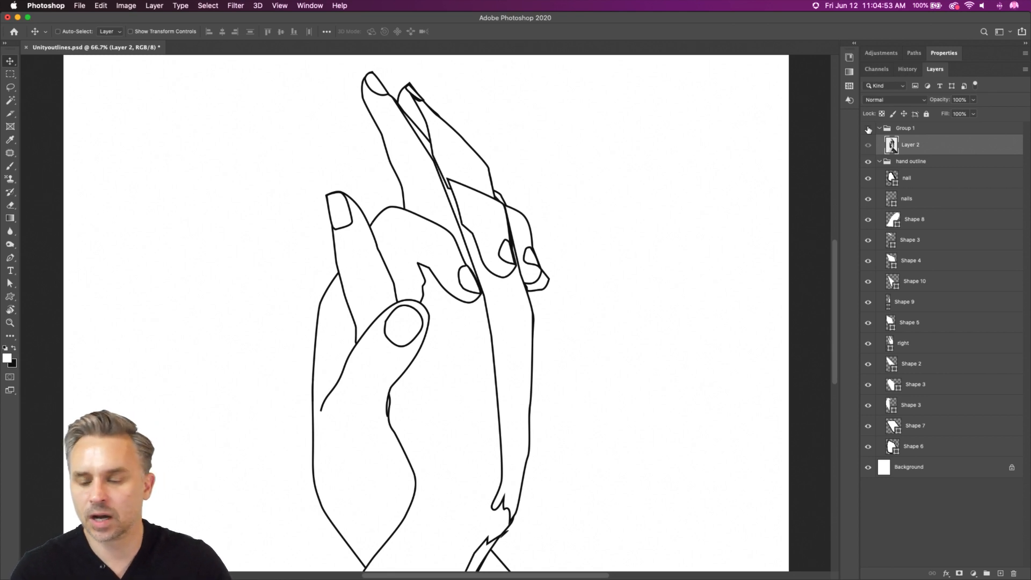
left_click(867, 129)
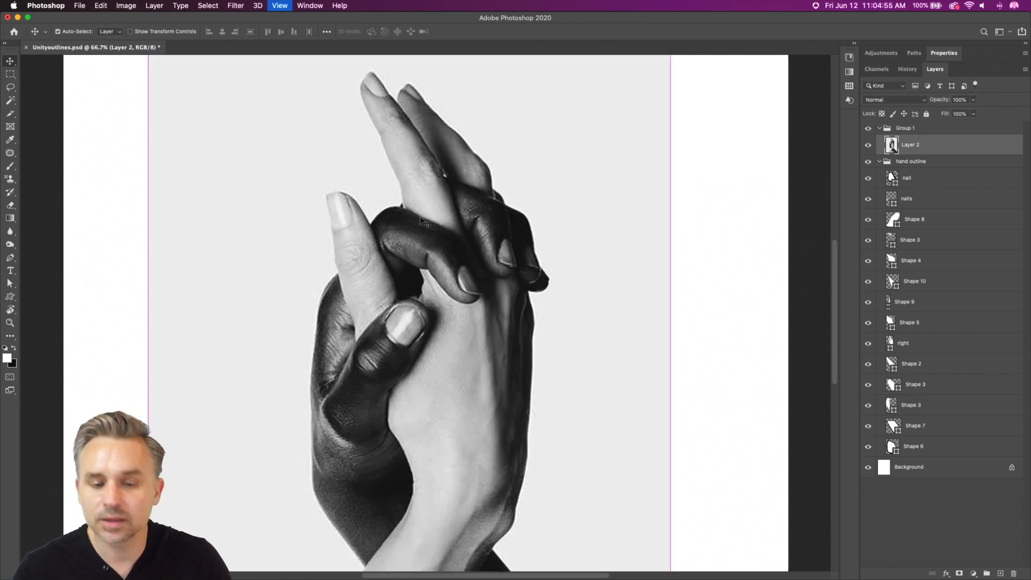
key("super+minus")
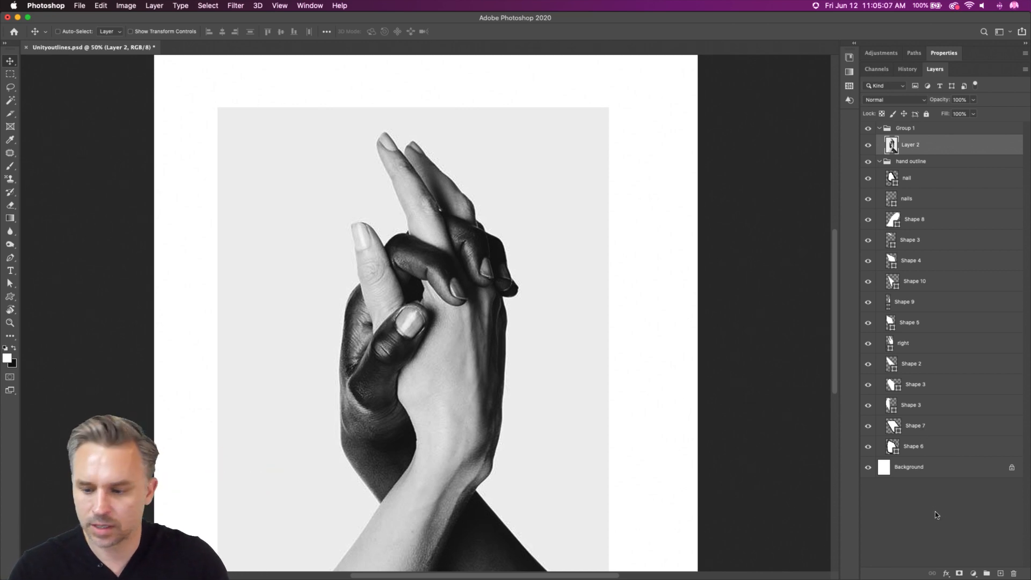
Add an empty layer at the top of Group 1 and a Posterize adjustment layer directly above Layer 2.
left_click(1000, 573)
left_click(129, 4)
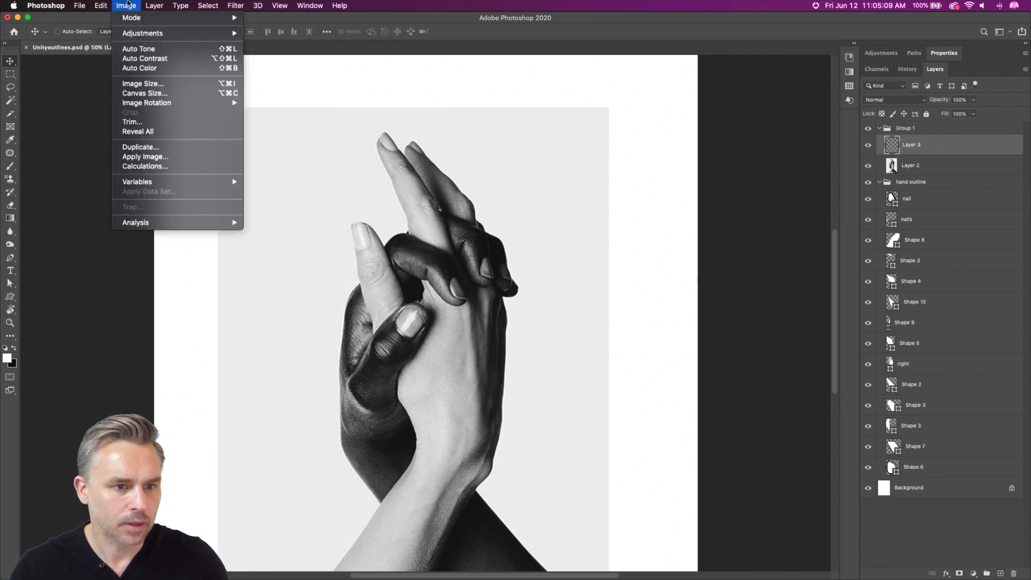
left_click(927, 167)
left_click(913, 166)
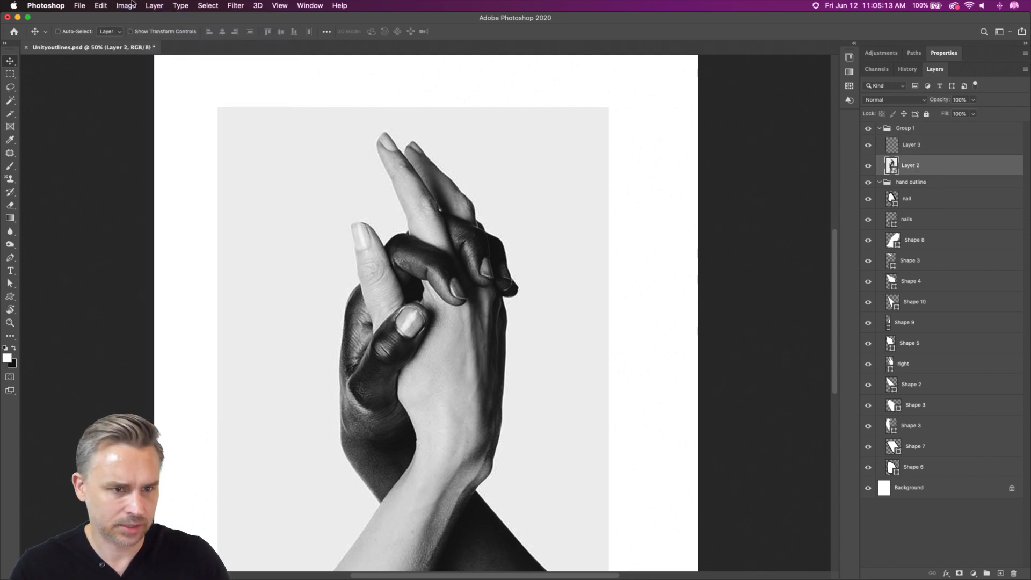
left_click(151, 4)
mouse_move(168, 144)
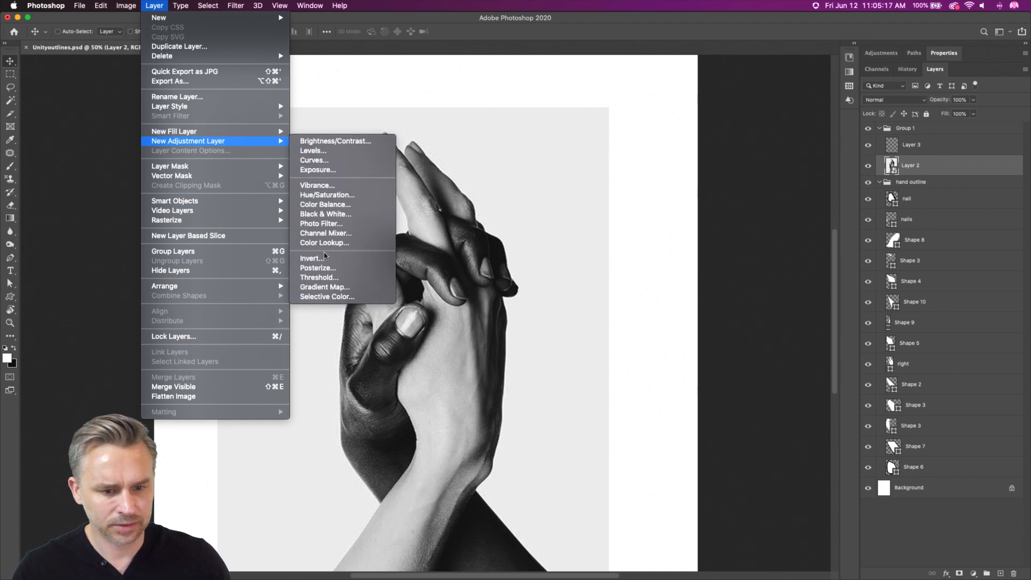
left_click(973, 573)
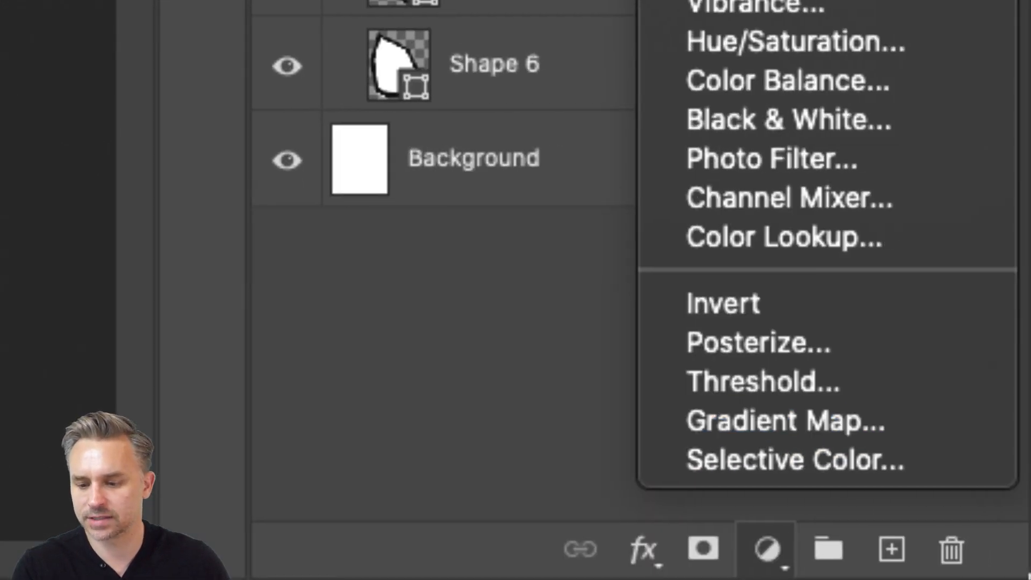
left_click(767, 548)
left_click(768, 548)
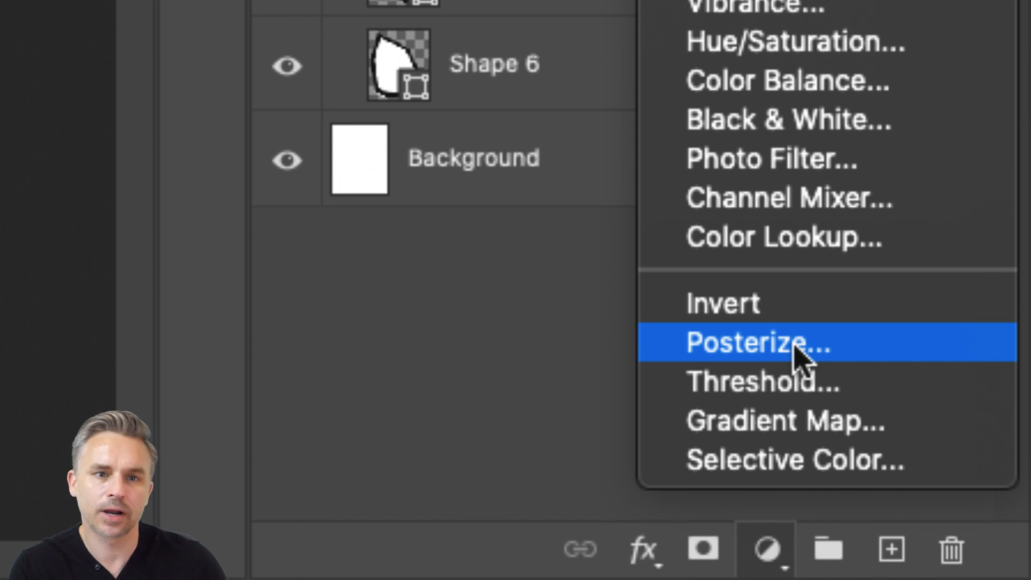
left_click(795, 348)
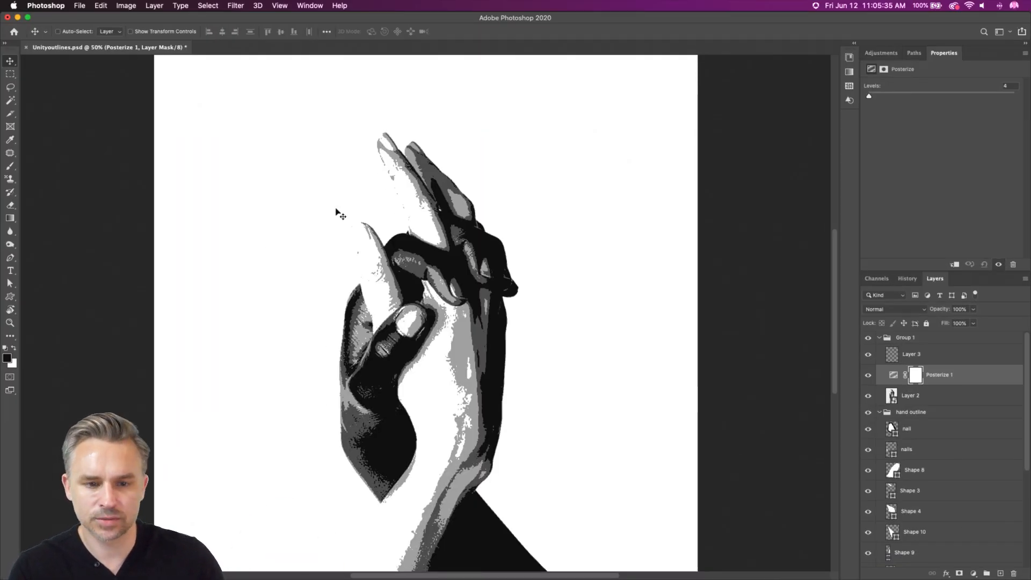
Try higher and lower Posterize levels on the hands photo, and set Levels to 4.
mouse_move(870, 102)
left_mouse_down()
mouse_move(901, 98)
mouse_move(885, 101)
left_mouse_up()
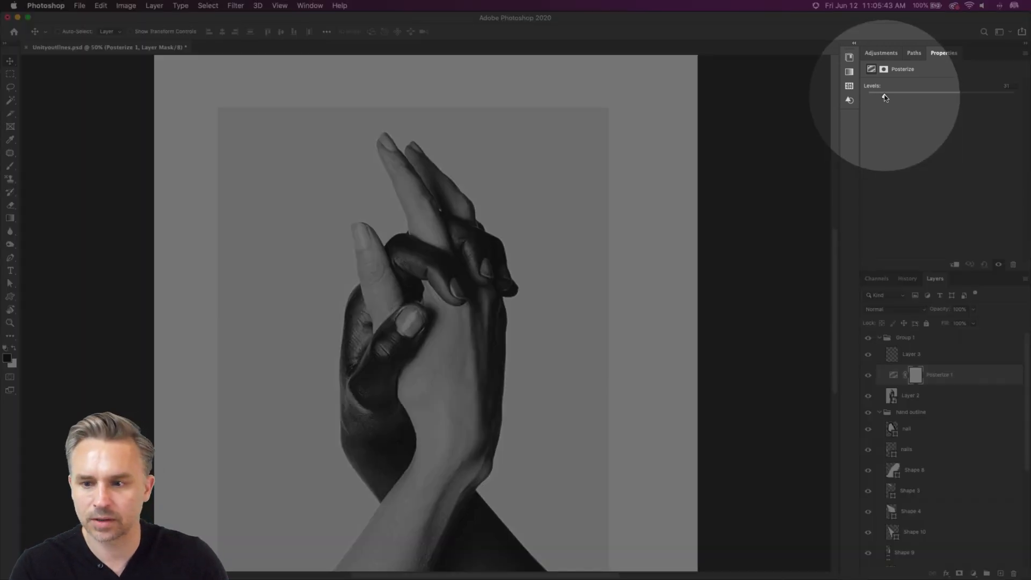
left_click_drag(884, 97, 870, 100)
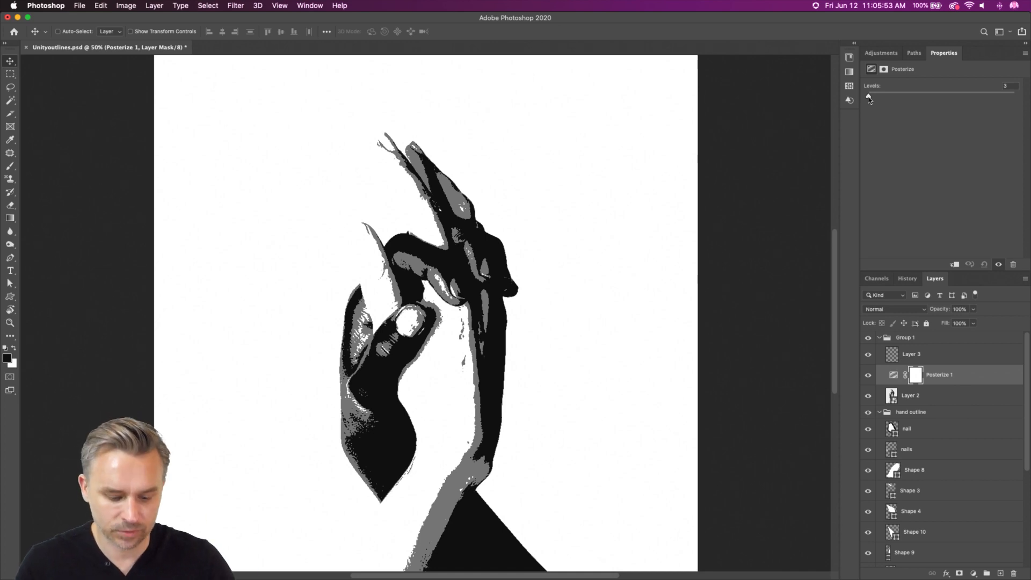
key("super+equal")
left_click(1003, 84)
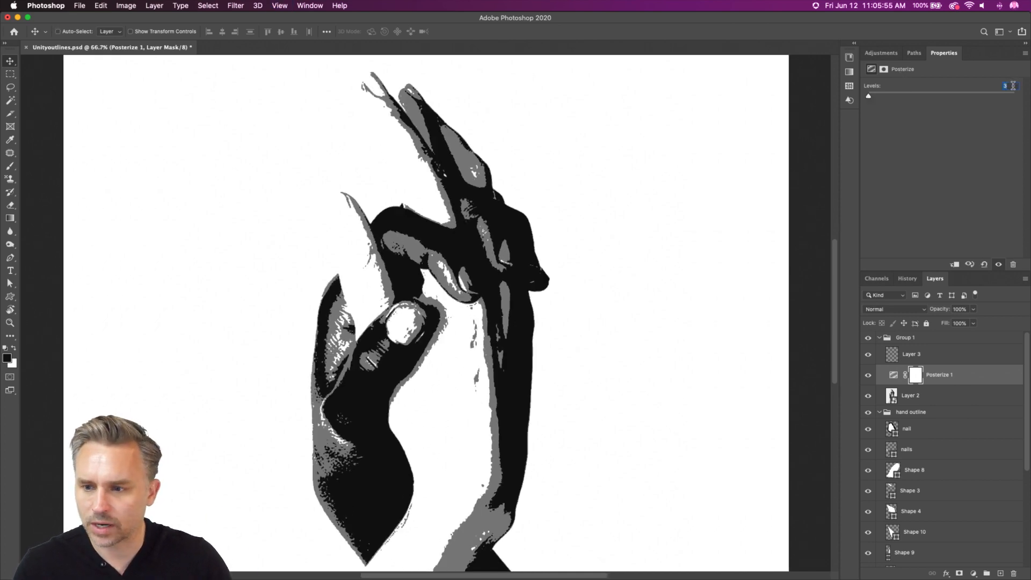
type("4")
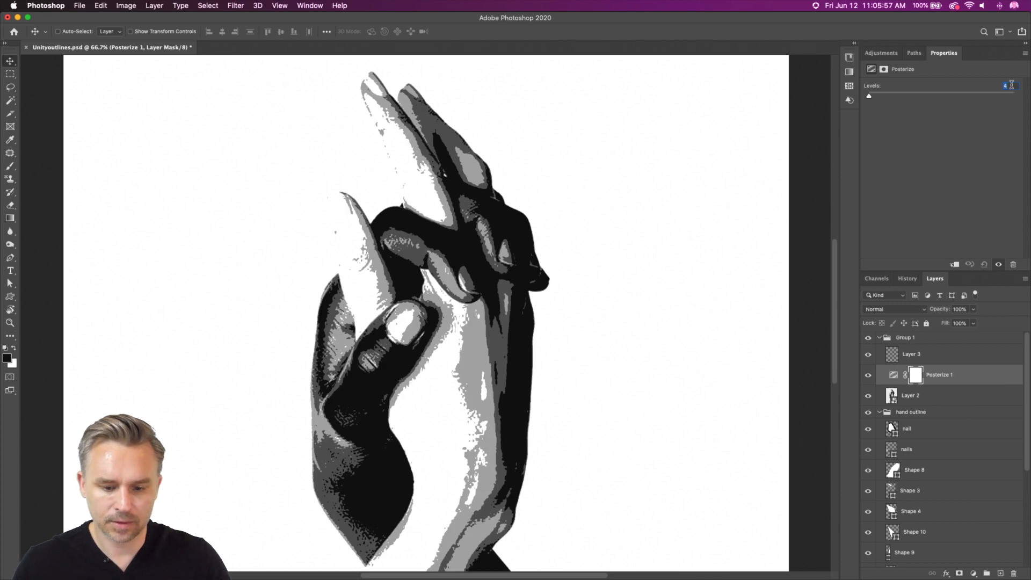
key("super+minus")
left_click_drag(429, 376, 499, 334)
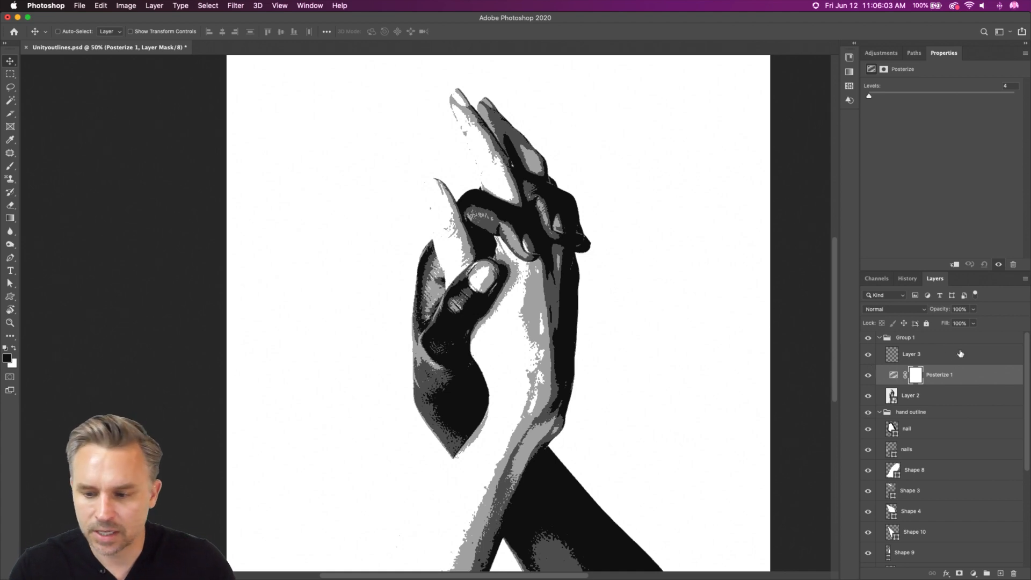
Add an empty layer above the nail layer in the hand outline group and activate the Pen tool.
left_click(915, 357)
double_click(978, 54)
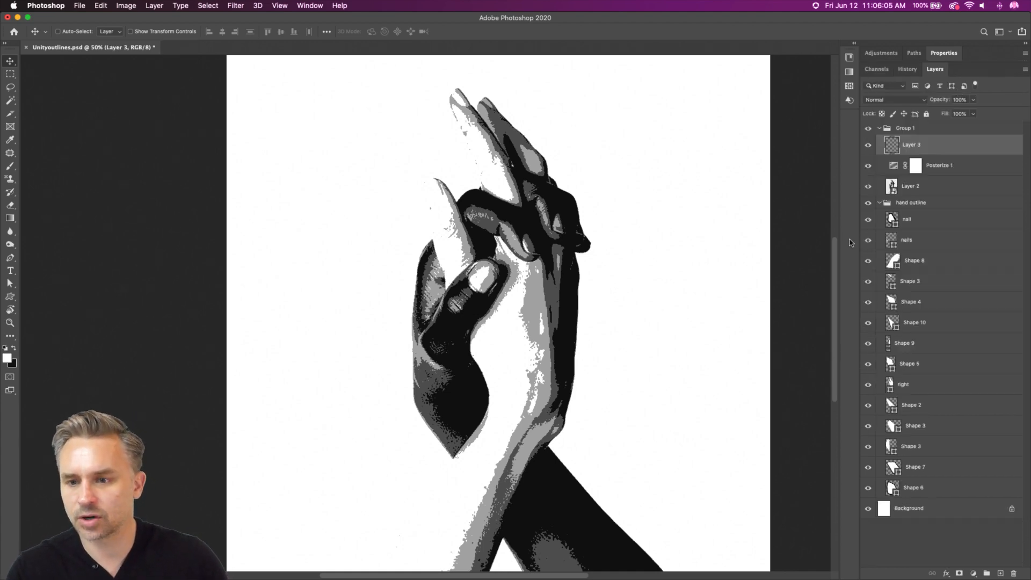
left_click(925, 194)
left_click(923, 222)
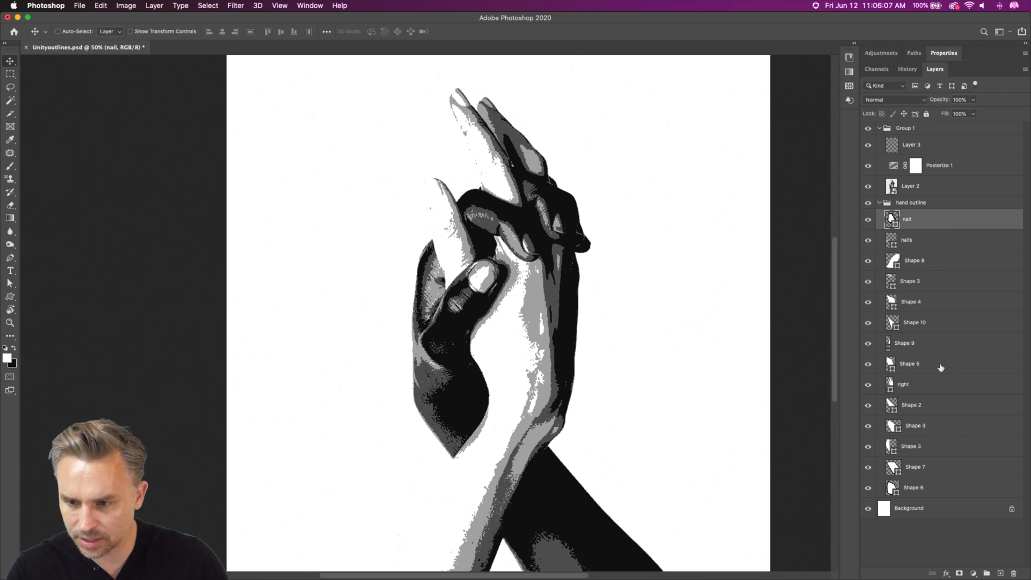
left_click(1001, 573)
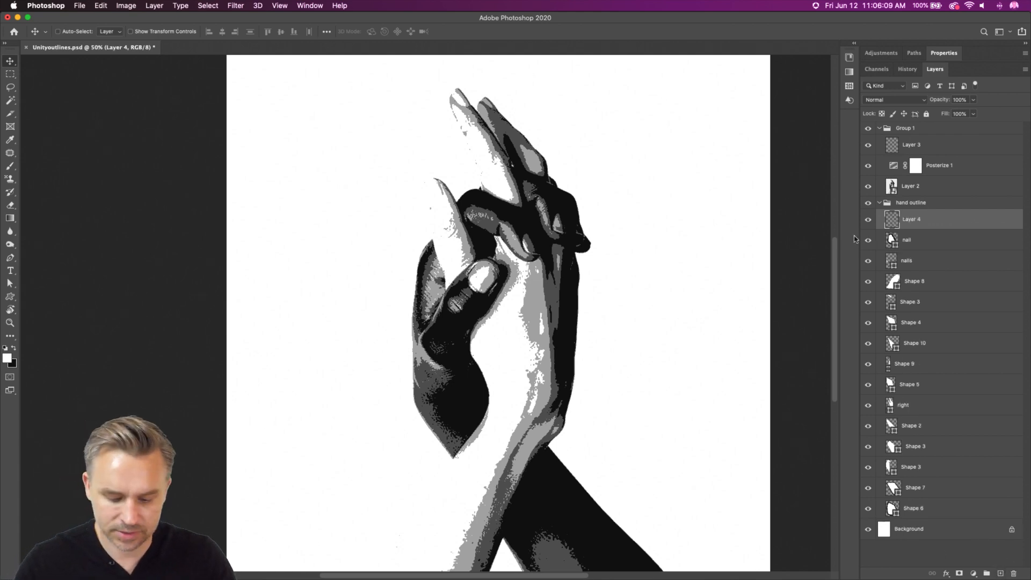
key("p")
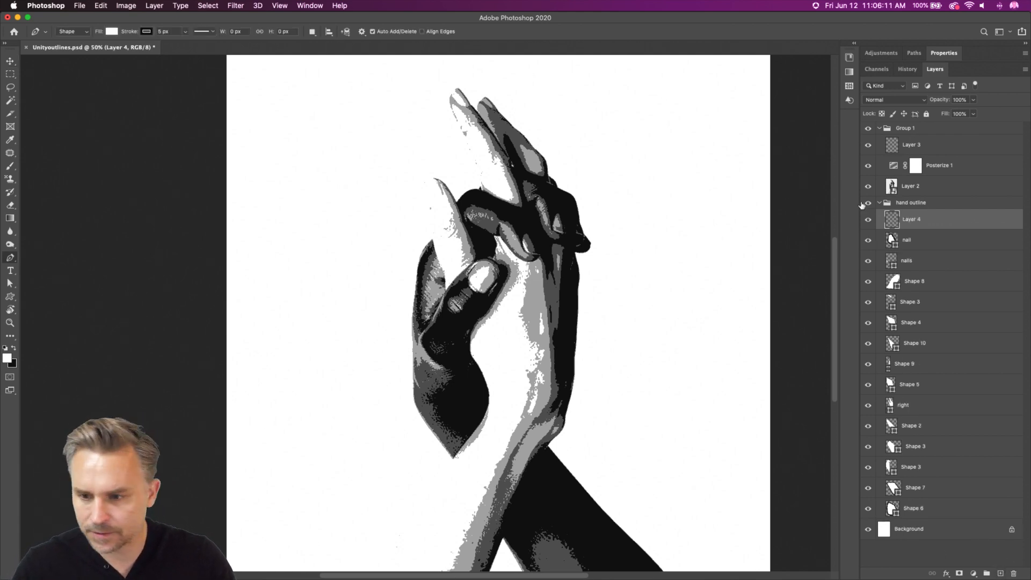
Compare the posterized photo with the hand outlines by toggling Group 1, leaving the group visible and expanded.
left_click(867, 143)
left_click(934, 149)
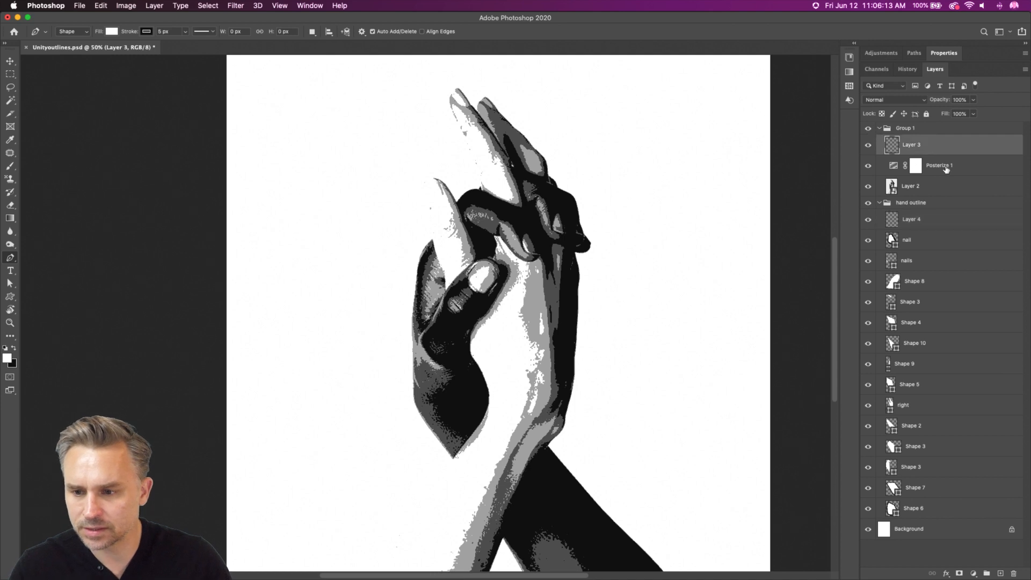
left_click(938, 166)
left_click(879, 128)
left_click(868, 128)
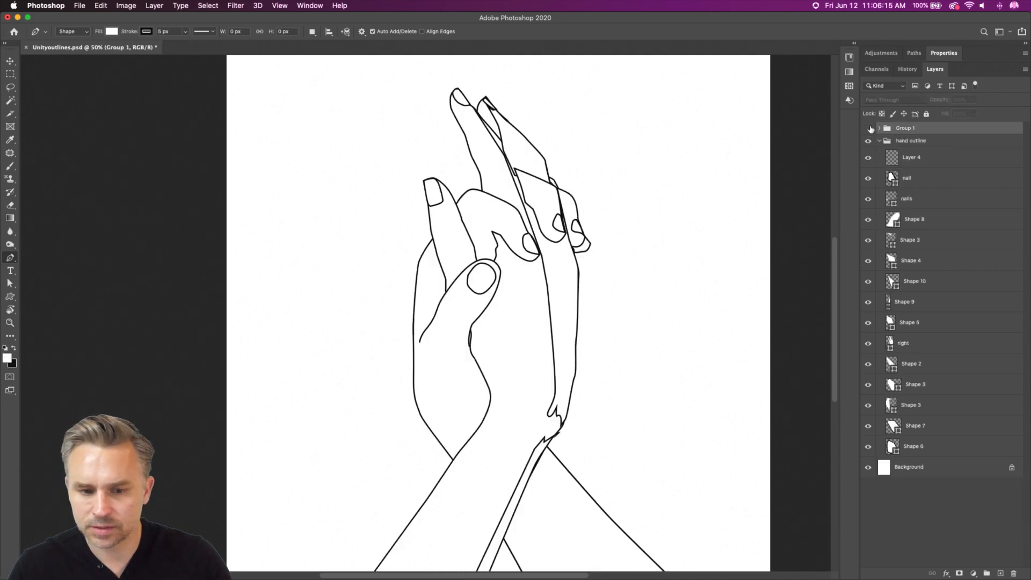
left_click(868, 128)
left_click(869, 128)
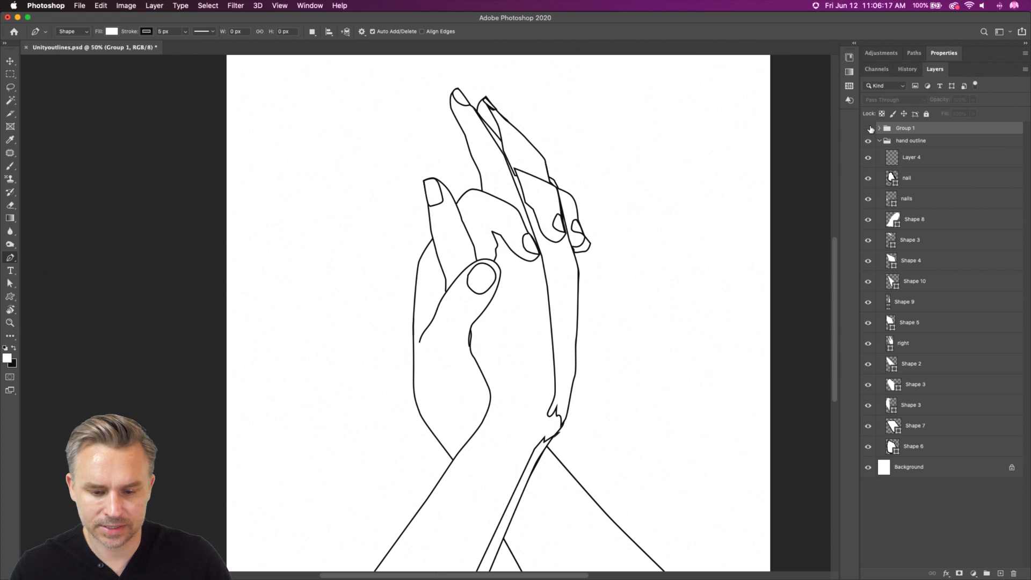
left_click(870, 129)
left_click(879, 129)
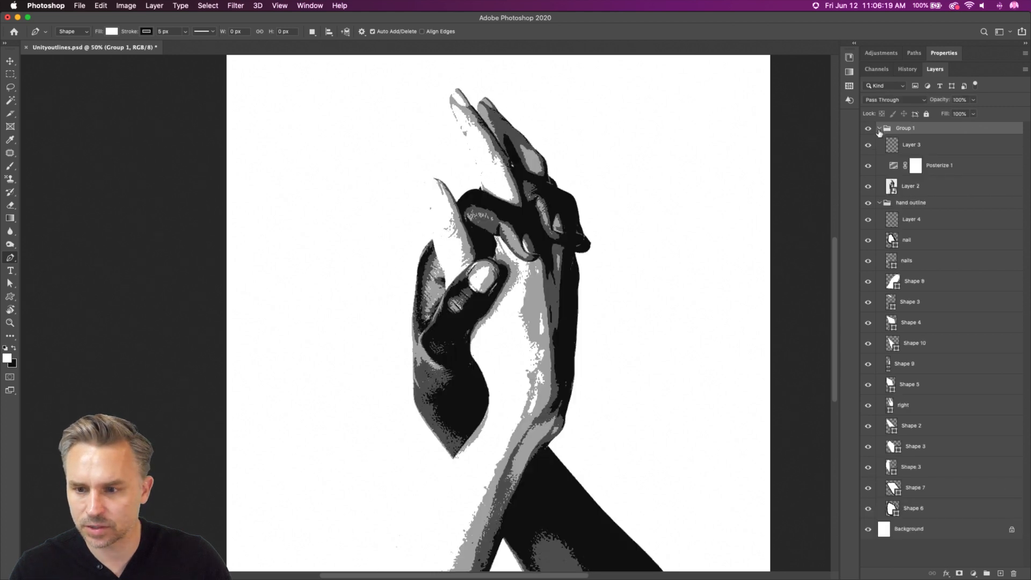
left_click(907, 147)
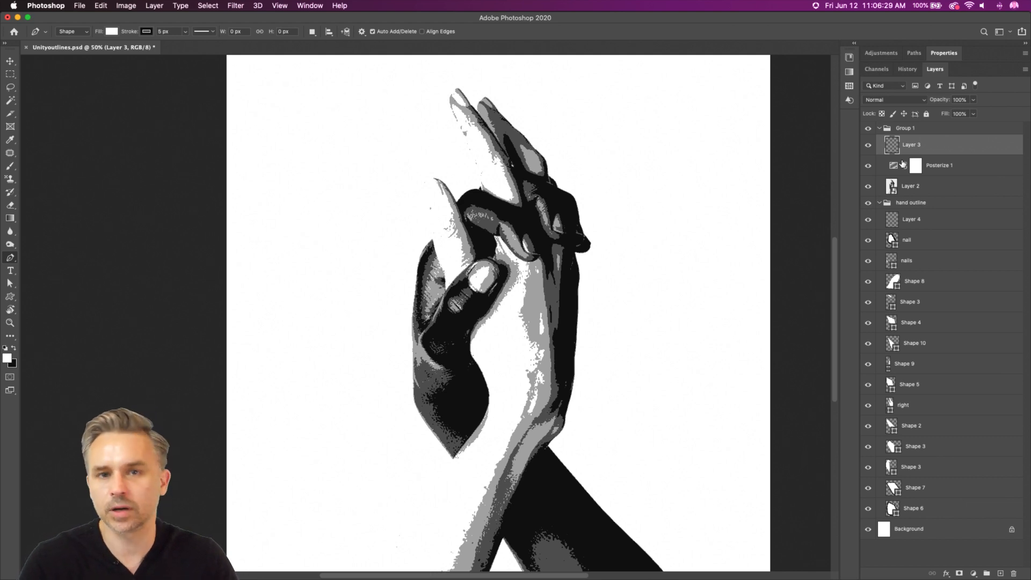
Set the Posterize adjustment's Levels to 3 and make Layer 3 active again.
left_click(914, 166)
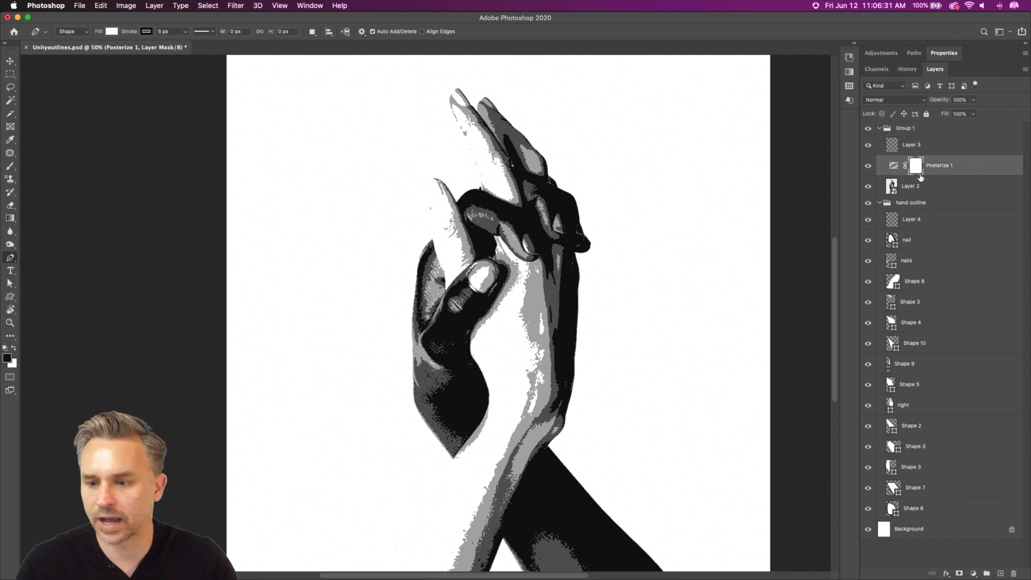
left_click(939, 54)
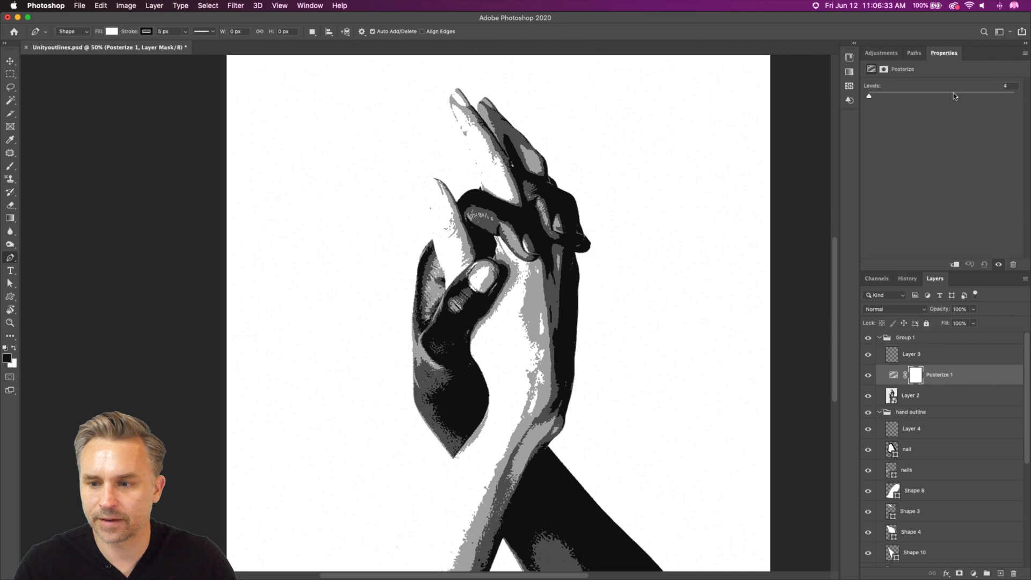
double_click(1012, 87)
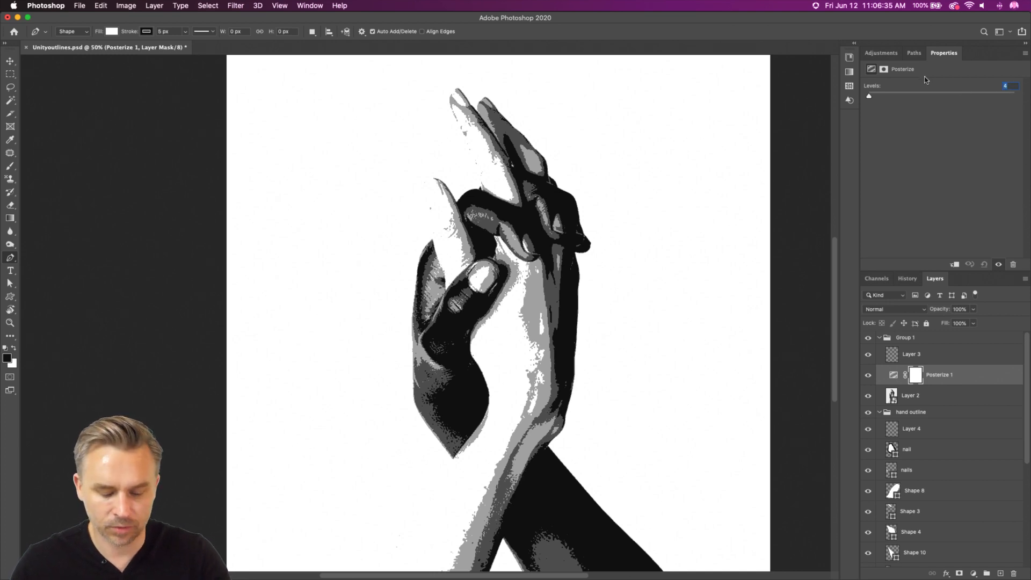
type("3")
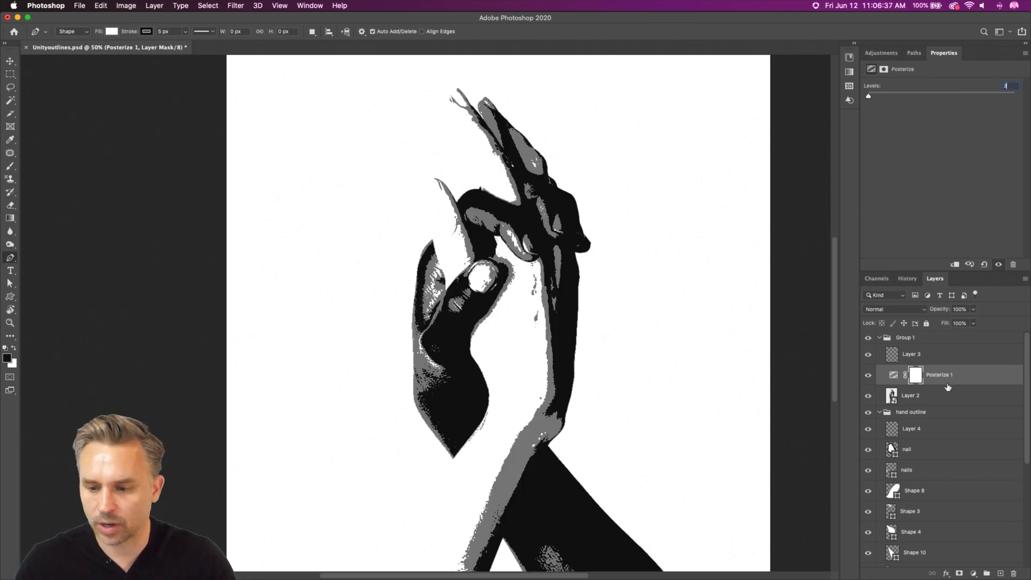
left_click(928, 358)
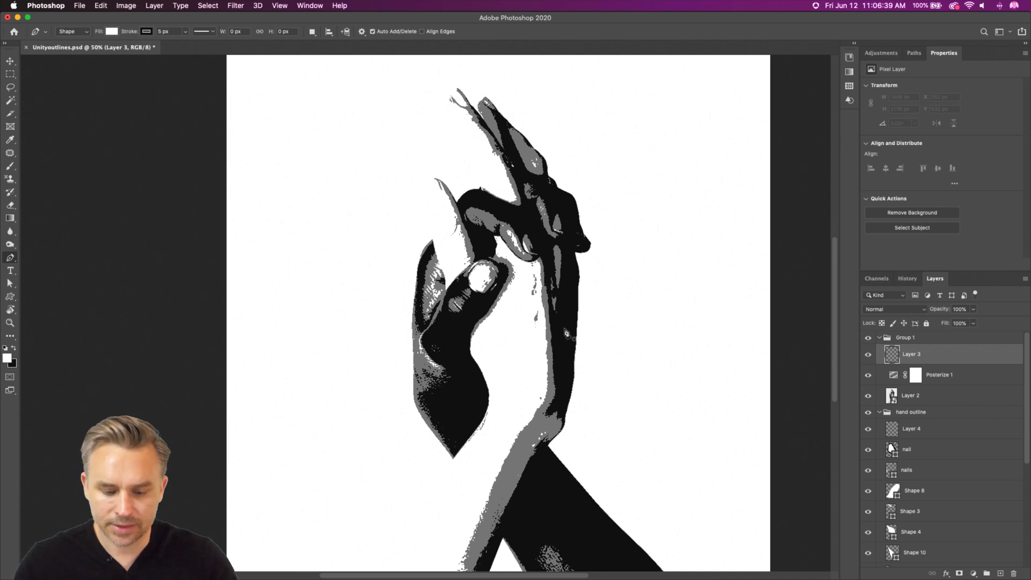
key("super+plus")
left_click_drag(404, 365, 366, 245)
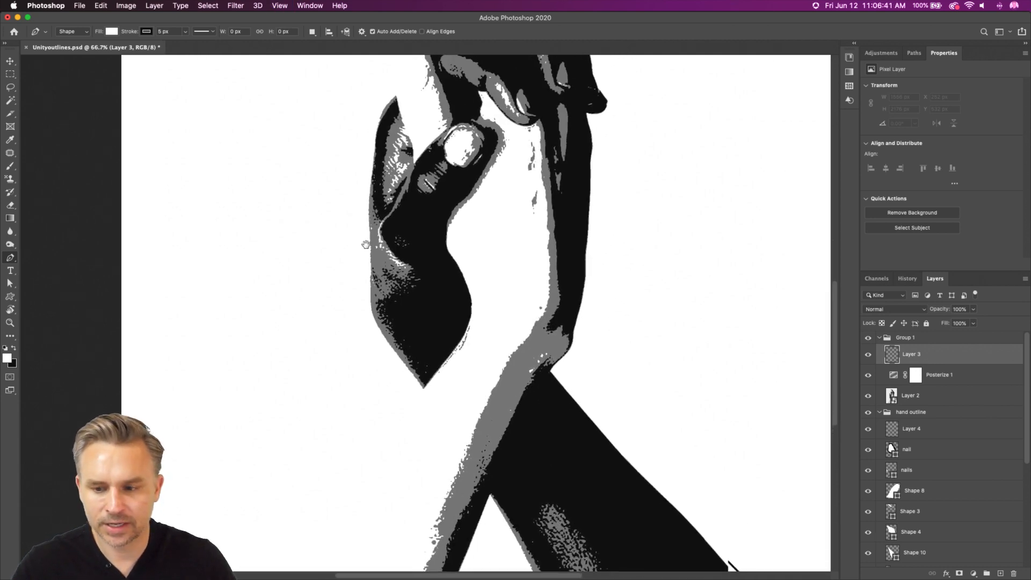
Collapse Group 1 and rename it as Reference.
double_click(982, 59)
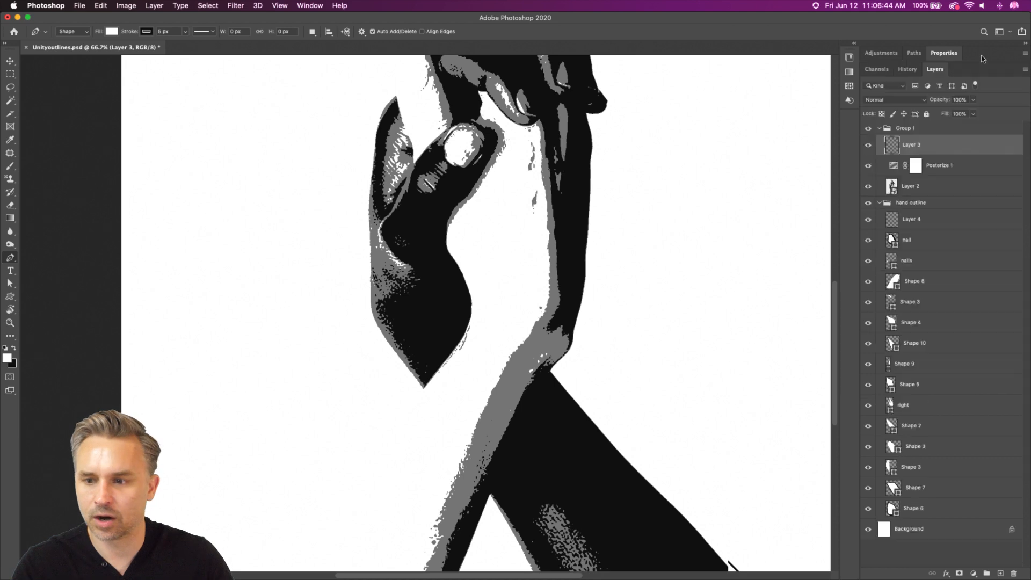
left_click(879, 129)
double_click(898, 128)
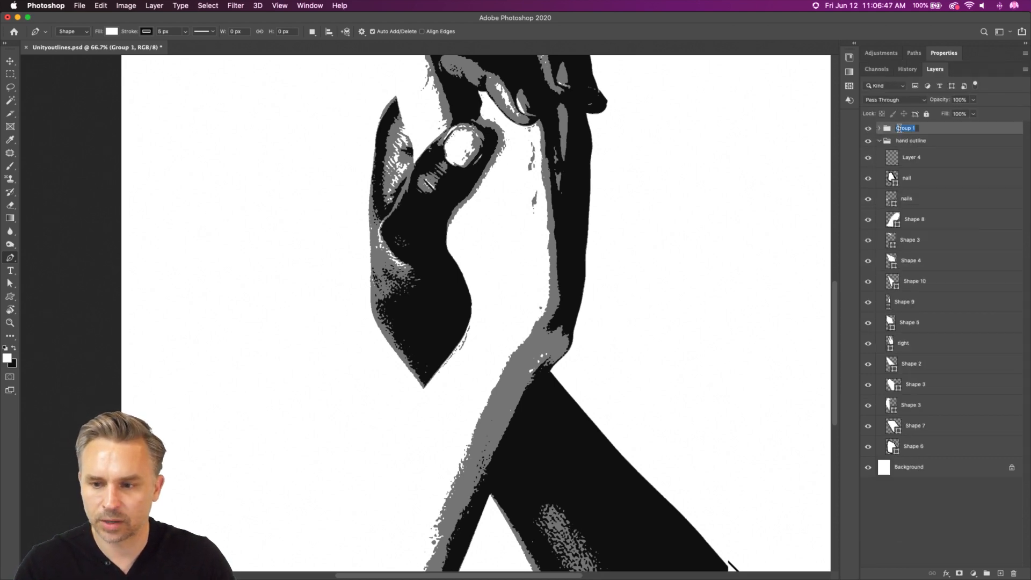
type("Reference")
key("Return")
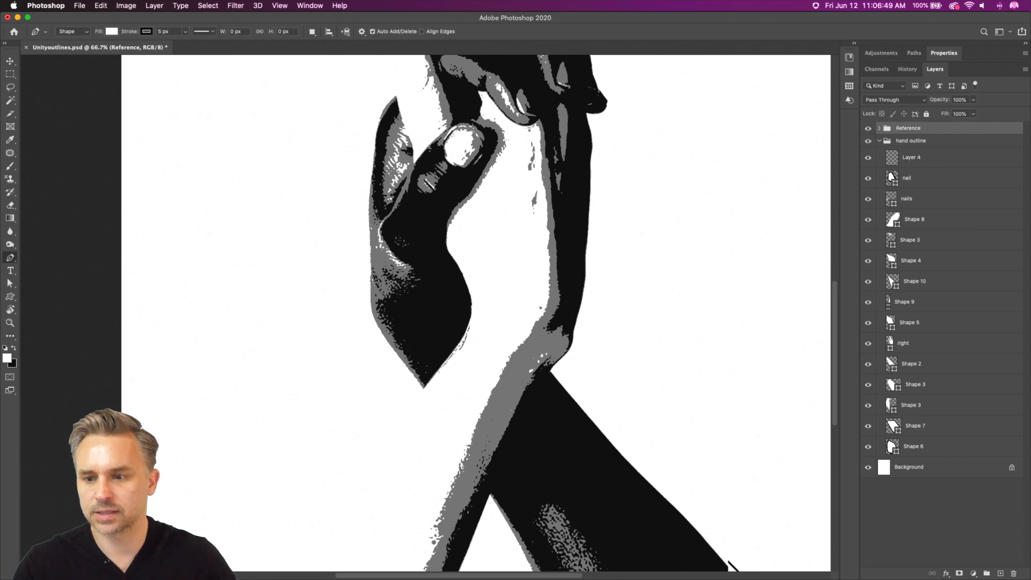
Hide the Reference group and fill the narrow back-hand and wrist shape (Shape 9) with black, 000000.
left_click(867, 129)
left_click(912, 141)
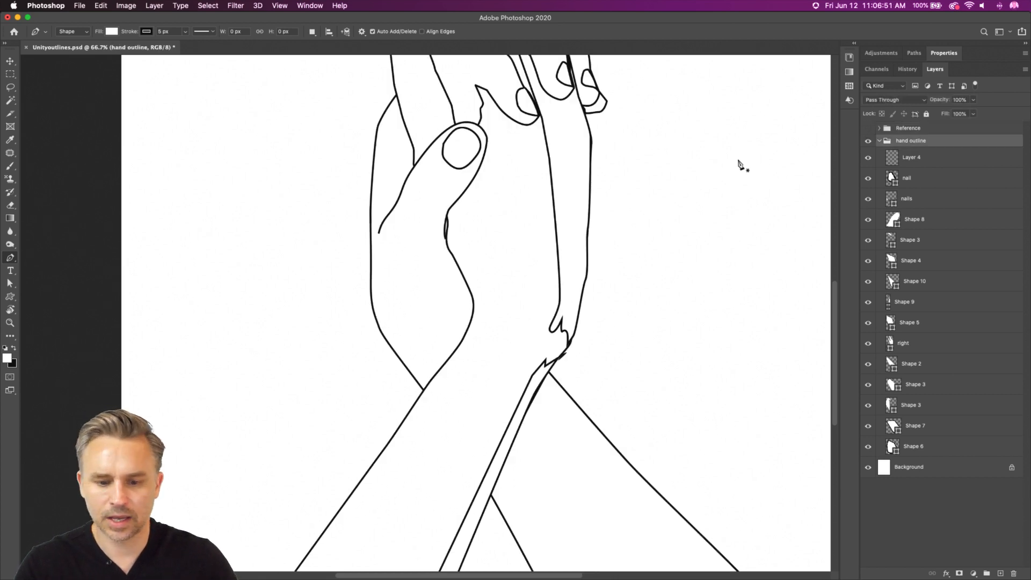
key("super+minus")
key("v")
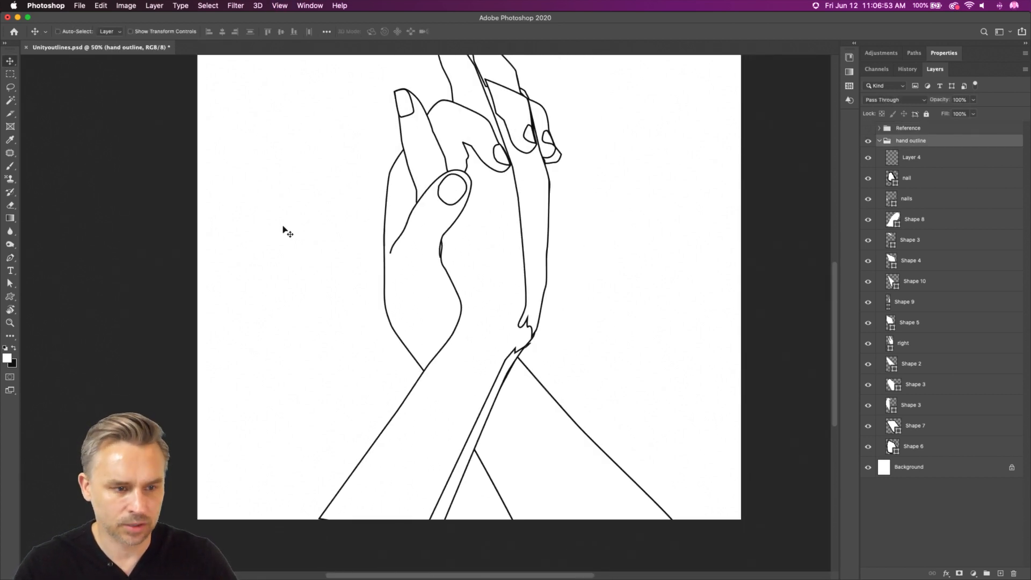
left_click(491, 415, "super")
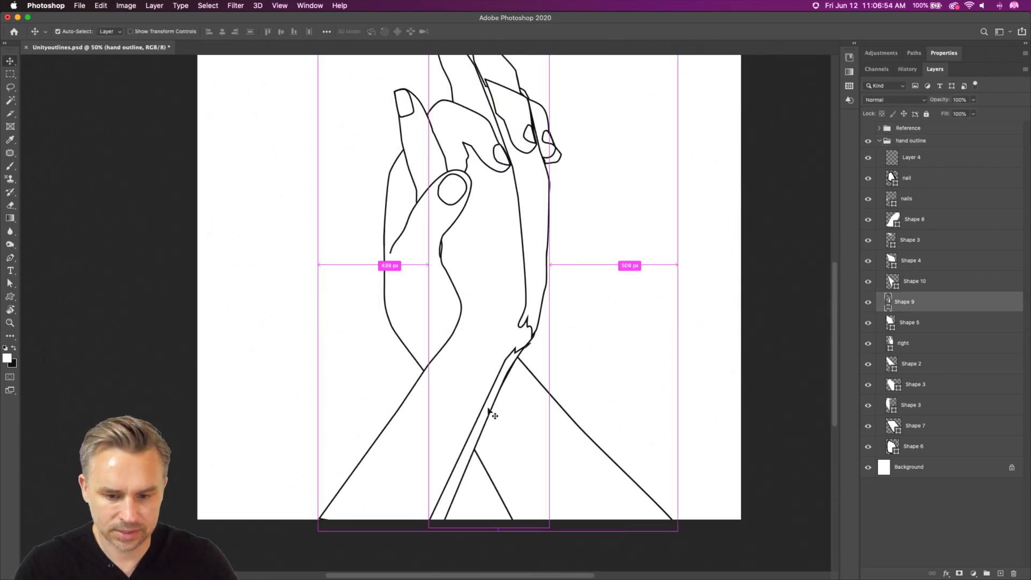
double_click(887, 303)
type("000000")
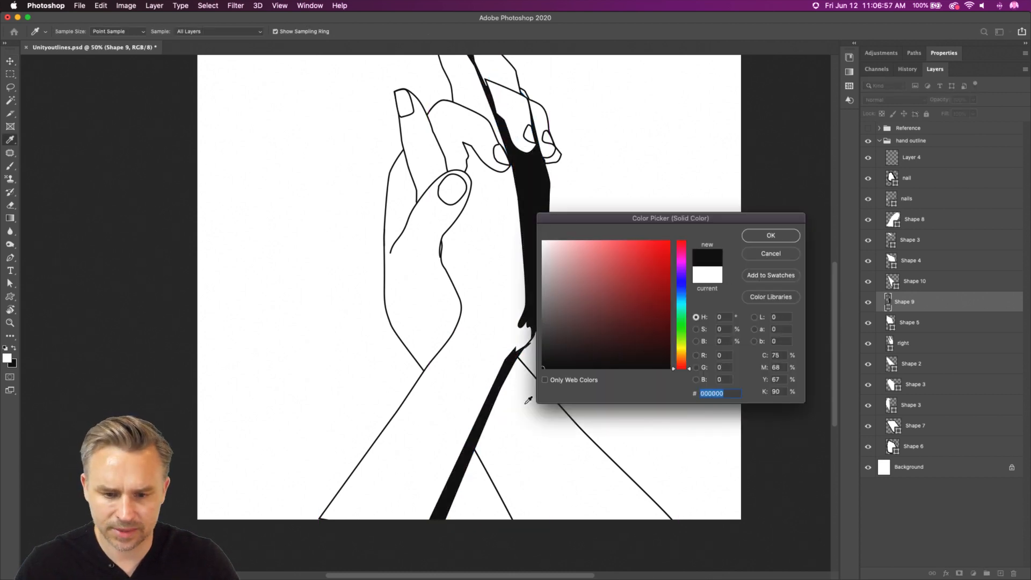
key("Return")
Fill the forearm shape that crosses behind the front arm with black, 000000.
left_click(546, 439, "super")
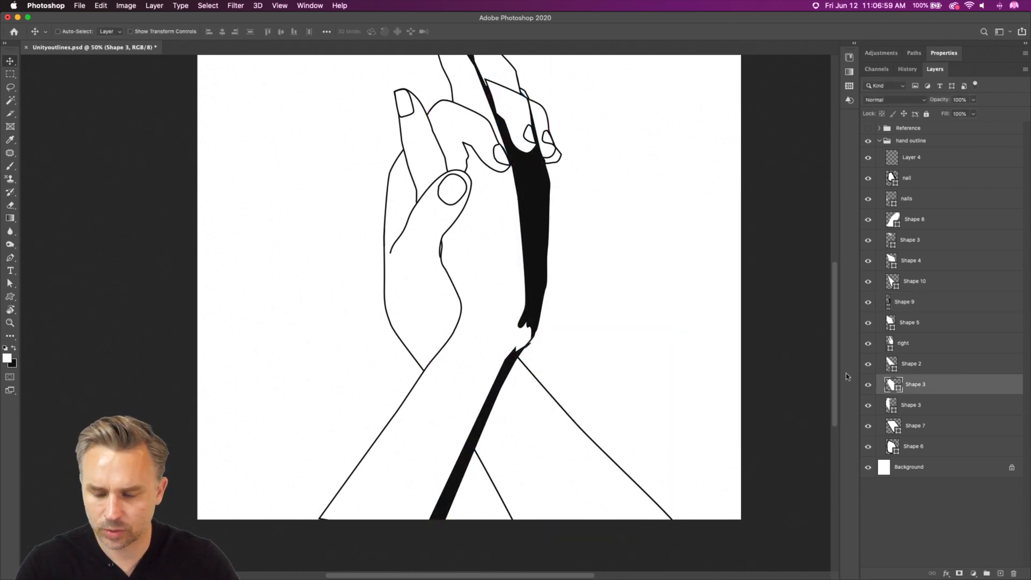
double_click(893, 385)
type("000000")
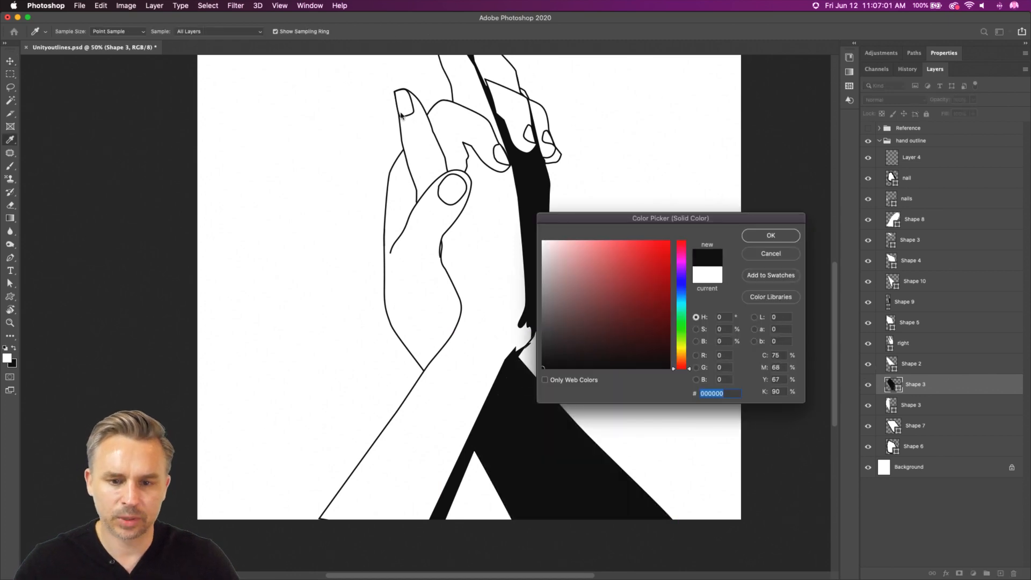
key("Return")
Compare the black-filled shapes with the posterized photo by toggling the Reference group, leaving it visible.
scroll(430, 161, "up", 4)
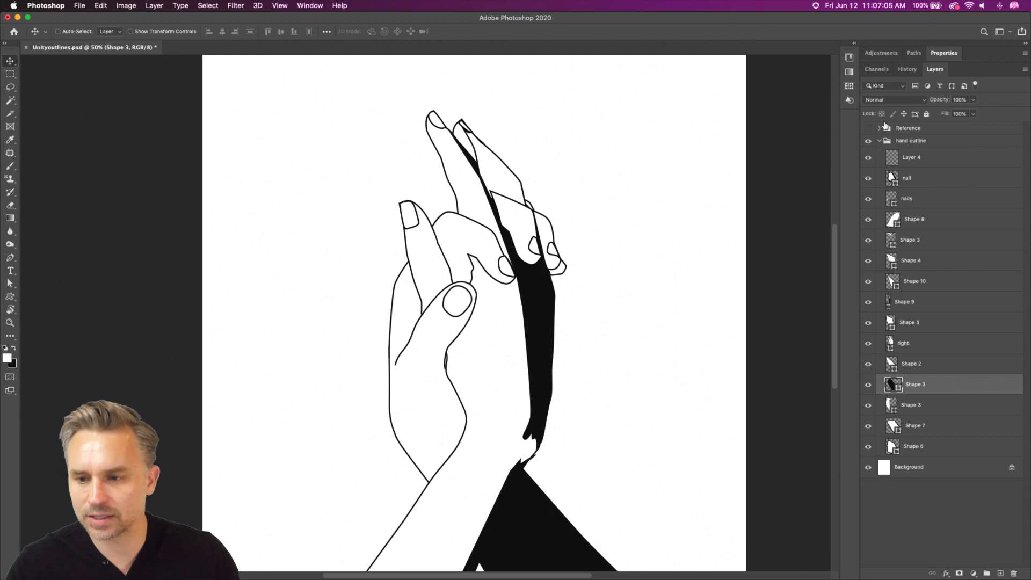
left_click(868, 128)
left_click(868, 128)
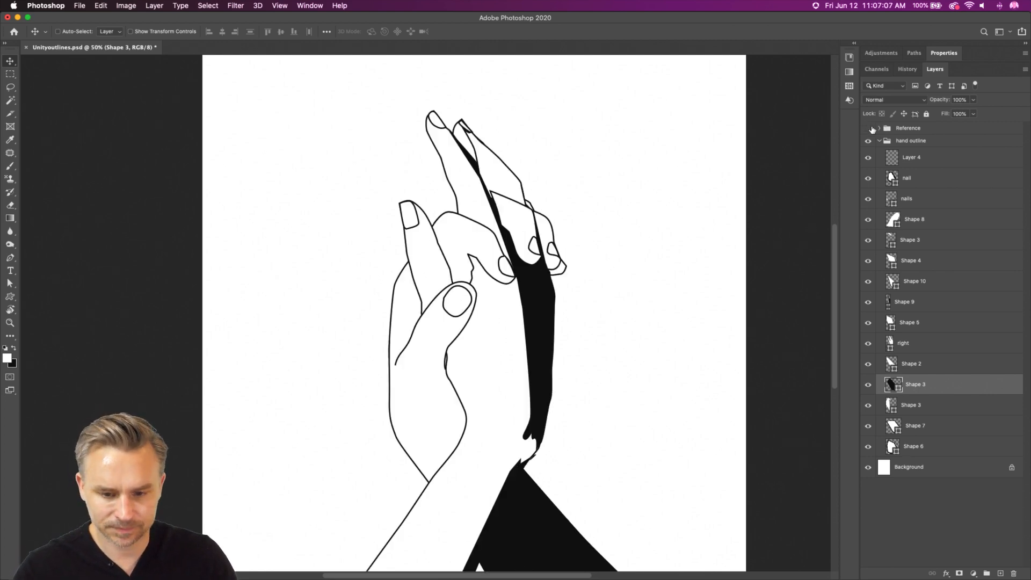
left_click(868, 128)
left_click(869, 129)
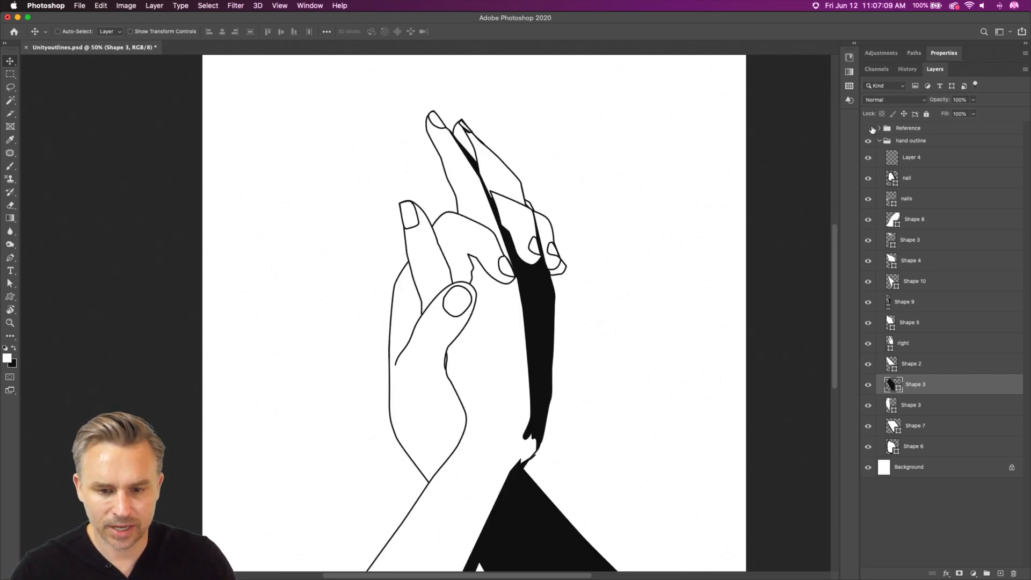
left_click(868, 128)
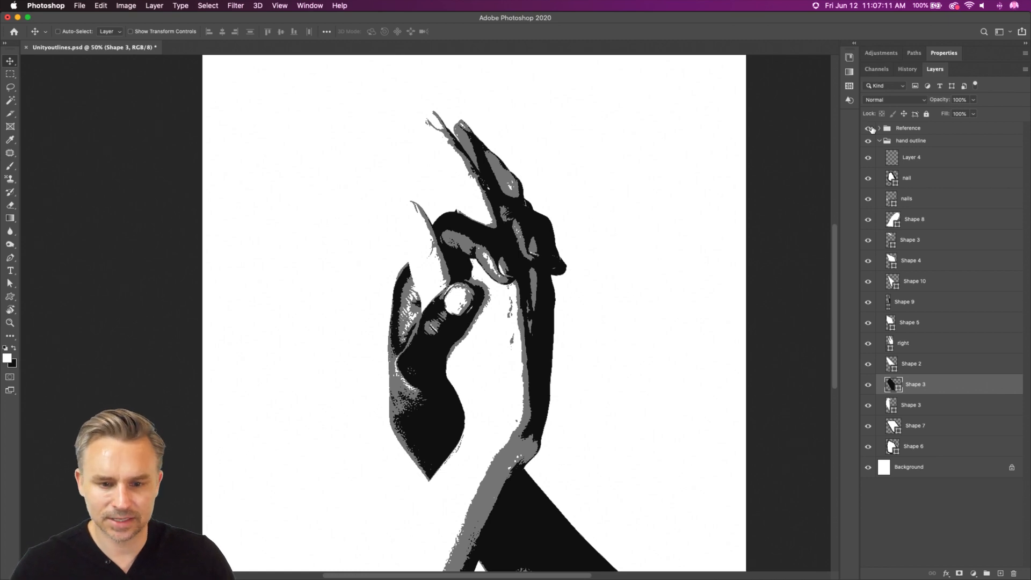
left_click(868, 128)
left_click(868, 128)
On Layer 4, start a Pen shape along the bent finger's upper edge, around its fingertip and onto its underside.
left_click(909, 159)
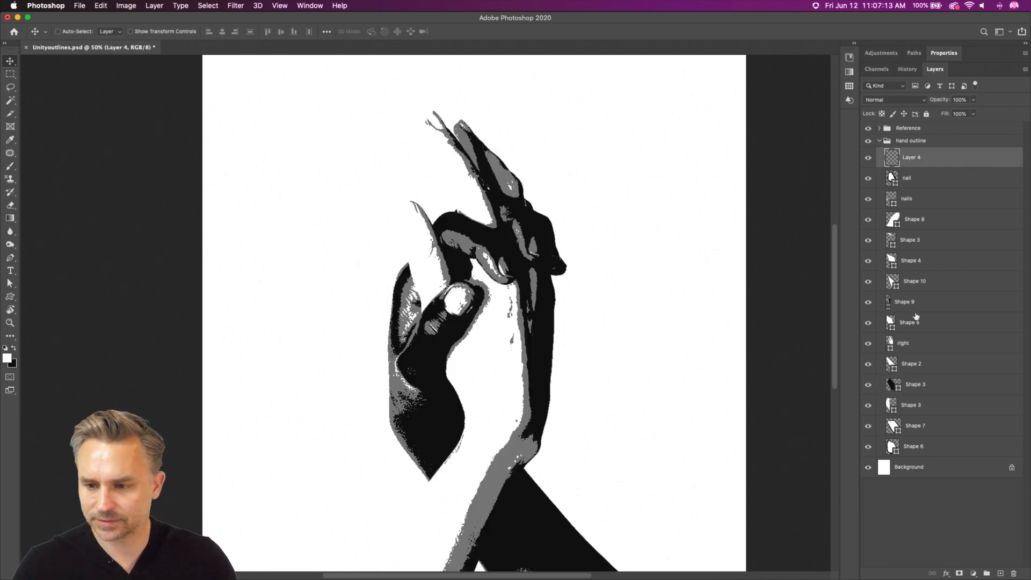
key("super+equal")
key("super+equal")
left_click_drag(692, 336, 614, 437)
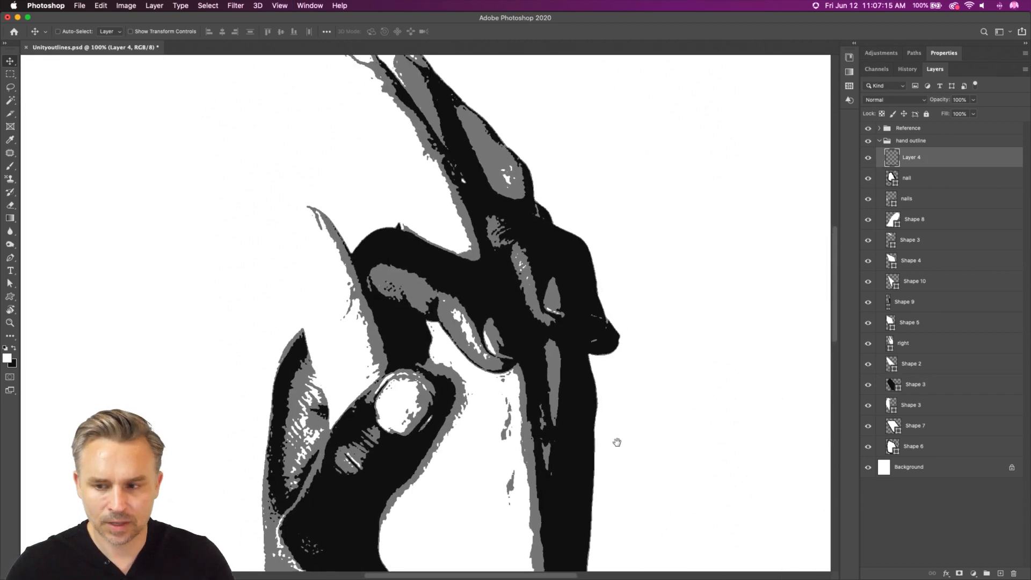
key("p")
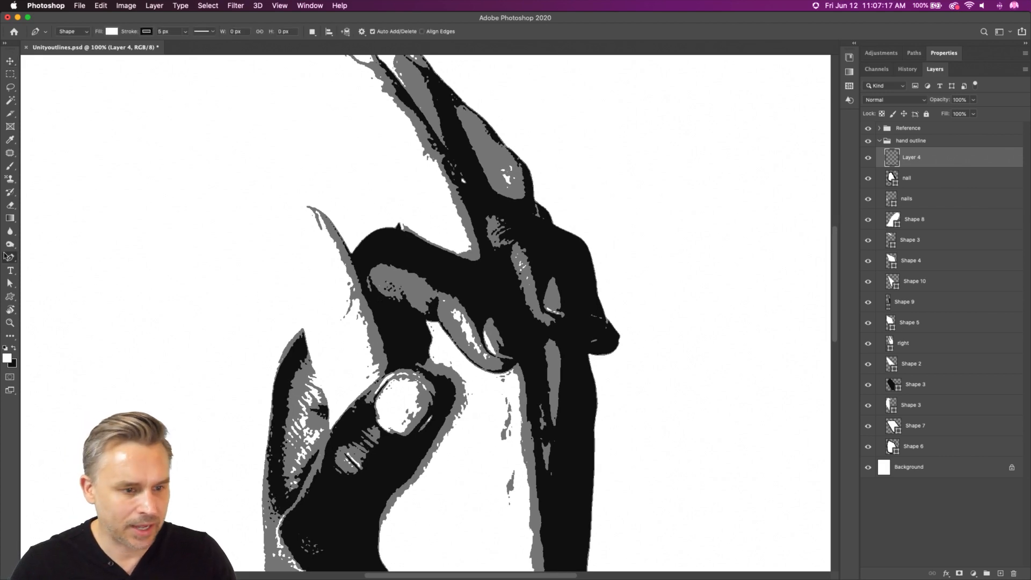
left_click(350, 255)
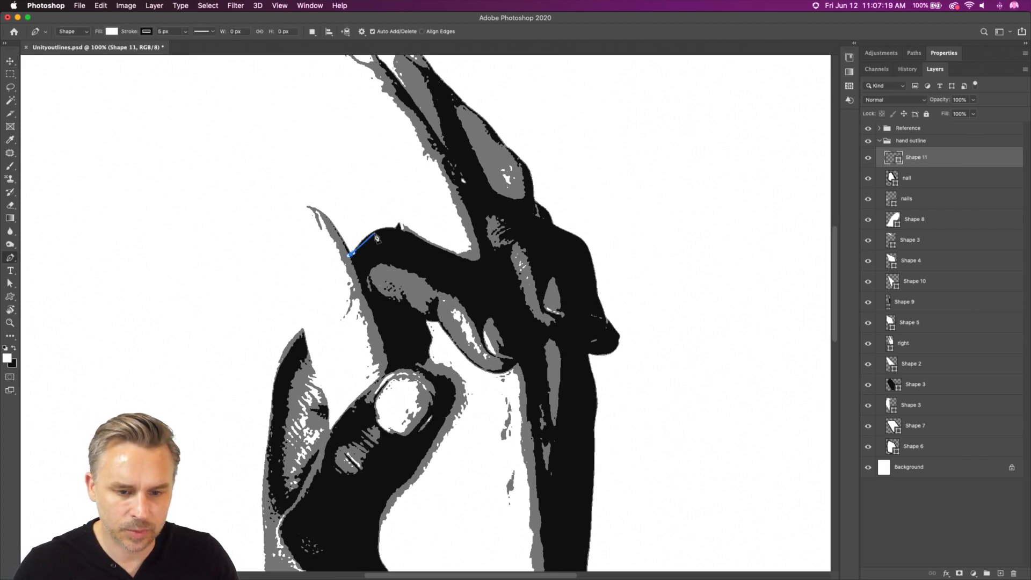
left_click_drag(383, 227, 399, 228)
left_click_drag(450, 251, 490, 276)
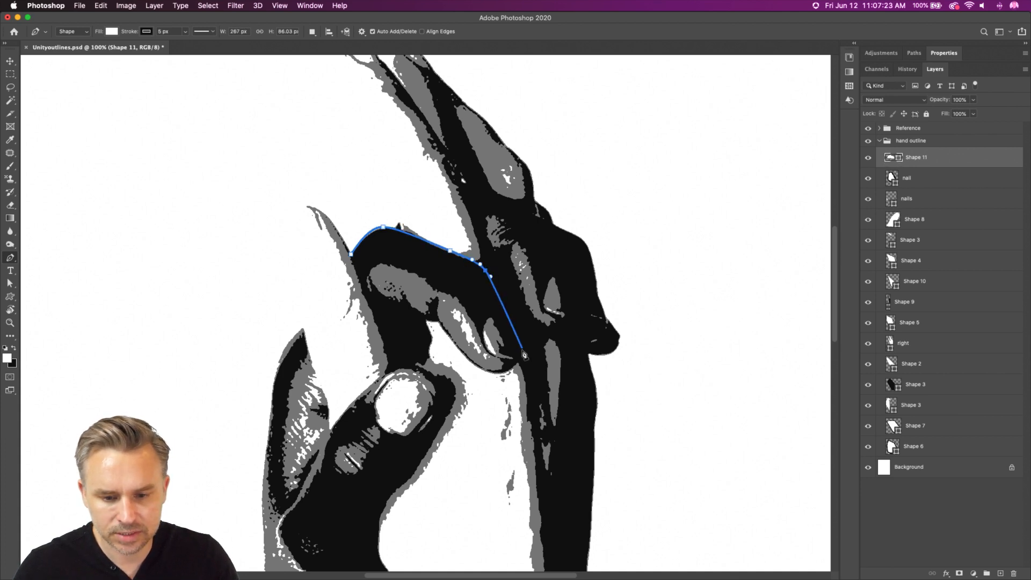
mouse_move(522, 348)
left_mouse_down()
mouse_move(484, 372)
mouse_move(519, 350)
left_mouse_up()
left_click(478, 366)
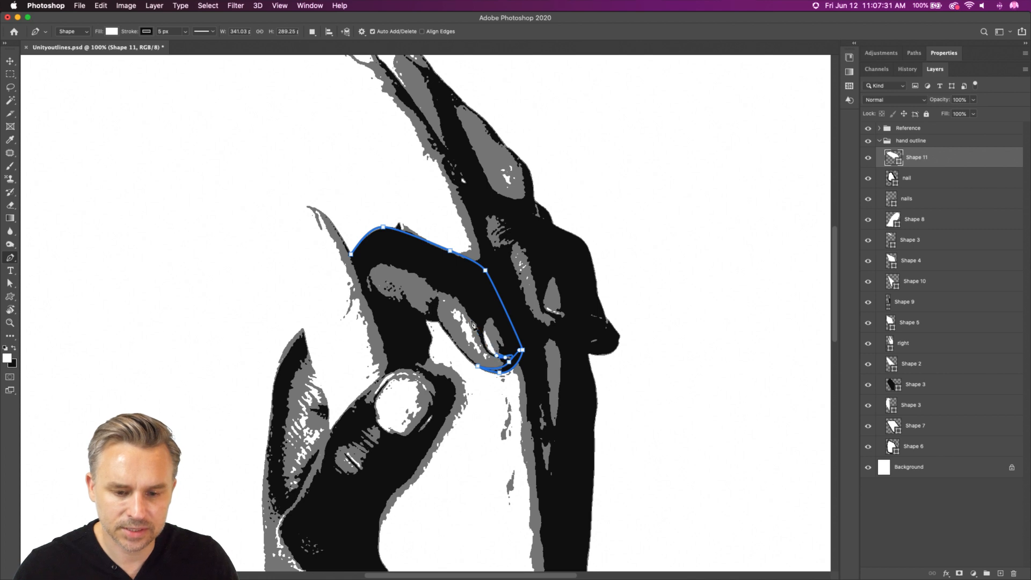
Continue the Pen shape around the bent finger's grey highlight and down the dark area's edge toward the thumb.
left_click_drag(451, 293, 372, 269)
left_click(370, 277)
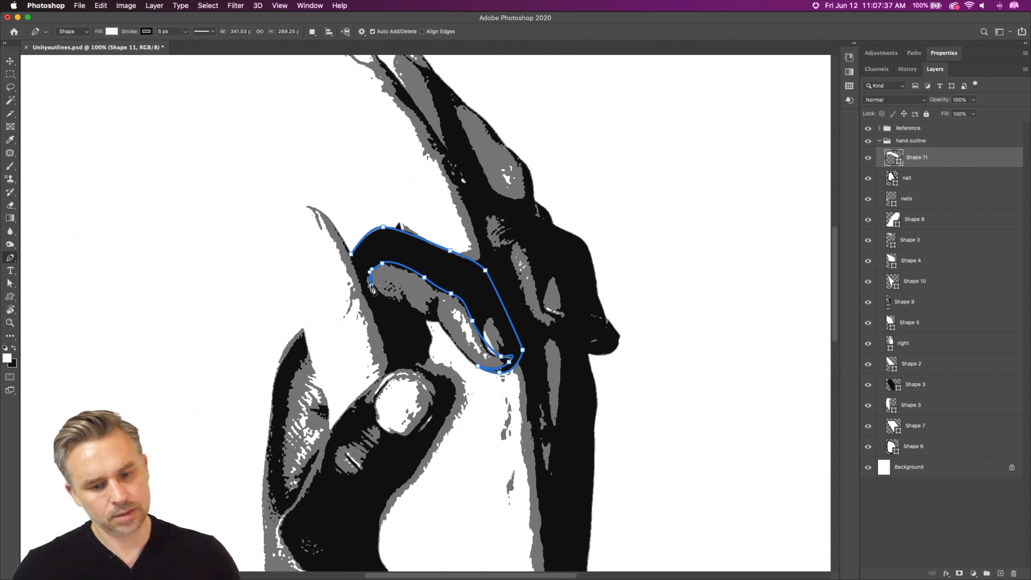
left_click_drag(406, 301, 427, 316)
left_click(427, 324)
left_click(434, 340)
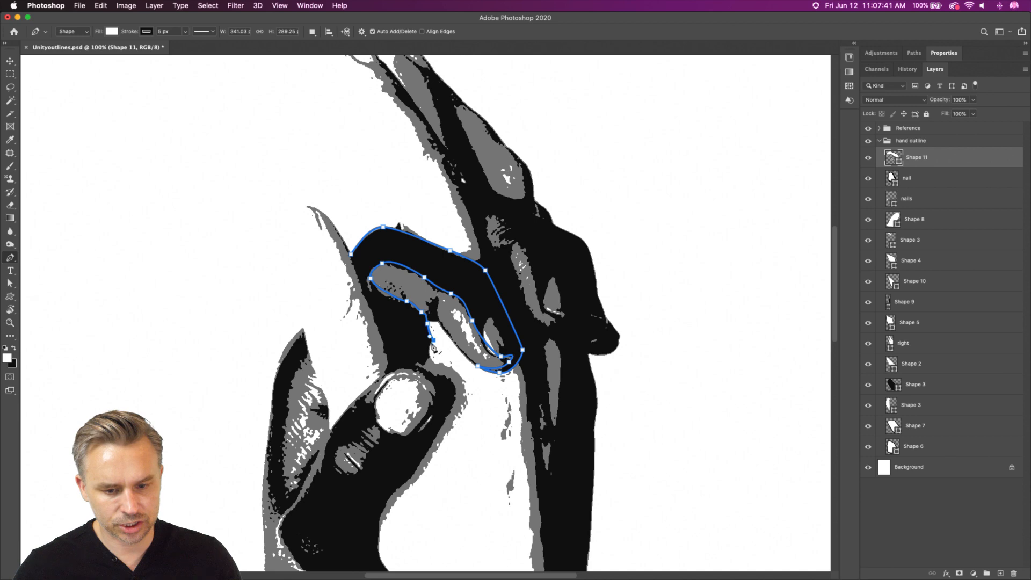
left_click_drag(427, 352, 430, 361)
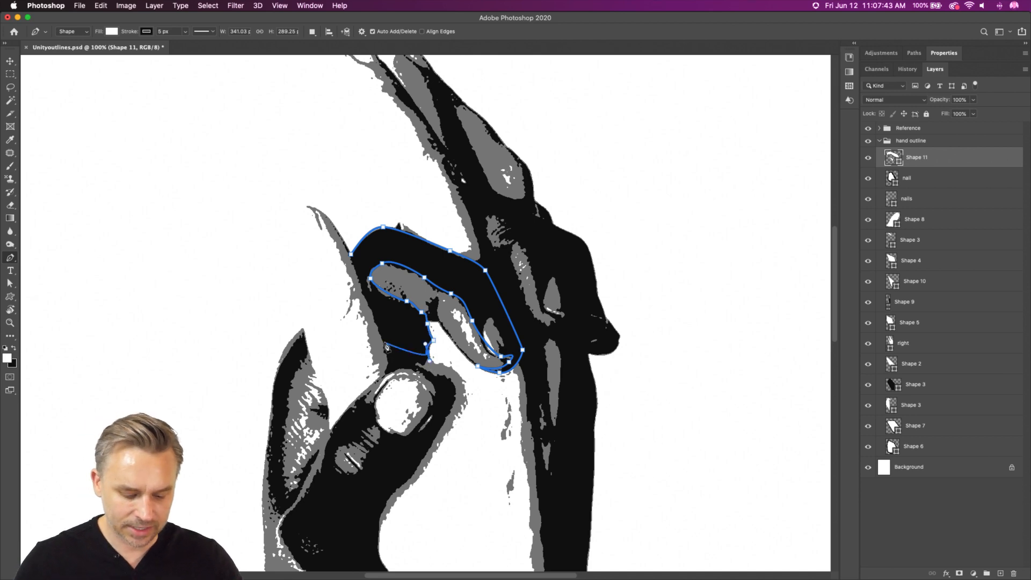
Reshape the open Pen path beneath the bent finger's grey highlight, adding and adjusting anchor points to follow the dark area's edge.
key("super+equal")
key("super+equal")
key("super+equal")
left_click_drag(350, 327, 501, 227)
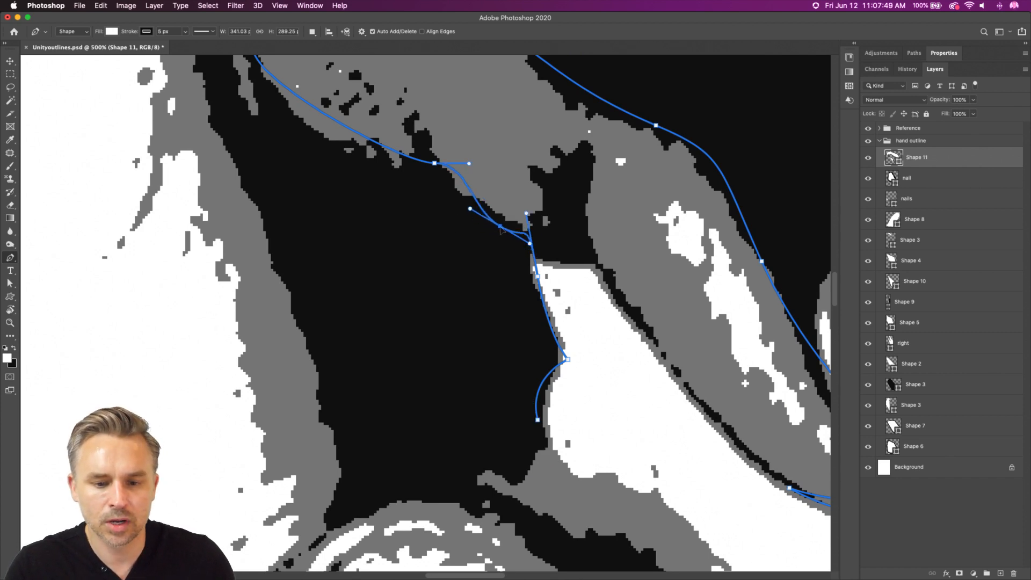
left_click_drag(436, 163, 438, 141)
left_click_drag(11, 260, 51, 285)
left_click(422, 162)
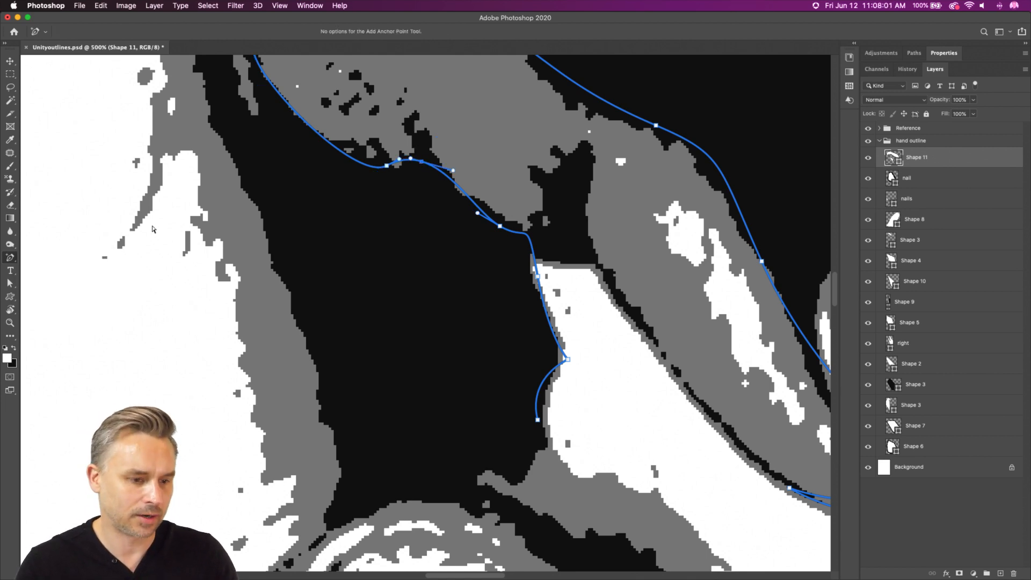
left_click(10, 283)
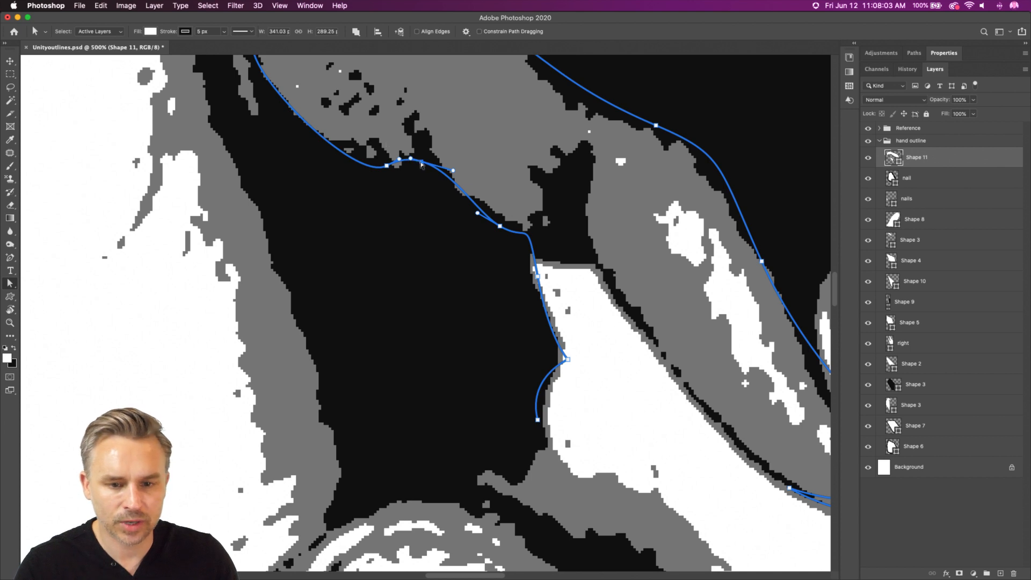
left_click_drag(422, 164, 475, 217)
Continue the Pen path along the thumb's upper edge and up the neighbouring finger's edge, closing the shape at its starting point.
key("p")
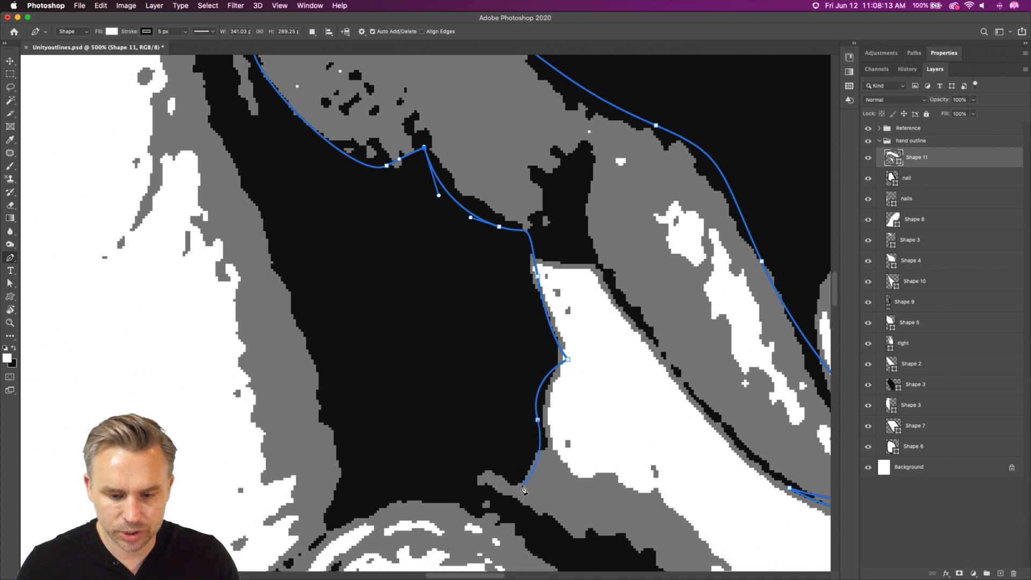
left_click_drag(517, 485, 488, 492)
left_click(450, 501)
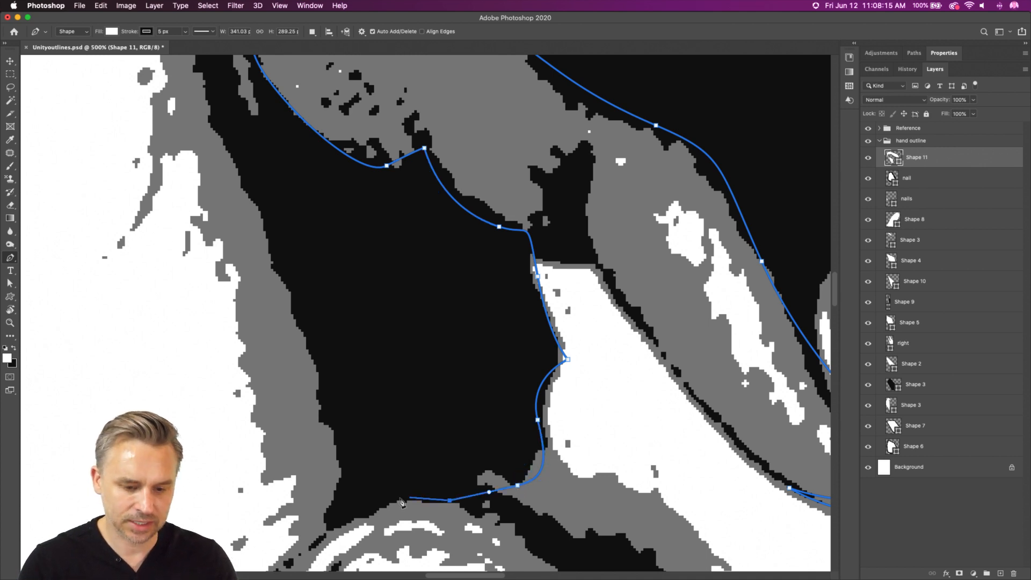
left_click_drag(331, 529, 312, 545)
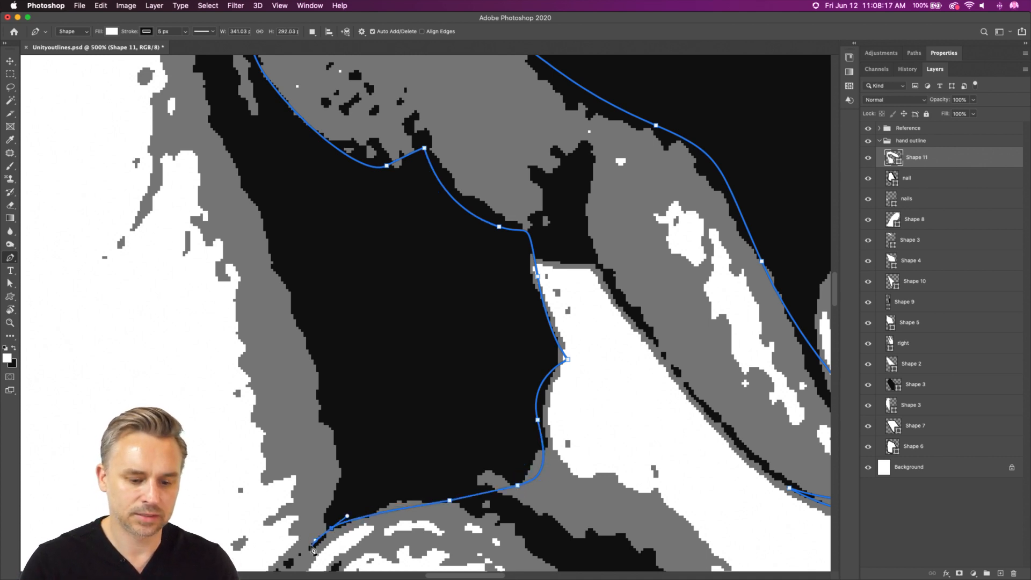
left_click(311, 546)
left_click(332, 395)
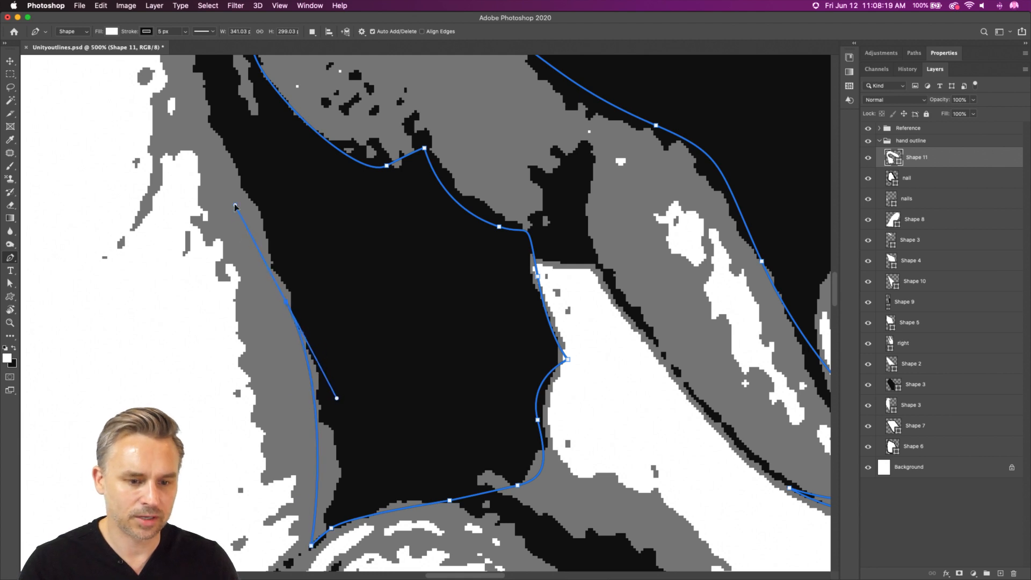
scroll(243, 243, "up", 8)
scroll(243, 243, "left", 3)
left_click(225, 144)
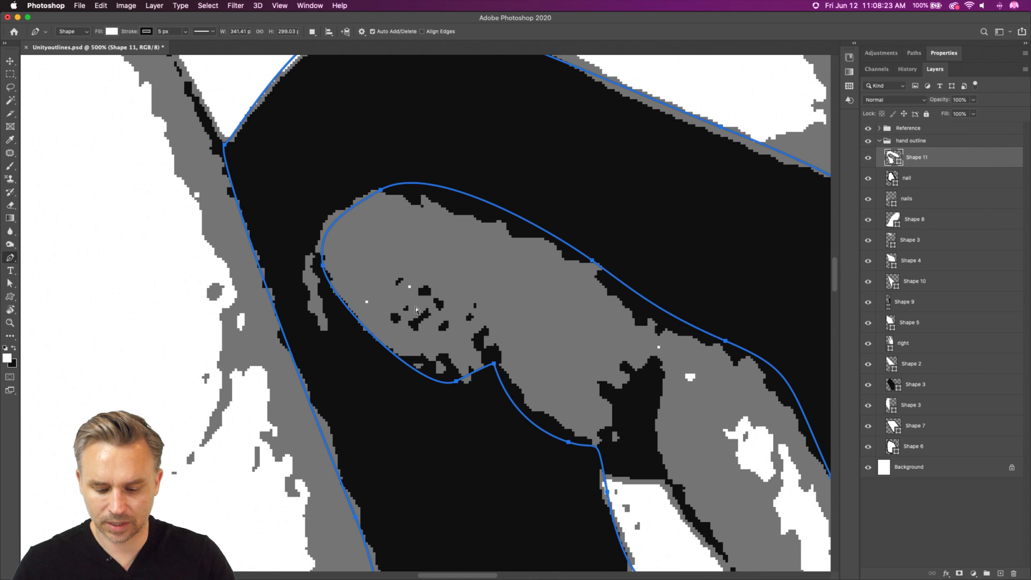
Fill the finished bent-finger shadow shape with black, 000000.
key("super+0")
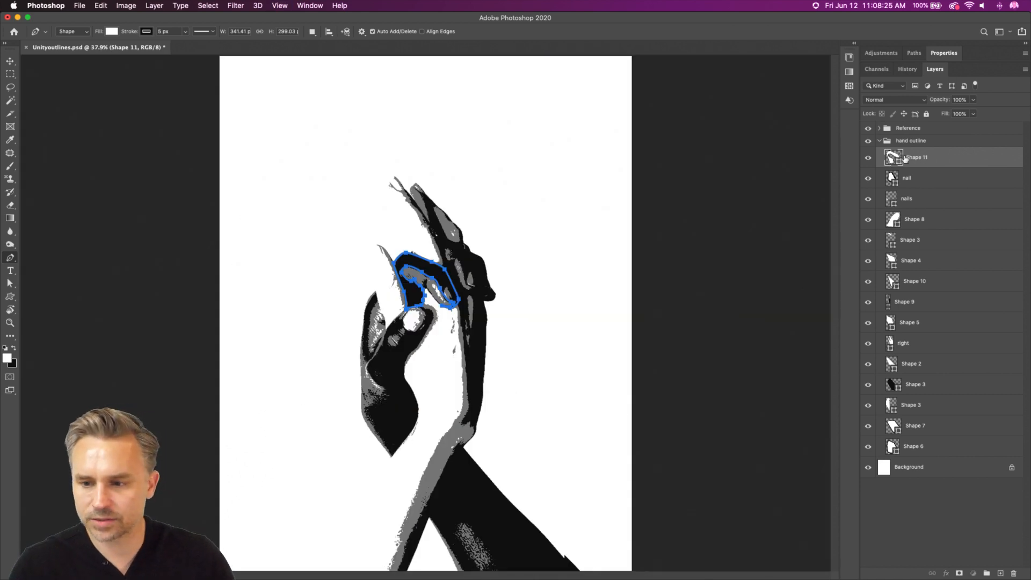
double_click(891, 156)
left_click_drag(548, 346, 497, 412)
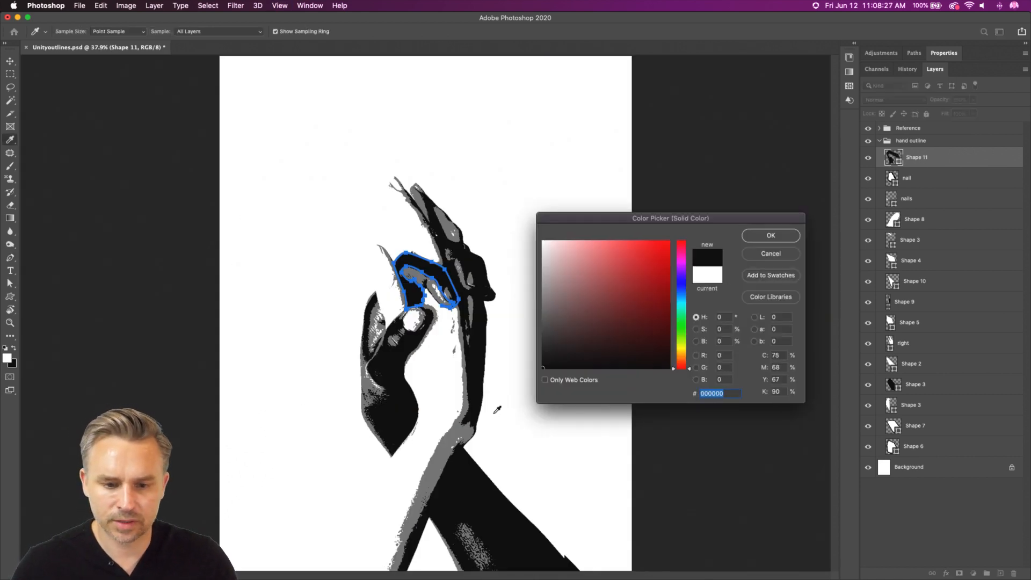
key("Return")
left_click(9, 59)
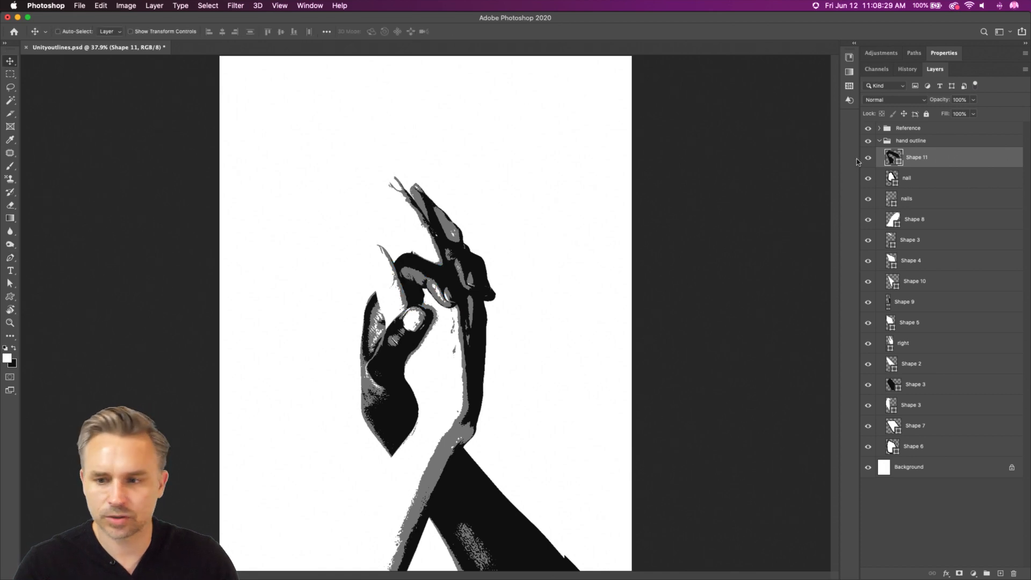
Hide the Reference group and examine the black bent-finger shape against the outlines.
left_click(867, 129)
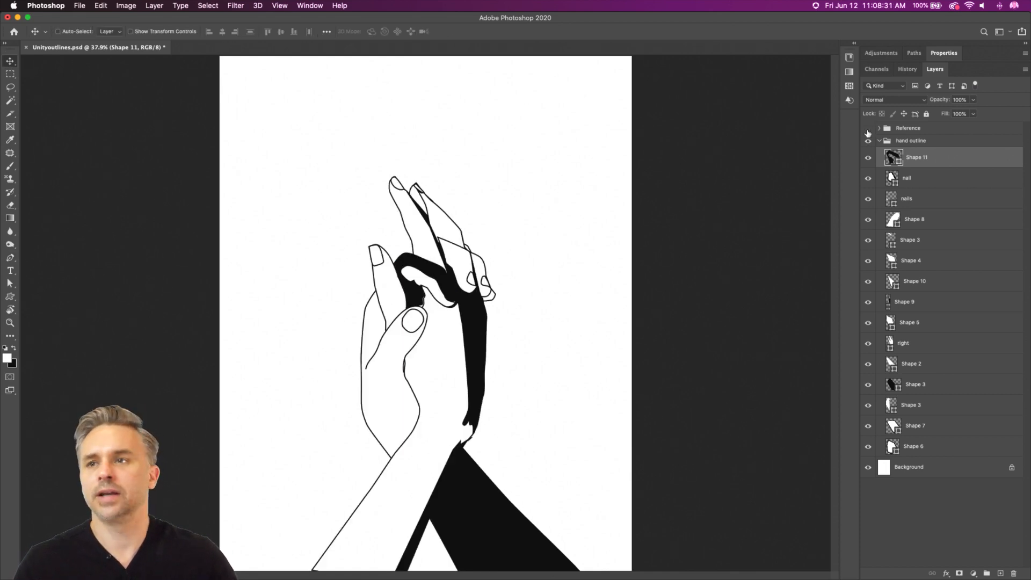
key("super+equal")
key("super+equal")
key("super+equal")
key("super+equal")
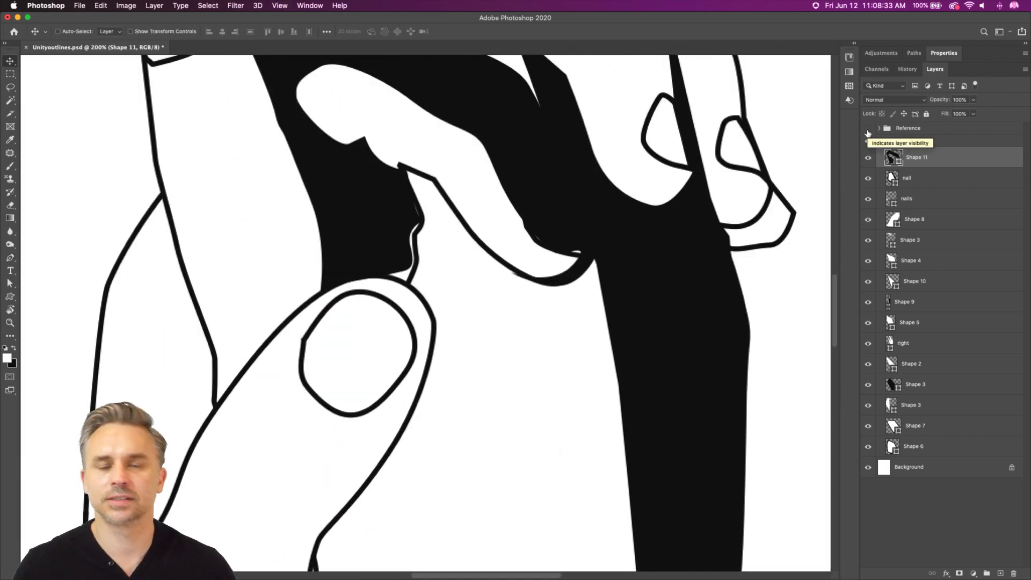
key("super+minus")
key("super+minus")
key("super+minus")
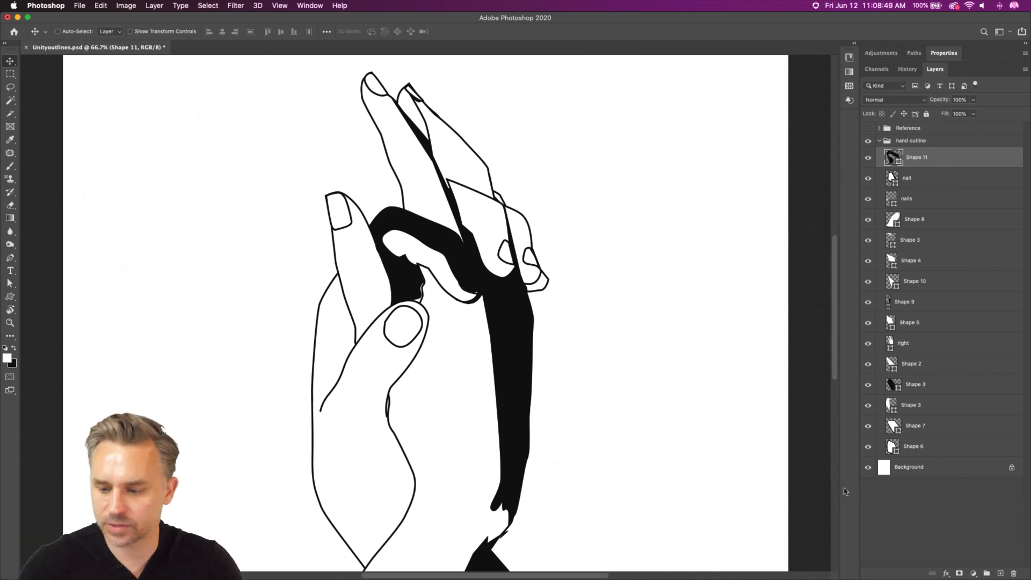
Add an empty layer above the bent-finger shape and compare the upper fingers with the photo, leaving the Reference group hidden.
left_click(999, 573)
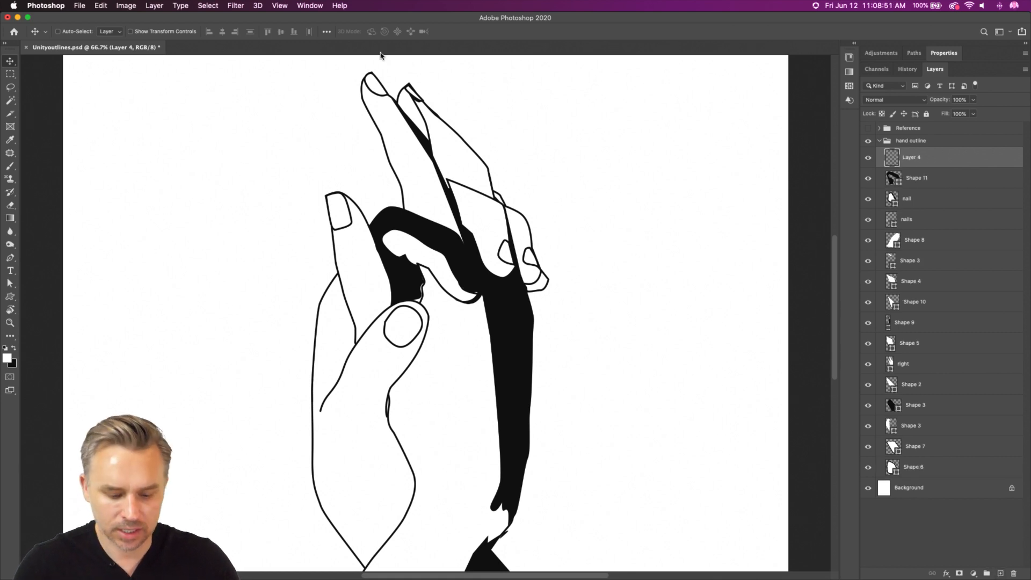
key("super+equal")
key("super+equal")
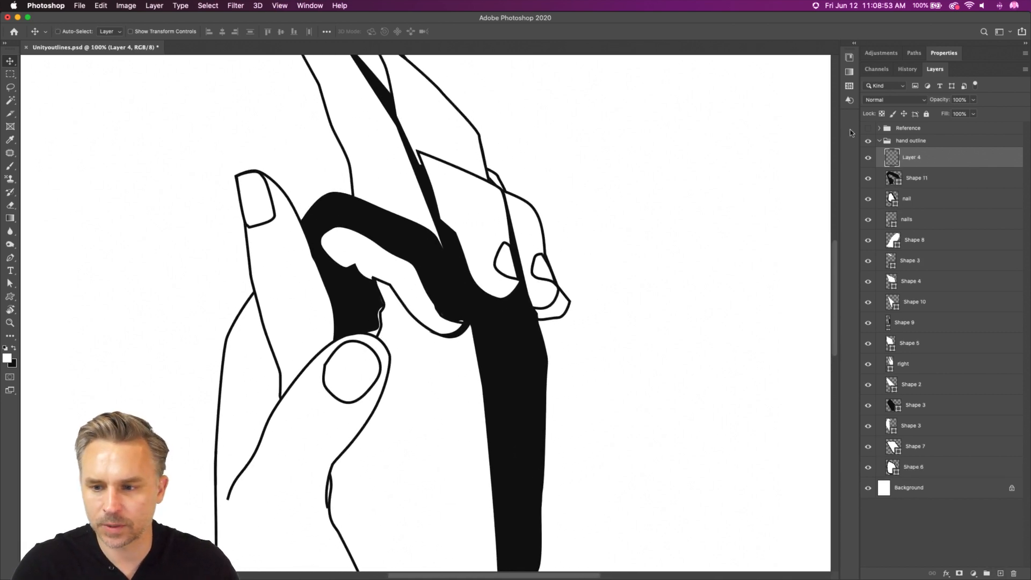
left_click(868, 128)
left_click_drag(375, 322, 404, 357)
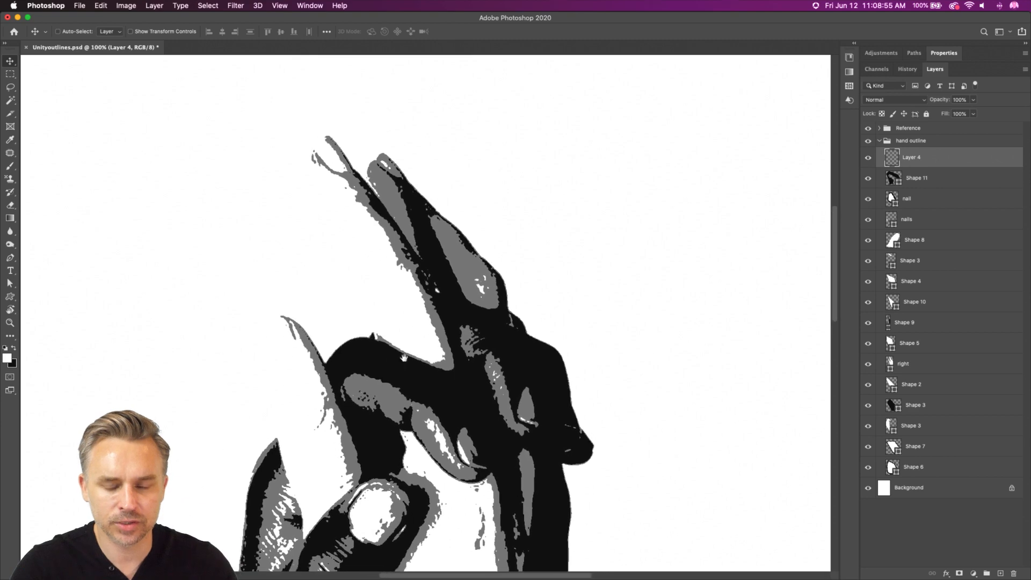
left_click(868, 129)
left_click(868, 129)
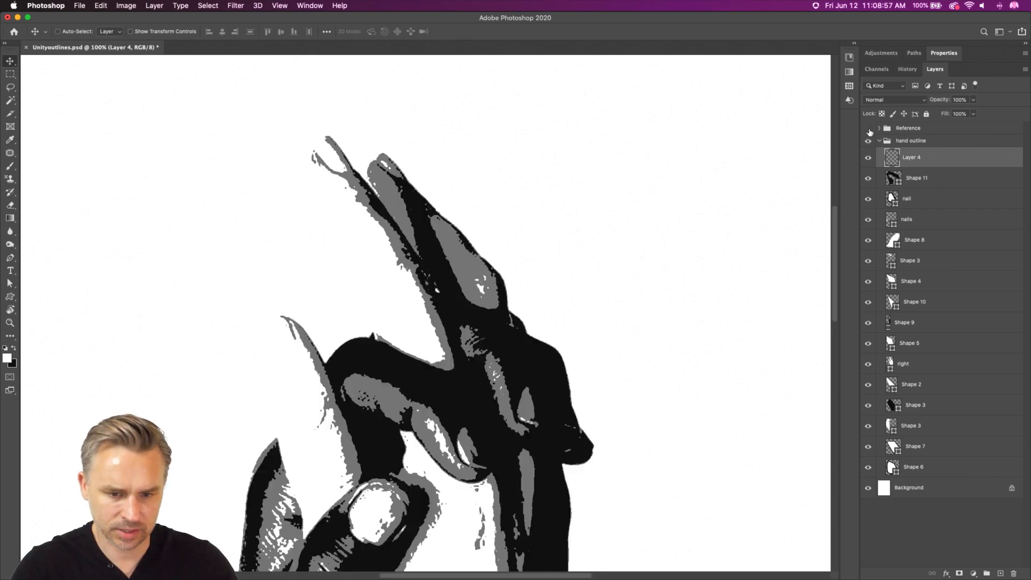
left_click(868, 129)
left_click(869, 129)
left_click(869, 129)
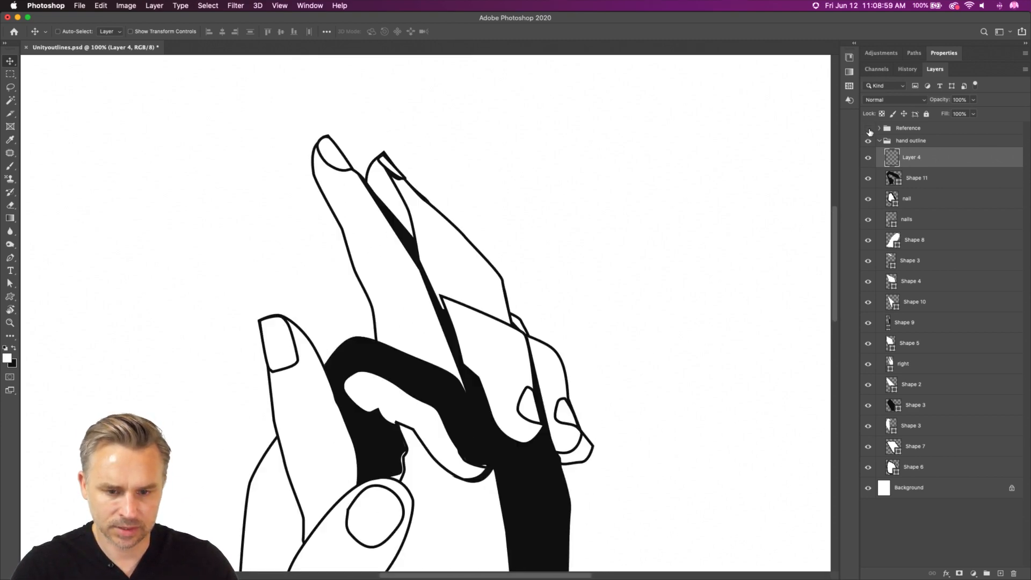
Fill the upper finger shape, Shape 10, with black, 000000, and compare it with the Reference group.
left_click(422, 222, "super")
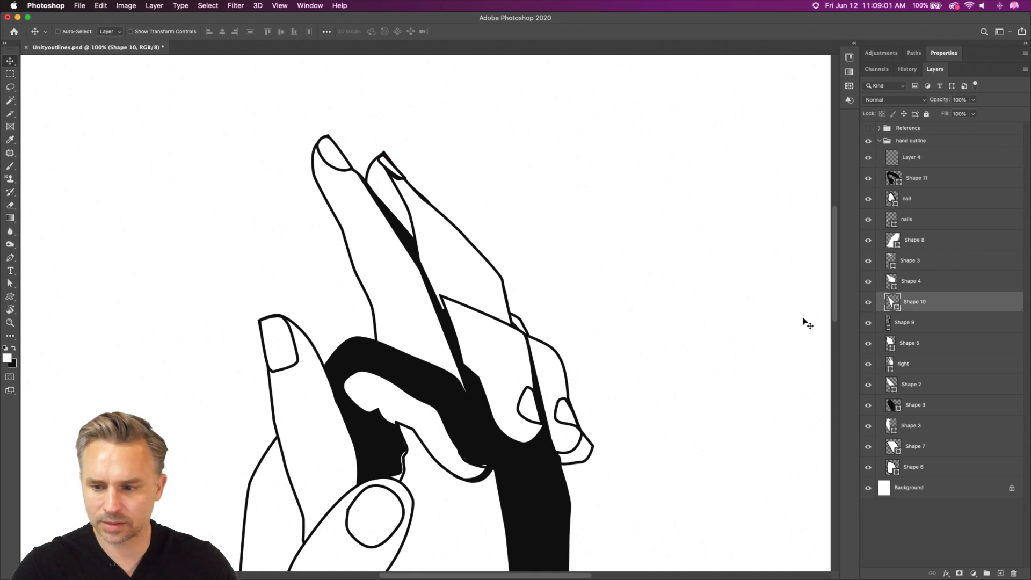
double_click(893, 304)
left_click(481, 410)
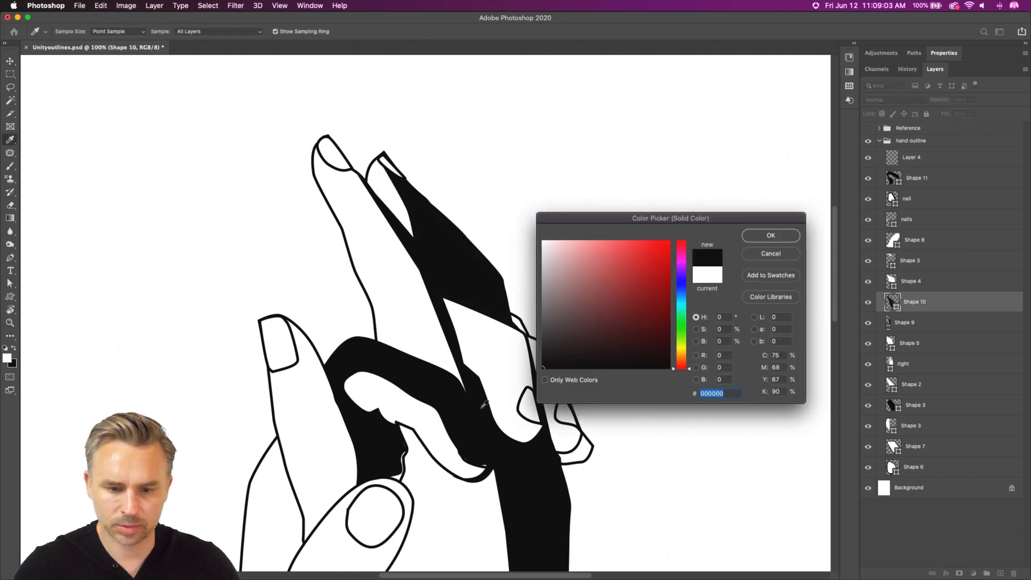
key("Return")
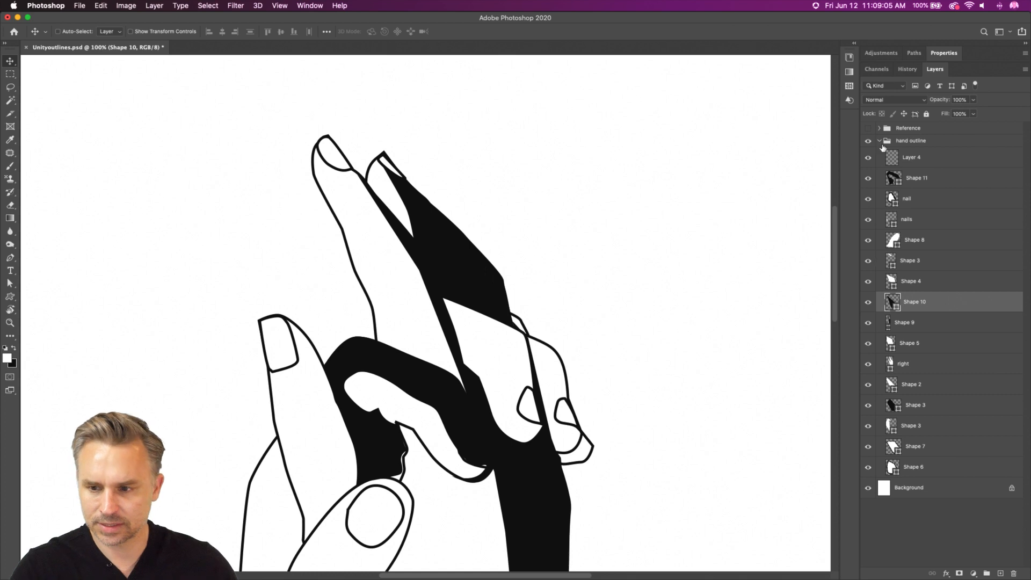
left_click(865, 128)
left_click(866, 127)
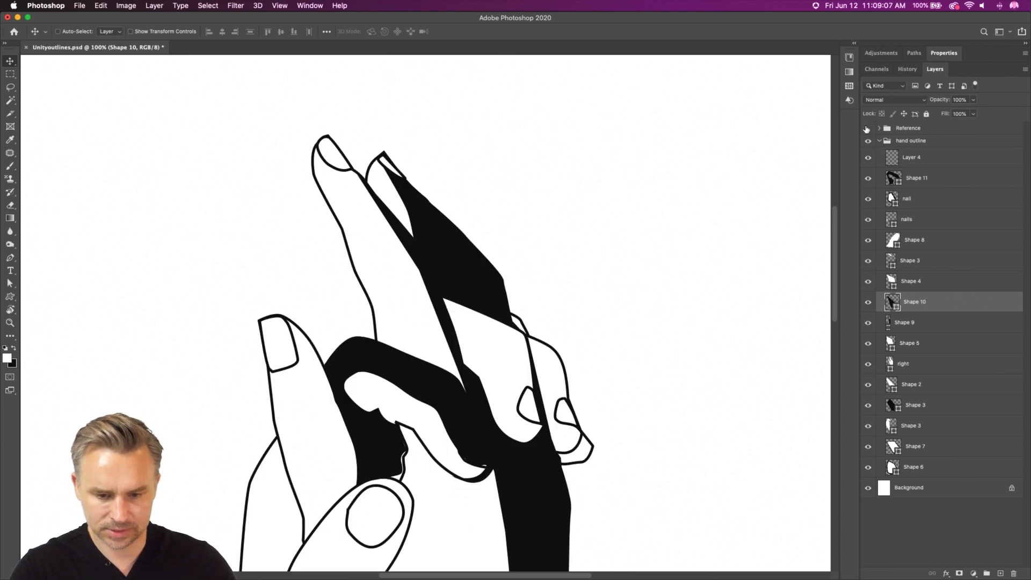
left_click(866, 128)
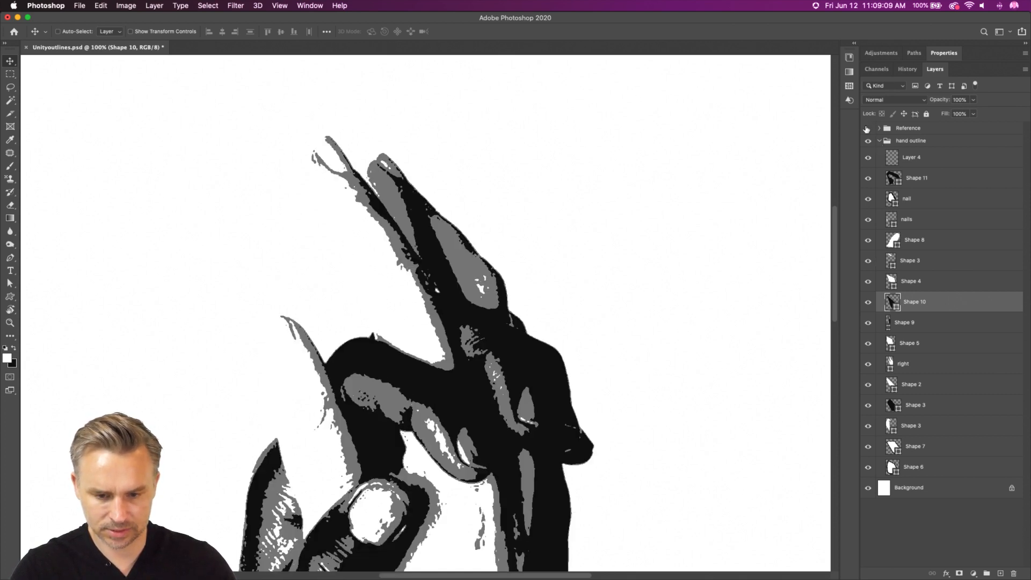
left_click(866, 128)
Fill the curled finger shape below it, Shape 4, with the same black.
left_click(891, 283)
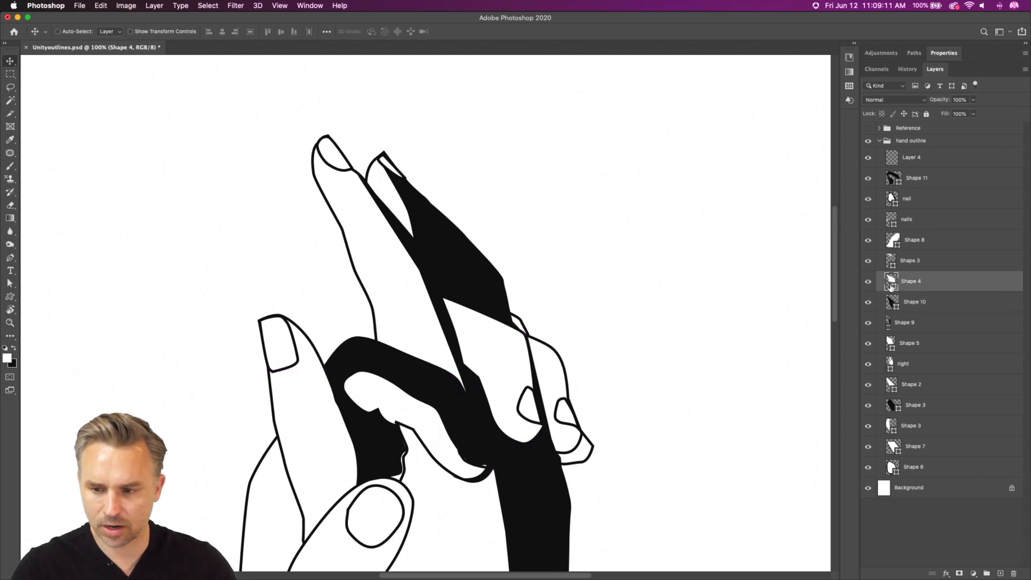
double_click(892, 283)
left_click(512, 422)
left_click(772, 235)
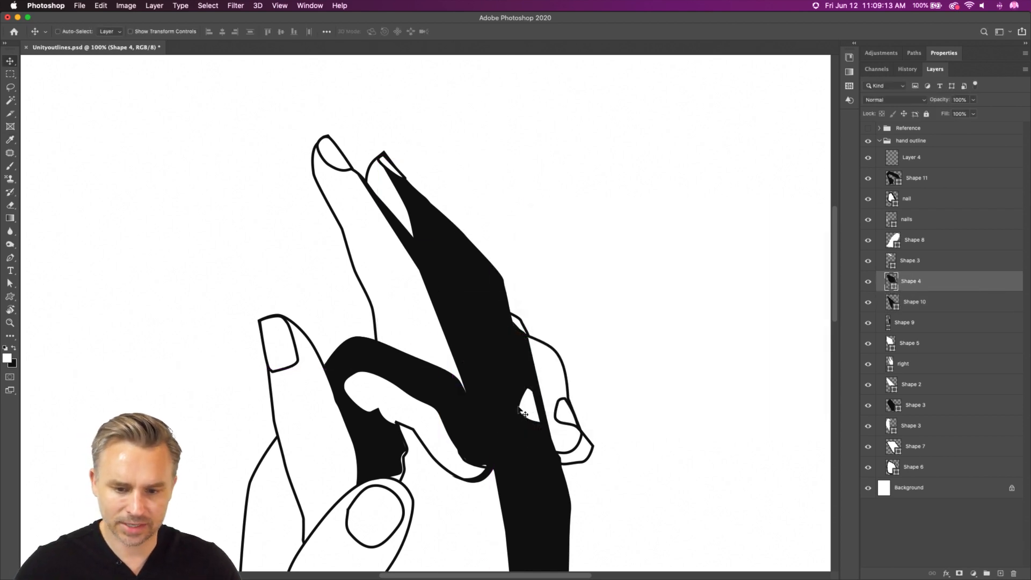
left_click(913, 158)
scroll(338, 385, "up", 5)
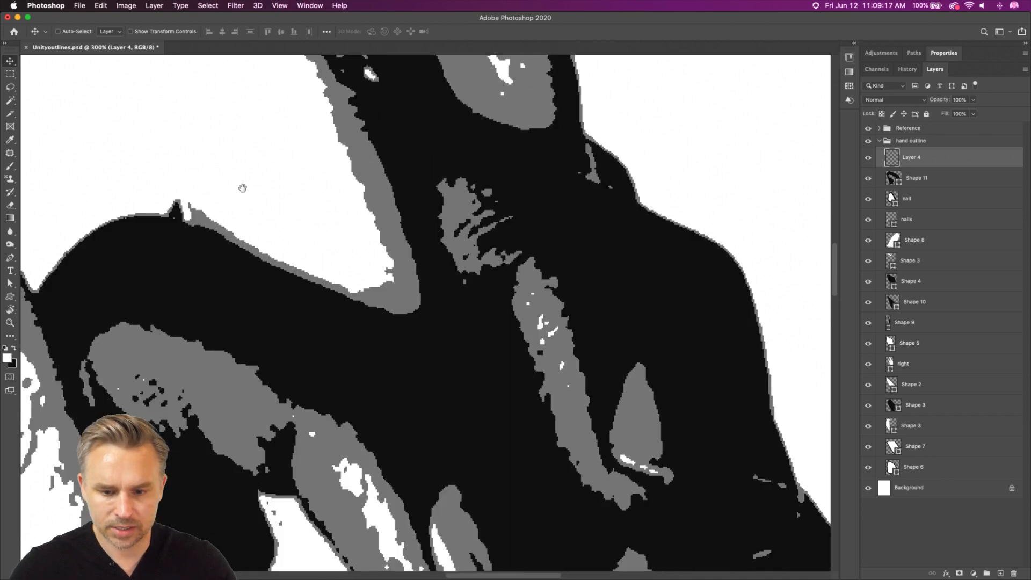
key("p")
left_click(367, 152)
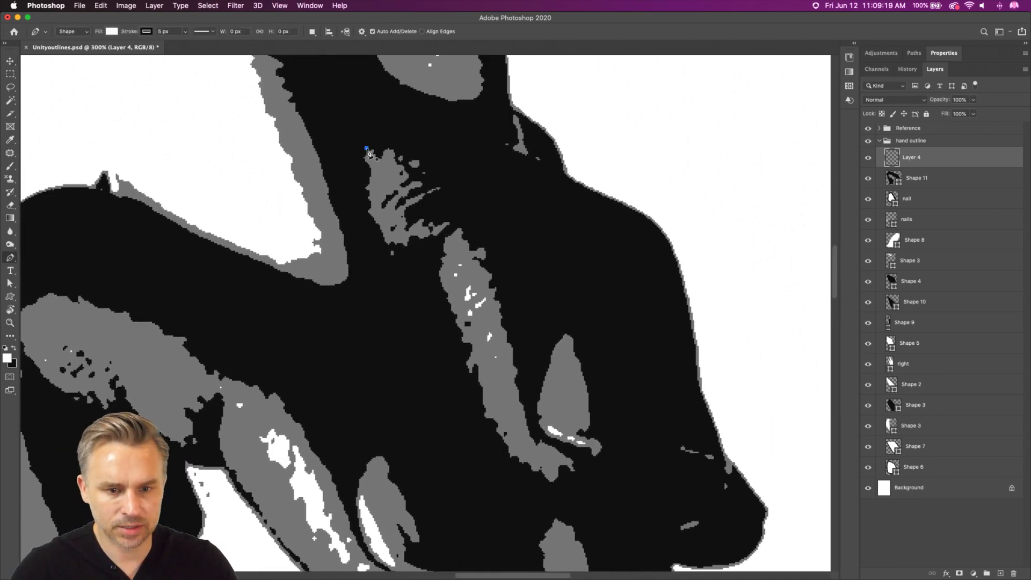
left_click(400, 152)
key("super+z")
key("super+z")
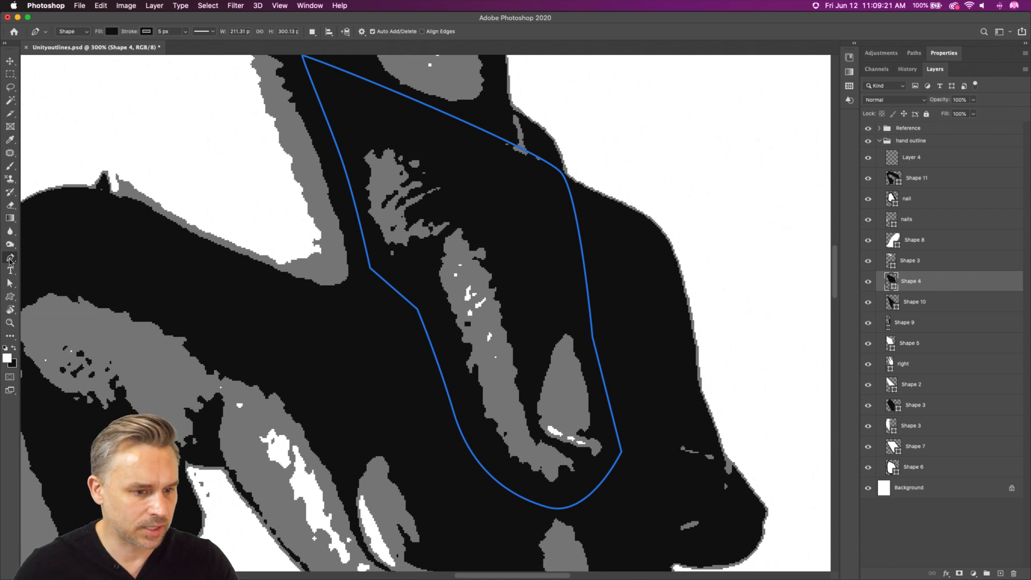
On Layer 4, trace the curled finger's long grey highlight with the Freeform Pen as a white shape, about 148 by 216 px.
right_click(10, 258)
left_click(56, 267)
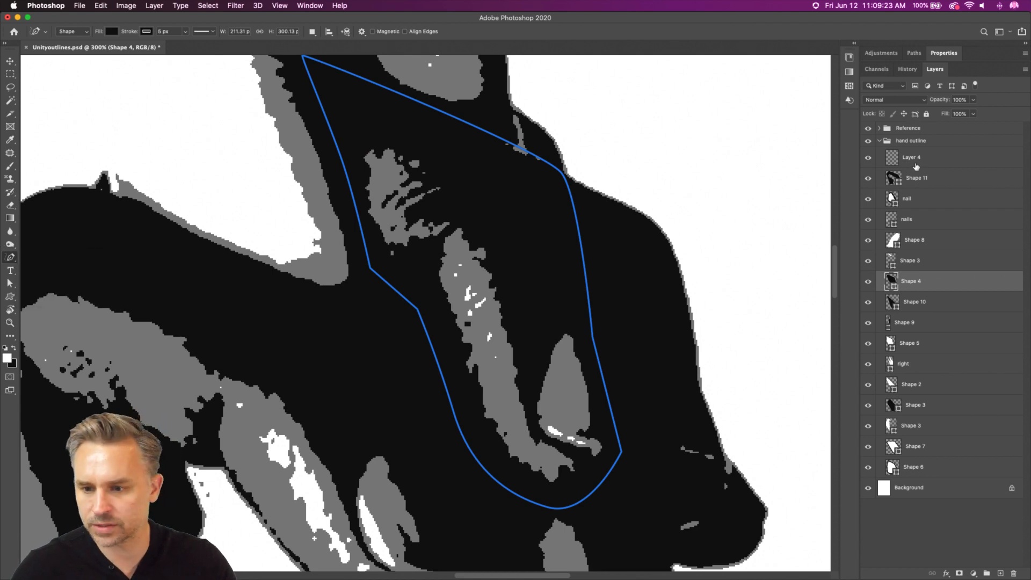
left_click(916, 166)
mouse_move(374, 150)
left_mouse_down()
mouse_move(446, 195)
mouse_move(487, 241)
mouse_move(520, 384)
mouse_move(559, 445)
mouse_move(586, 457)
mouse_move(528, 475)
mouse_move(481, 409)
mouse_move(443, 260)
mouse_move(386, 244)
mouse_move(367, 188)
mouse_move(375, 150)
left_mouse_up()
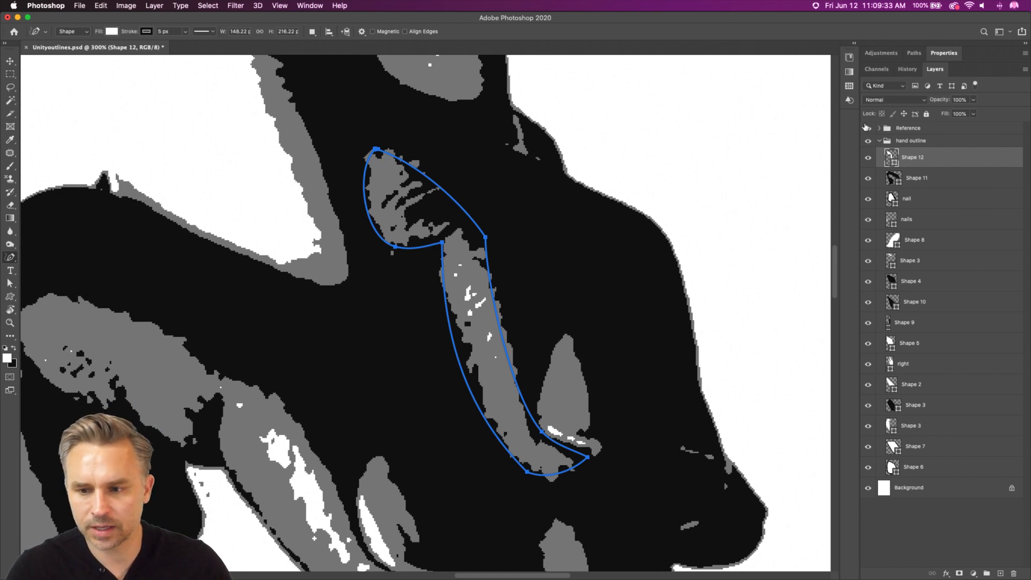
Compare the traced highlight shape with the posterized photo by toggling the Reference group, leaving it hidden.
left_click(868, 128)
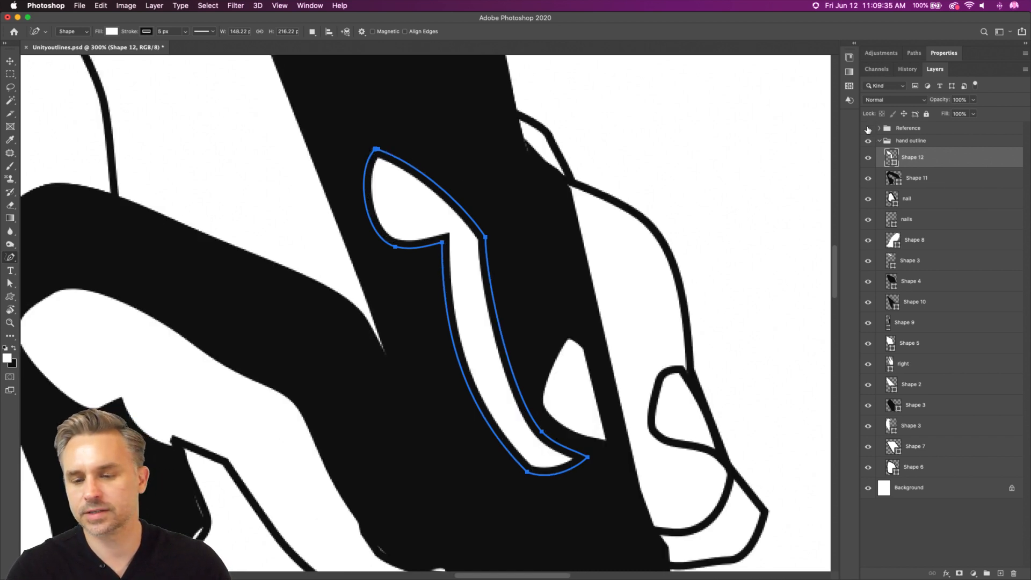
left_click(868, 129)
left_click(868, 129)
key("super+minus")
key("super+minus")
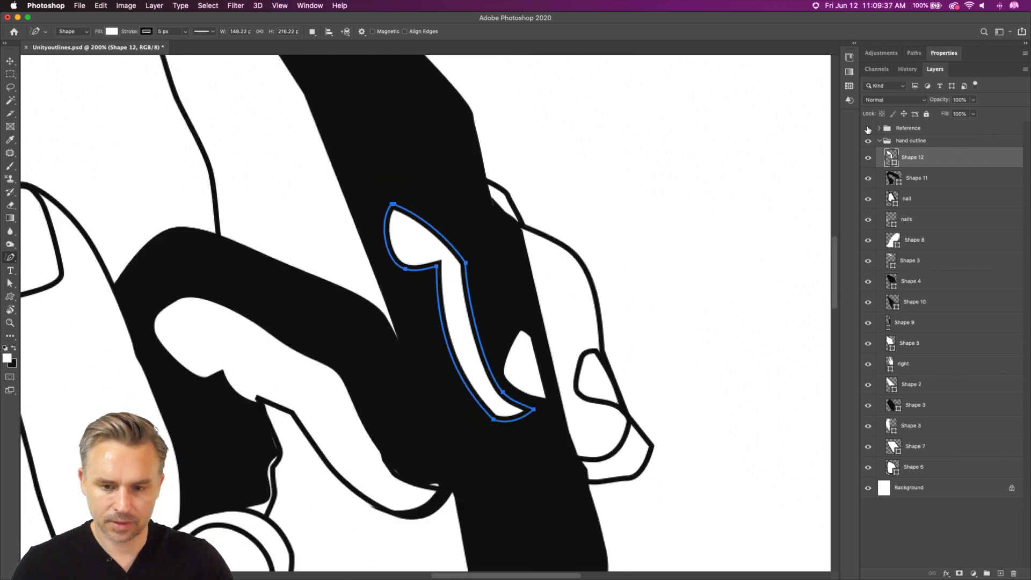
Check the Reference group and hide it, then fill the Shape 5 finger with the black sampled from the dark hand.
left_click(867, 129)
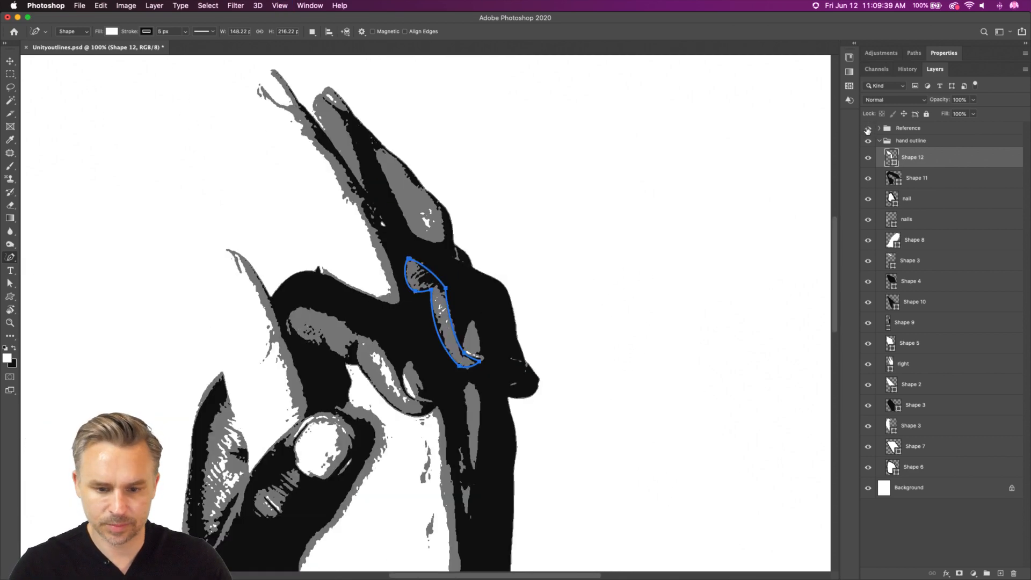
left_click(868, 128)
left_click(10, 61)
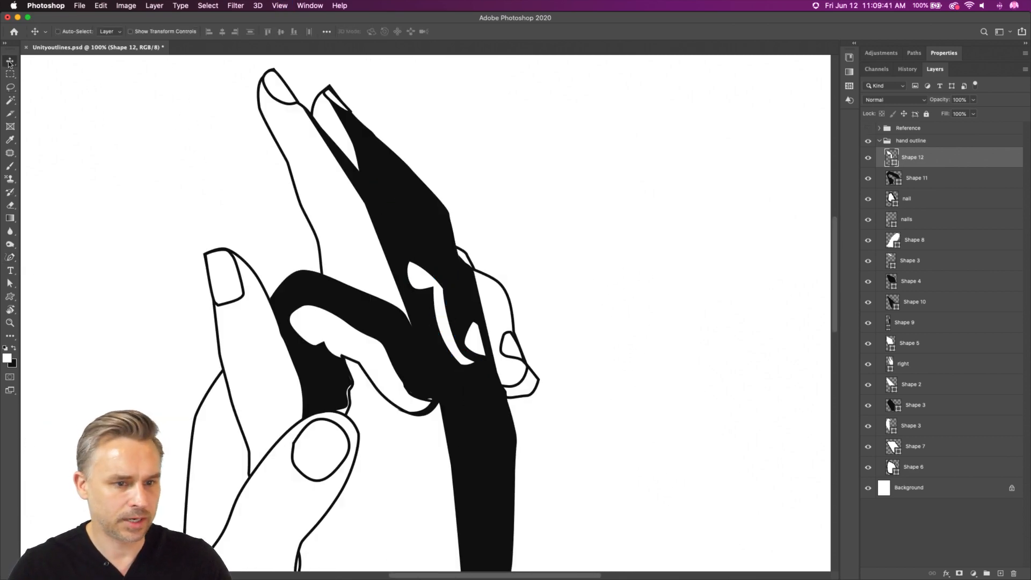
left_click(506, 308, "super")
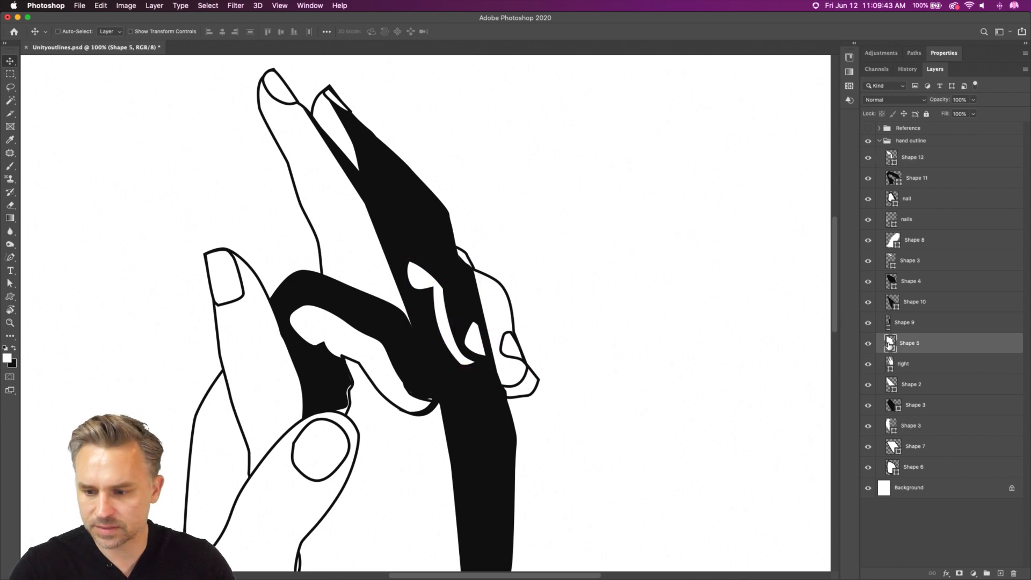
double_click(890, 344)
left_click(495, 408)
key("Return")
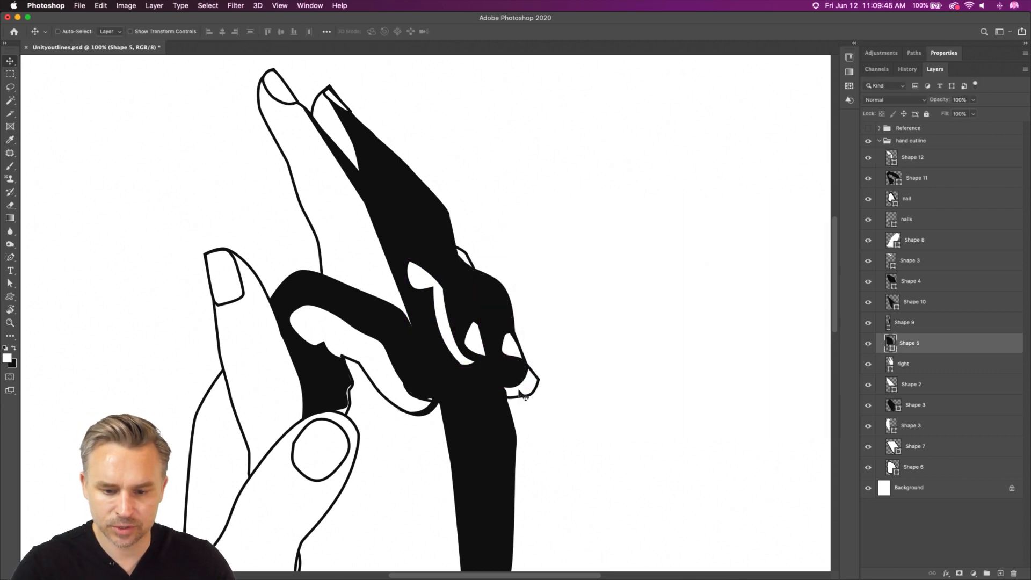
Fill the Shape 7 fingertip below that finger with the same sampled black.
left_click(525, 398, "super")
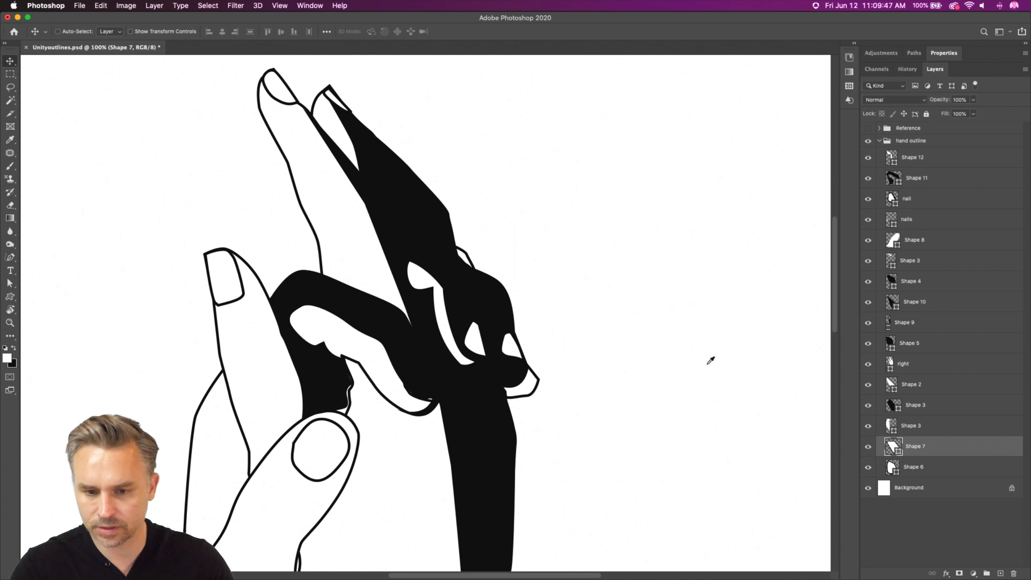
left_click(483, 440)
key("Return")
Fill the small Shape 6 knuckle on the dark hand's outer edge with the same sampled black.
left_click(465, 260, "super")
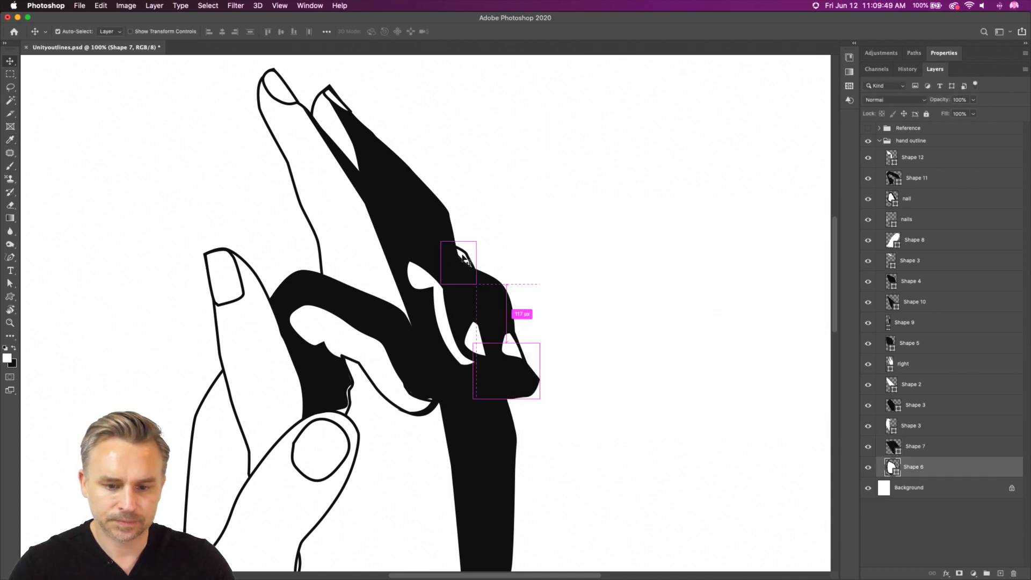
double_click(892, 466)
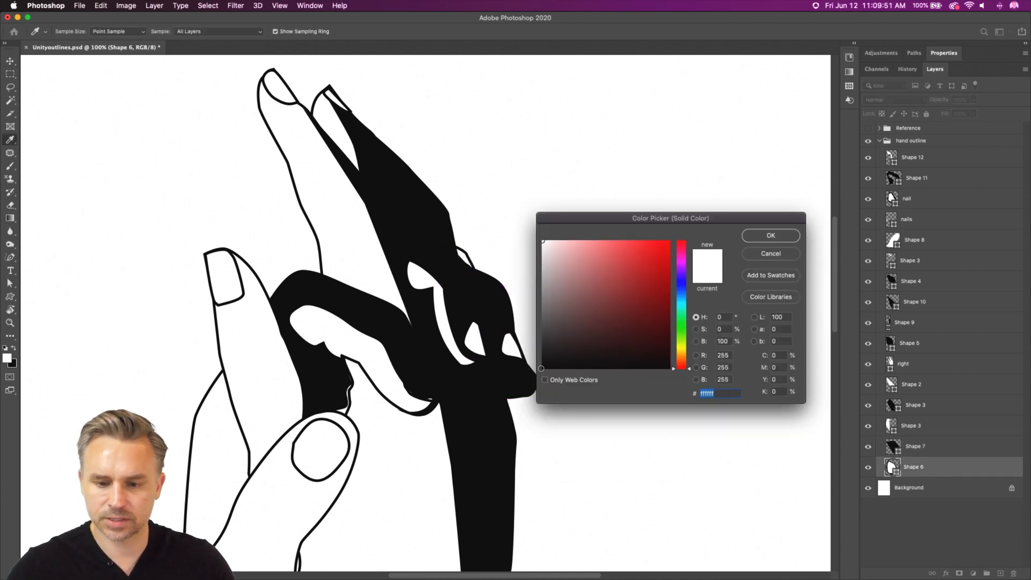
left_click(483, 423)
key("Return")
Compare the drawing with the Reference group, leave it shown, and add a new empty layer above Shape 12.
key("super+minus")
key("super+minus")
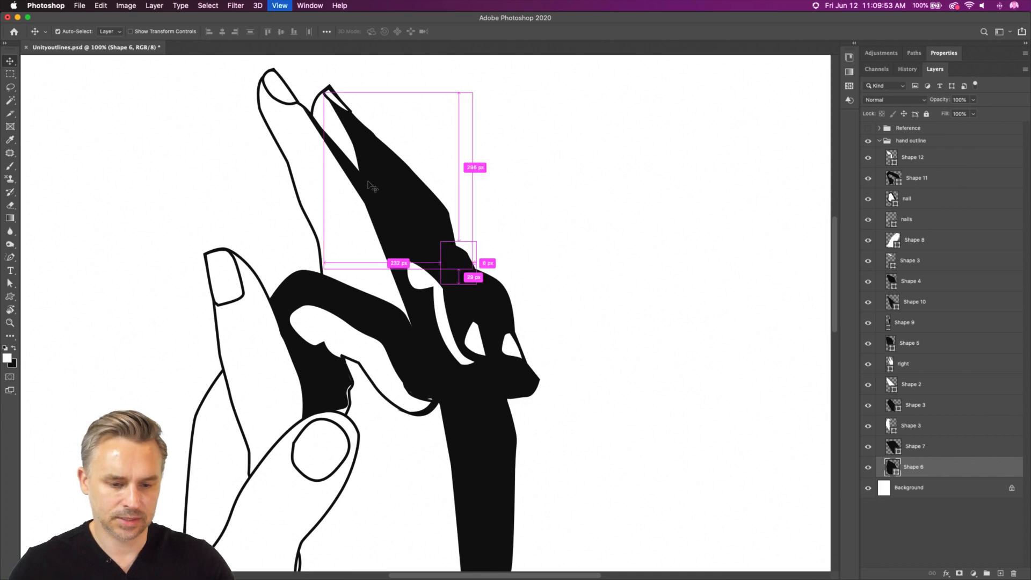
left_click_drag(428, 343, 485, 199)
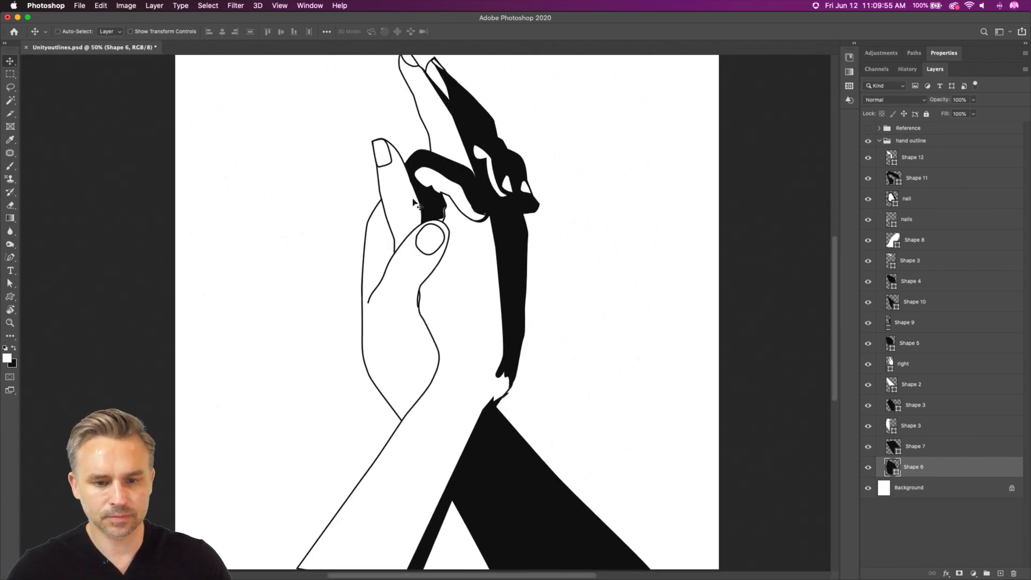
left_click(866, 129)
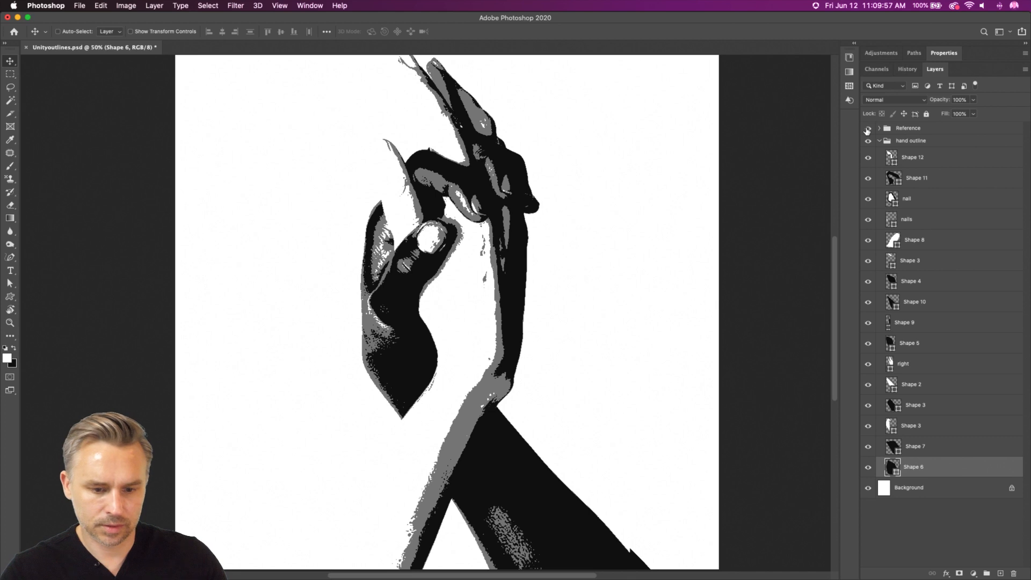
left_click(866, 128)
left_click(866, 129)
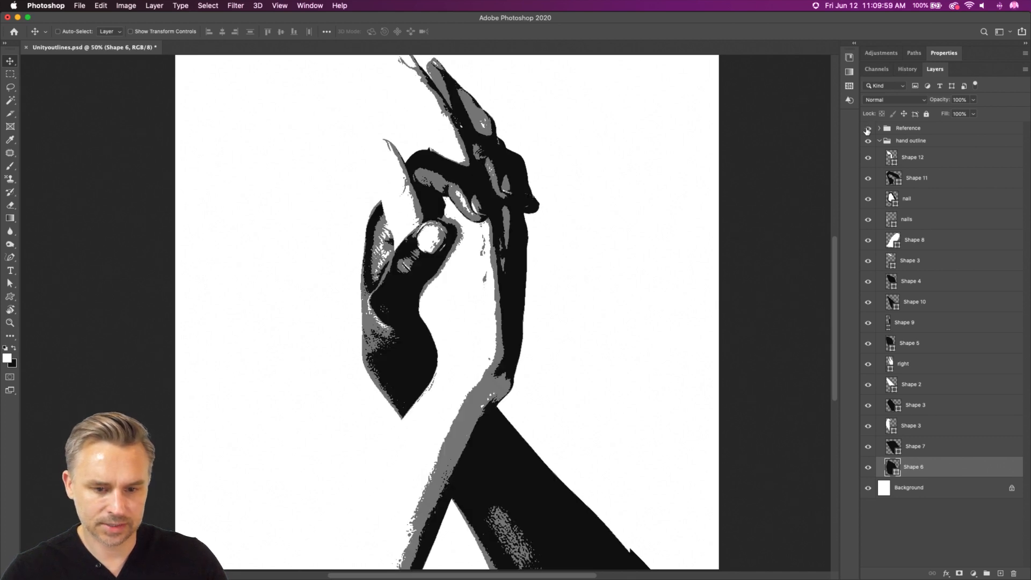
left_click(912, 157)
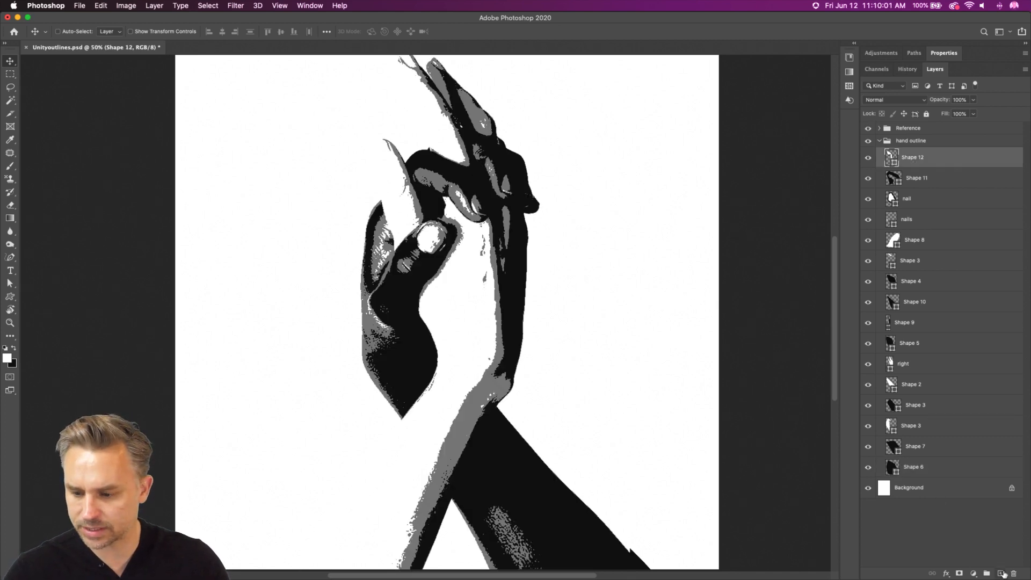
left_click(999, 574)
key("super+plus")
key("super+plus")
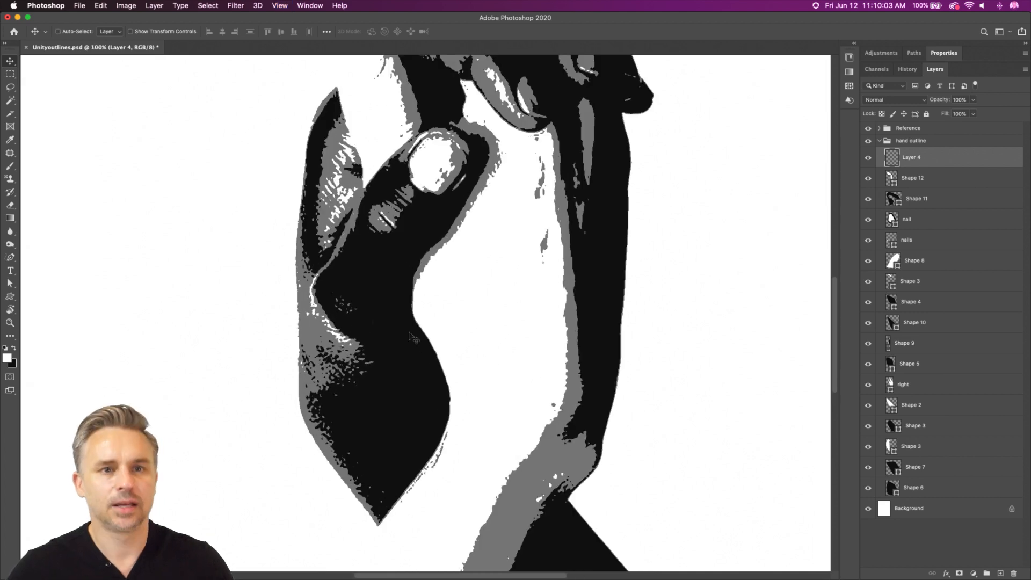
left_click_drag(264, 353, 269, 345)
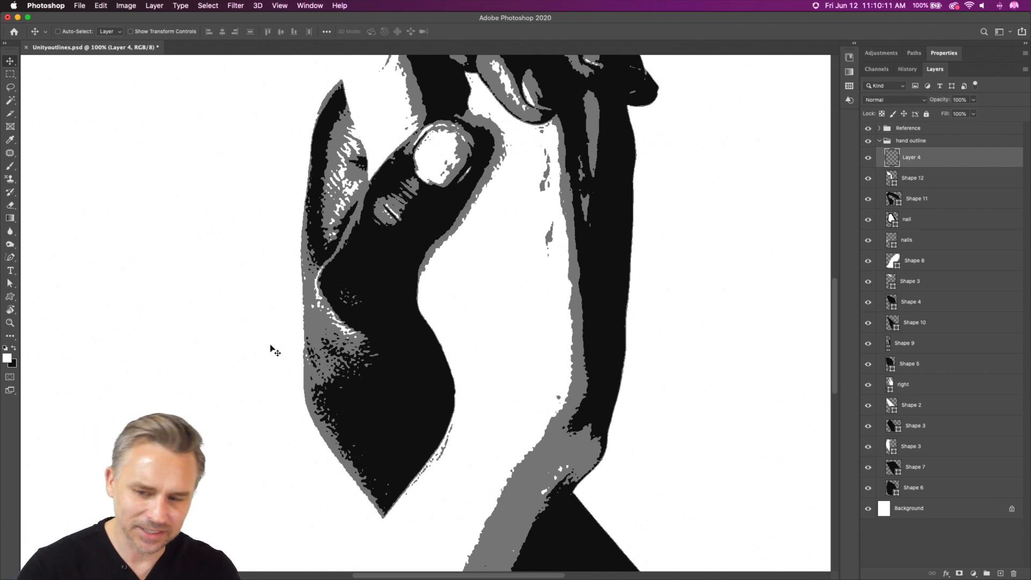
key("p")
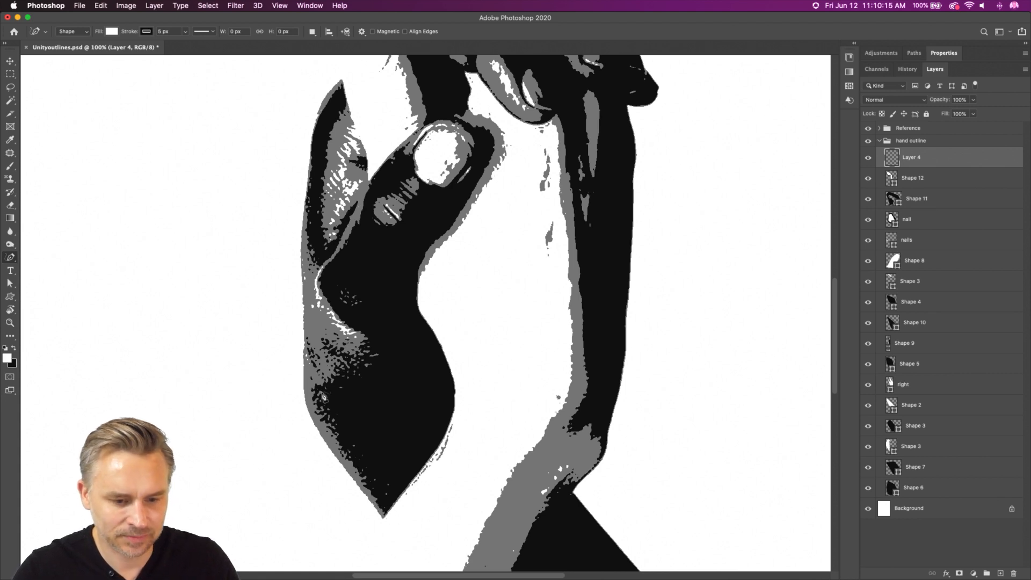
left_click(321, 393)
left_click(325, 375)
key("super+z")
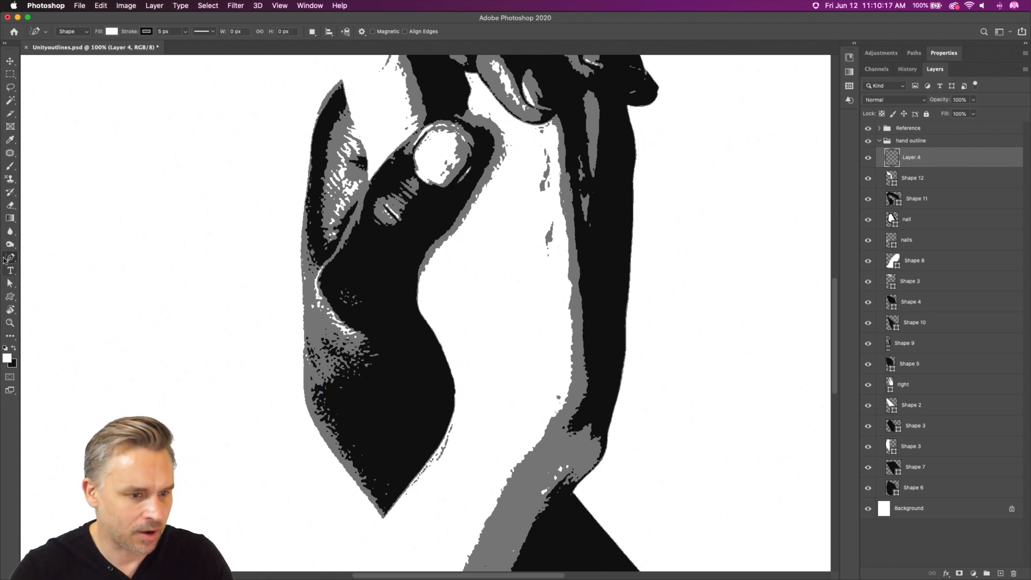
Using the standard Pen tool, trace the outer edge of the light hand's shadow from the wrist point to the thumb base.
left_click(9, 258)
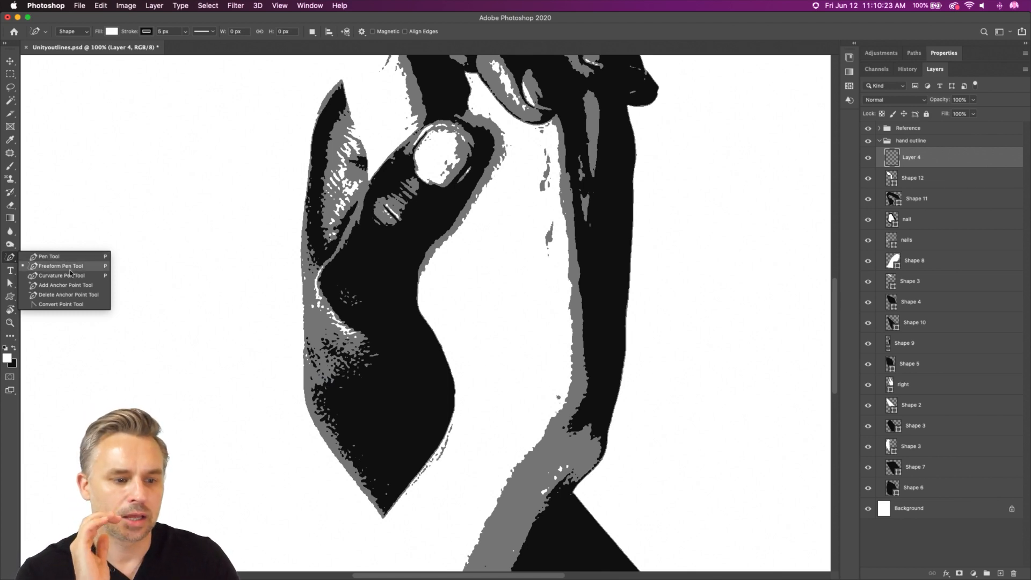
left_click(53, 257)
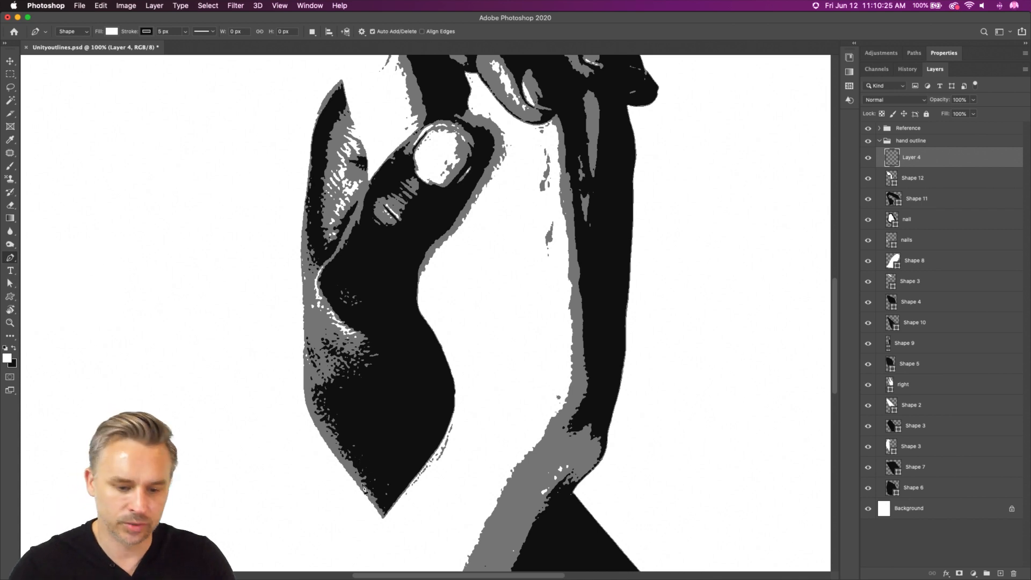
left_click(385, 514)
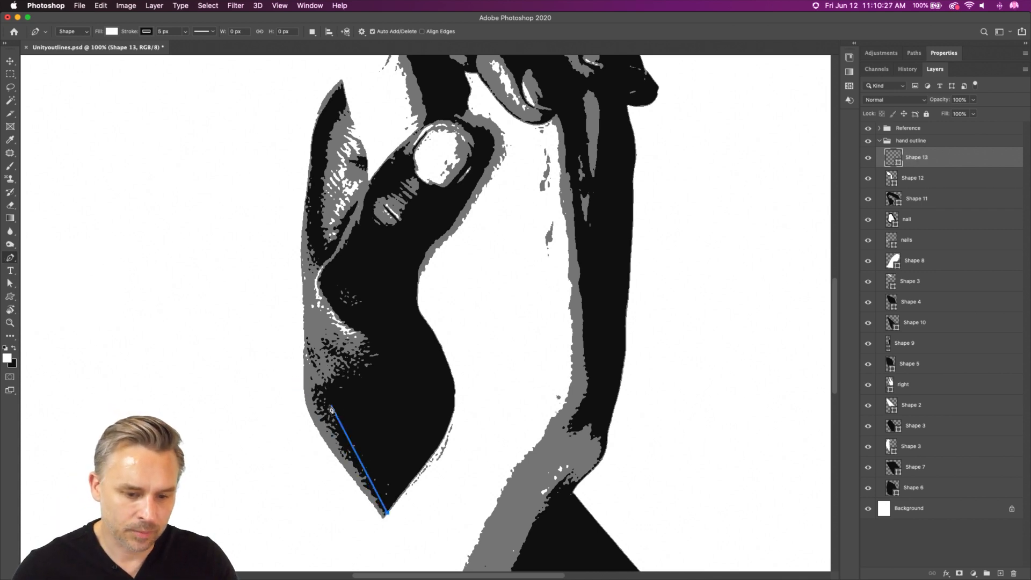
left_click(333, 436)
left_click(328, 405)
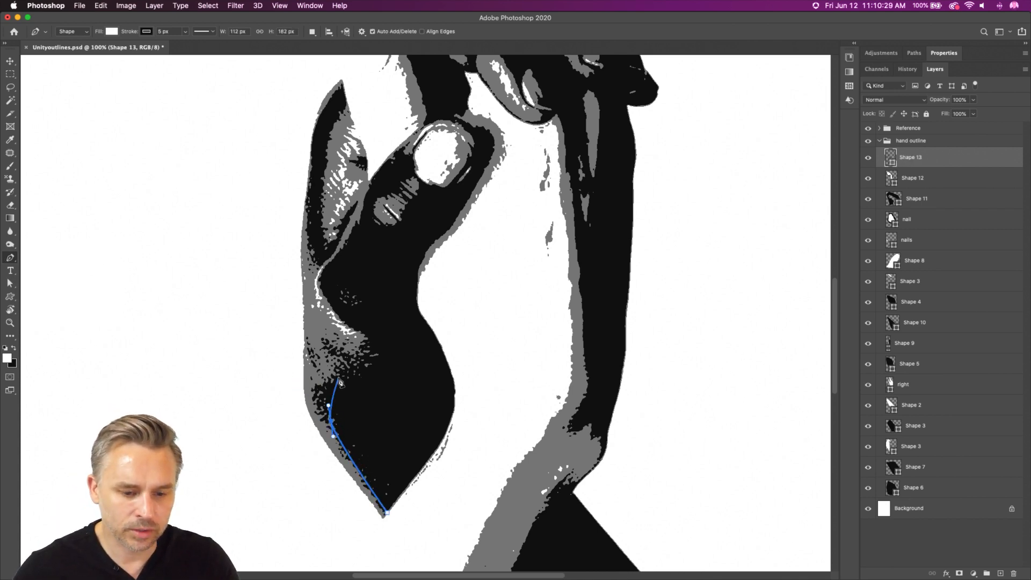
key("super+z")
left_click_drag(316, 397, 322, 269)
left_click(319, 280)
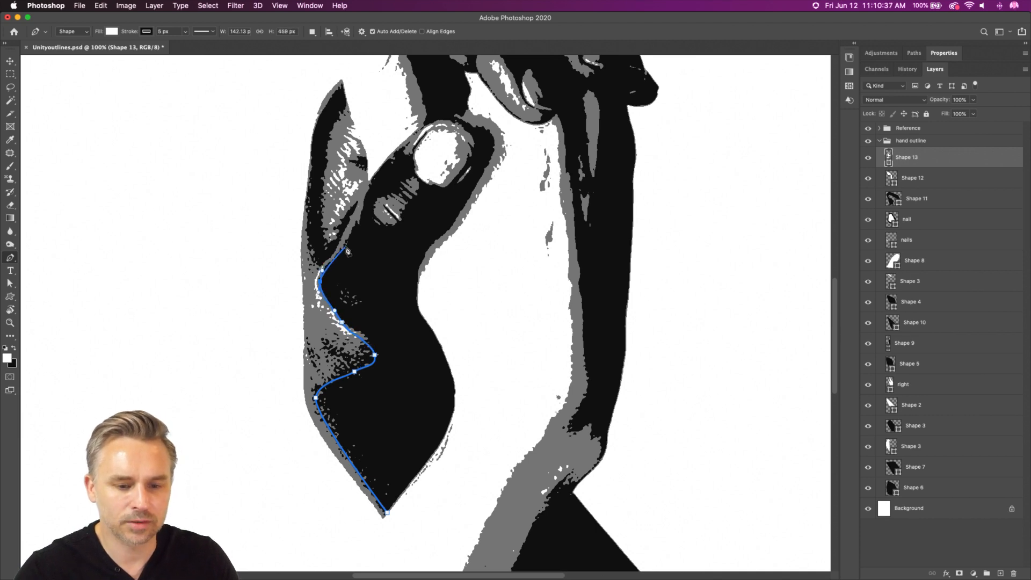
Continue the shadow path along the thumb's upper edge and around the underside of its nail.
left_click_drag(354, 231, 364, 206)
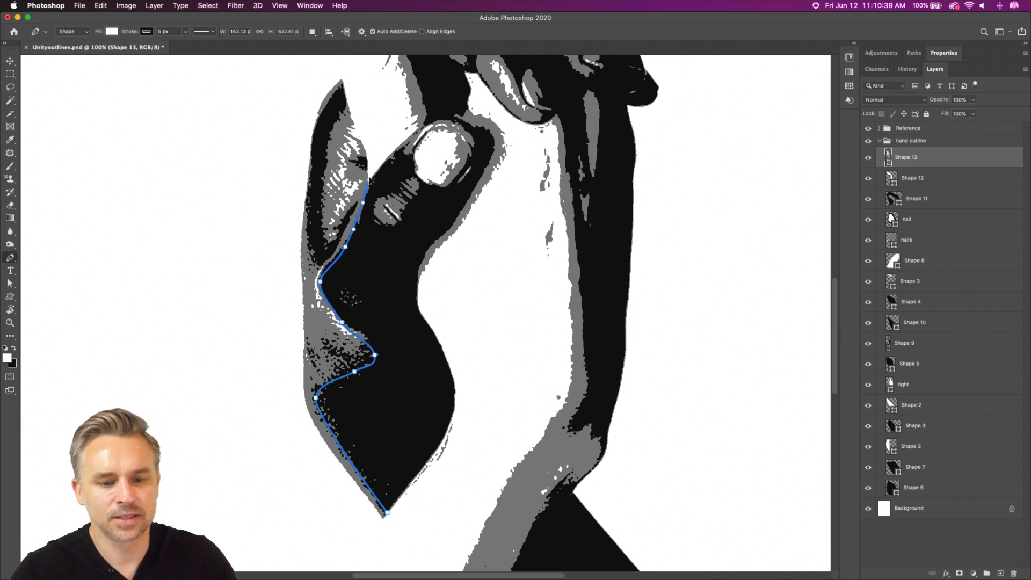
left_click(372, 174)
left_click_drag(413, 140, 417, 137)
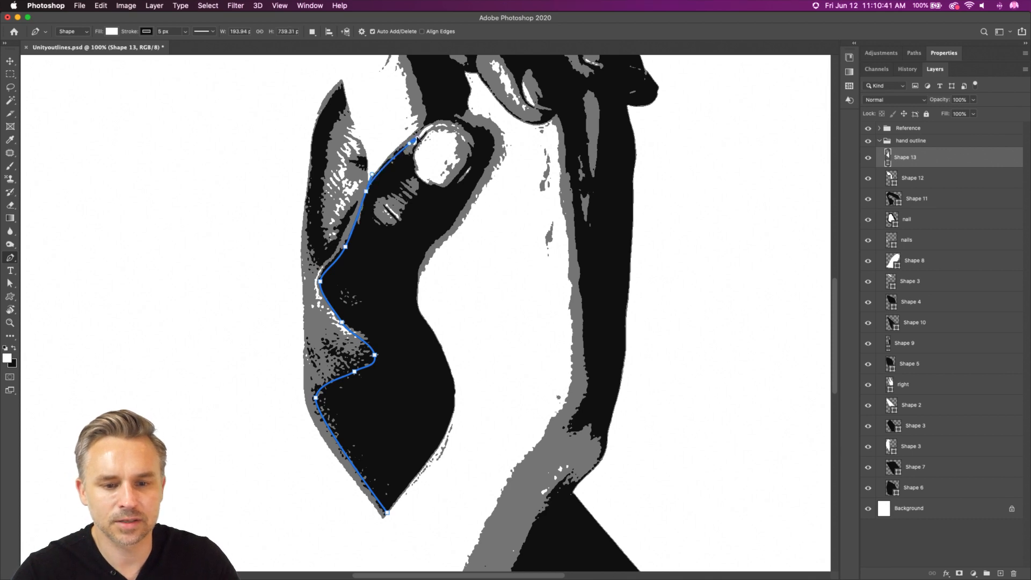
left_click_drag(417, 177, 477, 146)
left_click(468, 125)
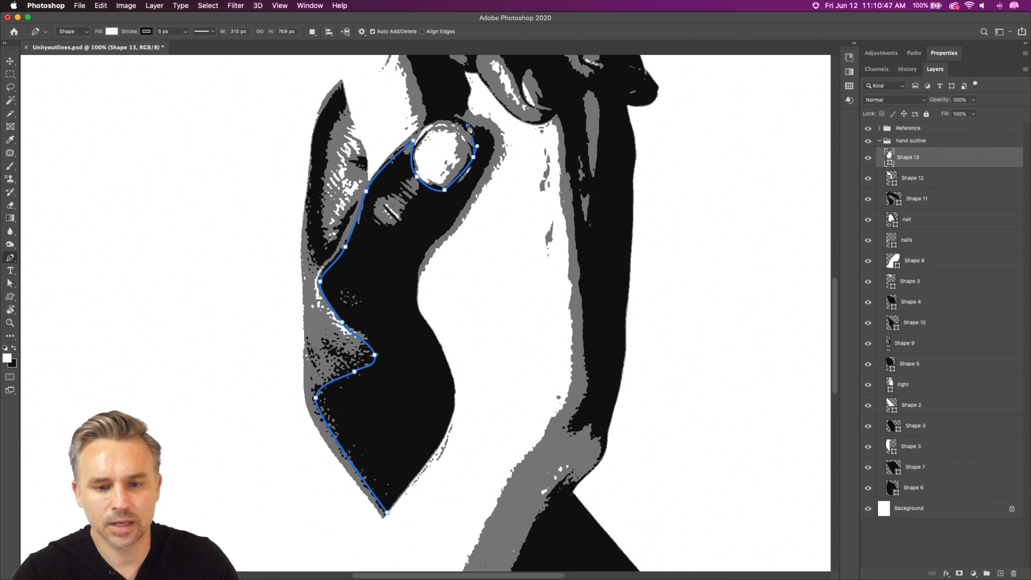
Trace the shadow path down the thumb's inner side and the palm edge, checking against the outline, and close it at the wrist point.
left_click(868, 128)
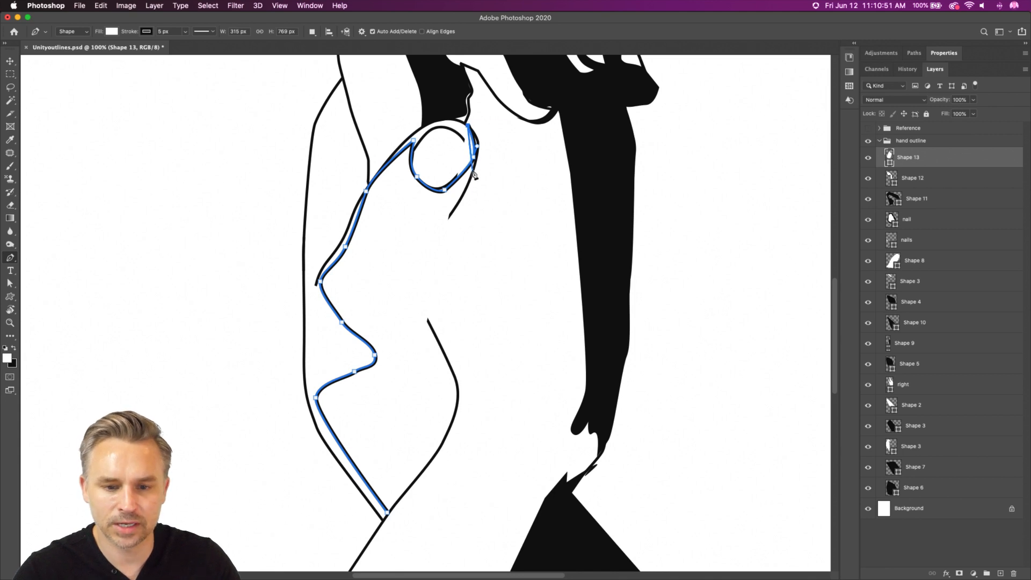
left_click_drag(458, 202, 425, 246)
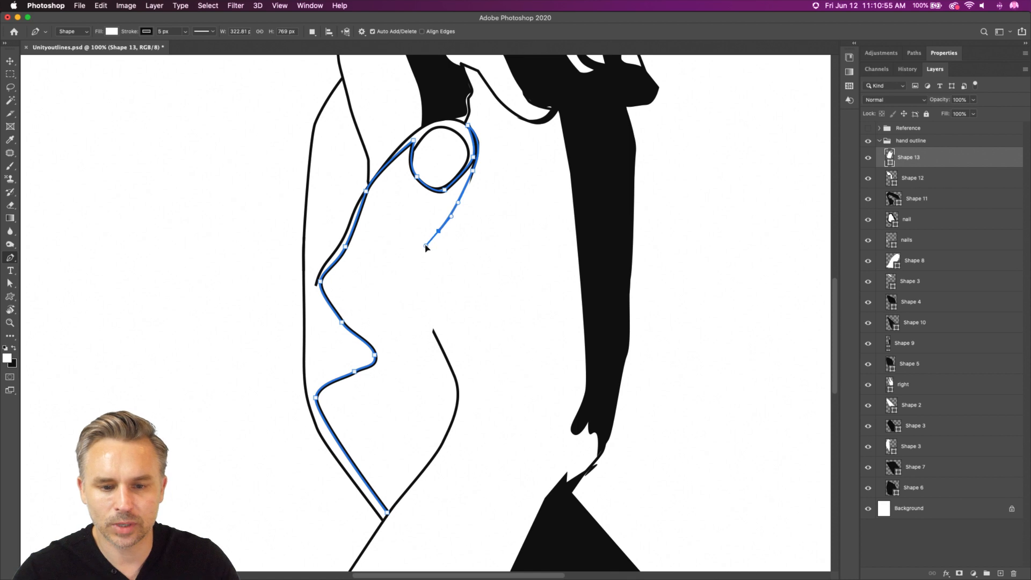
left_click(868, 128)
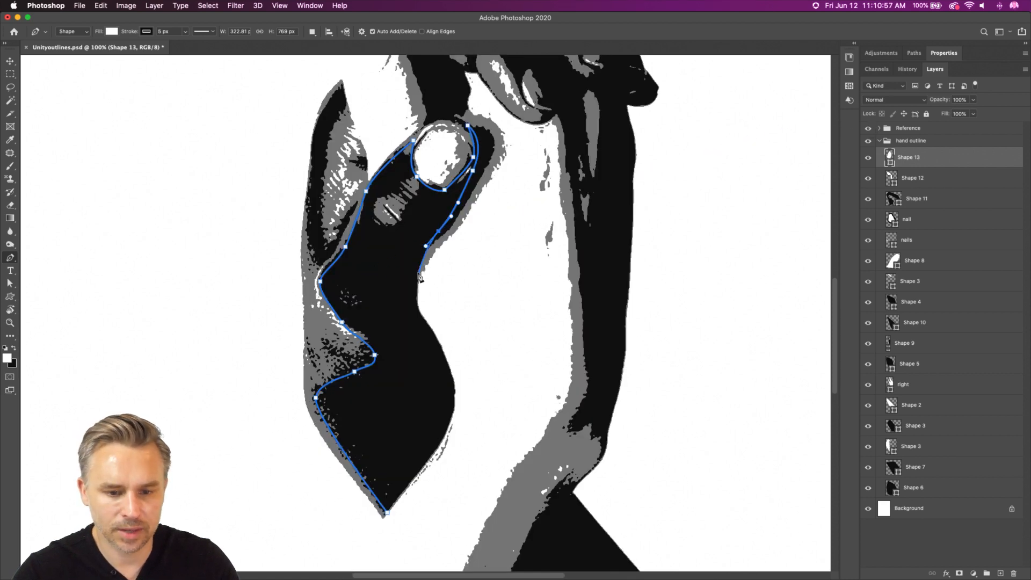
left_click_drag(418, 277, 452, 397)
left_click_drag(444, 444, 424, 471)
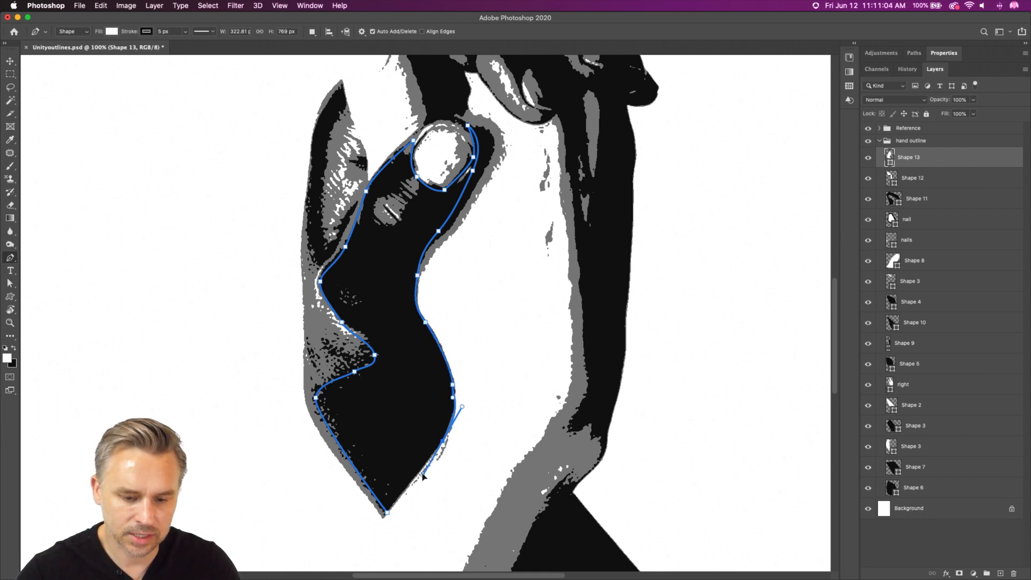
left_click(387, 514)
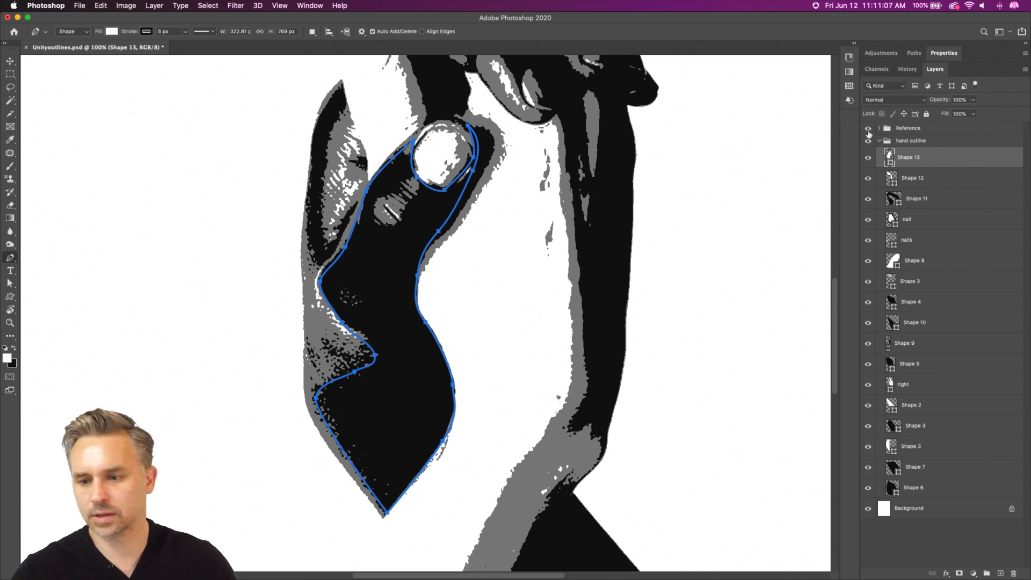
Fill the closed thumb and palm shadow shape with black sampled from the dark hand.
double_click(890, 161)
left_click_drag(608, 276, 491, 404)
key("Return")
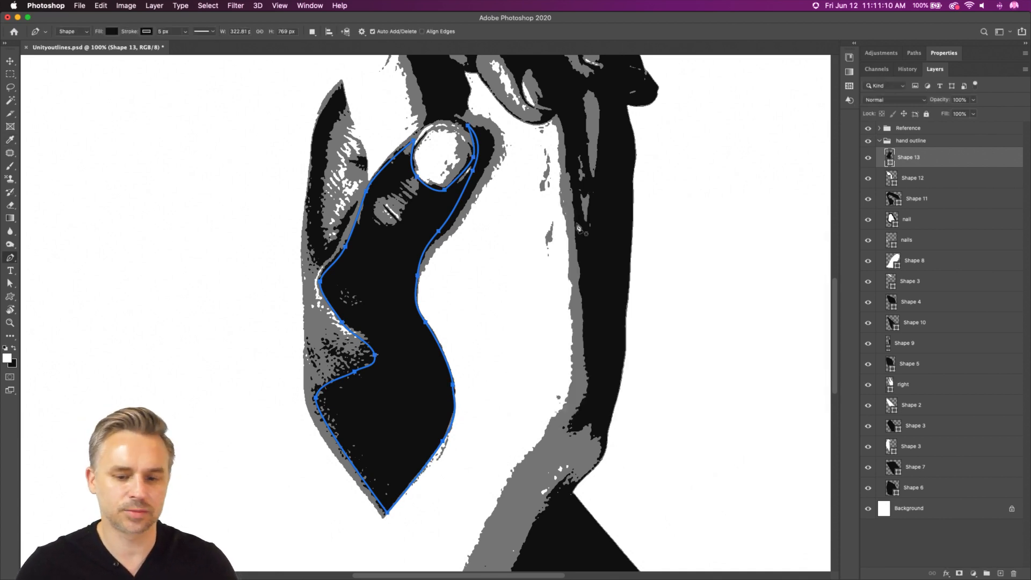
Compare the filled thumb and palm shadow with the Reference group across the whole hand drawing.
left_click(868, 128)
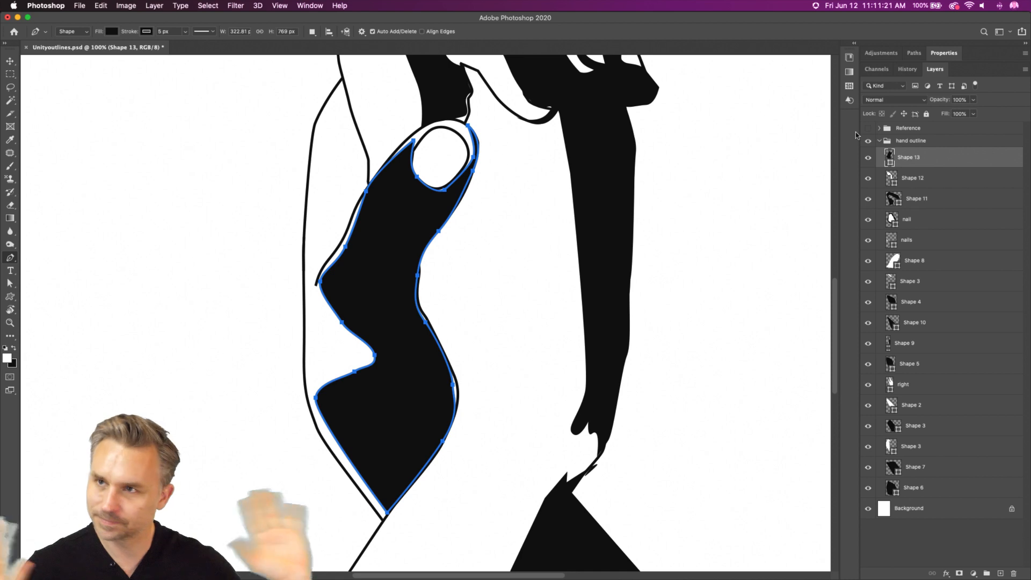
key("super+minus")
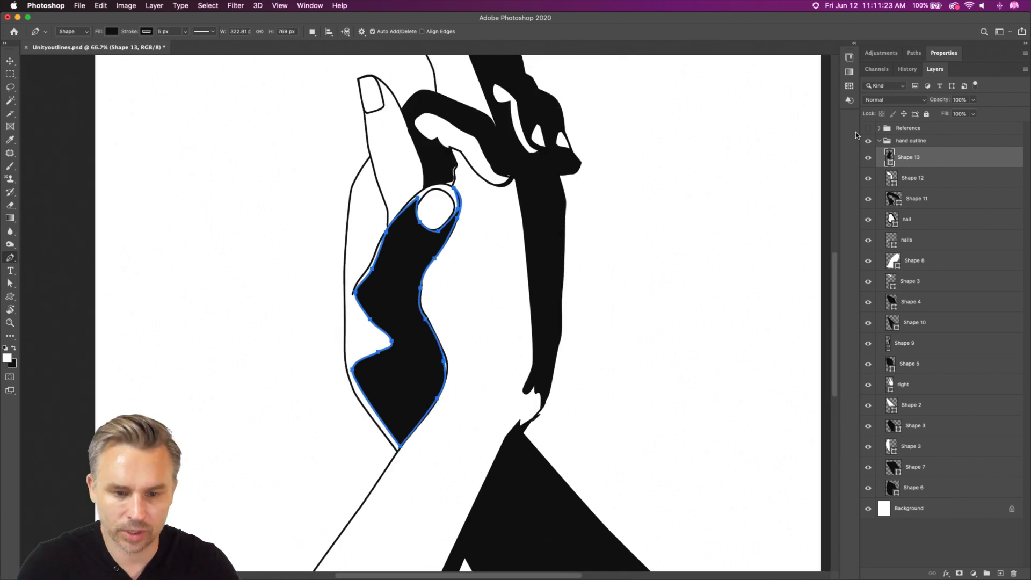
key("super+minus")
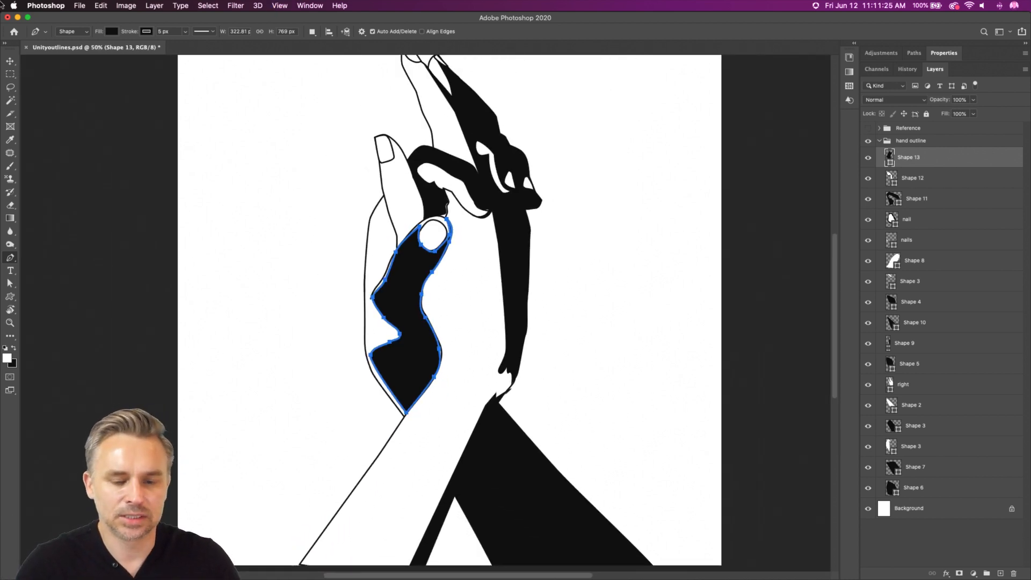
left_click_drag(338, 193, 386, 317)
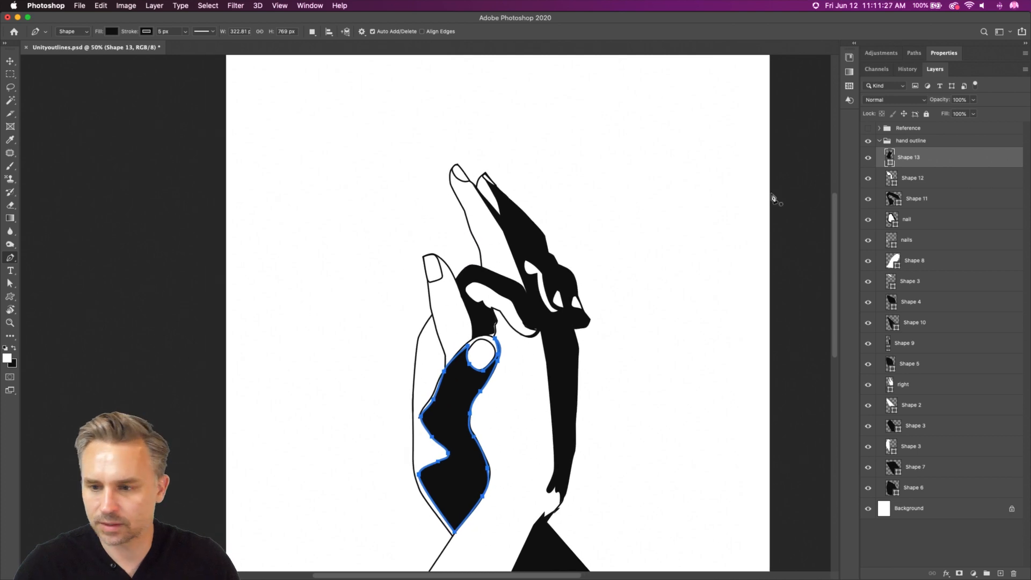
left_click(868, 128)
left_click(868, 128)
left_click(868, 128)
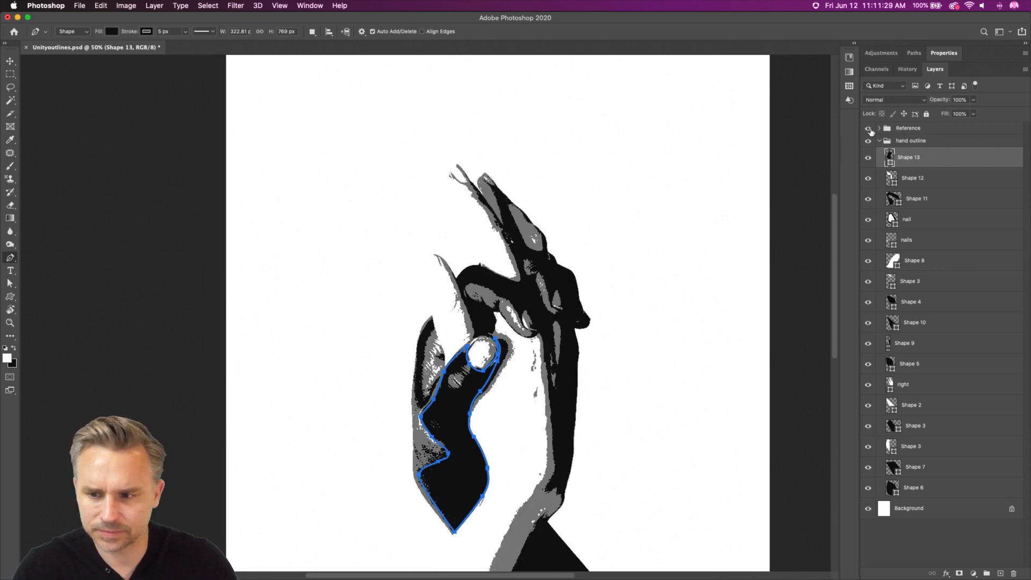
Set the Posterize 1 adjustment in the Reference group to 5 levels.
left_click(880, 128)
left_click(911, 150)
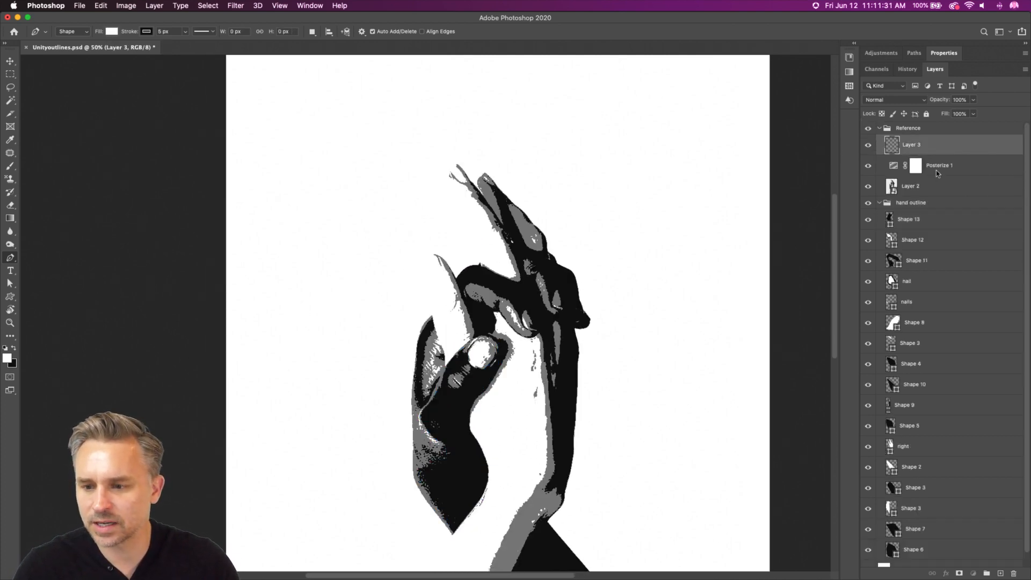
left_click(933, 170)
left_click(943, 53)
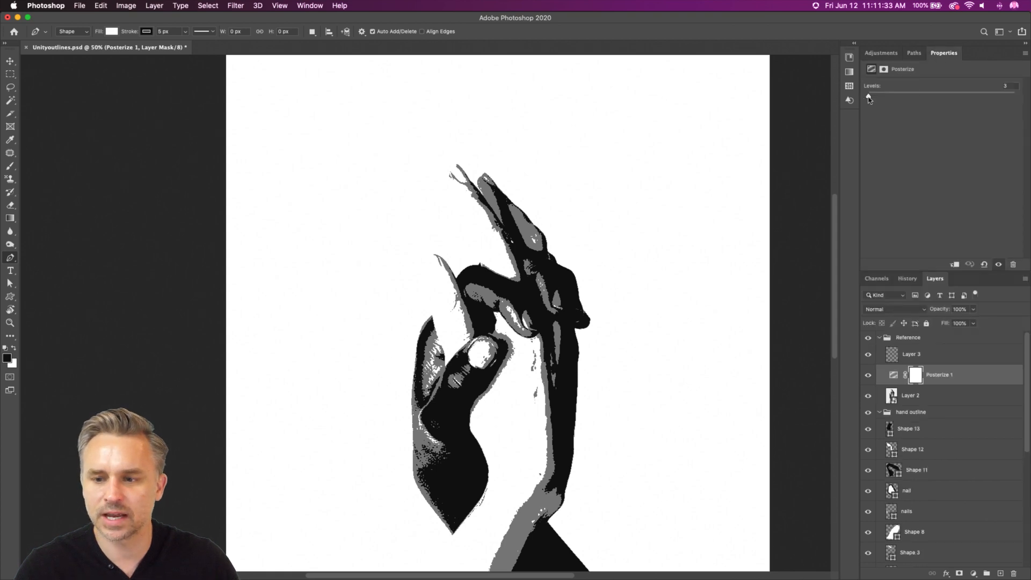
left_click_drag(869, 98, 870, 98)
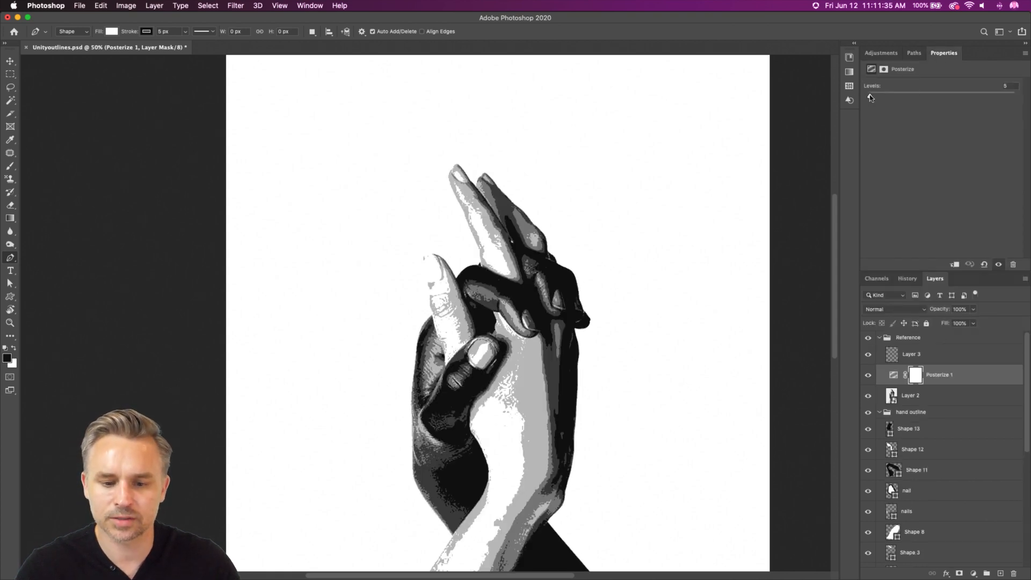
Compare the traced hands with the reference image, save the document, and leave the Reference group hidden.
left_click_drag(583, 255, 556, 146)
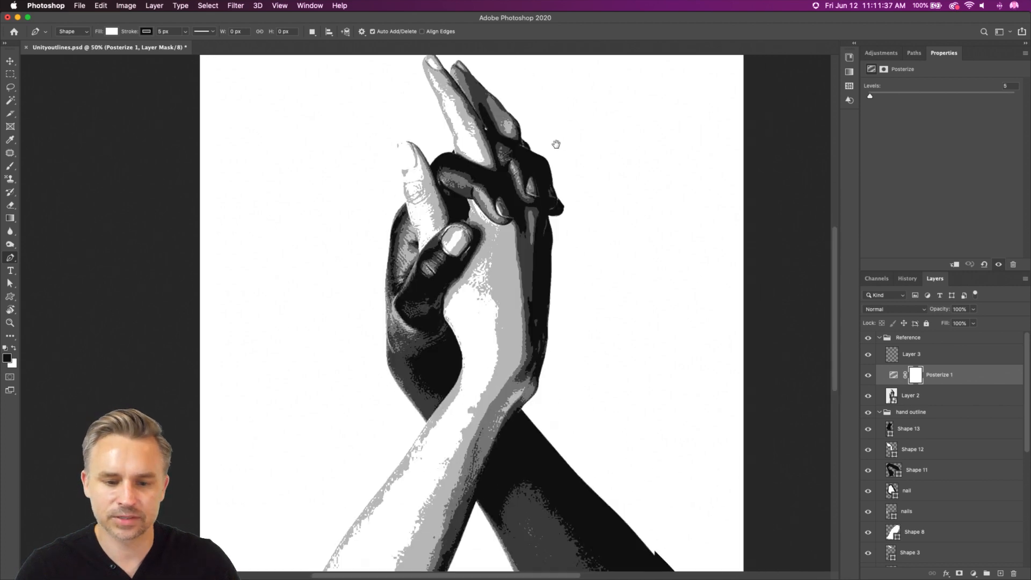
left_click(868, 339)
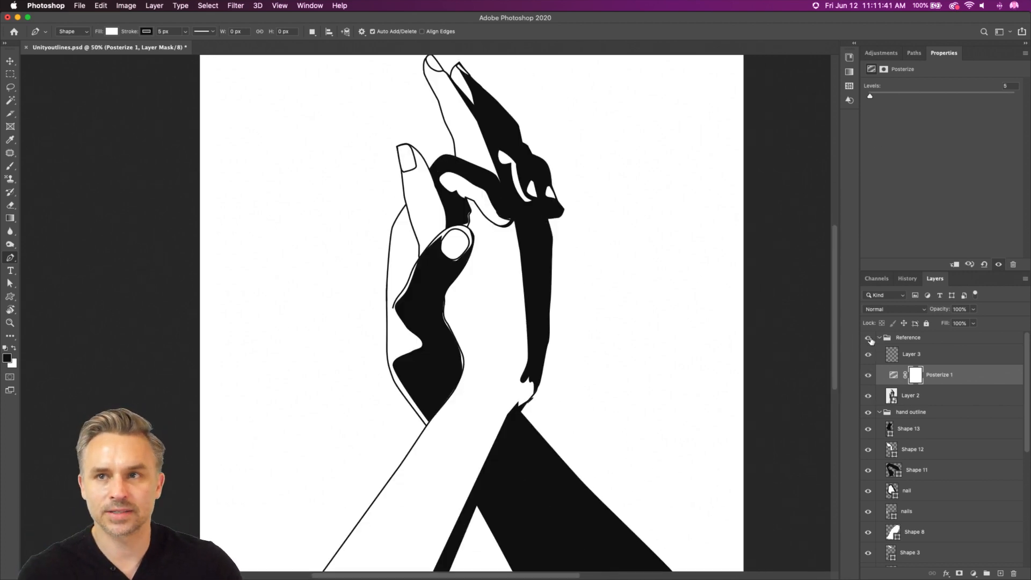
left_click(869, 339)
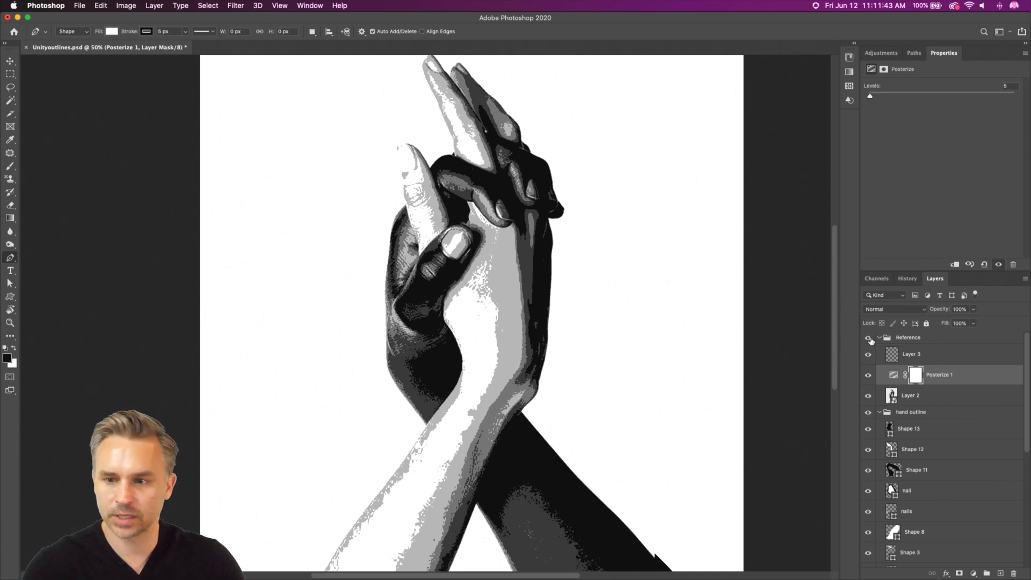
key("super+s")
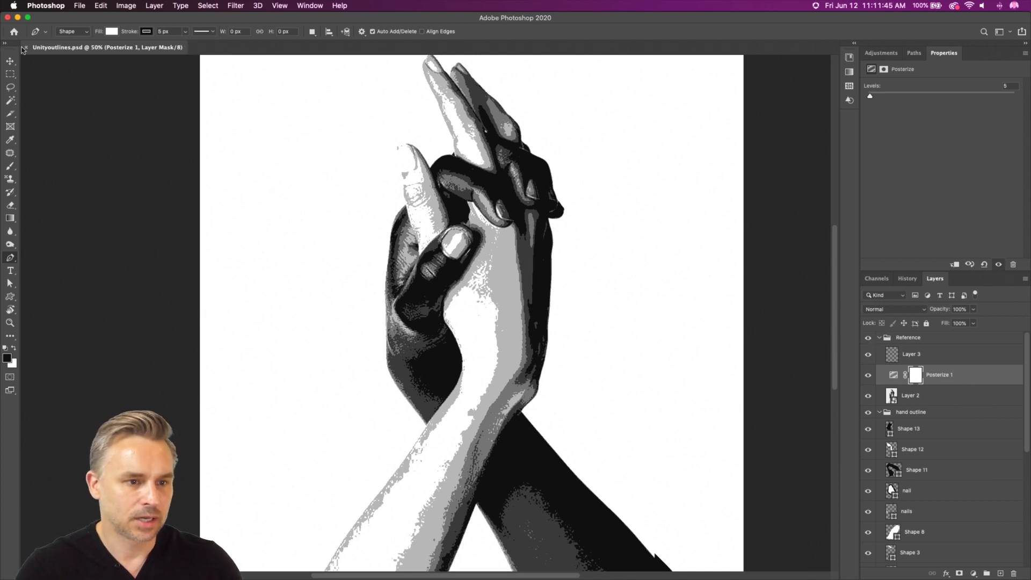
left_click(868, 339)
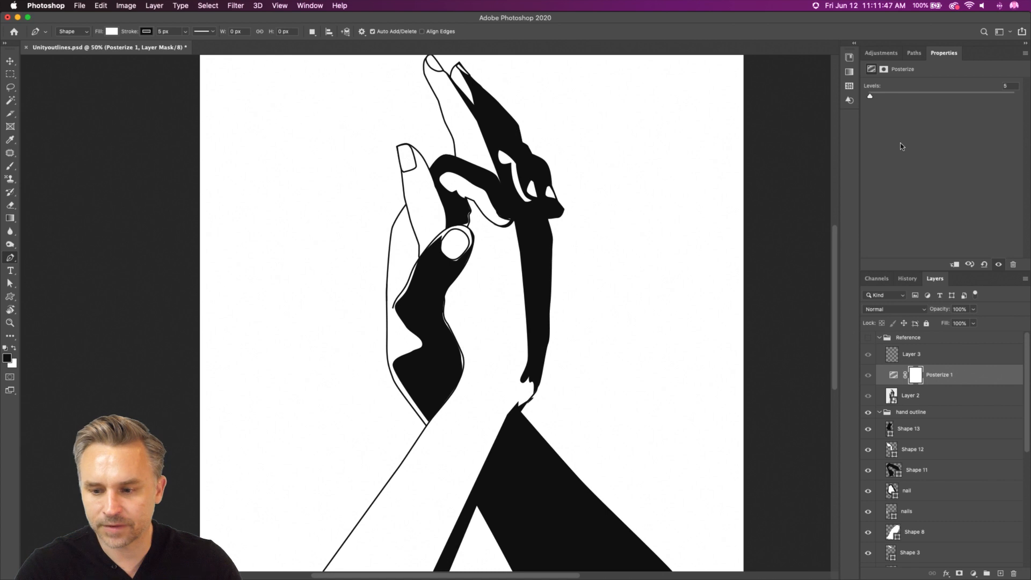
double_click(975, 58)
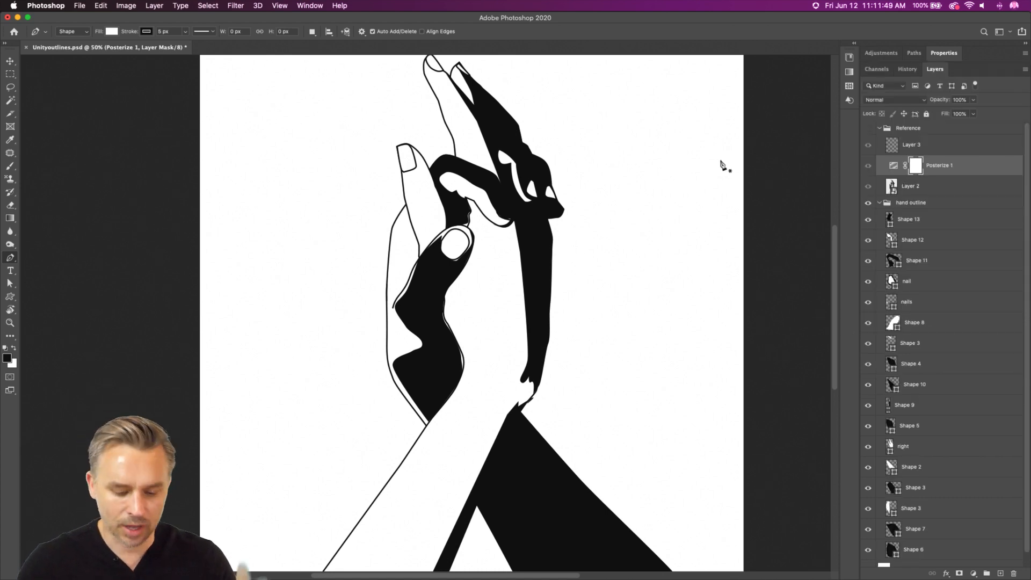
Draw a black heart custom shape about 1600 by 1395 px behind the hands, on a new layer directly above the Background.
left_click(10, 74)
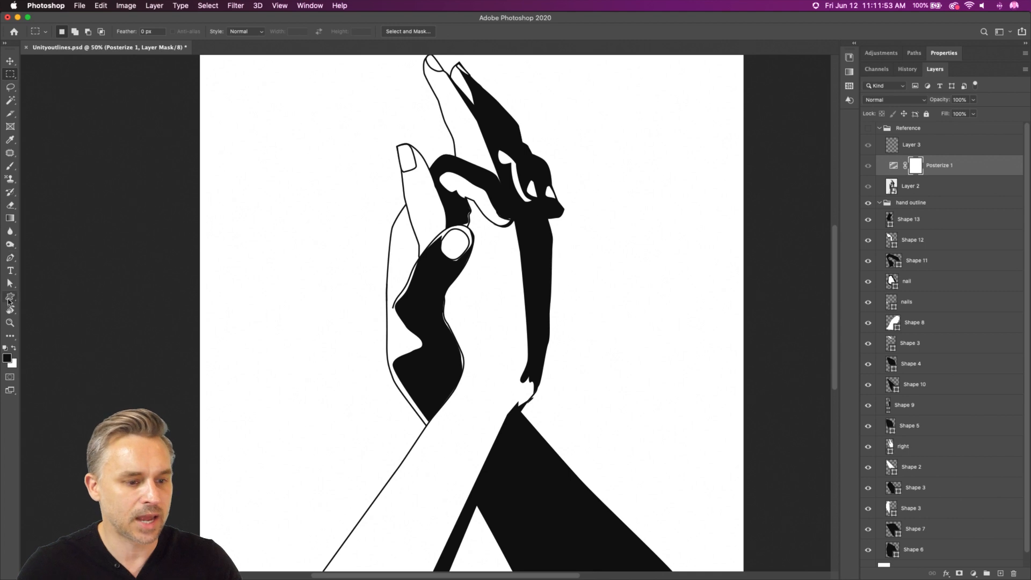
left_click_drag(9, 297, 54, 343)
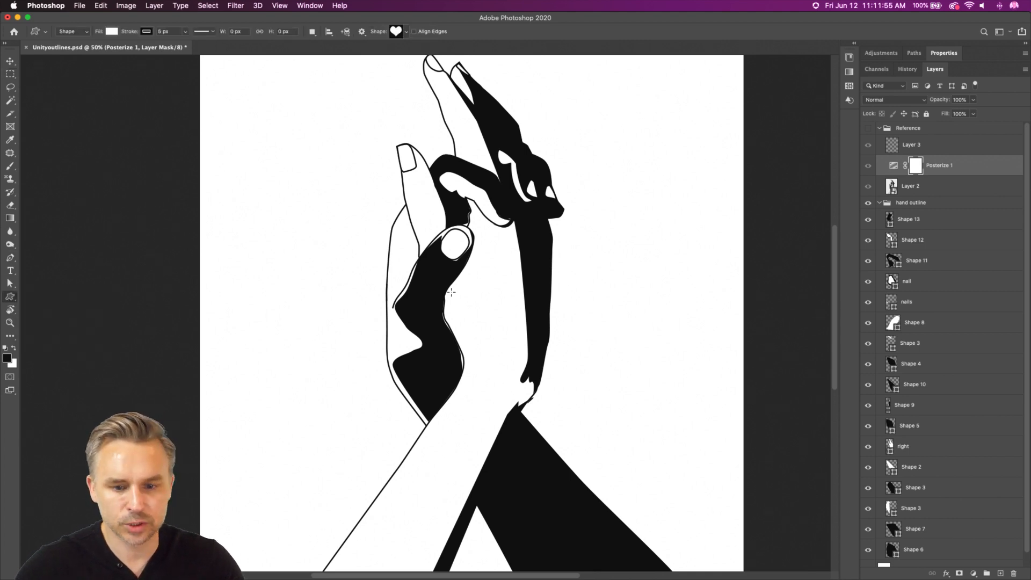
left_click(879, 203)
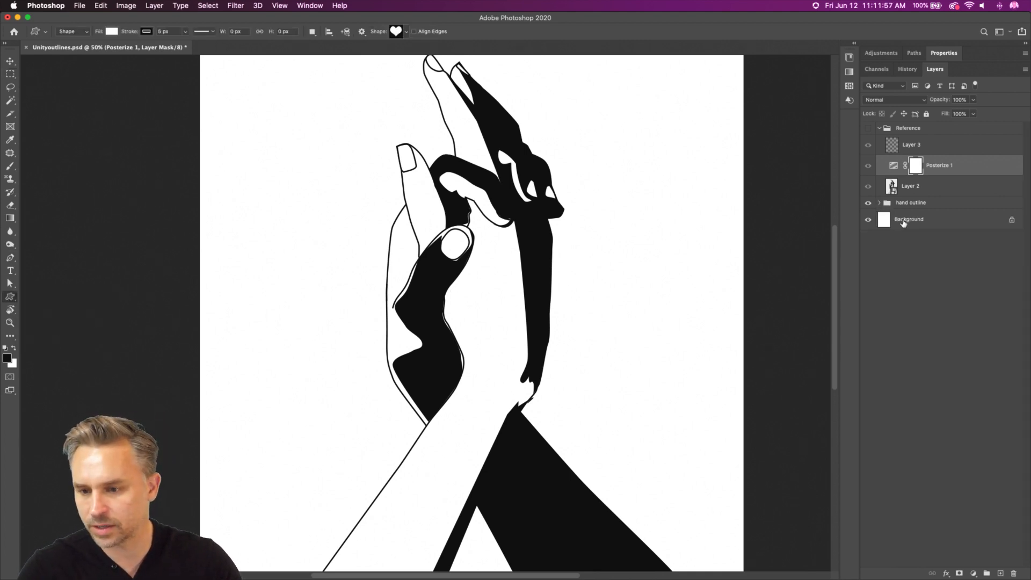
left_click(906, 219)
left_click(1002, 573)
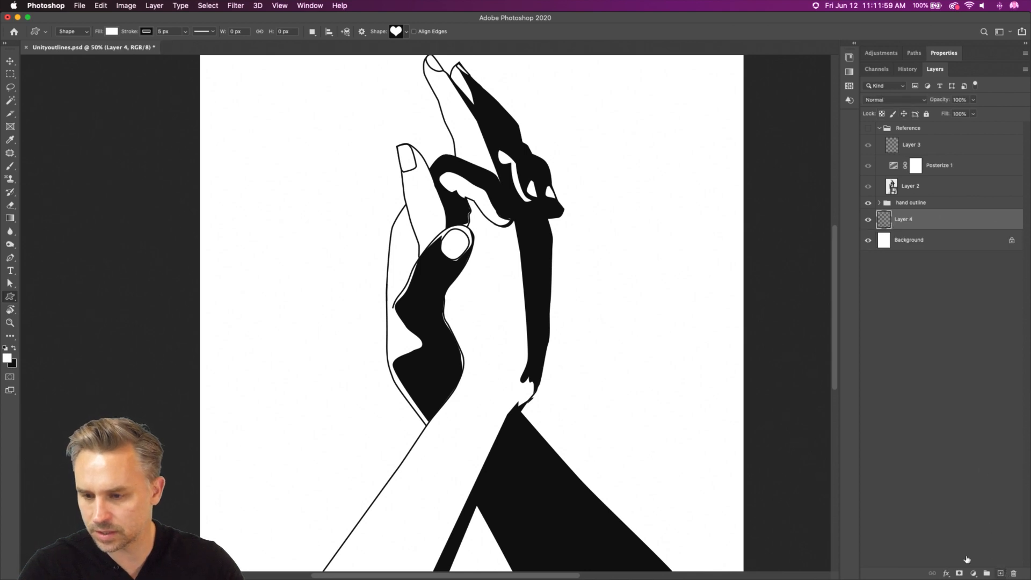
left_click(13, 350)
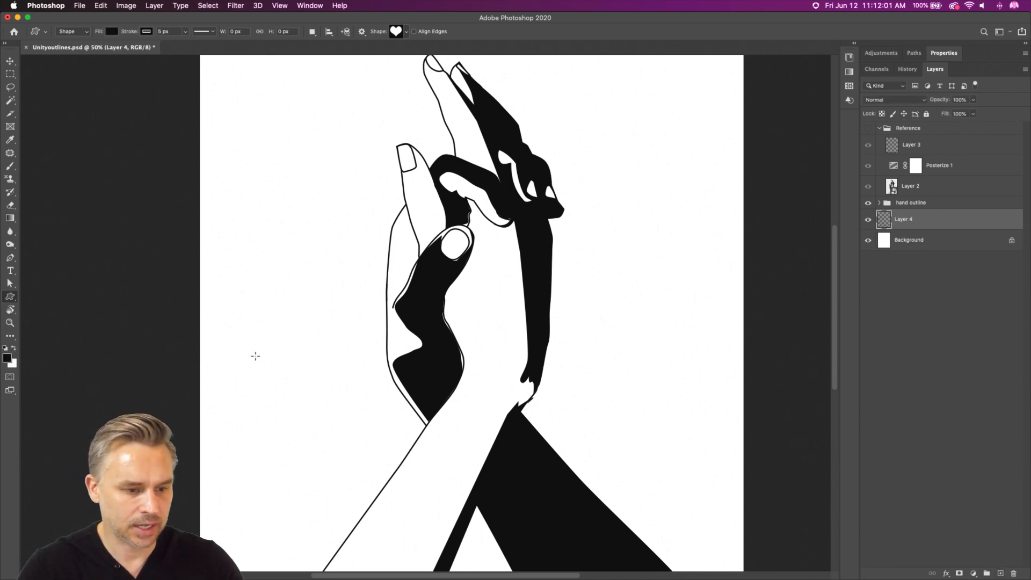
left_click_drag(460, 305, 661, 560)
left_click_drag(450, 228, 441, 416)
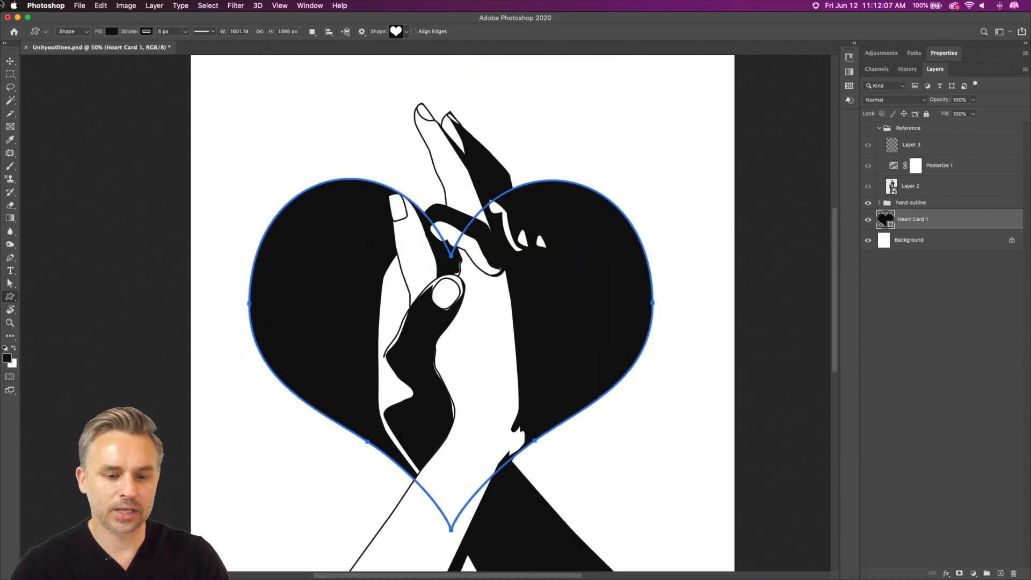
Scale the heart up to about 124% and reposition it centred behind the hands.
left_click(10, 61)
left_click_drag(294, 256, 302, 244)
key("ctrl+t")
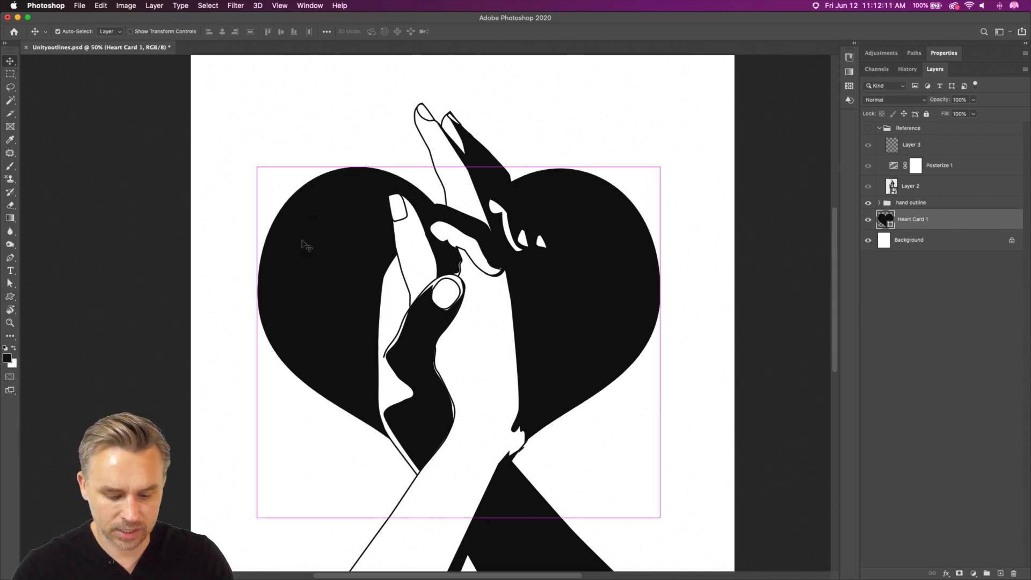
left_click_drag(255, 165, 209, 125)
left_click_drag(309, 280, 309, 270)
key("ctrl+minus")
key("ctrl+minus")
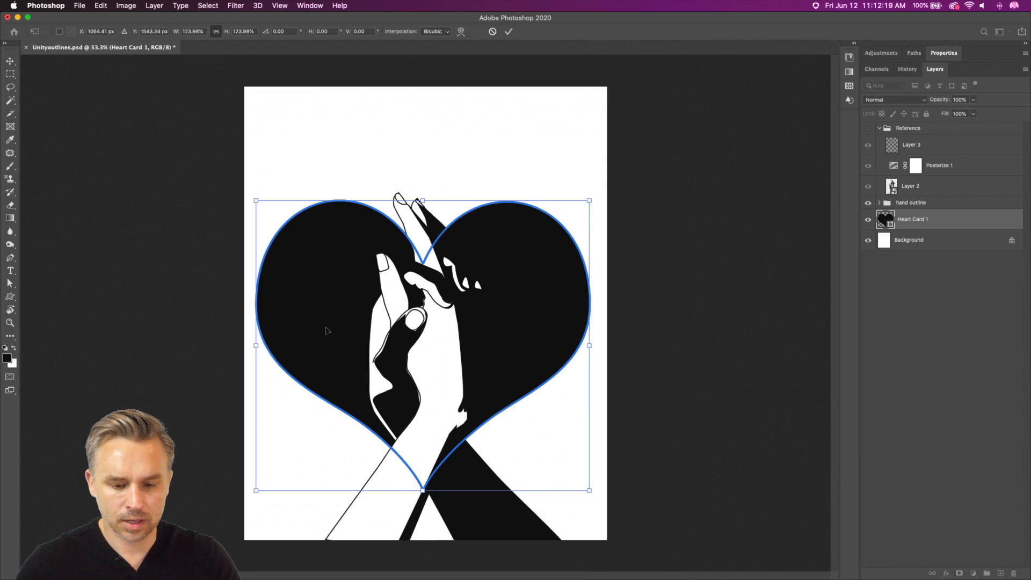
key("Return")
Draw a black rectangle about 1106 by 2830 px over the canvas's right half, on a new layer between the heart and Background.
left_click(907, 240)
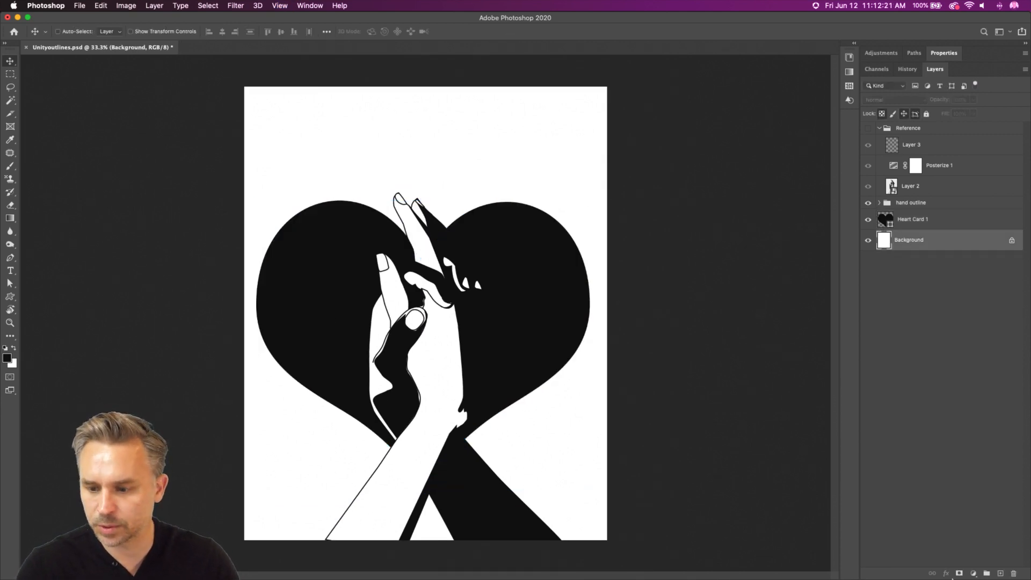
left_click(1000, 573)
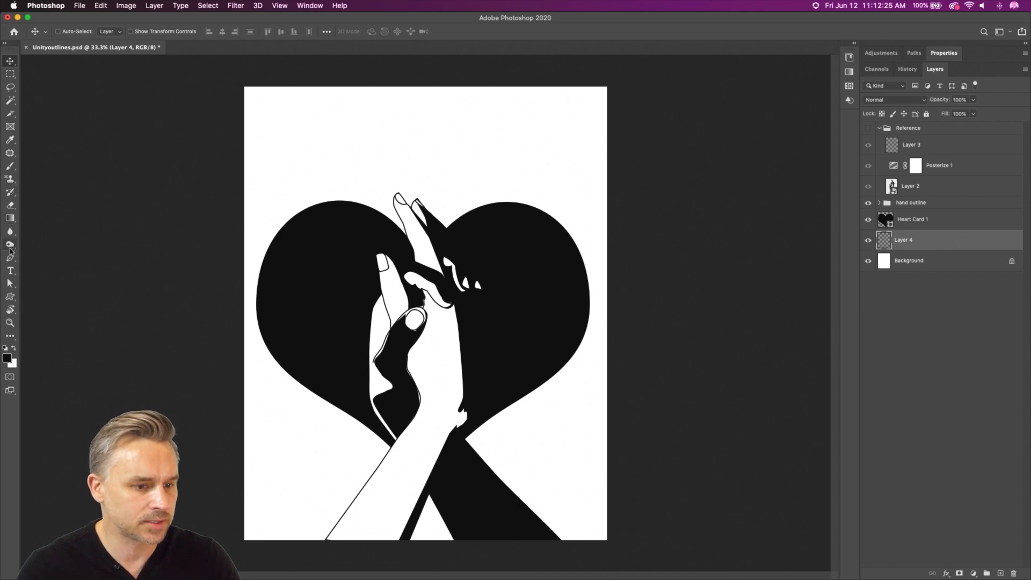
left_click(10, 296)
left_click(56, 296)
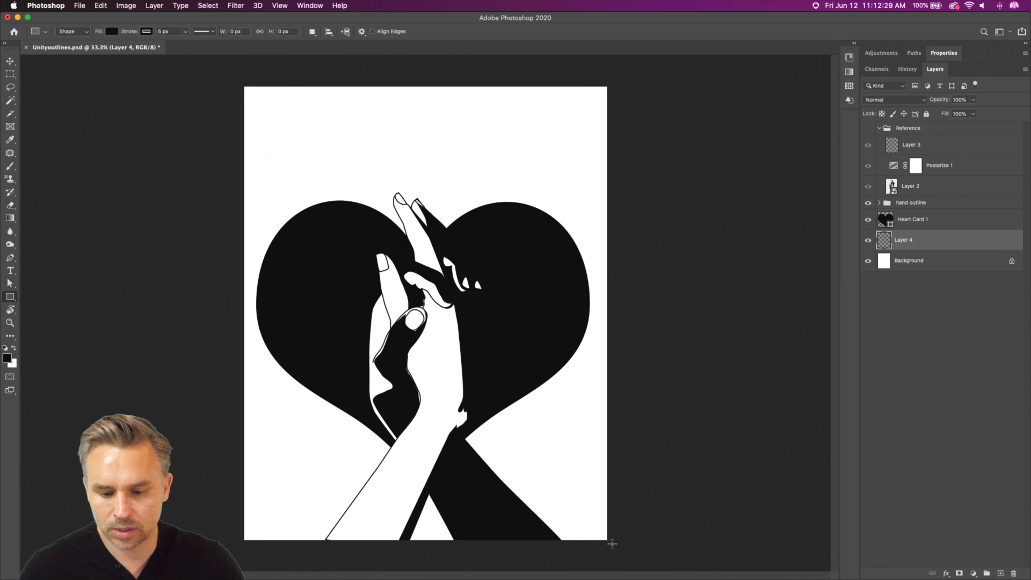
left_click_drag(613, 544, 413, 90)
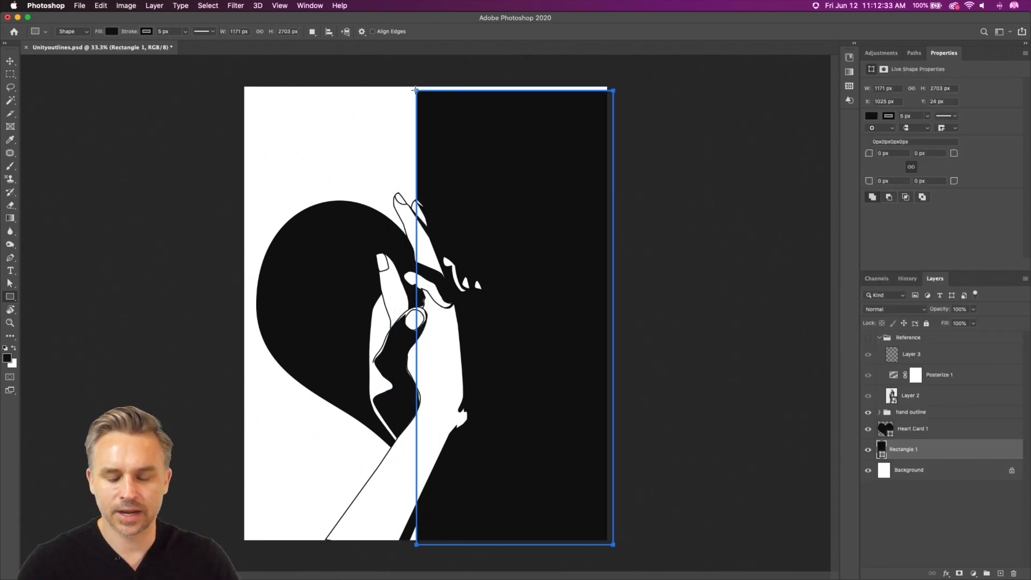
key("super+z")
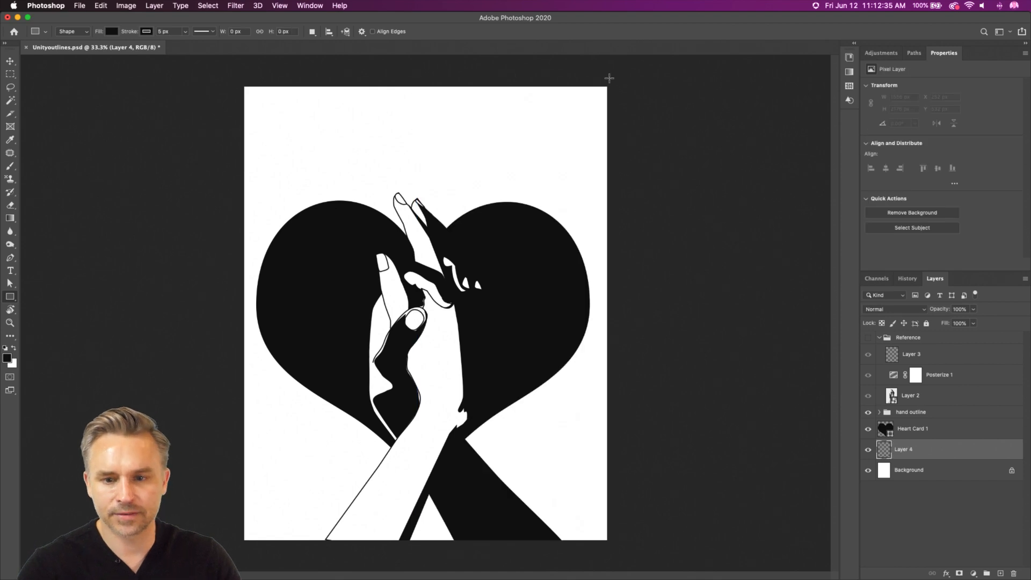
left_click_drag(609, 77, 423, 553)
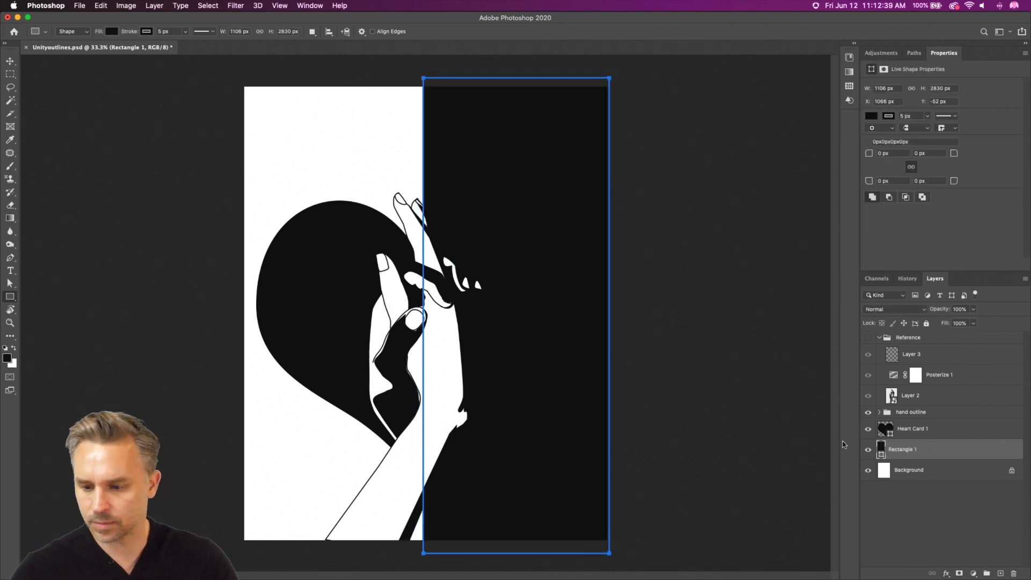
Duplicate the heart and delete the two outer anchor points on the copy's left side, keeping its right lobe.
left_click(891, 433)
key("super+j")
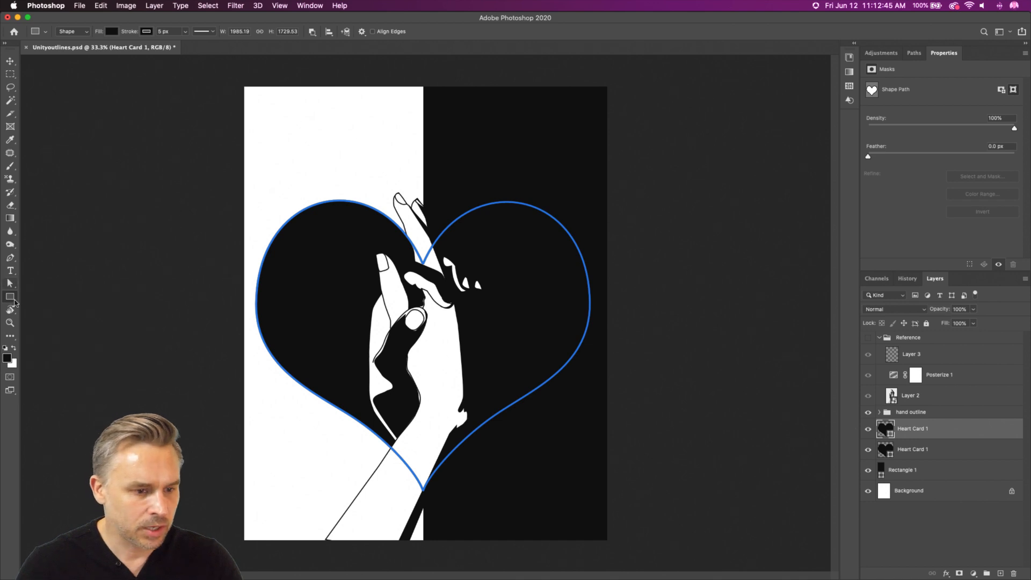
left_click(9, 257)
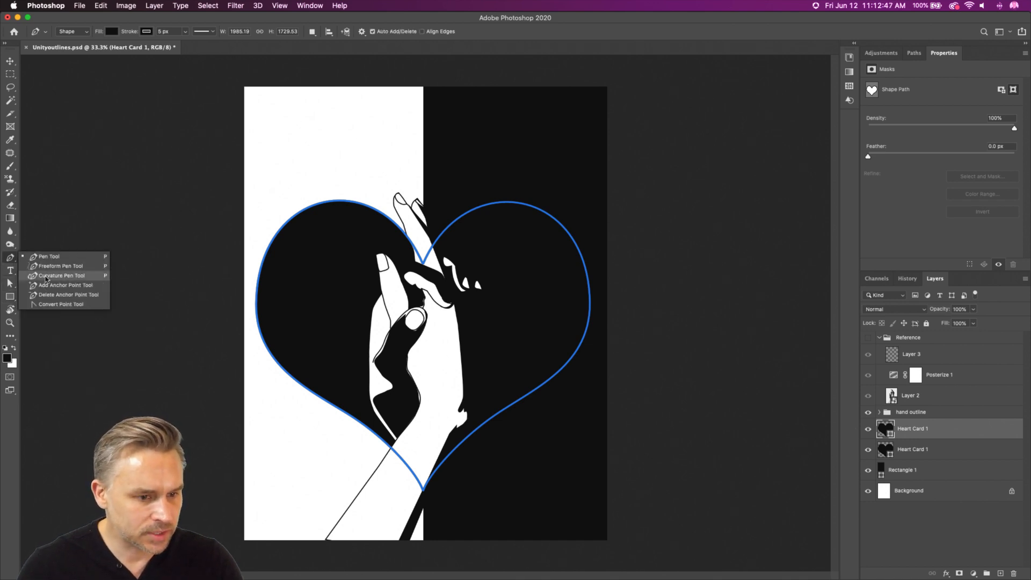
left_click(48, 295)
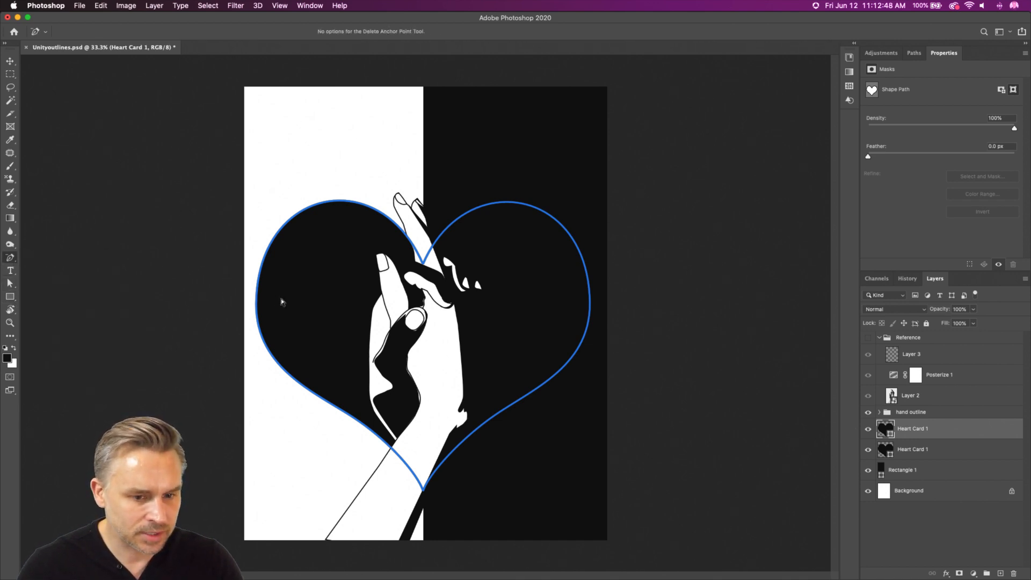
left_click(353, 204)
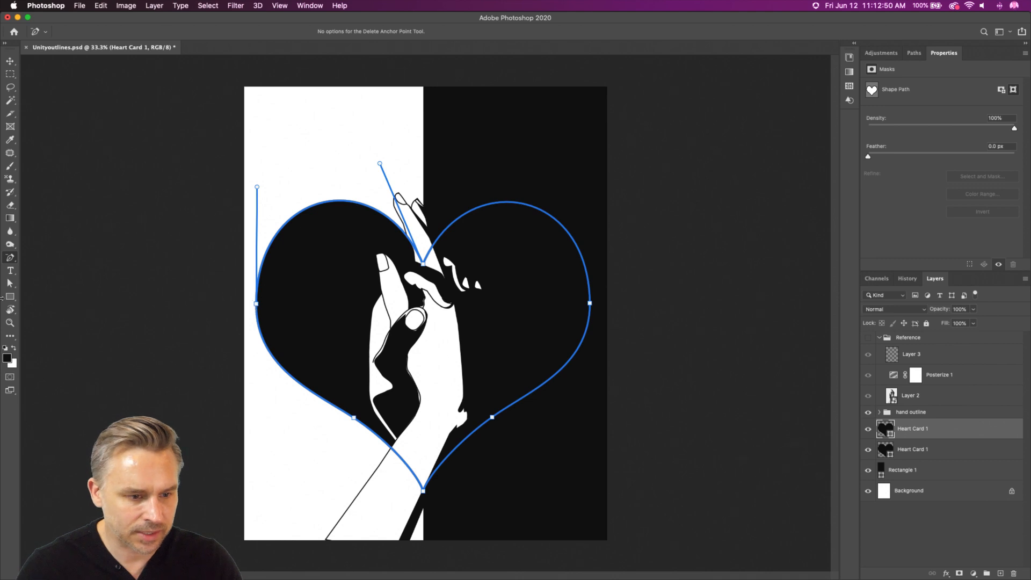
left_click(256, 303)
left_click(353, 418)
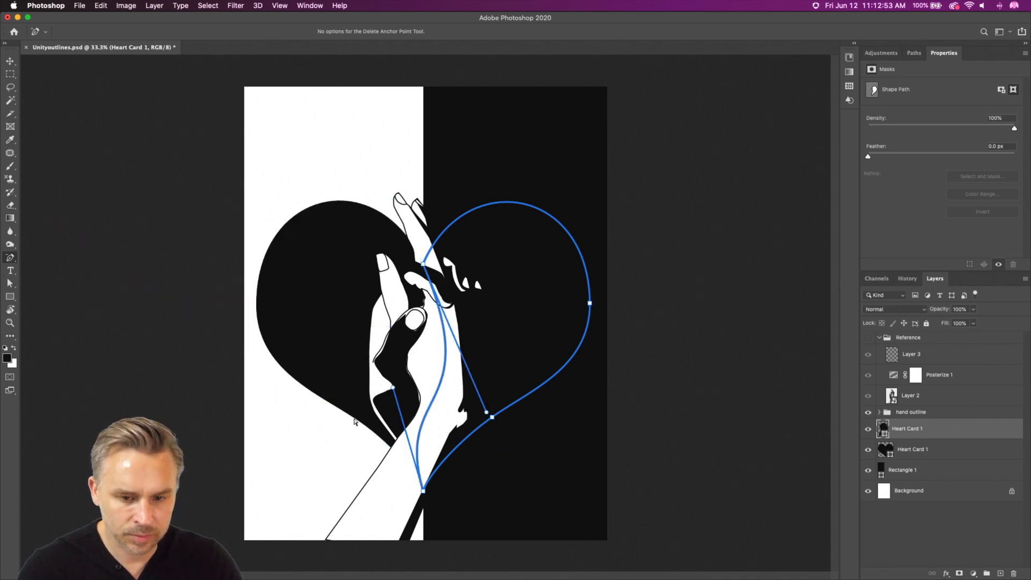
Recolor the right-lobe heart copy to white, ffffff.
left_click(10, 60)
double_click(883, 428)
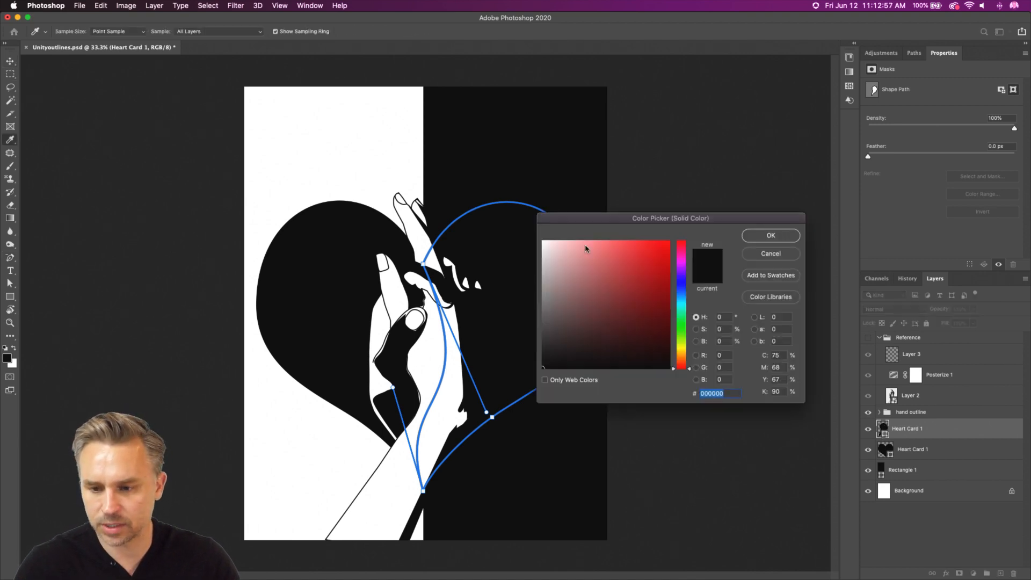
left_click(574, 272)
type("ffffff")
key("Return")
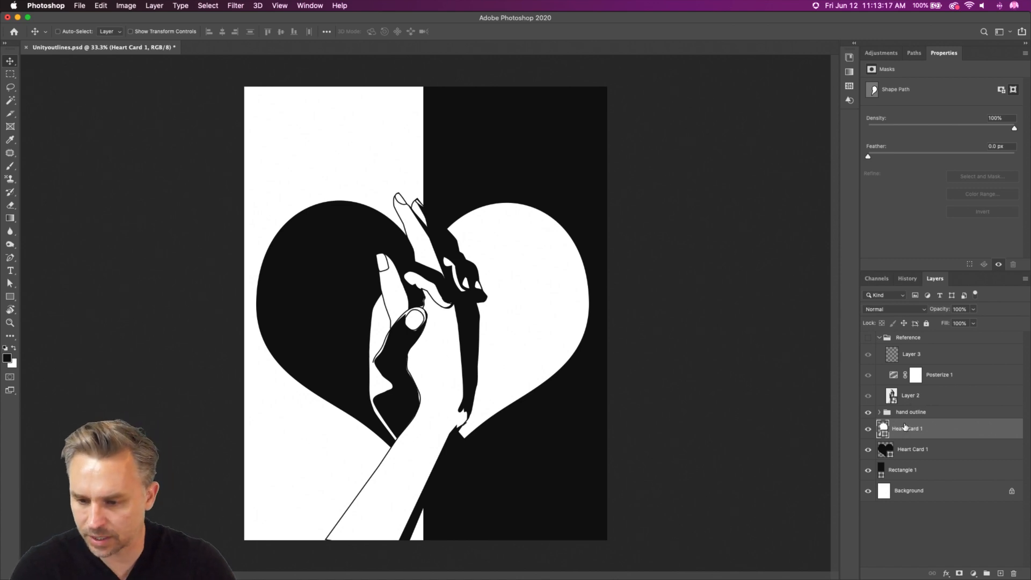
Find the black forearm's shape layer in the hand outline group and hide it.
left_click(879, 412)
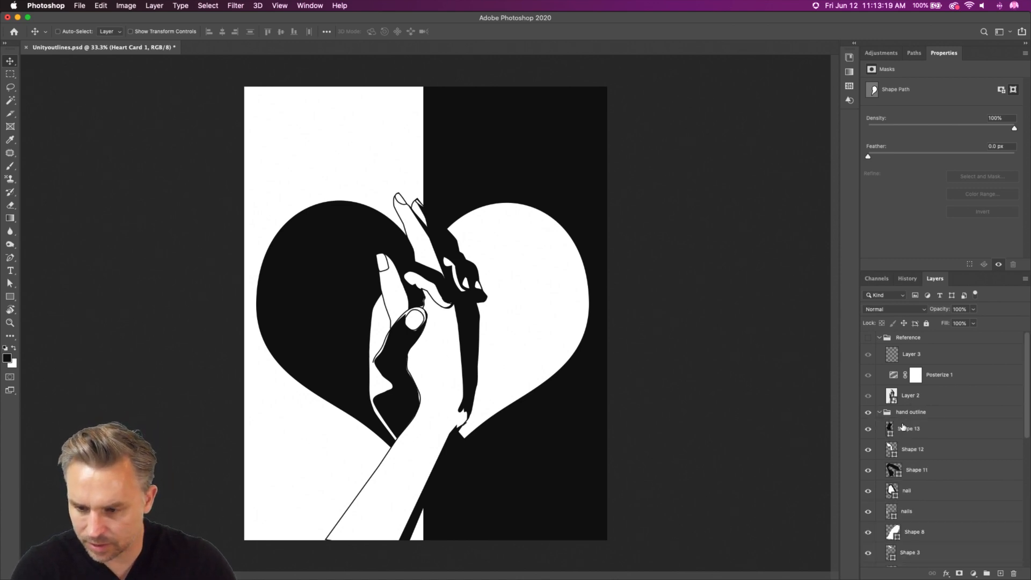
double_click(978, 54)
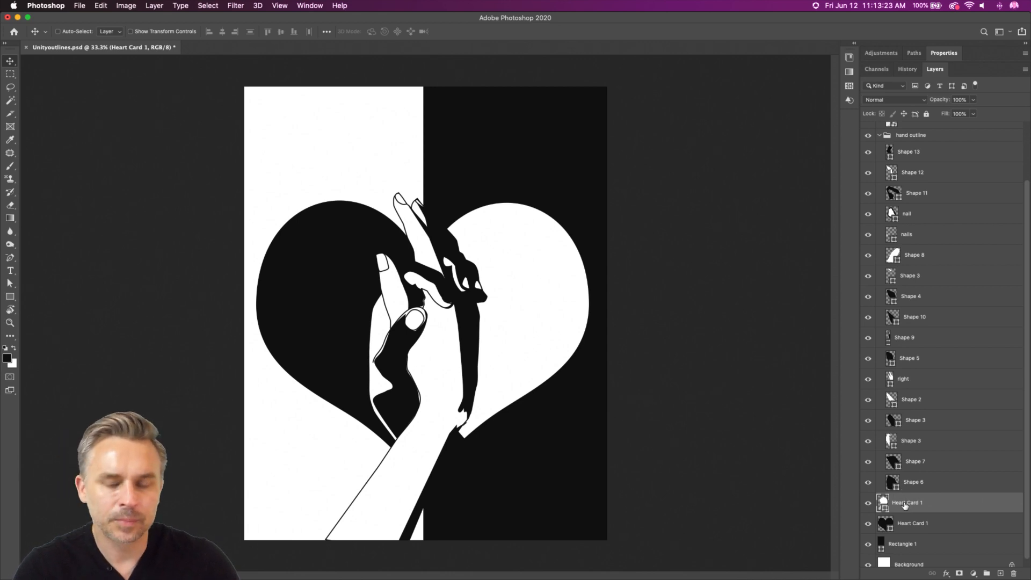
left_click_drag(907, 506, 920, 526)
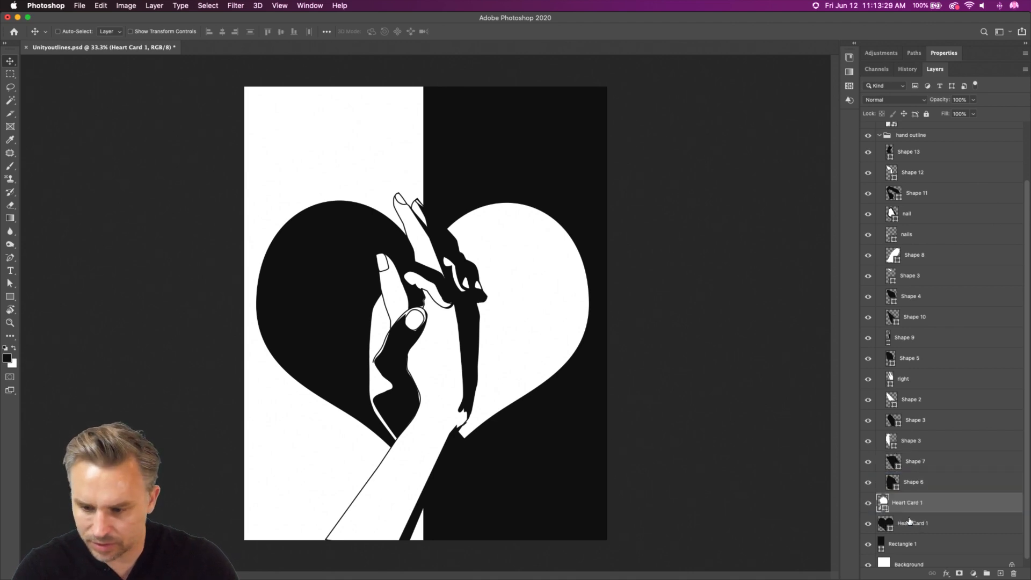
left_click(909, 522)
left_click(911, 506)
left_click(914, 526)
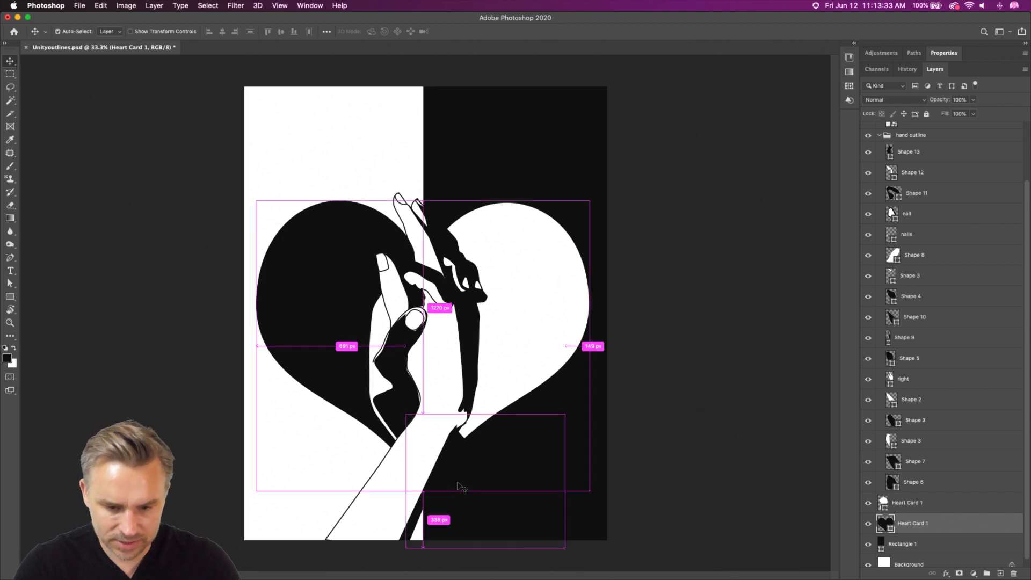
left_click(457, 488, "super")
left_click(868, 420)
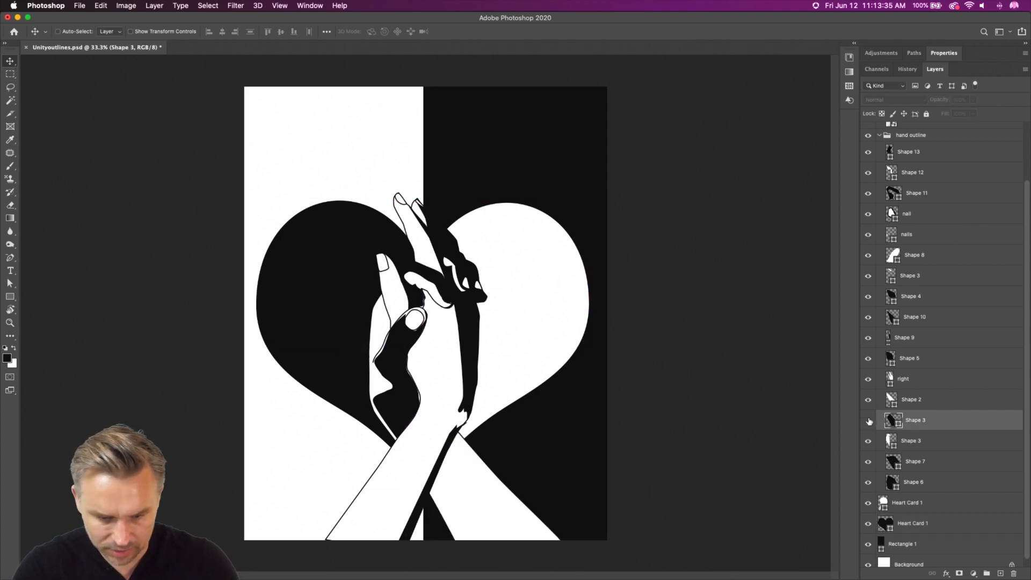
Toggle the black forearm's shape layer and leave it visible in the hand outline group.
left_click(868, 421)
left_click(868, 420)
left_click(868, 420)
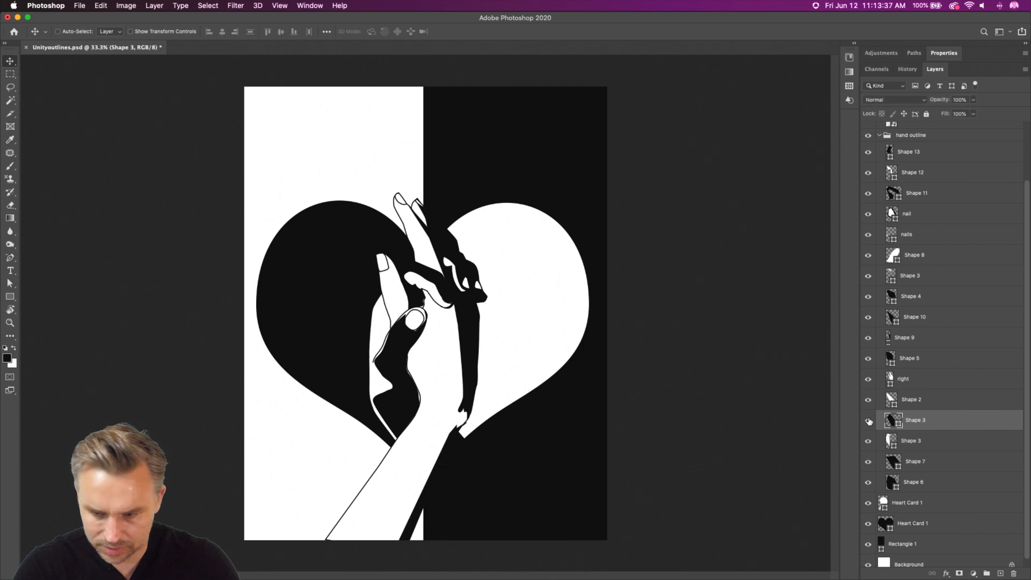
left_click(884, 136)
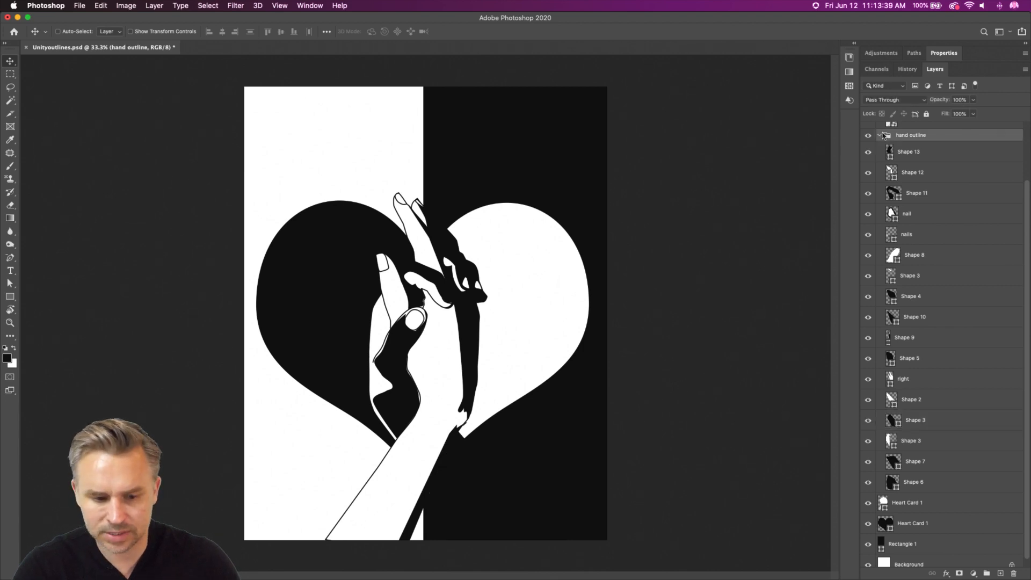
Move the black heart's bottom tip down until the shape is about 1830 px high.
left_click(907, 528)
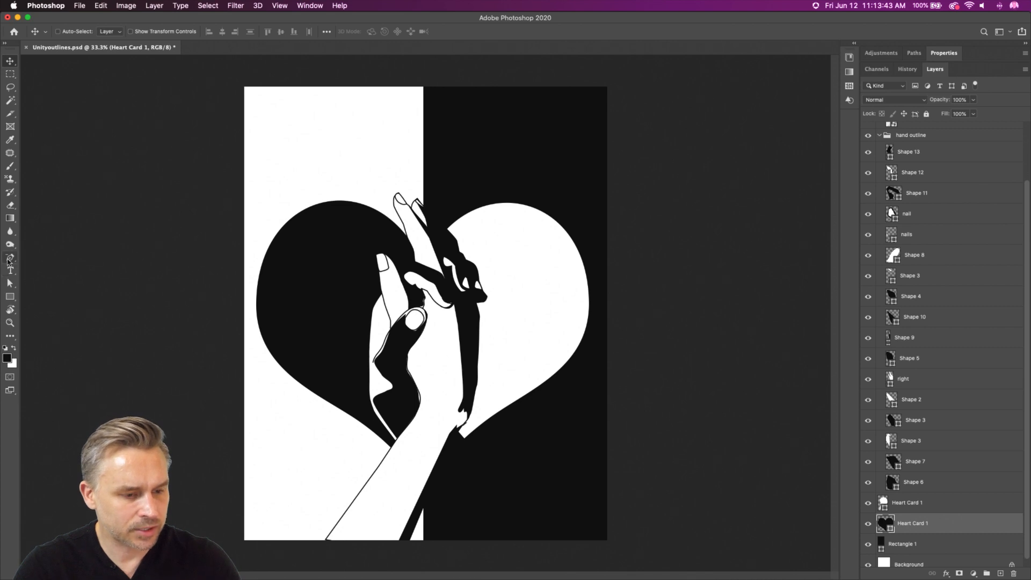
left_click(8, 260)
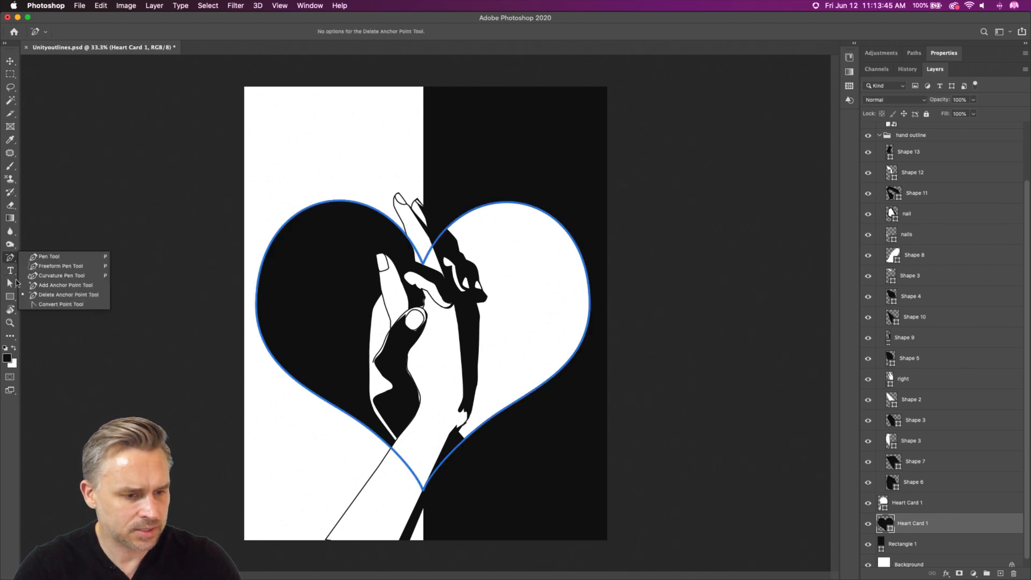
left_click(11, 284)
left_click(49, 293)
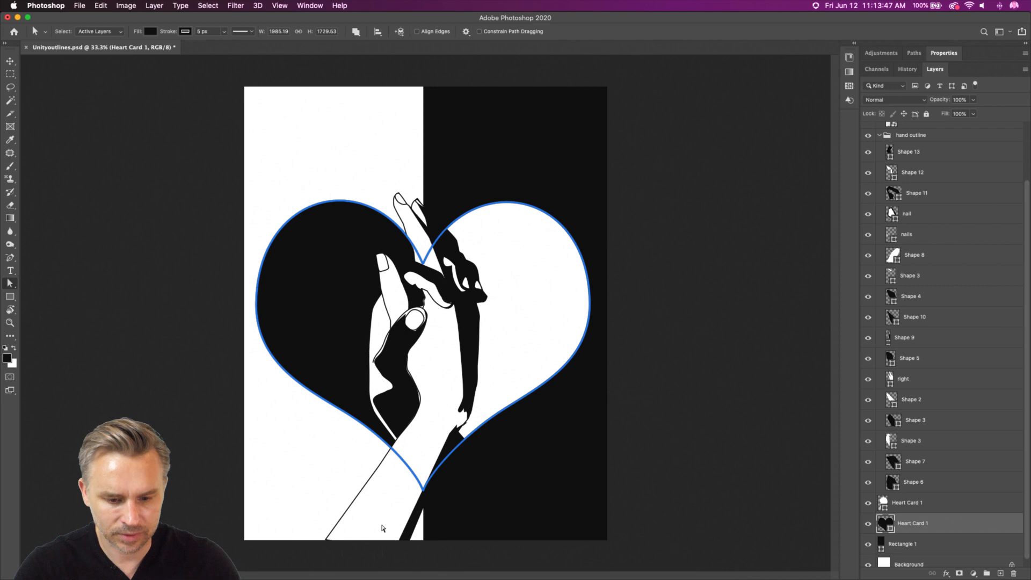
left_click_drag(382, 554, 472, 461)
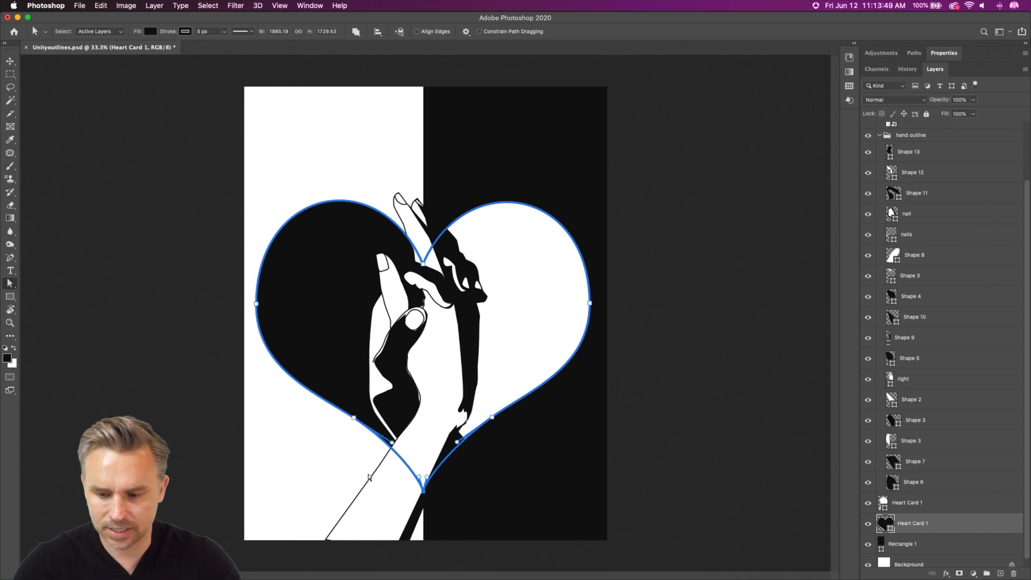
key("shift+Down")
key("shift+Down")
key("shift+Down")
key("shift+Down")
key("shift+Down")
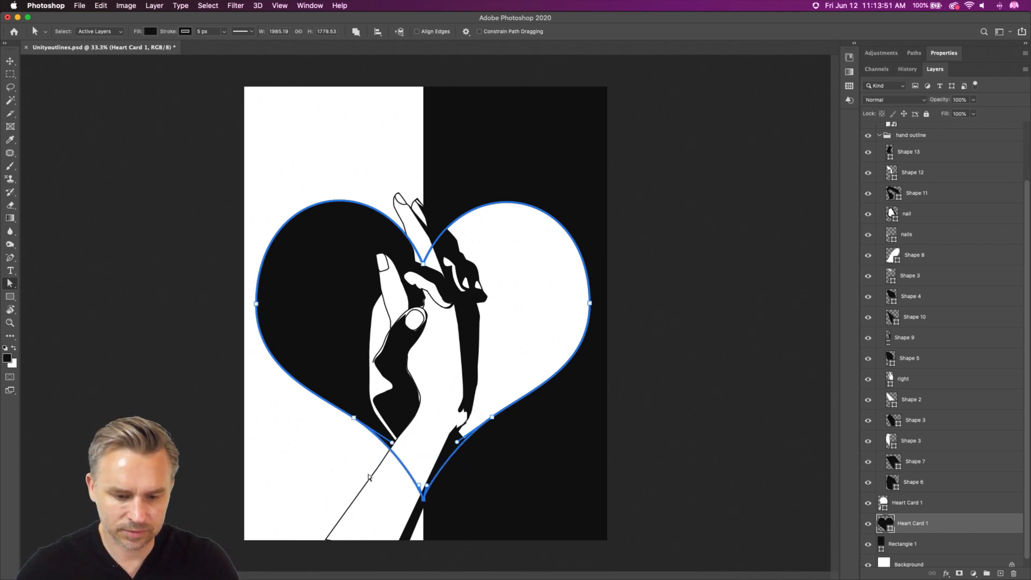
key("shift+Down")
key("shift+Down")
key("shift+Down")
key("shift+Down")
key("shift+Down")
key("shift+Down")
key("shift+Down")
key("shift+Down")
key("shift+Down")
key("shift+Down")
key("shift+Down")
key("shift+Down")
key("shift+Down")
key("shift+Down")
key("shift+Down")
key("shift+Down")
key("shift+Down")
key("shift+Down")
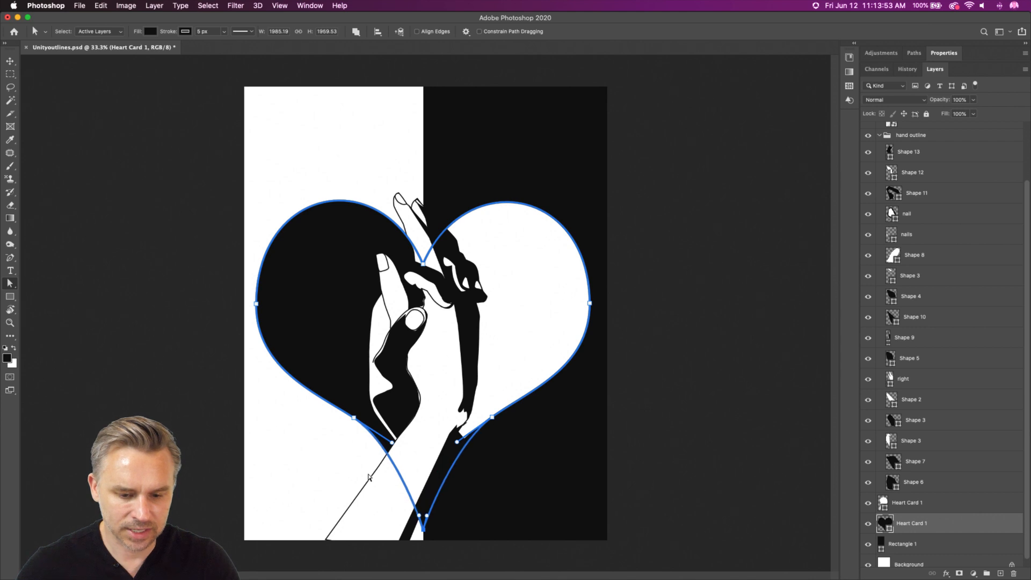
key("shift+Up")
key("shift+Up")
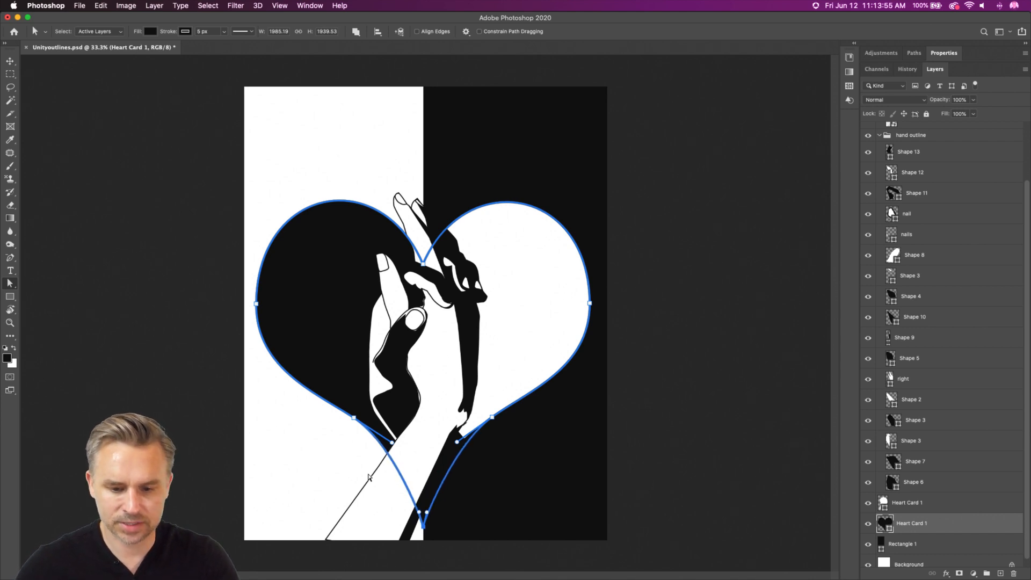
key("shift+Up")
key("shift+Up")
key("shift+Up")
key("shift+Up")
key("shift+Up")
key("shift+Up")
key("shift+Up")
key("shift+Up")
key("shift+Up")
key("shift+Up")
key("shift+Up")
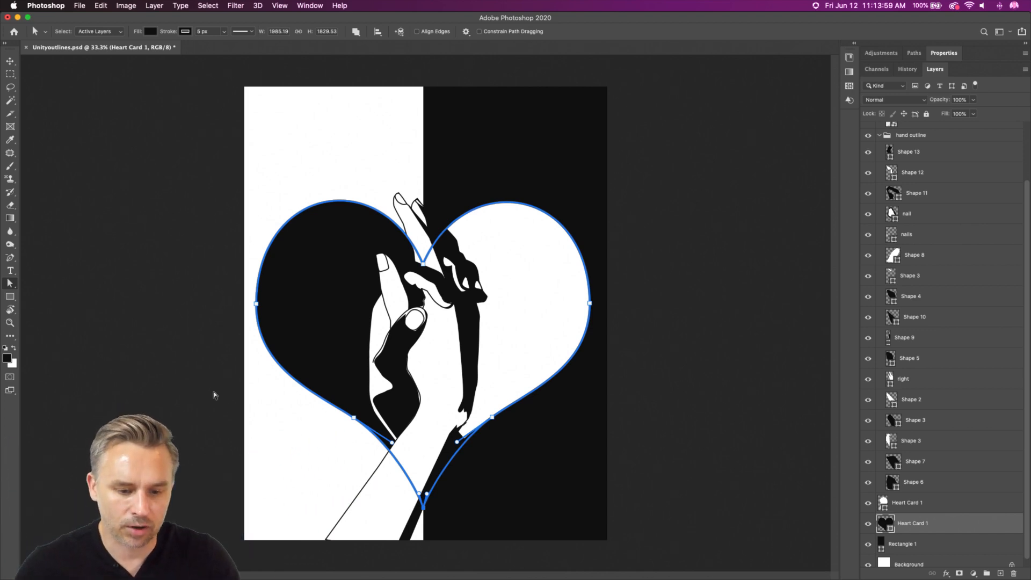
Move the black heart's tip and two lower side anchor points down 130 px, making the shape about 1960 px high.
left_click_drag(214, 395, 572, 534)
key("shift+Down")
key("shift+Down")
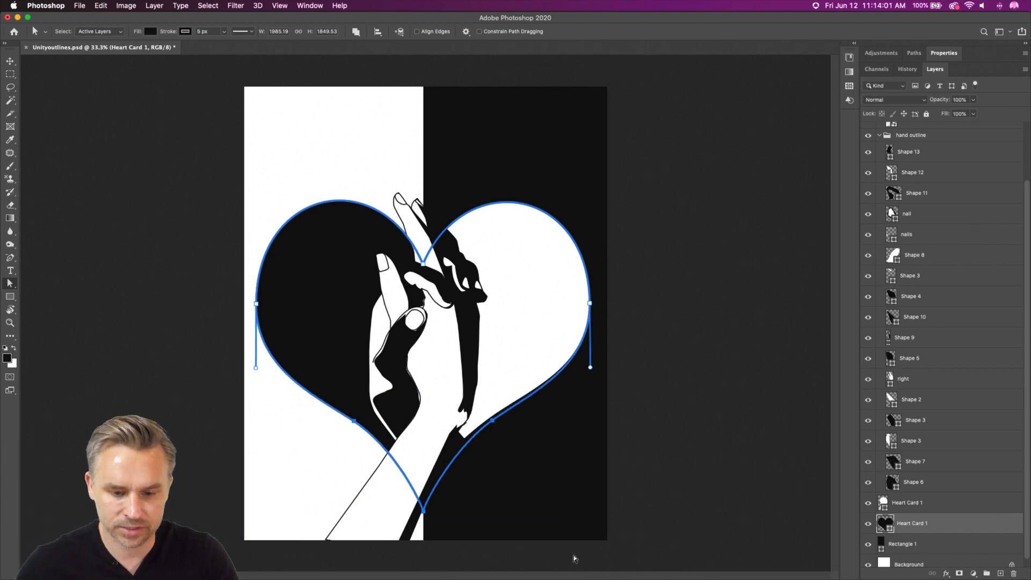
key("shift+Down")
key("shift+Down")
key("shift+Down")
key("shift+Down")
key("shift+Down")
key("shift+Down")
key("shift+Down")
key("shift+Down")
key("shift+Down")
key("shift+Down")
key("shift+Down")
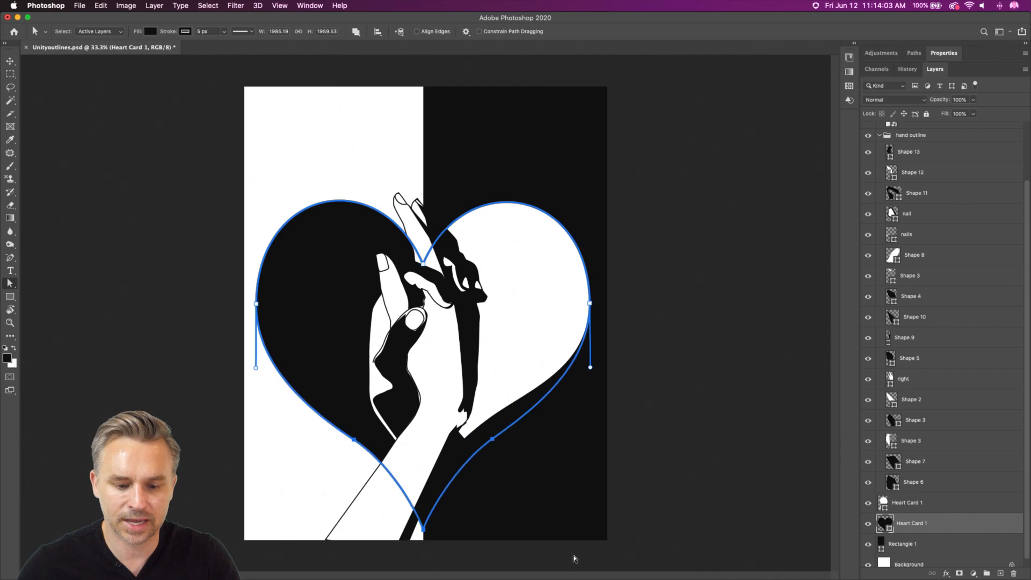
Move the white half-heart's bottom tip down about 80 px.
left_click(887, 504)
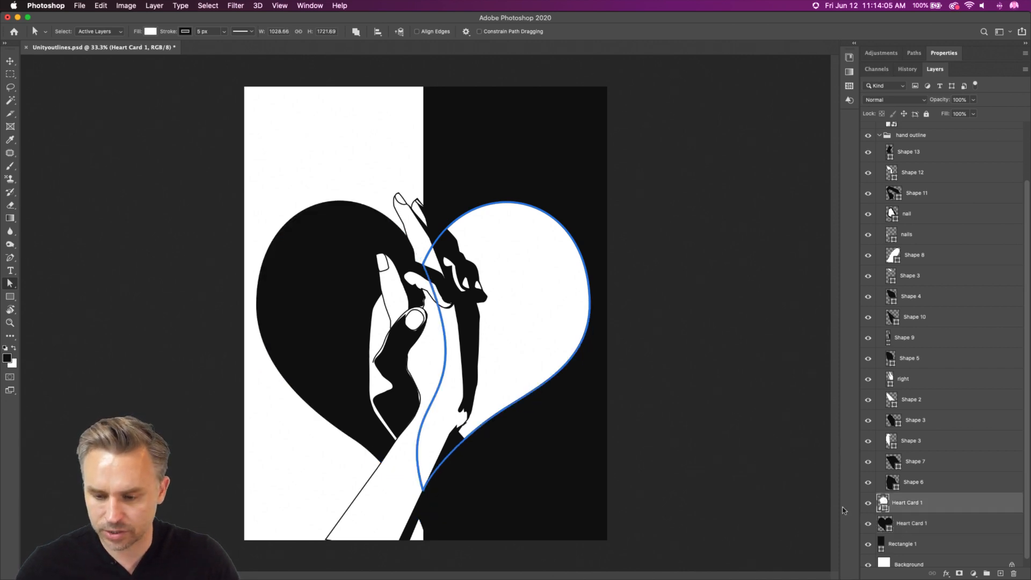
left_click_drag(198, 446, 472, 552)
key("shift+Down")
key("shift+Down")
key("shift+Down")
key("shift+Down")
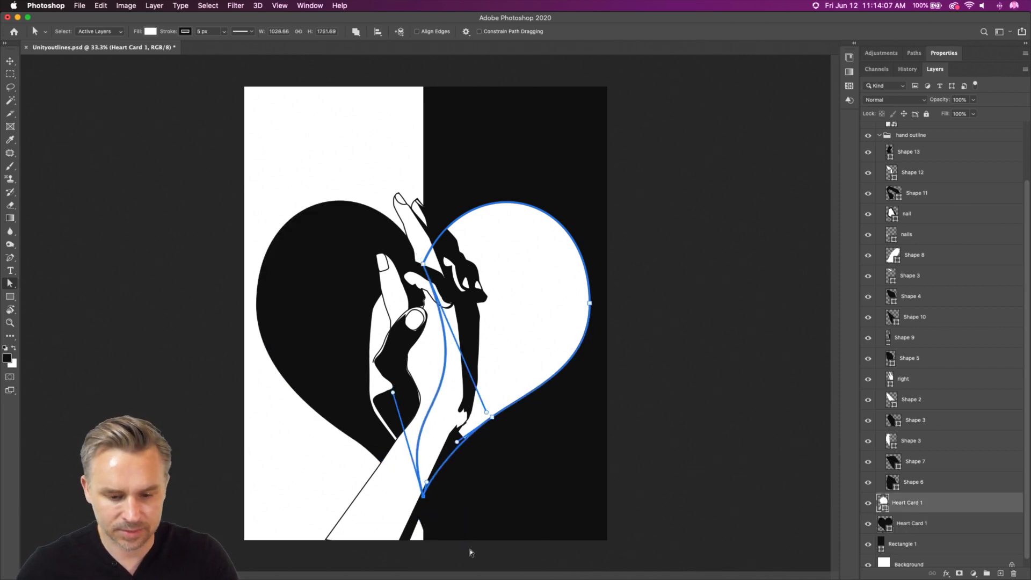
key("shift+Down")
key("shift+Down")
key("shift+Down")
key("shift+Down")
Move the white half-heart's tip and lower side anchor point down together until the shape is about 1962 px high.
left_click_drag(553, 547, 273, 401)
key("shift+Down")
key("shift+Down")
key("shift+Down")
key("shift+Down")
key("shift+Down")
key("shift+Down")
key("shift+Down")
key("shift+Down")
key("shift+Down")
key("shift+Down")
key("shift+Down")
key("shift+Down")
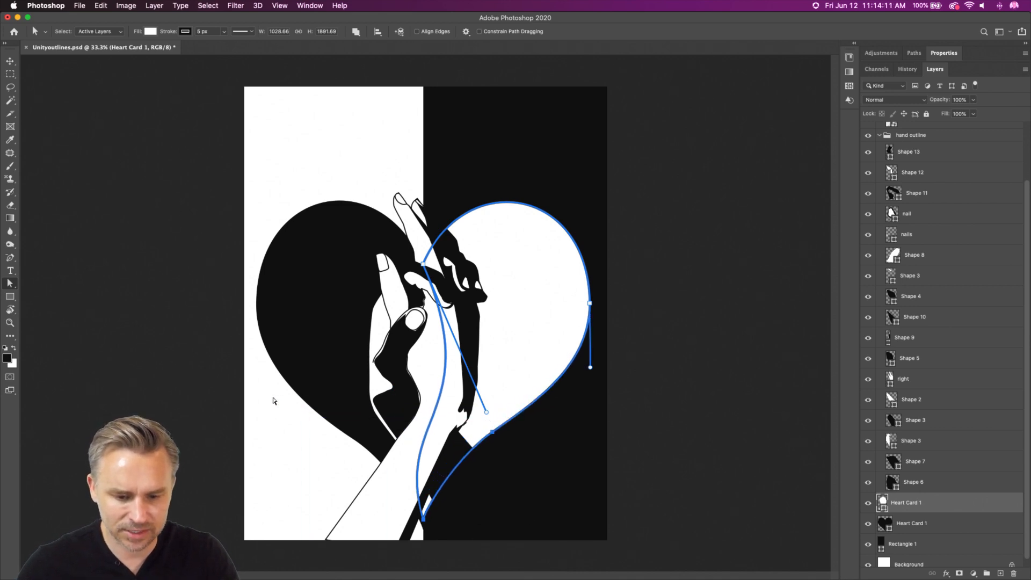
key("shift+Down")
key("shift+Down")
key("shift+Down")
key("shift+Down")
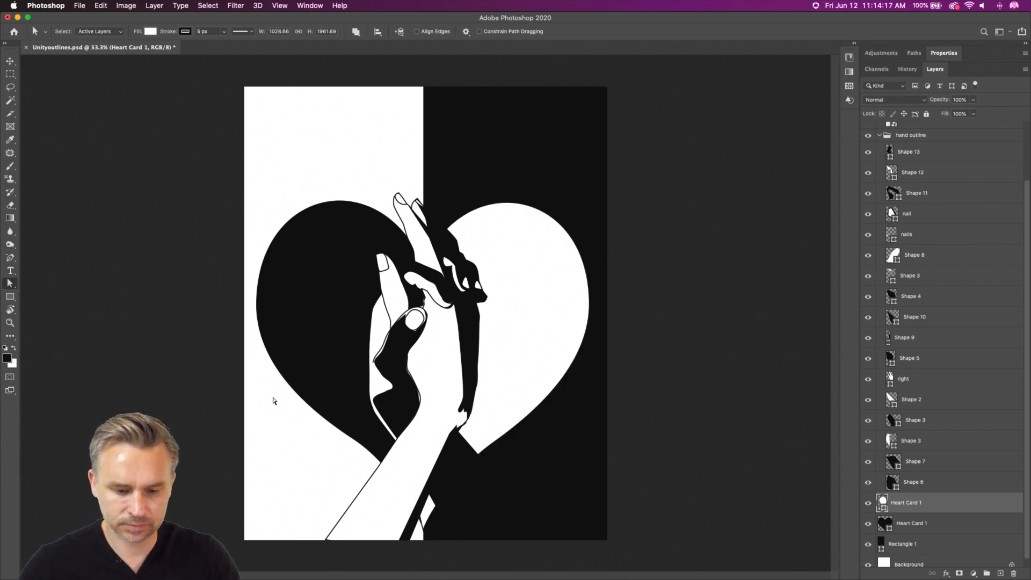
Reshape the white half-heart's inner edge by pulling the bottom tip's direction handle outward, toward the black heart's left side.
mouse_move(491, 578)
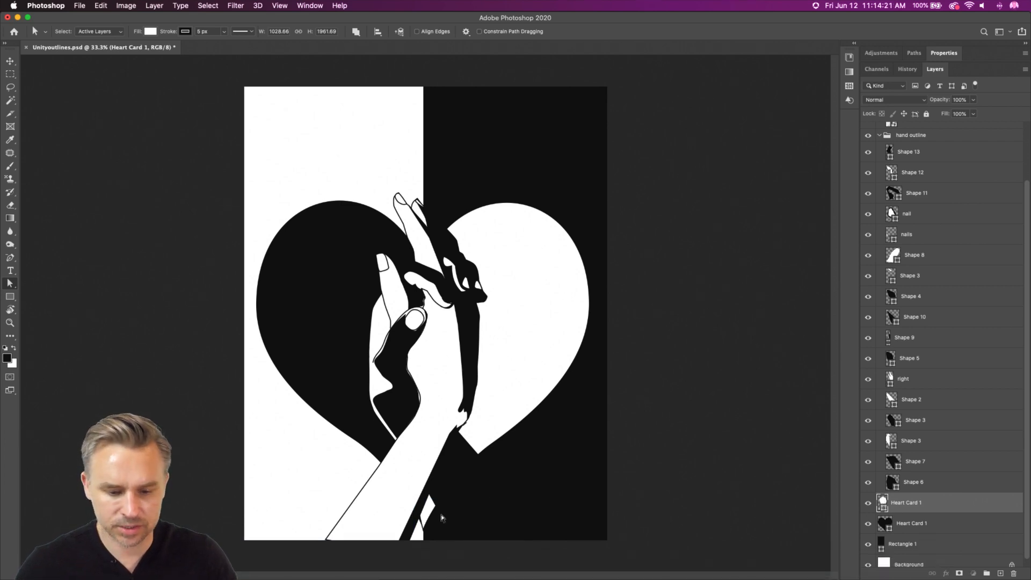
left_click(420, 524)
left_click(453, 557)
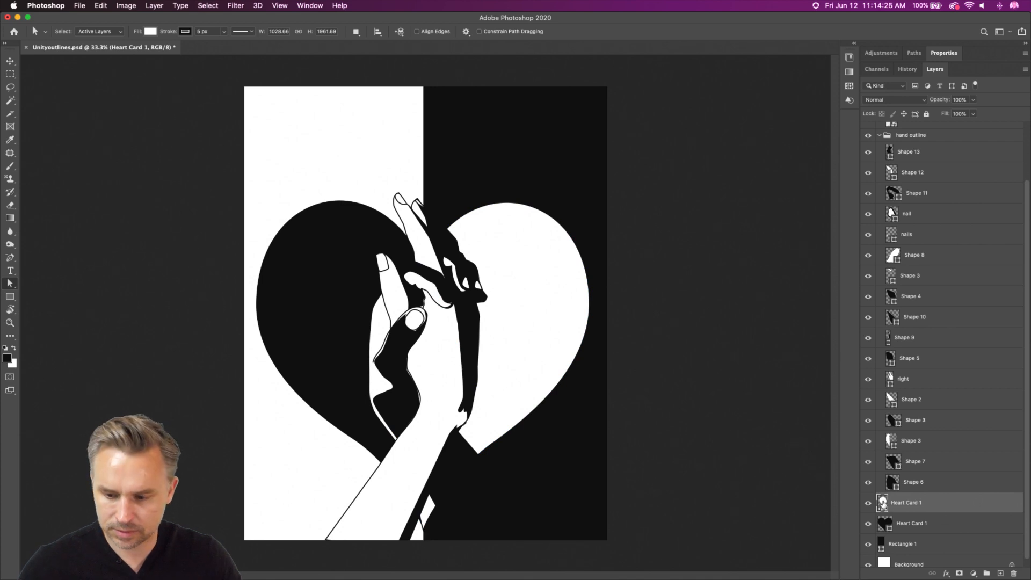
left_click(423, 532)
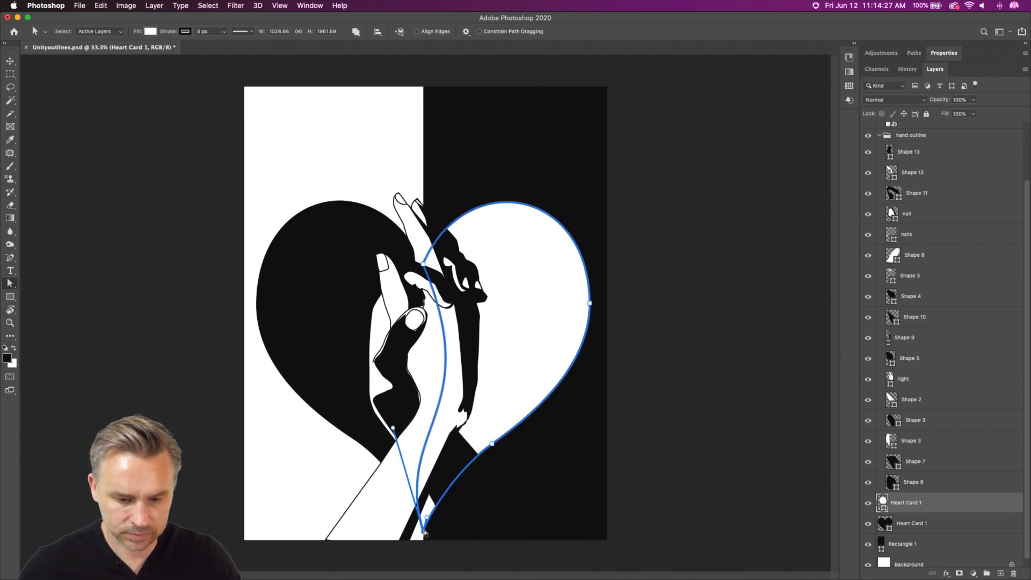
left_click_drag(393, 429, 336, 447)
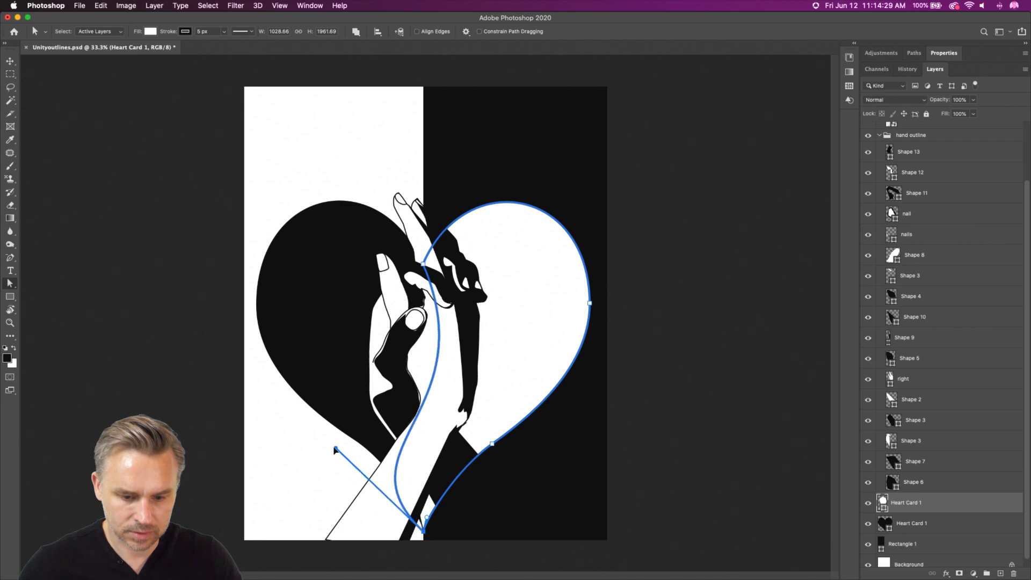
key("v")
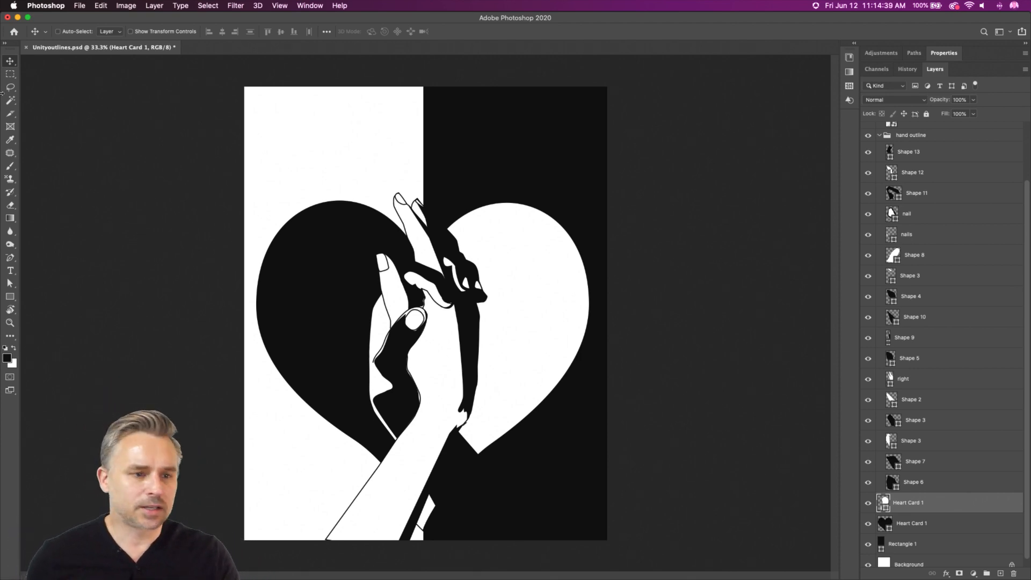
left_click(10, 74)
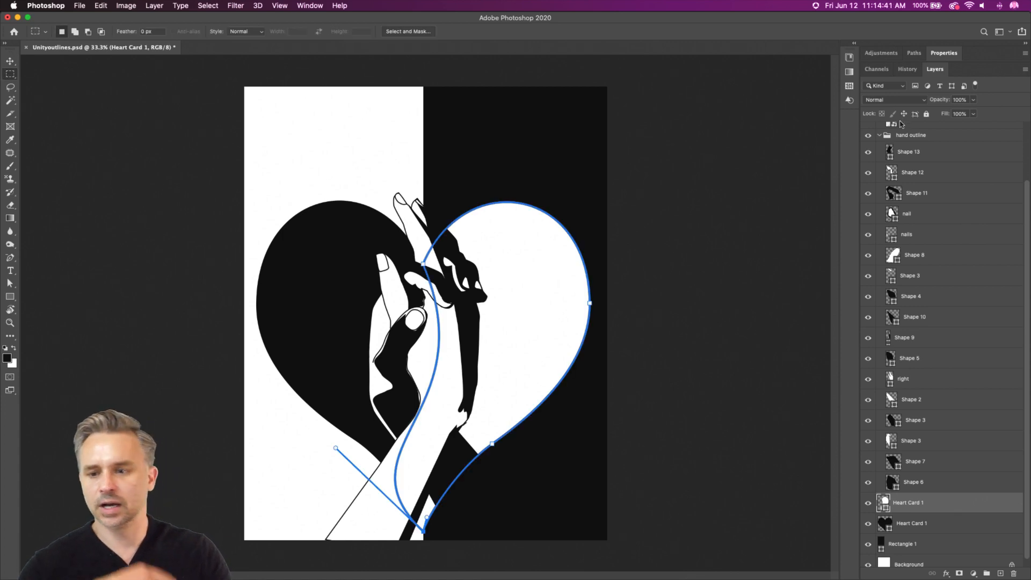
left_click(913, 155)
left_click(7, 63)
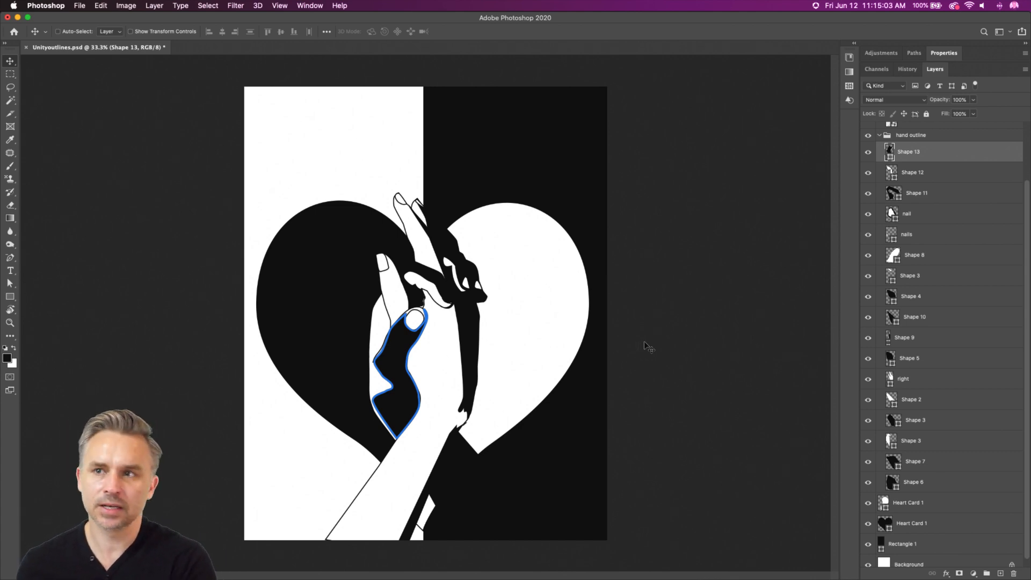
left_click(10, 74)
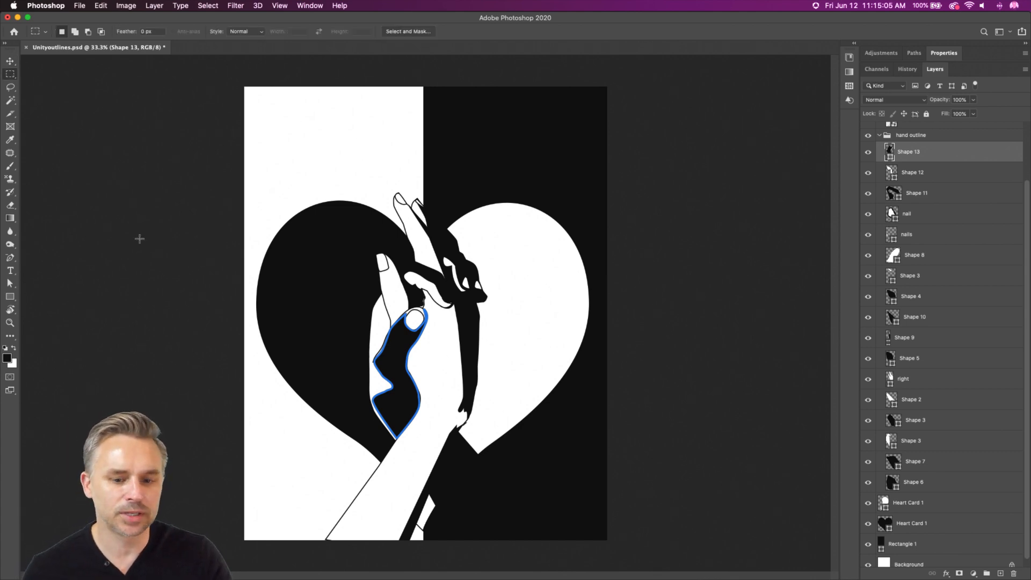
left_click(912, 174)
left_click(890, 137)
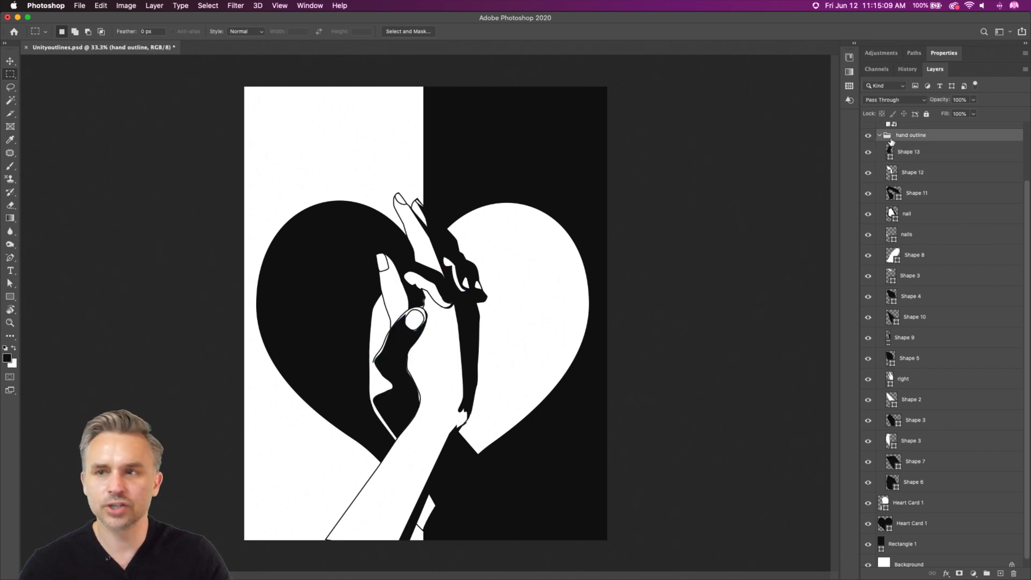
Select all shape layers in the hand outline group, from Shape 13 to Shape 6, and remove their stroke.
left_click(902, 152)
scroll(903, 236, "down", 1)
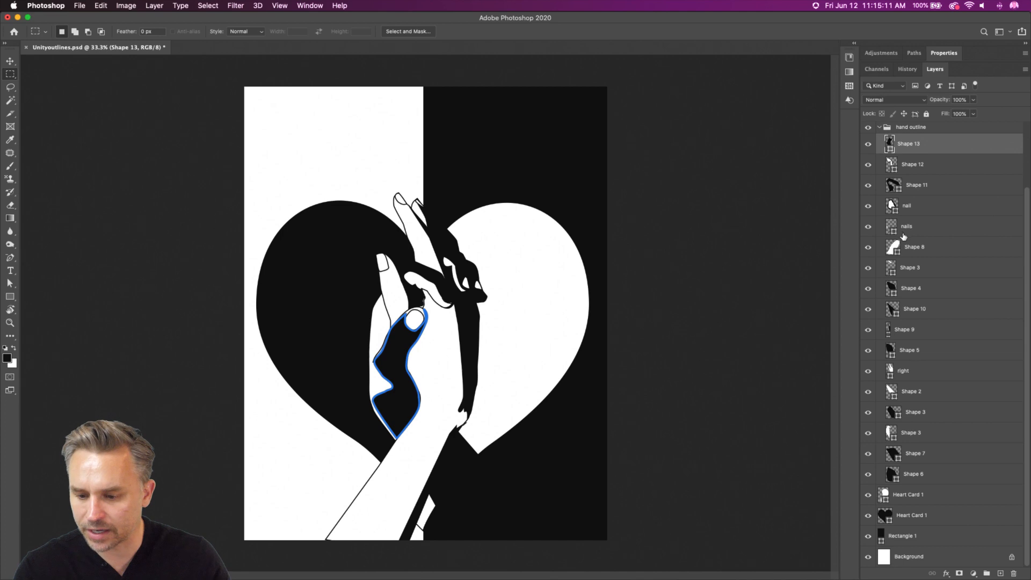
left_click(918, 475, "shift")
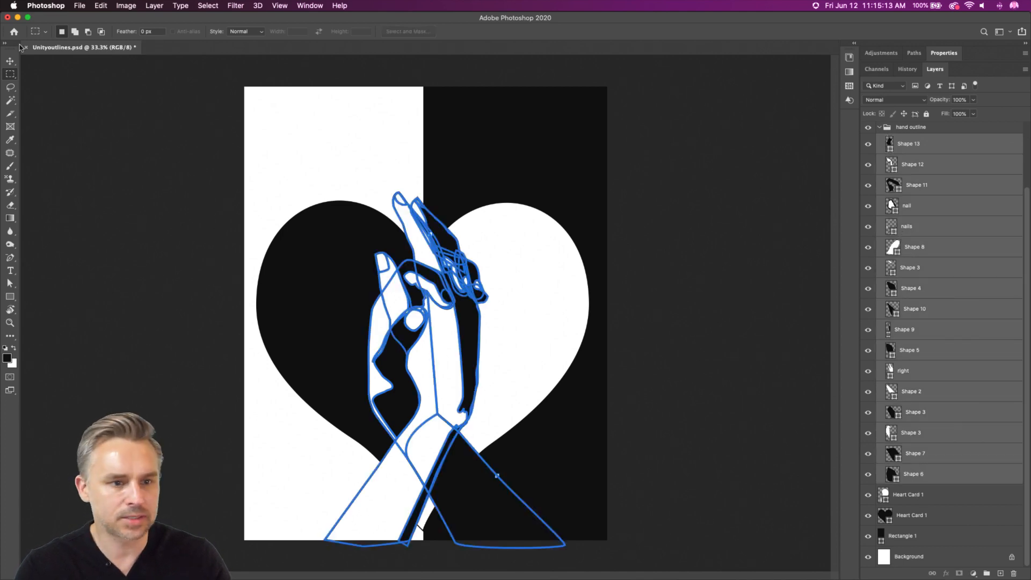
left_click(9, 283)
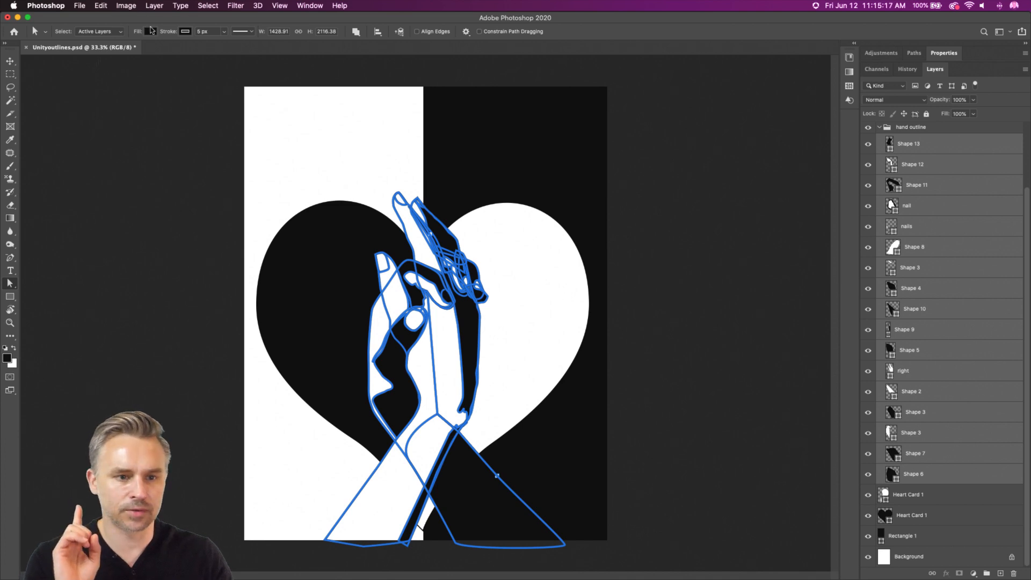
left_click(185, 32)
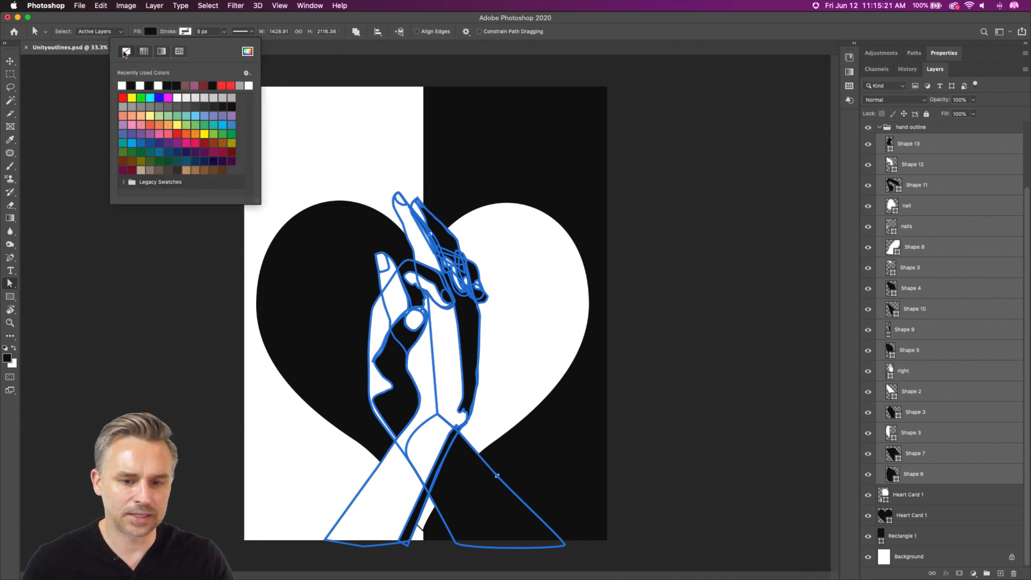
left_click(125, 52)
key("v")
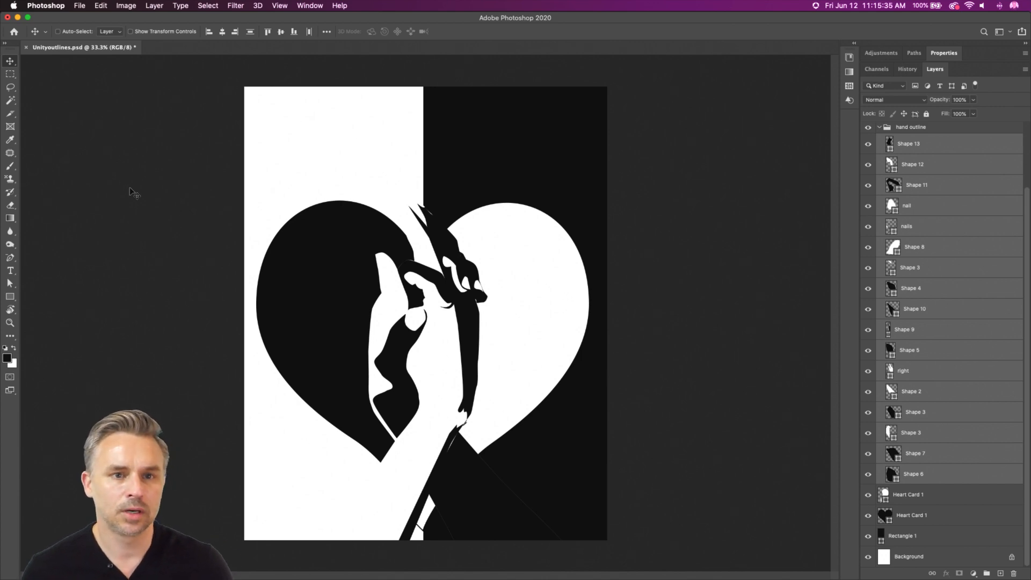
Select the black Shape 3 below the wrist and bring up the pattern presets.
left_click(937, 317)
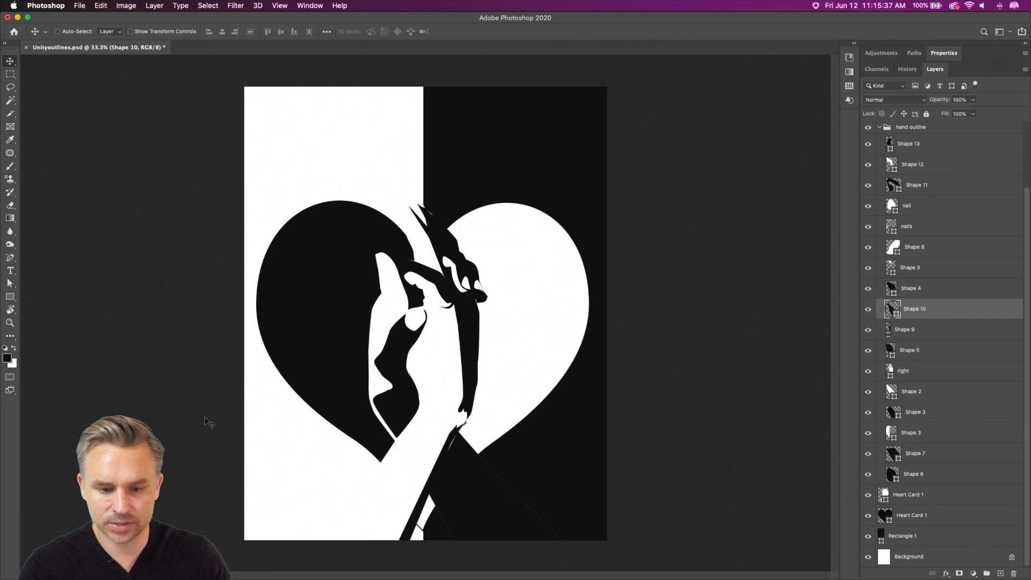
left_click(468, 479, "super")
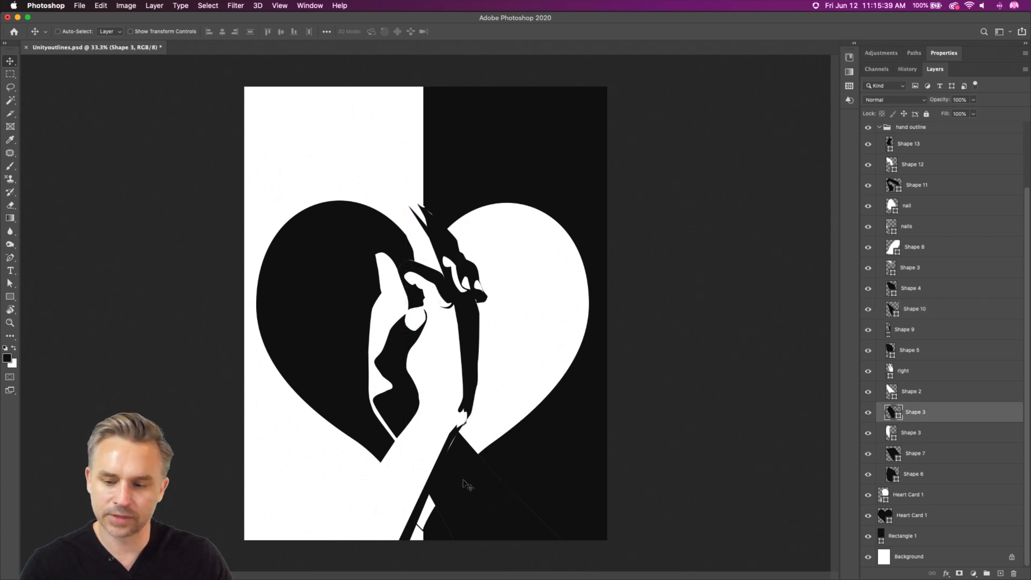
left_click(851, 46)
left_click(722, 53)
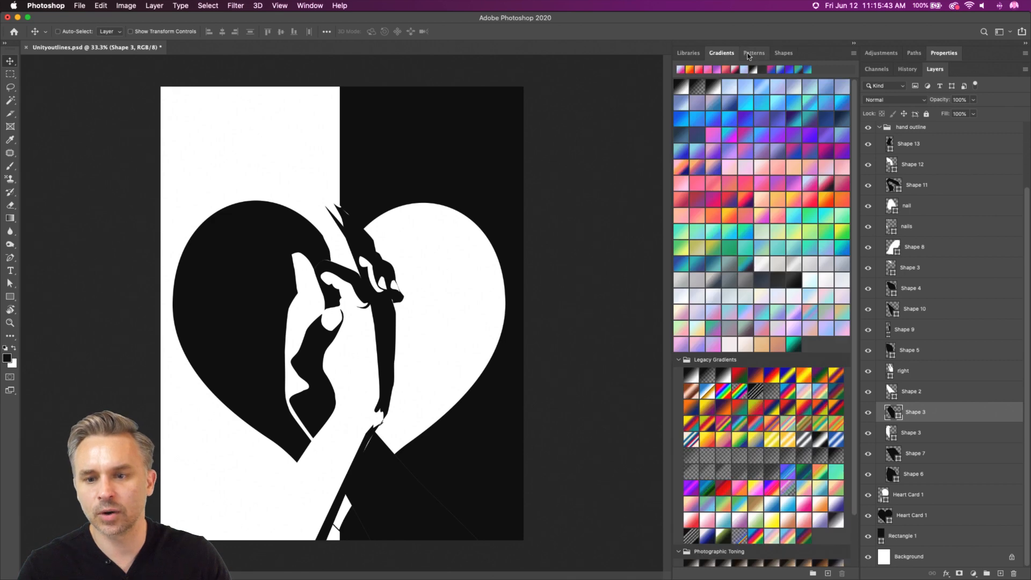
left_click(754, 53)
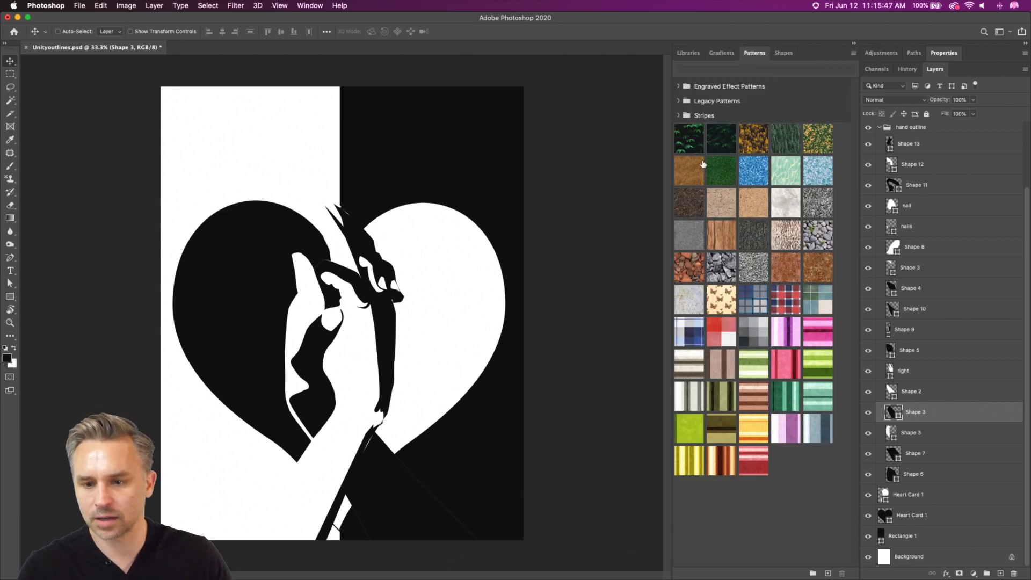
Try several Legacy Patterns textures, the butterfly pattern, plaids and brown stripes as the fill of Shape 3.
left_click(678, 101)
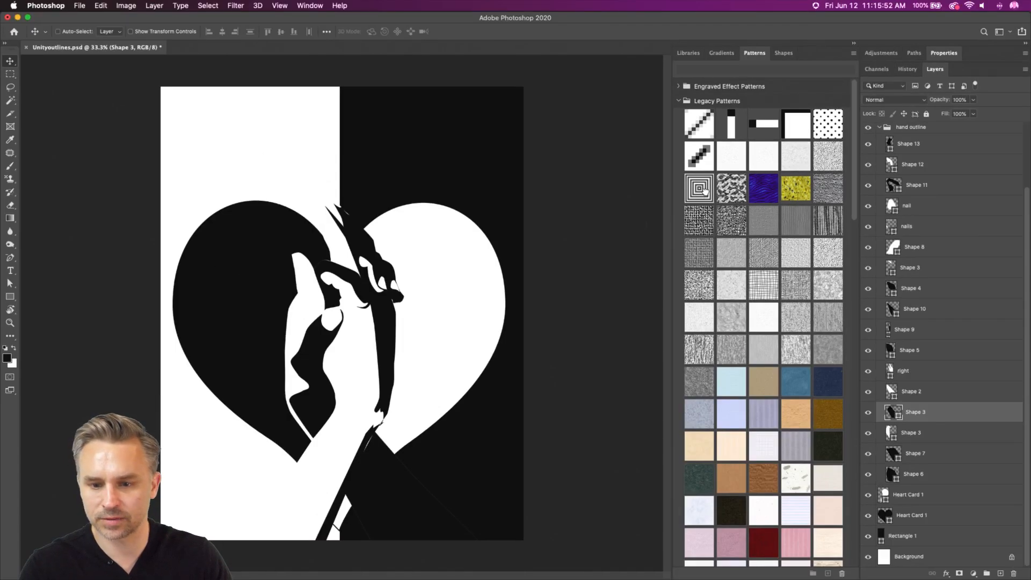
left_click(648, 255)
left_click(710, 243)
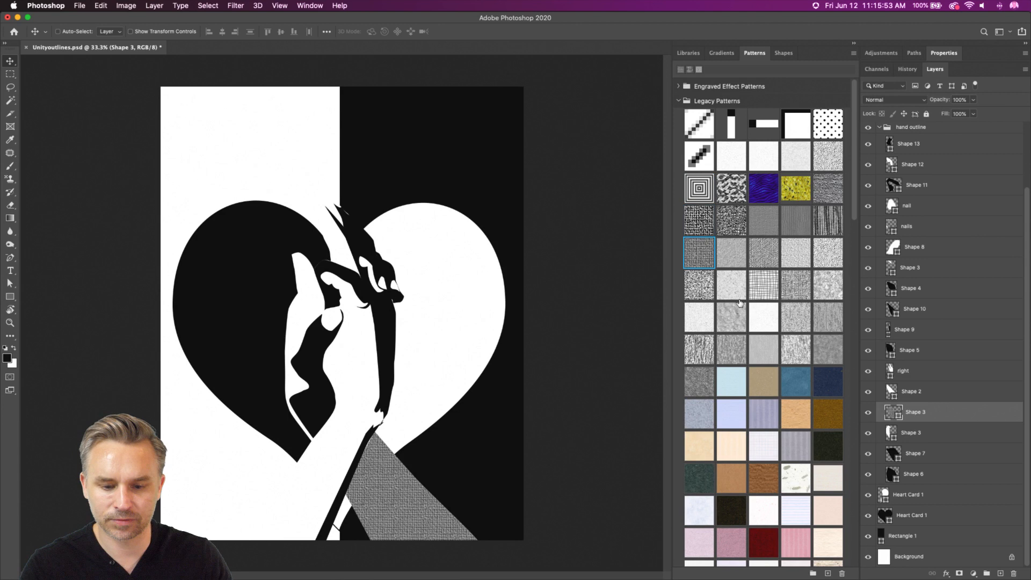
left_click(733, 252)
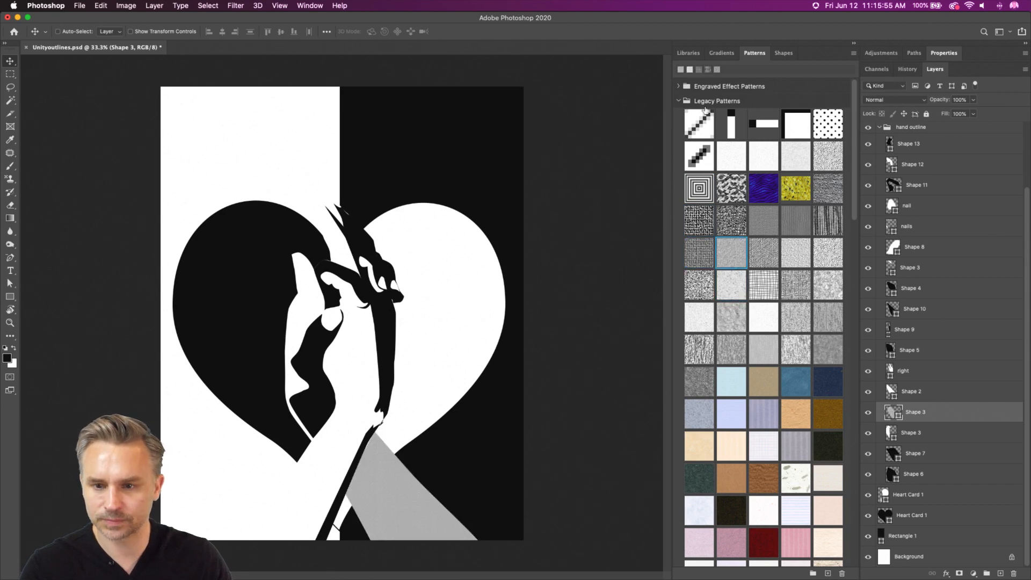
left_click(679, 102)
left_click(721, 299)
left_click(754, 299)
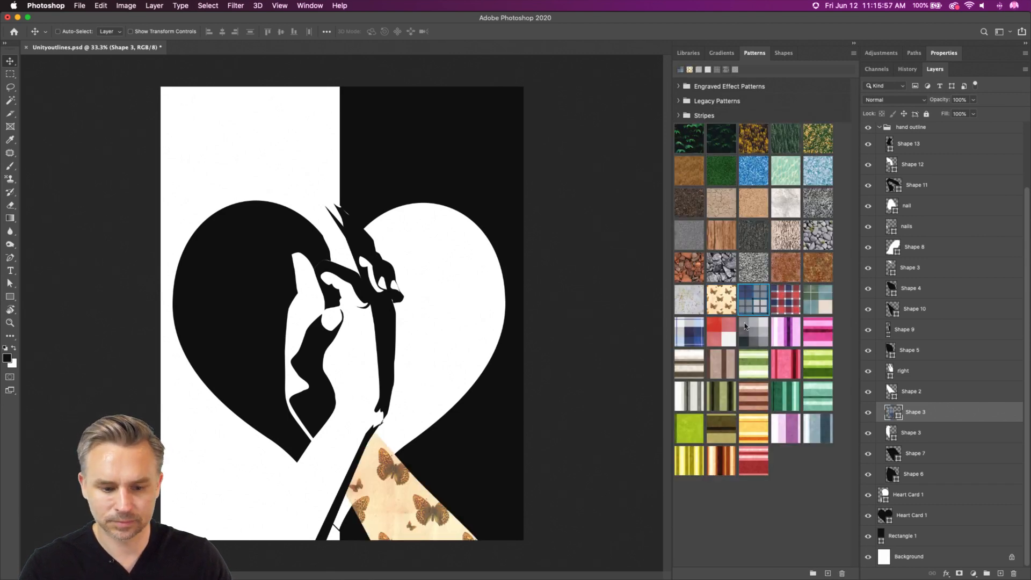
left_click(752, 326)
left_click(724, 370)
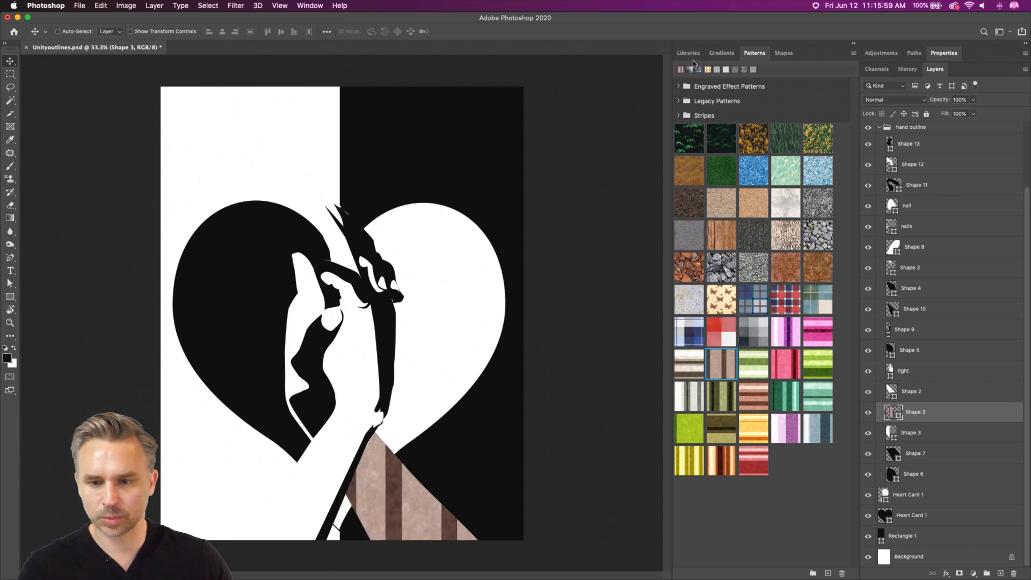
Fill Shape 3 with the second-darkest wavy line pattern from Engraved Effect Patterns, comparing it with the neighbouring variants.
left_click(679, 86)
left_click(726, 143)
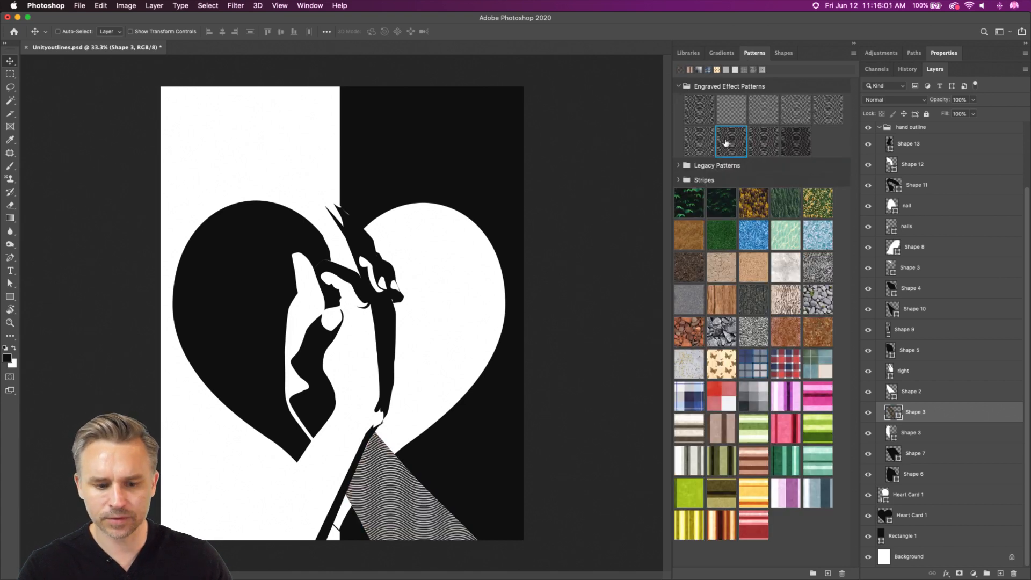
left_click(769, 146)
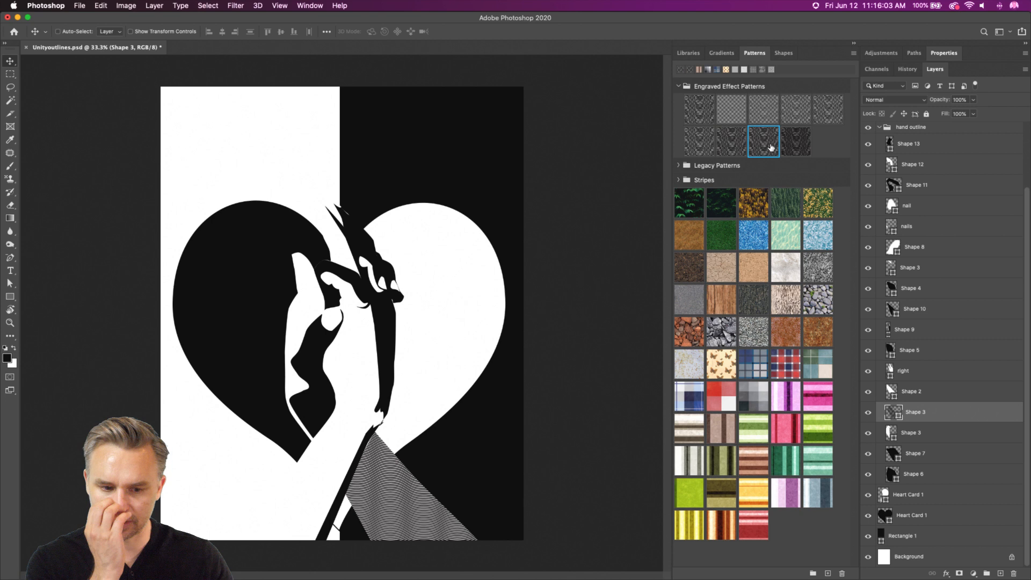
left_click(801, 147)
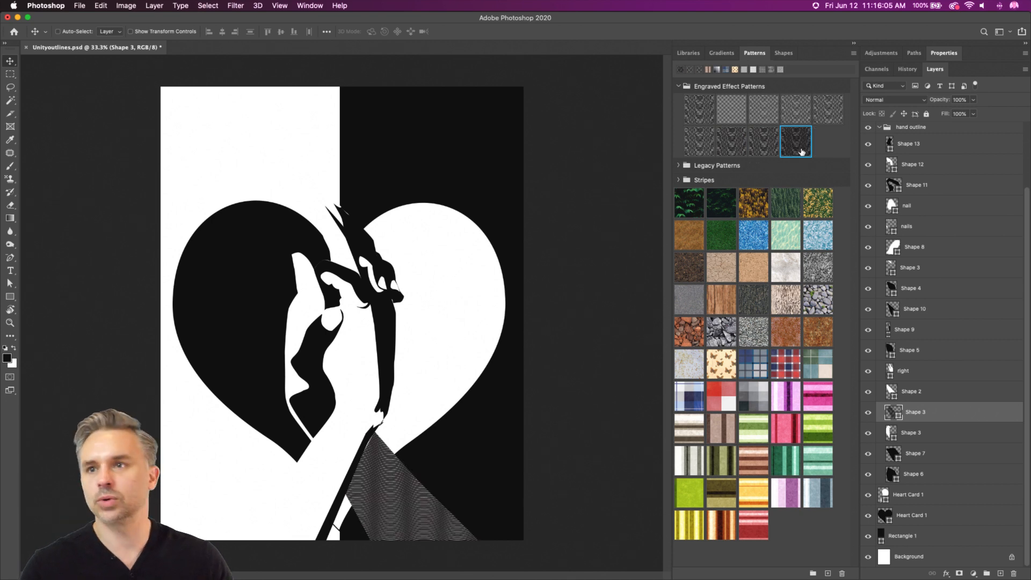
left_click(769, 146)
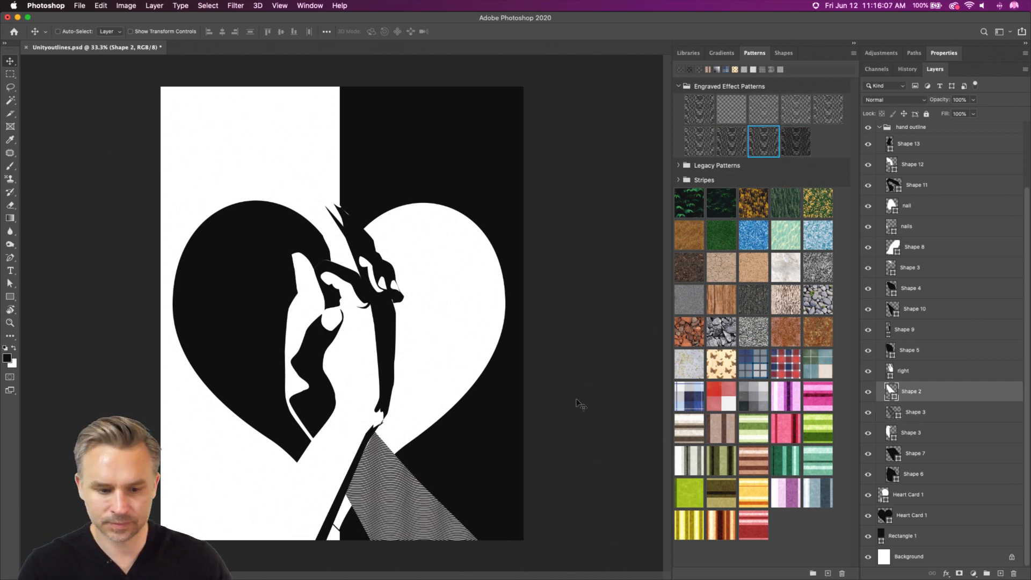
Fill Shape 13 in the palm and Shape 11 on the curled finger with the darkest Engraved Effect pattern.
left_click(308, 409, "super")
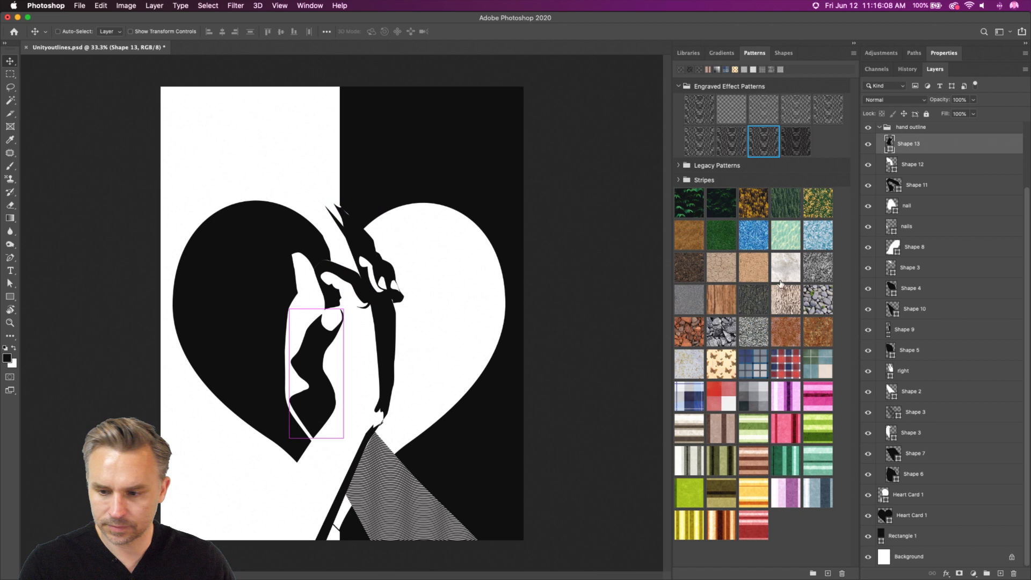
left_click(789, 141)
left_click(360, 289, "super")
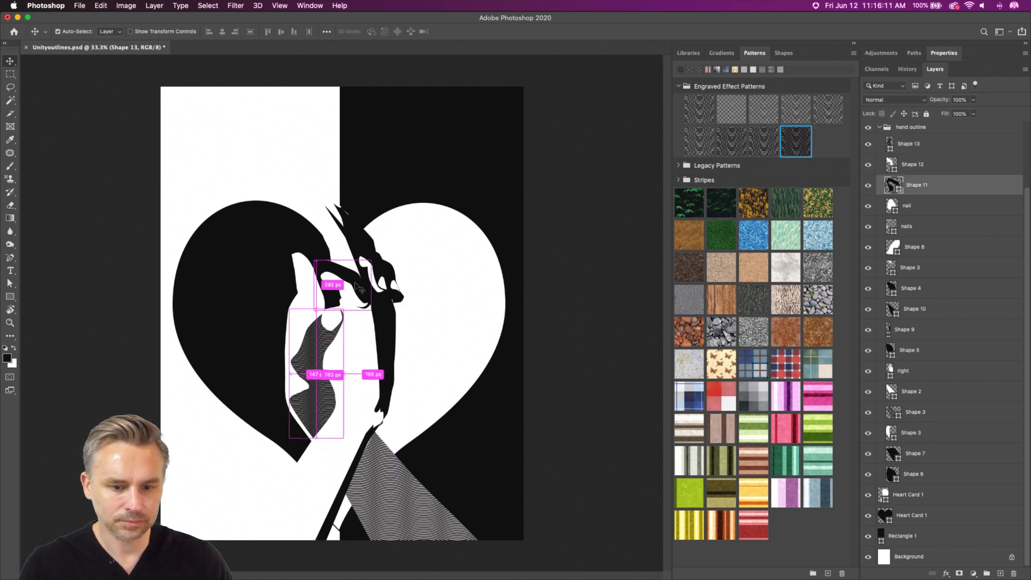
left_click(794, 143)
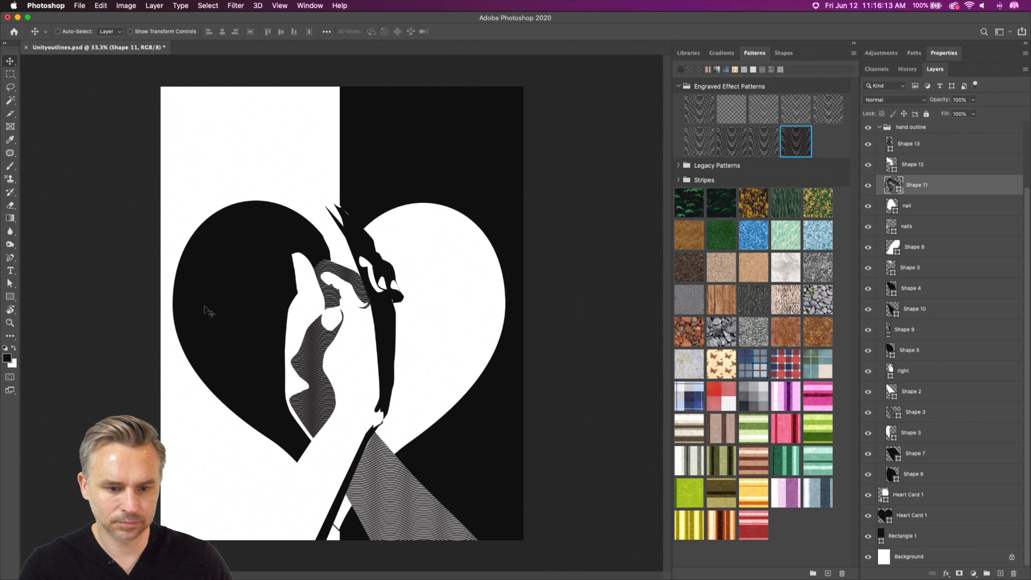
Fill Shape 9 along the forearm and Shape 10 on the back of the upper hand with the darkest Engraved Effect pattern.
left_click(397, 348, "super")
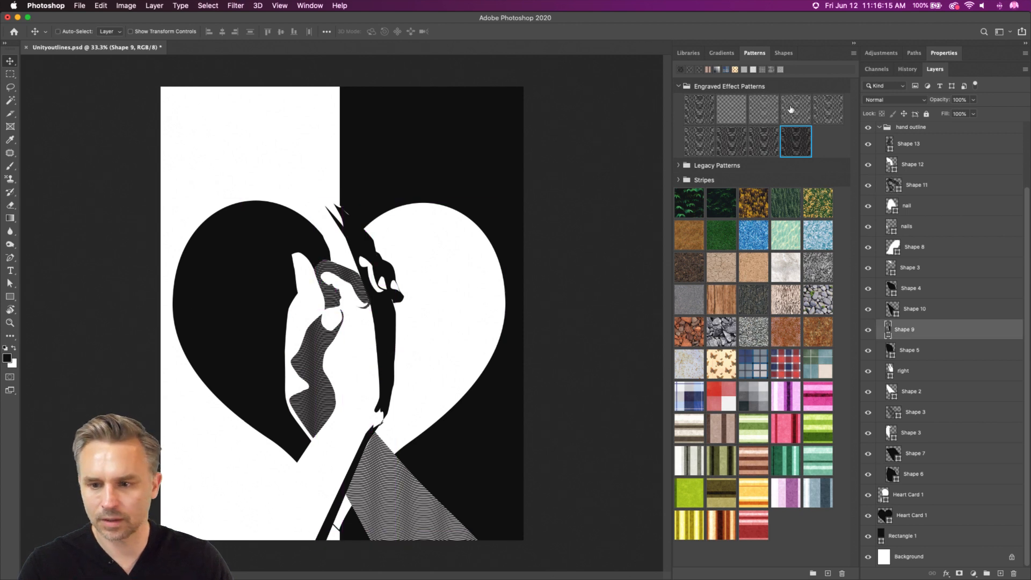
left_click(791, 140)
left_click(366, 245, "super")
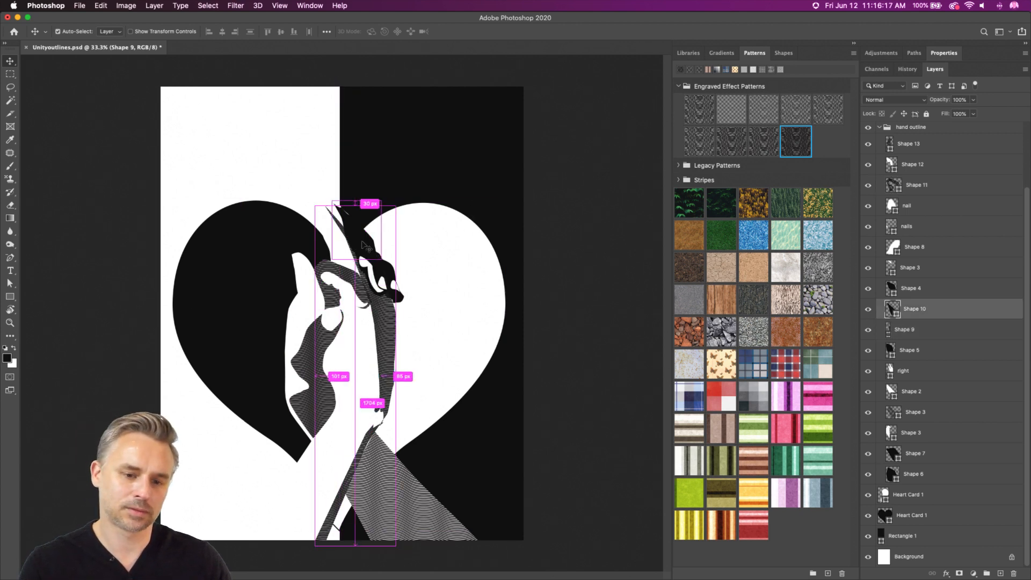
left_click(795, 141)
left_click(793, 141)
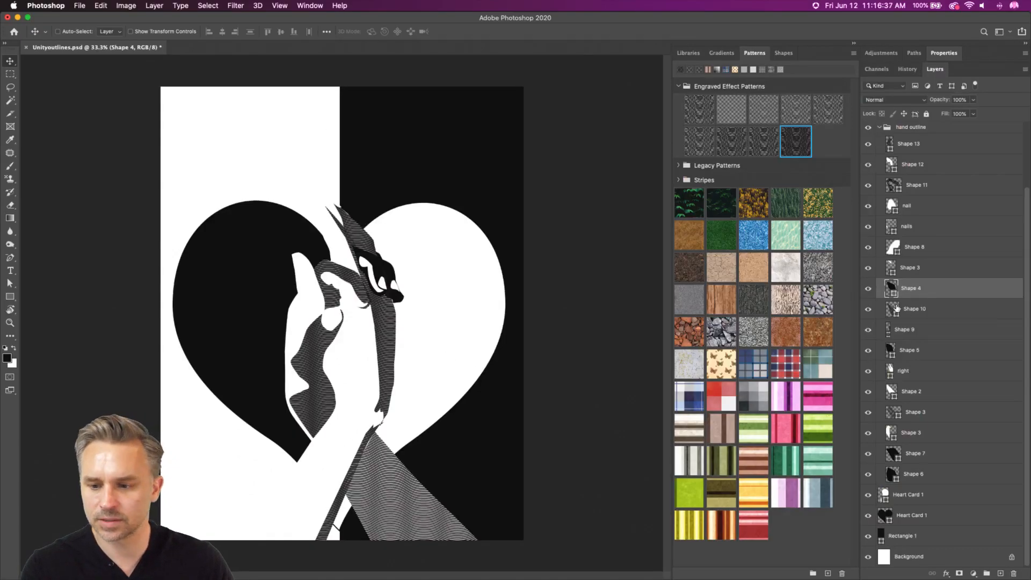
Scale the pattern fill of the patterned Shape 3 below the wrist to about 128%.
left_click(897, 308)
left_click(380, 503, "super")
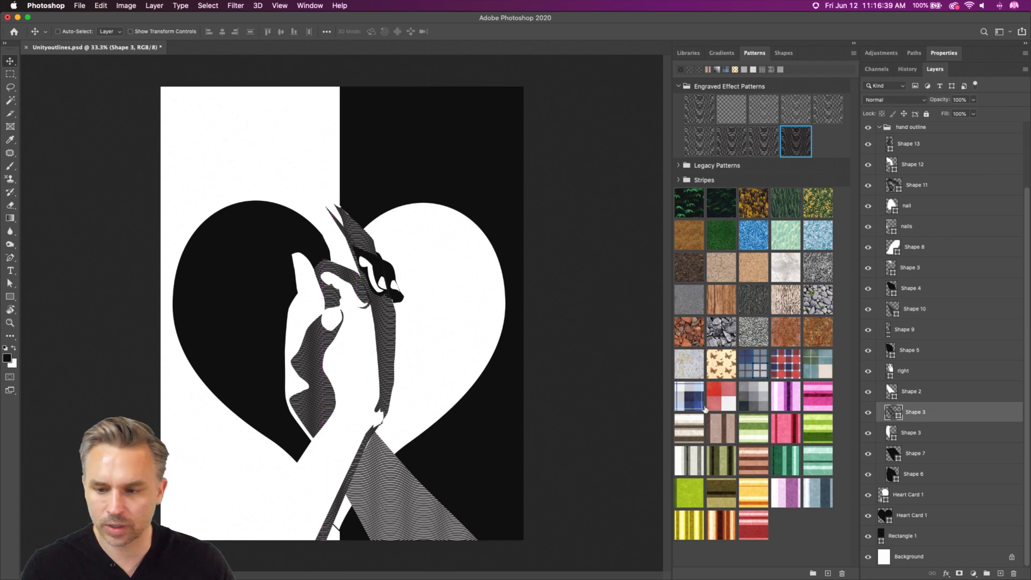
double_click(887, 410)
left_click_drag(447, 213, 523, 268)
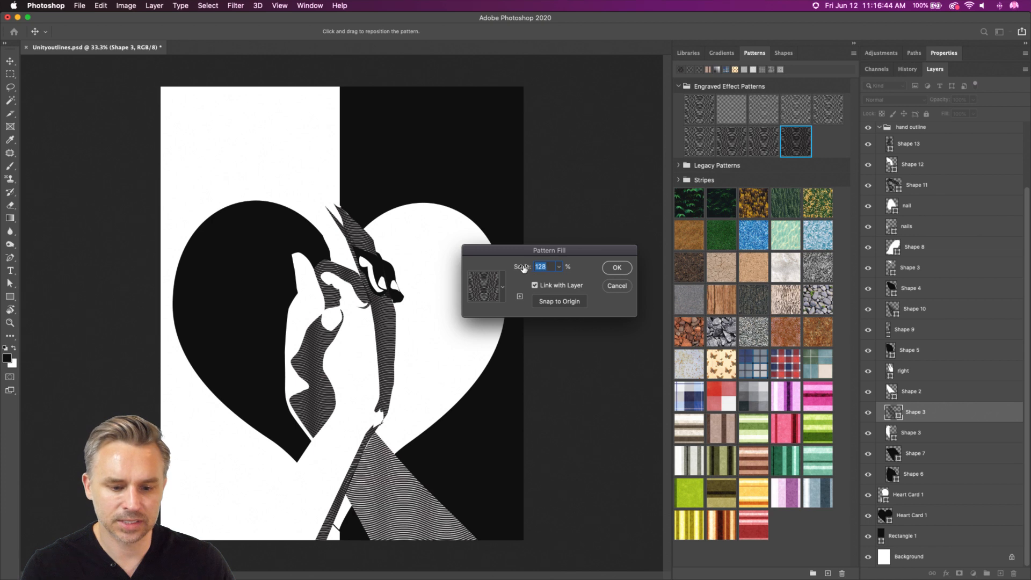
left_click(612, 266)
Scale the pattern fill of Shape 9 to about 113% and save the document.
left_click(904, 329)
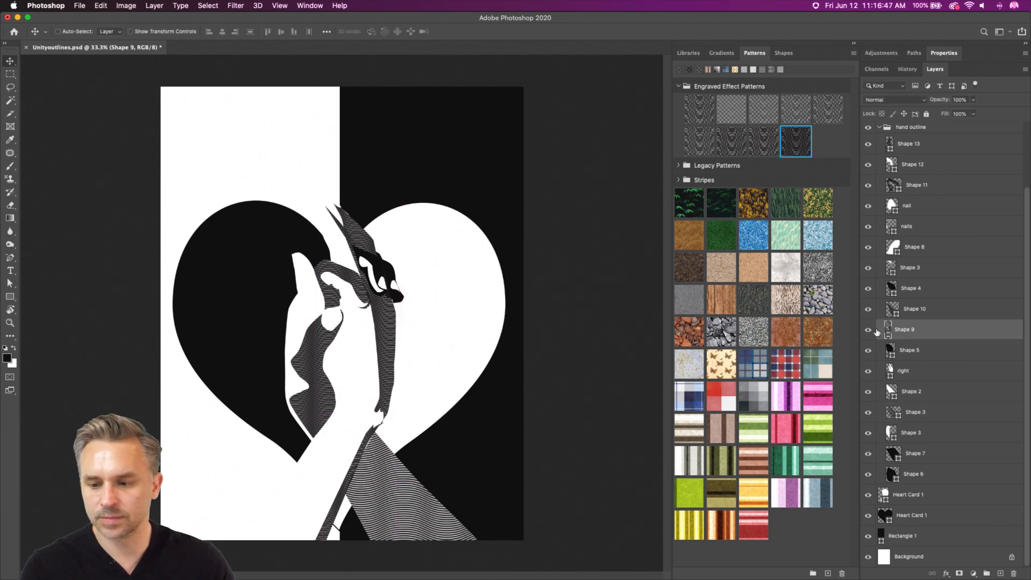
double_click(887, 331)
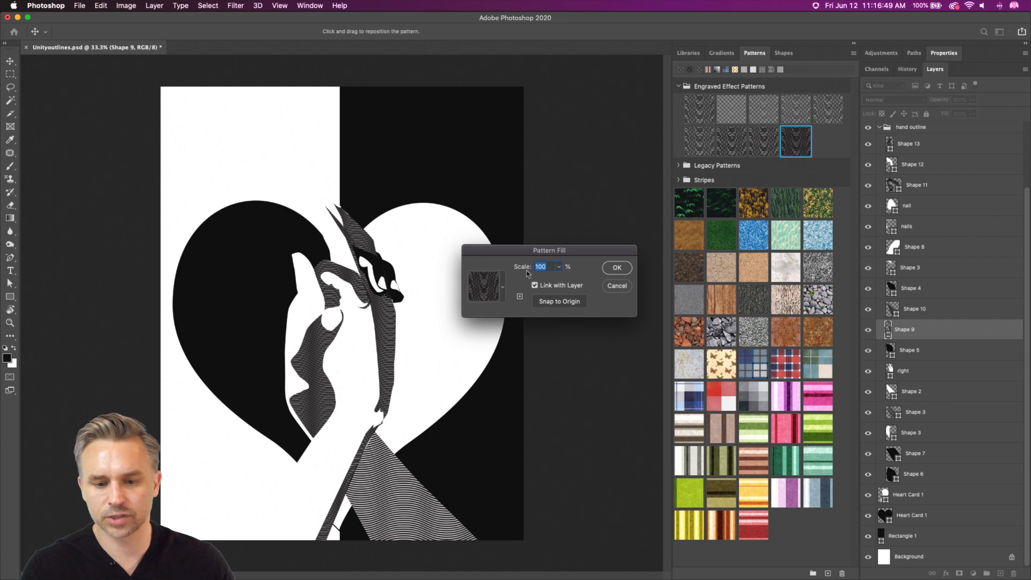
left_click_drag(519, 269, 516, 269)
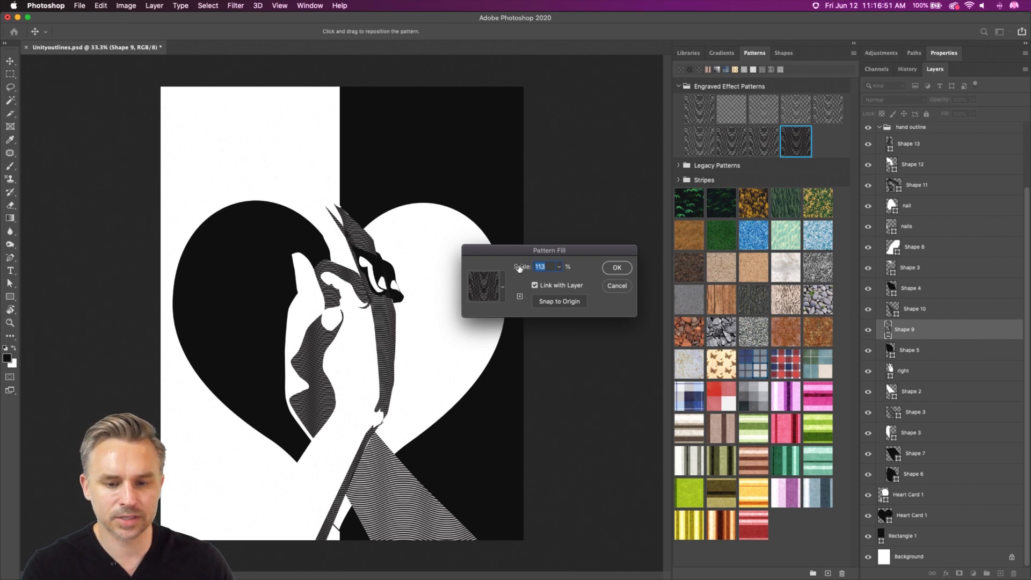
left_click(614, 268)
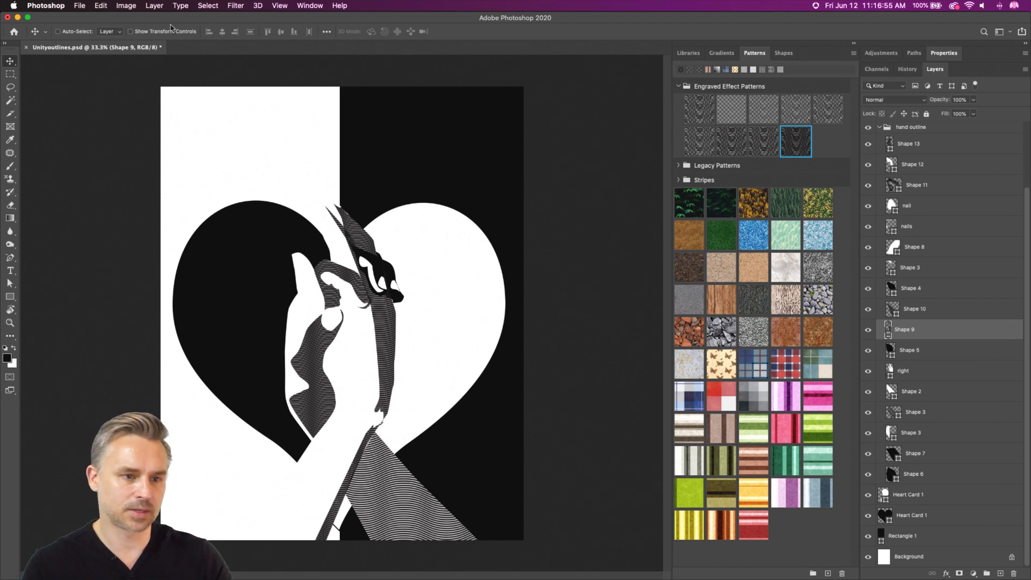
left_click(57, 31)
key("super+s")
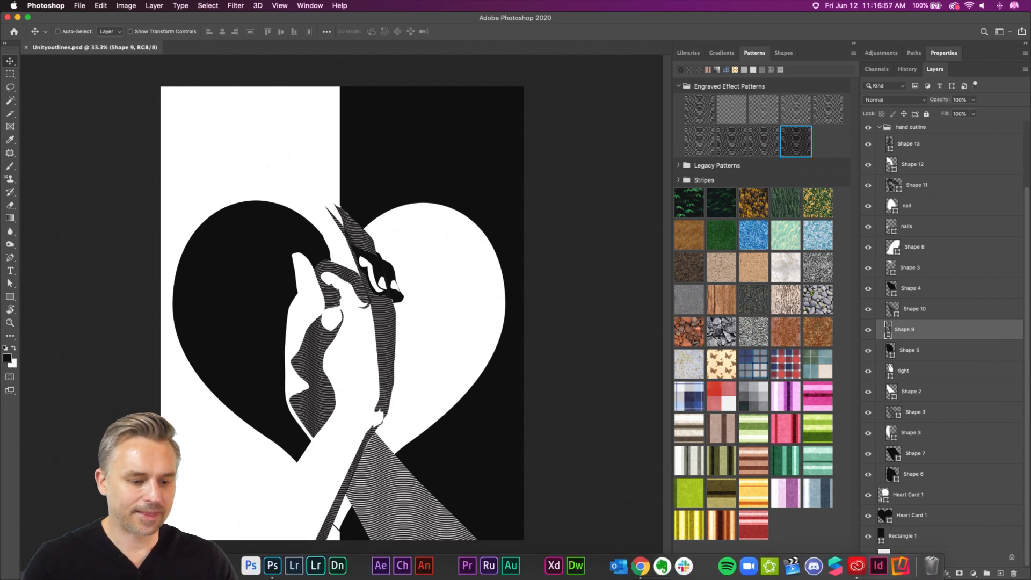
Add an empty layer above Rectangle 1 and hide both Heart Card 1 layers and Rectangle 1.
left_click(914, 536)
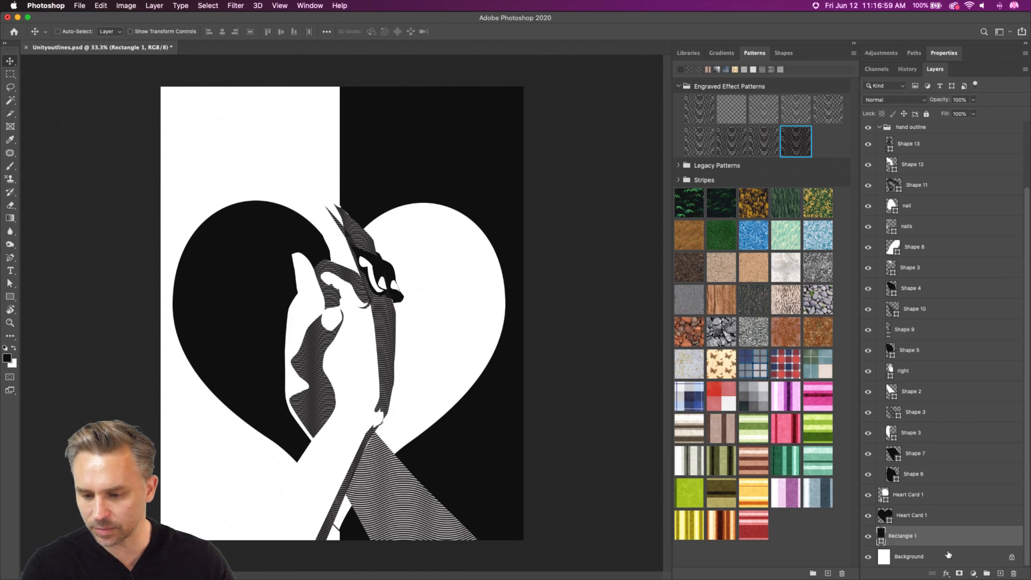
left_click(1000, 573)
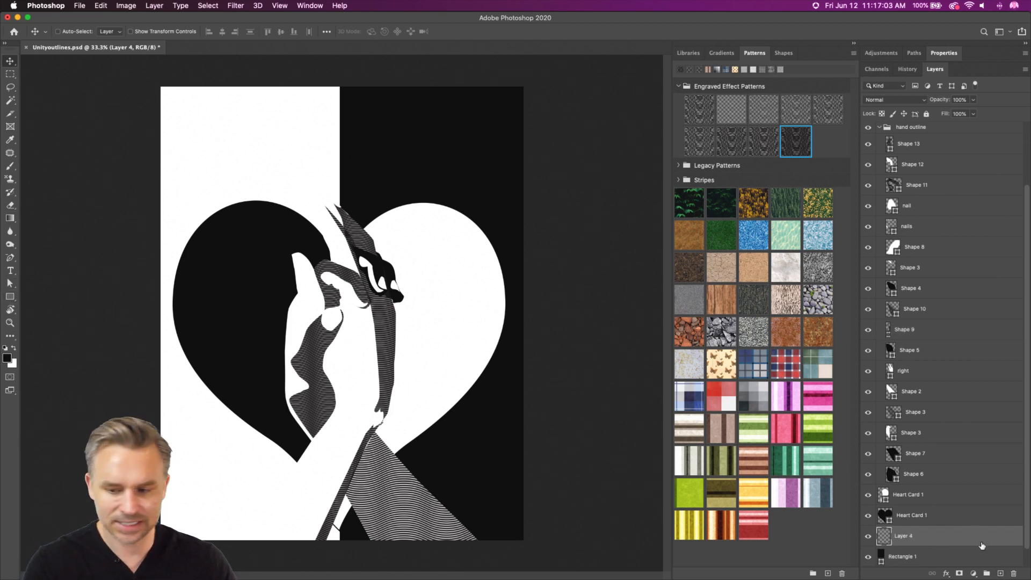
left_click(867, 496)
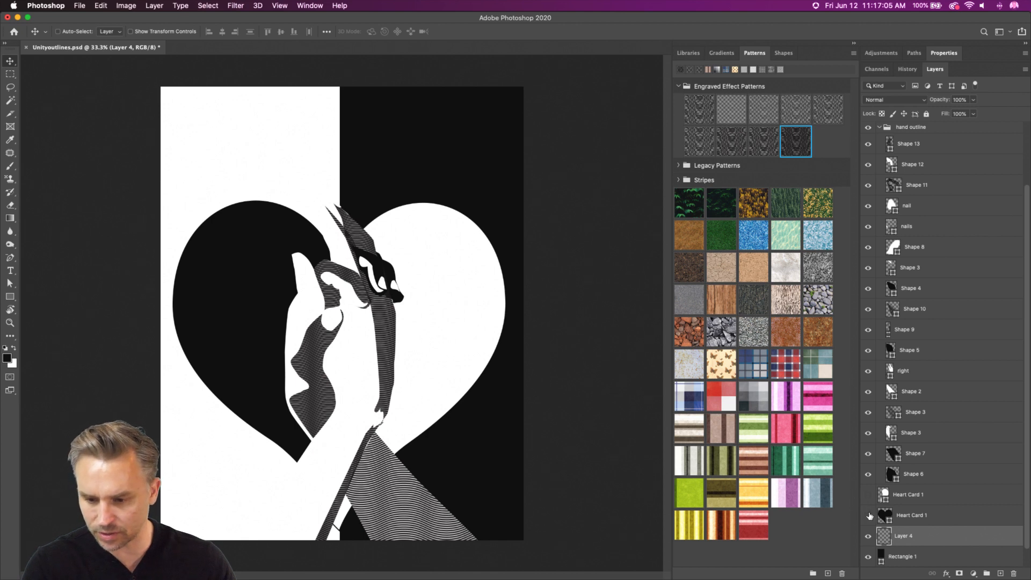
left_click(868, 515)
scroll(869, 537, "down", 1)
left_click(868, 536)
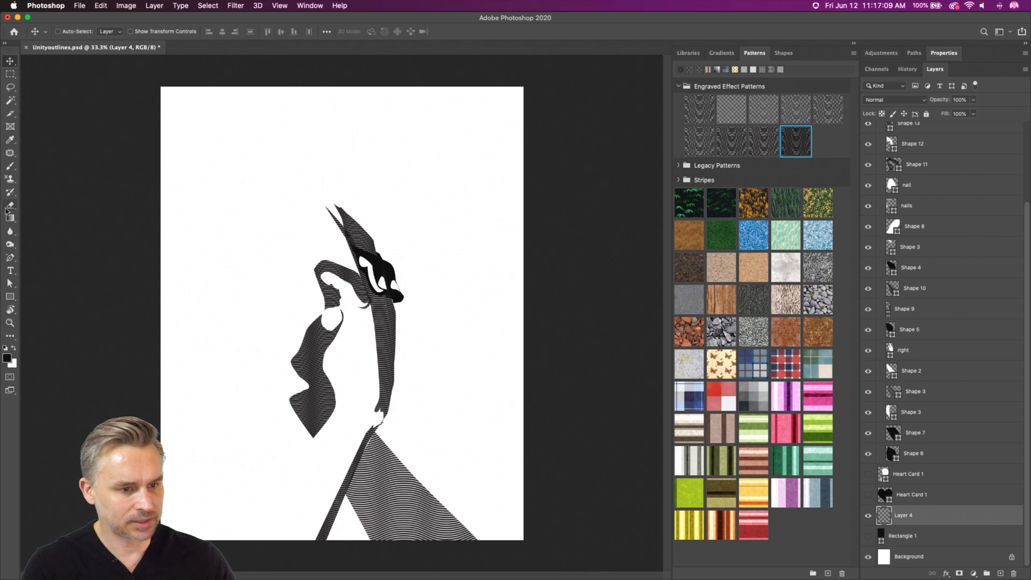
Place the custom sunburst shape on the canvas, centred over the hands.
left_click(10, 297)
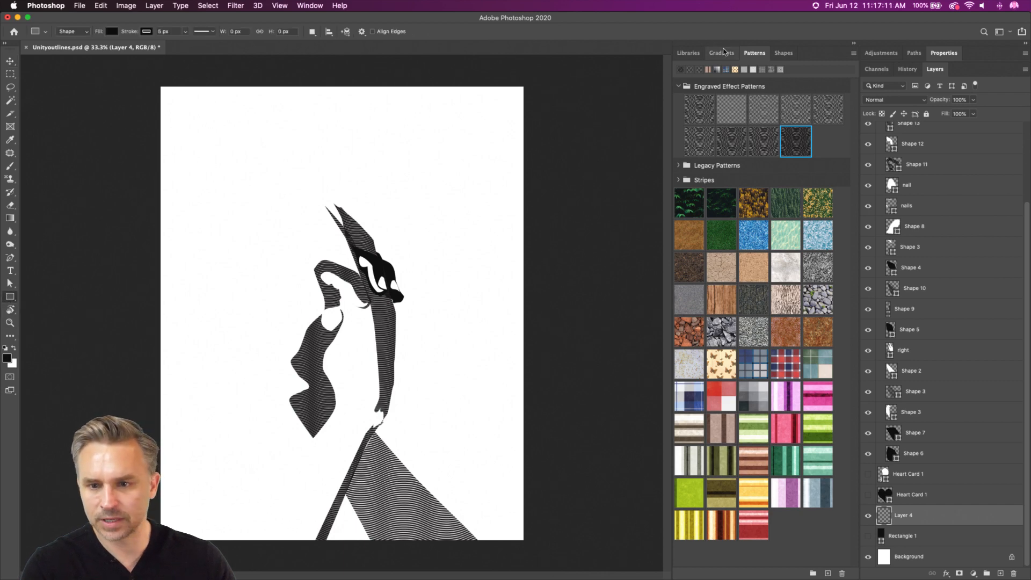
left_click(783, 53)
scroll(753, 322, "down", 10)
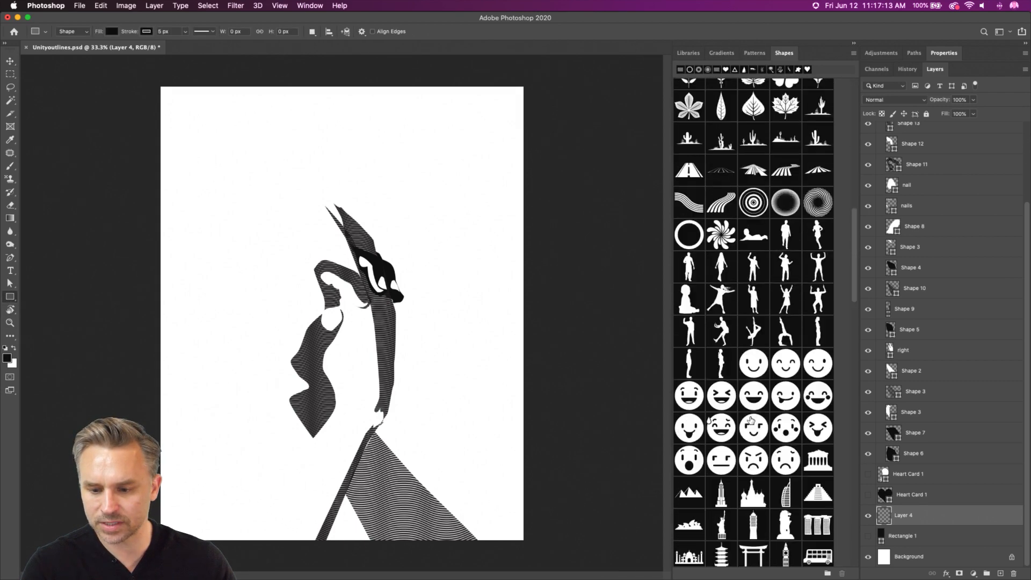
left_click(785, 550)
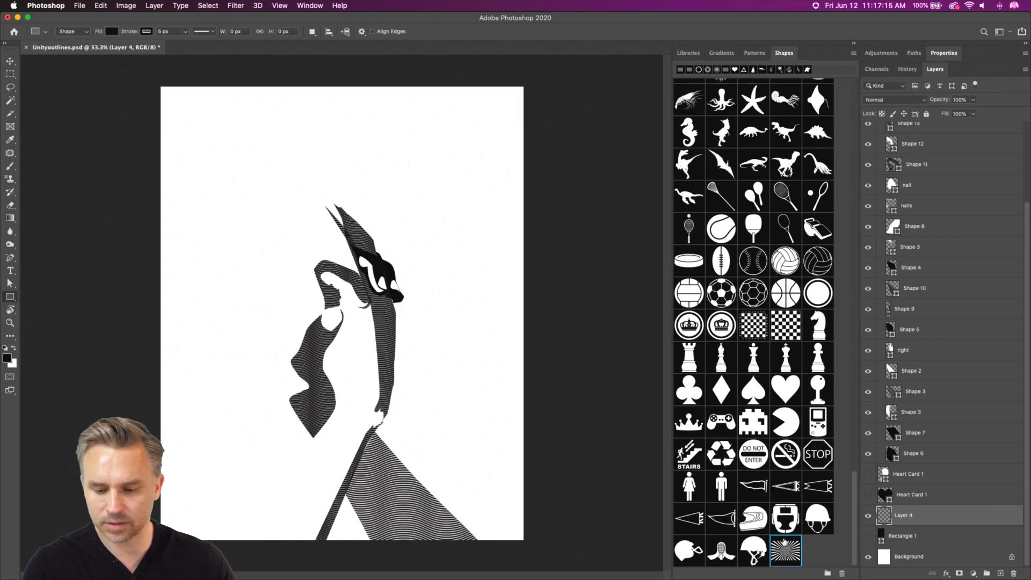
left_click_drag(784, 542, 356, 310)
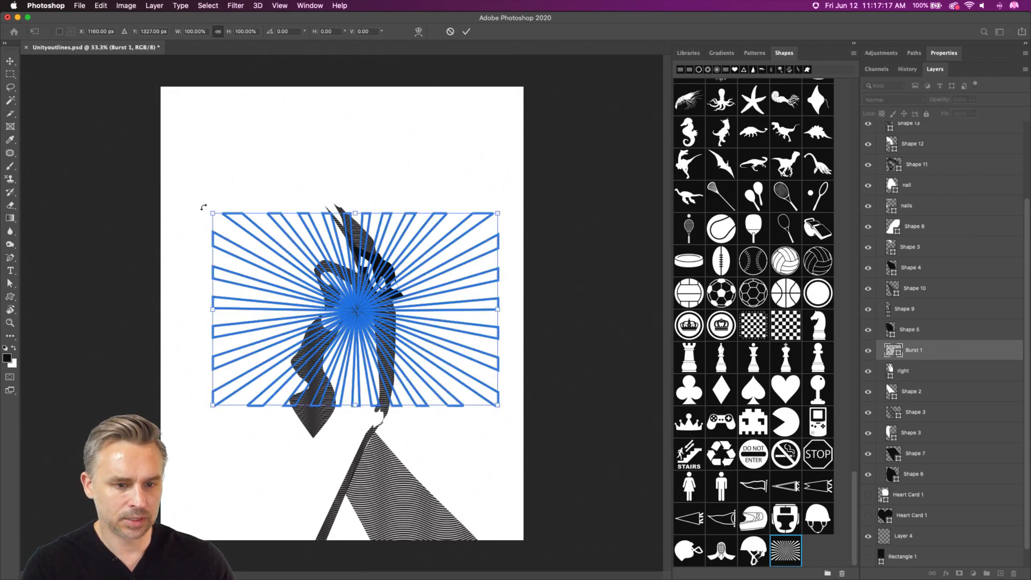
Rotate the sunburst to -90°, scale it to about 242% so it covers the page, and apply the transform.
left_click_drag(203, 207, 241, 467)
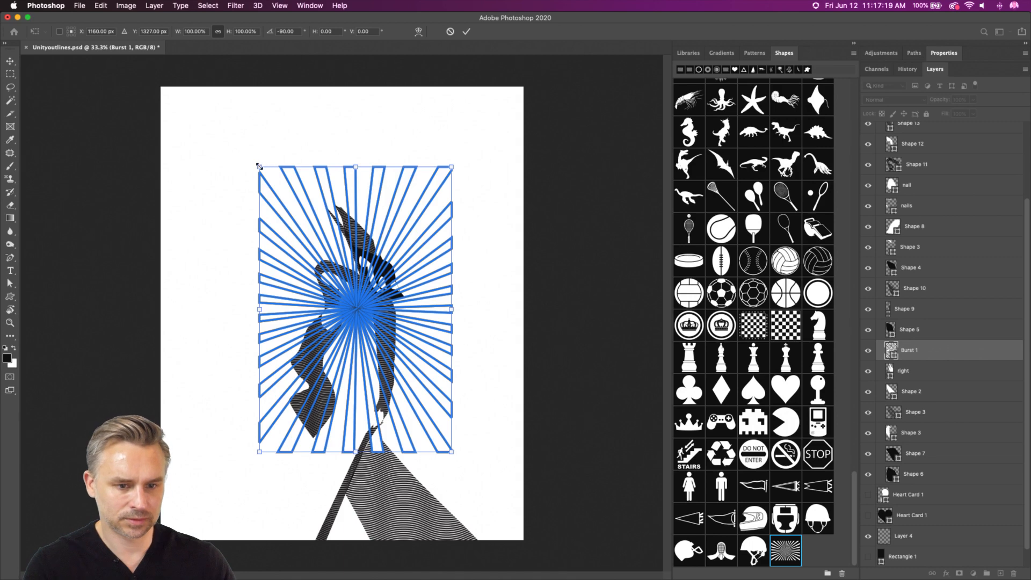
left_click_drag(258, 166, 122, 56)
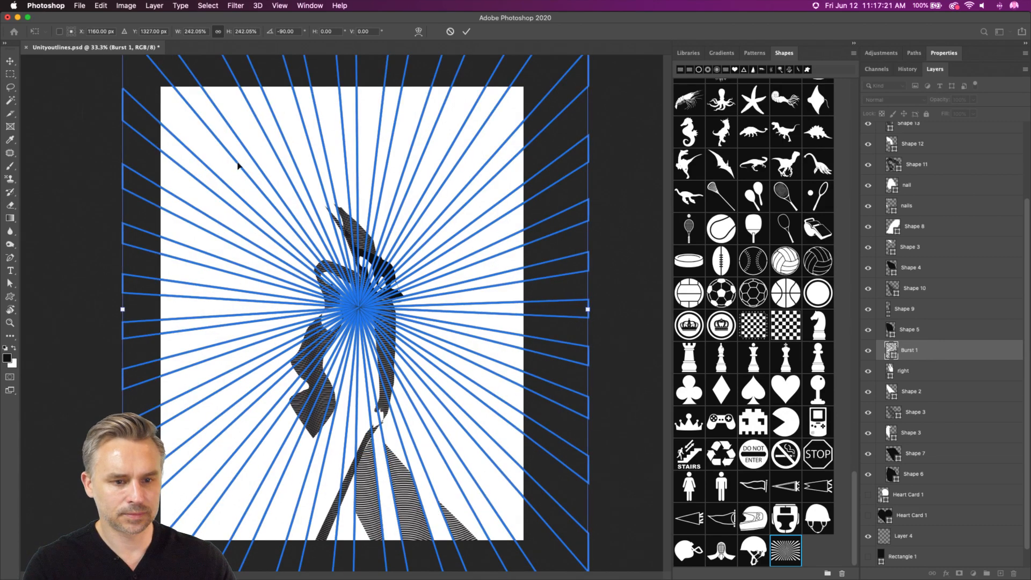
left_click_drag(238, 166, 223, 200)
key("Return")
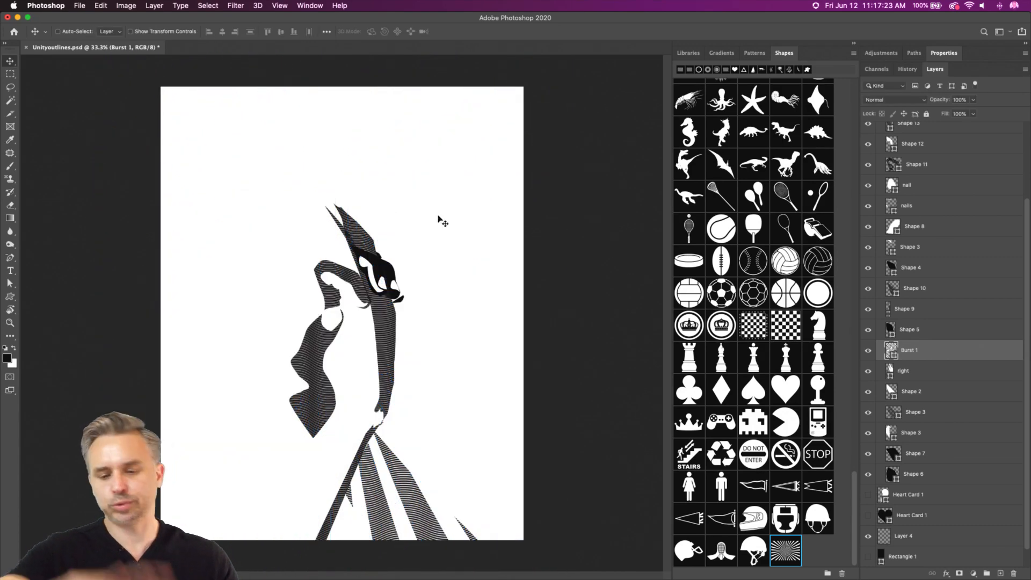
Fill the Burst 1 shape with black (000000).
double_click(891, 352)
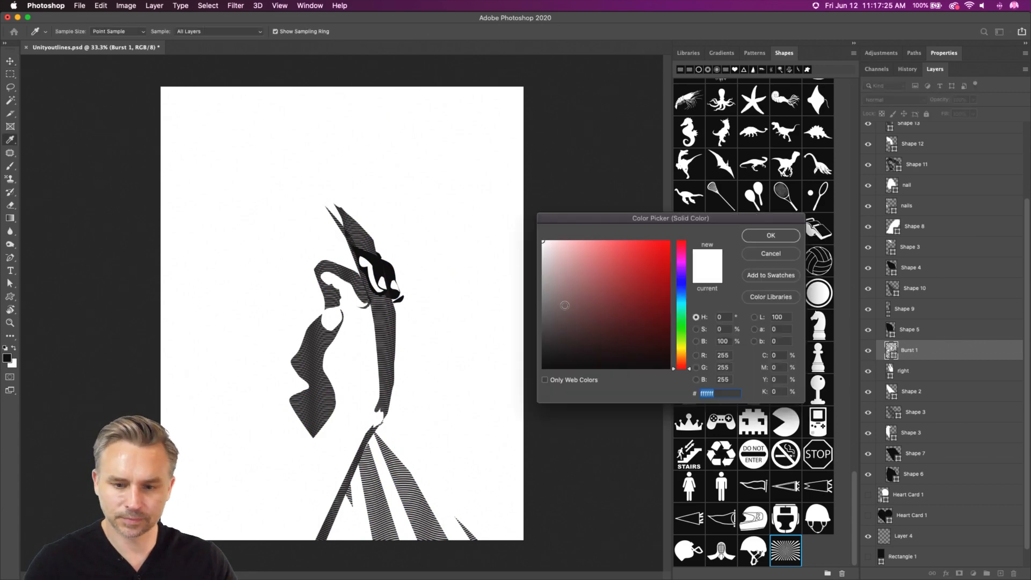
type("000000")
key("Return")
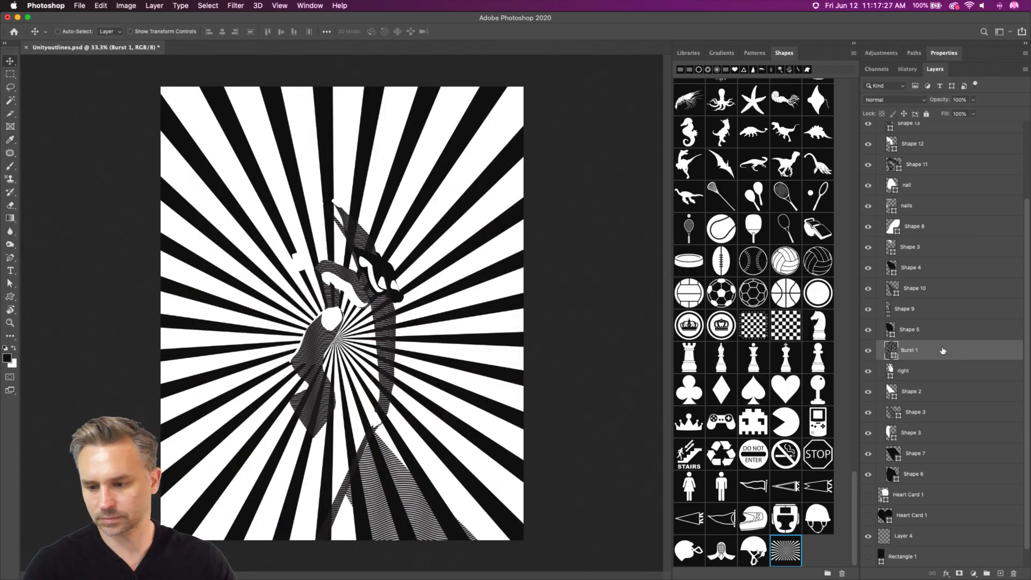
Move the Burst 1 layer directly below both Heart Card 1 layers and save the document.
left_click_drag(943, 350, 908, 519)
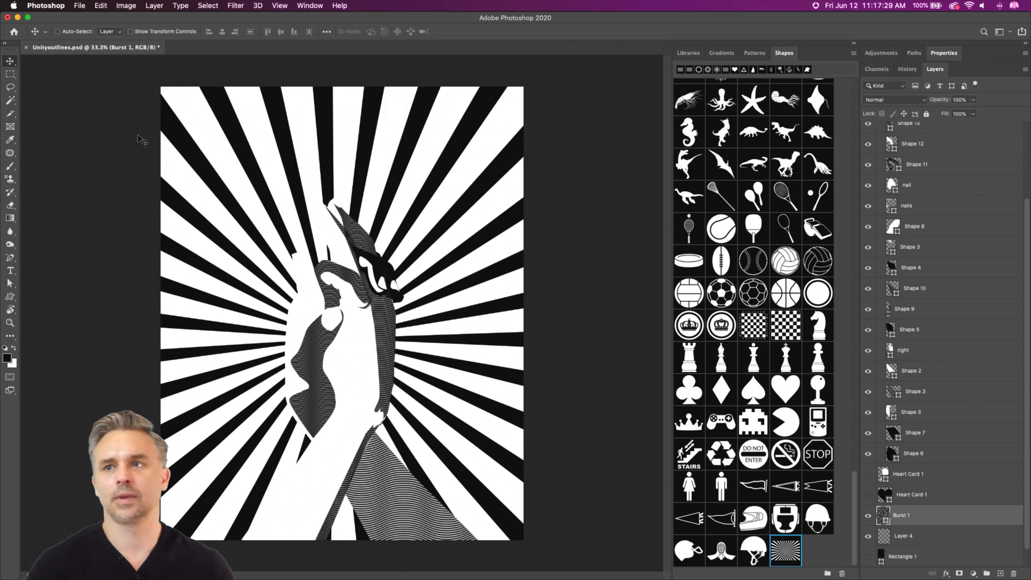
key("super+s")
Switch to Finder and open UnityBW.psd from the Desktop folder.
mouse_move(215, 577)
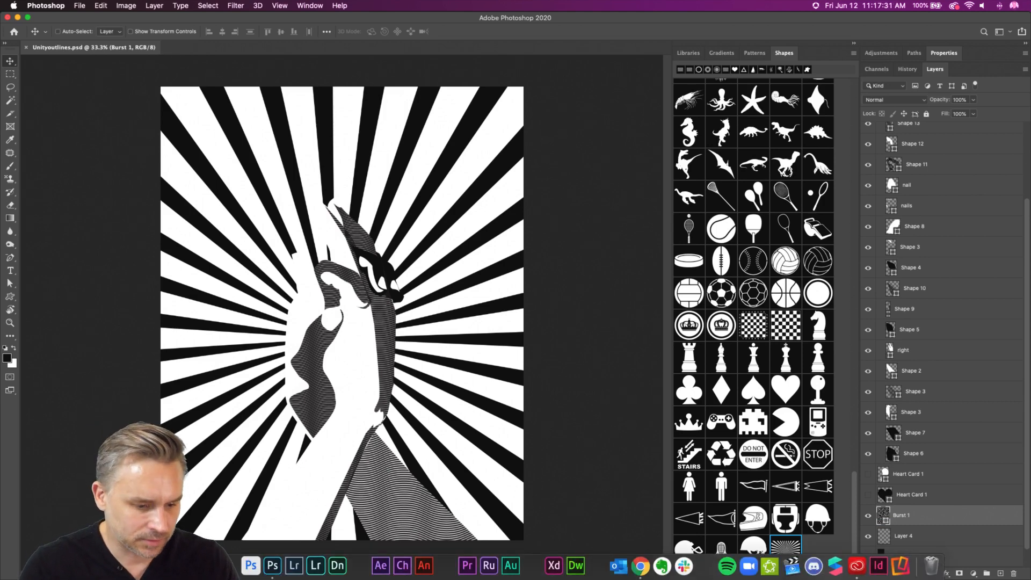
left_click(101, 565)
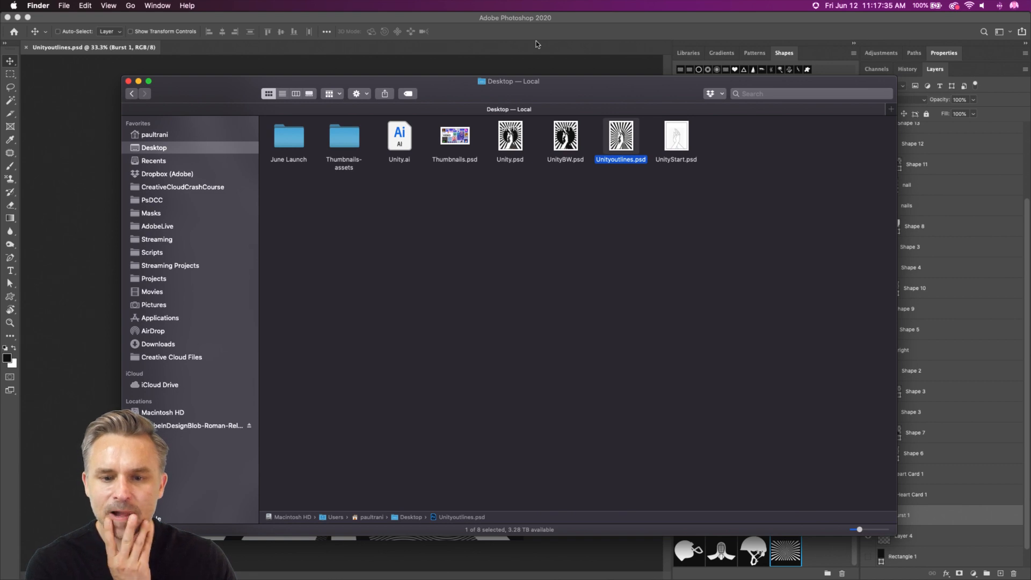
left_click(564, 140)
left_click(550, 187)
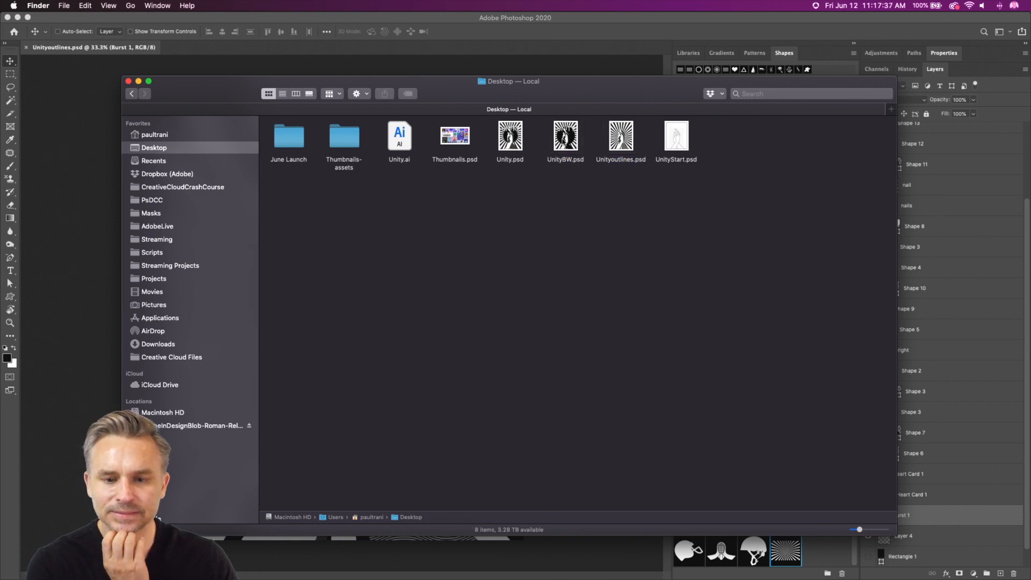
double_click(562, 140)
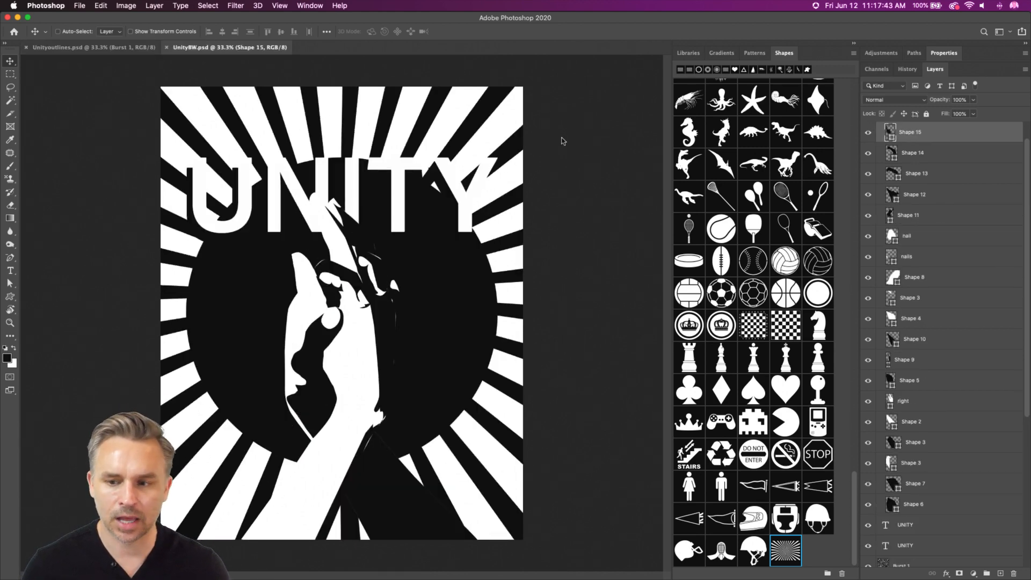
Collapse the hand outline group and hide both UNITY text layers.
scroll(936, 171, "up", 2)
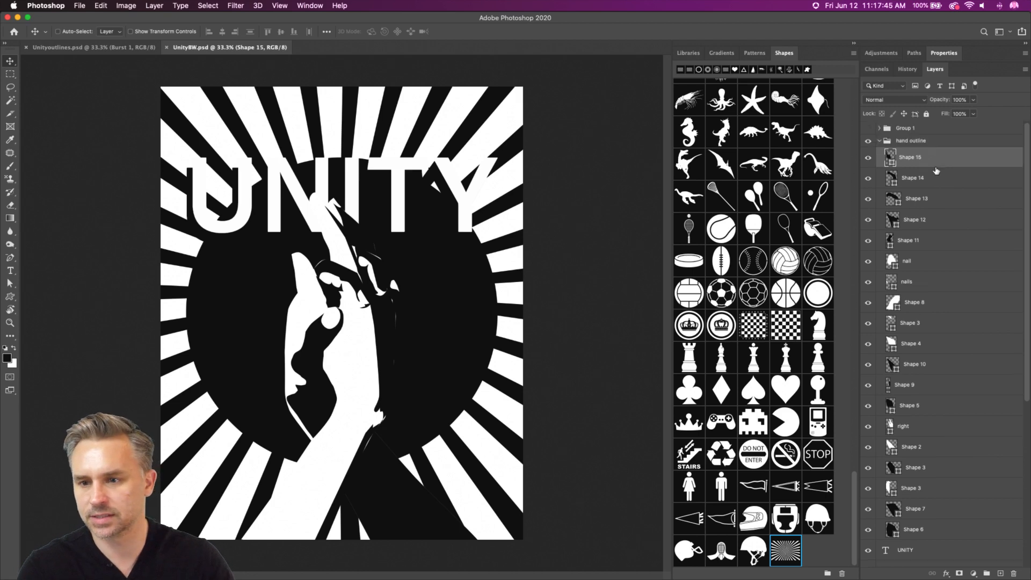
left_click(880, 142)
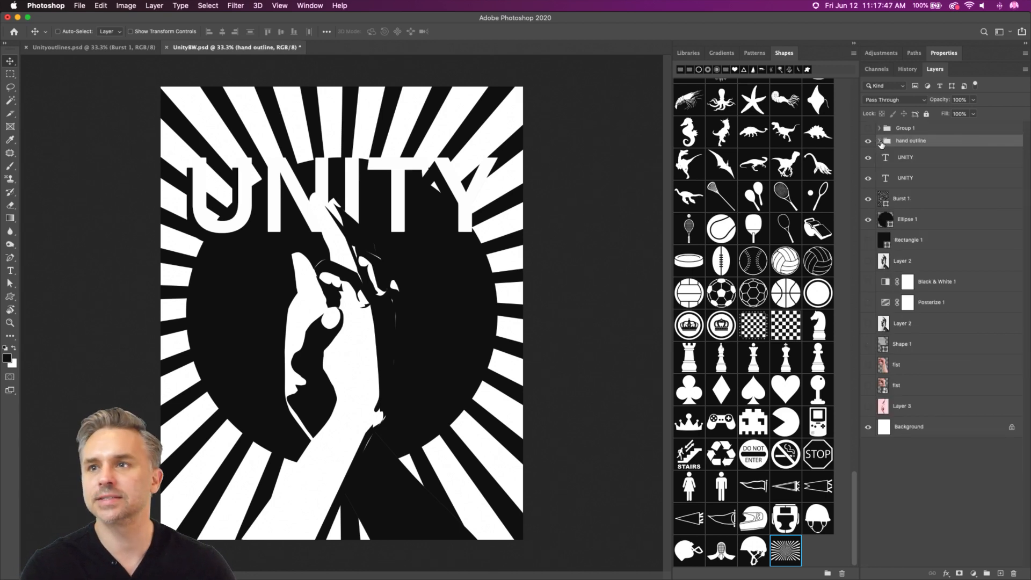
left_click(869, 160)
left_click(869, 178)
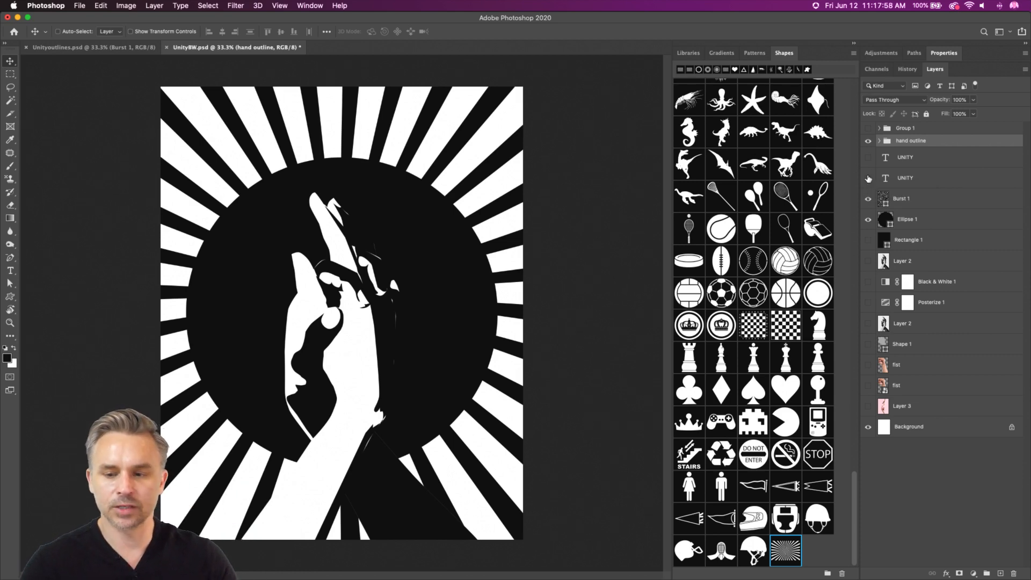
Swap Ellipse 1 for a heart shape about 1994 × 1737 px drawn on a layer above it, set slightly lower behind the hands.
left_click(906, 222)
left_click(998, 574)
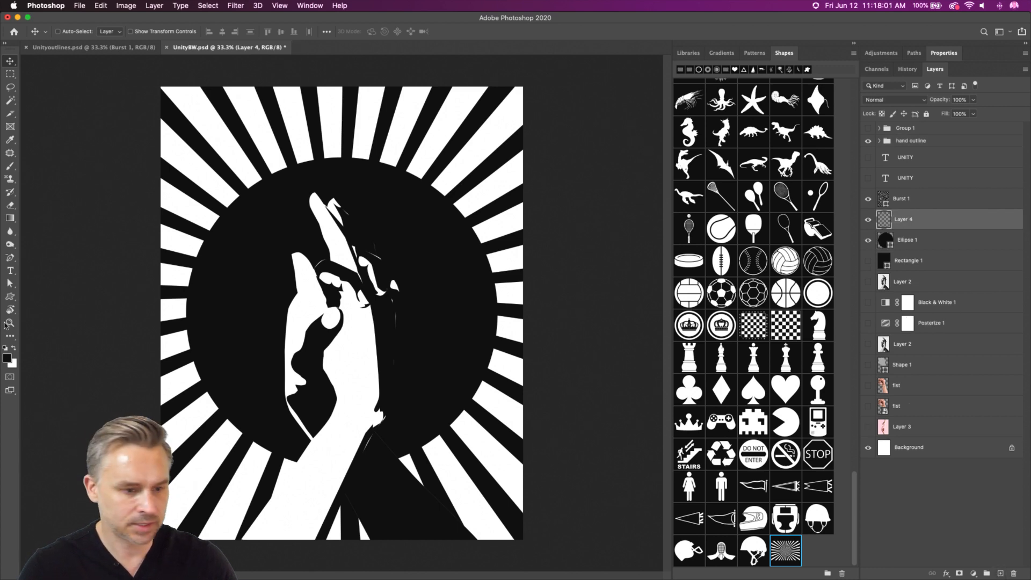
left_click(10, 296)
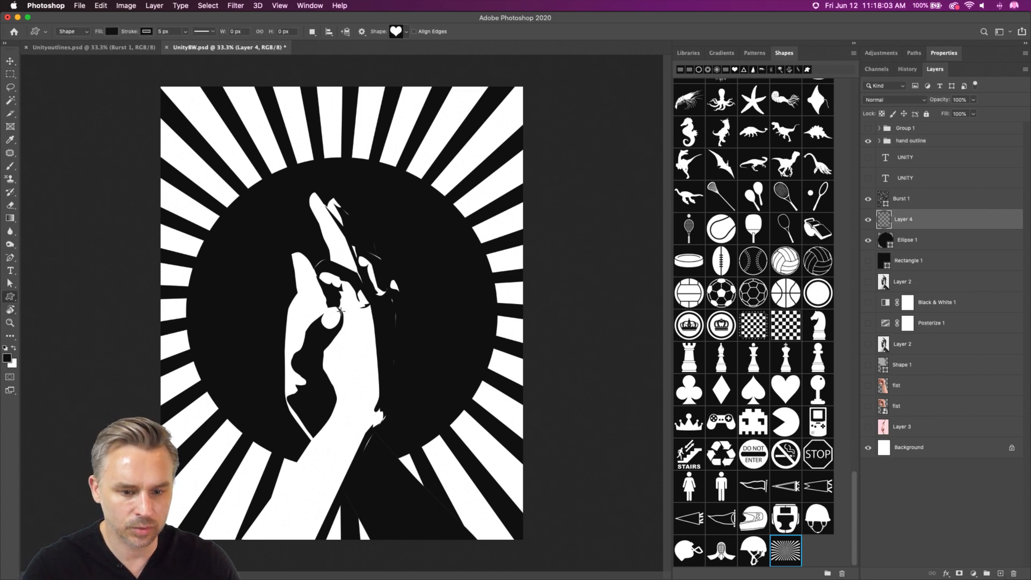
left_click_drag(340, 310, 508, 489)
left_click(867, 241)
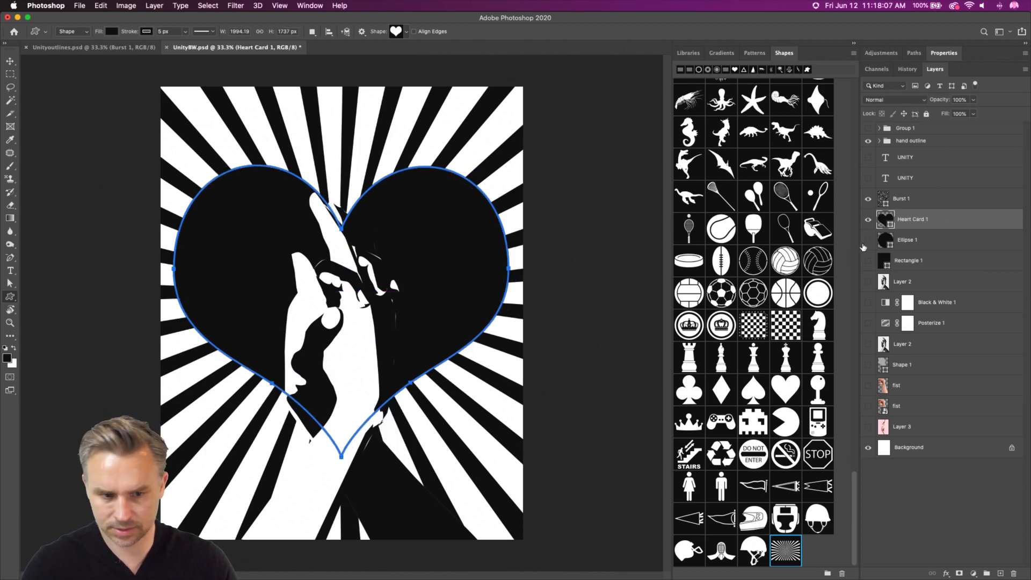
left_click(8, 59)
mouse_move(221, 240)
left_mouse_down()
mouse_move(223, 261)
mouse_move(218, 253)
left_mouse_up()
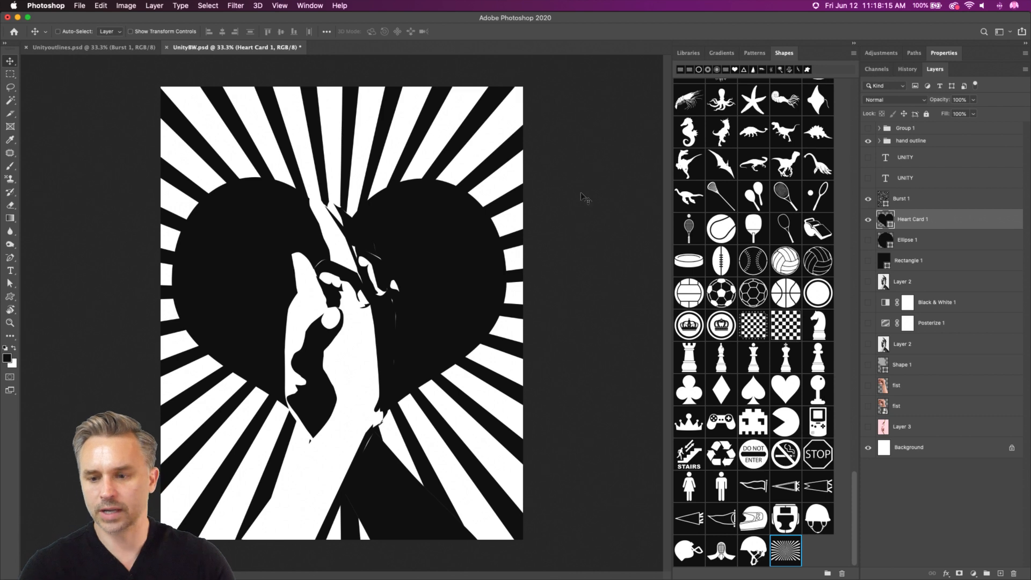
Hide the Heart Card 1 layer and bring back Ellipse 1 as the visible, selected background shape.
left_click(868, 219)
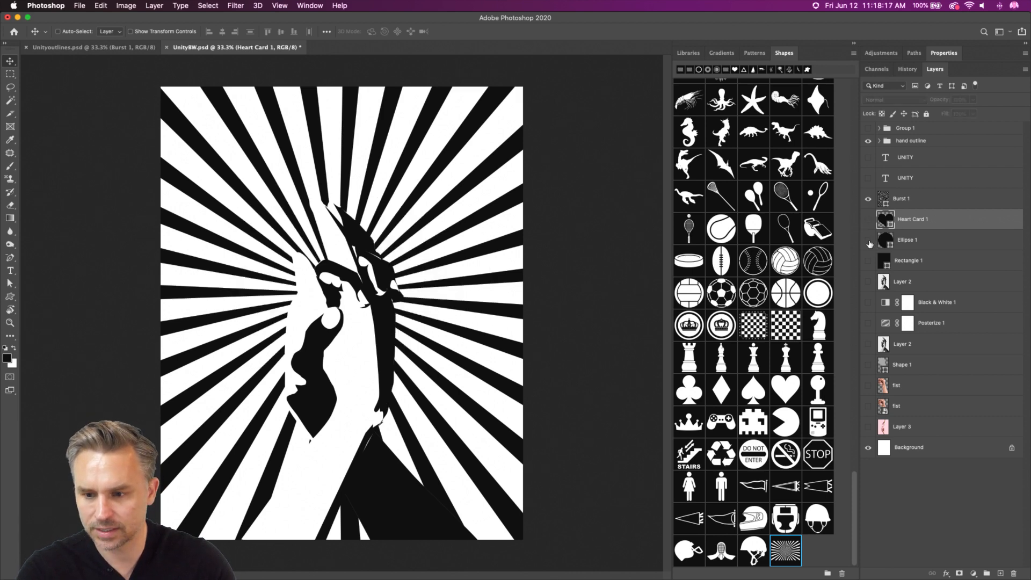
left_click(867, 240)
left_click(907, 240)
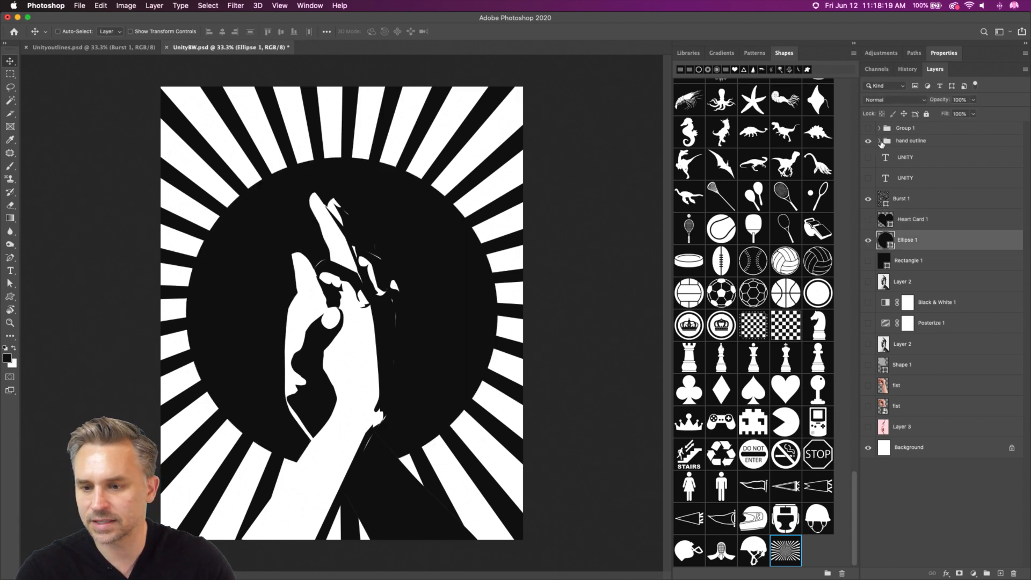
Try red (ff0000) as the fill of Shape 13 in the hand outline group and settle on bright magenta.
left_click(879, 141)
left_click(892, 200)
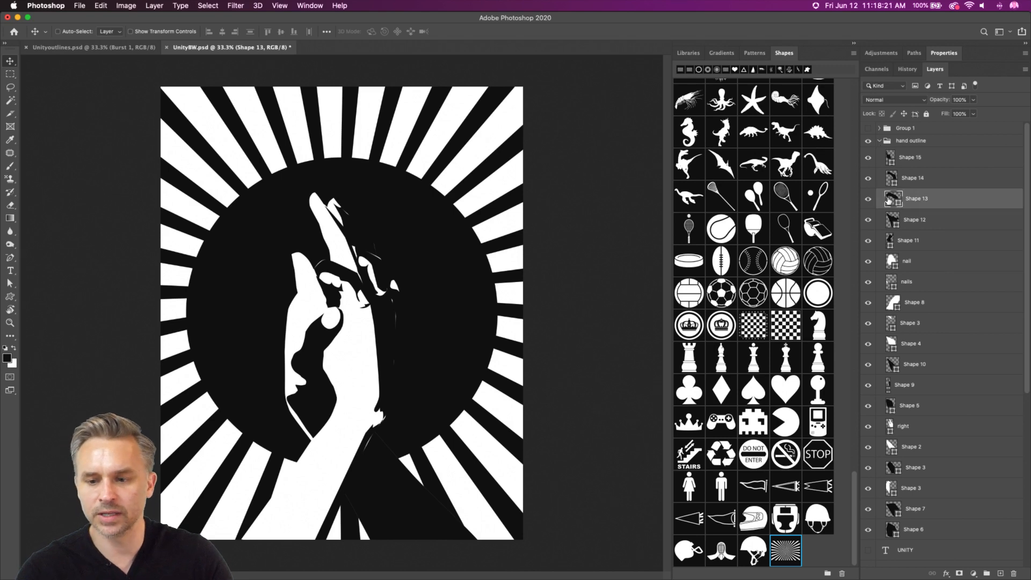
double_click(890, 200)
left_click(669, 241)
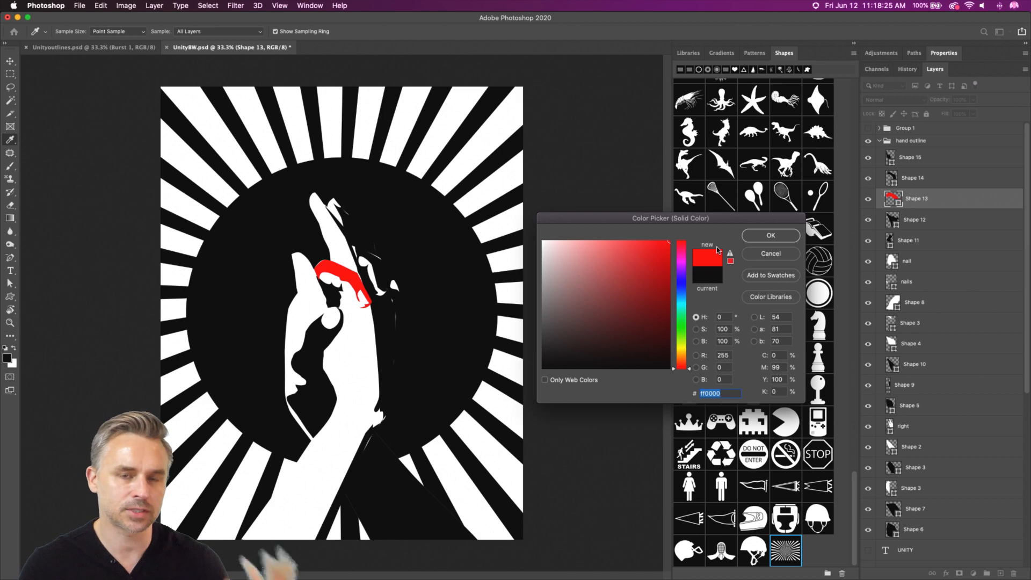
left_click(770, 235)
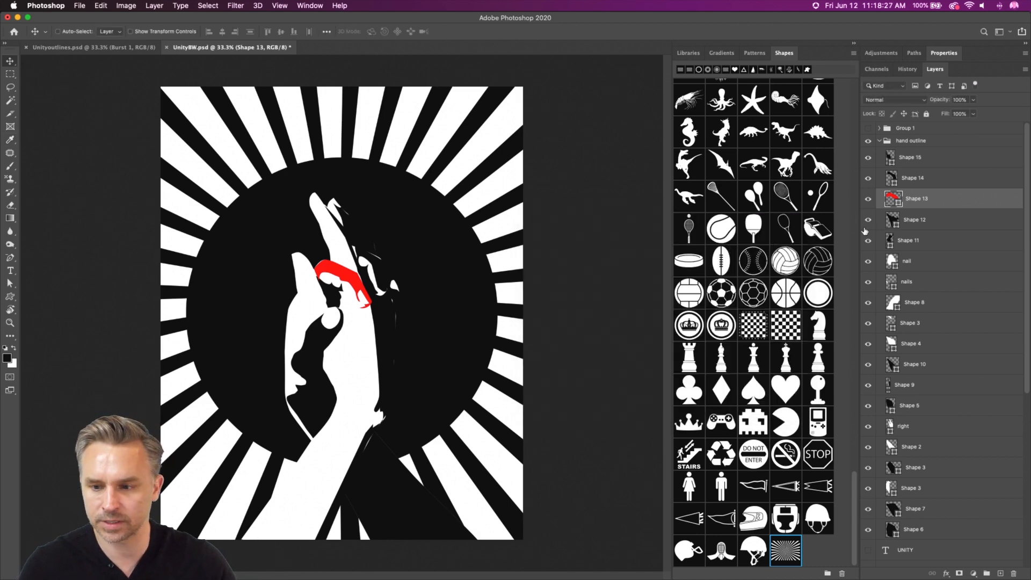
double_click(892, 197)
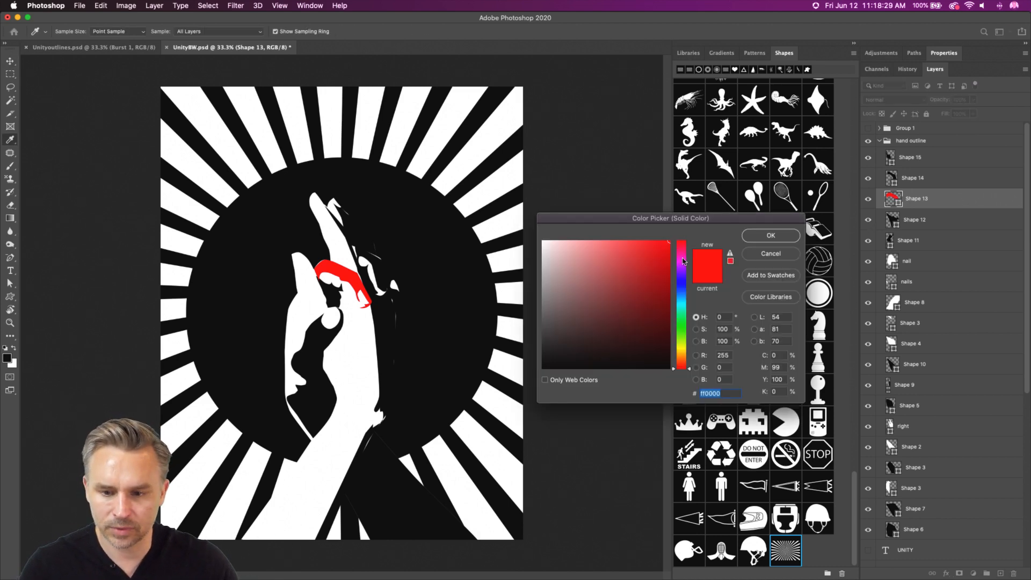
left_click(683, 262)
key("Return")
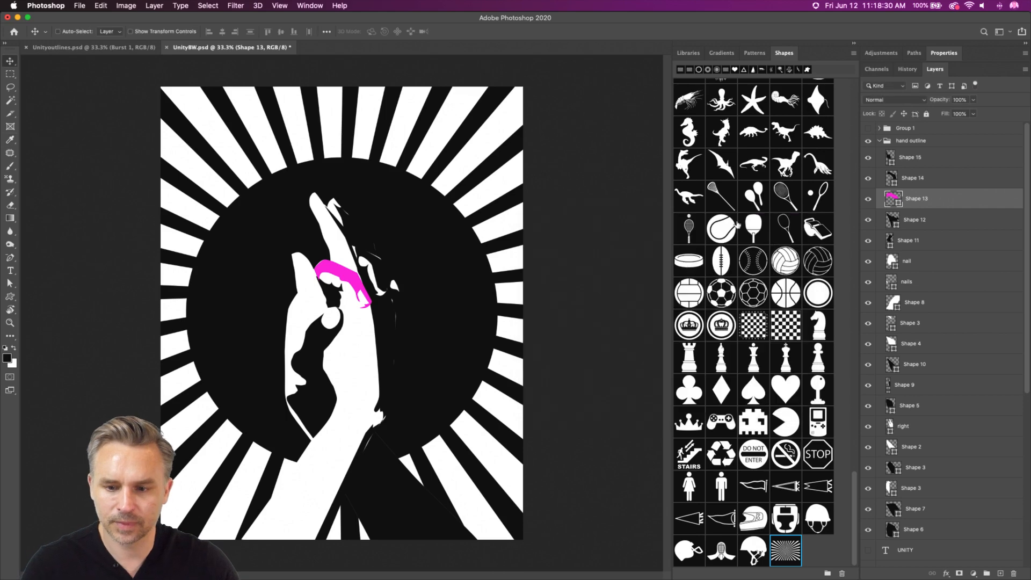
Fill Shape 12 with bright red and Shape 11 with blue (3300ff).
double_click(893, 219)
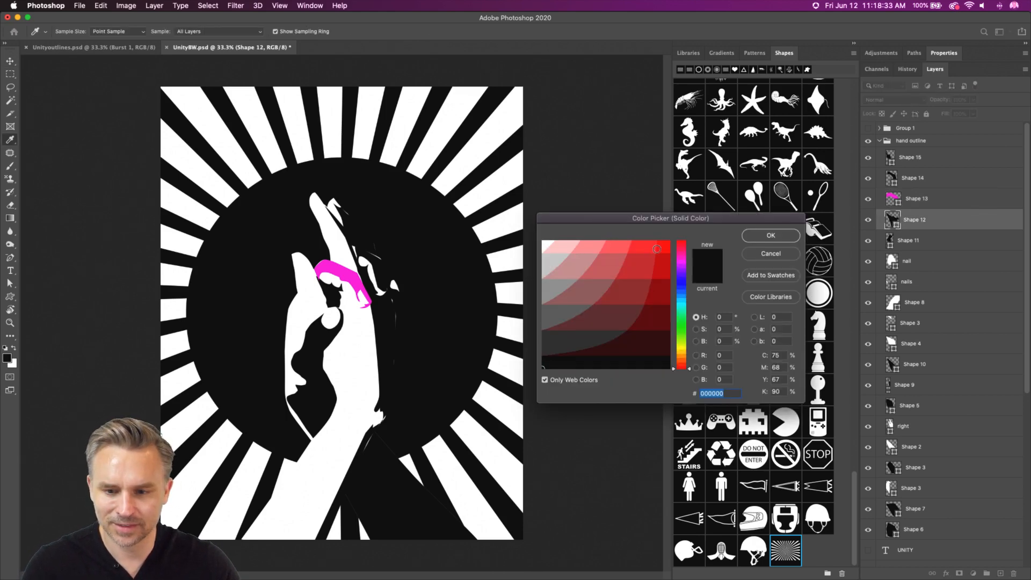
left_click(664, 245)
key("Return")
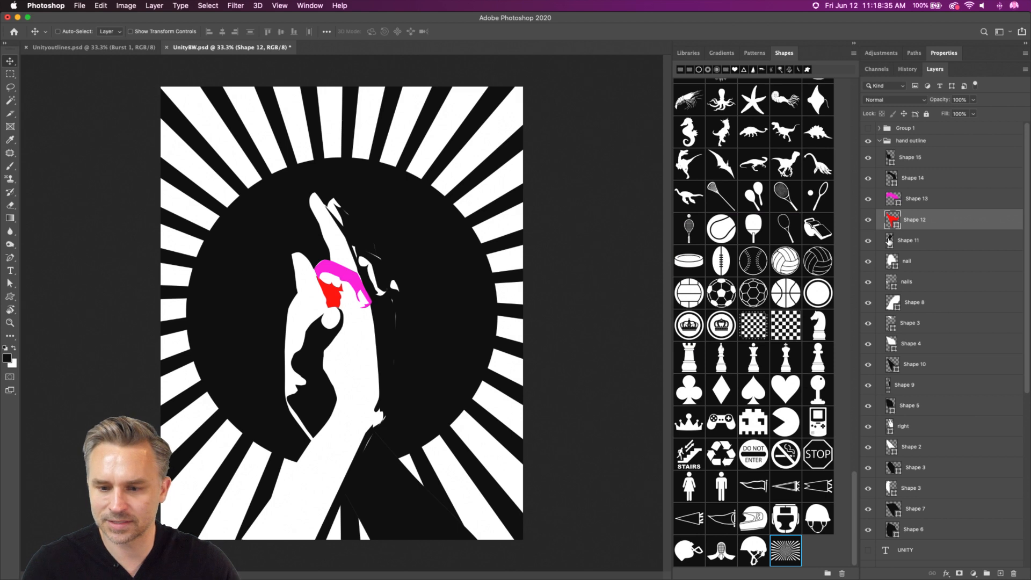
double_click(889, 241)
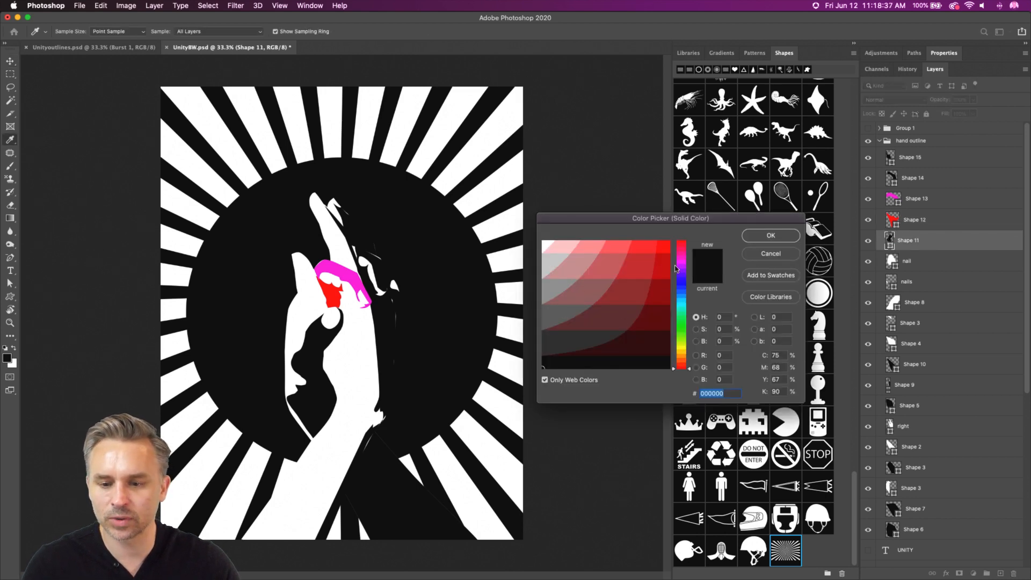
left_click_drag(675, 265, 676, 280)
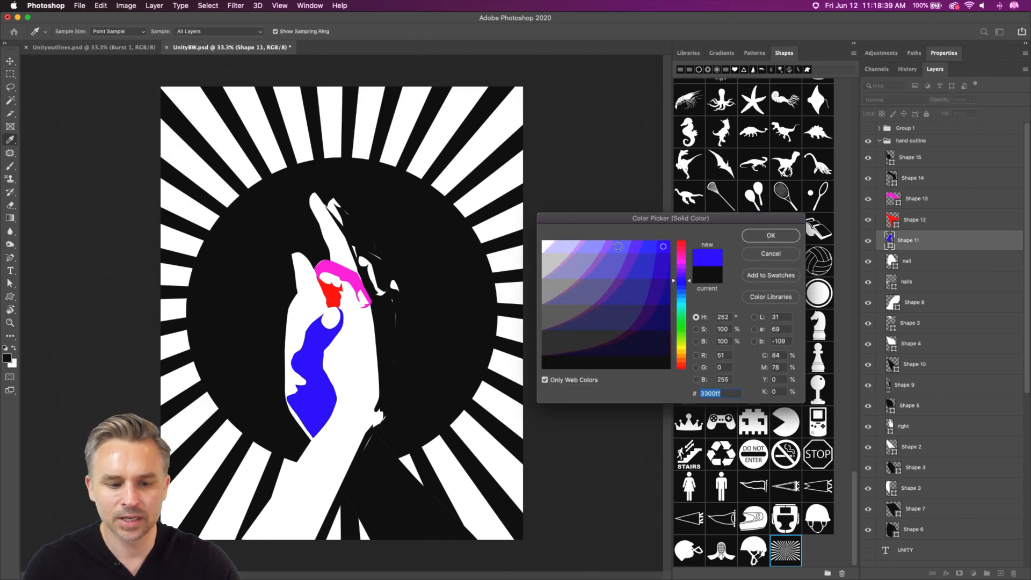
key("Return")
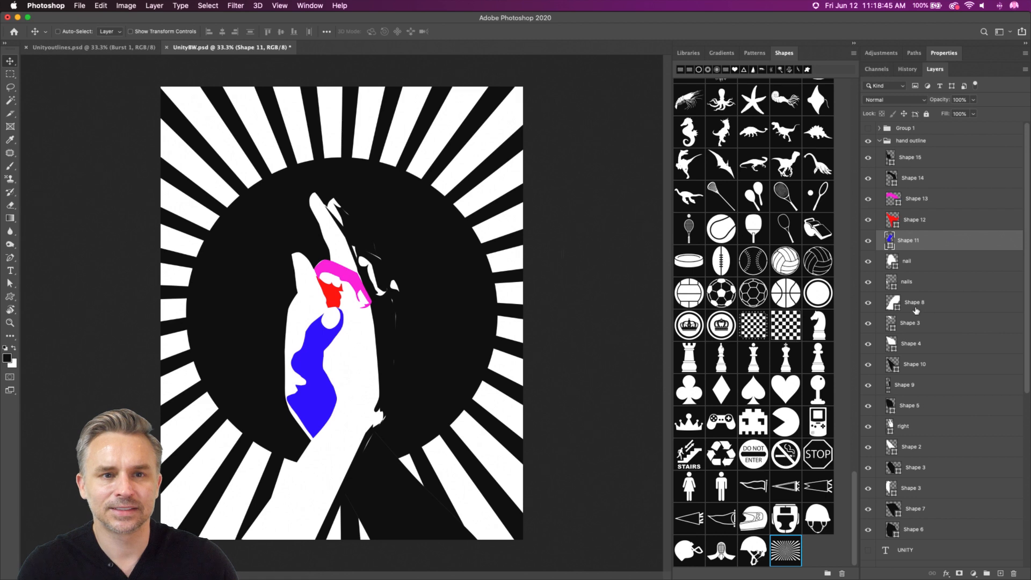
Toggle the nail layer's visibility off and on to identify its shape in the artwork.
left_click(891, 262)
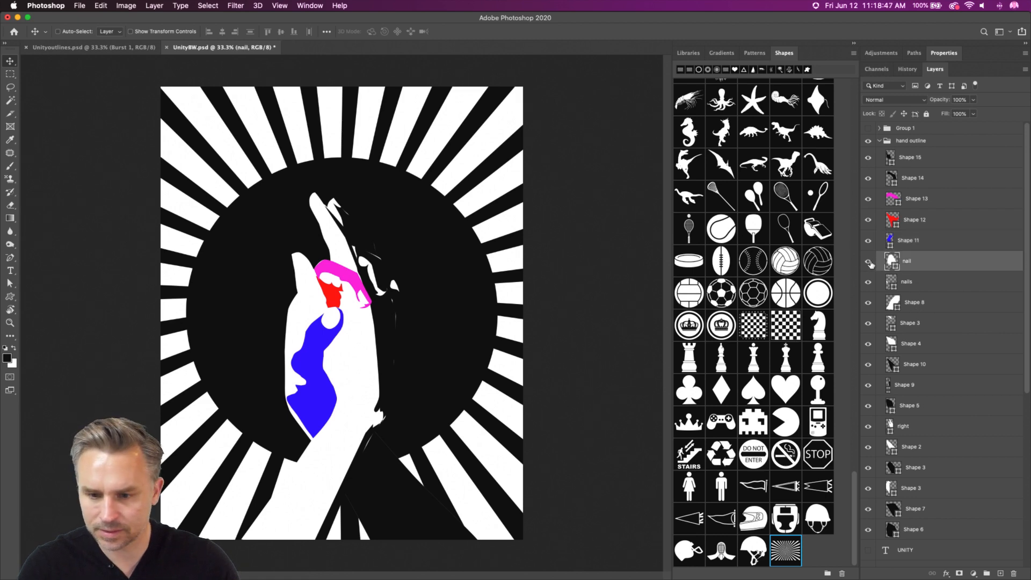
left_click(868, 261)
left_click(869, 262)
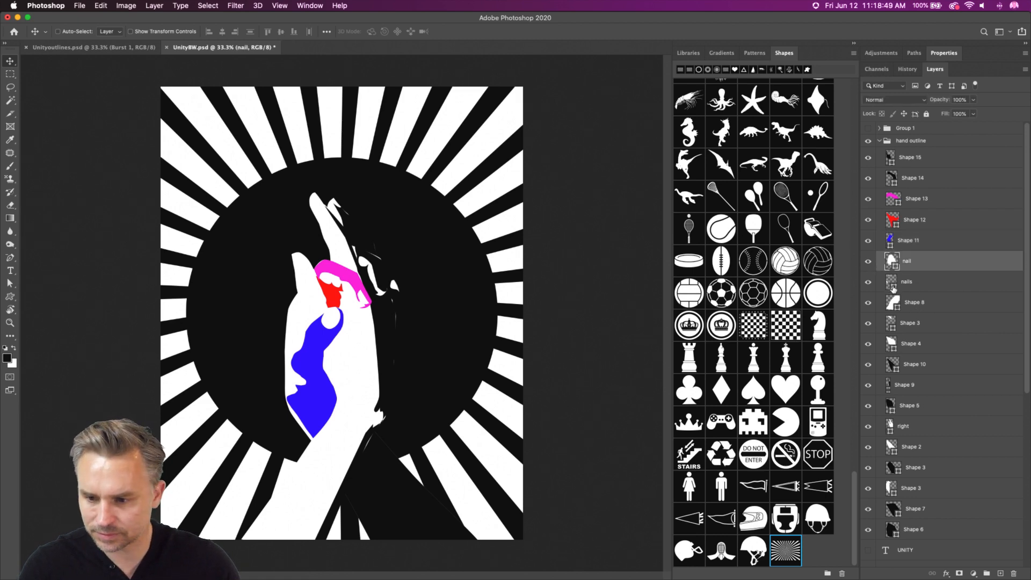
Fill Shape 10 in the hand outline group with sky blue (0099ff).
double_click(893, 365)
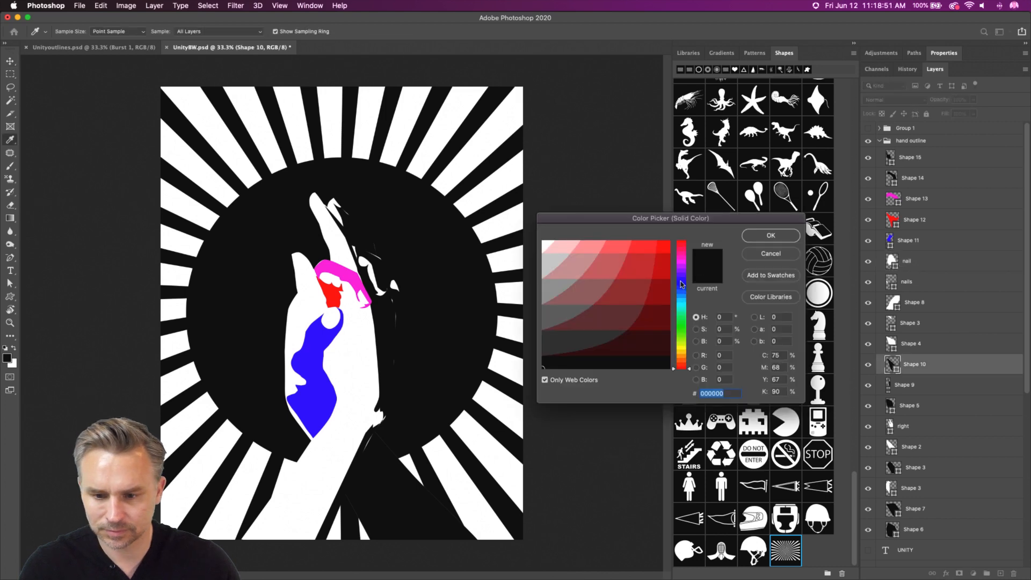
left_click_drag(680, 282, 681, 296)
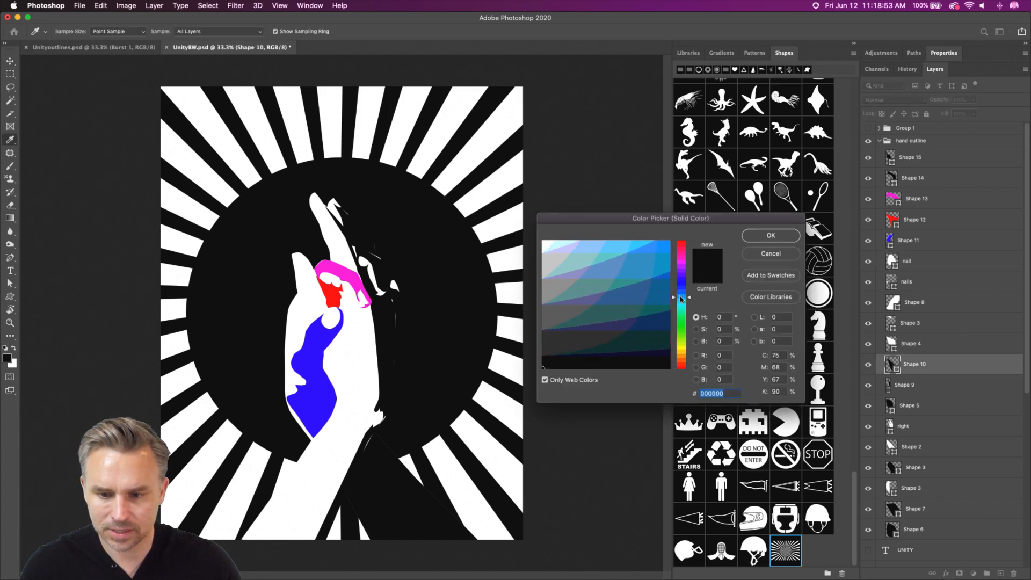
left_click(660, 248)
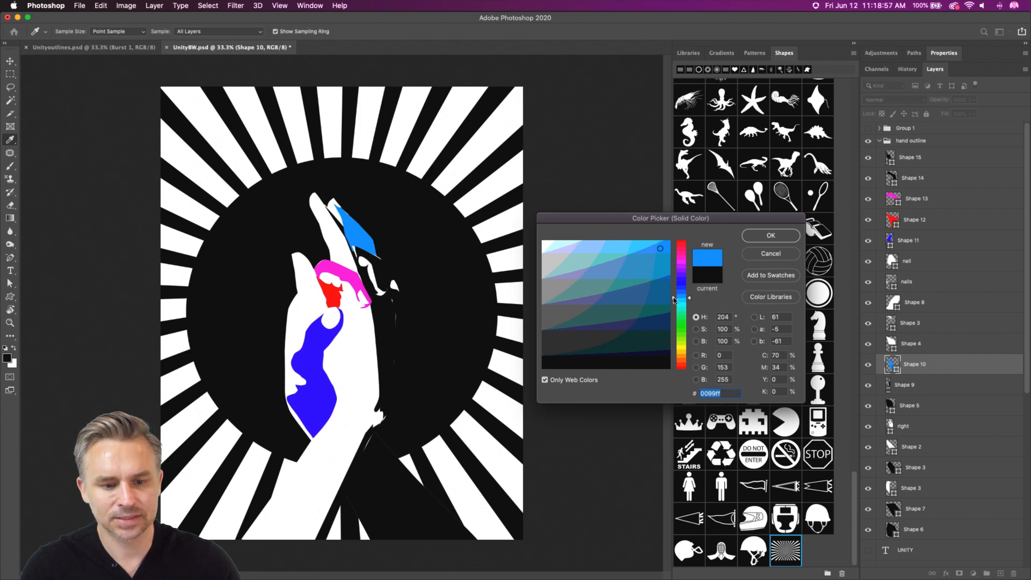
key("Return")
Select the black forearm's Shape 3 in the artwork, try red as its fill, and settle on pure blue (0000ff).
left_click(397, 506, "super")
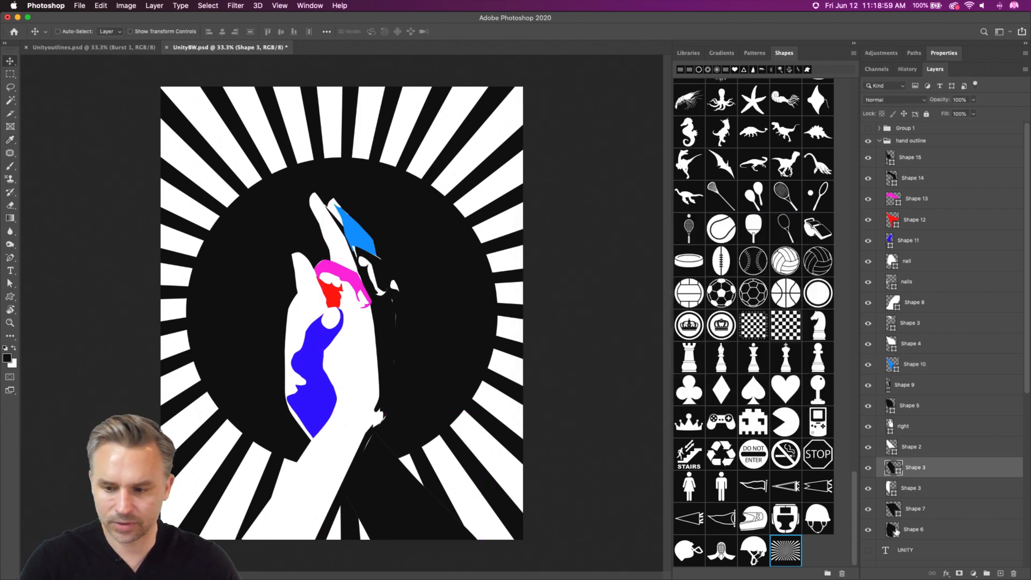
double_click(893, 467)
left_click(660, 249)
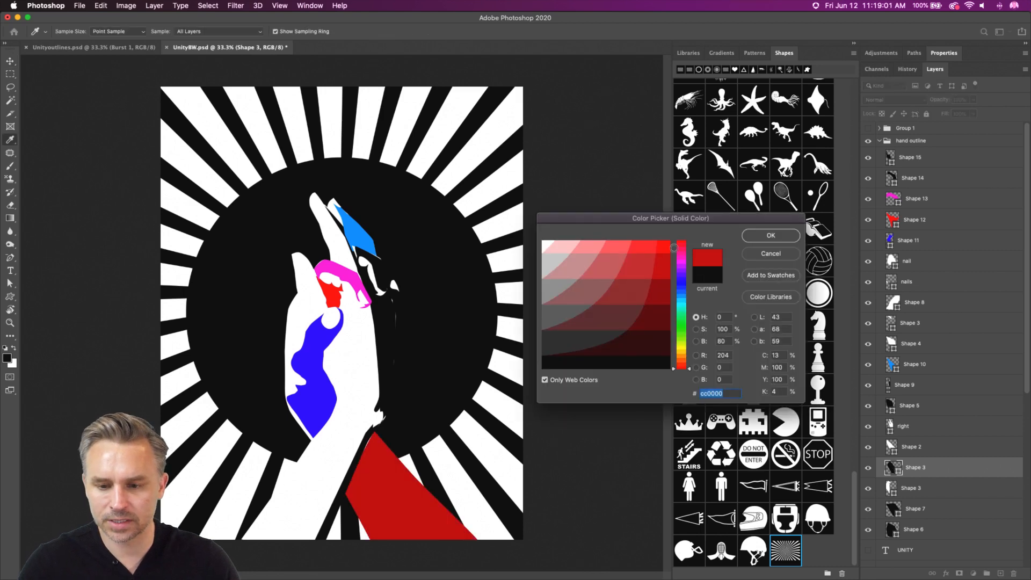
left_click(671, 242)
left_click(683, 283)
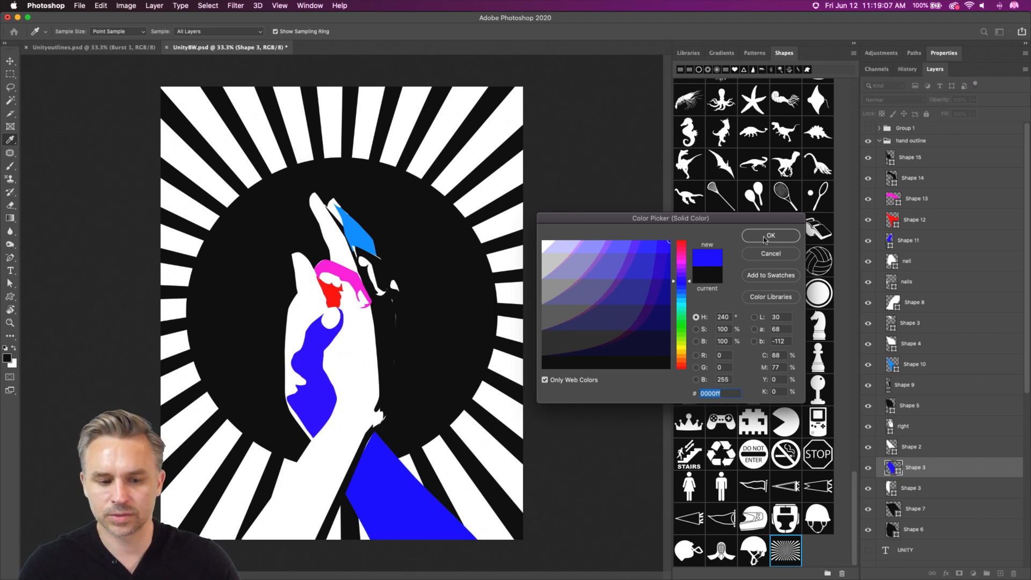
left_click(770, 236)
Recolour Shape 11 on the palm with teal green (00cc99).
left_click(947, 240)
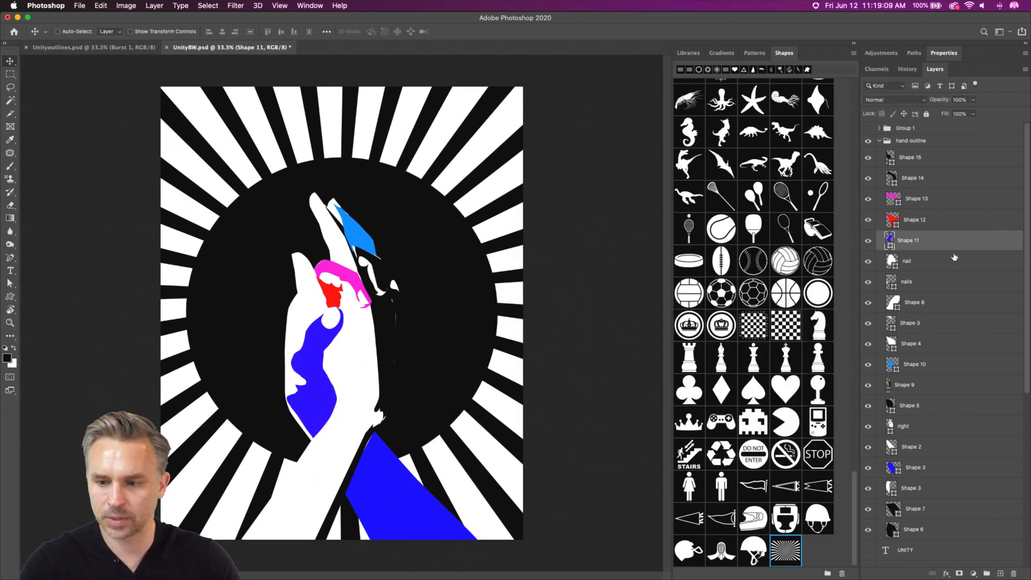
double_click(889, 240)
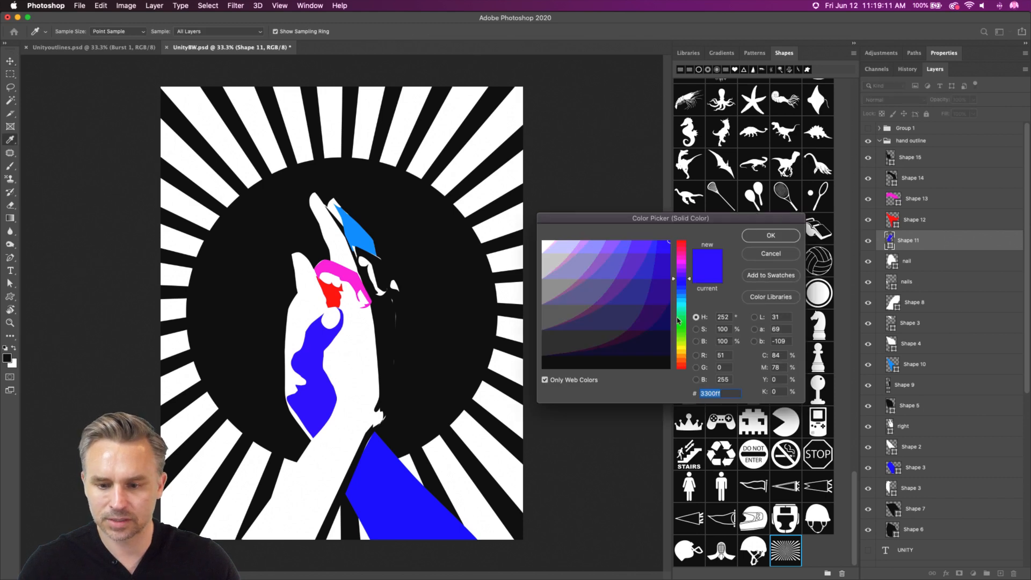
left_click(680, 319)
mouse_move(681, 318)
left_mouse_down()
mouse_move(680, 303)
mouse_move(681, 315)
left_mouse_up()
left_click(662, 264)
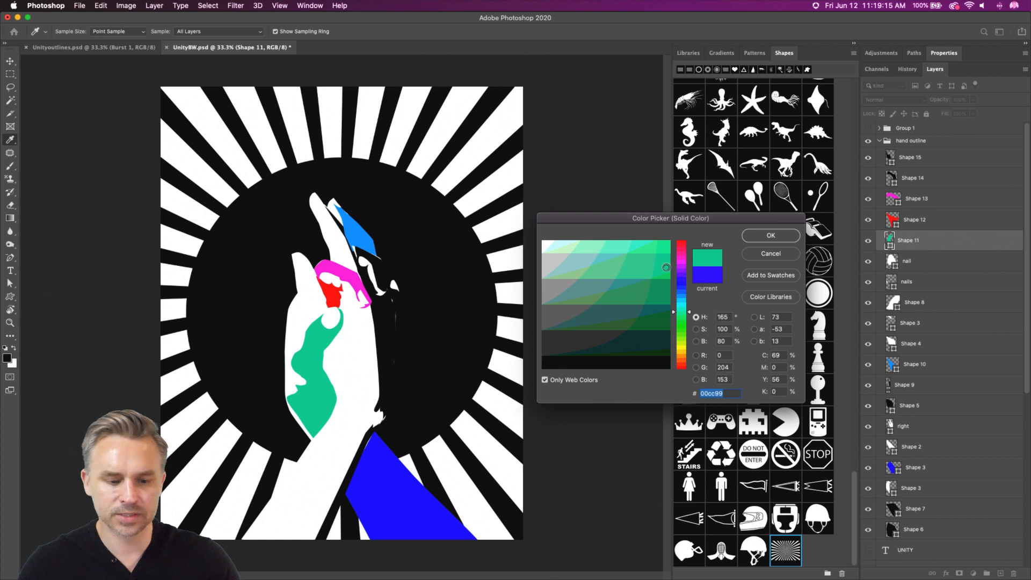
key("Return")
key("v")
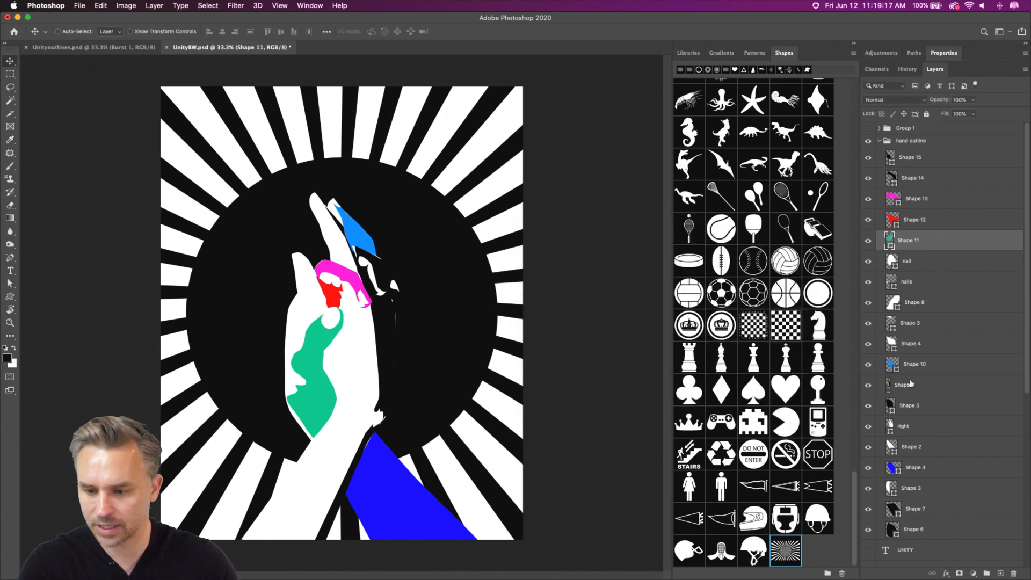
Try yellow (ffcc00) as the fill of Shape 9 along the wrist and arm and settle on orange (ff9900).
left_click(911, 384)
double_click(888, 384)
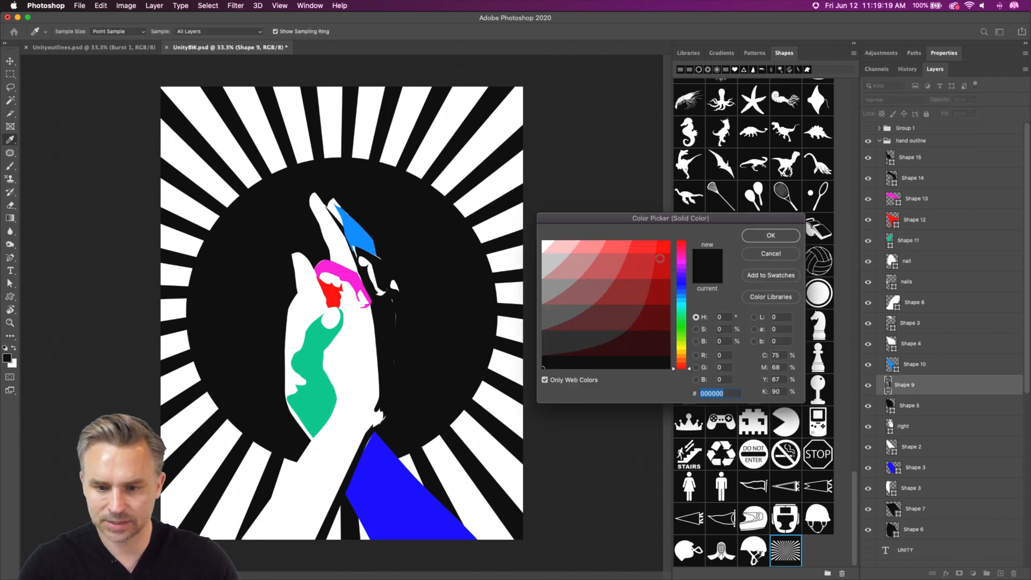
left_click(678, 353)
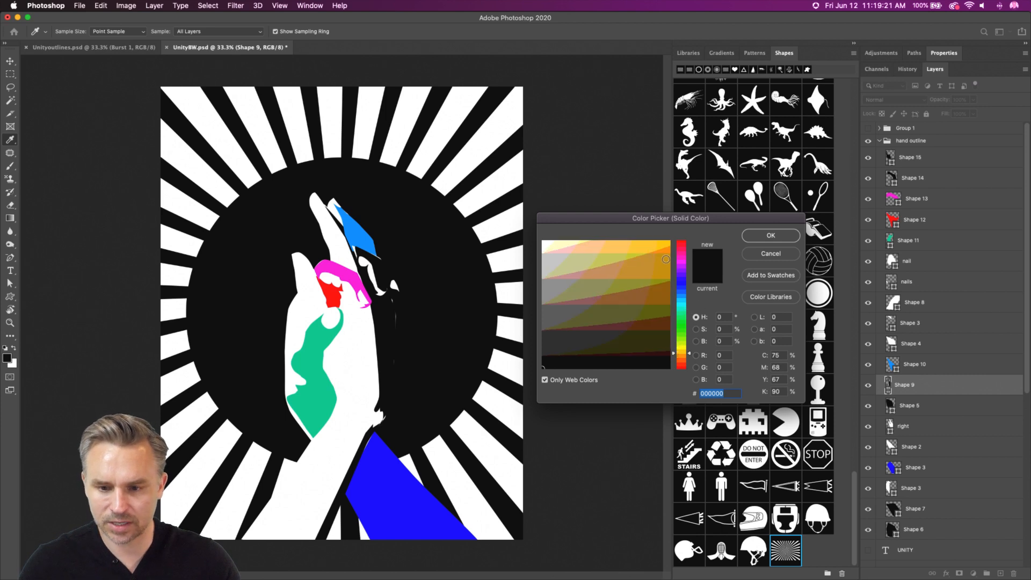
left_click(662, 243)
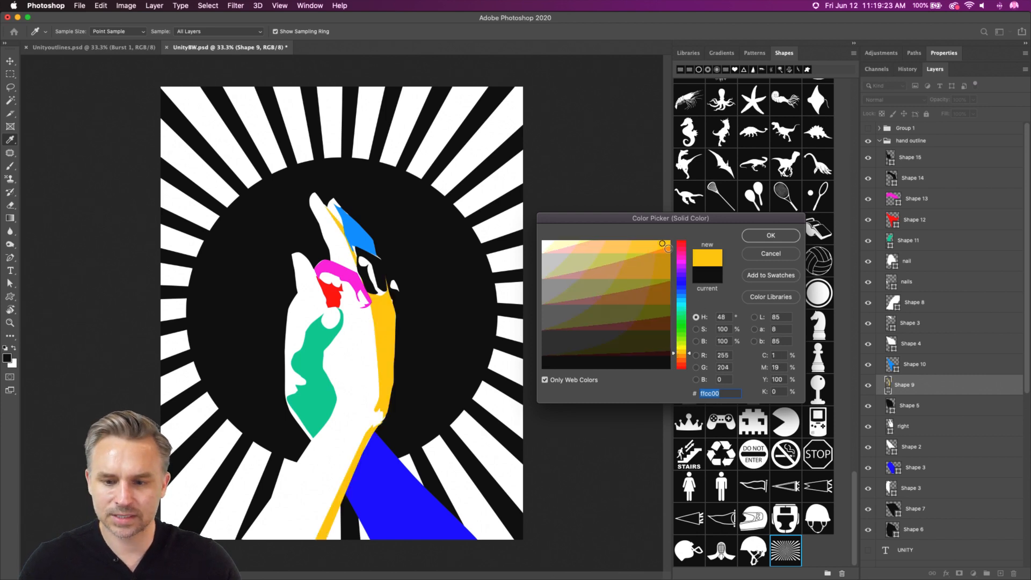
left_click(670, 250)
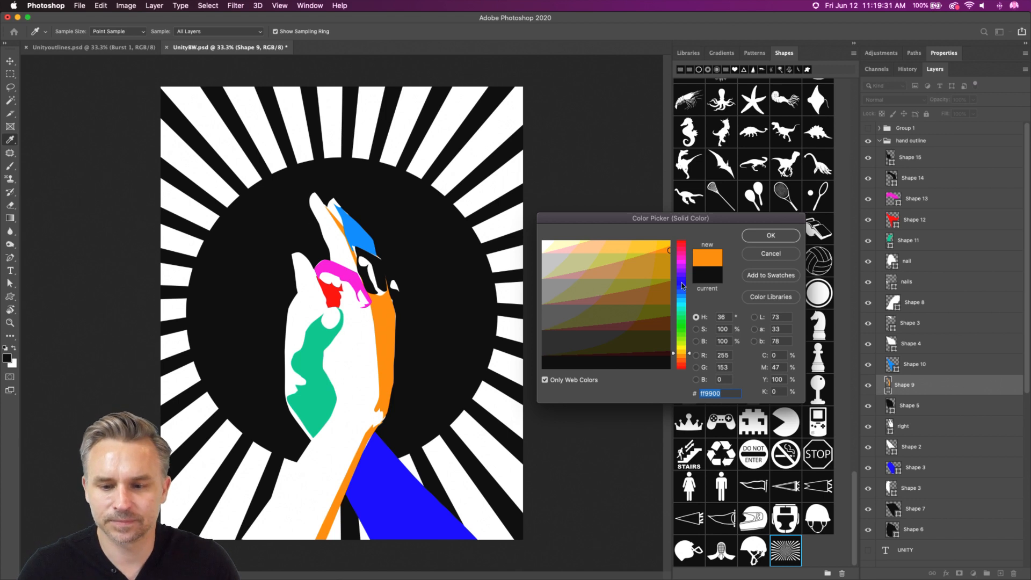
left_click(674, 356)
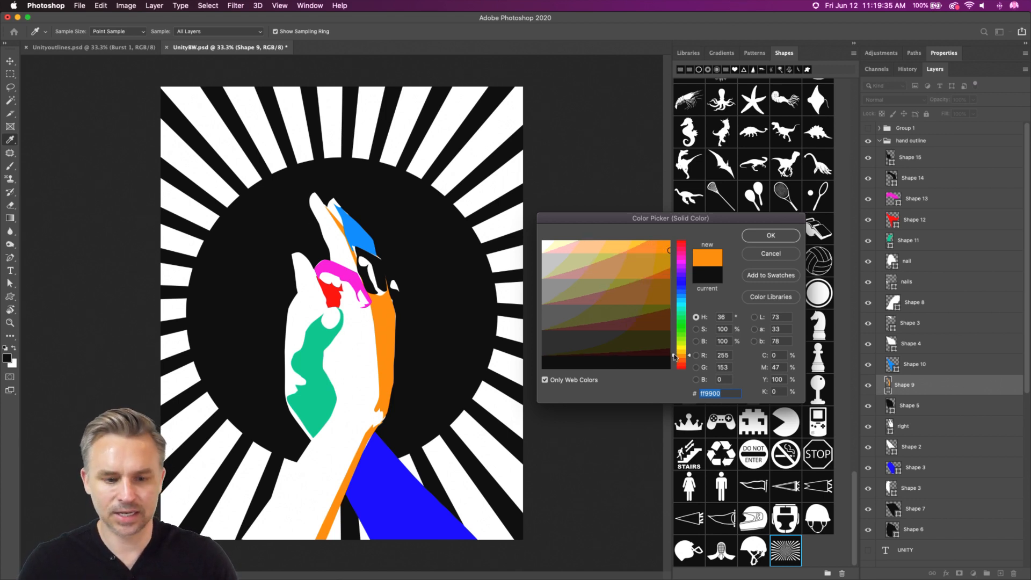
key("Return")
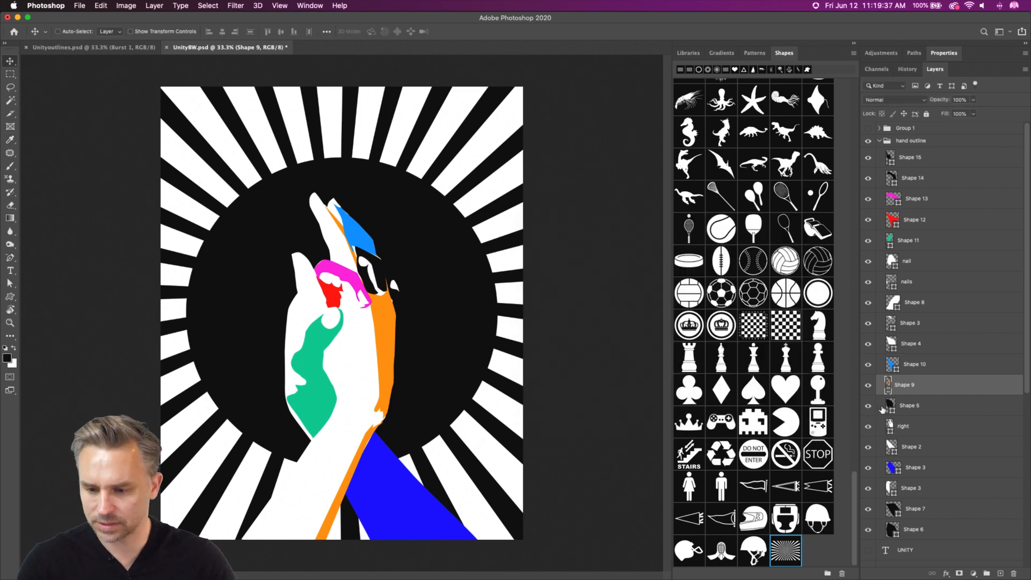
Try lime (ccff00) and purple (cc00ff) as the fill of Shape 5 and settle on pinkish red (ff0066).
double_click(890, 403)
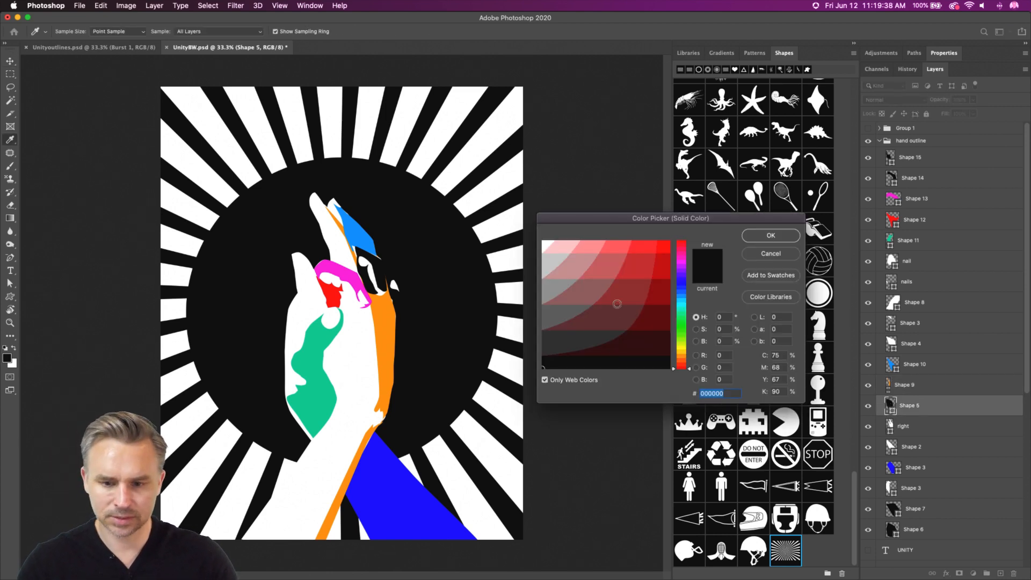
left_click(678, 286)
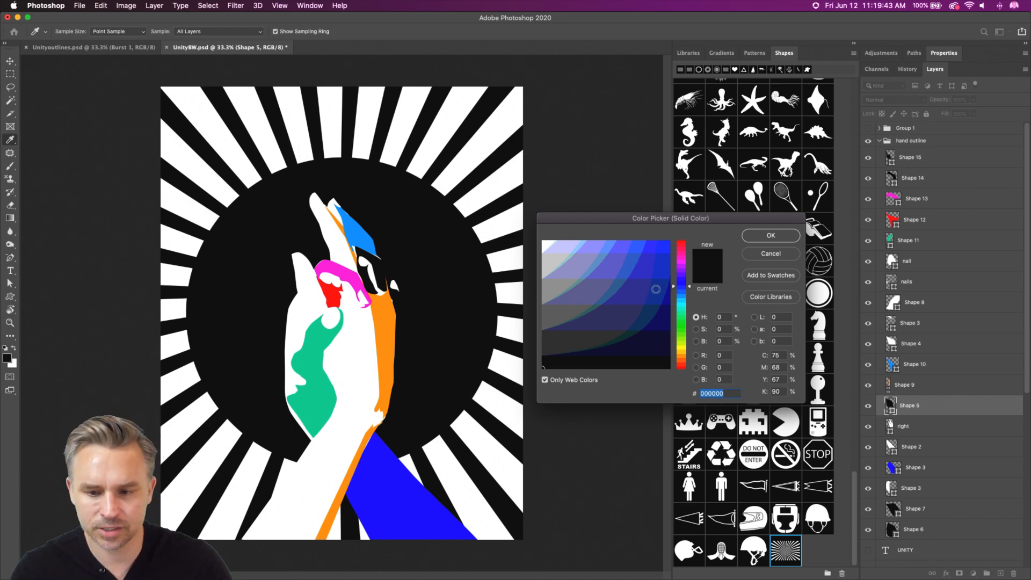
left_click_drag(678, 290, 673, 346)
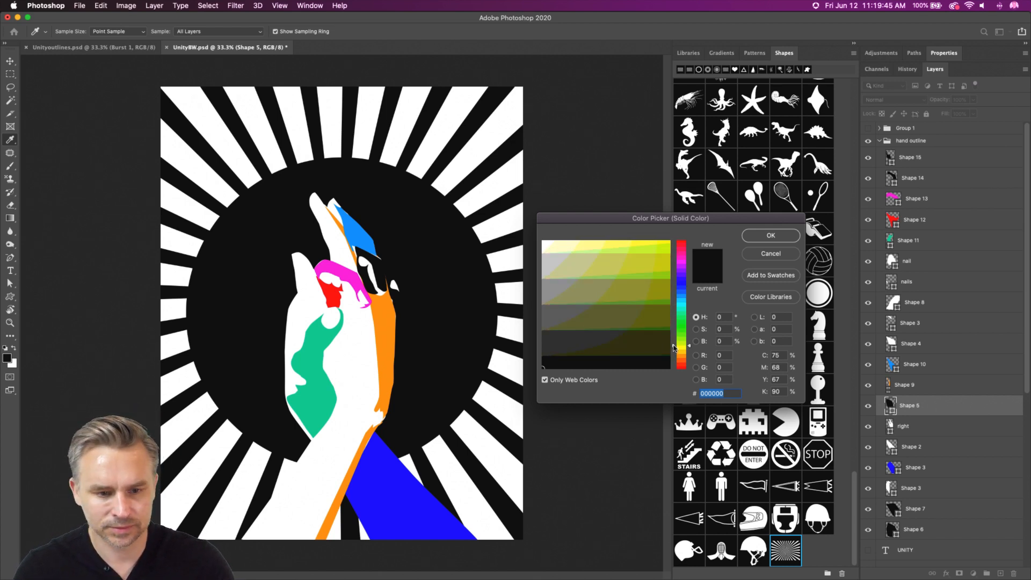
left_click_drag(628, 262, 659, 250)
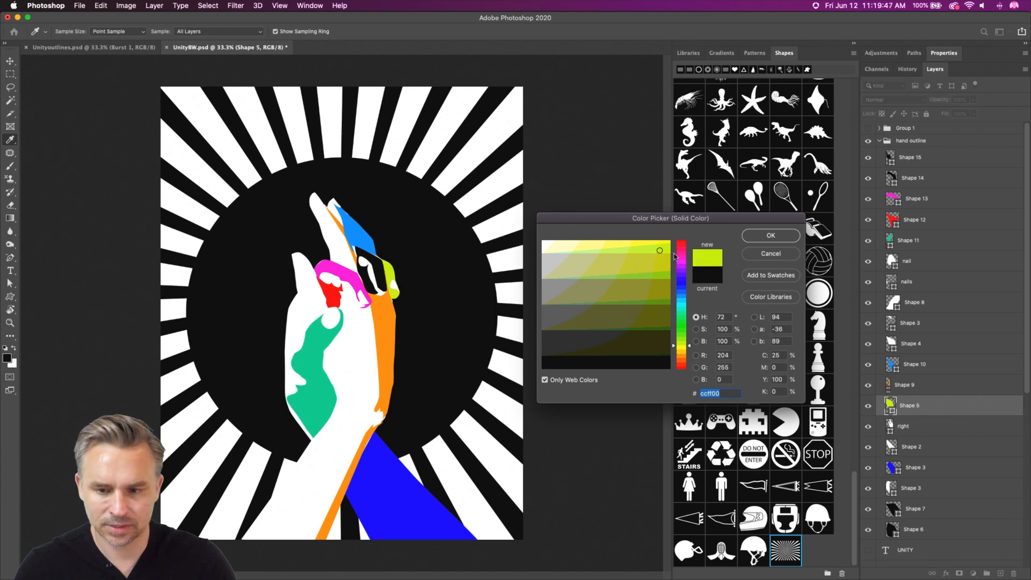
left_click(680, 254)
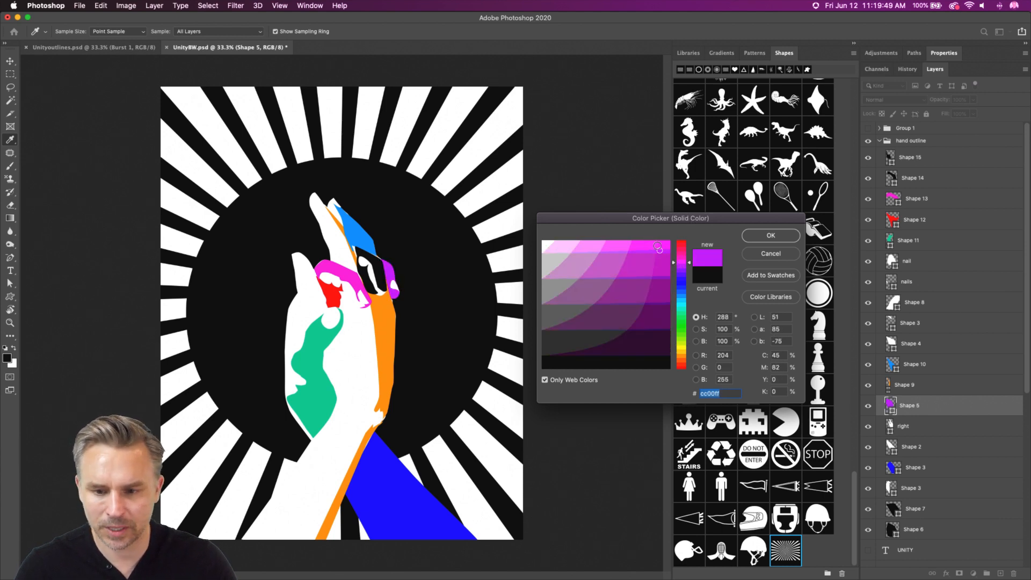
left_click_drag(657, 247, 681, 250)
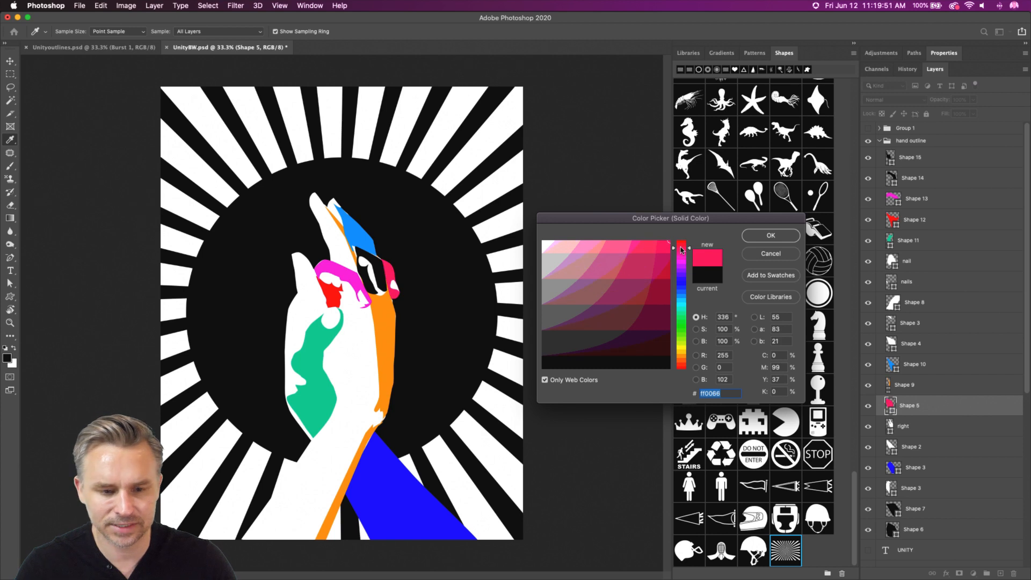
left_click(776, 238)
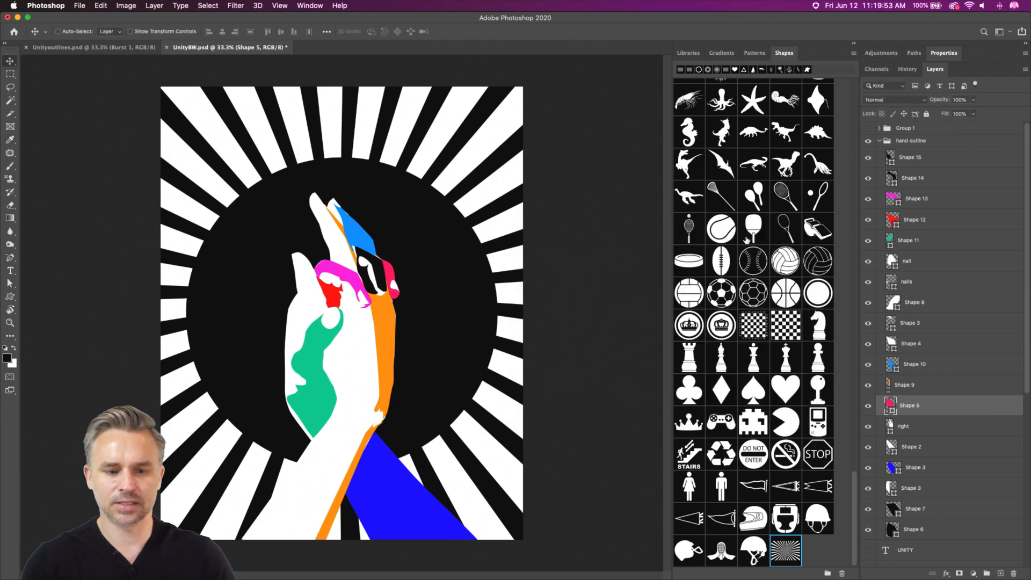
Try dark teal (006666), yellow (ffff00) and bright green (00ff66) on Shape 14 and settle on green (00cc66).
left_click(892, 177)
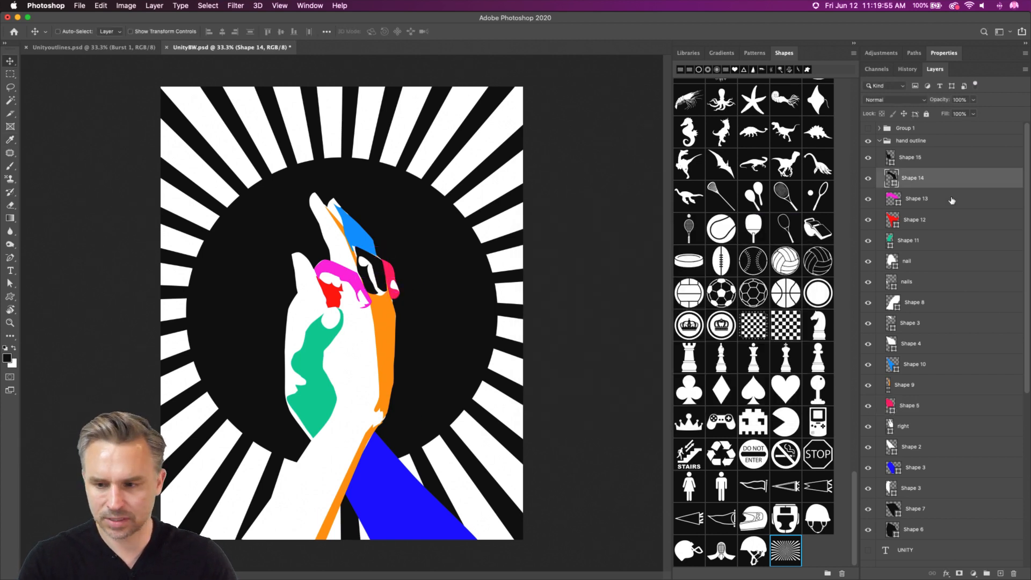
double_click(892, 175)
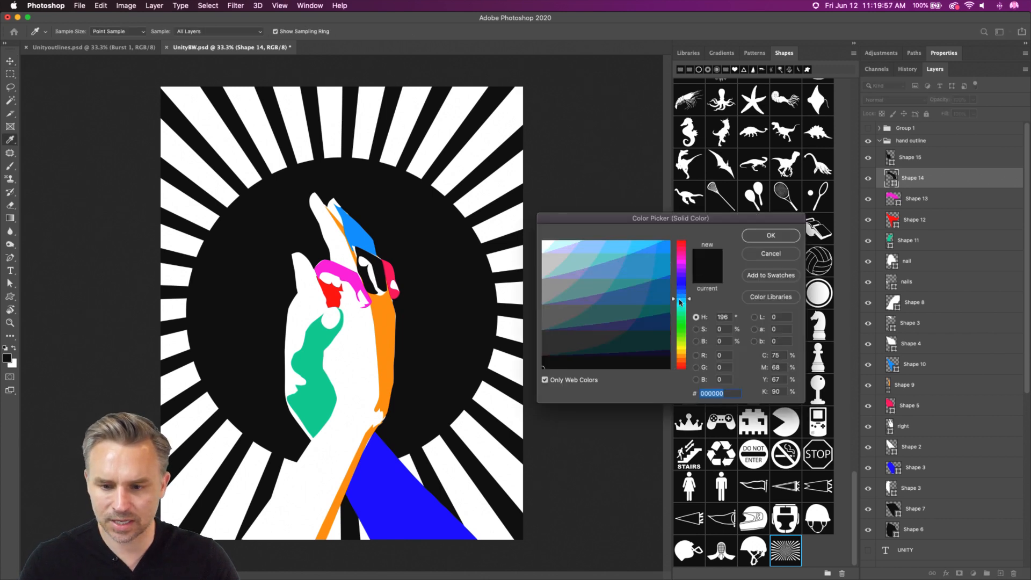
left_click_drag(680, 281, 680, 304)
left_click(652, 315)
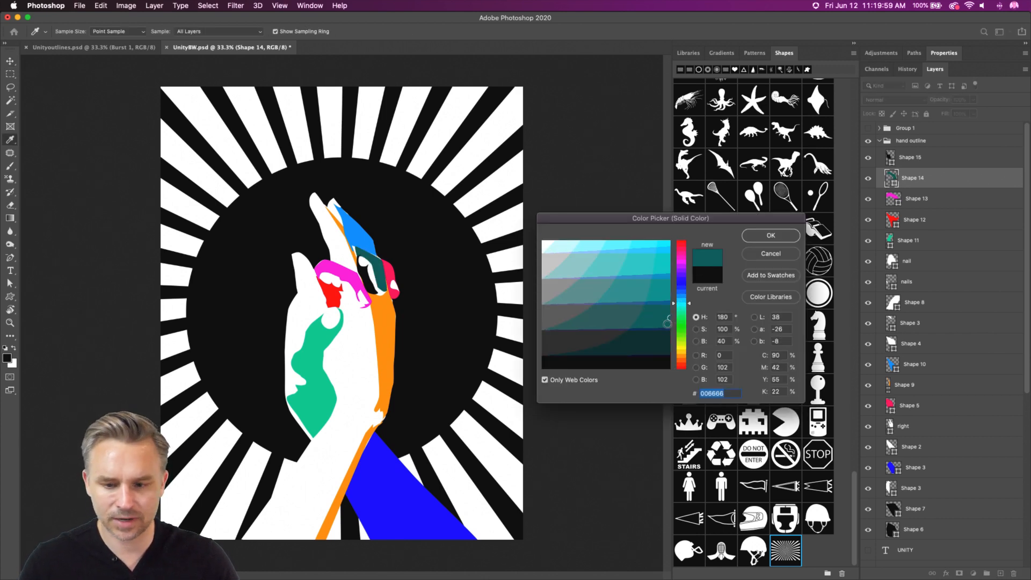
left_click(682, 348)
left_click(659, 274)
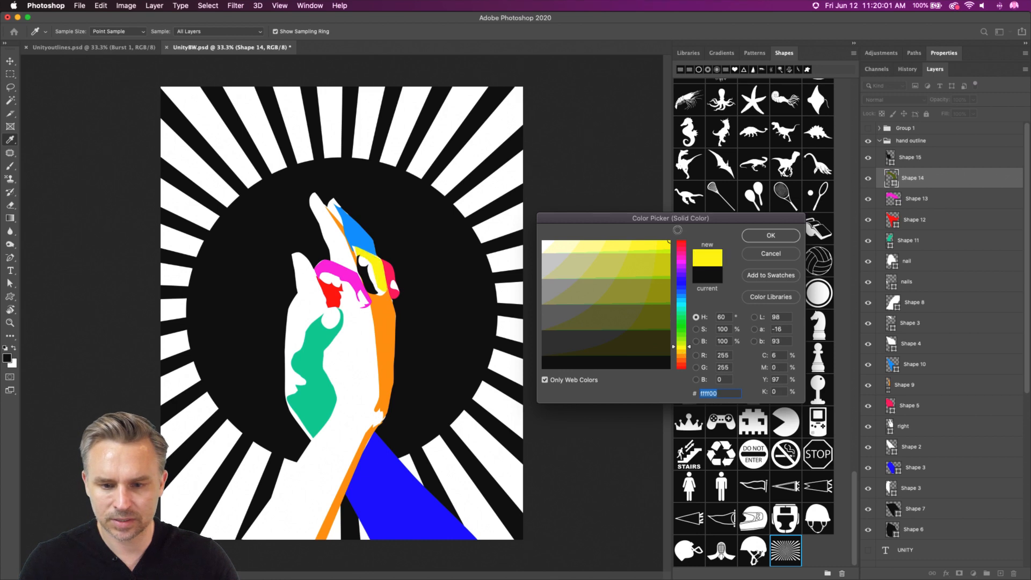
left_click(678, 318)
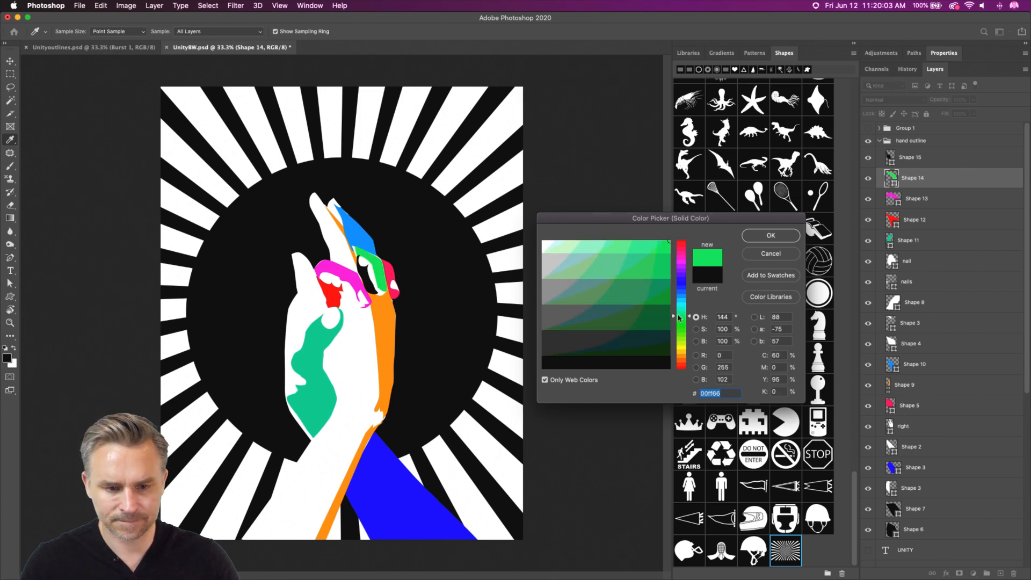
left_click(659, 265)
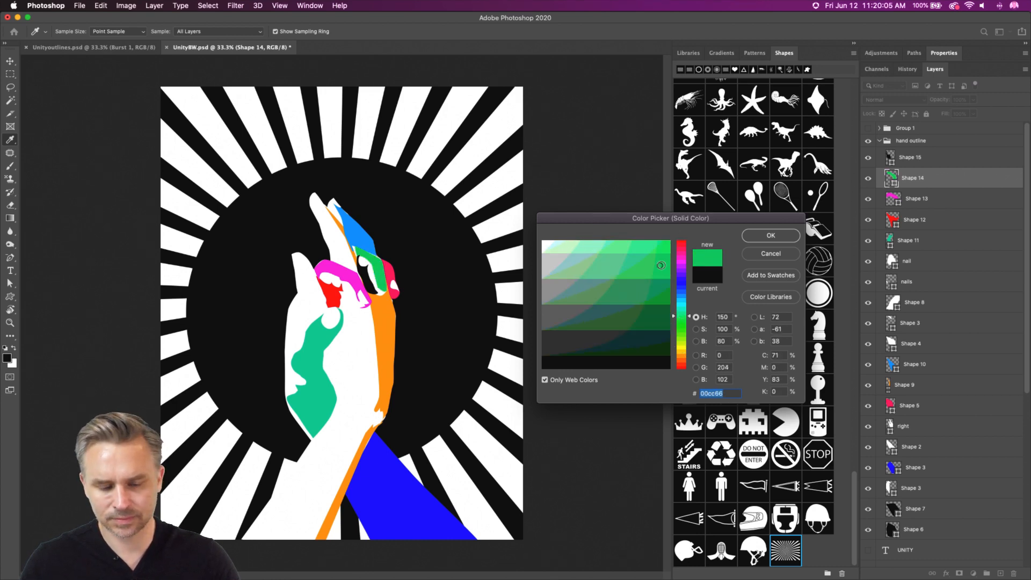
key("Return")
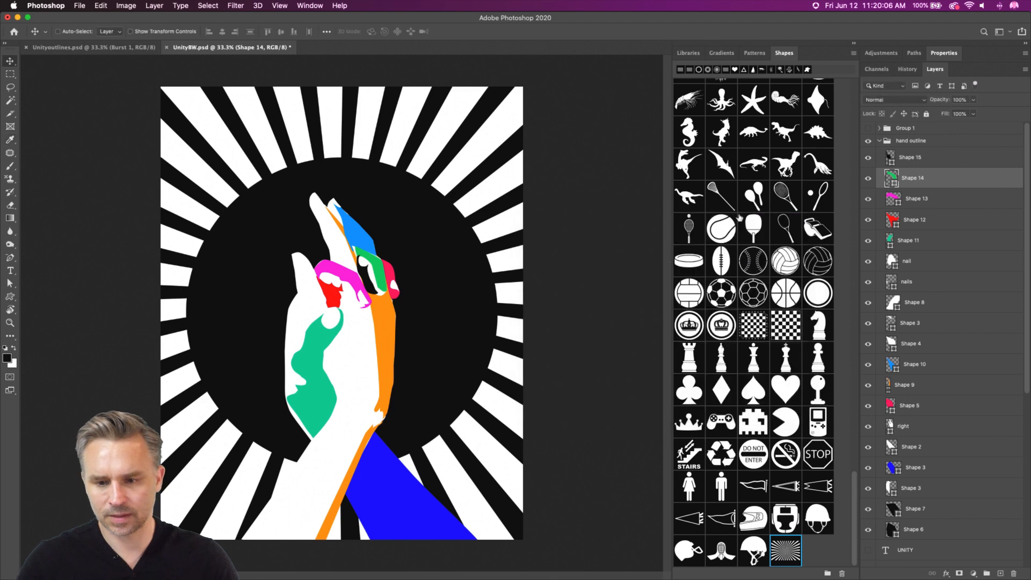
Fill Shape 15 with dark blue (006699).
double_click(891, 158)
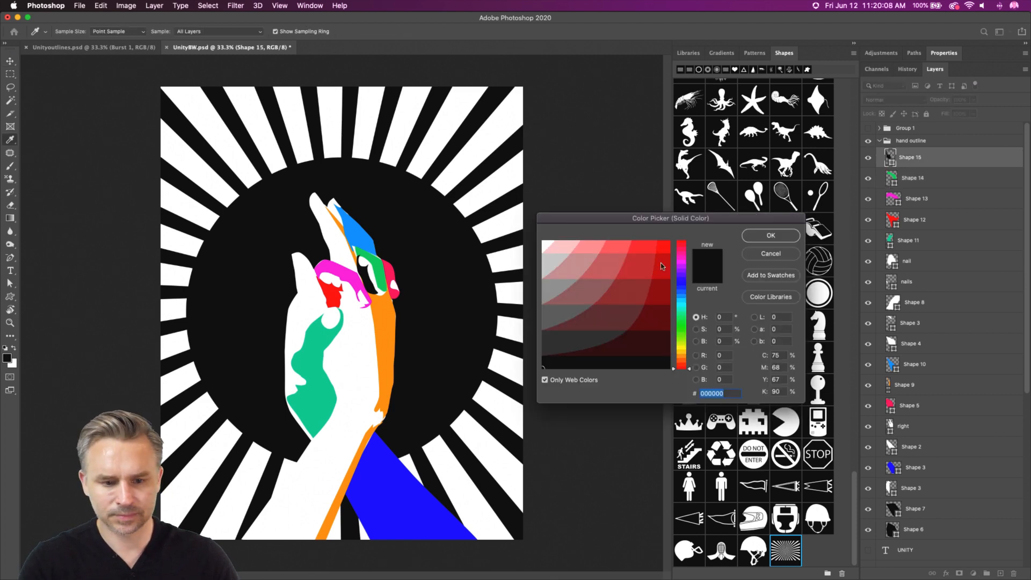
left_click(681, 301)
left_click(658, 299)
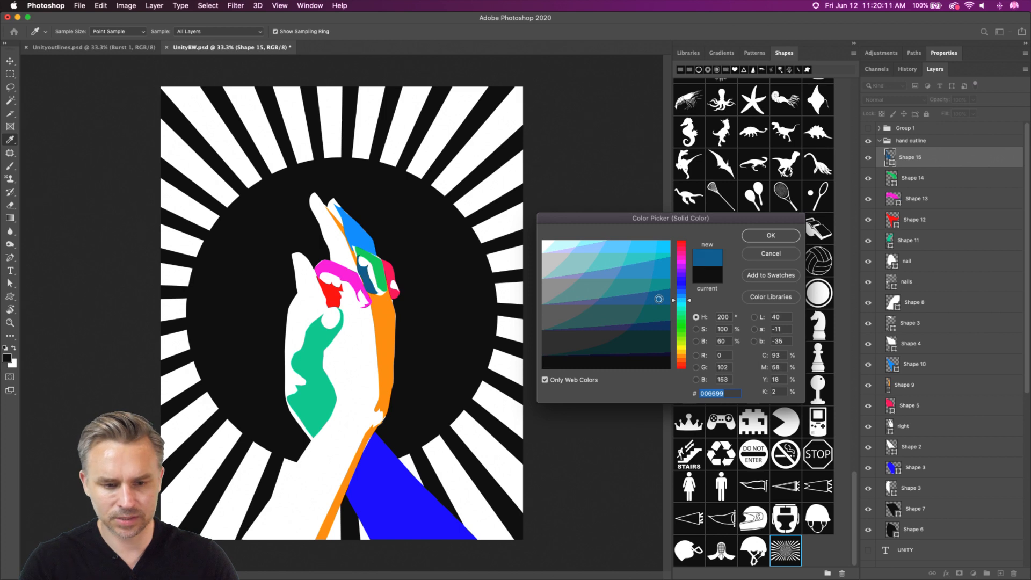
key("Return")
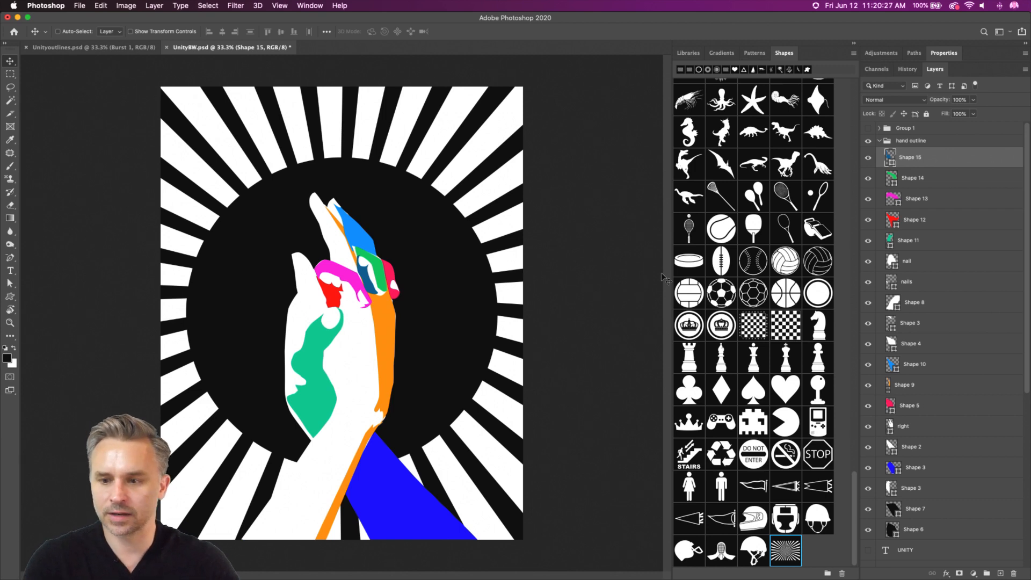
Show Group 1 with the posterized reference photo of the hands and expand it to list its layers.
left_click(868, 129)
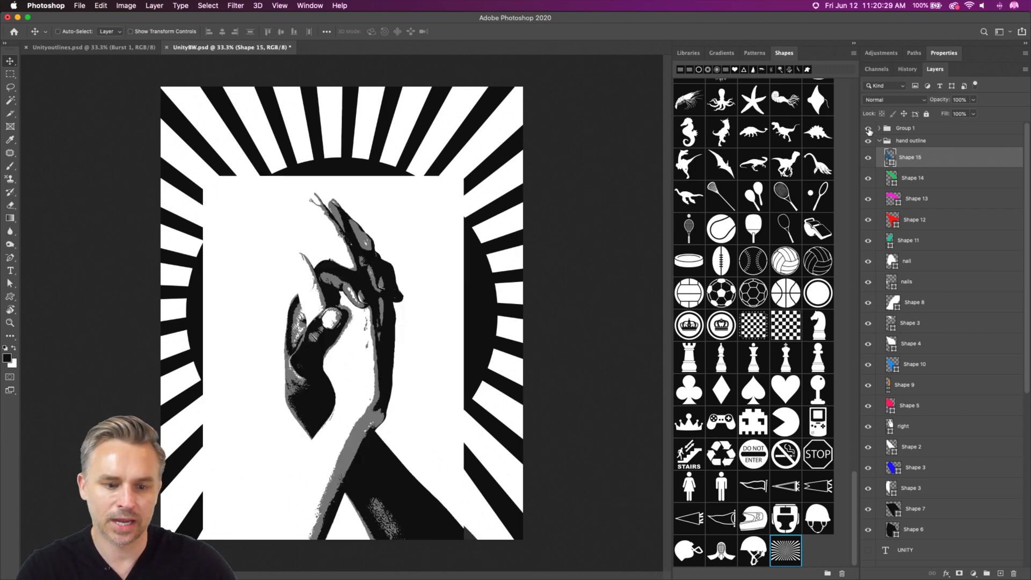
left_click(895, 129)
left_click(880, 128)
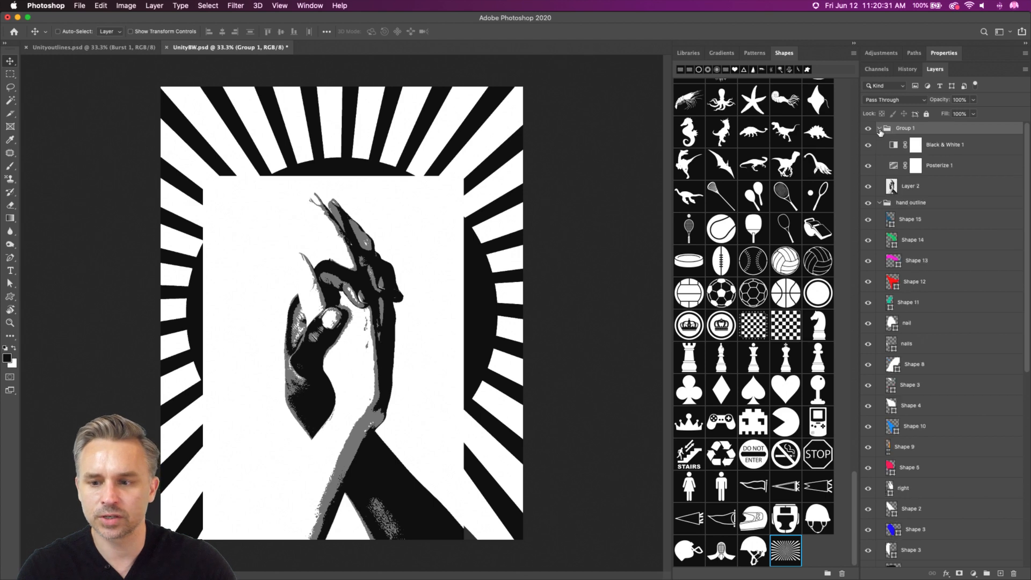
Ungroup Group 1 and clip the hand photo on Layer 2 to the hand outline group.
right_click(932, 129)
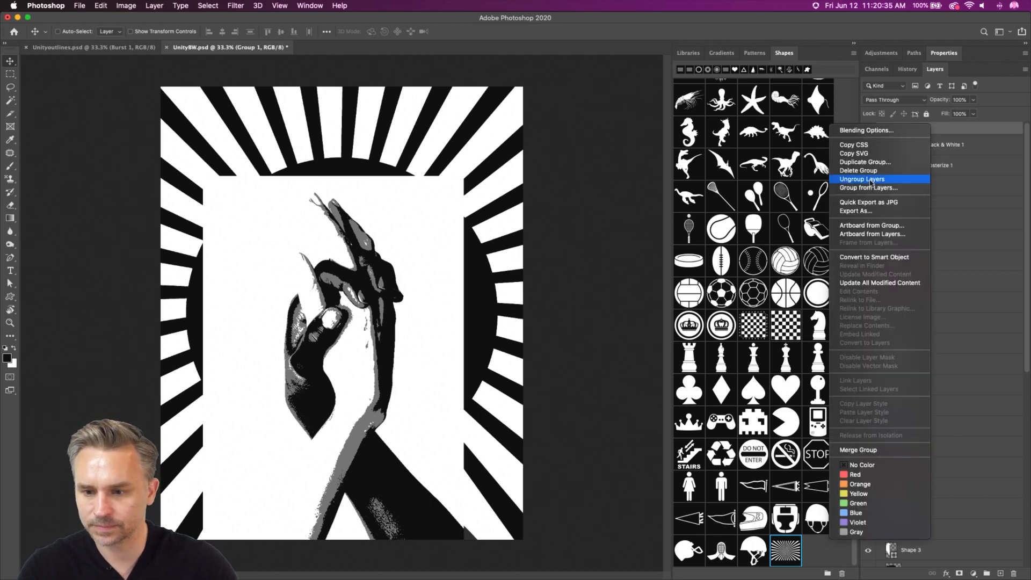
left_click(919, 178)
mouse_move(927, 179)
left_mouse_down()
mouse_move(926, 187)
mouse_move(939, 180)
left_mouse_up()
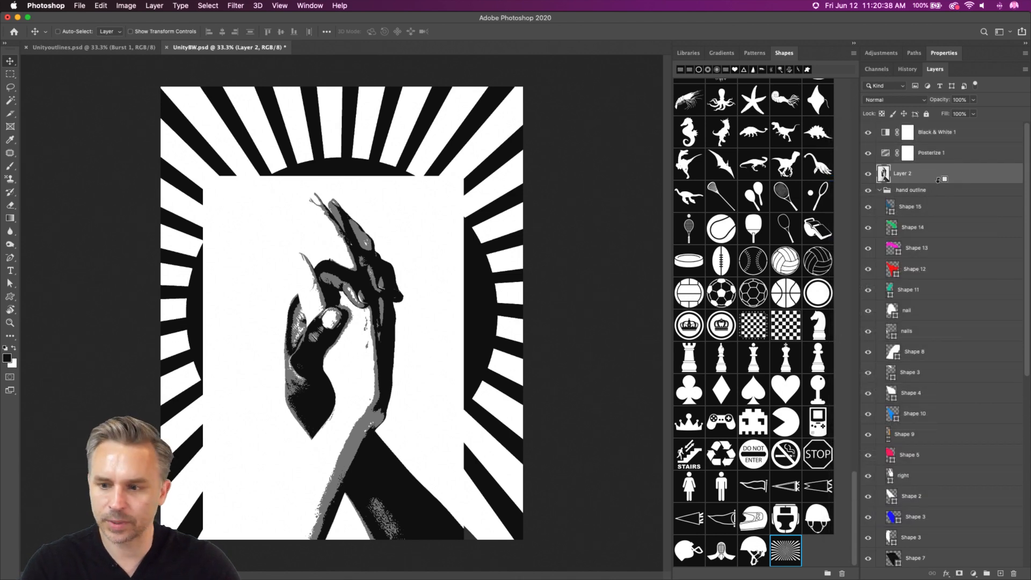
left_click(878, 191)
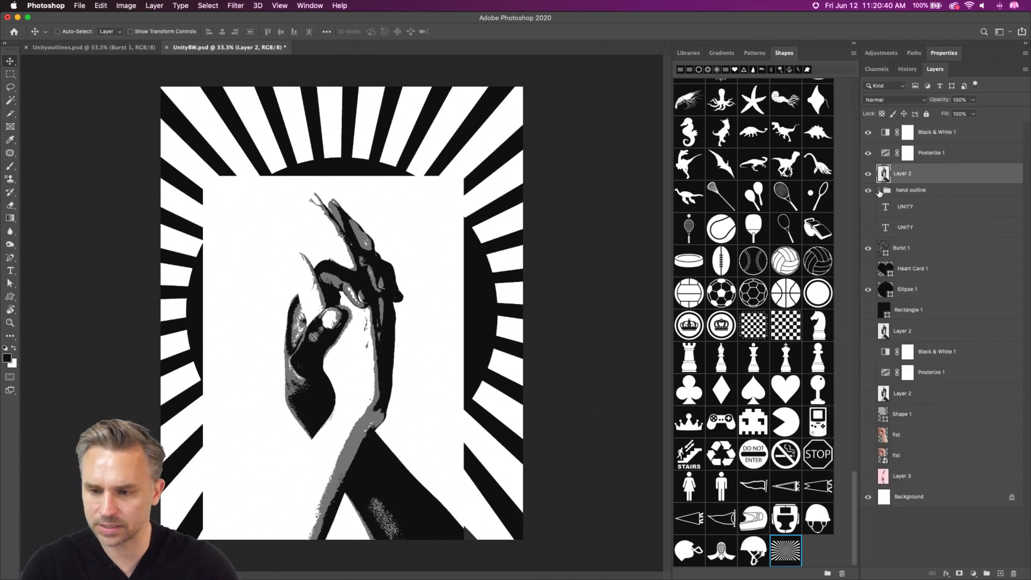
left_click(914, 183, "alt")
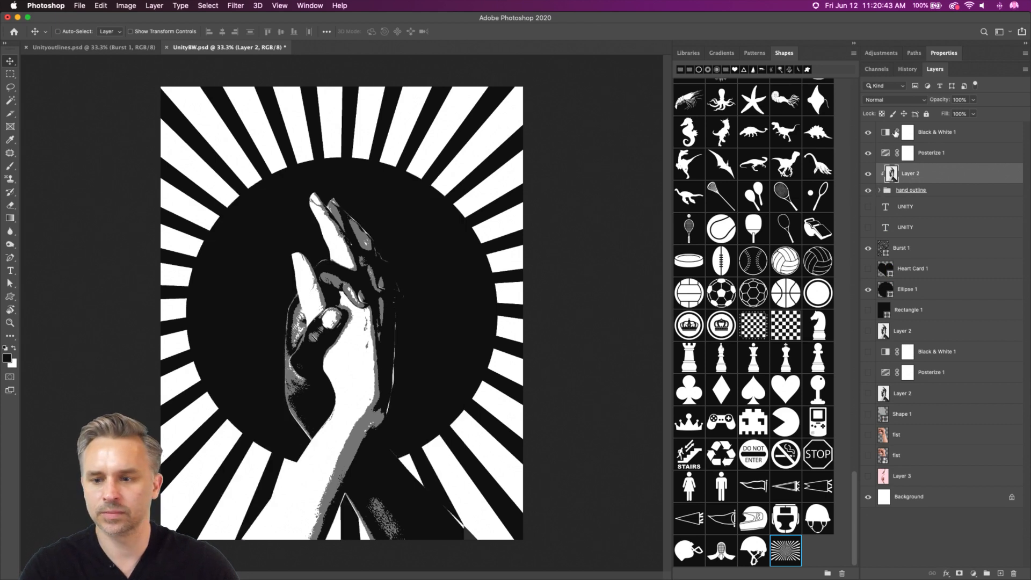
Hide the Black & White 1 adjustment and set the clipped Layer 2's blend mode to Darker Color.
left_click(894, 101)
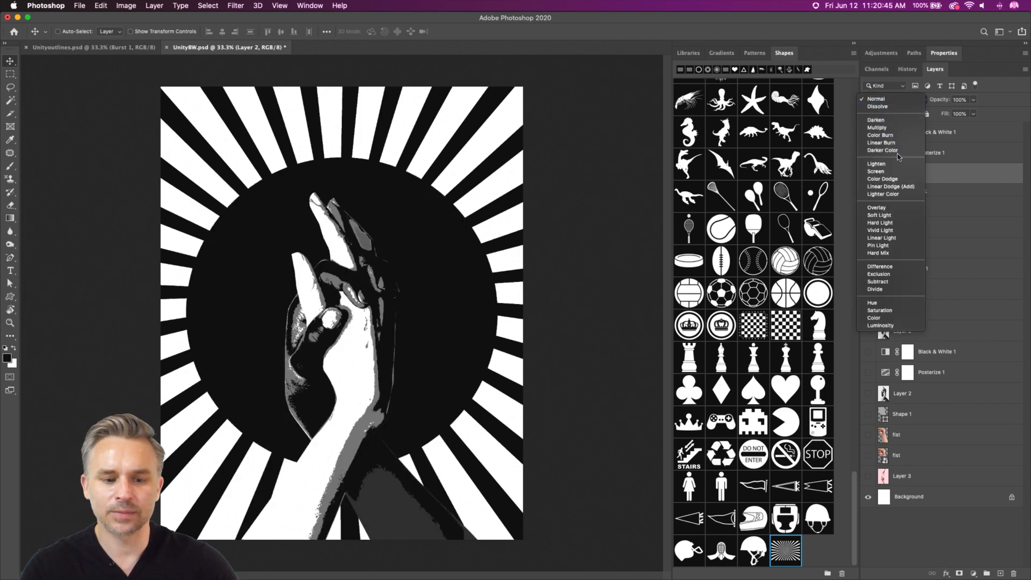
left_click(975, 181)
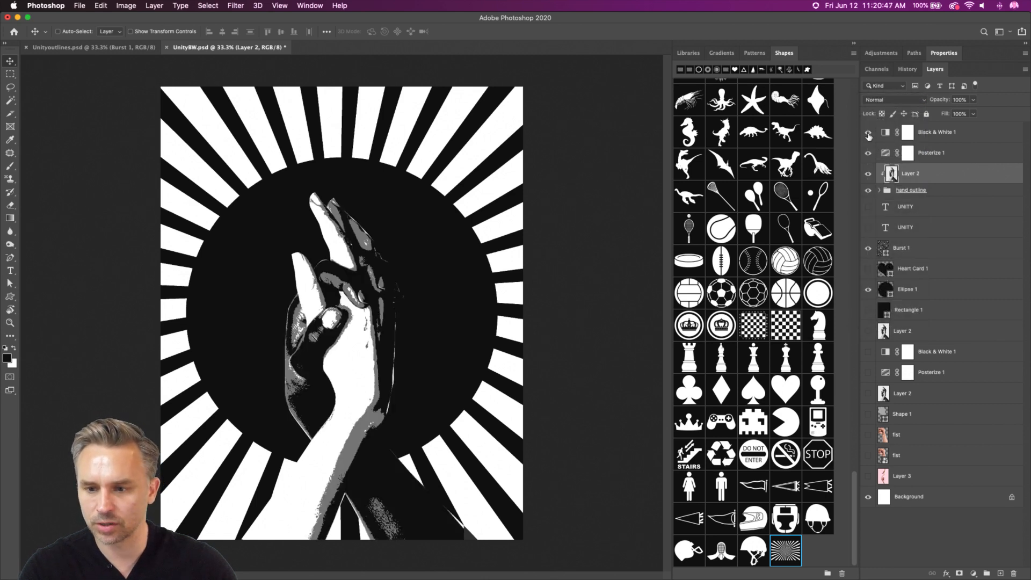
left_click_drag(868, 134, 867, 153)
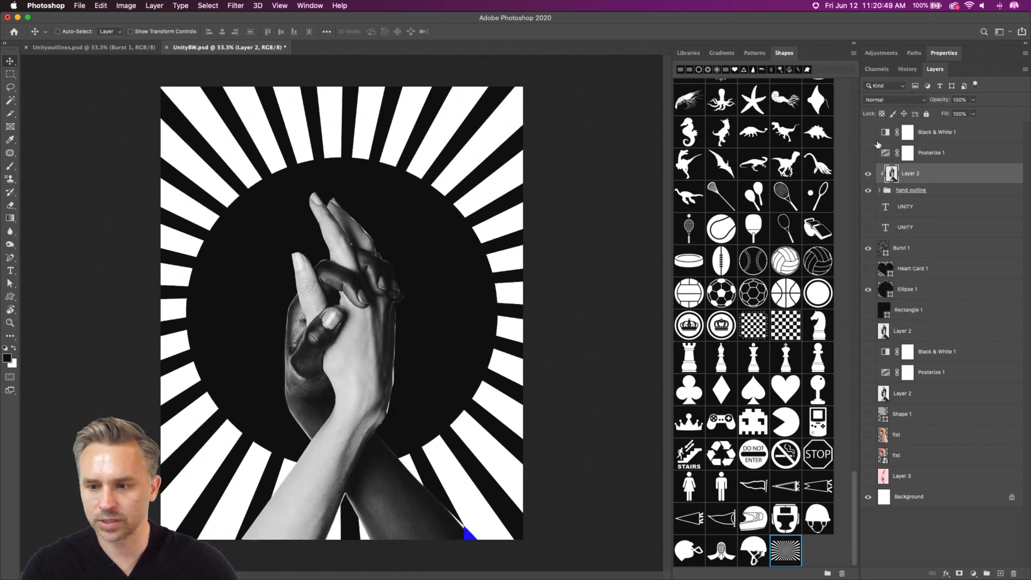
left_click(869, 154)
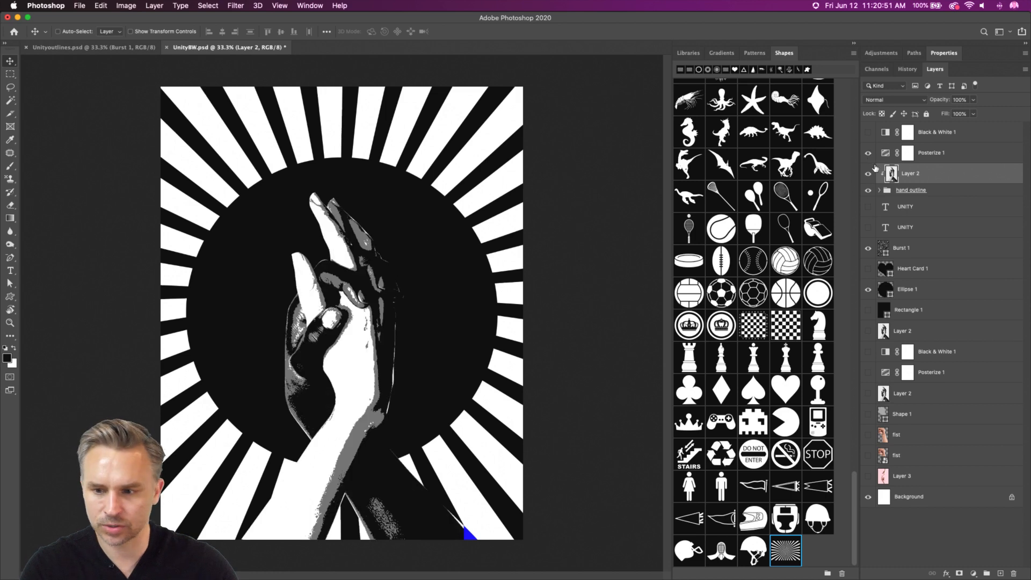
left_click(886, 99)
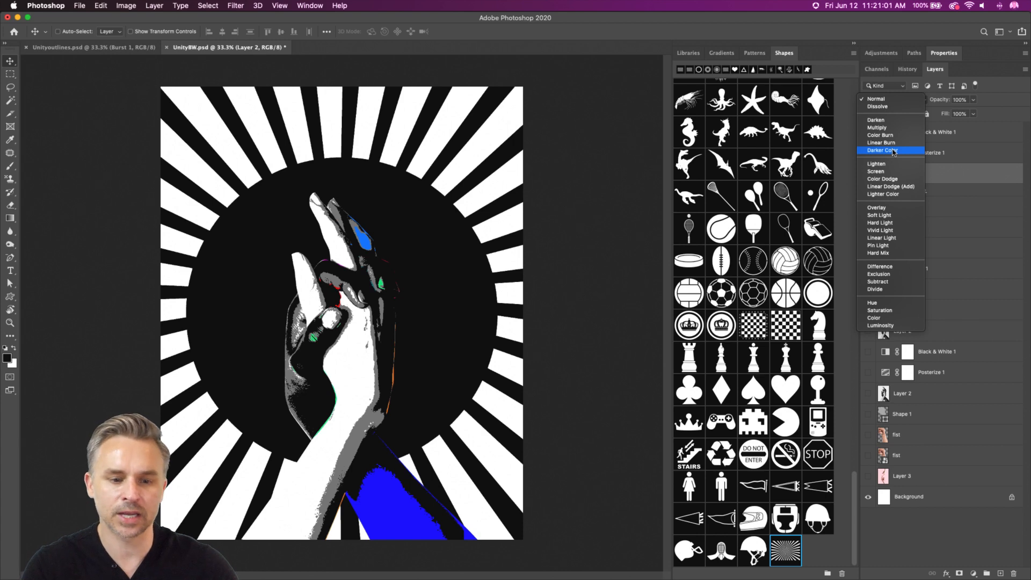
left_click(893, 150)
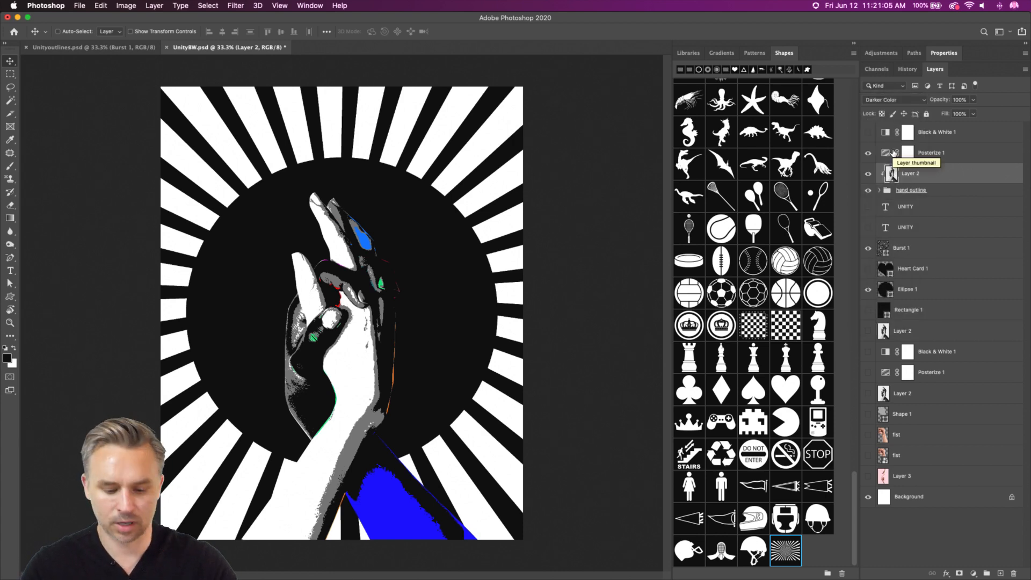
Hide the Posterize 1 adjustment, set Layer 2's blend mode to Hard Light, and compare the artwork with and without the photo.
key("super+plus")
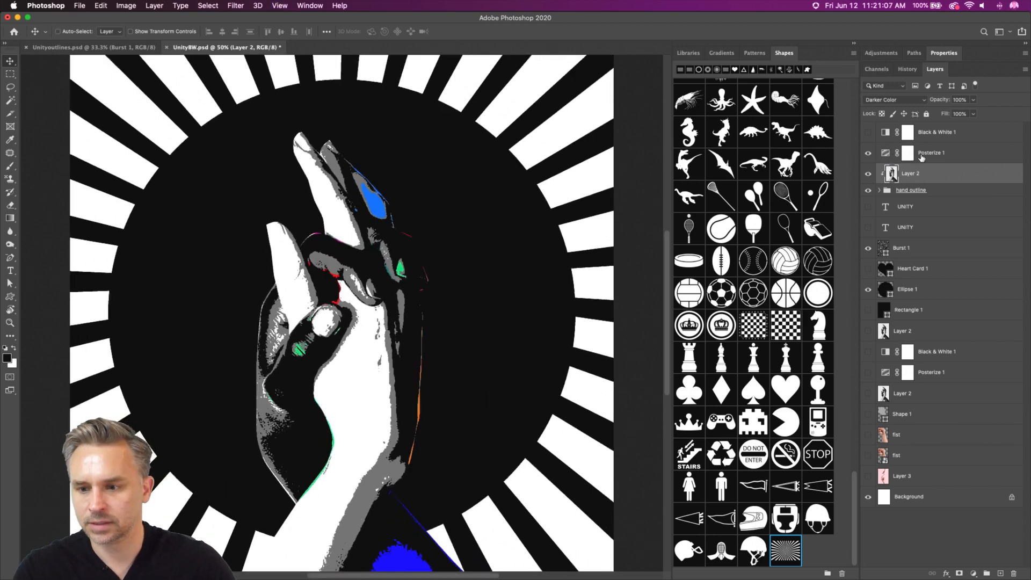
left_click(892, 155)
left_click(868, 154)
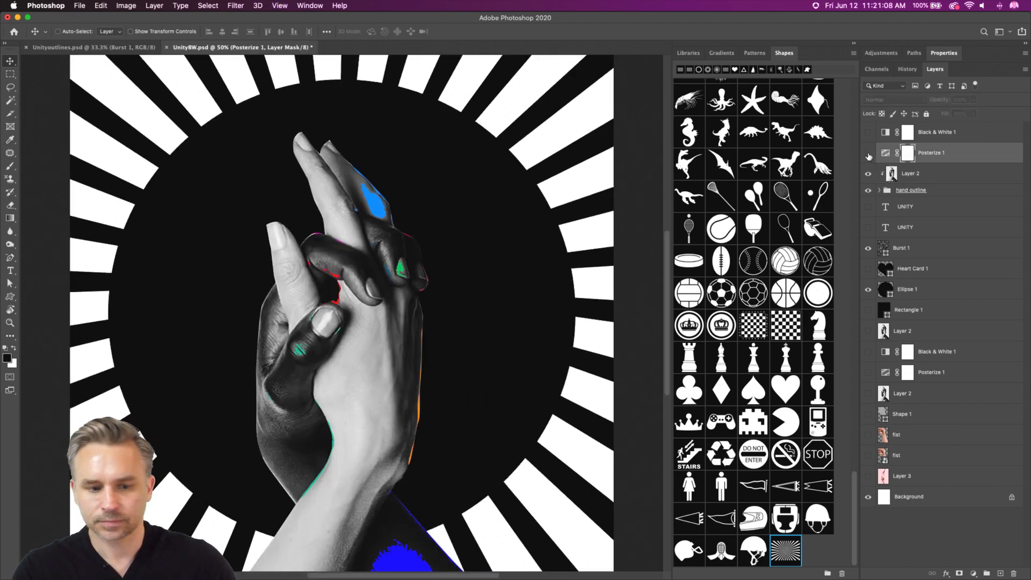
left_click(921, 177)
left_click(892, 100)
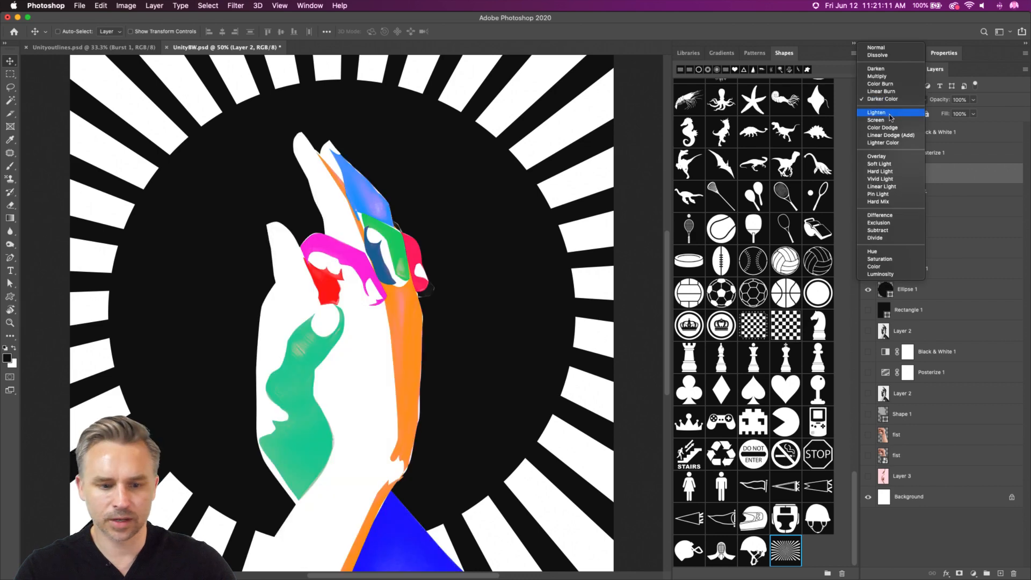
left_click(887, 171)
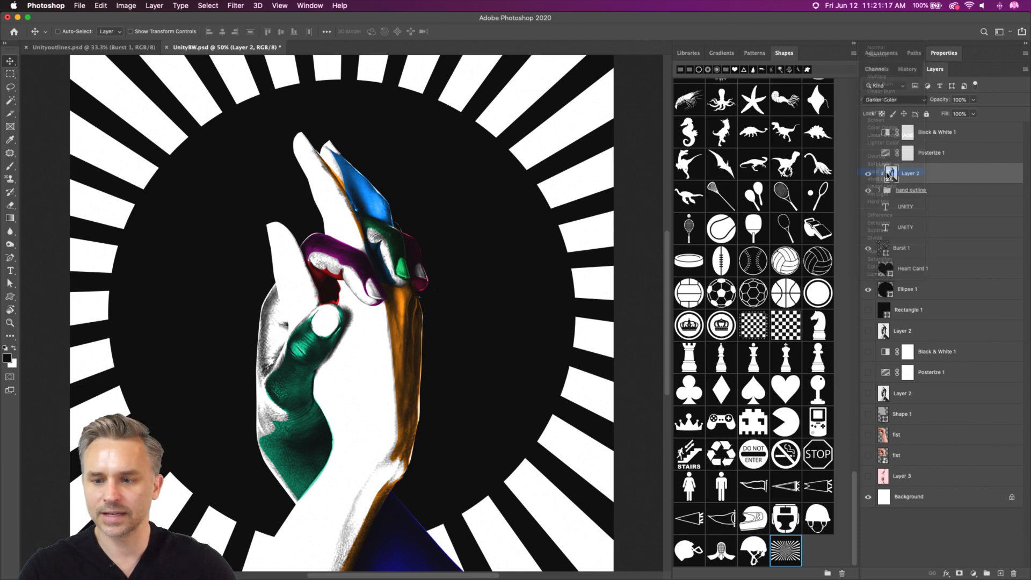
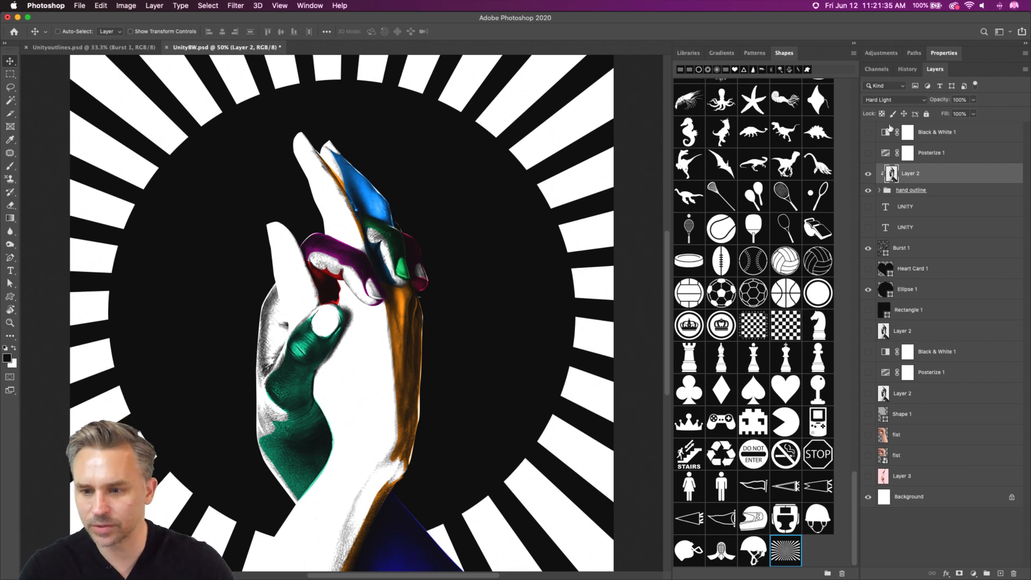
left_click(868, 176)
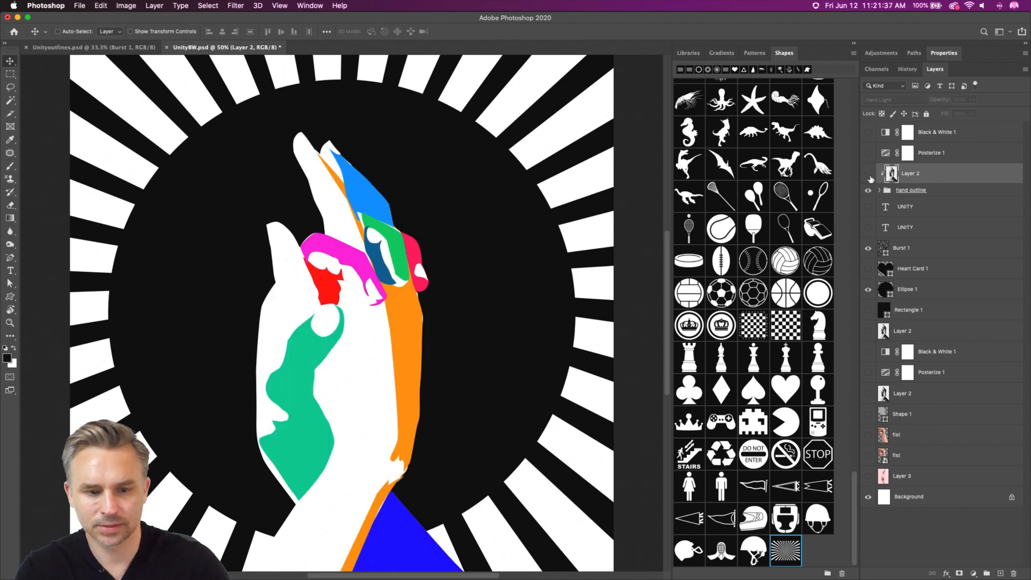
left_click(868, 175)
Fill Shape 7 in the hand outline group with blue.
left_click(881, 194)
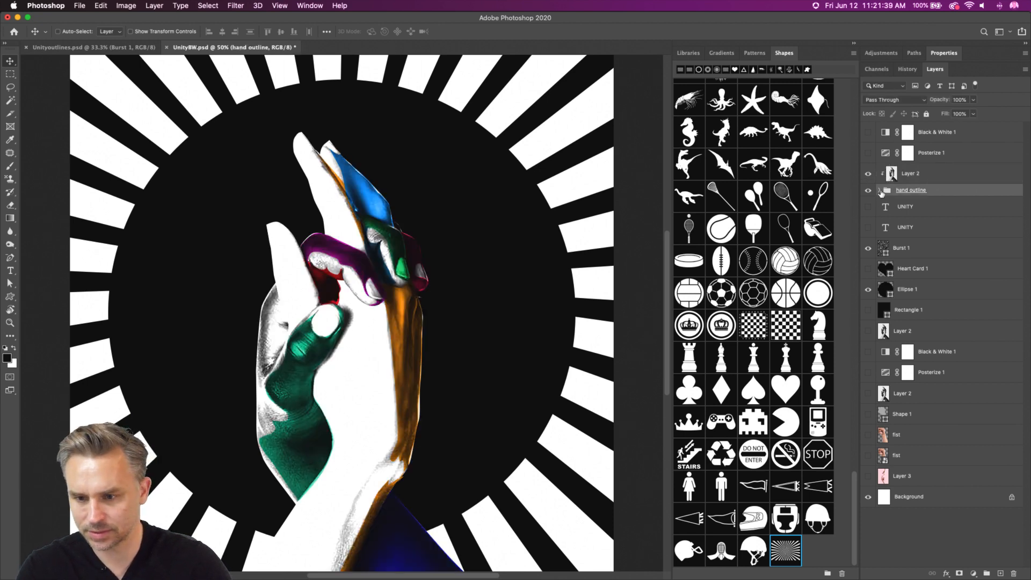
left_click(880, 191)
scroll(881, 221, "down", 6)
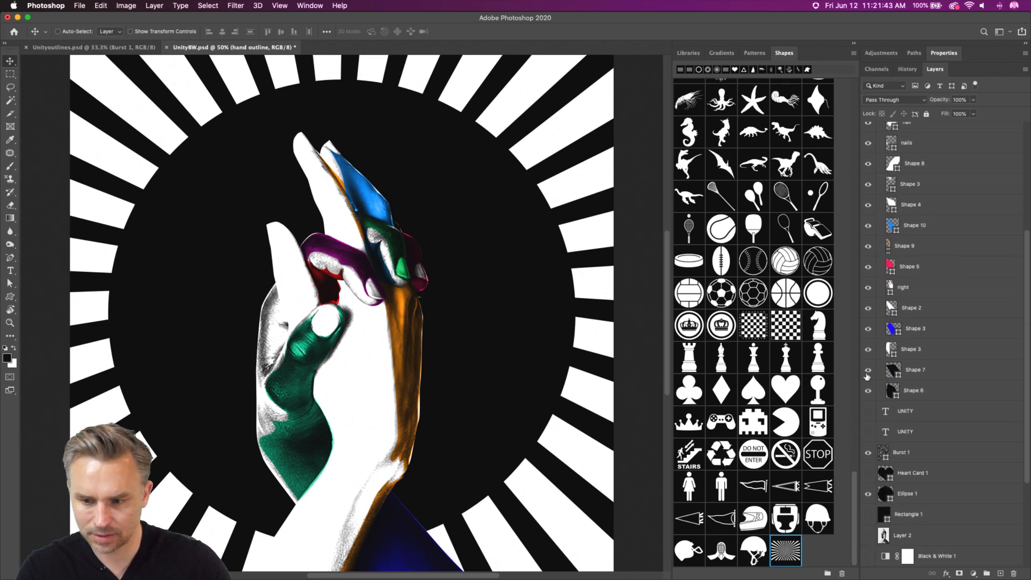
double_click(889, 373)
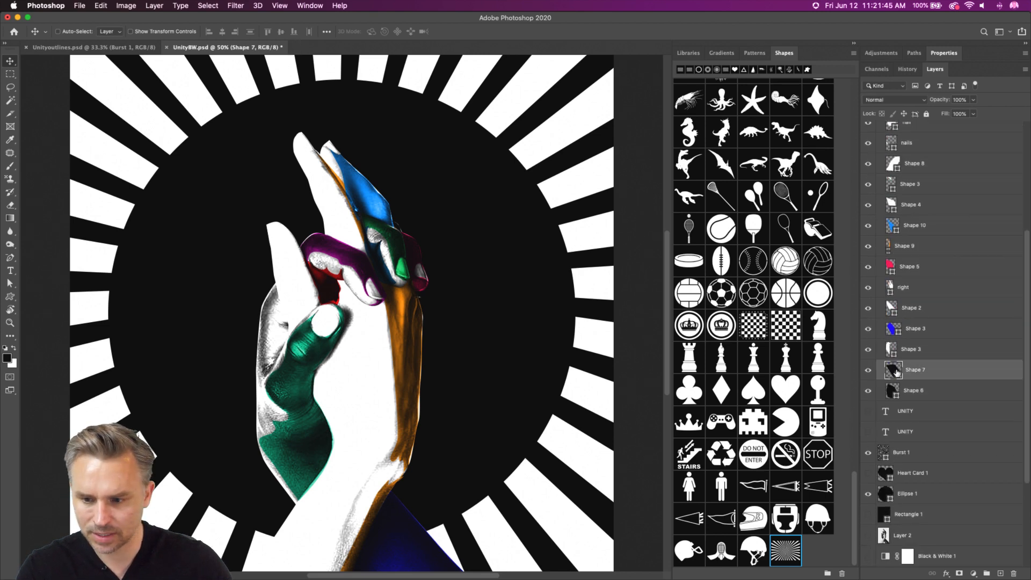
left_click_drag(638, 250, 681, 288)
left_click(662, 268)
key("Return")
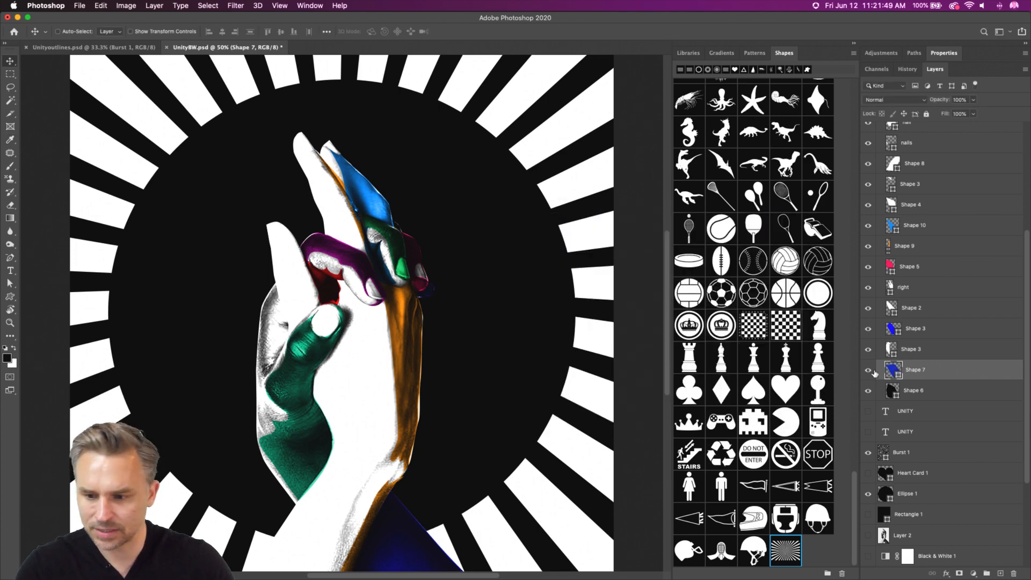
Fill Shape 6 with bright light blue and collapse the hand outline group.
double_click(892, 391)
left_click_drag(681, 287, 681, 302)
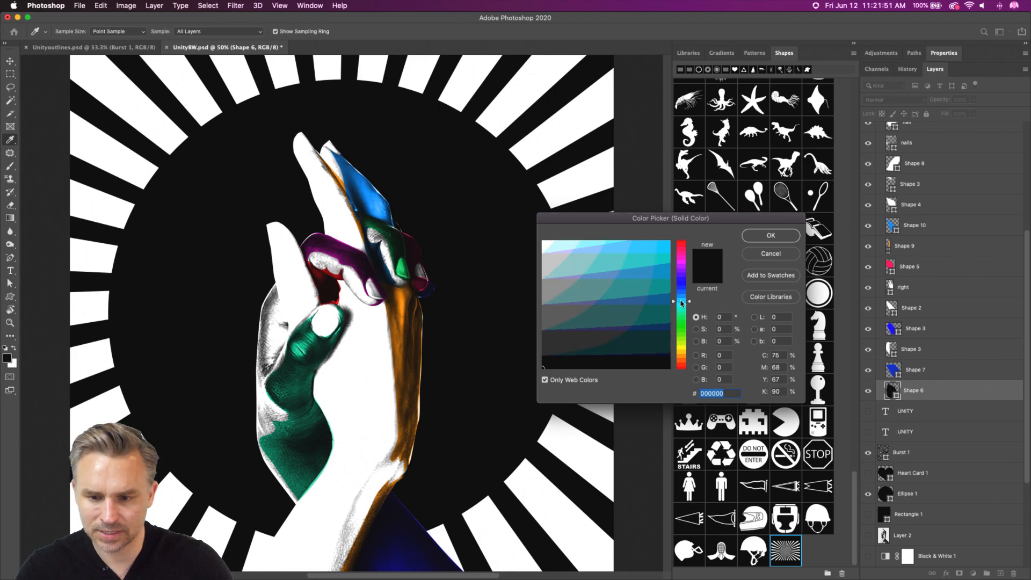
left_click(658, 245)
key("Return")
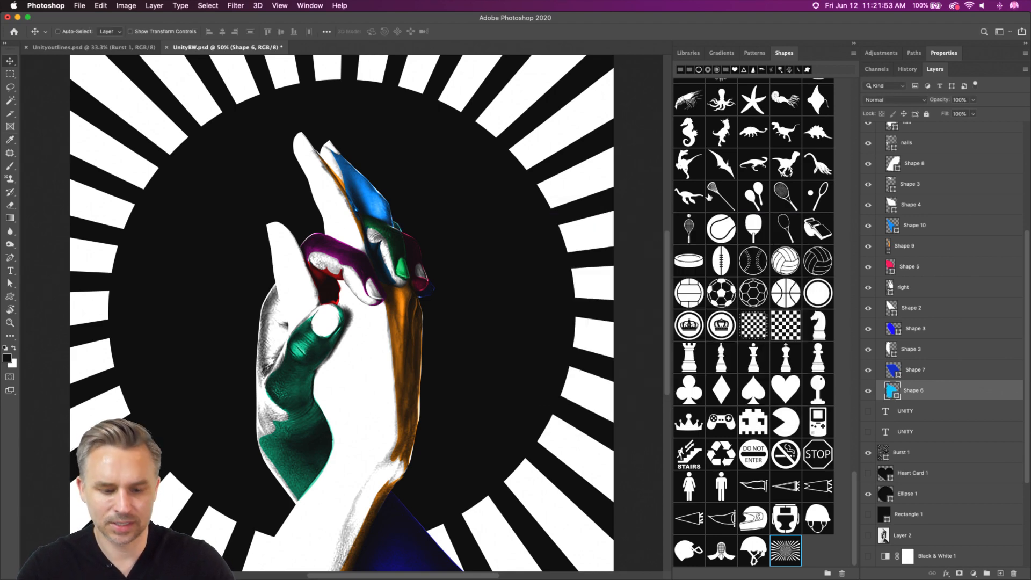
key("super+minus")
key("super+minus")
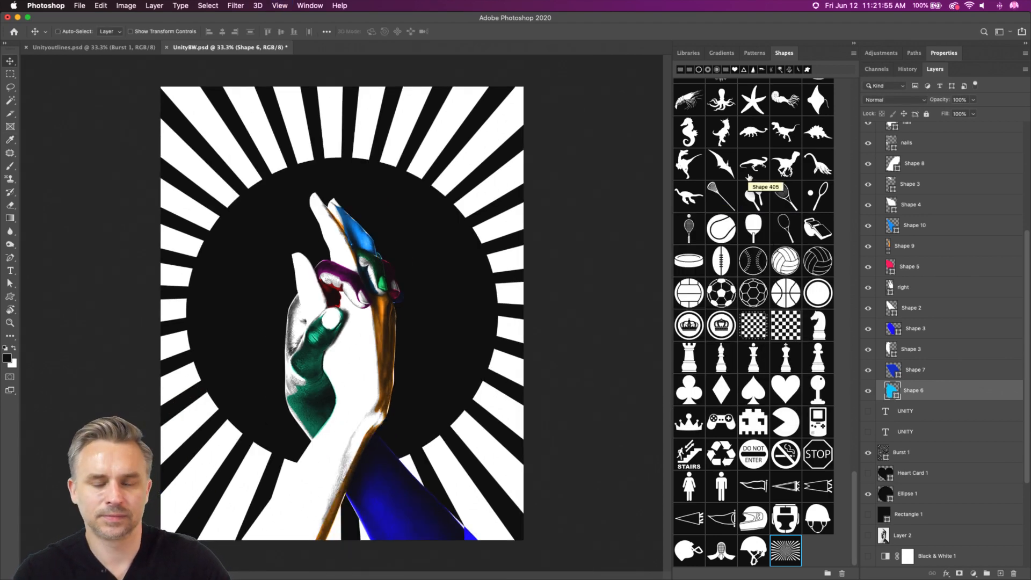
scroll(888, 209, "up", 5)
left_click(881, 191)
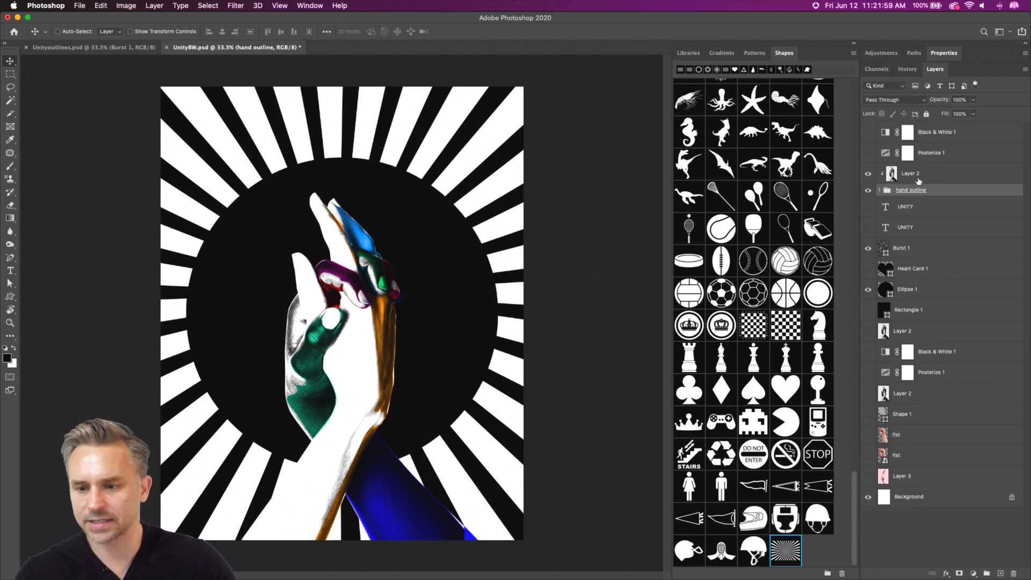
Show the Posterize 1 adjustment and try Pin Light as the blend mode of the clipped Layer 2.
left_click(883, 173)
left_click(878, 100)
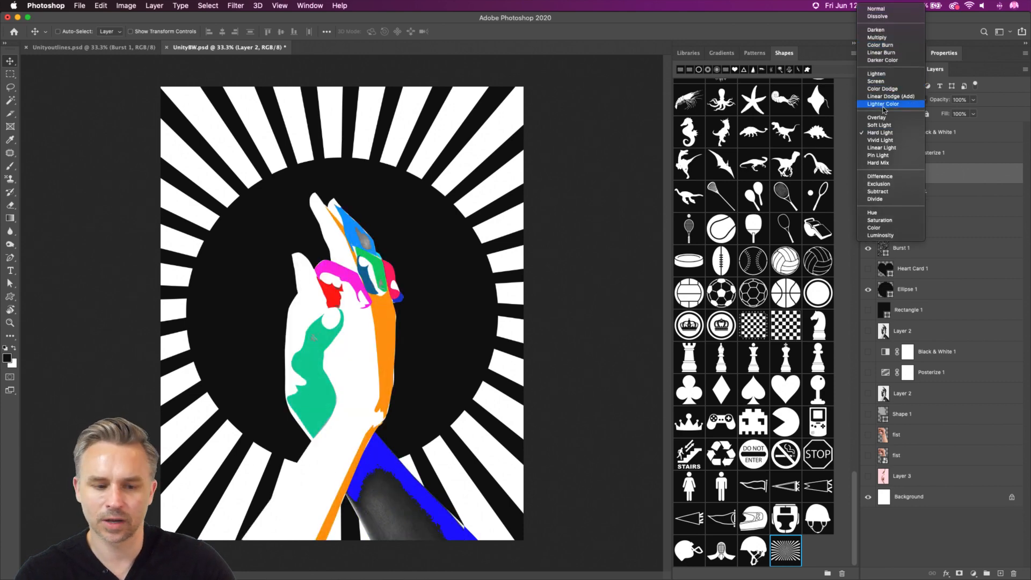
left_click(960, 173)
left_click(868, 153)
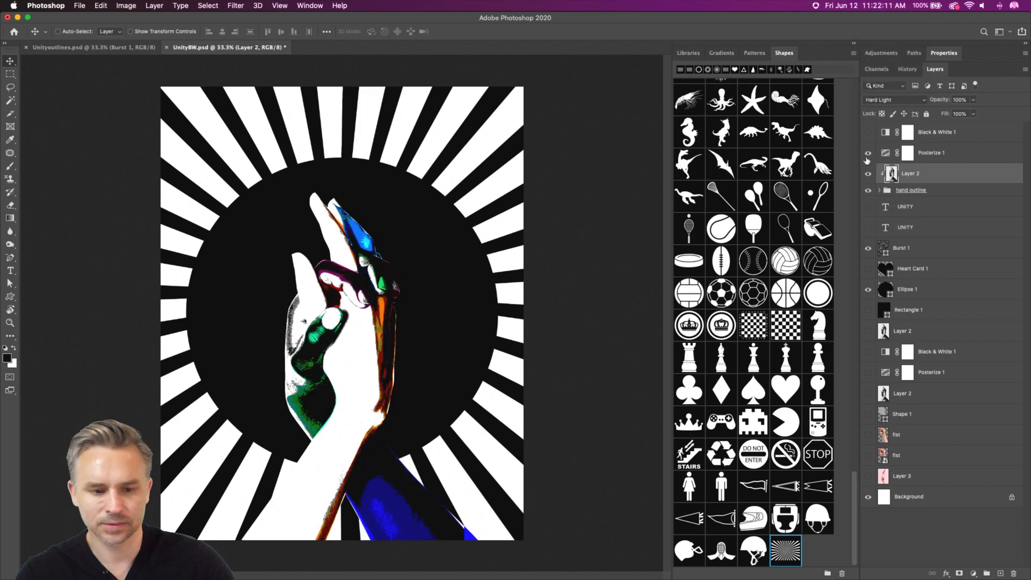
left_click(885, 100)
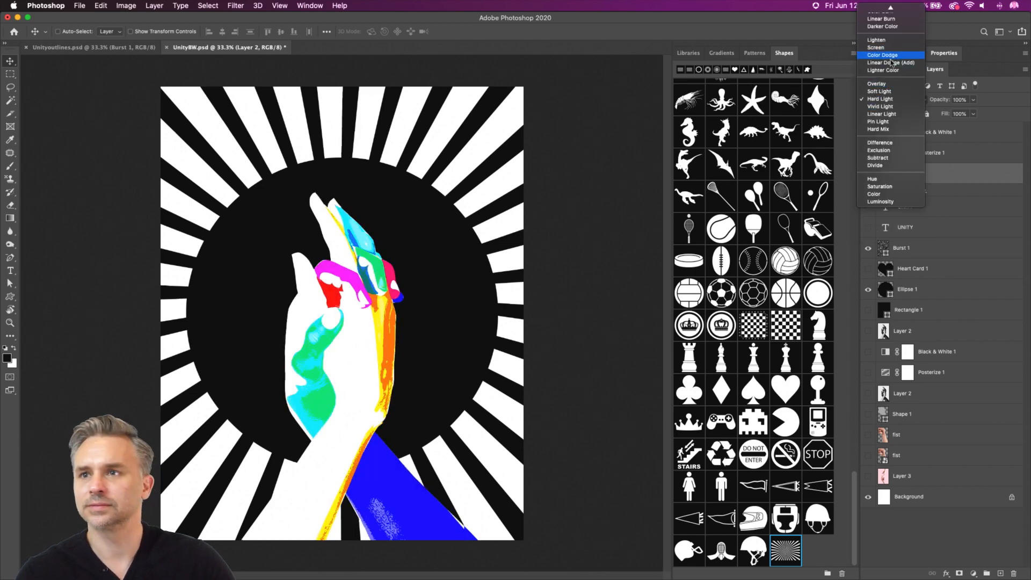
left_click(889, 122)
Set the clipped Layer 2's blend mode to Linear Burn and duplicate the layer.
left_click(883, 101)
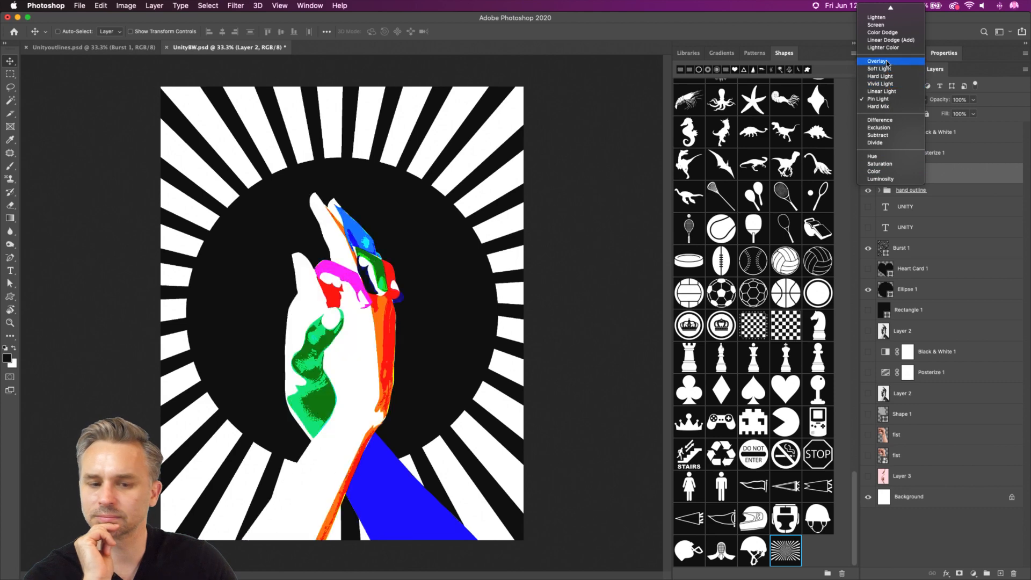
scroll(887, 63, "up", 2)
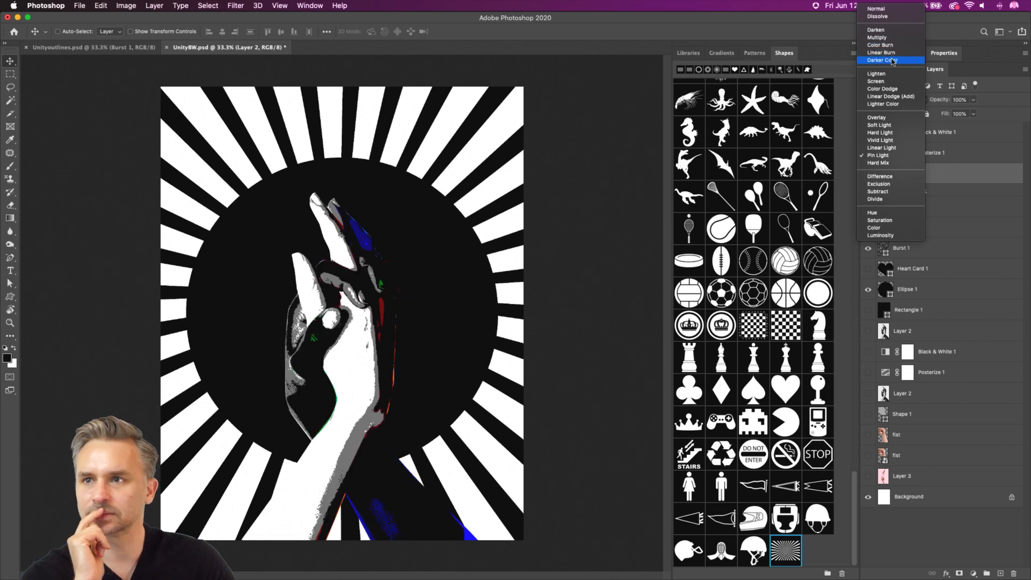
left_click(892, 53)
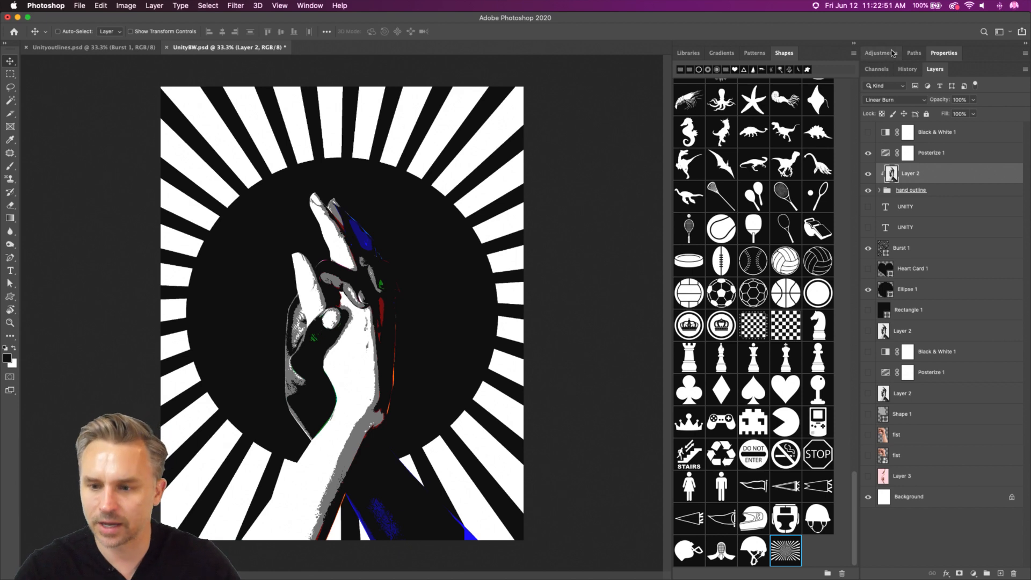
key("super+j")
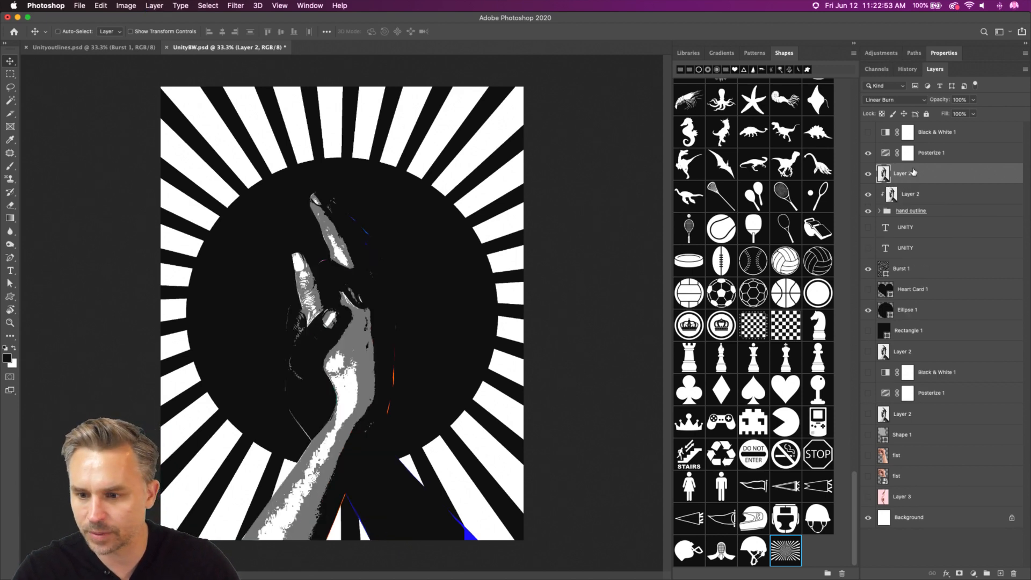
Place Posterize 1 between the two Layer 2 photos, hide it and the upper photo, and select the clipped photo.
left_click(879, 211)
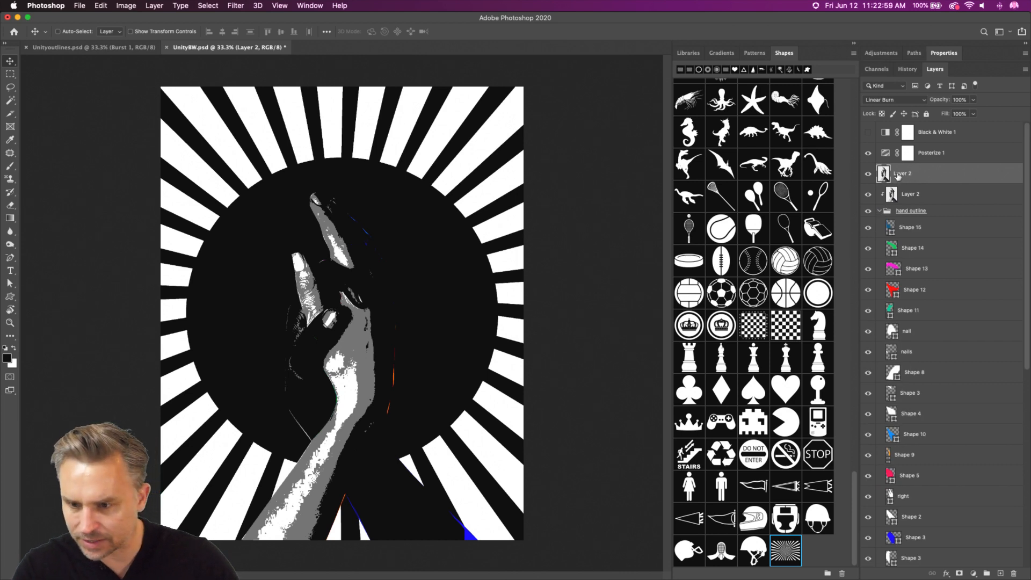
left_click(867, 173)
left_click(868, 173)
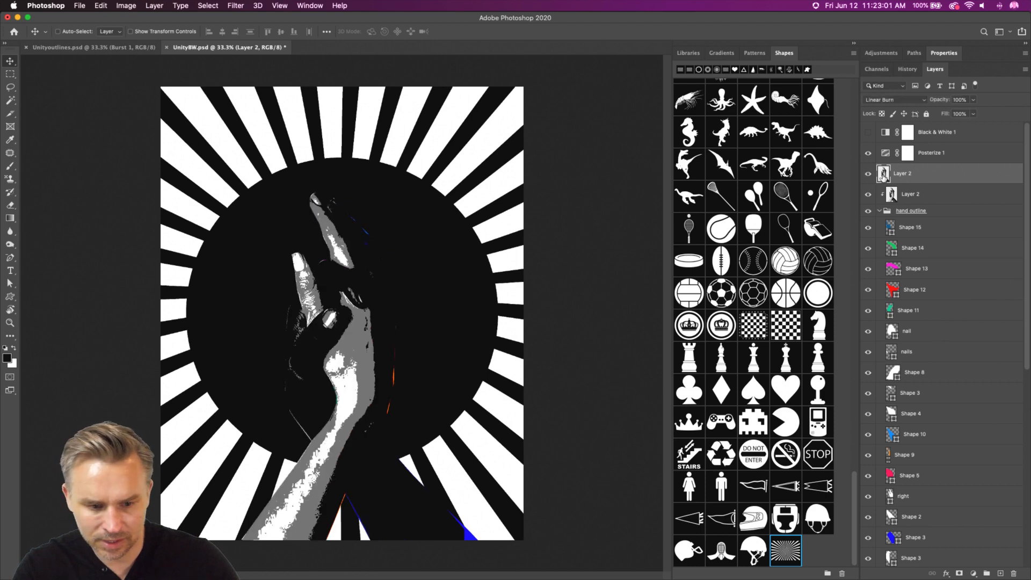
left_click(868, 153)
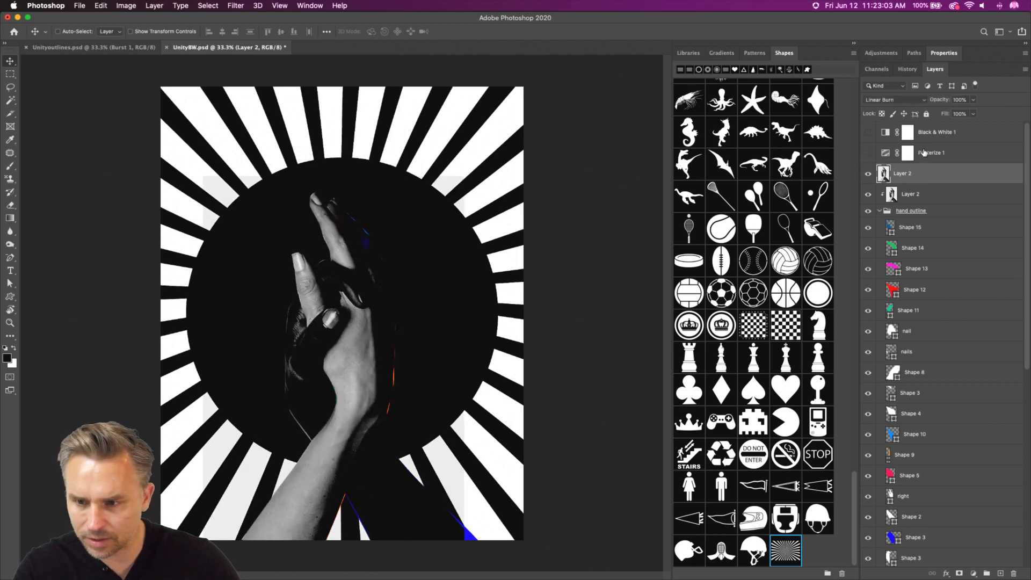
left_click_drag(923, 153, 928, 178)
left_click(868, 153)
left_click(897, 197)
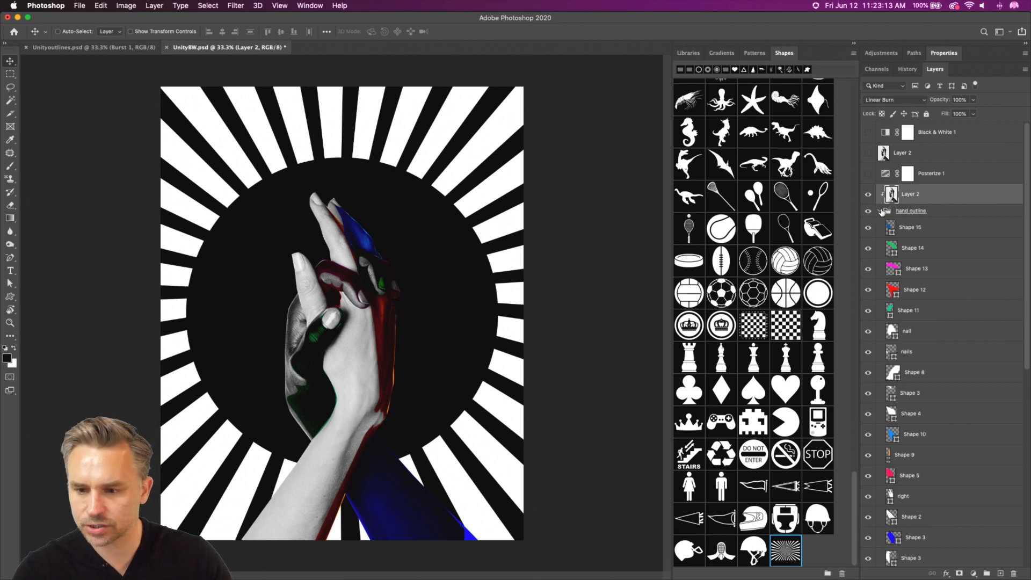
Show Posterize 1 and compare the hands with Ellipse 1, Burst 1 and the upper Layer 2 photo hidden and shown.
left_click(880, 212)
left_click(867, 310)
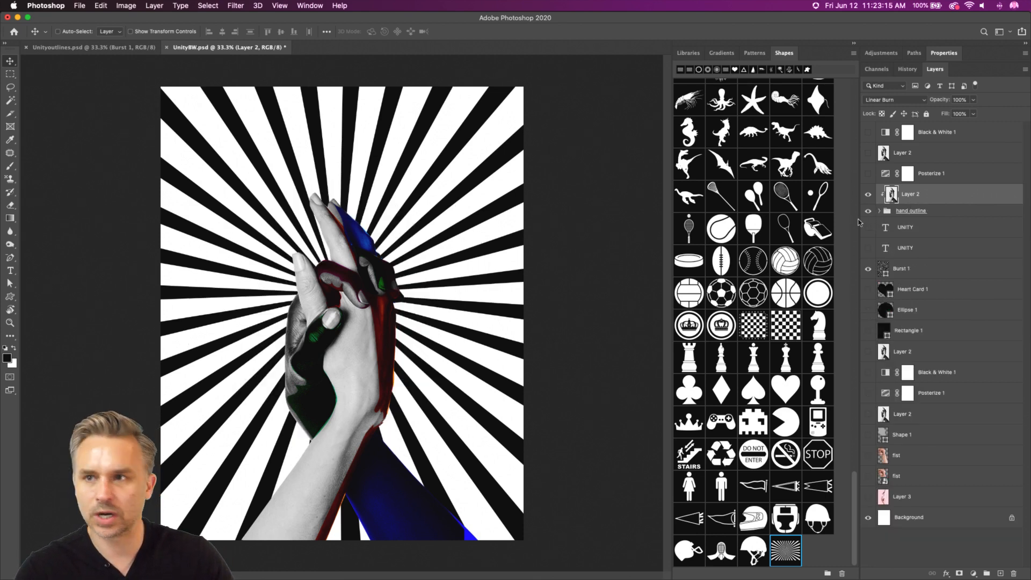
left_click(869, 174)
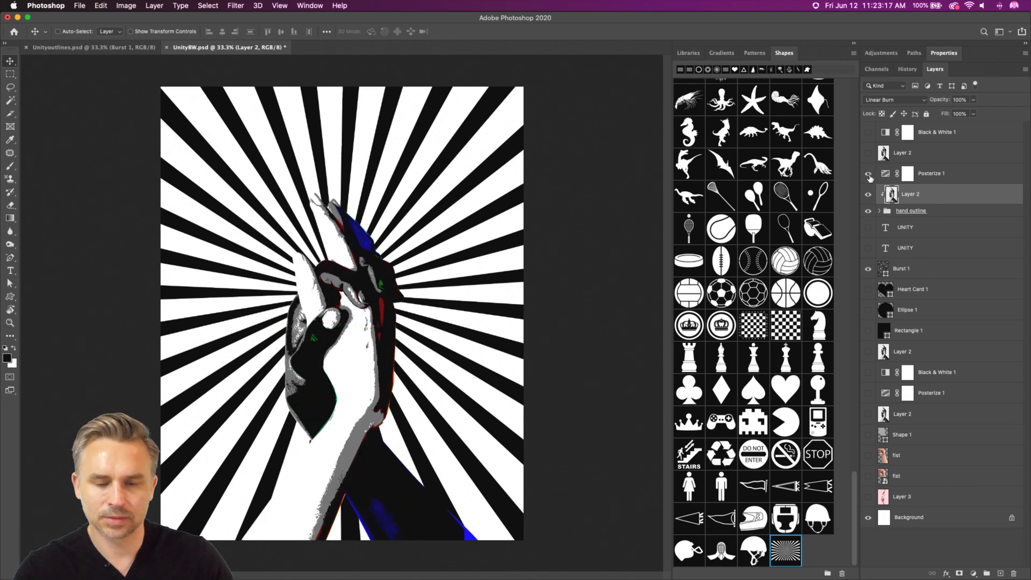
left_click(868, 269)
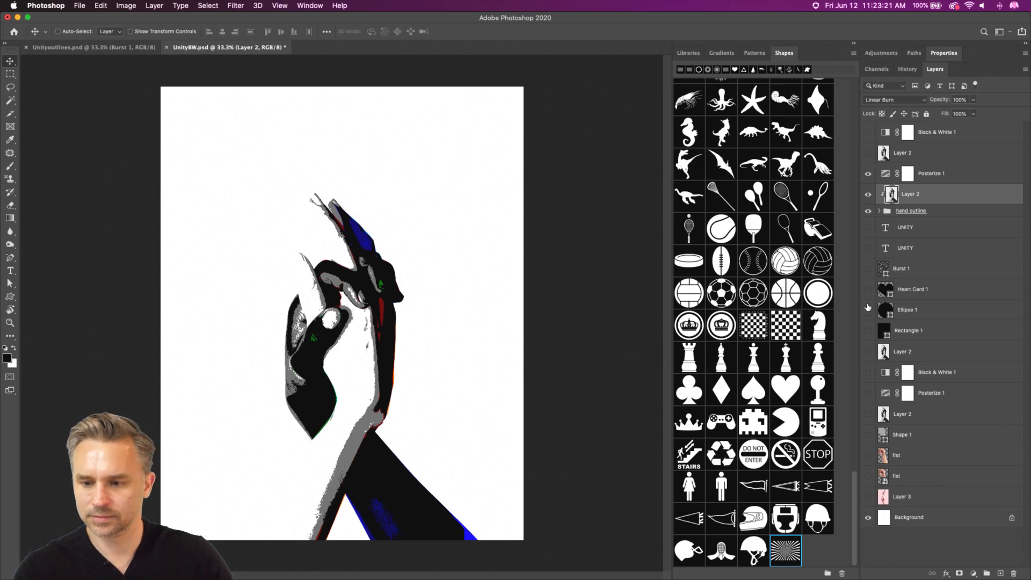
left_click(868, 310)
left_click(868, 269)
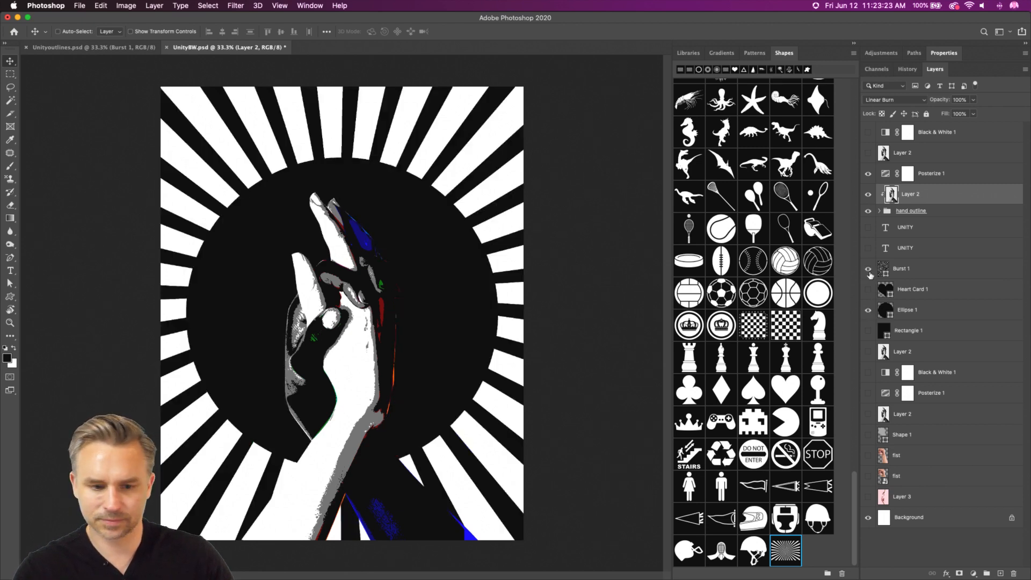
left_click(868, 154)
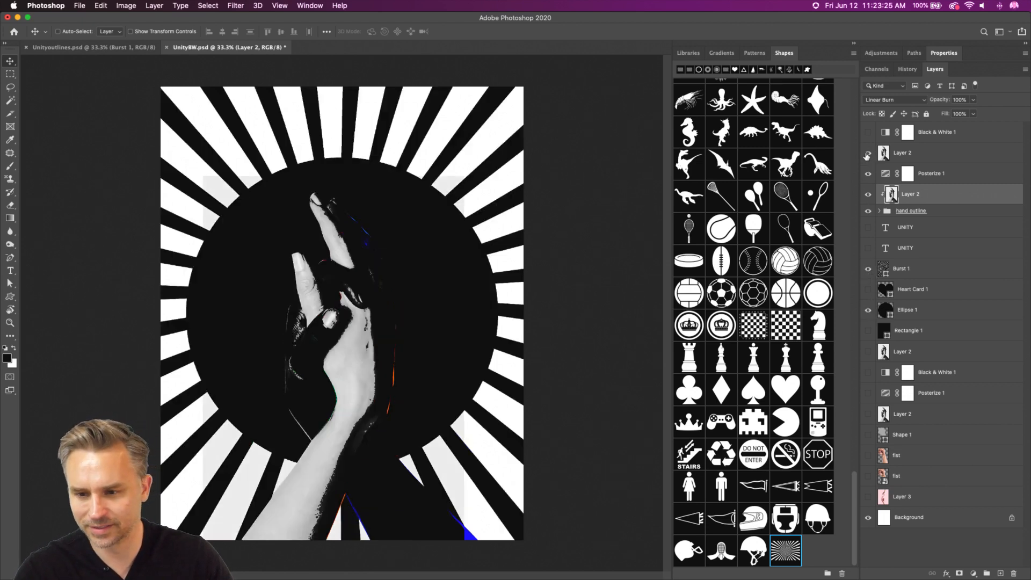
left_click(867, 154)
Expand the hand outline group, clip Posterize 1 to it, and hide both Posterize 1 and the clipped Layer 2.
left_click(880, 211)
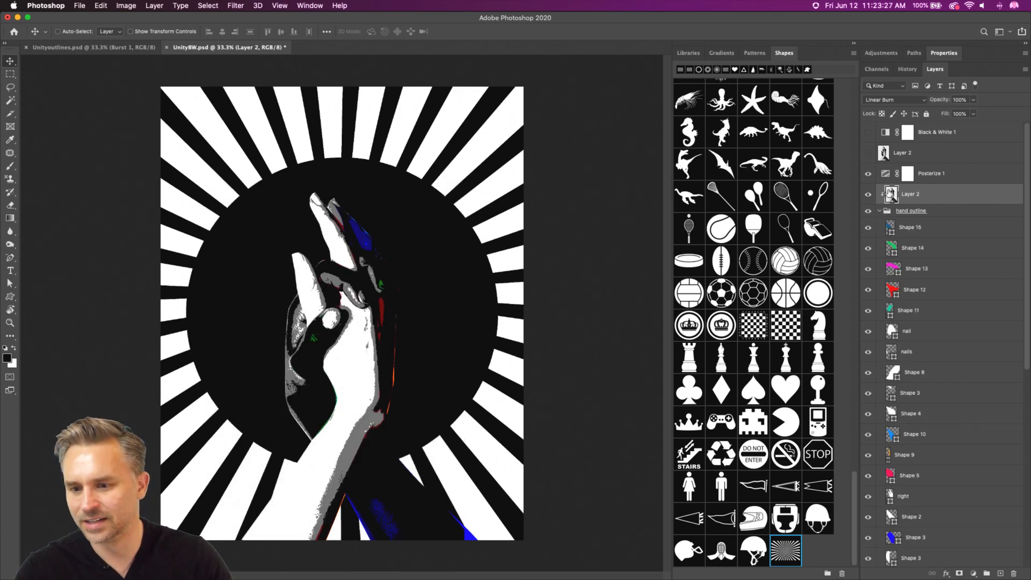
left_click(926, 184, "alt")
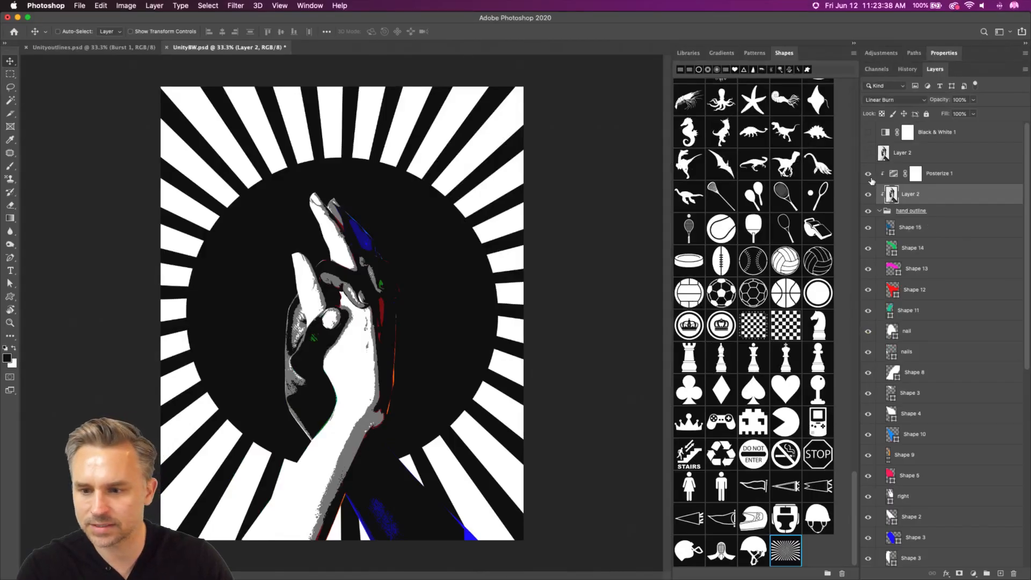
left_click_drag(870, 180, 865, 195)
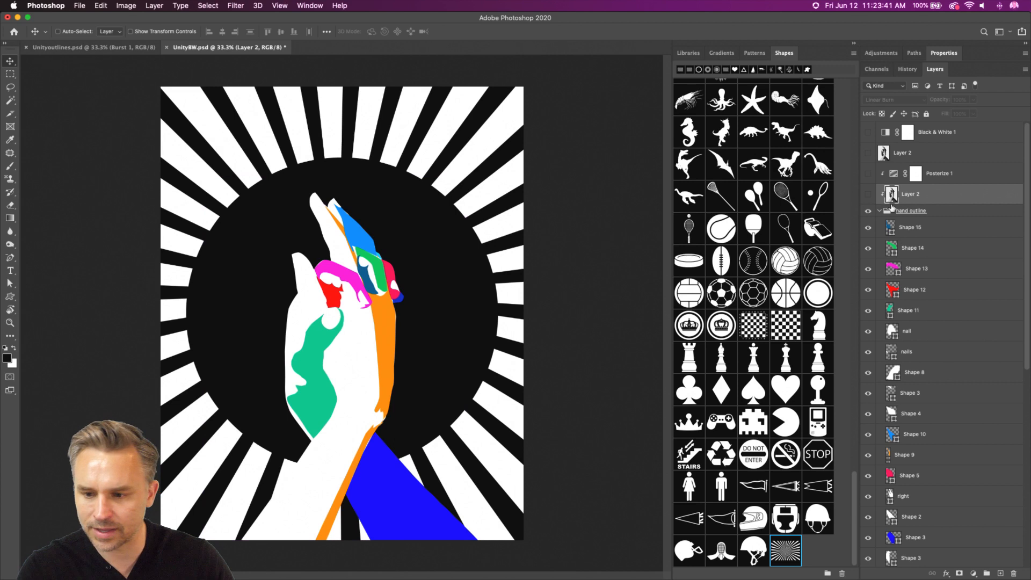
Move Layer 2 and Posterize 1 into the hand outline group directly above Shape 9 and clip both visibly to that shape.
left_click_drag(918, 198, 925, 451)
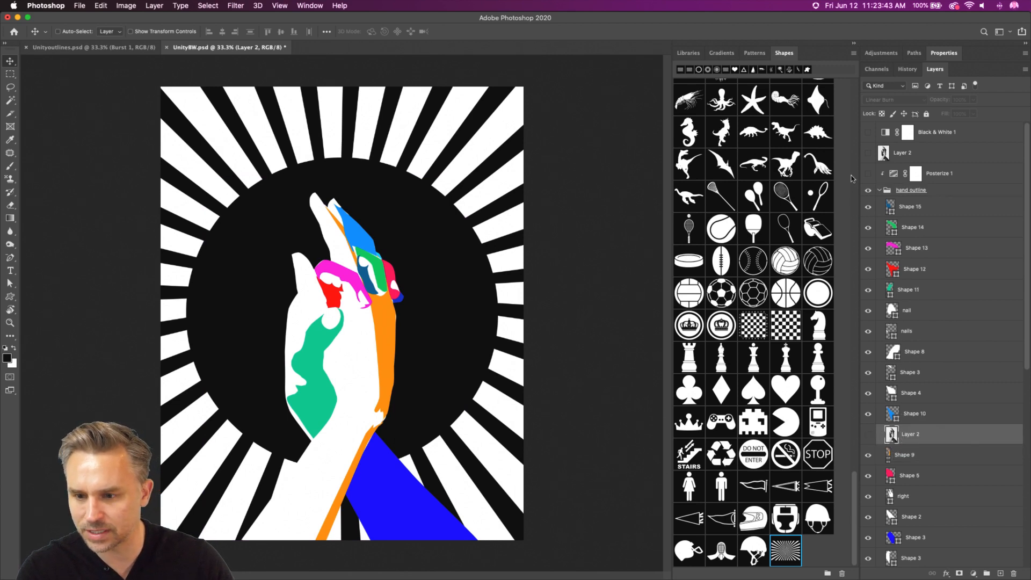
left_click_drag(871, 178, 886, 432)
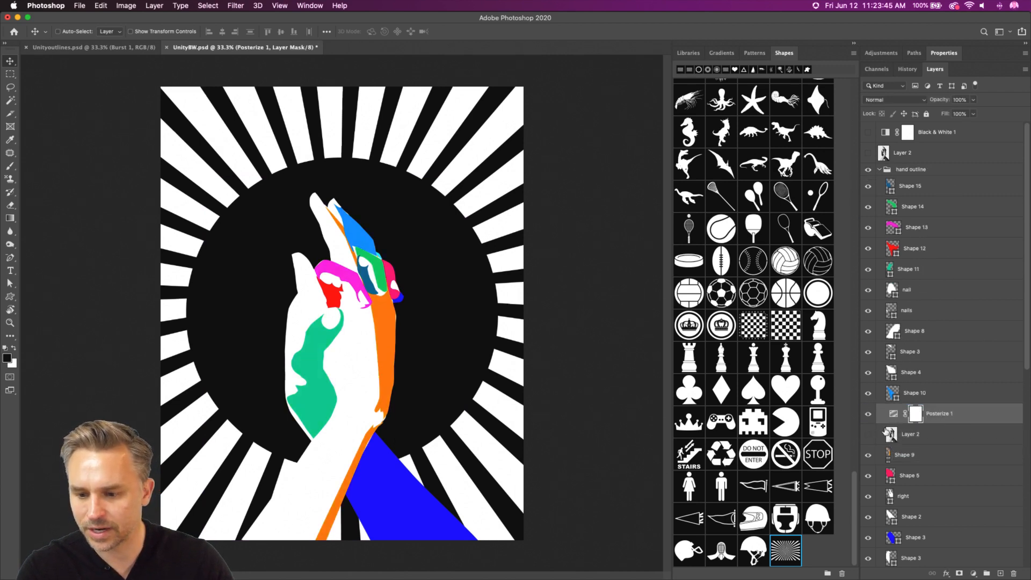
left_click(868, 435)
left_click(909, 443, "alt")
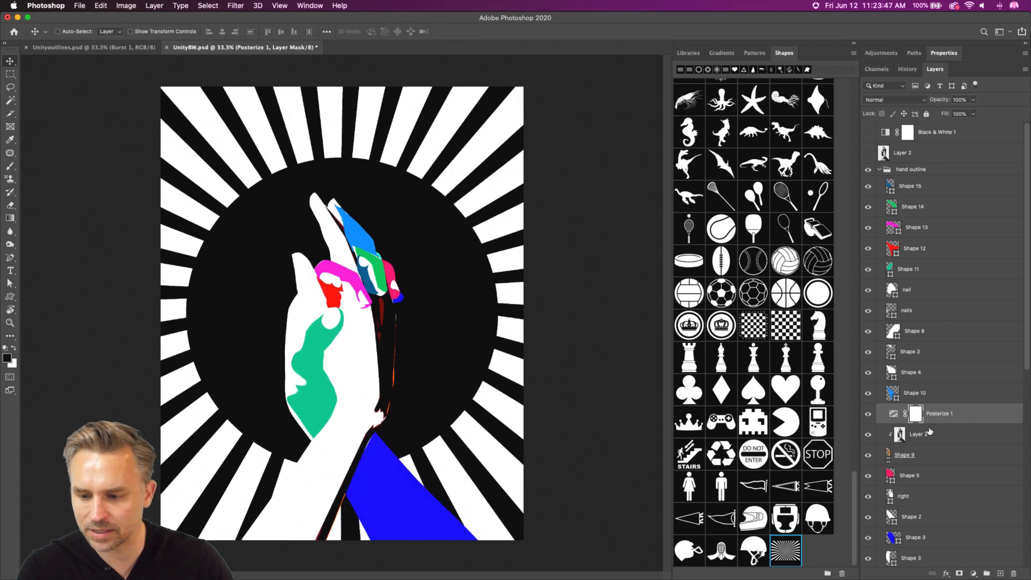
left_click(936, 437, "alt")
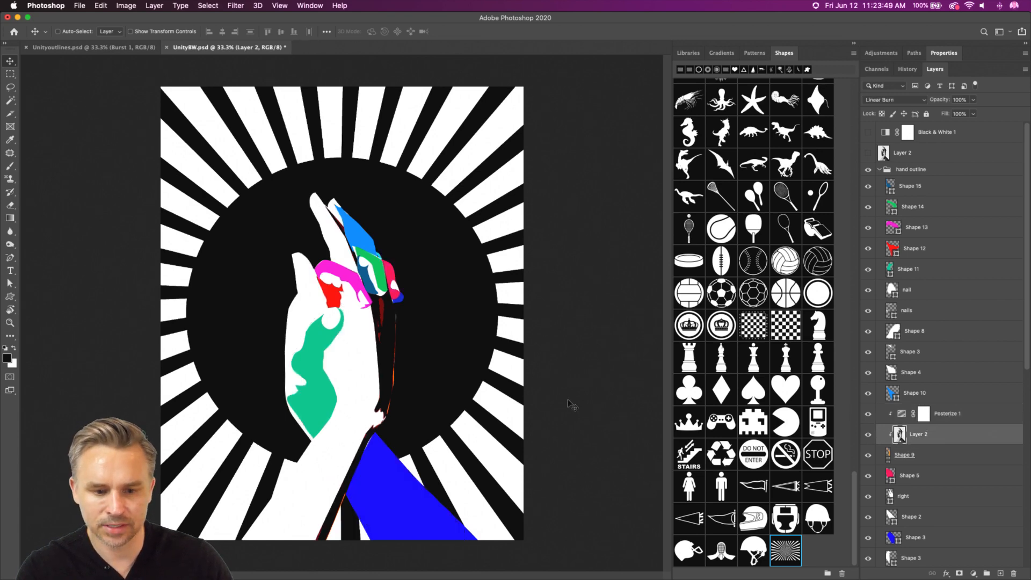
Set the blend mode of the Layer 2 photo clipped to Shape 9 to Screen.
key("super+plus")
key("super+plus")
key("super+plus")
left_click_drag(346, 316, 270, 201)
left_click(897, 102)
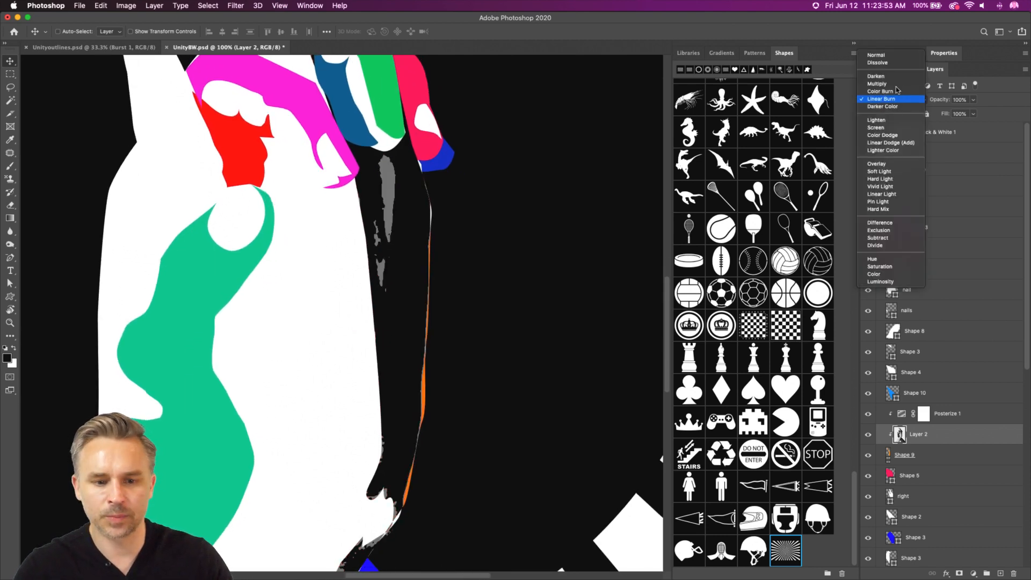
left_click(896, 128)
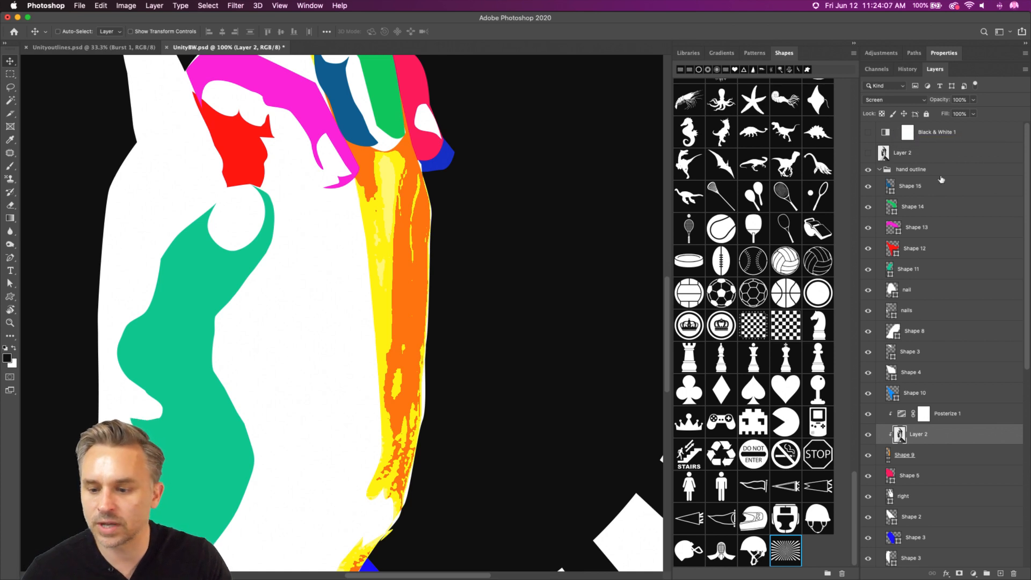
Duplicate the clipped Layer 2 and Posterize 1, placing one pair directly above Shape 2 and clipping both layers to it.
left_click(945, 418)
key("super+j")
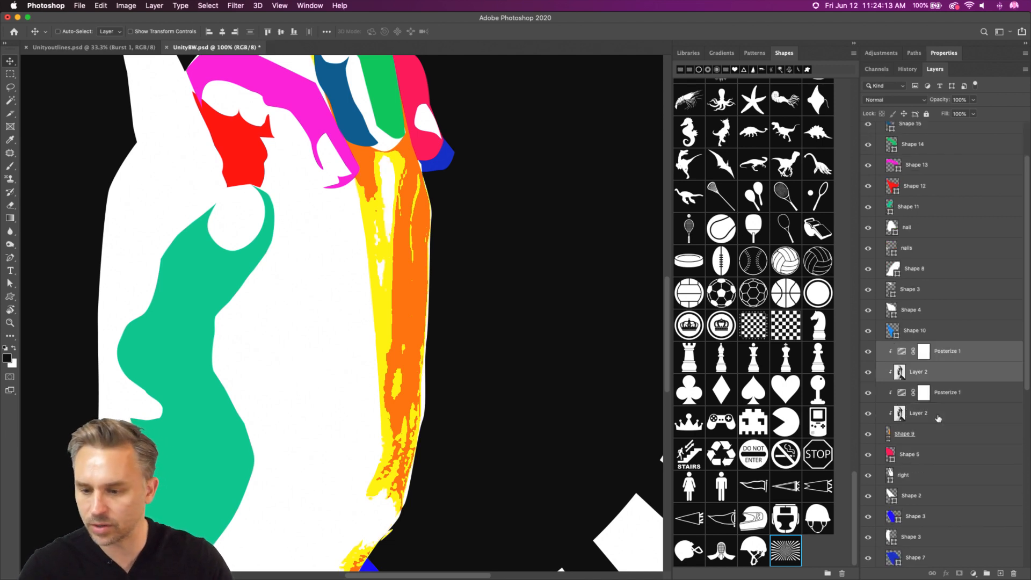
scroll(930, 403, "down", 3)
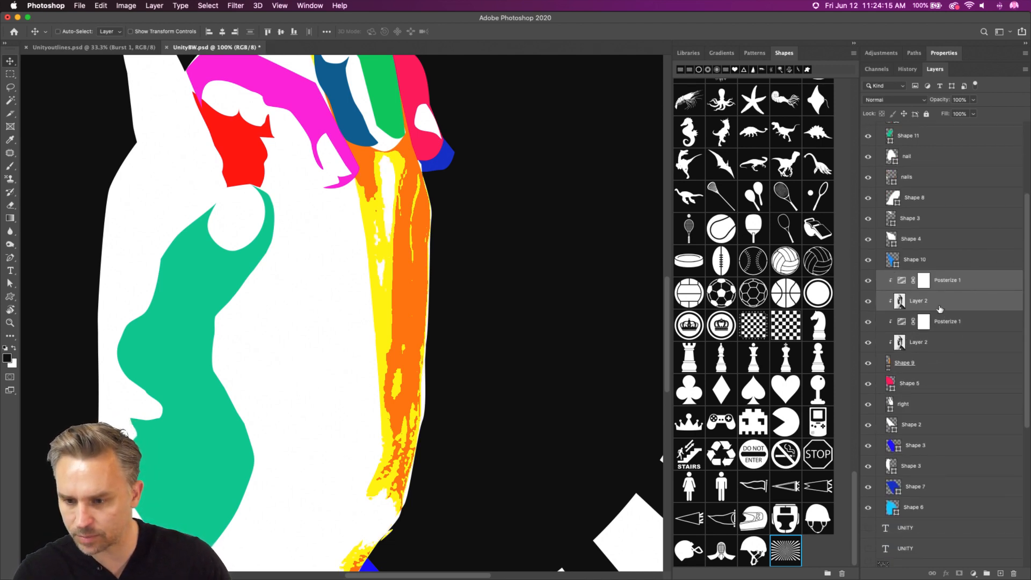
left_click_drag(940, 309, 940, 421)
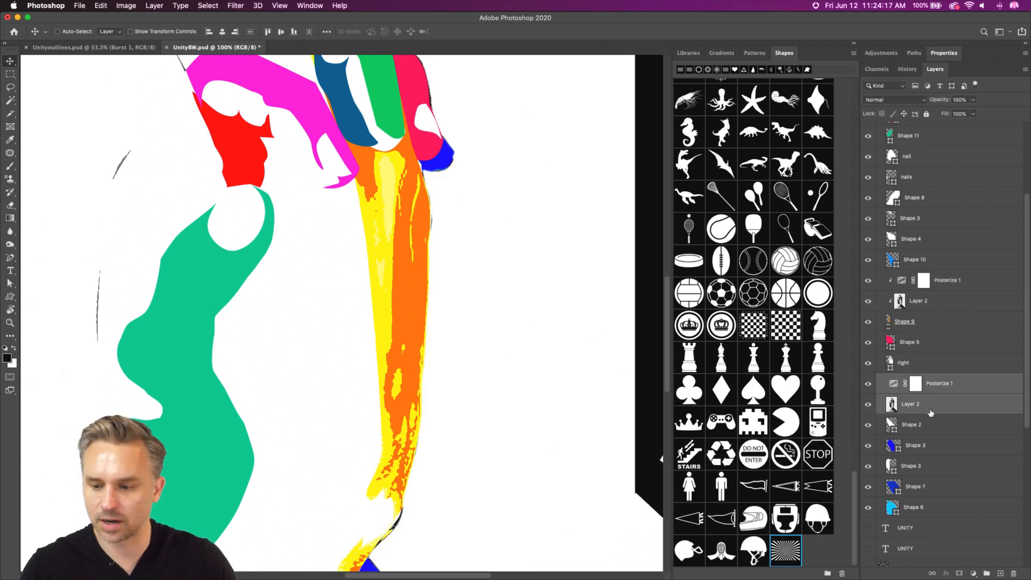
left_click(929, 414, "alt")
left_click(907, 428)
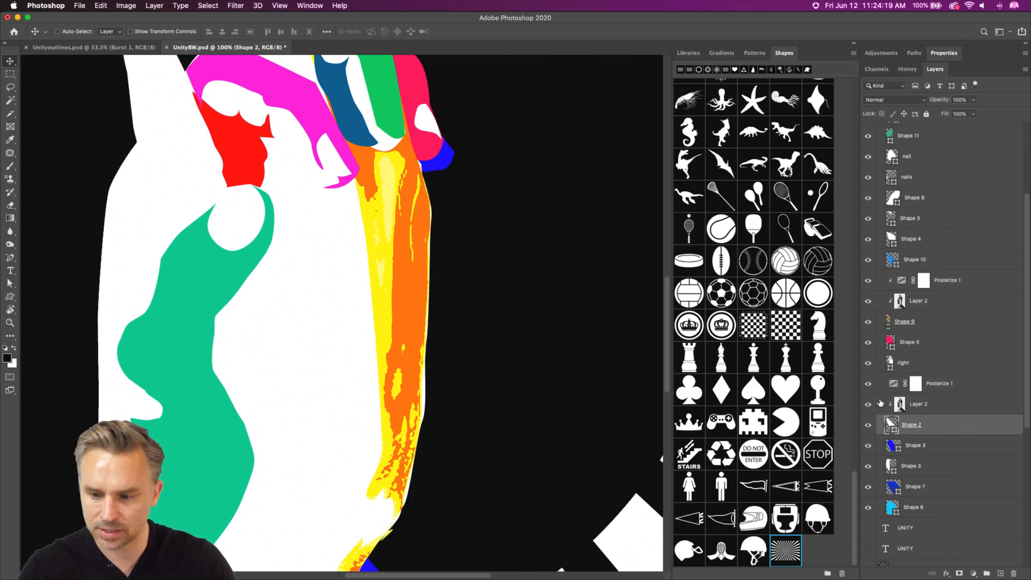
left_click(912, 394, "alt")
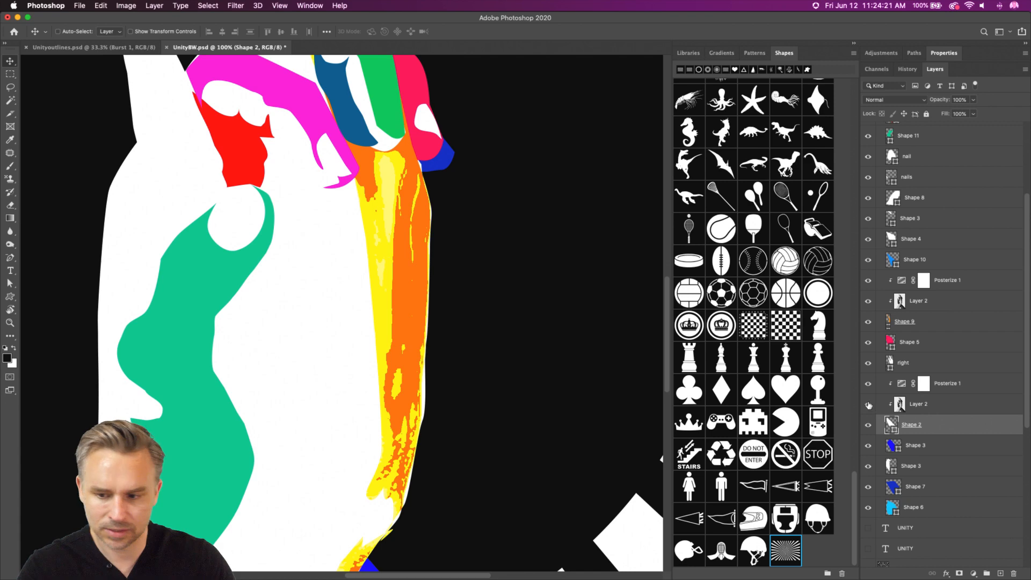
Hide the Posterize 1 and Layer 2 clipped to Shape 2, and toggle Shape 2 to check which part it covers.
left_click(868, 383)
left_click(868, 403)
left_click_drag(343, 421, 661, 312)
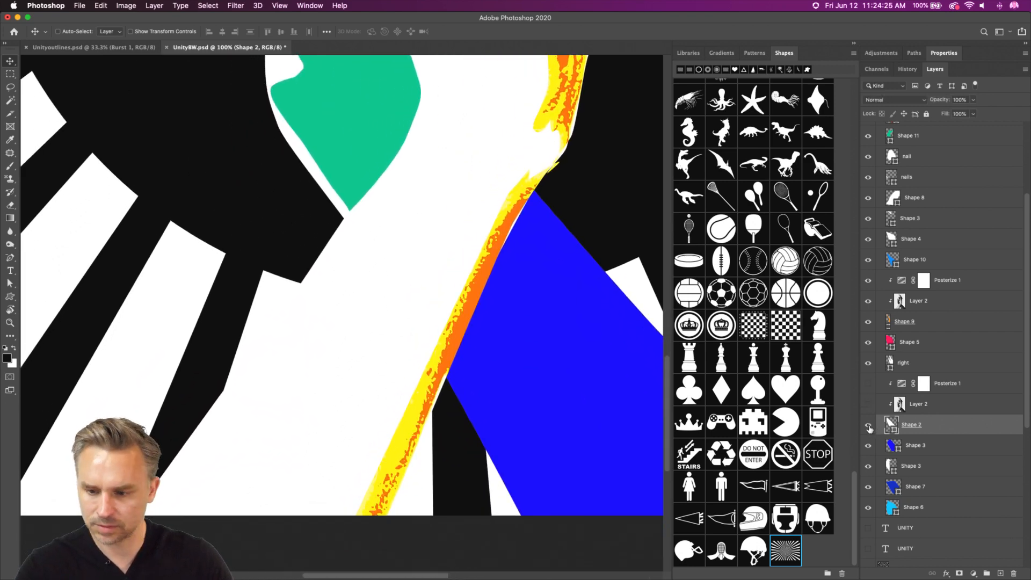
key("super+minus")
key("super+minus")
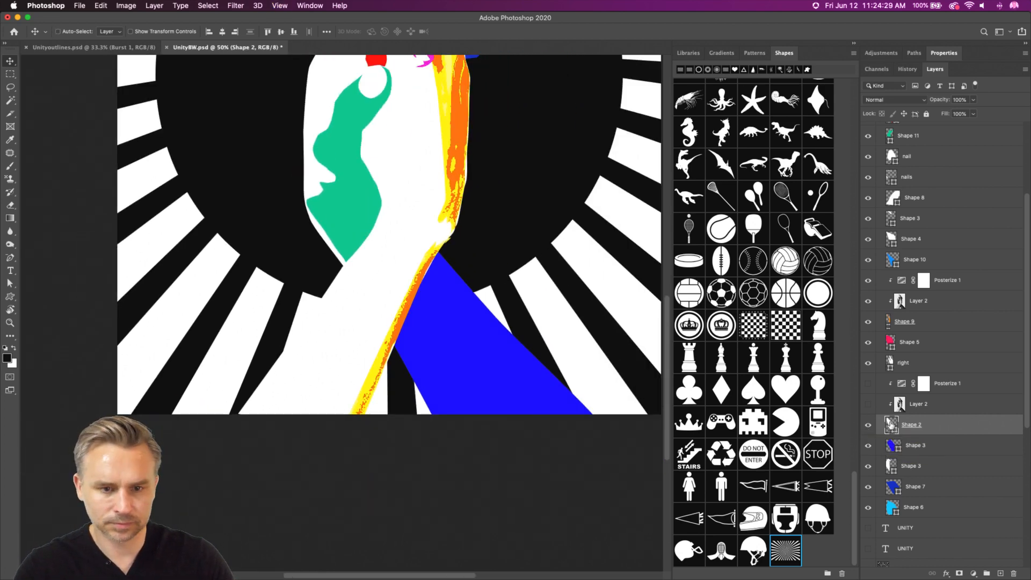
scroll(408, 279, "up", 5)
left_click(867, 424)
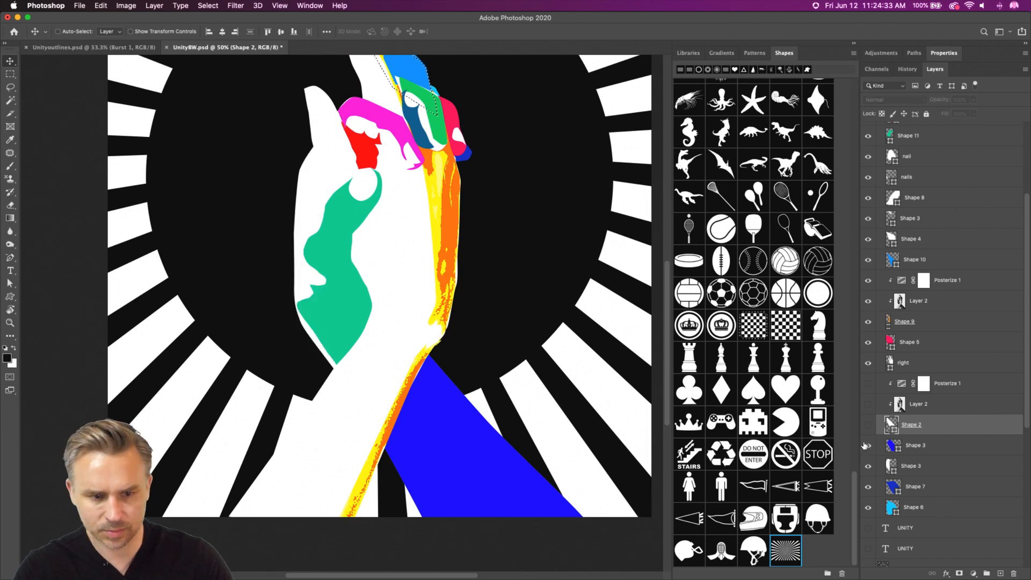
left_click(867, 424)
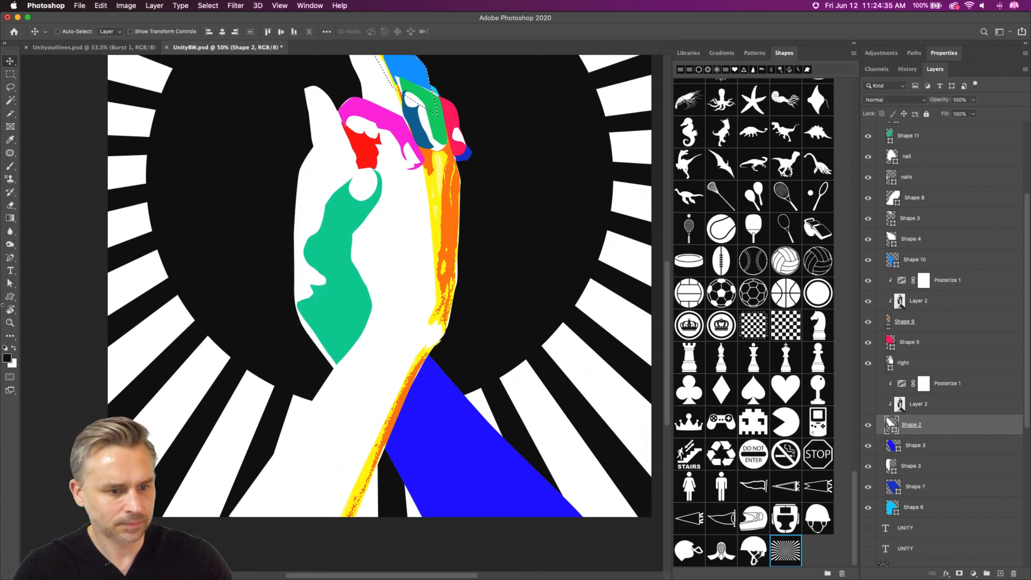
Inspect Shape 2's outline with the Path Selection tool, and select the white Shape 3 layer above Shape 7.
left_click(10, 284)
left_click_drag(282, 167, 281, 351)
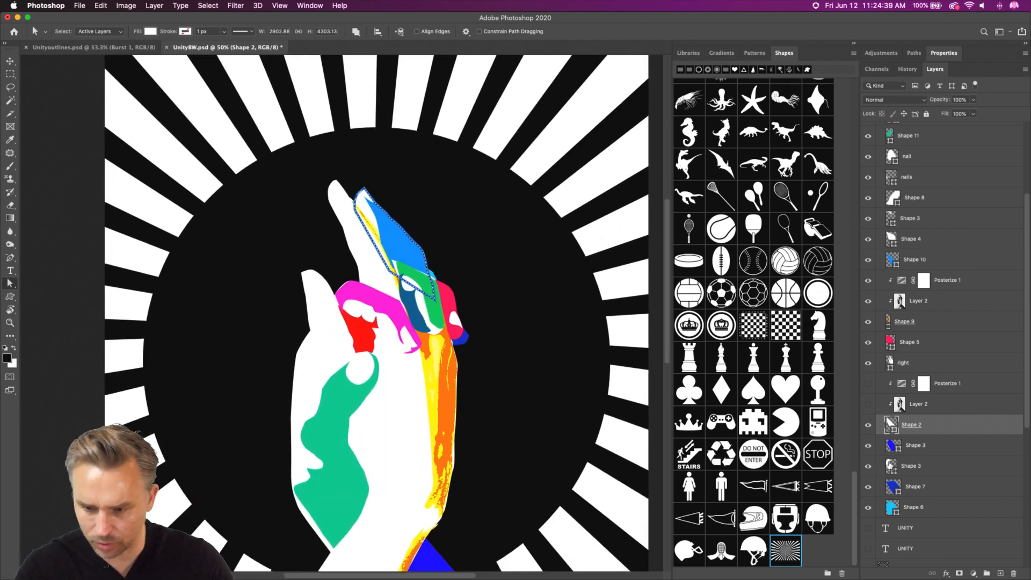
left_click(912, 465)
key("v")
left_click_drag(323, 347, 325, 215)
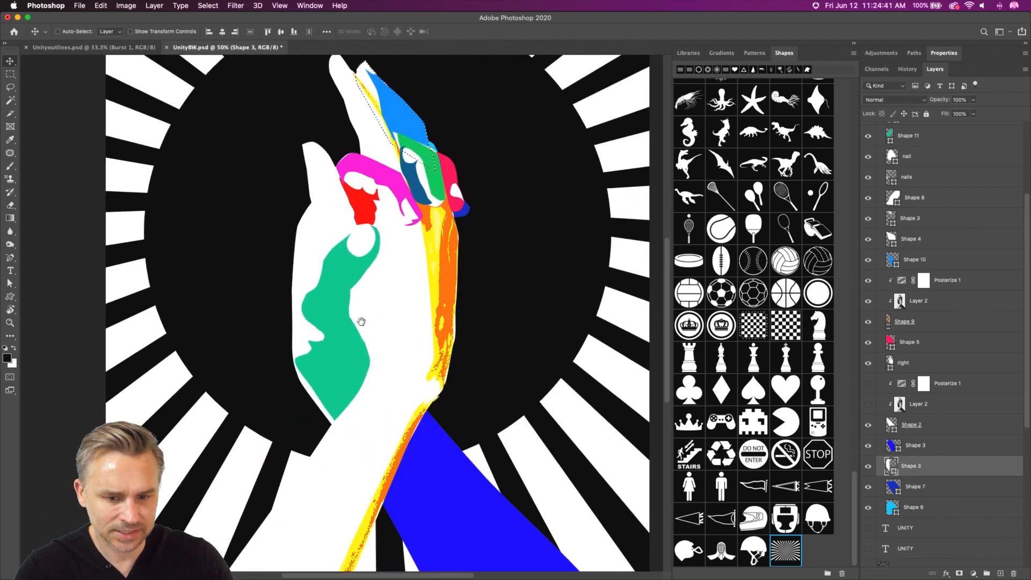
Move the hidden Layer 2 and Posterize 1 pair from Shape 2 to directly above the right layer.
left_click(911, 365)
left_click(925, 408)
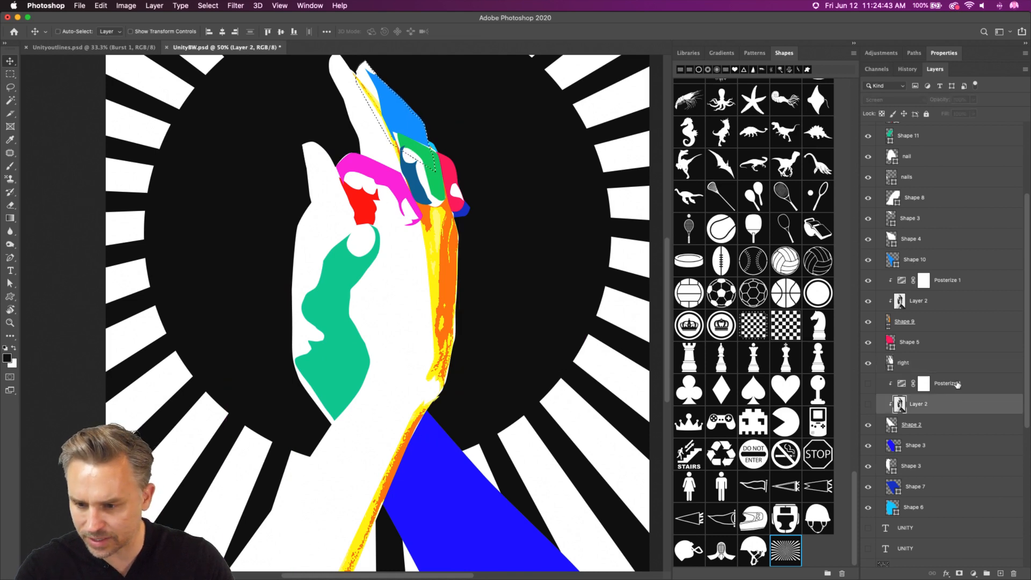
left_click(955, 384, "shift")
left_click_drag(955, 383, 913, 340)
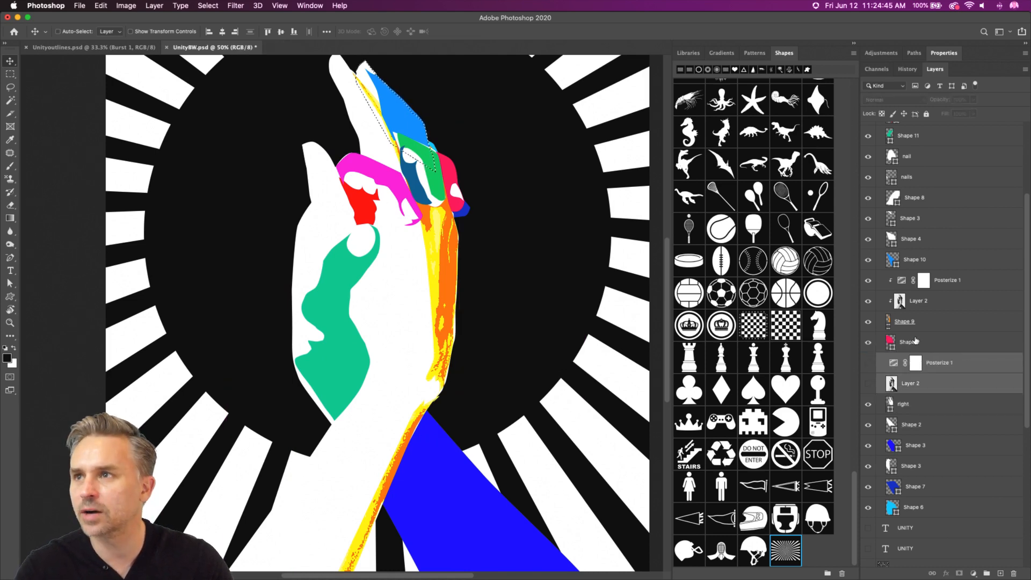
Show the moved Layer 2 and Posterize 1 and clip both to the right layer.
left_click(868, 383)
left_click(867, 363)
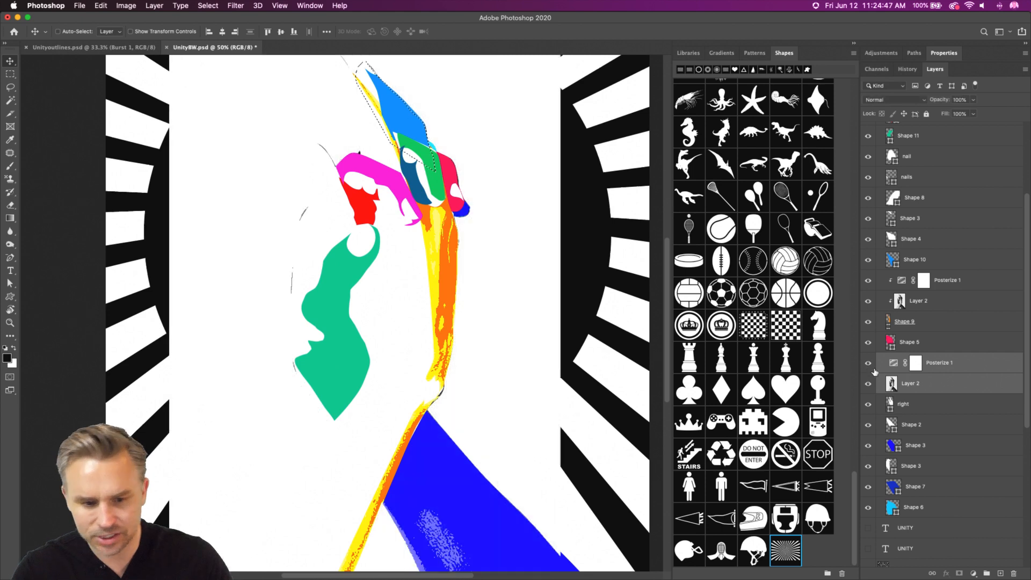
left_click(919, 388, "alt")
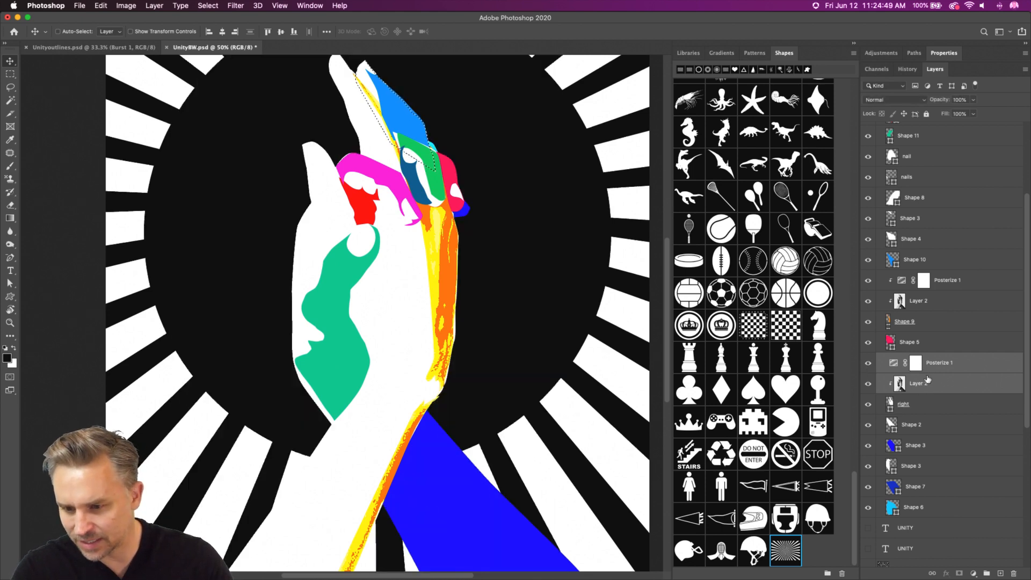
left_click(925, 371, "alt")
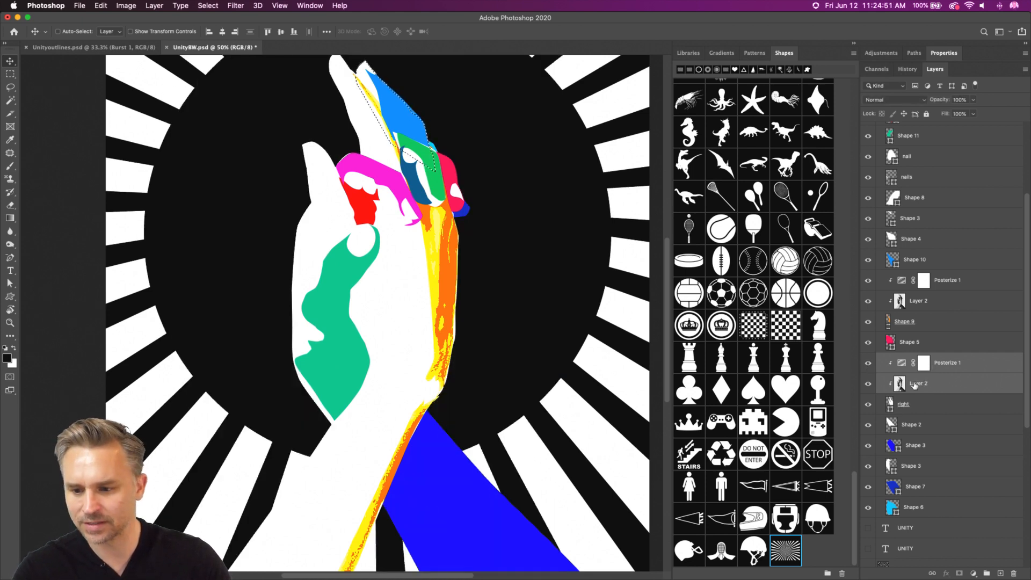
Set the blend mode of the Layer 2 photo clipped to the right layer to Darken.
left_click(915, 384)
left_click(906, 100)
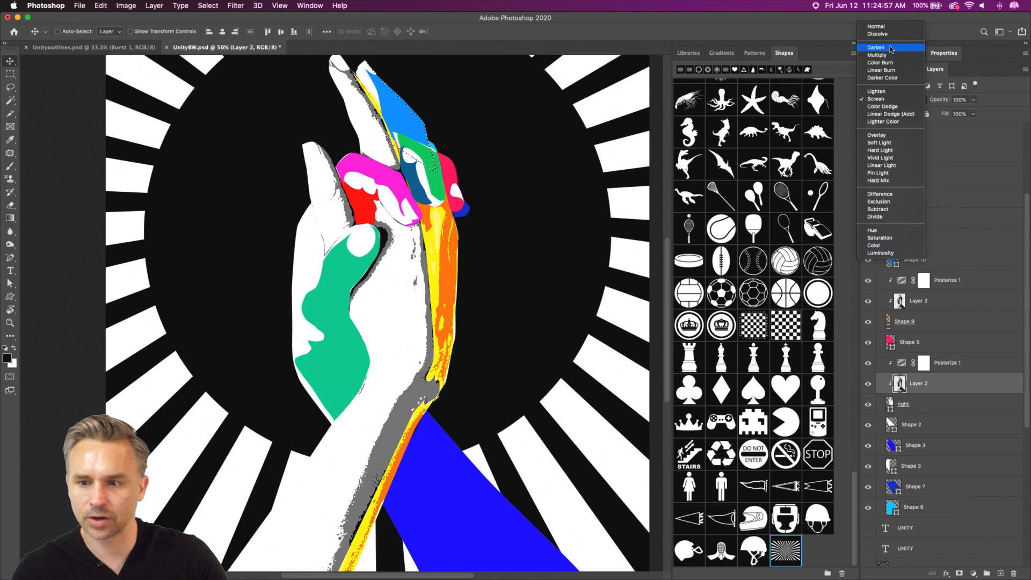
left_click(890, 48)
Recolour the right layer's fill to the yellow (ffff00) sampled from the outer hand edge.
left_click(920, 404)
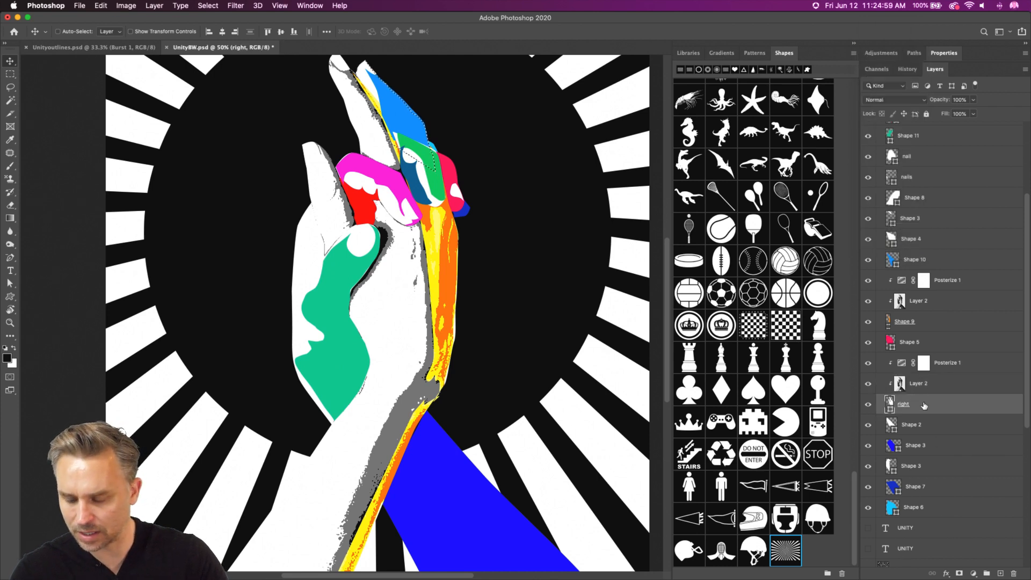
double_click(890, 402)
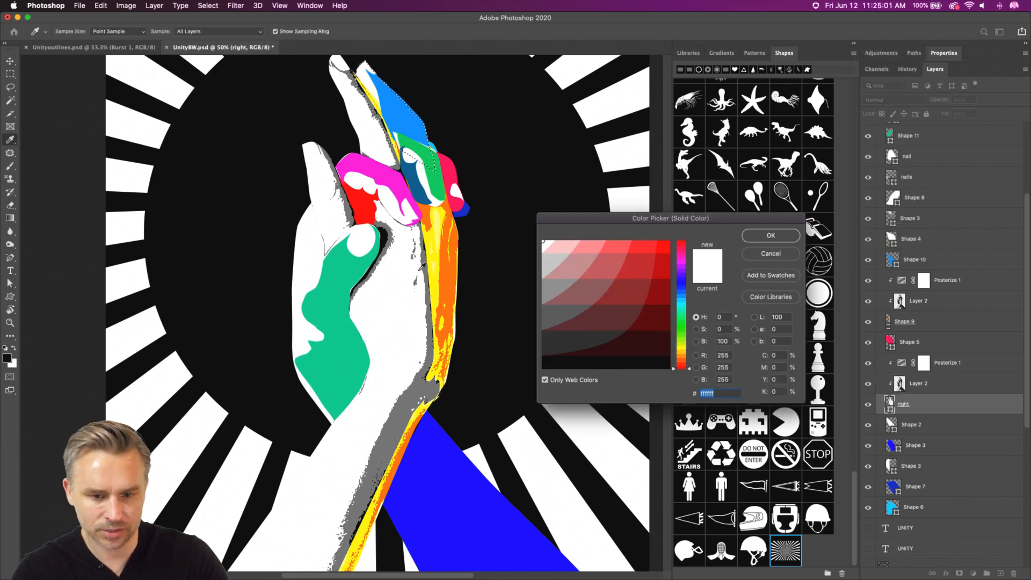
left_click(445, 271)
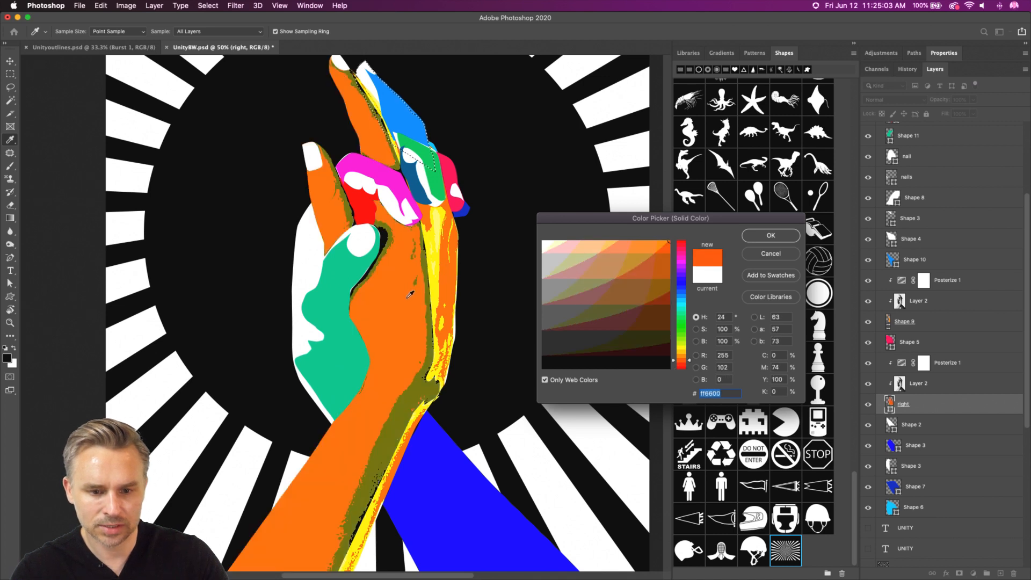
left_click(432, 342)
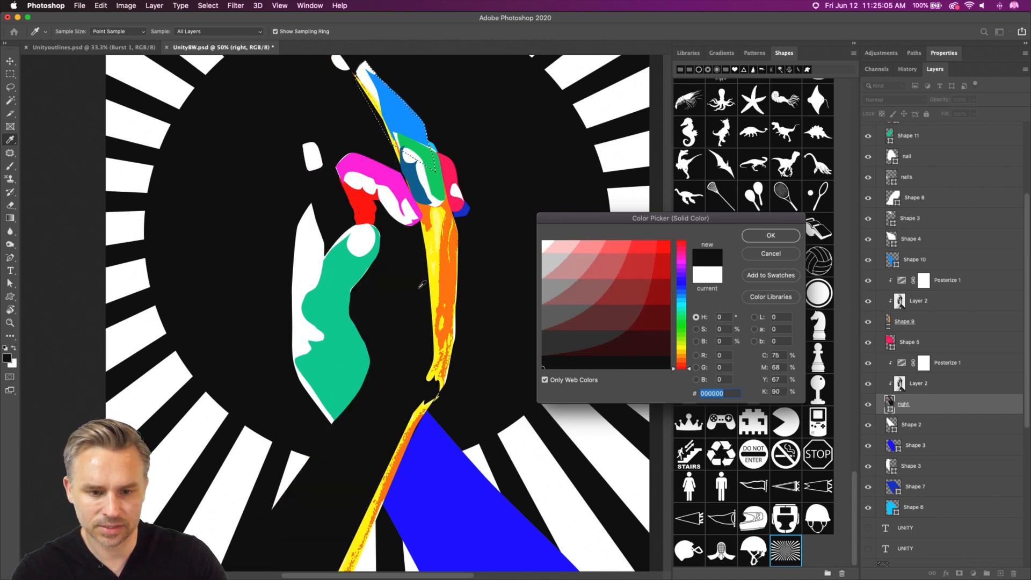
left_click(438, 275)
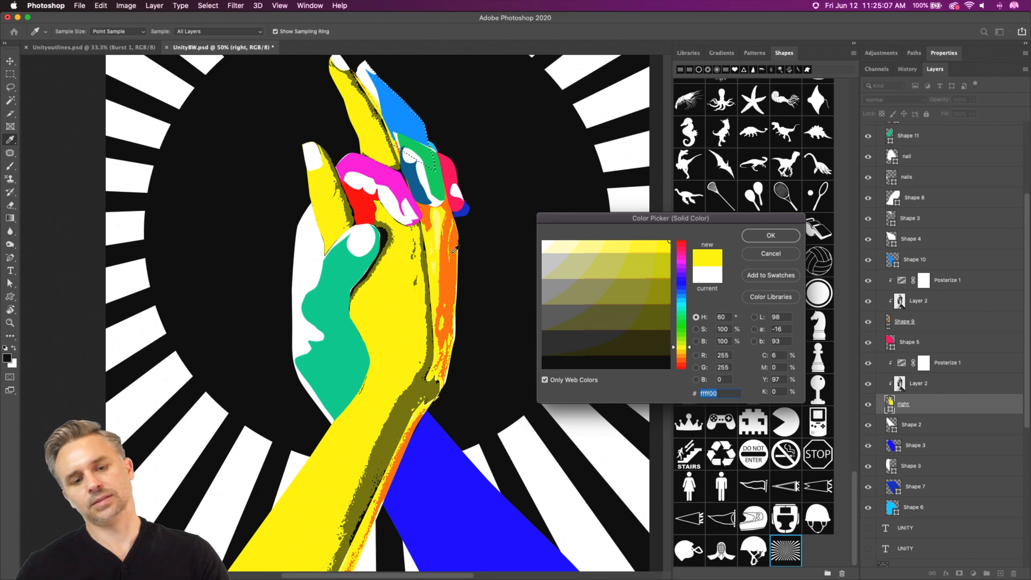
left_click(770, 236)
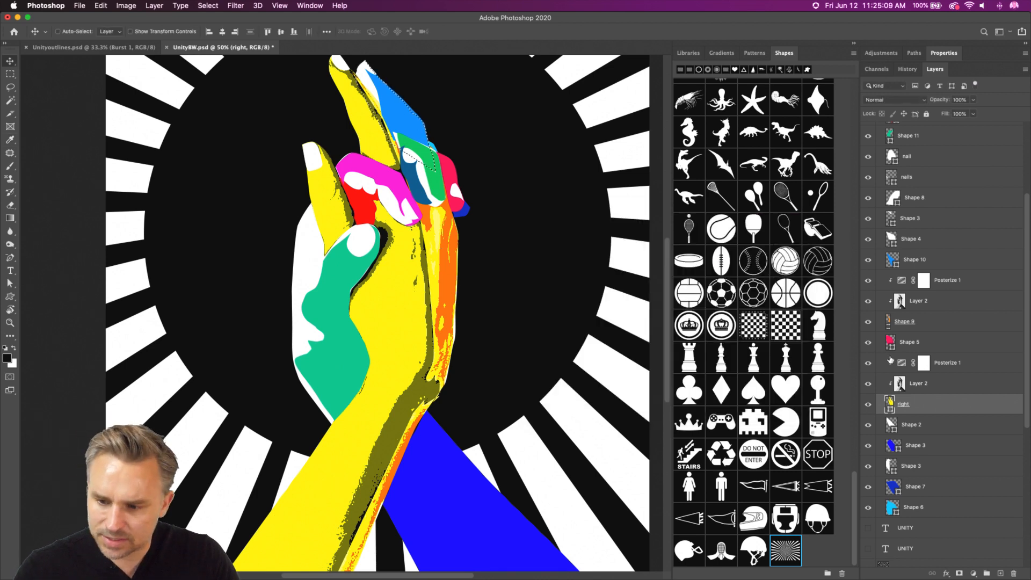
Set the blend mode of the Layer 2 photo clipped to the right layer to Linear Light.
left_click(918, 383)
left_click(881, 99)
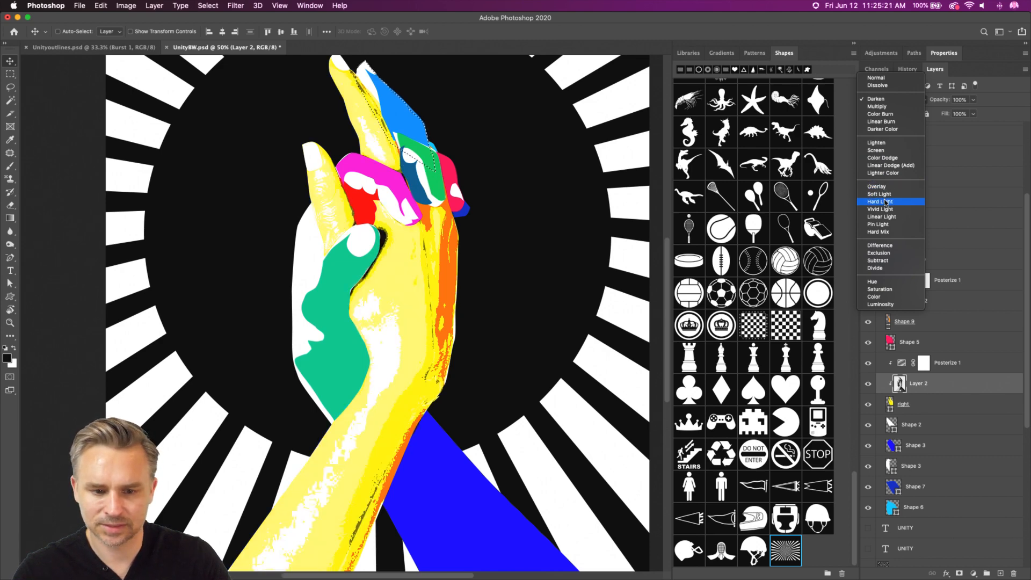
left_click(887, 217)
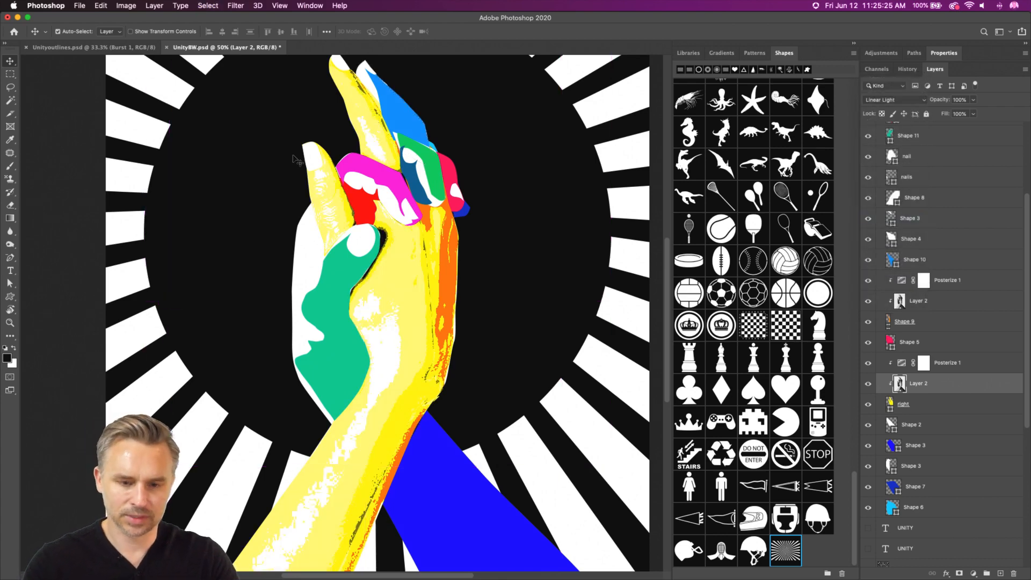
Collapse the hand outline group, hide Burst 1, and add a new empty layer above Heart Card 1.
key("super+minus")
key("super+minus")
key("super+equal")
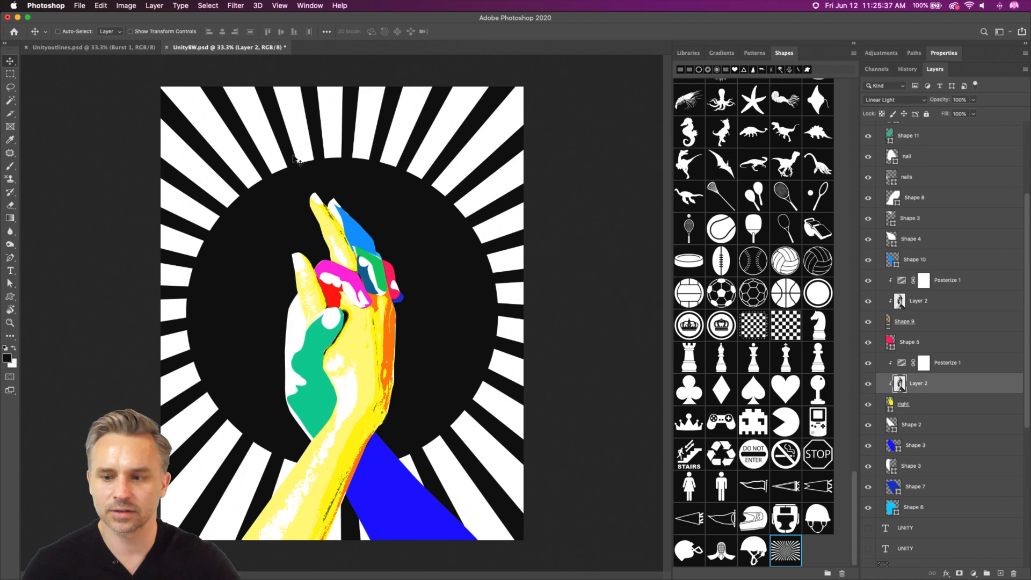
scroll(959, 290, "up", 5)
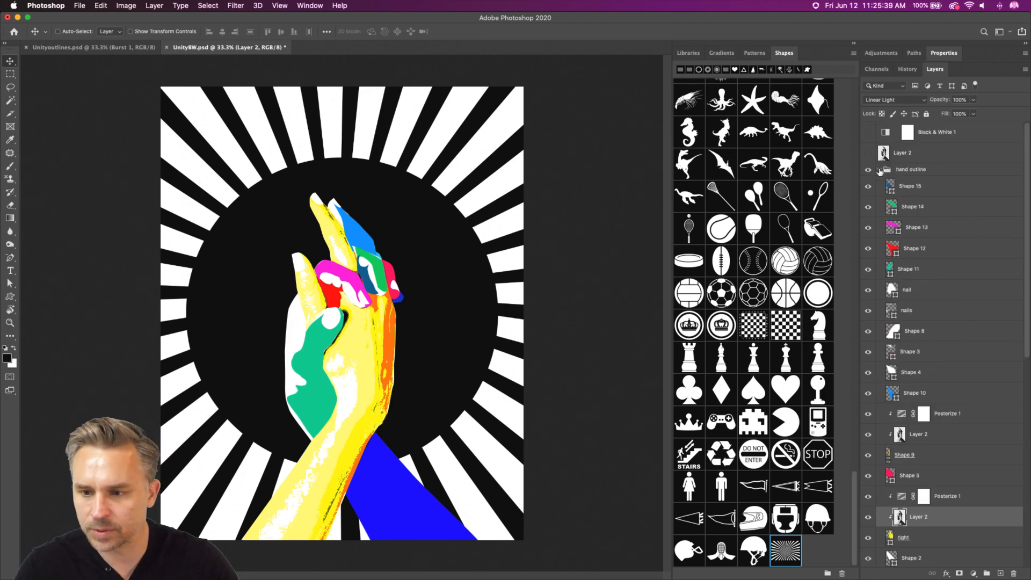
left_click(879, 169)
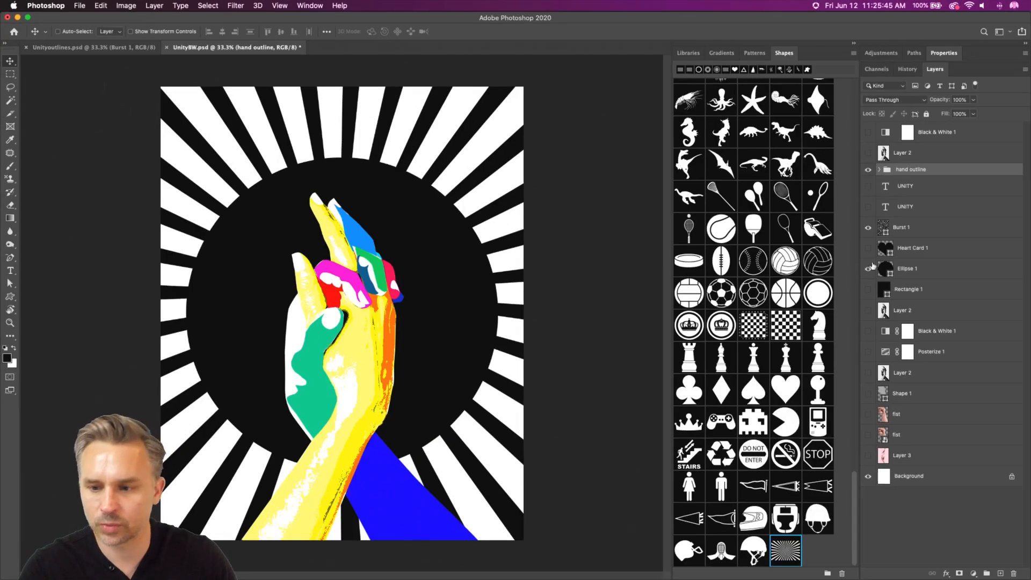
left_click(868, 228)
left_click(907, 248)
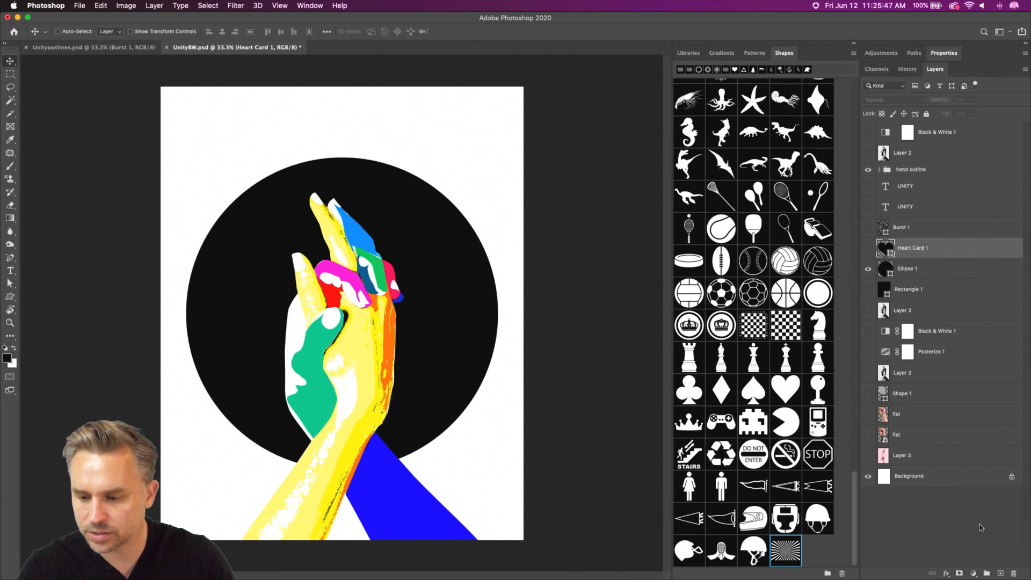
left_click(1000, 574)
Draw a closed black triangular ray with the Pen tool, from the centre of the hands past the canvas's upper-left corner.
key("p")
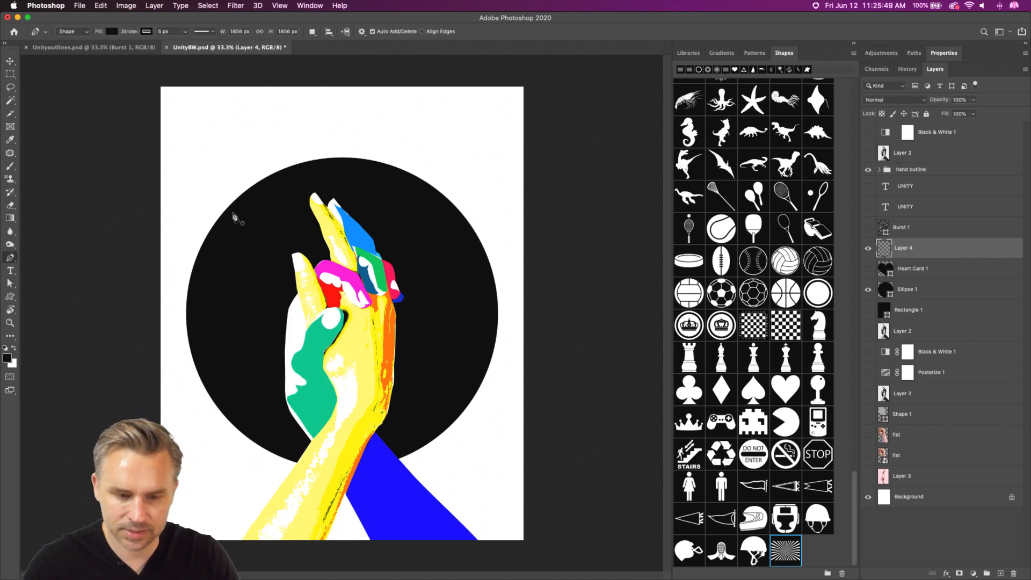
left_click(331, 306)
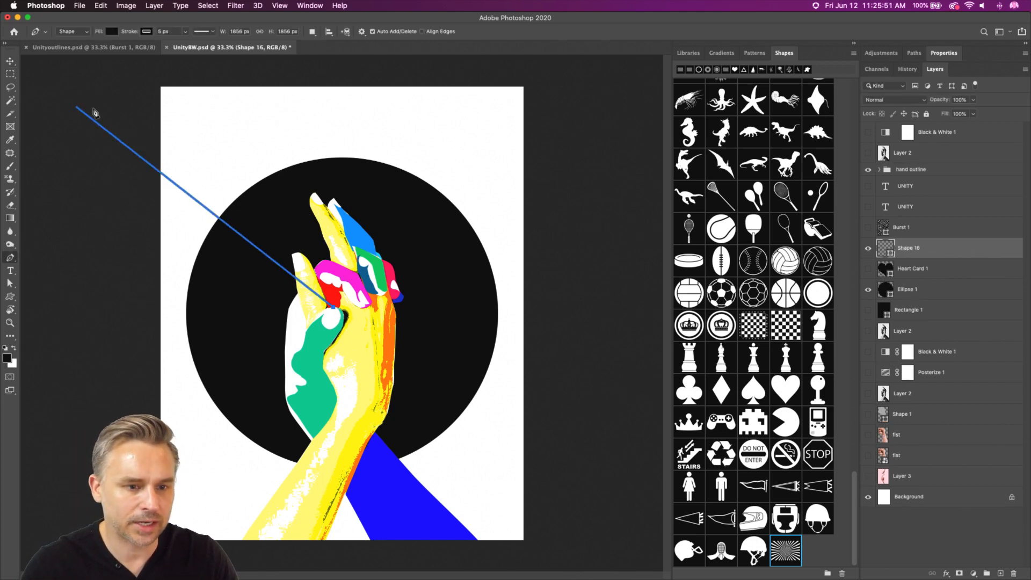
left_click(145, 127)
key("super+z")
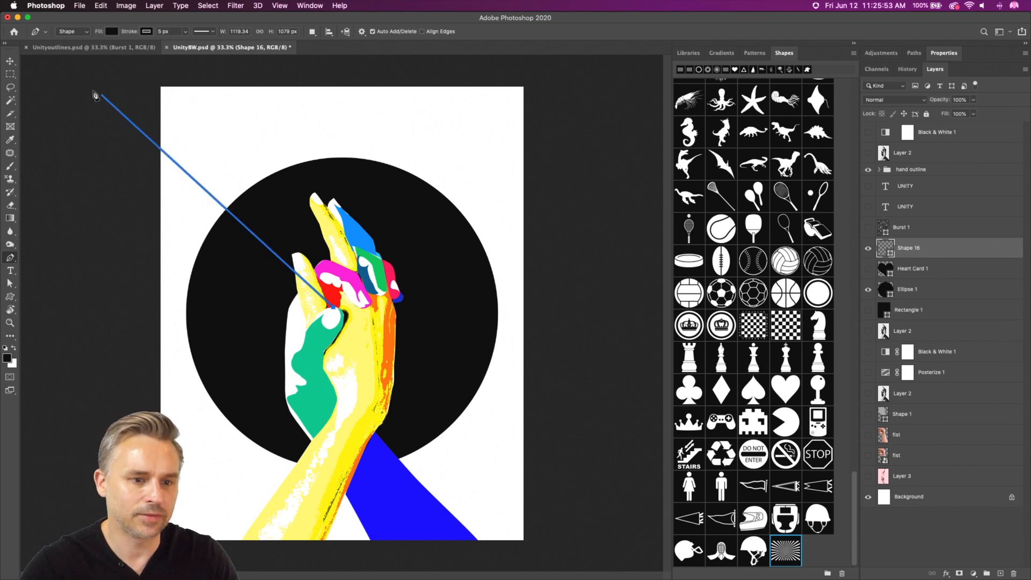
left_click(73, 86)
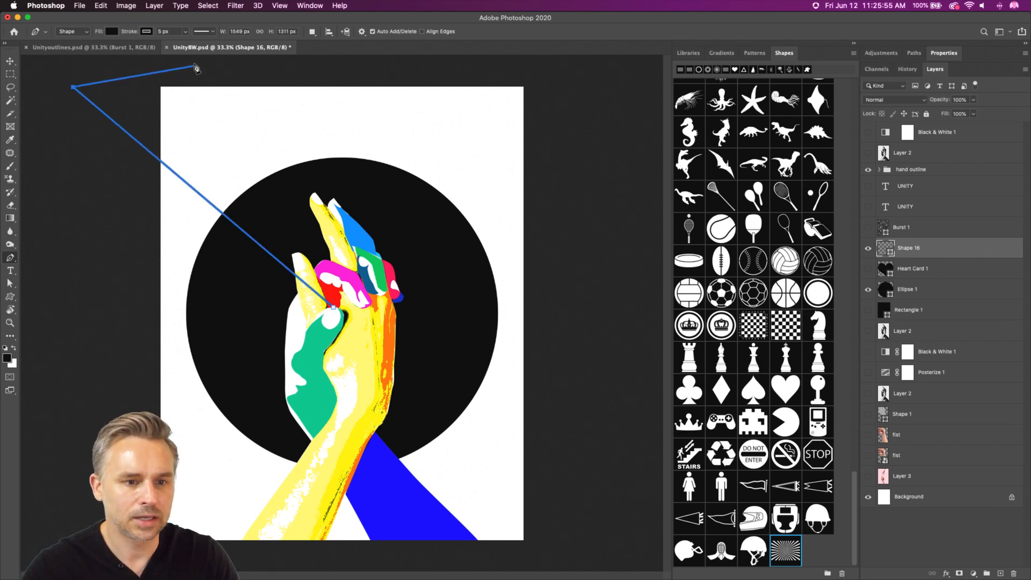
left_click(193, 60)
left_click(333, 307)
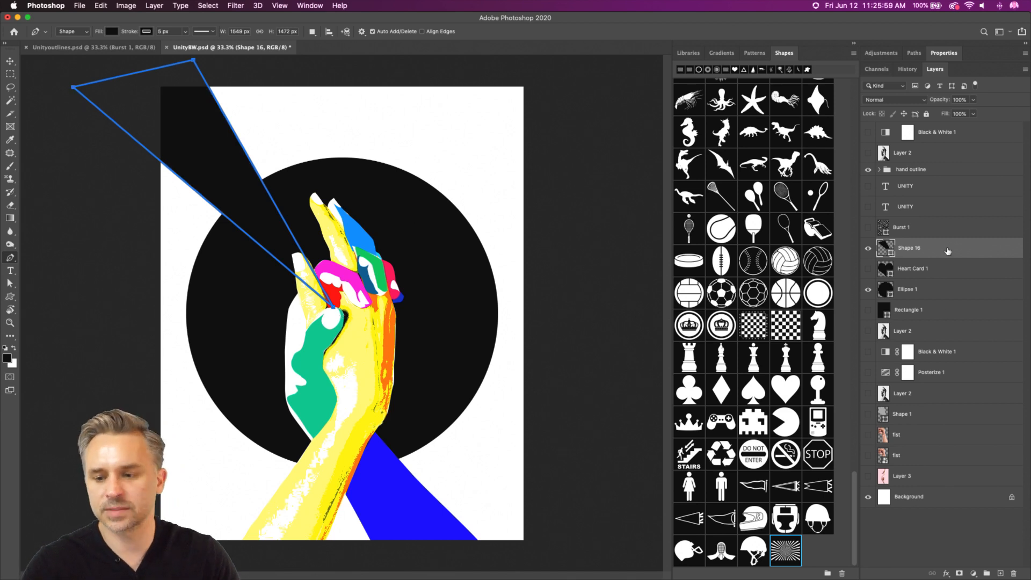
Transform a duplicate of the ray, rotating it about 28.8° and placing its tip back at the hands' centre.
left_click(10, 60)
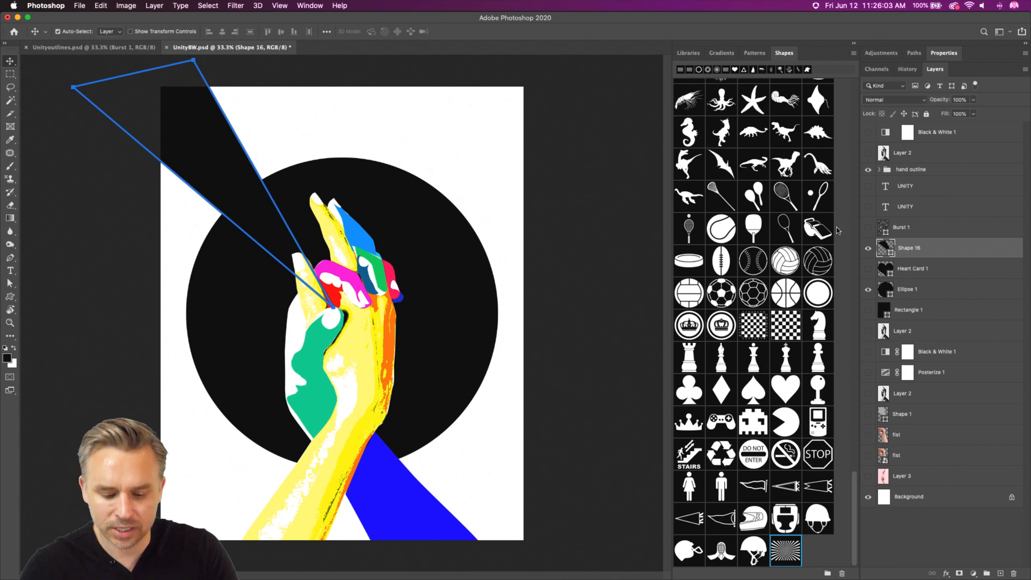
key("super+t")
key("Return")
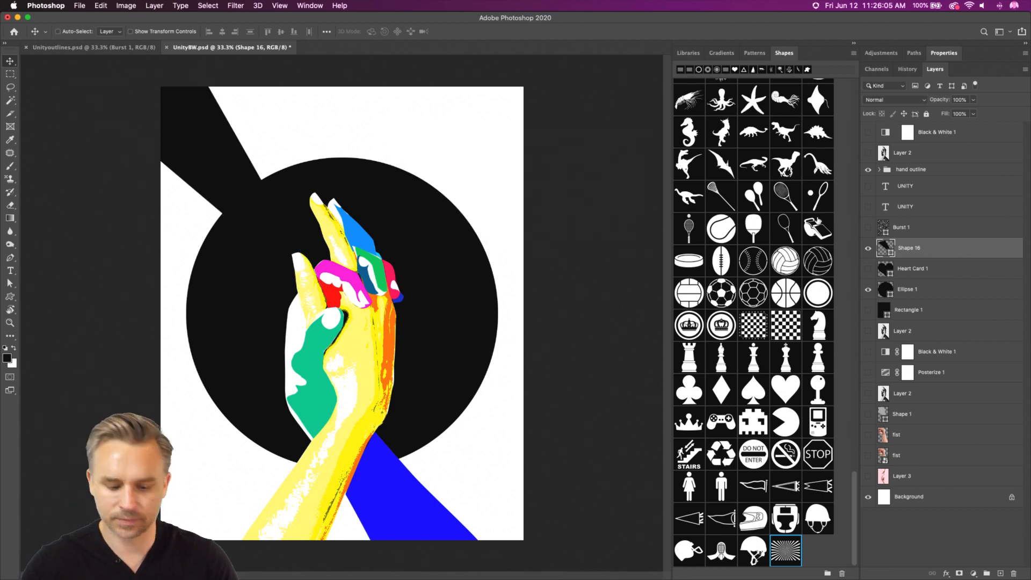
key("super")
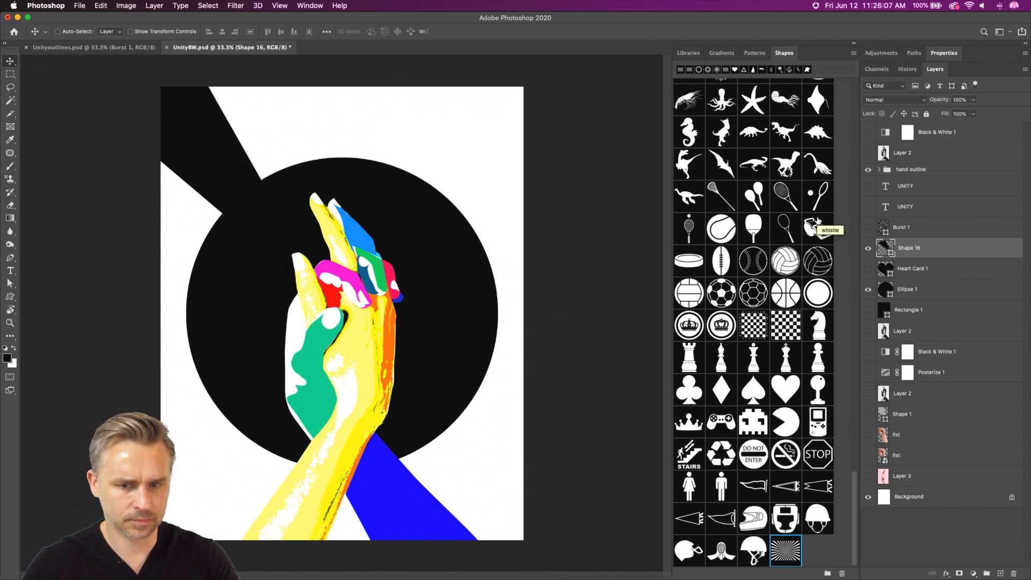
key("super")
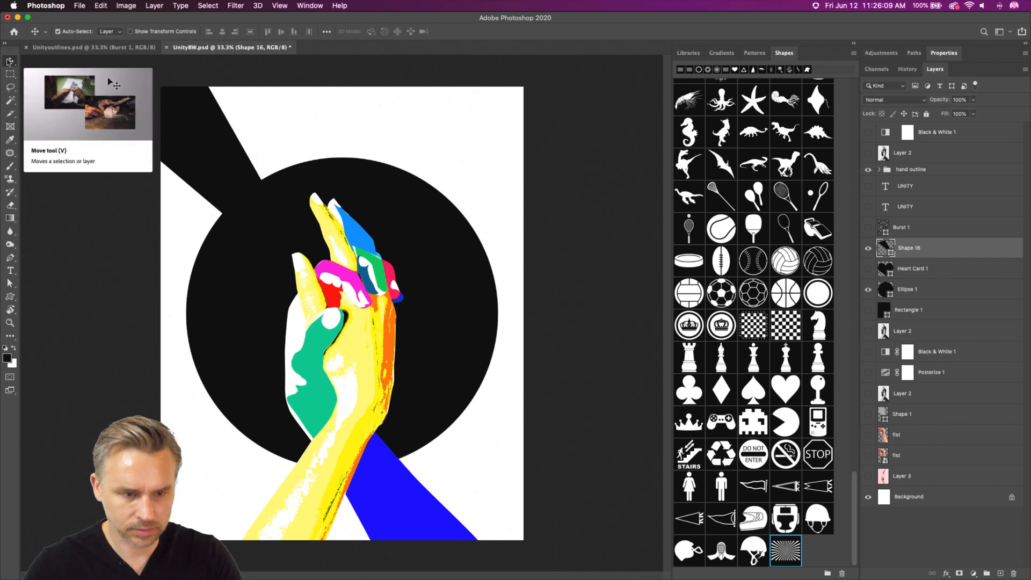
key("super+t")
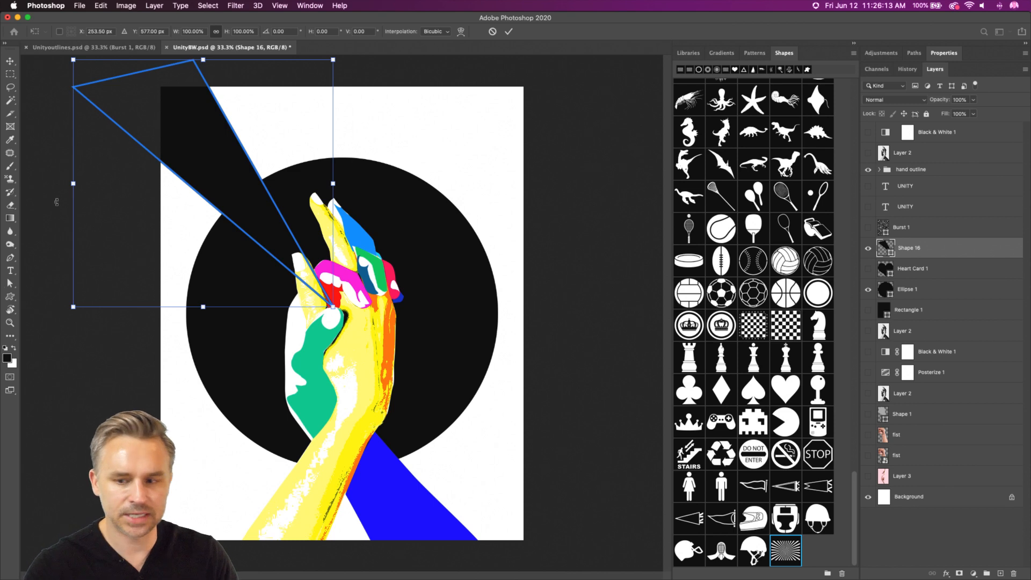
left_click_drag(61, 312, 58, 244)
left_click_drag(245, 166, 293, 136)
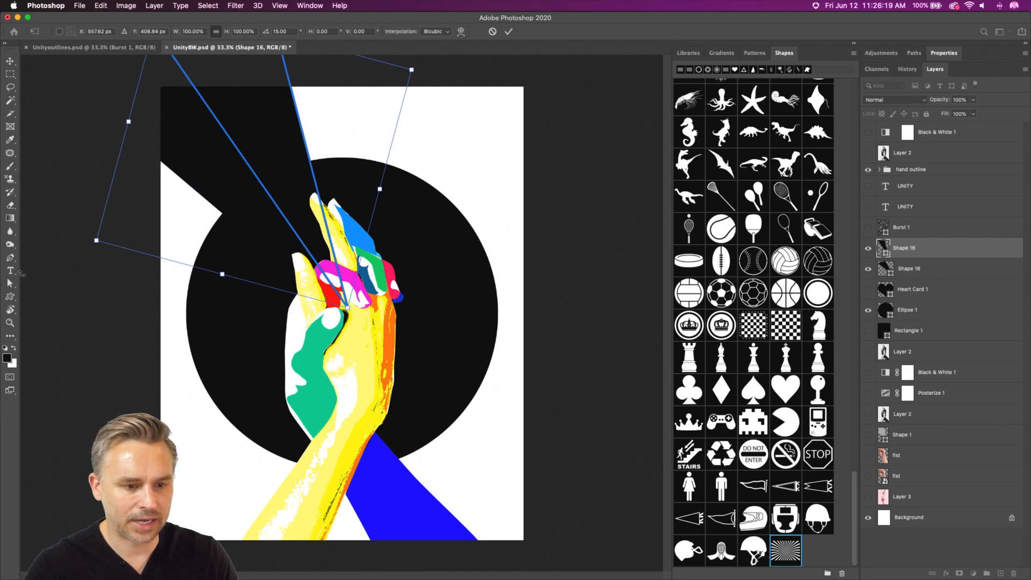
left_click_drag(76, 245, 90, 193)
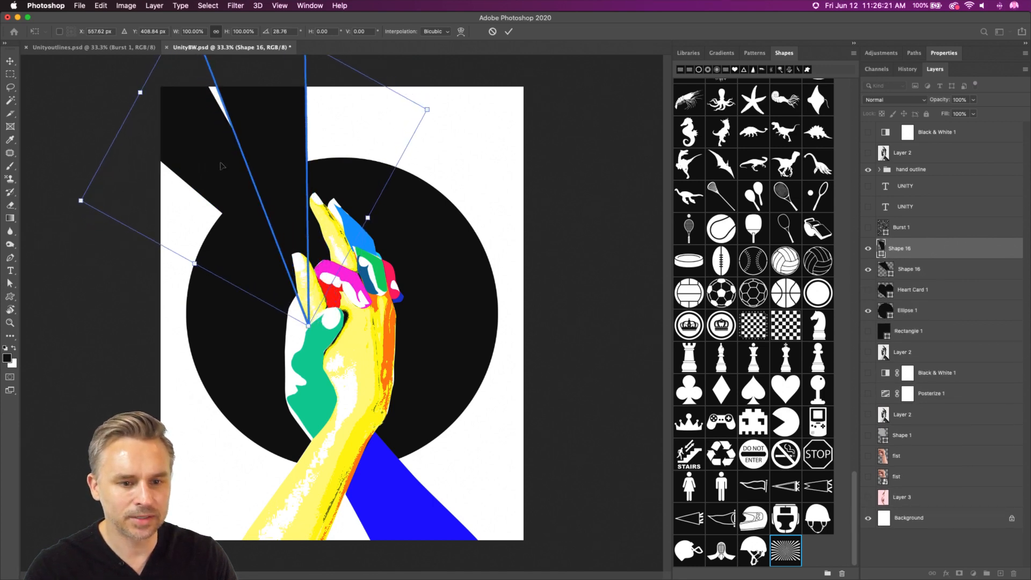
left_click_drag(288, 147, 308, 144)
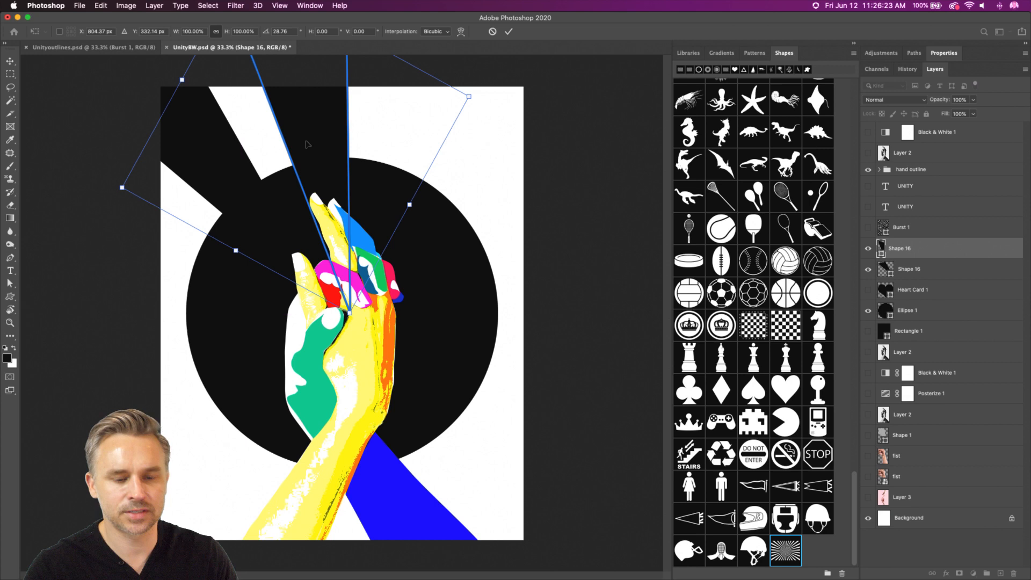
key("Return")
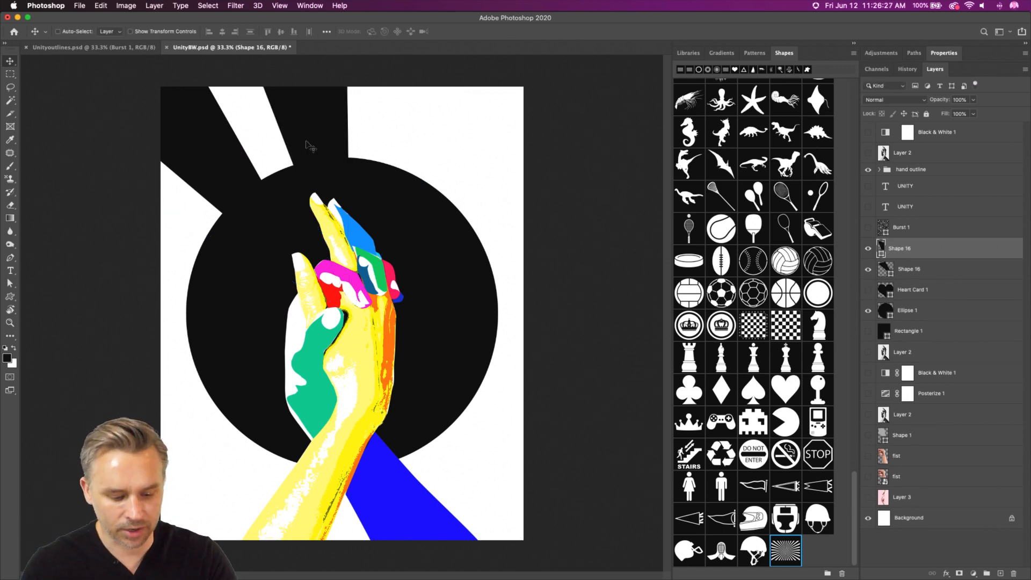
Repeat the duplicate-and-rotate transform eleven times to carry the rays all the way around the circle.
key("super+alt+shift+t")
key("super+alt+shift+t")
key("super+alt+shift+t")
key("super+alt+shift+t")
key("super+alt+shift+t")
key("super+alt+shift+t")
key("super+alt+shift+t")
key("super+alt+shift+t")
key("super+alt+shift+t")
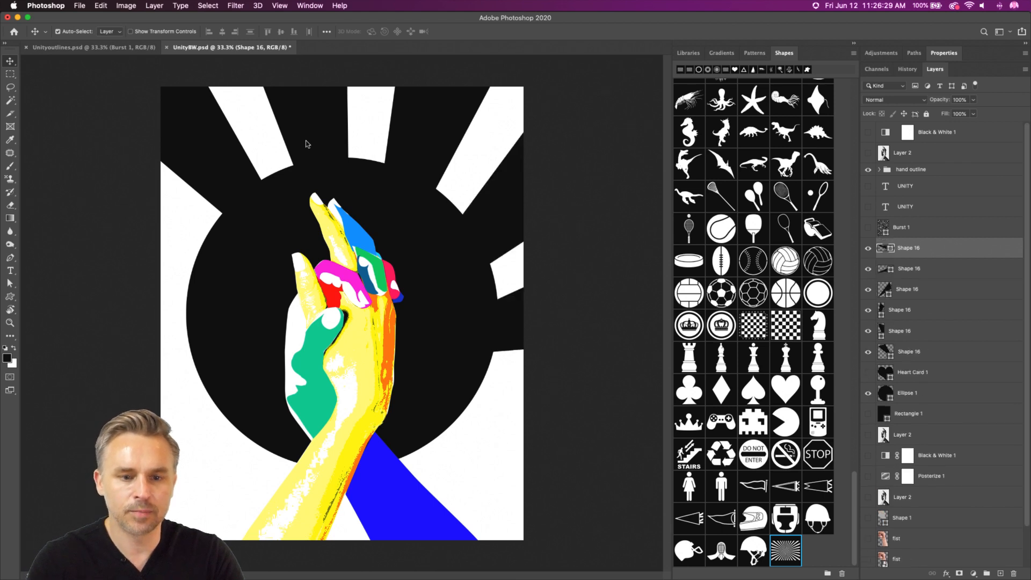
key("super+alt+shift+t")
key("super+alt+shift+t")
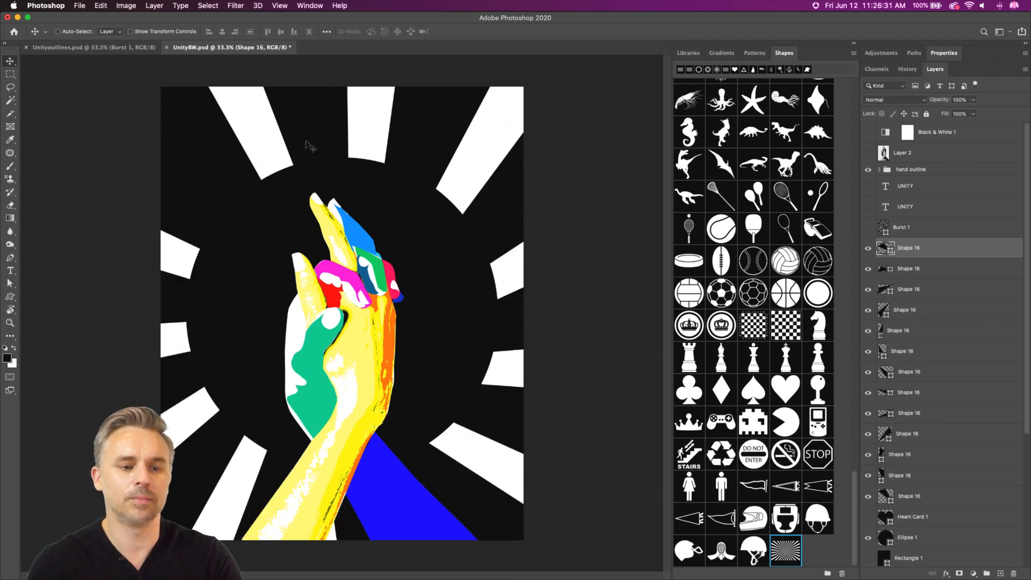
Recolour the topmost Shape 16 ray red and the Shape 16 ray beneath it magenta (ff00ff).
double_click(885, 250)
left_click(684, 234)
left_click(782, 236)
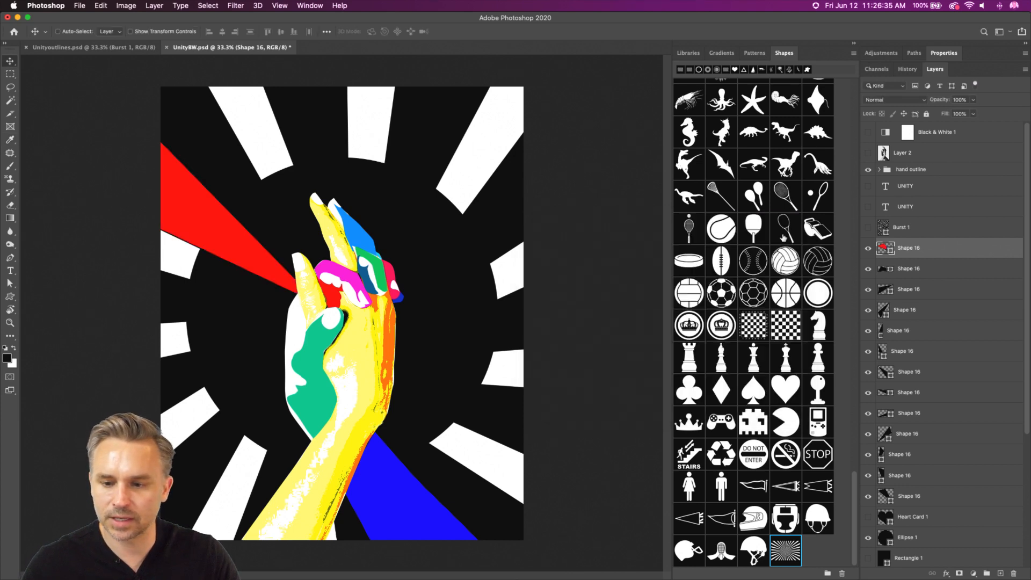
left_click(900, 270)
double_click(880, 270)
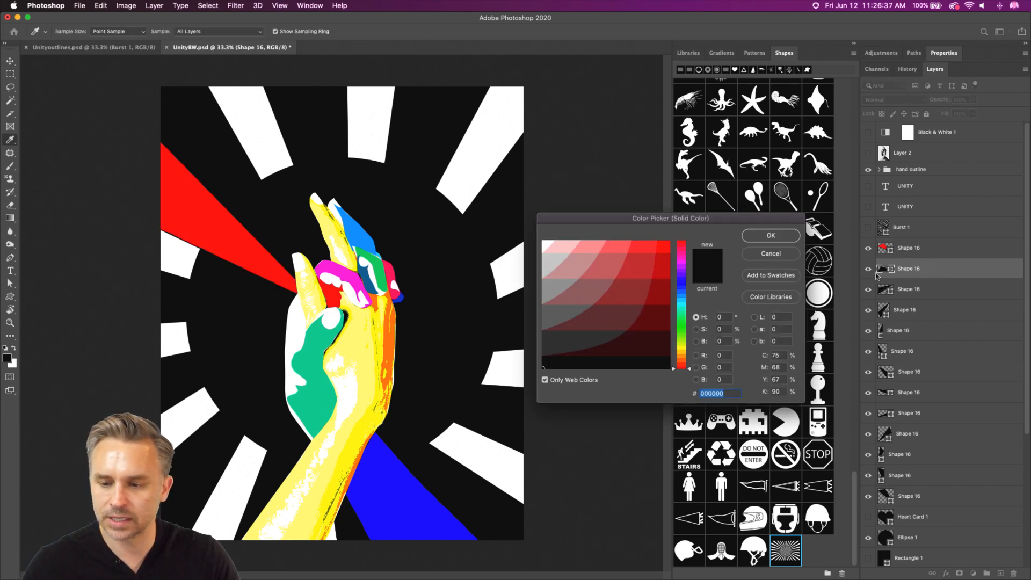
left_click(679, 264)
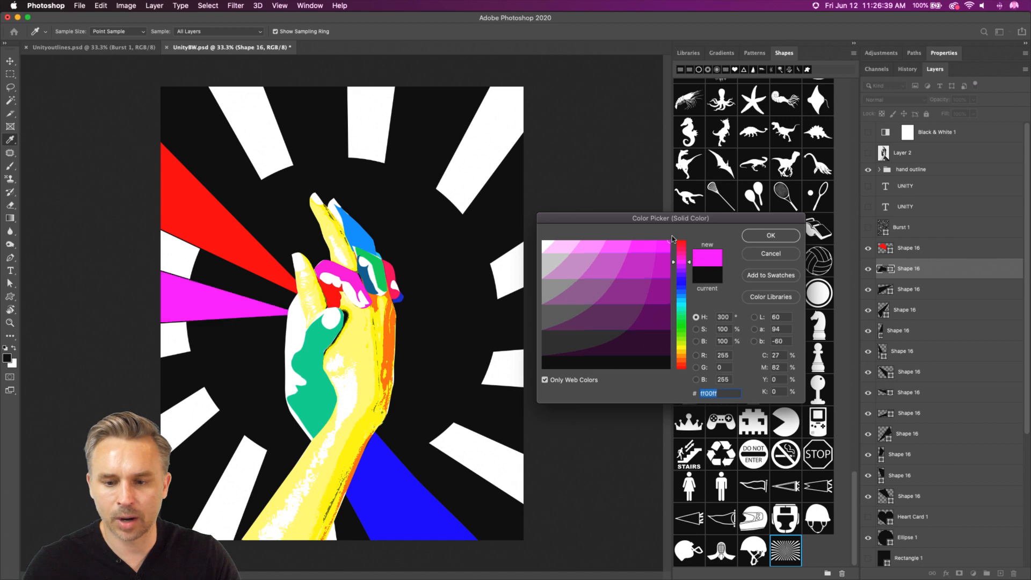
key("Return")
Move the Ellipse 1 layer above all the Shape 16 rays so the black circle covers their inner ends.
left_click(891, 252)
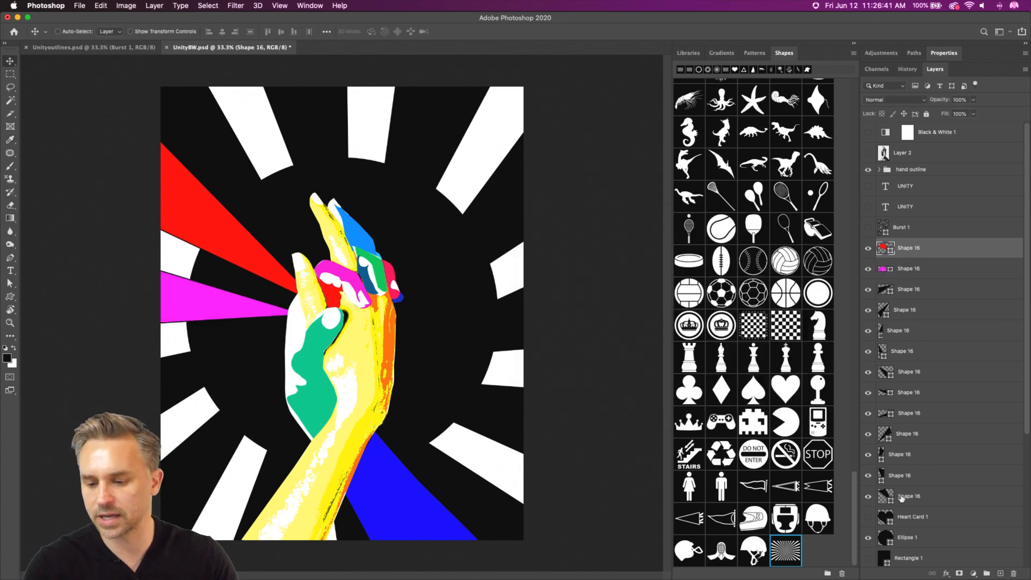
double_click(907, 537)
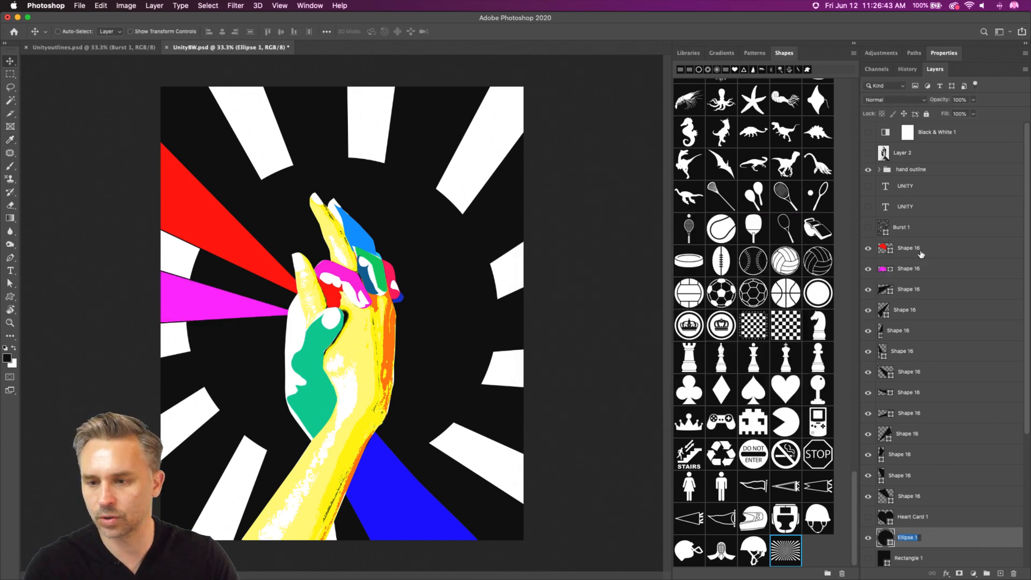
left_click_drag(945, 536, 934, 250)
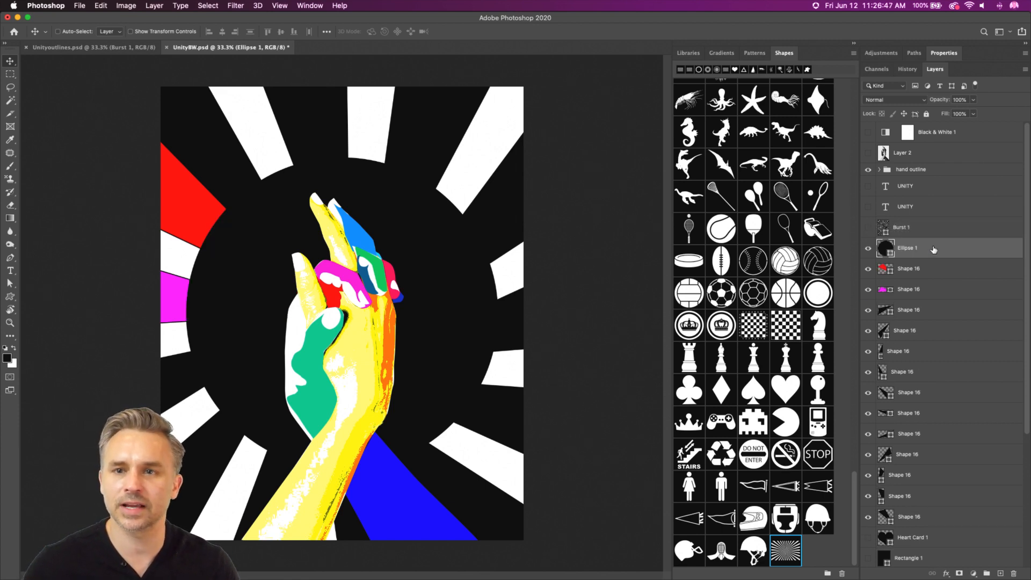